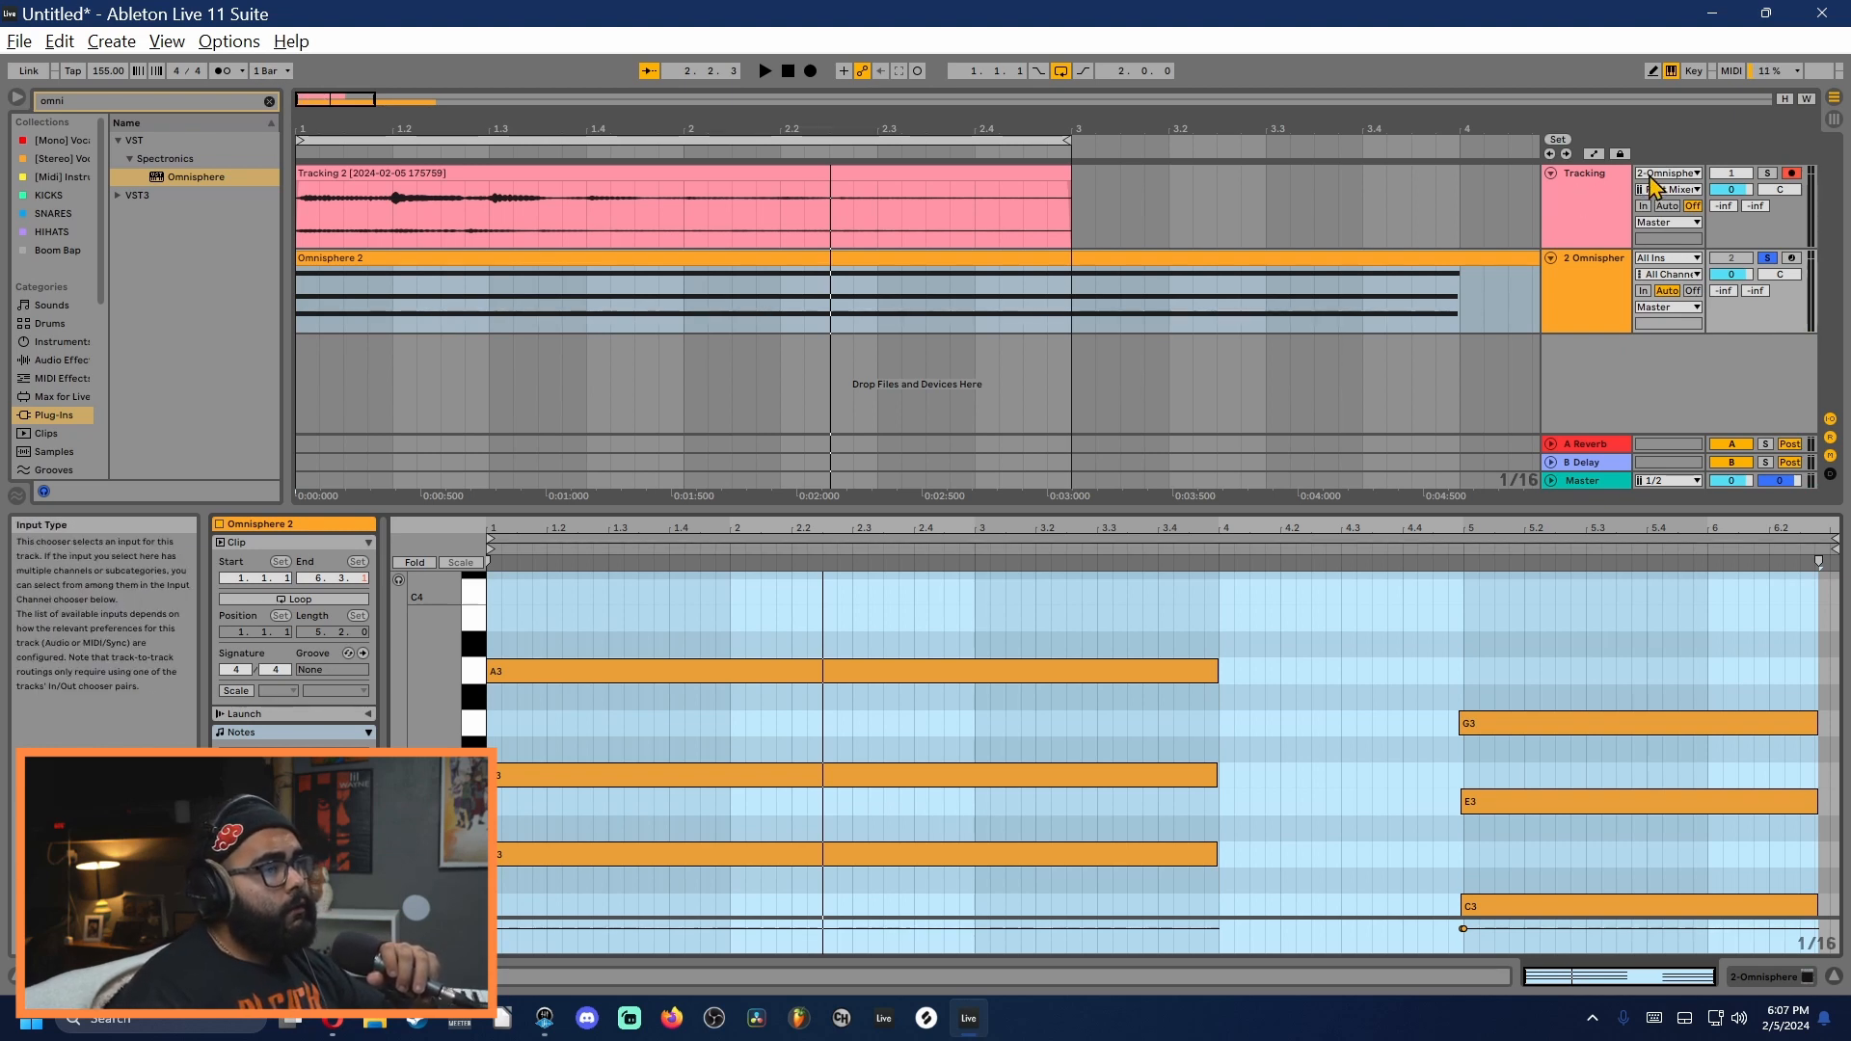
Step: Check the audio input source options of the Tracking track, leaving the Omnisphere track as its source
{"action": "left_click_drag", "start_coordinate": [1243, 206], "coordinate": [1169, 202]}
{"action": "left_click", "coordinate": [1169, 202]}
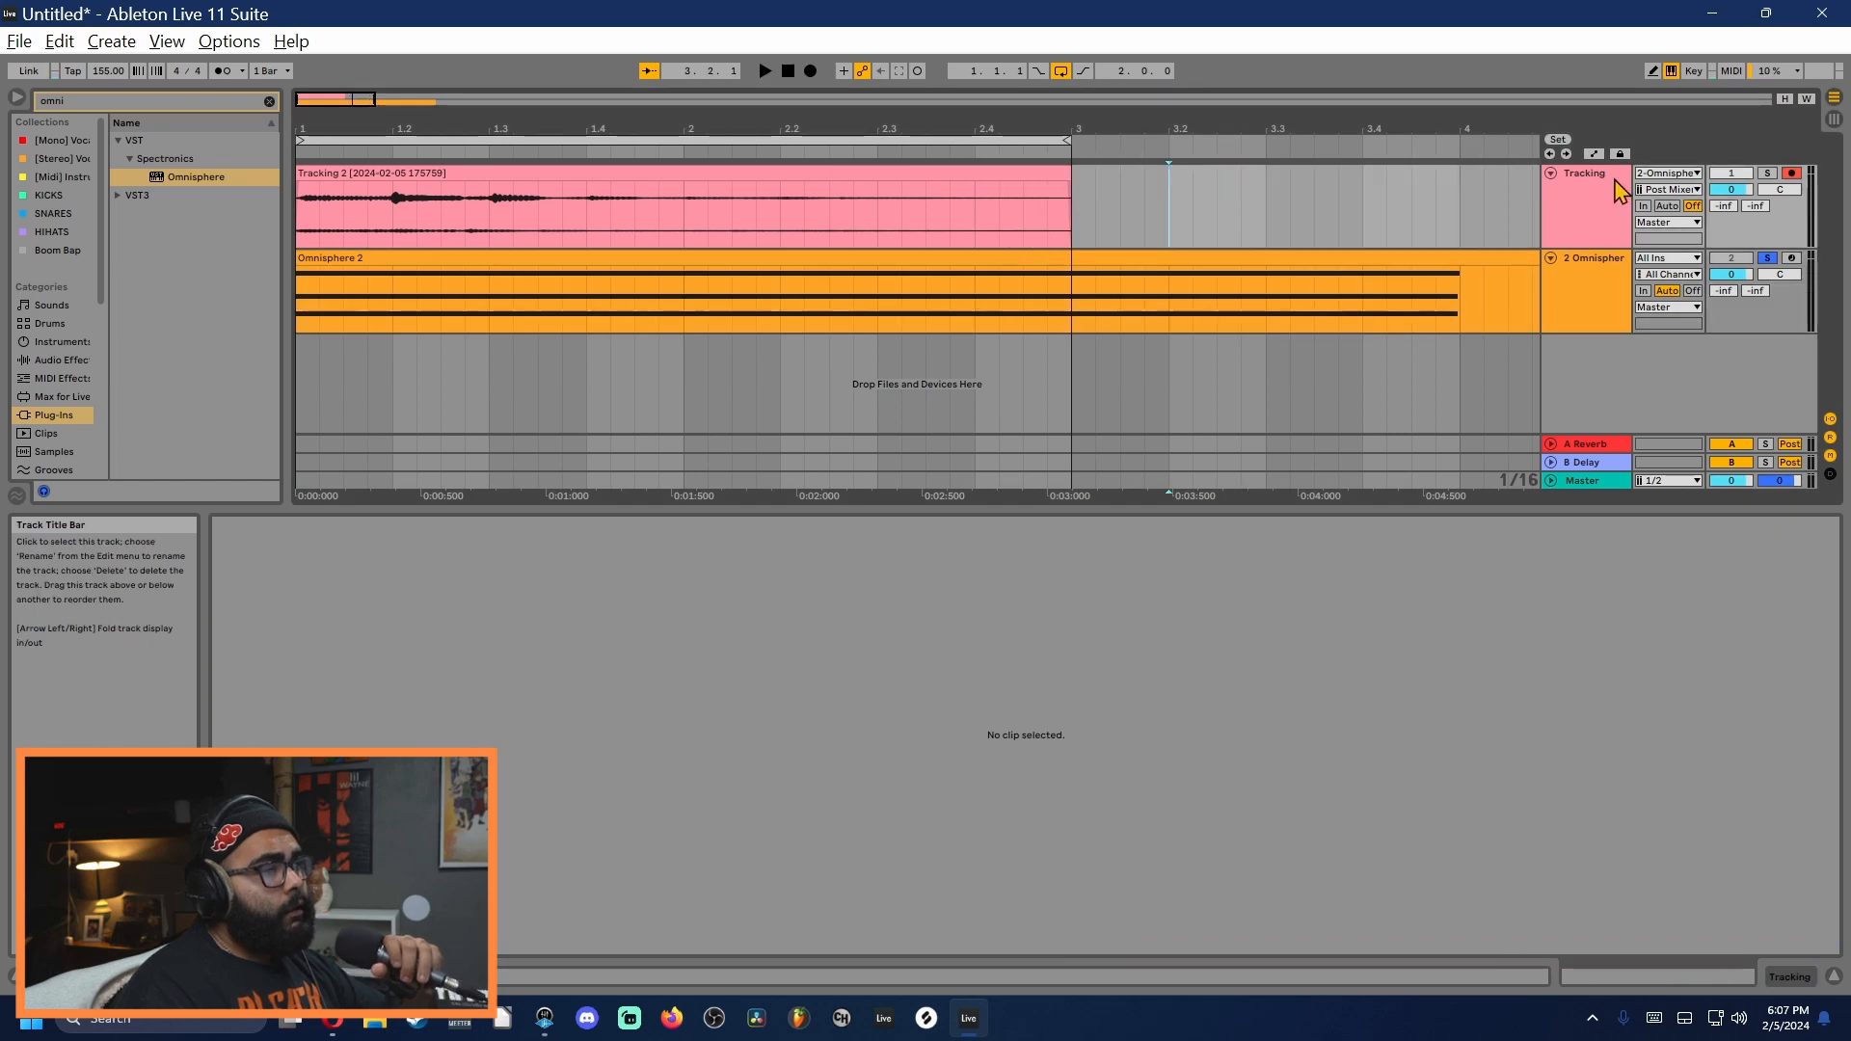
{"action": "left_click", "coordinate": [1671, 173]}
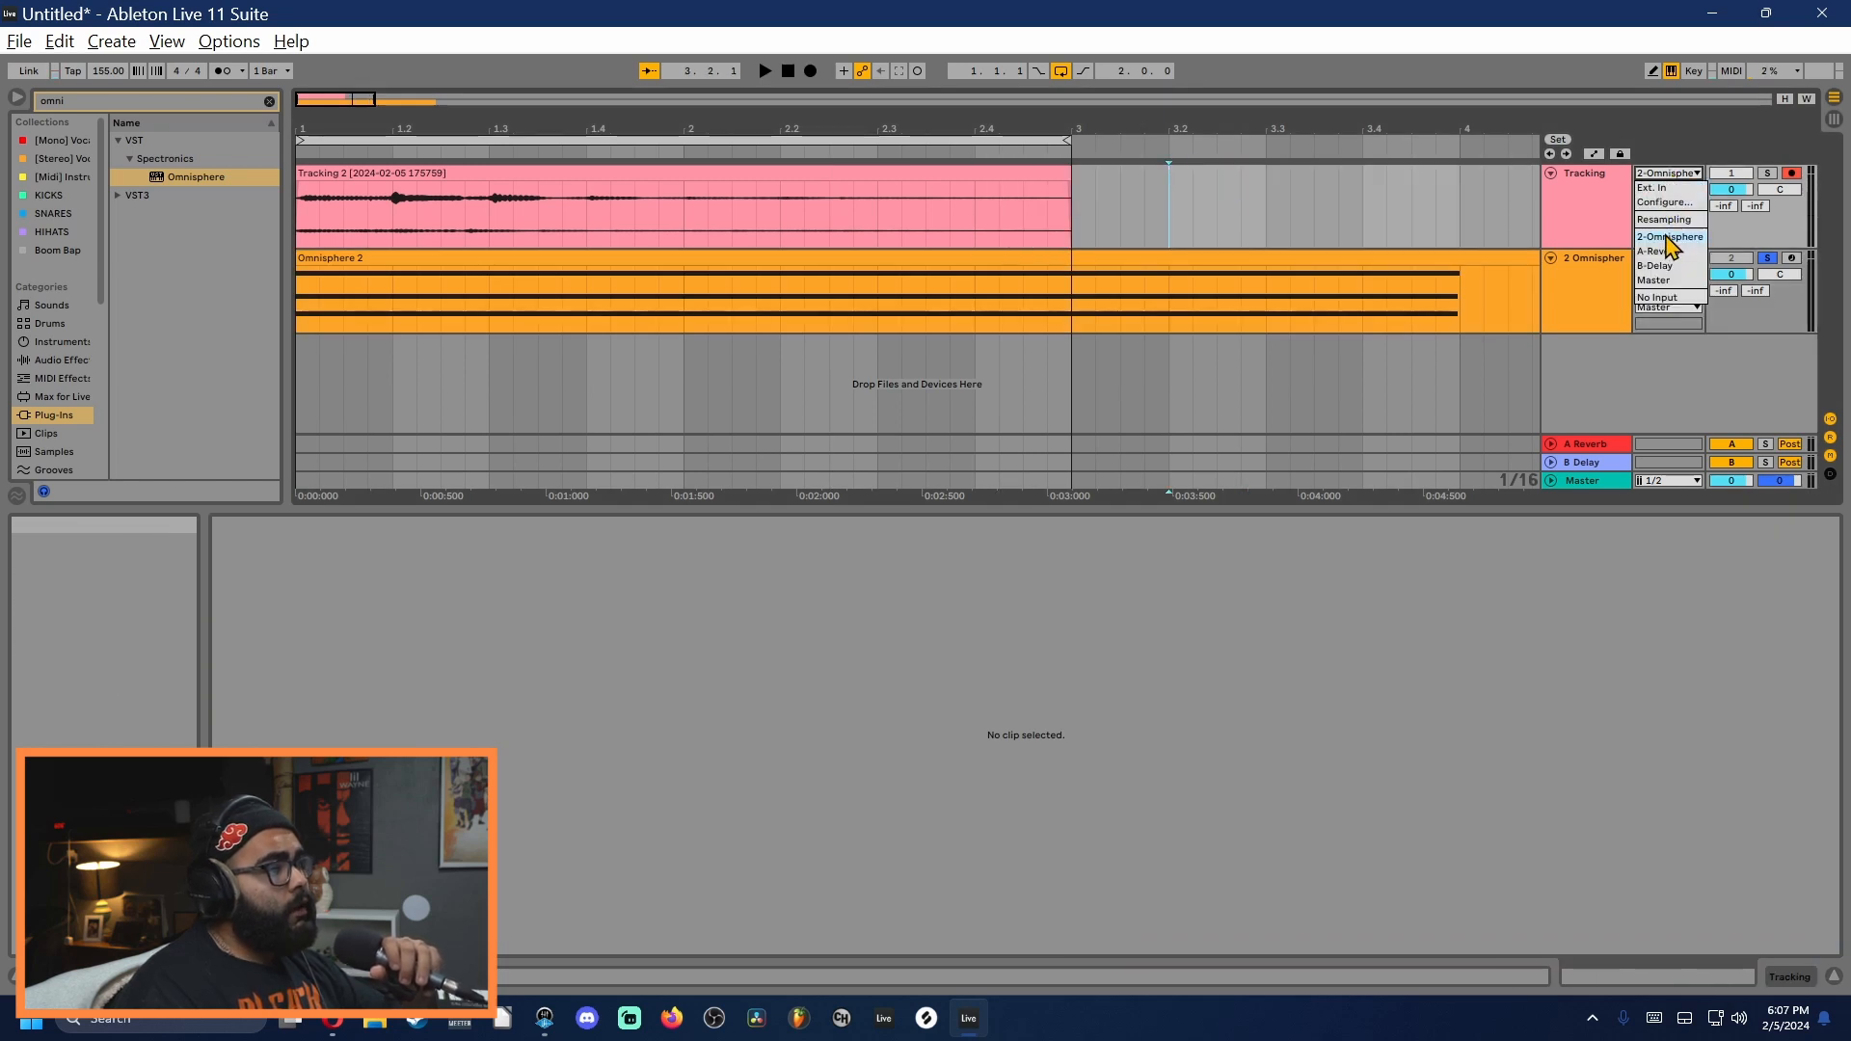
{"action": "left_click", "coordinate": [1598, 294]}
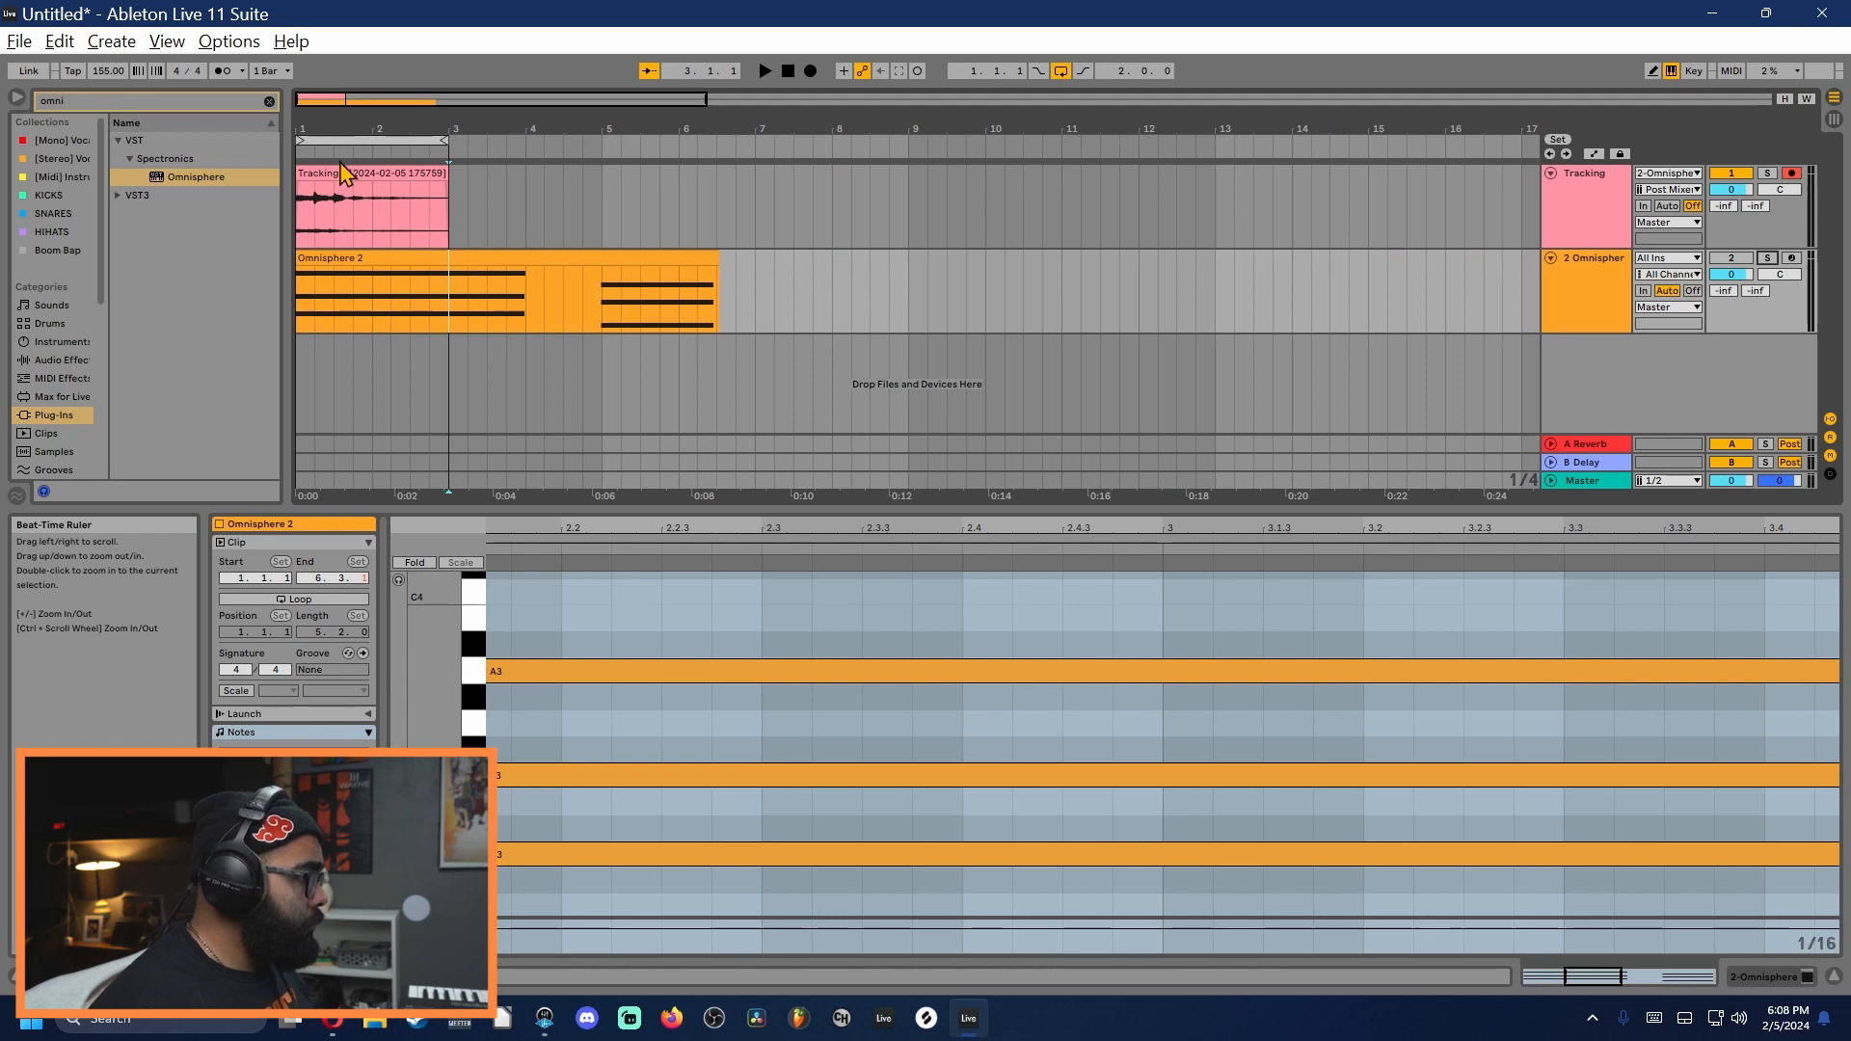
Step: Open the waveform of the first recorded clip on the Tracking track and play it
{"action": "left_click", "coordinate": [343, 172]}
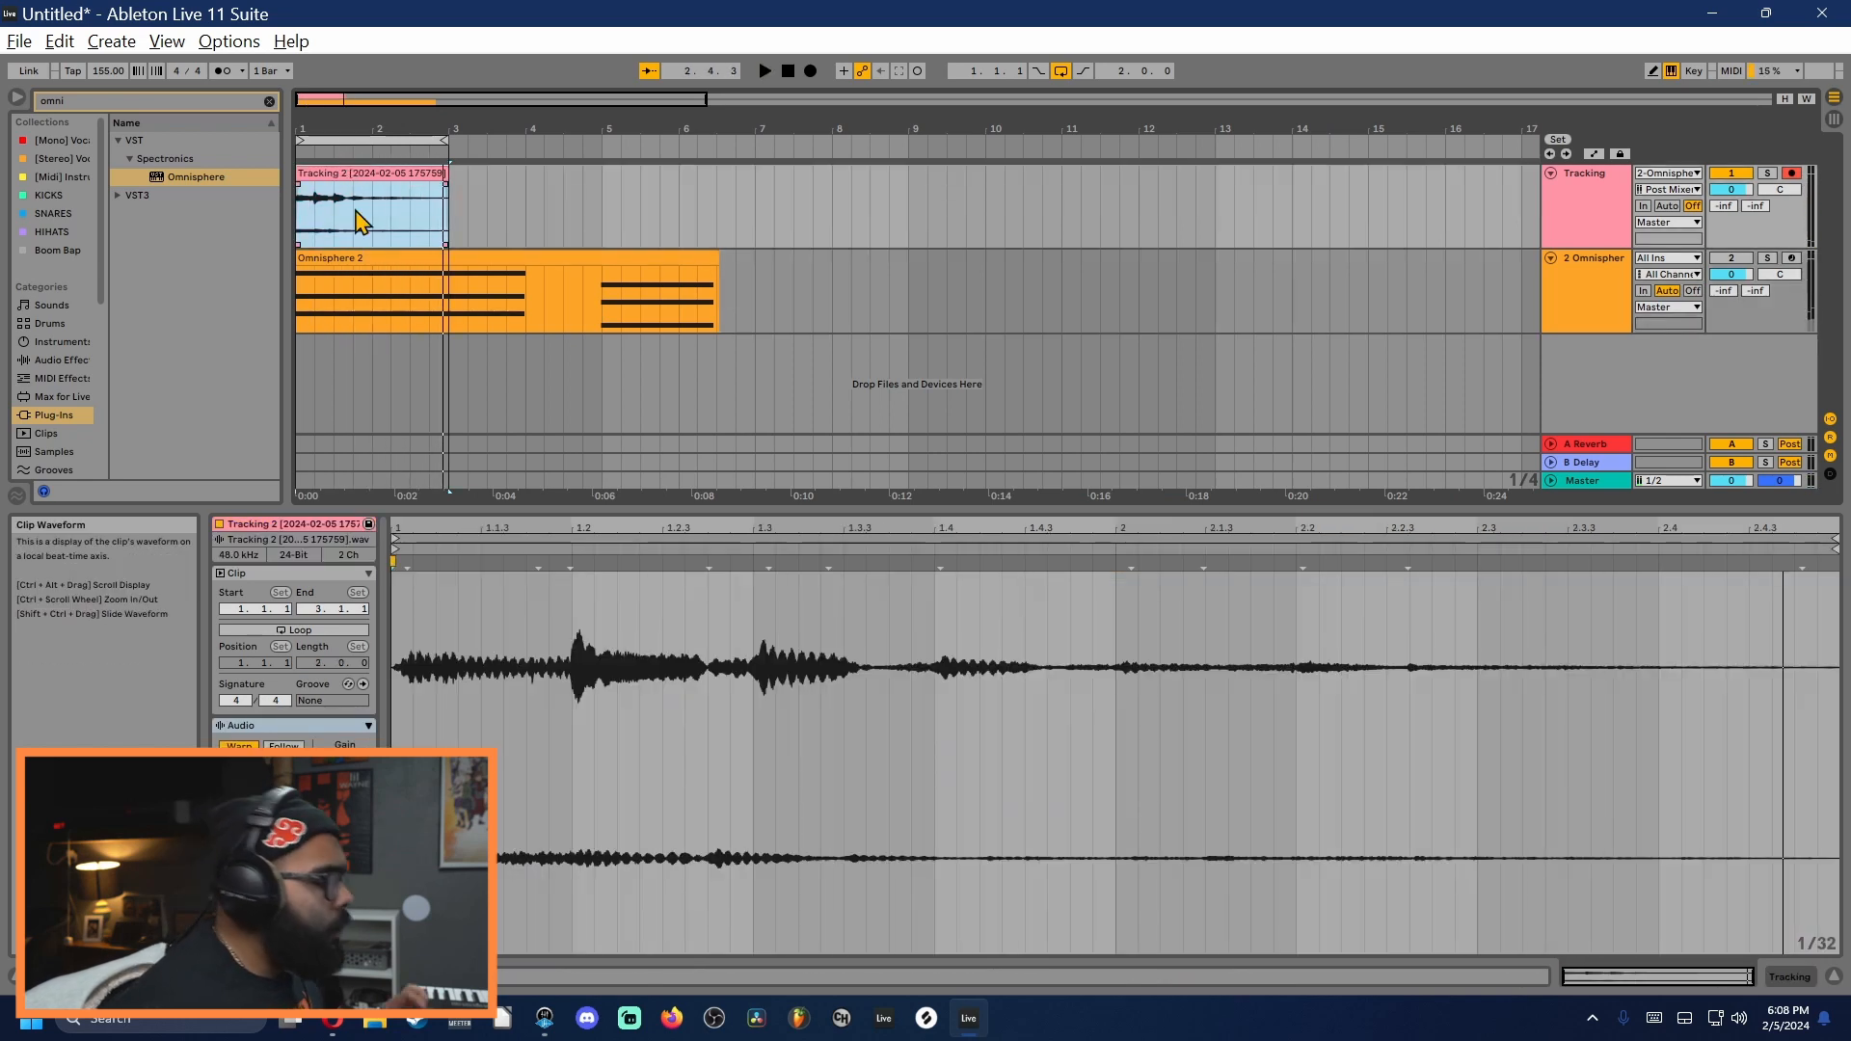
{"action": "key", "text": "space"}
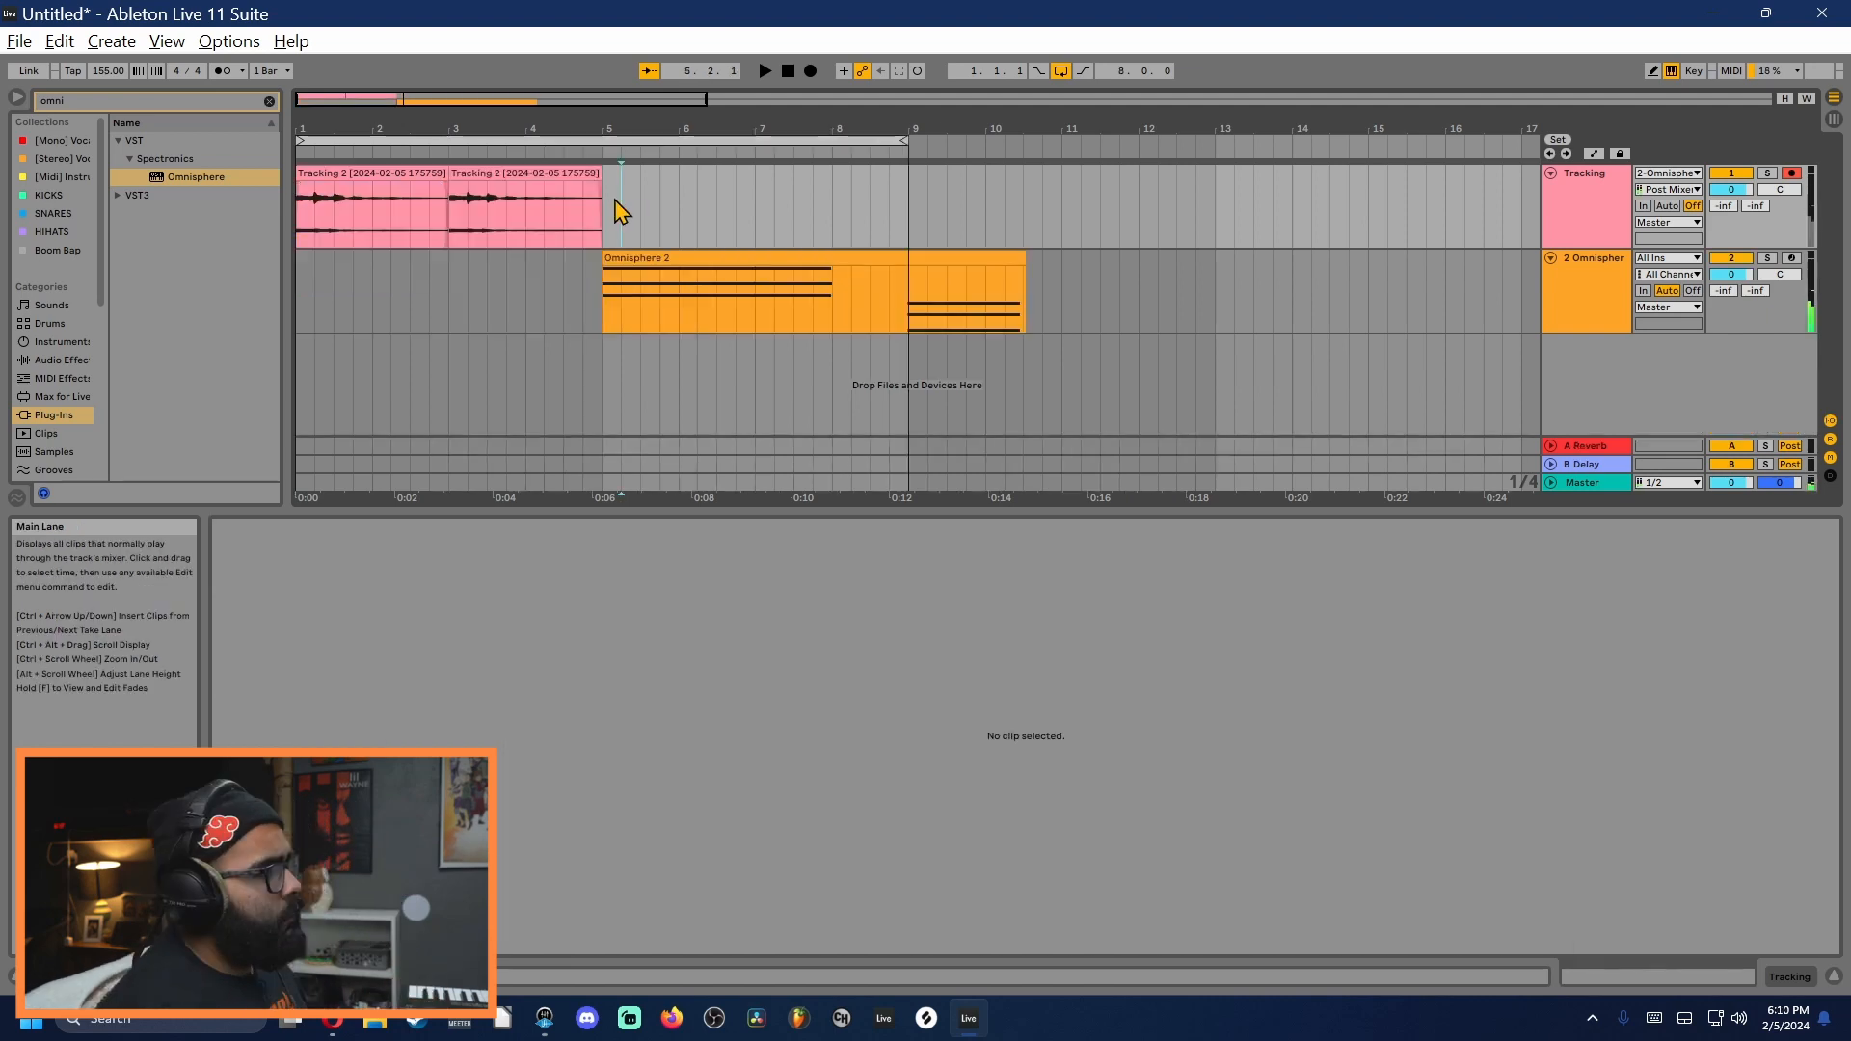
Step: Record the Omnisphere chord from bar 5 as new audio onto the Tracking track
{"action": "left_click", "coordinate": [616, 206]}
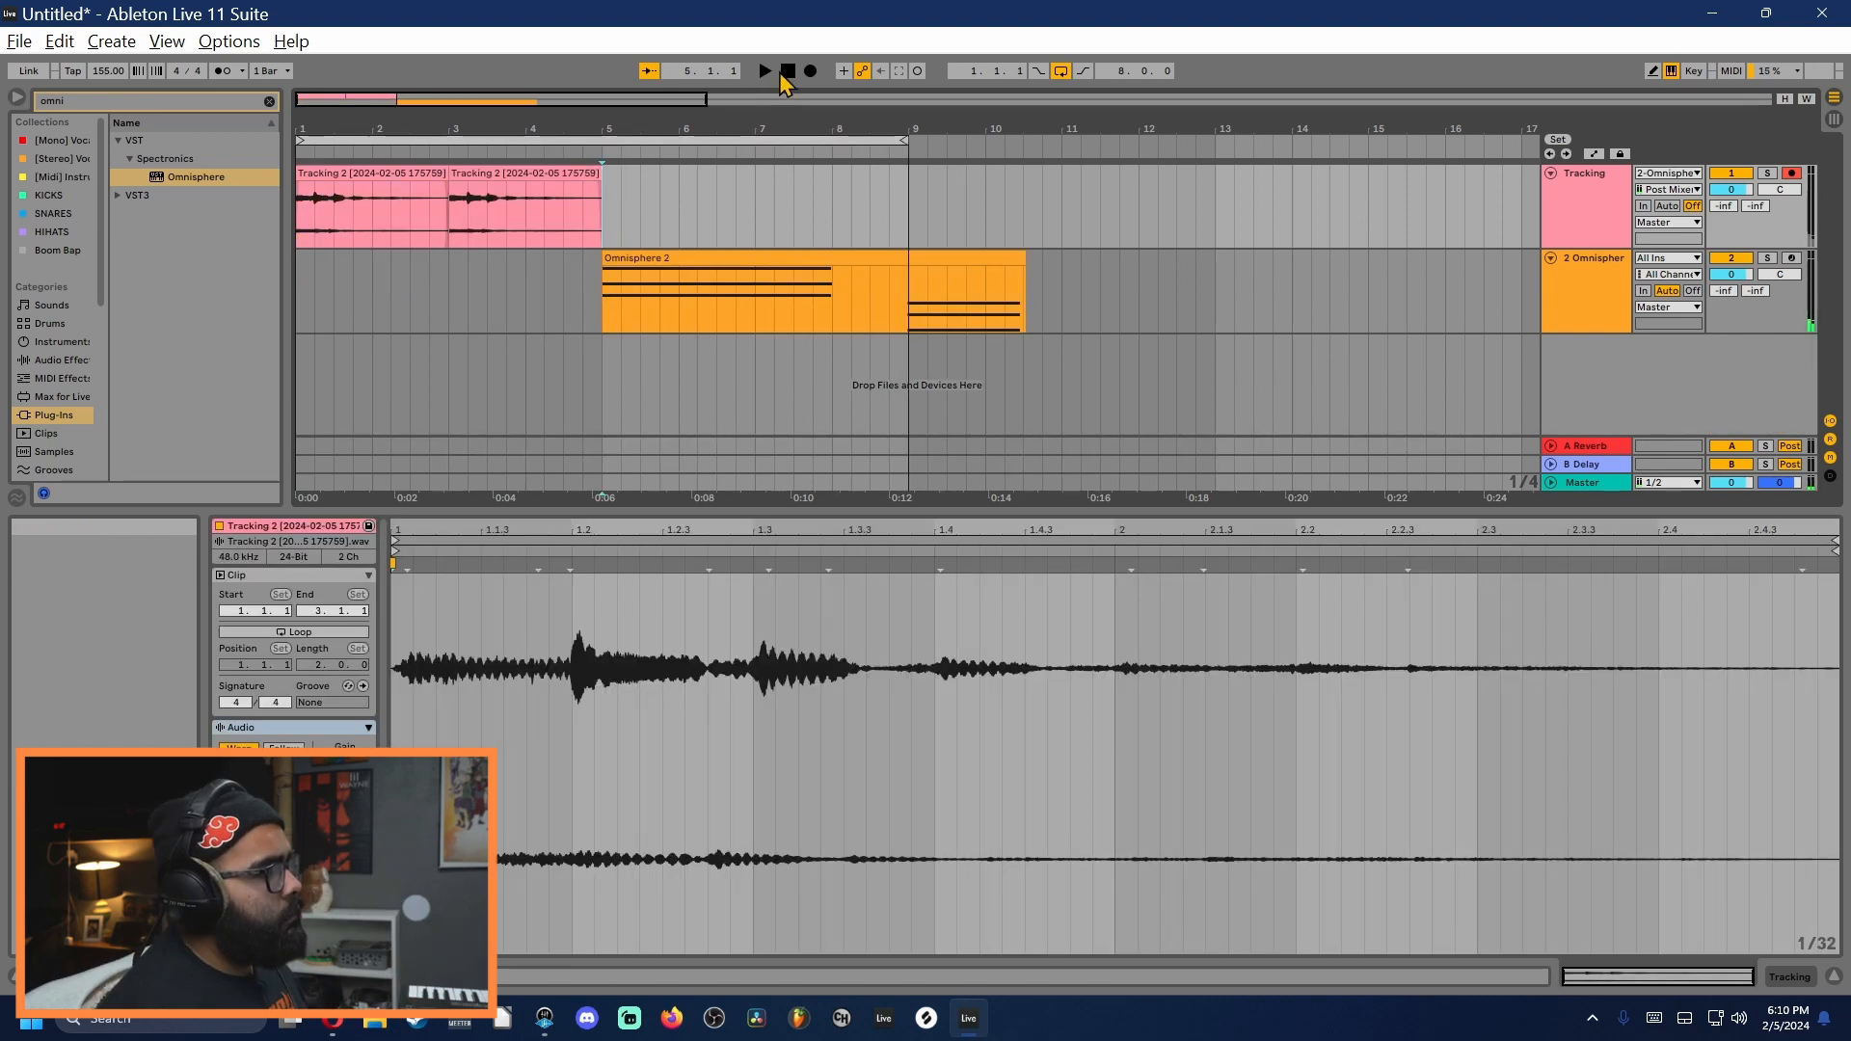
{"action": "left_click", "coordinate": [809, 72]}
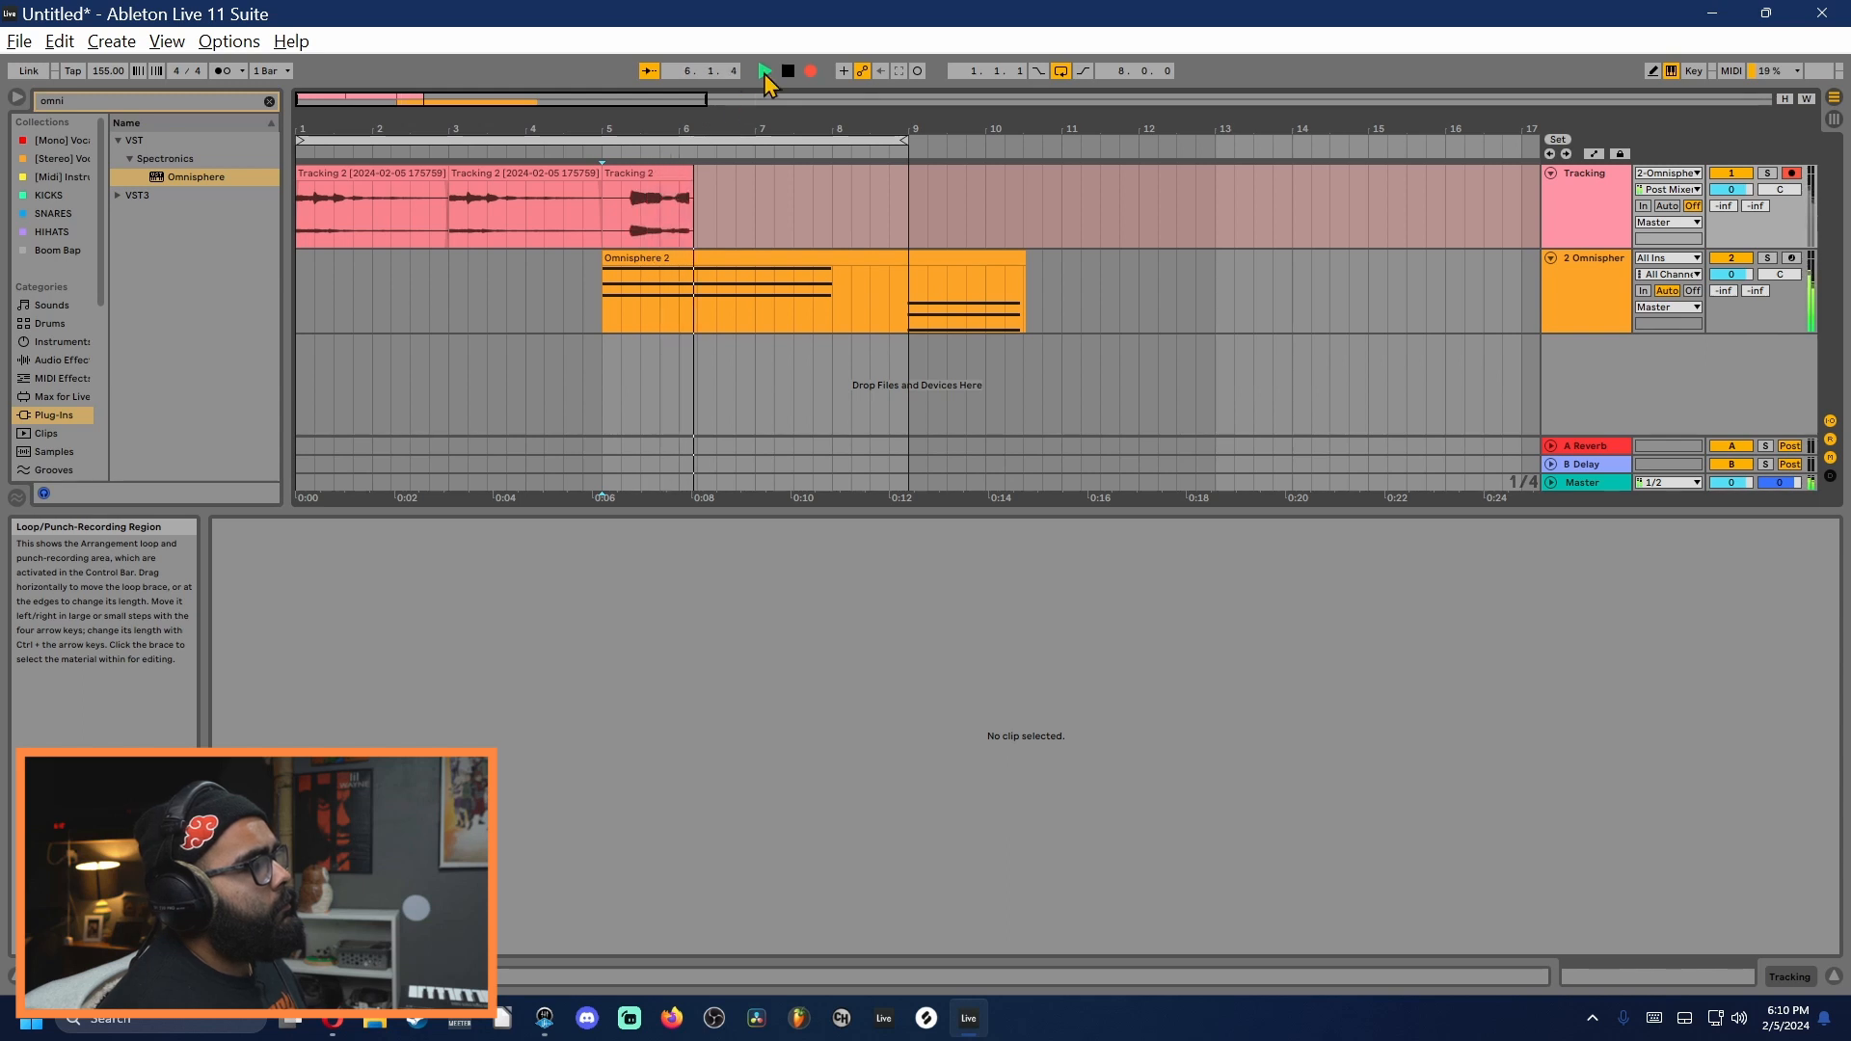
{"action": "left_click", "coordinate": [812, 71]}
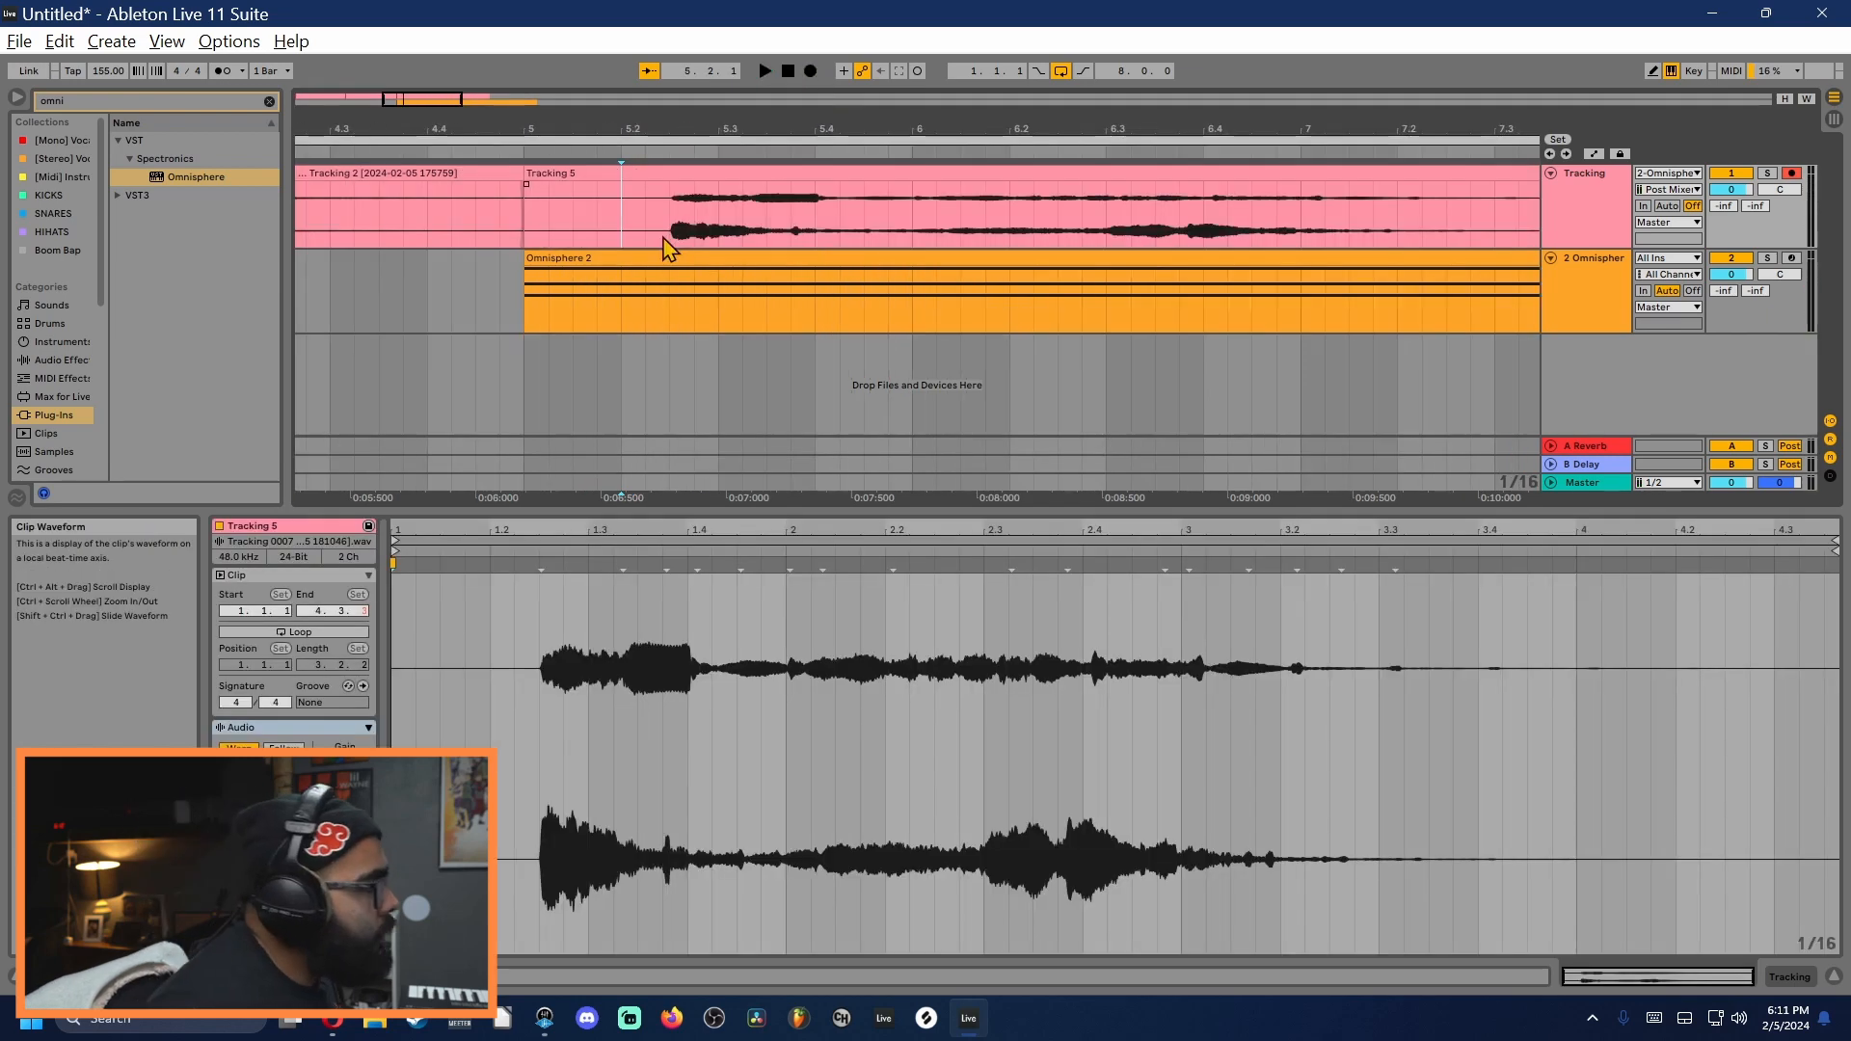
Step: Delete the silent lead-in of the Tracking 5 recording and move the remaining clip back to start at bar 5
{"action": "left_click_drag", "start_coordinate": [667, 237], "coordinate": [530, 207]}
{"action": "key", "text": "Delete"}
{"action": "scroll", "coordinate": [645, 197], "scroll_direction": "down", "scroll_amount": 3}
{"action": "left_click_drag", "start_coordinate": [668, 175], "coordinate": [612, 189]}
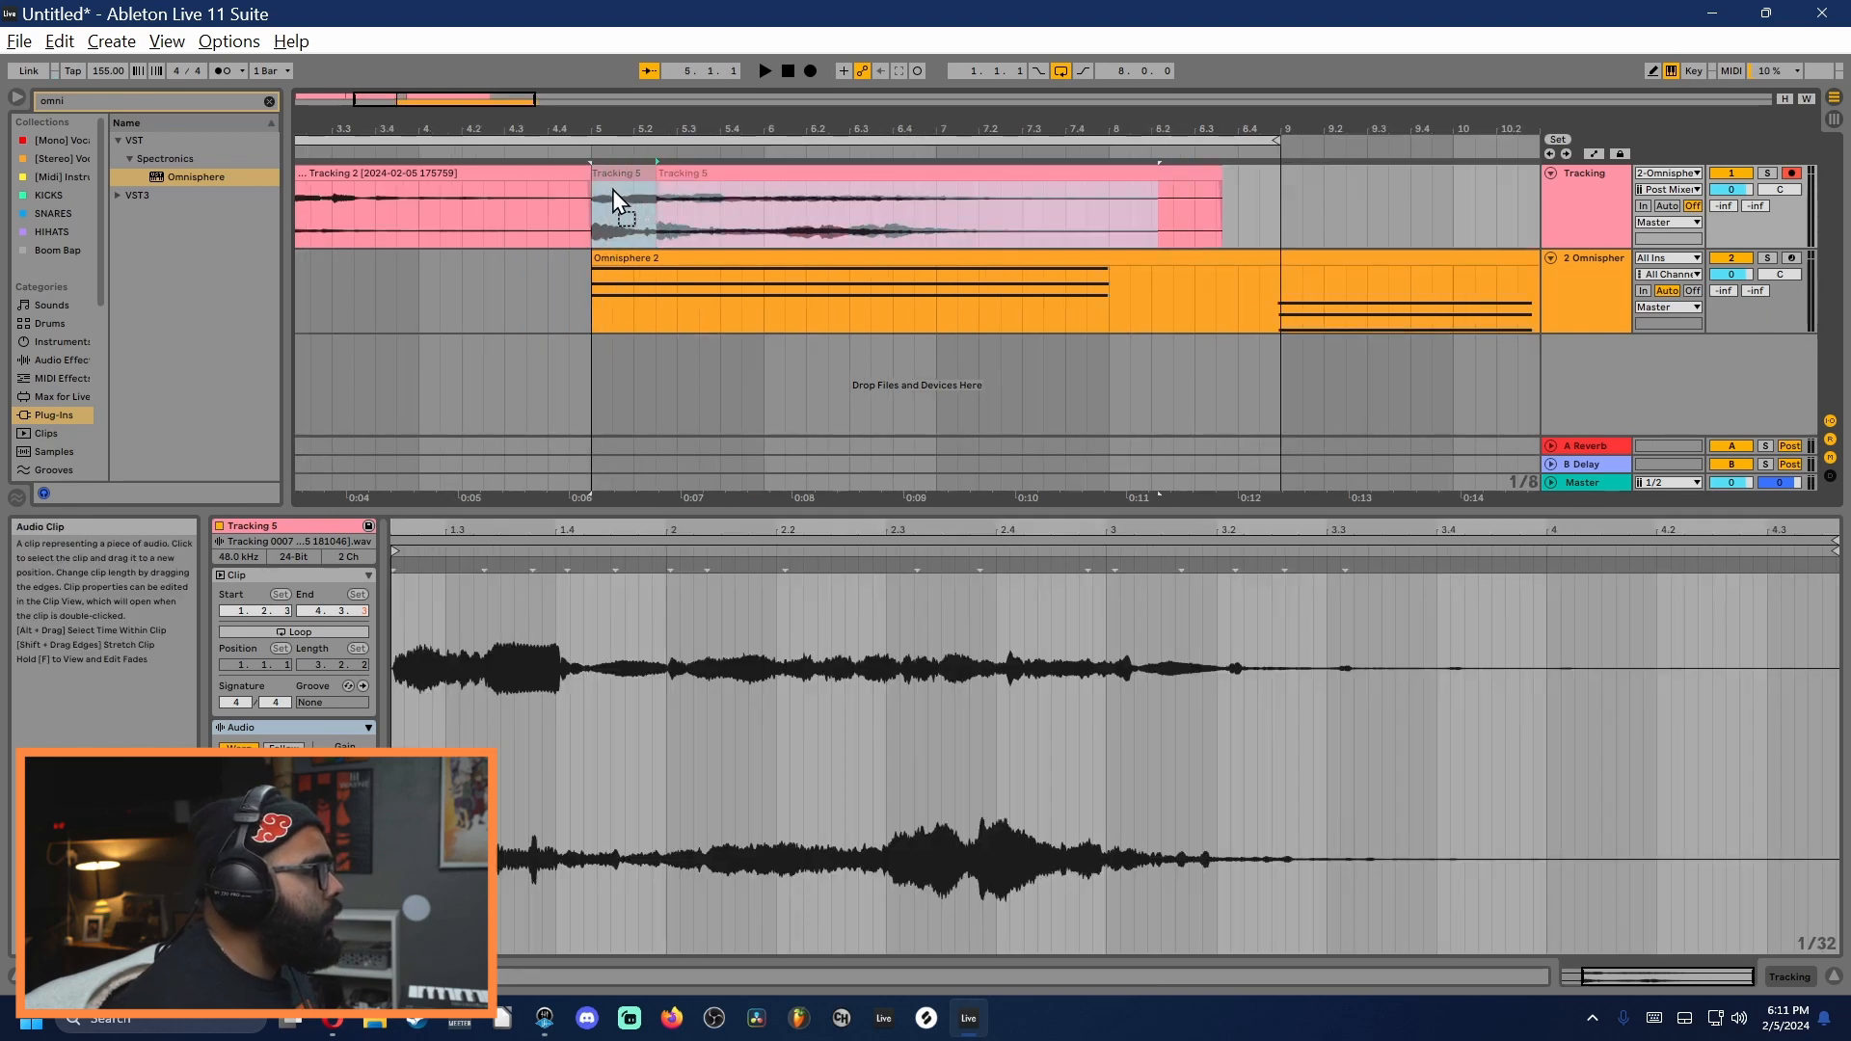
Step: Deactivate the Omnisphere 2 MIDI clip and move it to the start of bar 1
{"action": "left_click", "coordinate": [649, 260]}
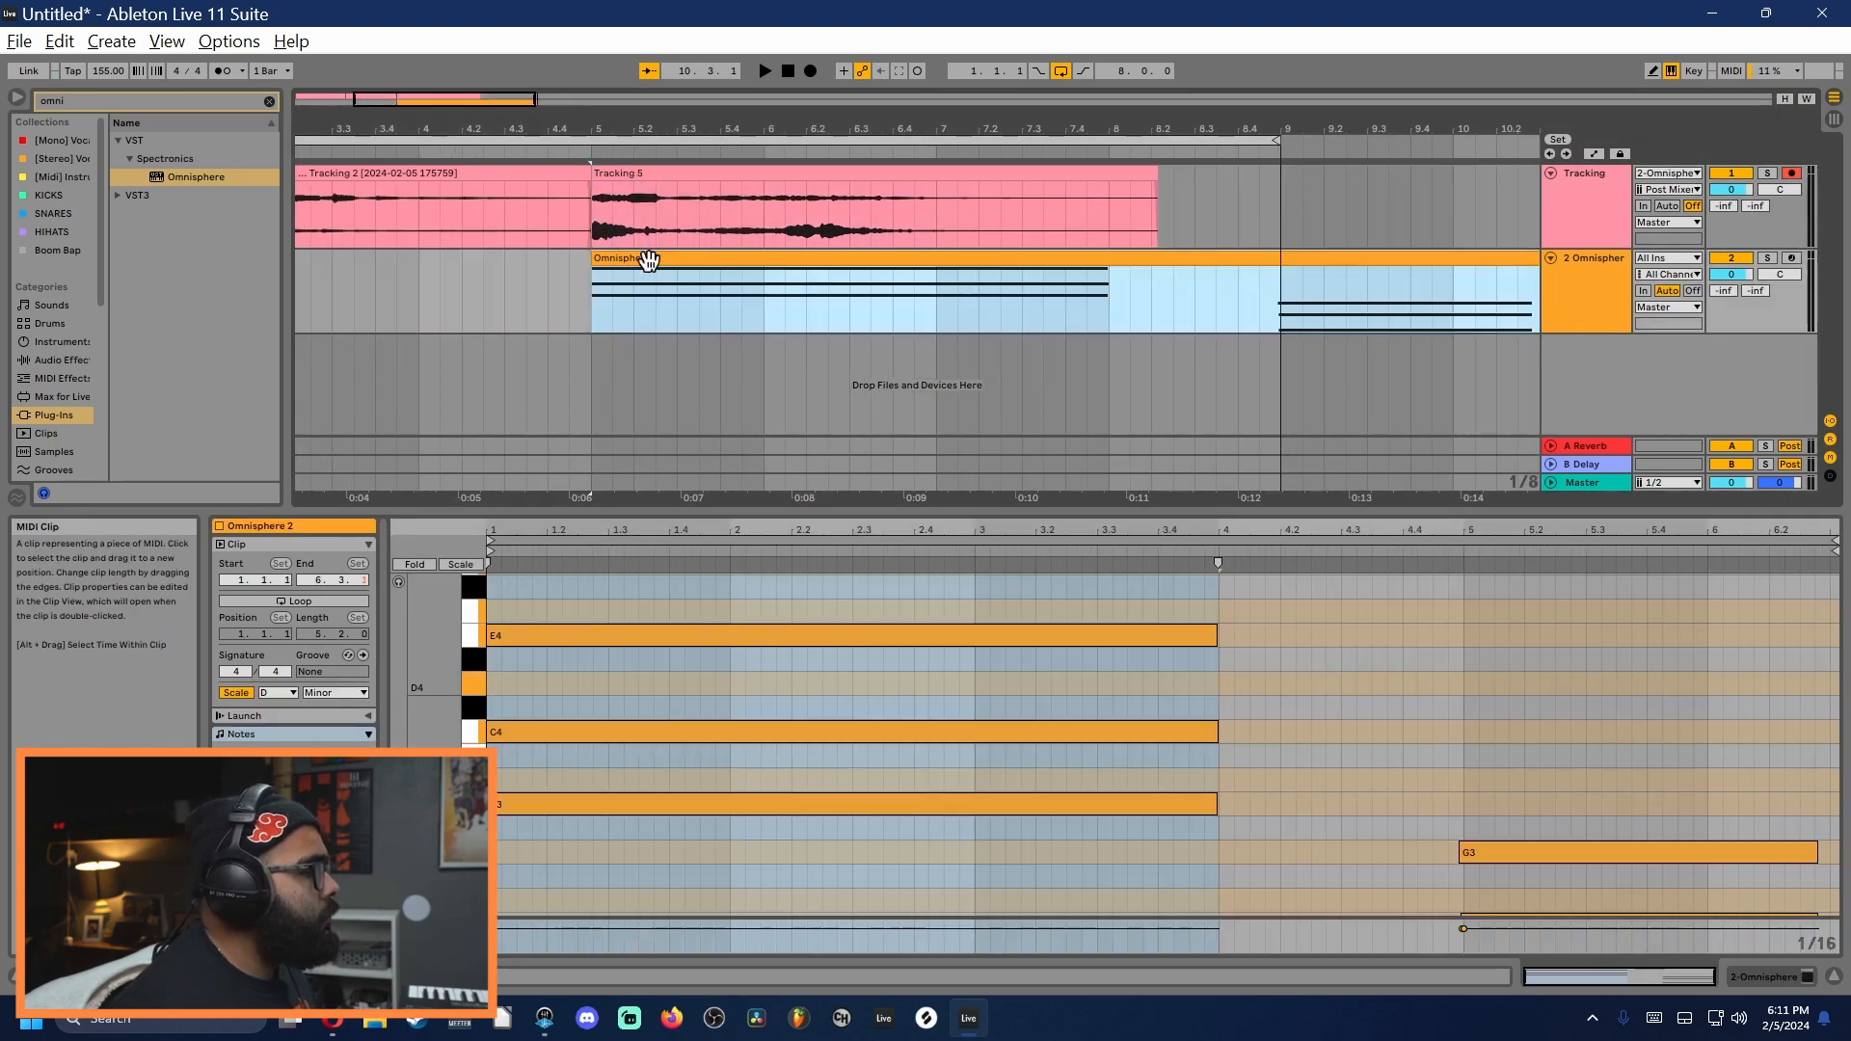
{"action": "scroll", "coordinate": [680, 323], "scroll_direction": "down", "scroll_amount": 3}
{"action": "key", "text": "0"}
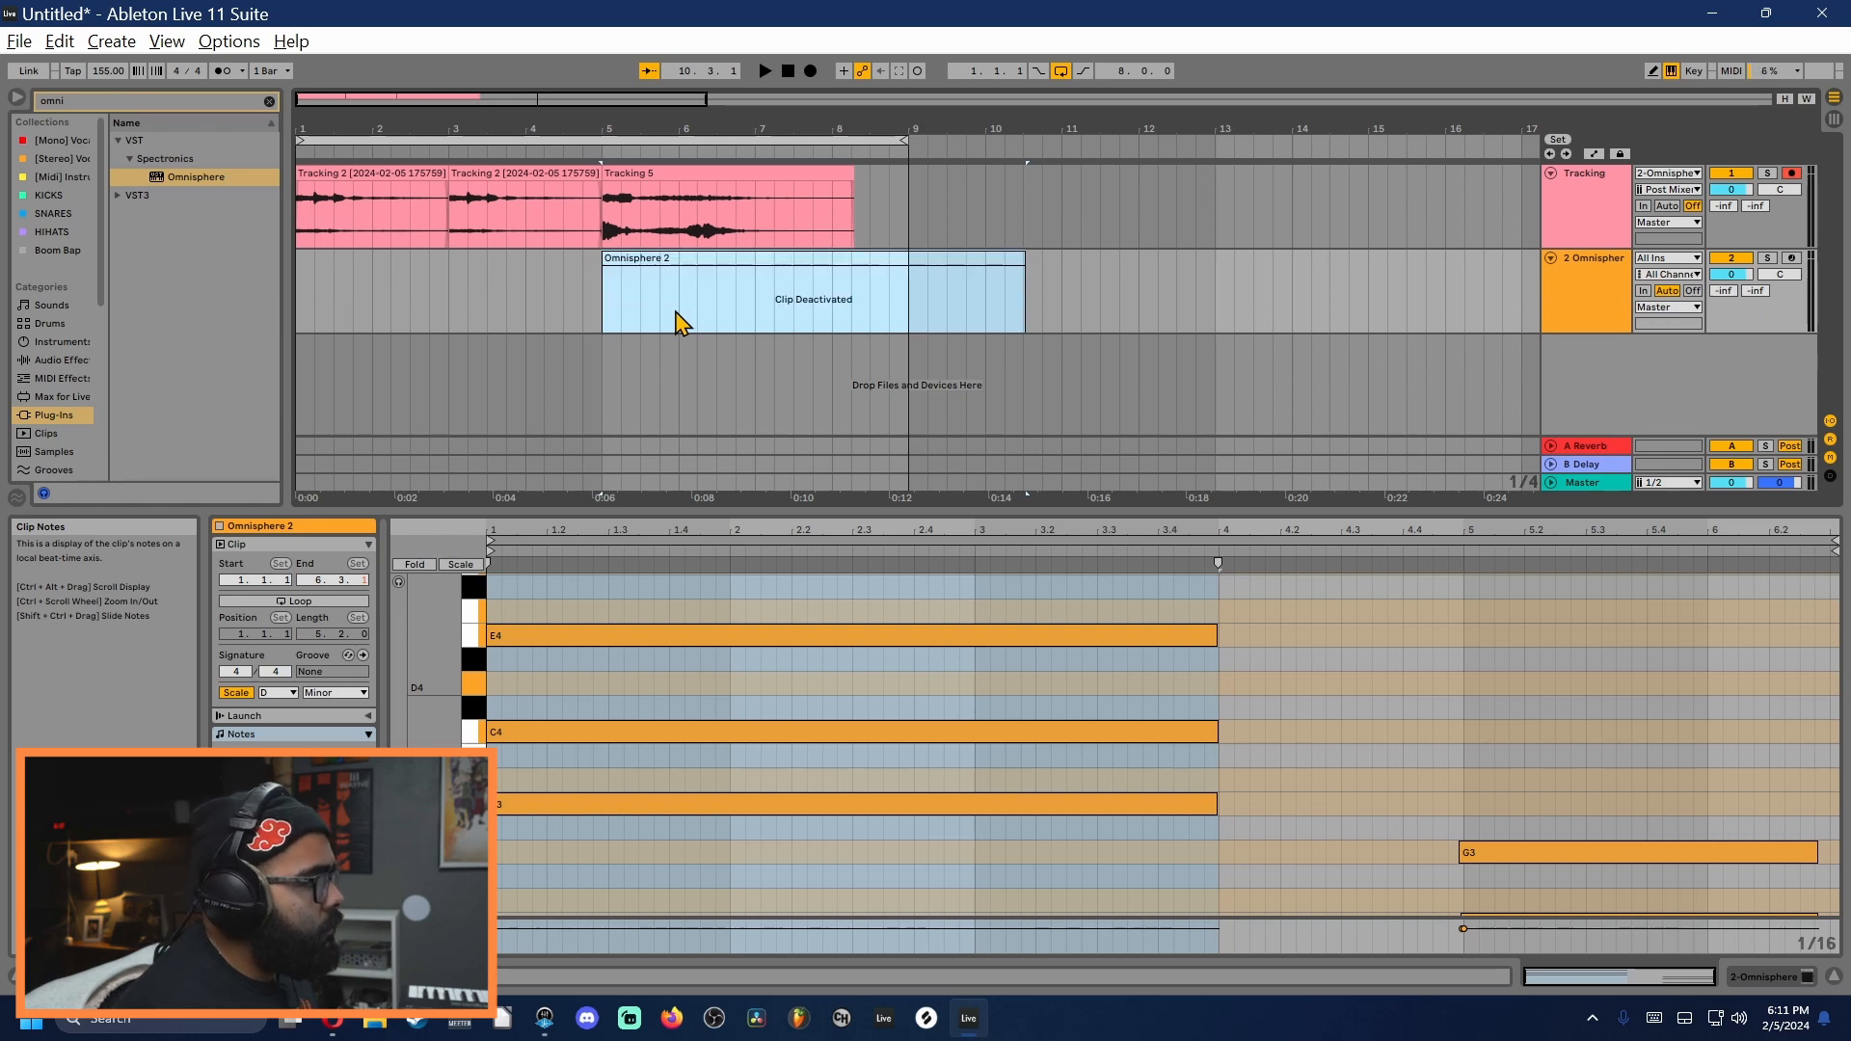
{"action": "left_click_drag", "start_coordinate": [680, 323], "coordinate": [382, 303]}
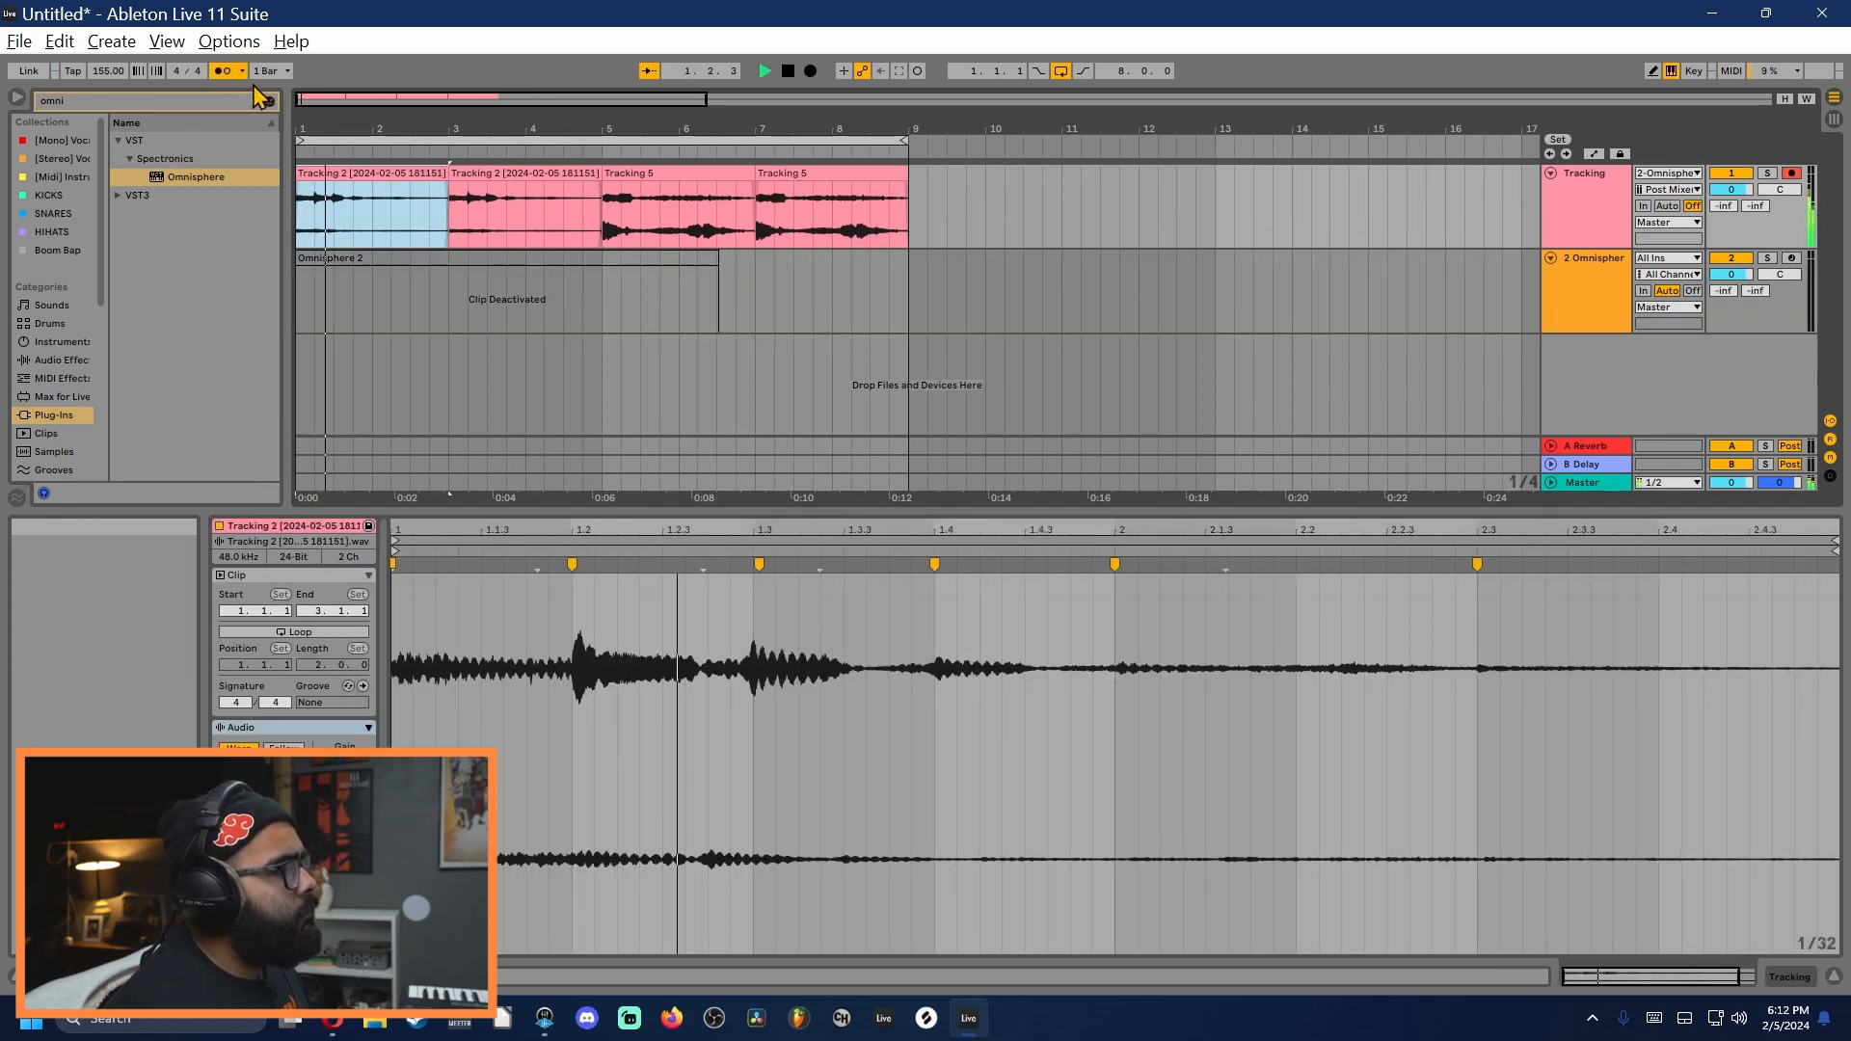
Step: View the metronome's count-in, sound and rhythm settings without changing them
{"action": "left_click", "coordinate": [242, 70]}
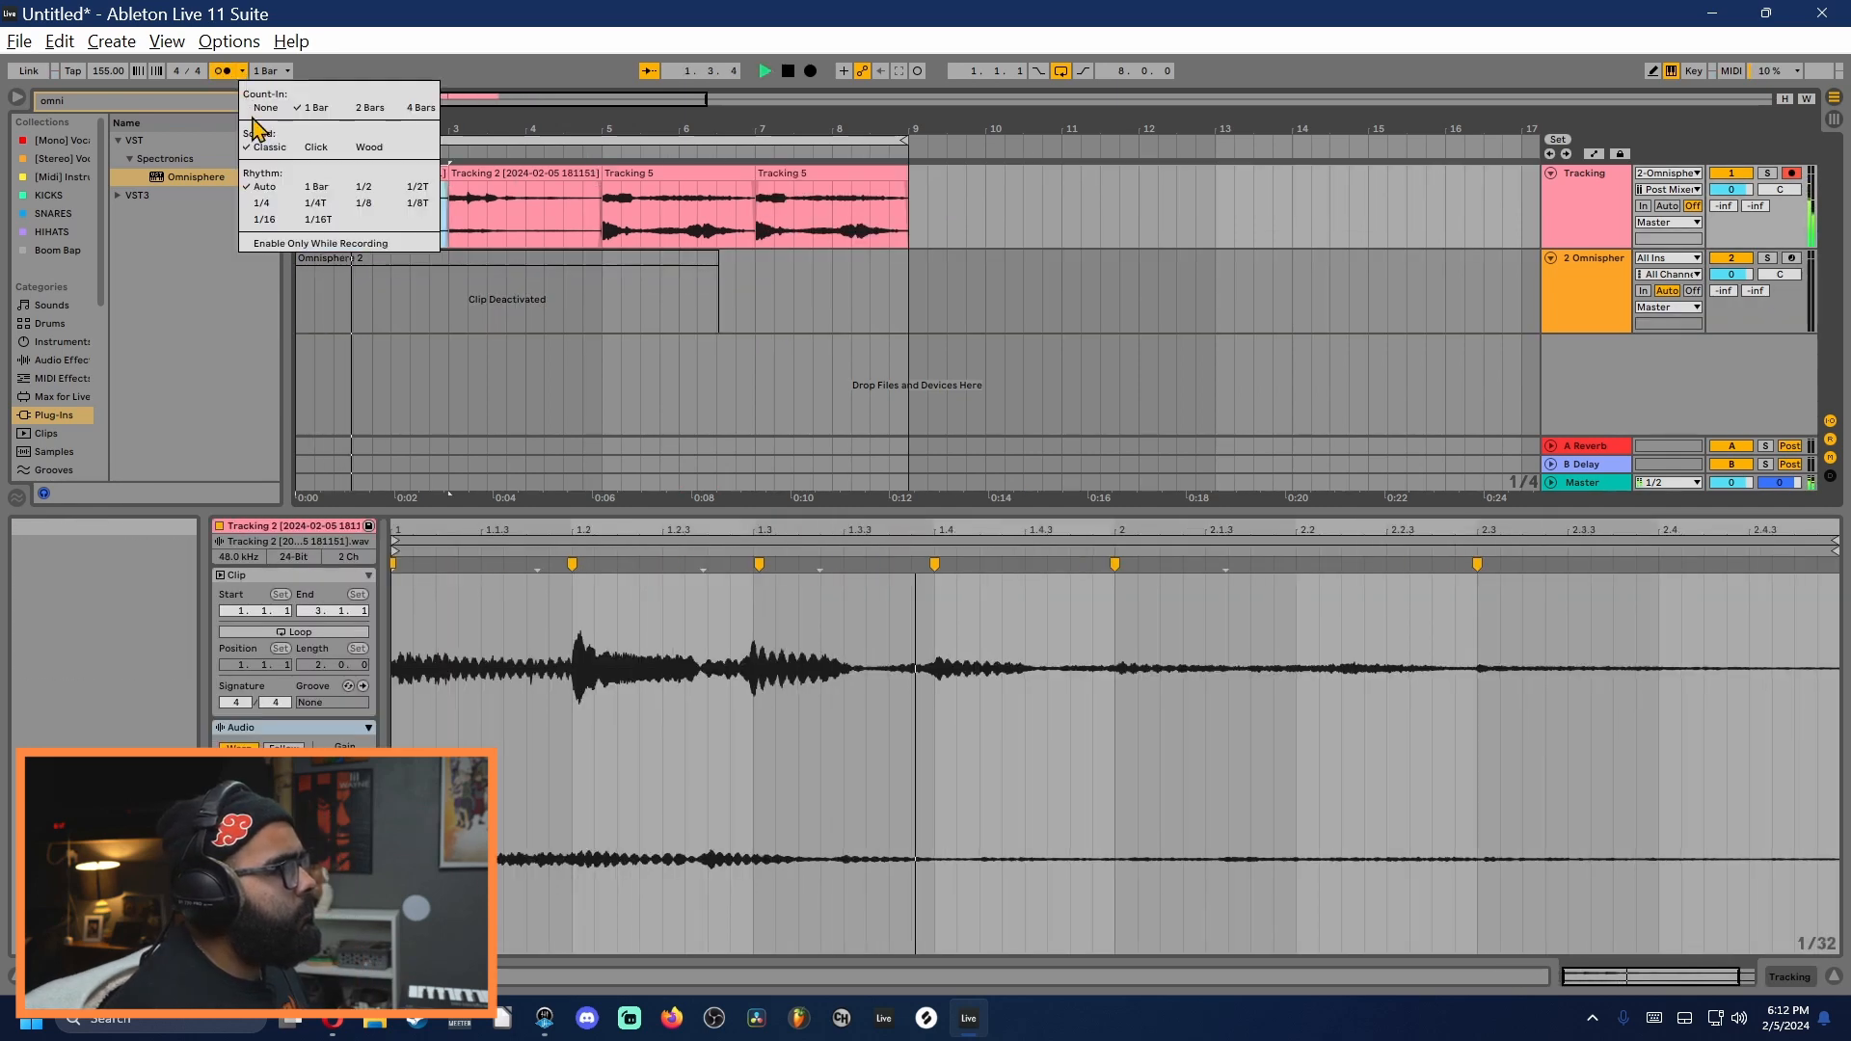
{"action": "left_click", "coordinate": [372, 206]}
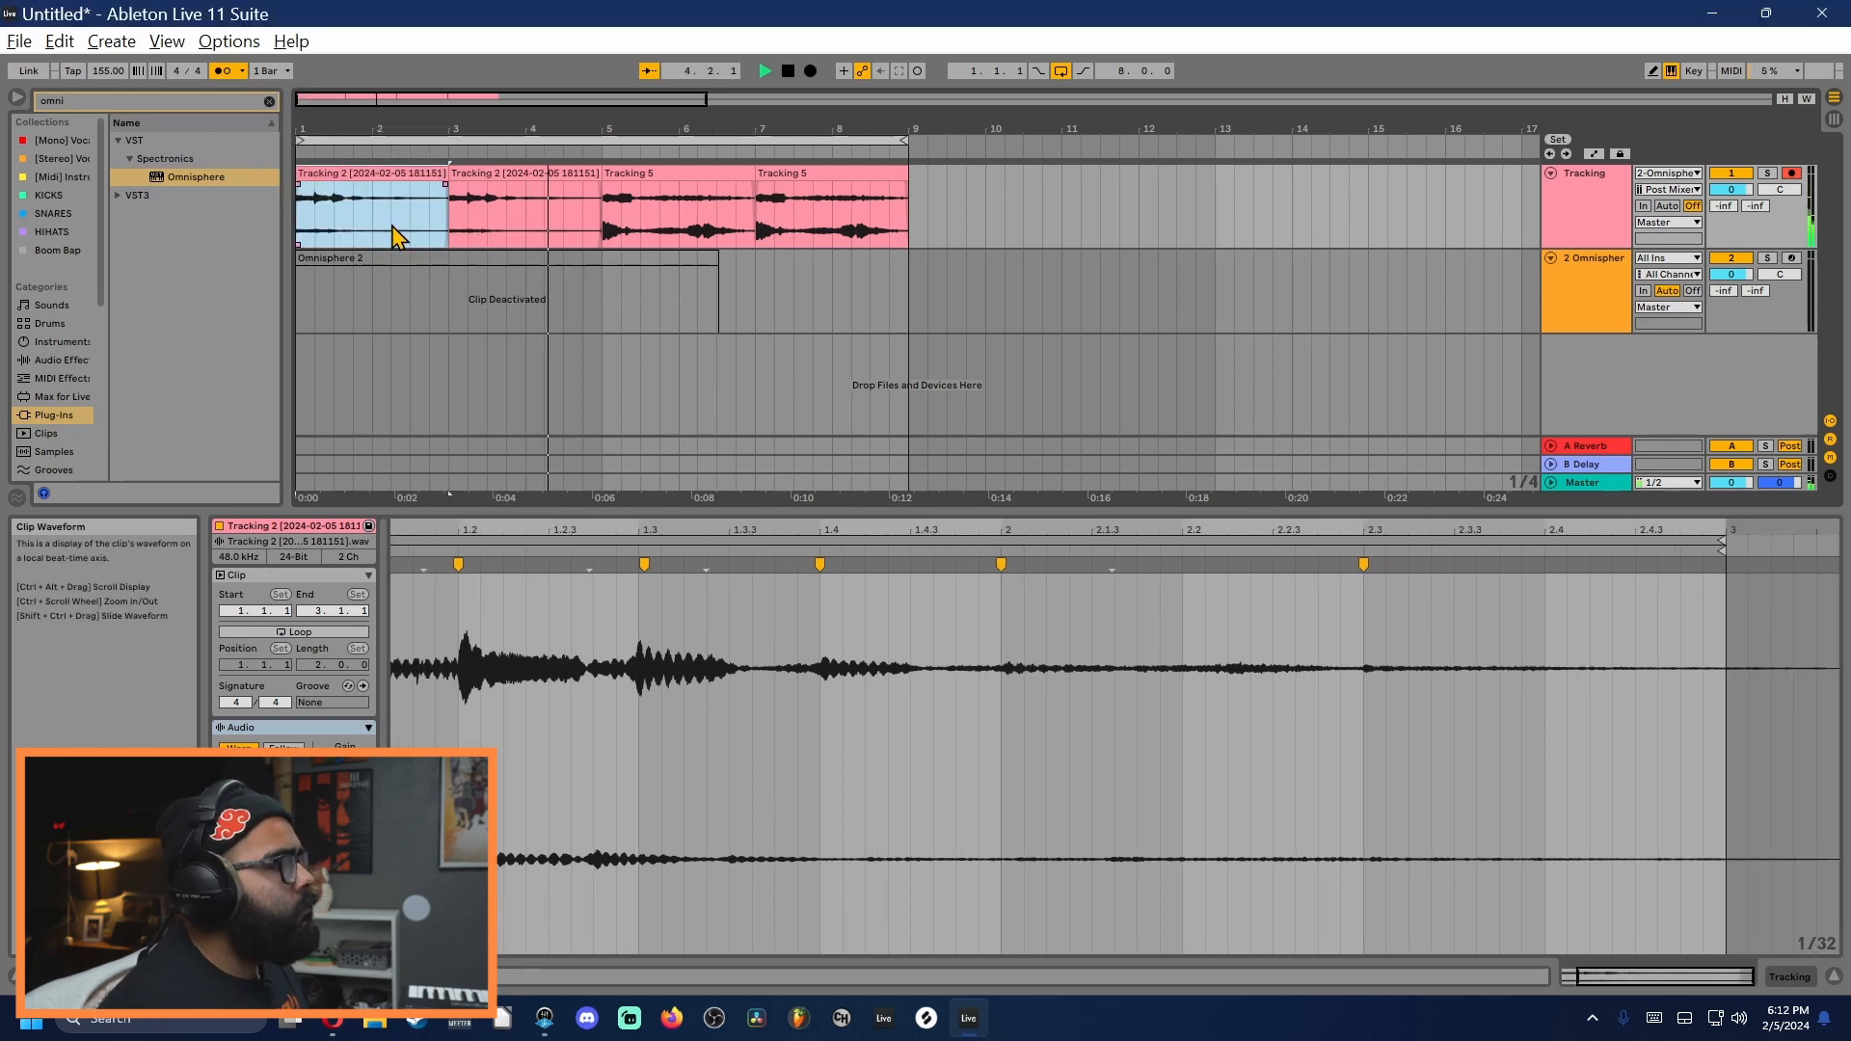
Step: Open the Tracking 5 clip at bar 5 and play it to judge the timing of its notes
{"action": "left_click", "coordinate": [666, 197]}
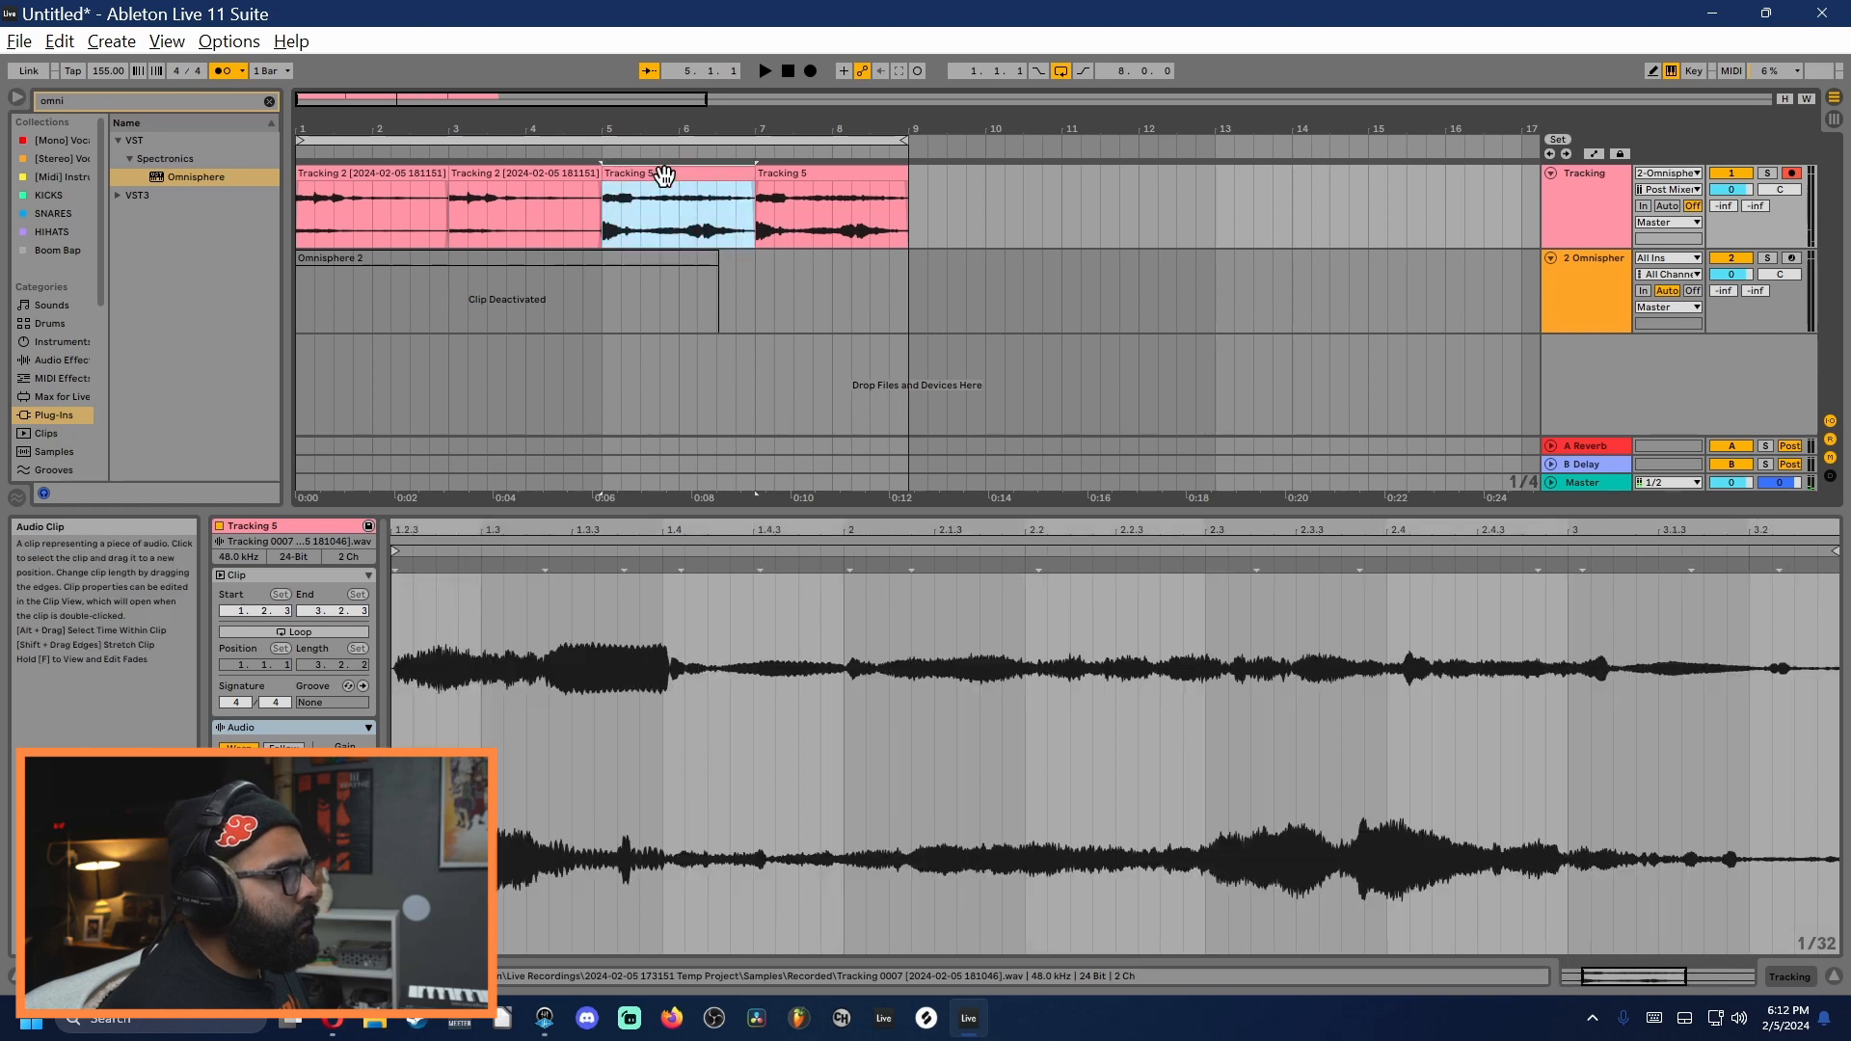
{"action": "key", "text": "space"}
{"action": "key", "text": "space"}
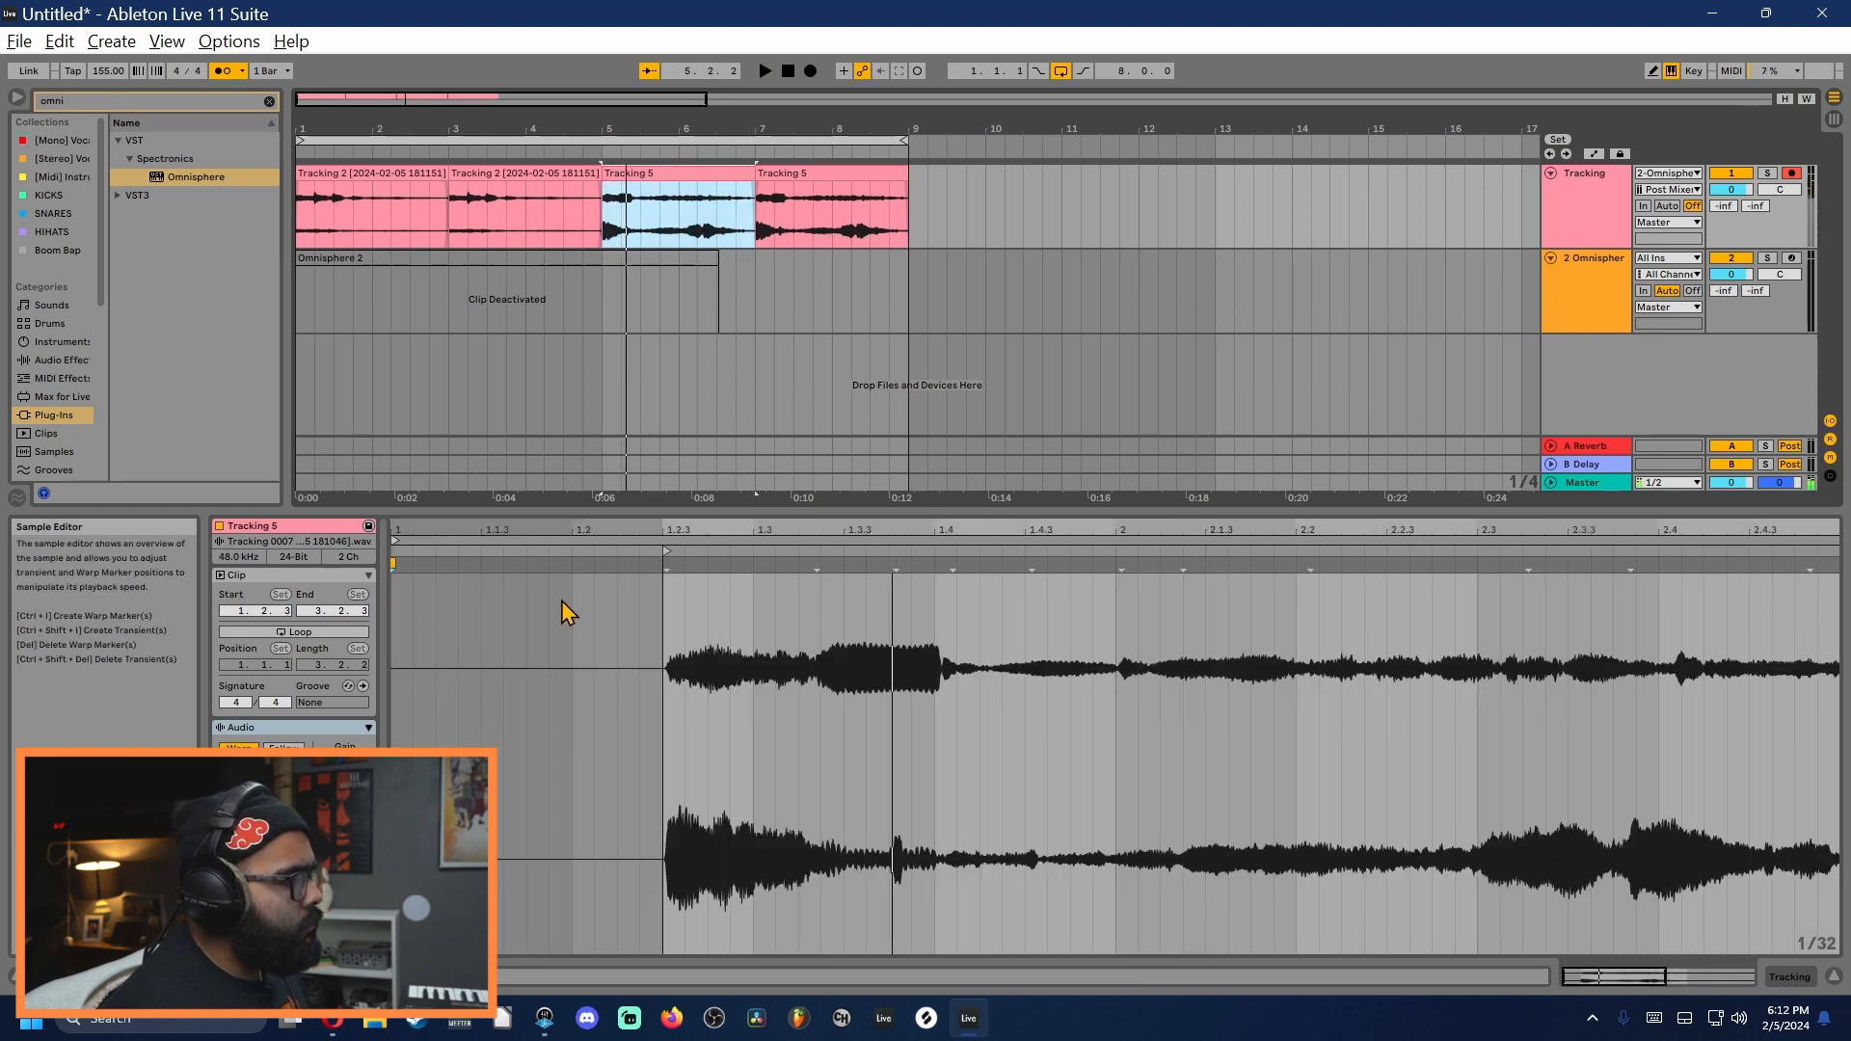
{"action": "key", "text": "space"}
{"action": "key", "text": "space"}
Step: Move the Tracking 5 clip's start marker forward to the onset of its first note and play it from there
{"action": "left_click", "coordinate": [667, 618]}
{"action": "scroll", "coordinate": [667, 618], "scroll_direction": "up", "scroll_amount": 5}
{"action": "scroll", "coordinate": [667, 618], "scroll_direction": "up", "scroll_amount": 3}
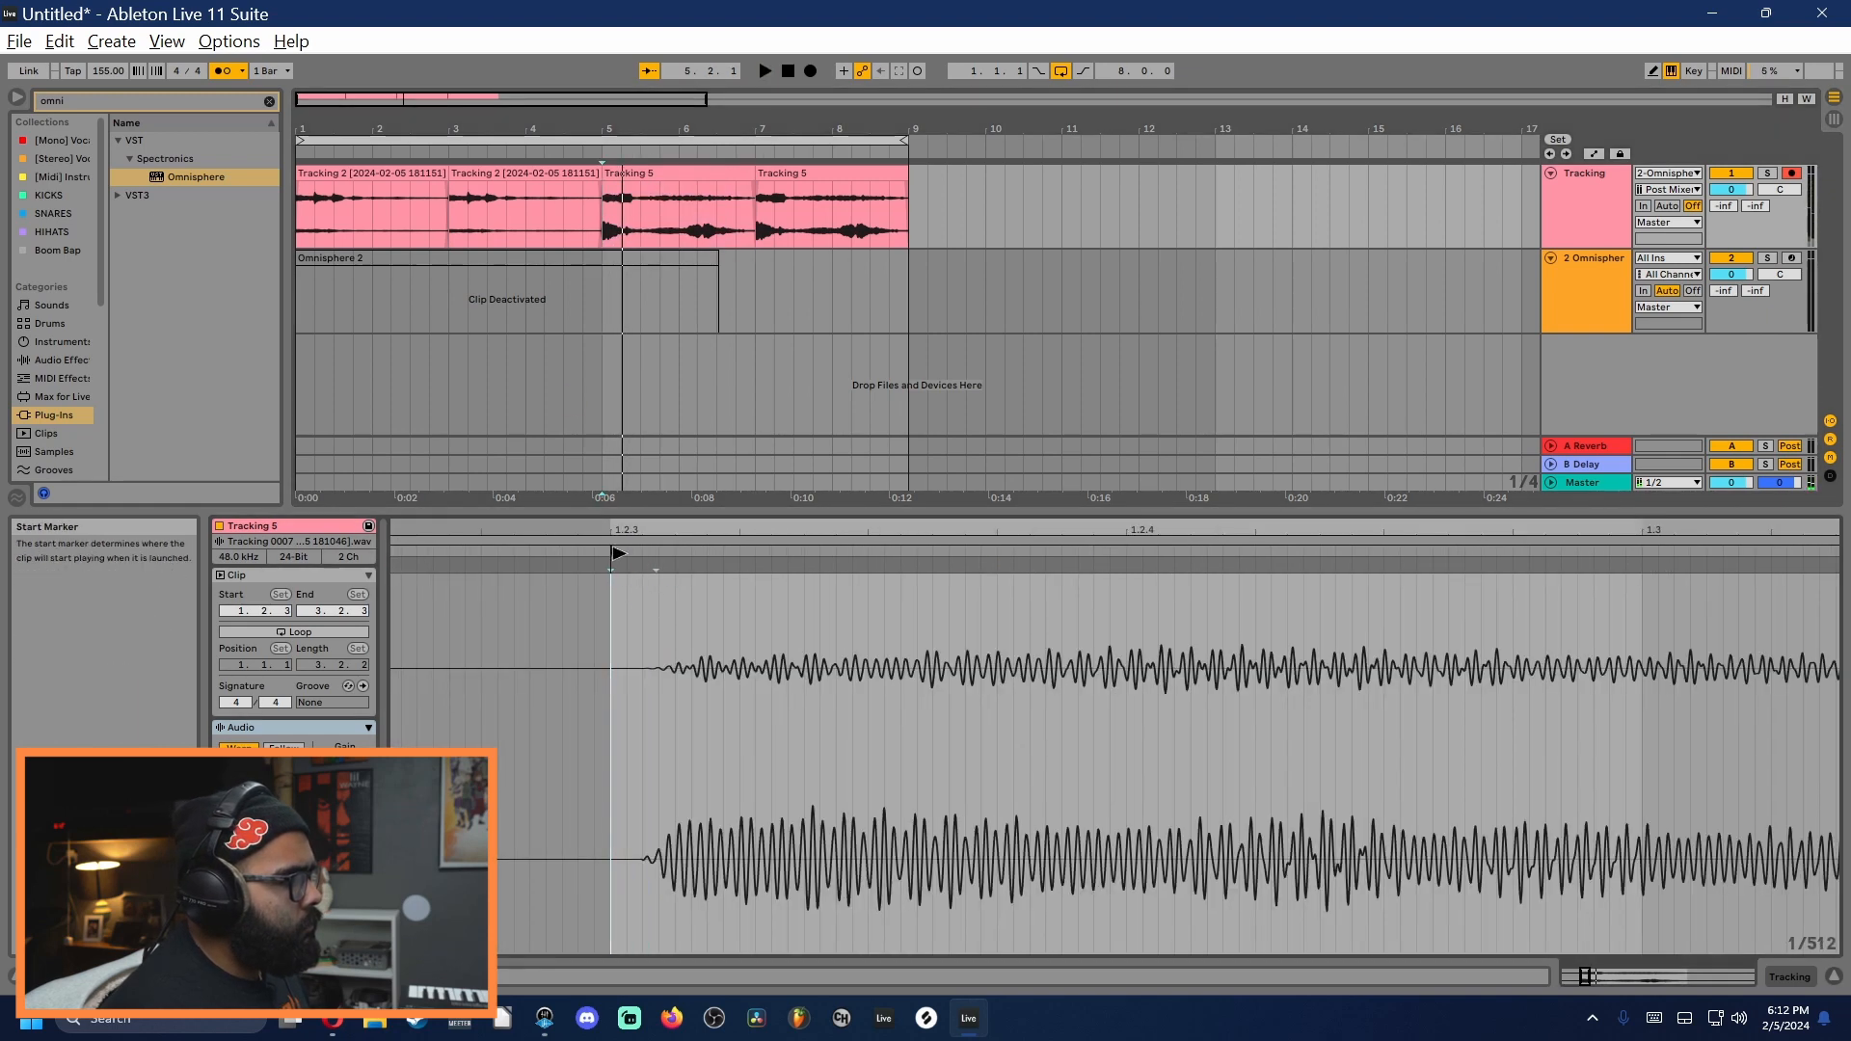
{"action": "left_click_drag", "start_coordinate": [615, 552], "coordinate": [680, 556]}
{"action": "key", "text": "space"}
{"action": "scroll", "coordinate": [687, 593], "scroll_direction": "down", "scroll_amount": 4}
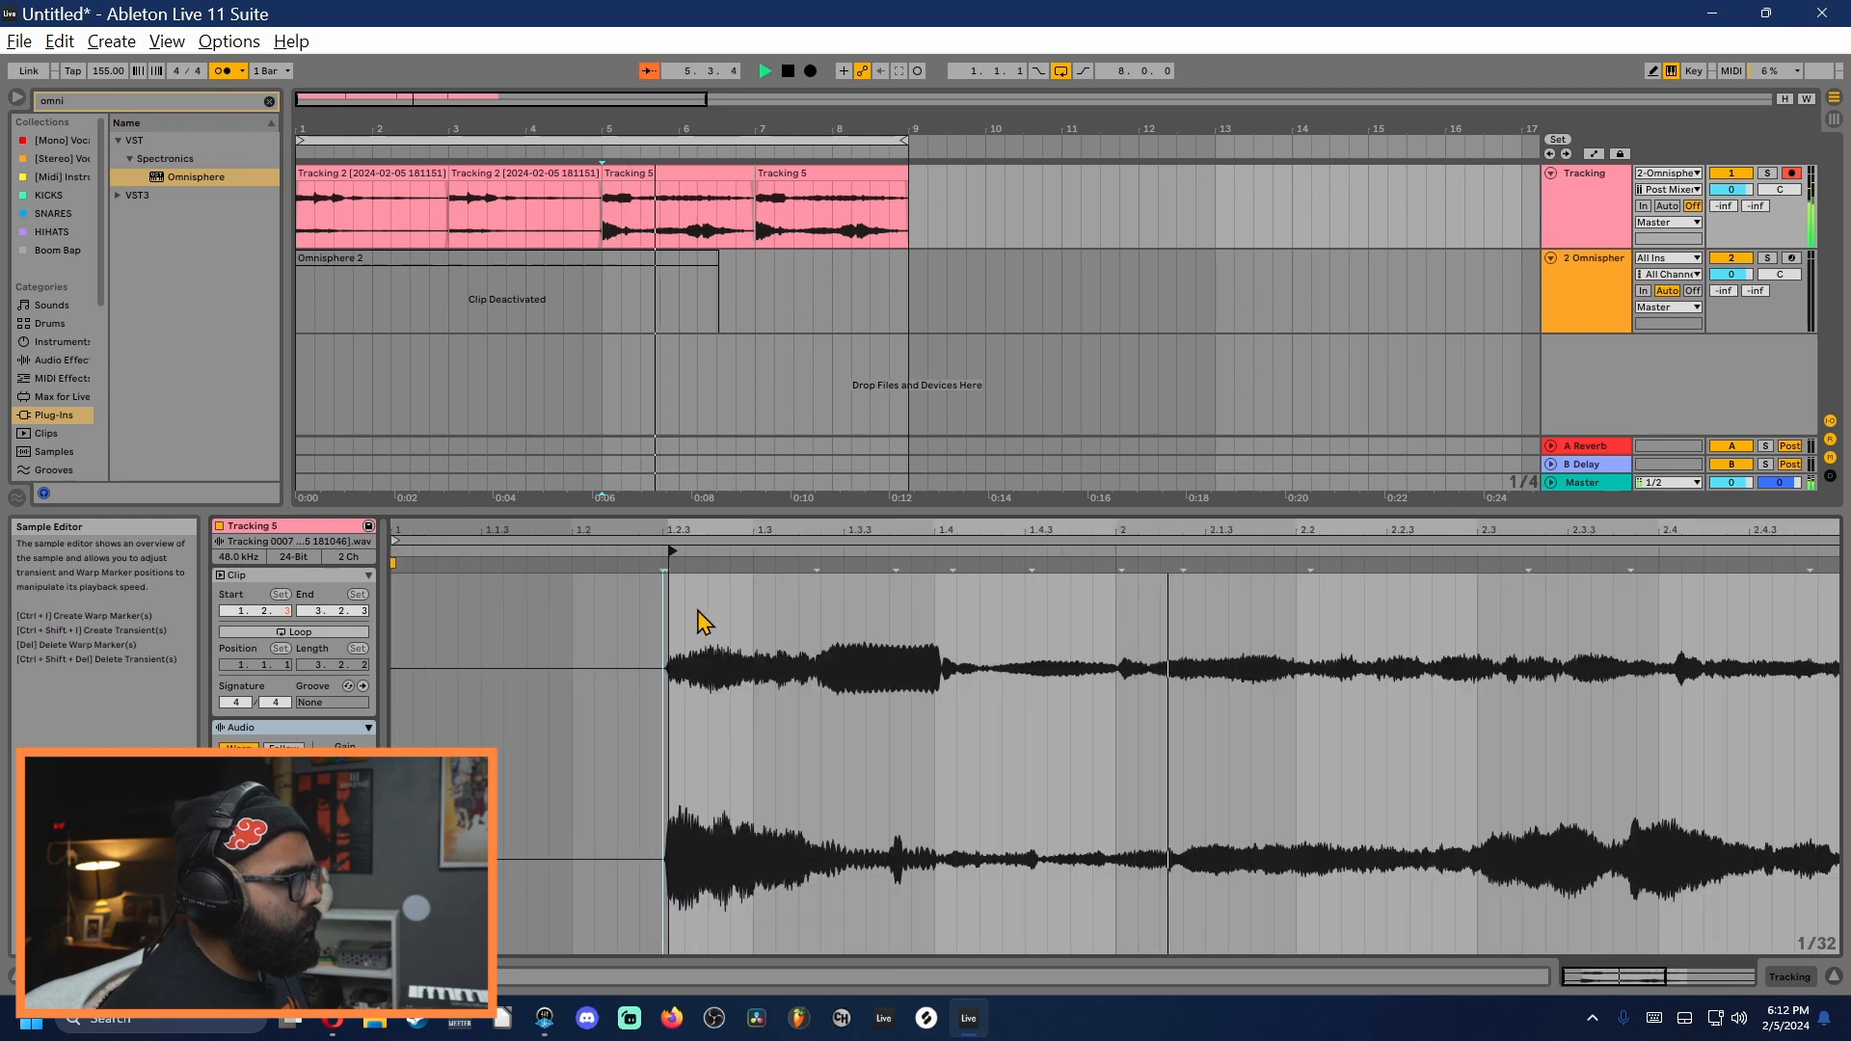
{"action": "key", "text": "space"}
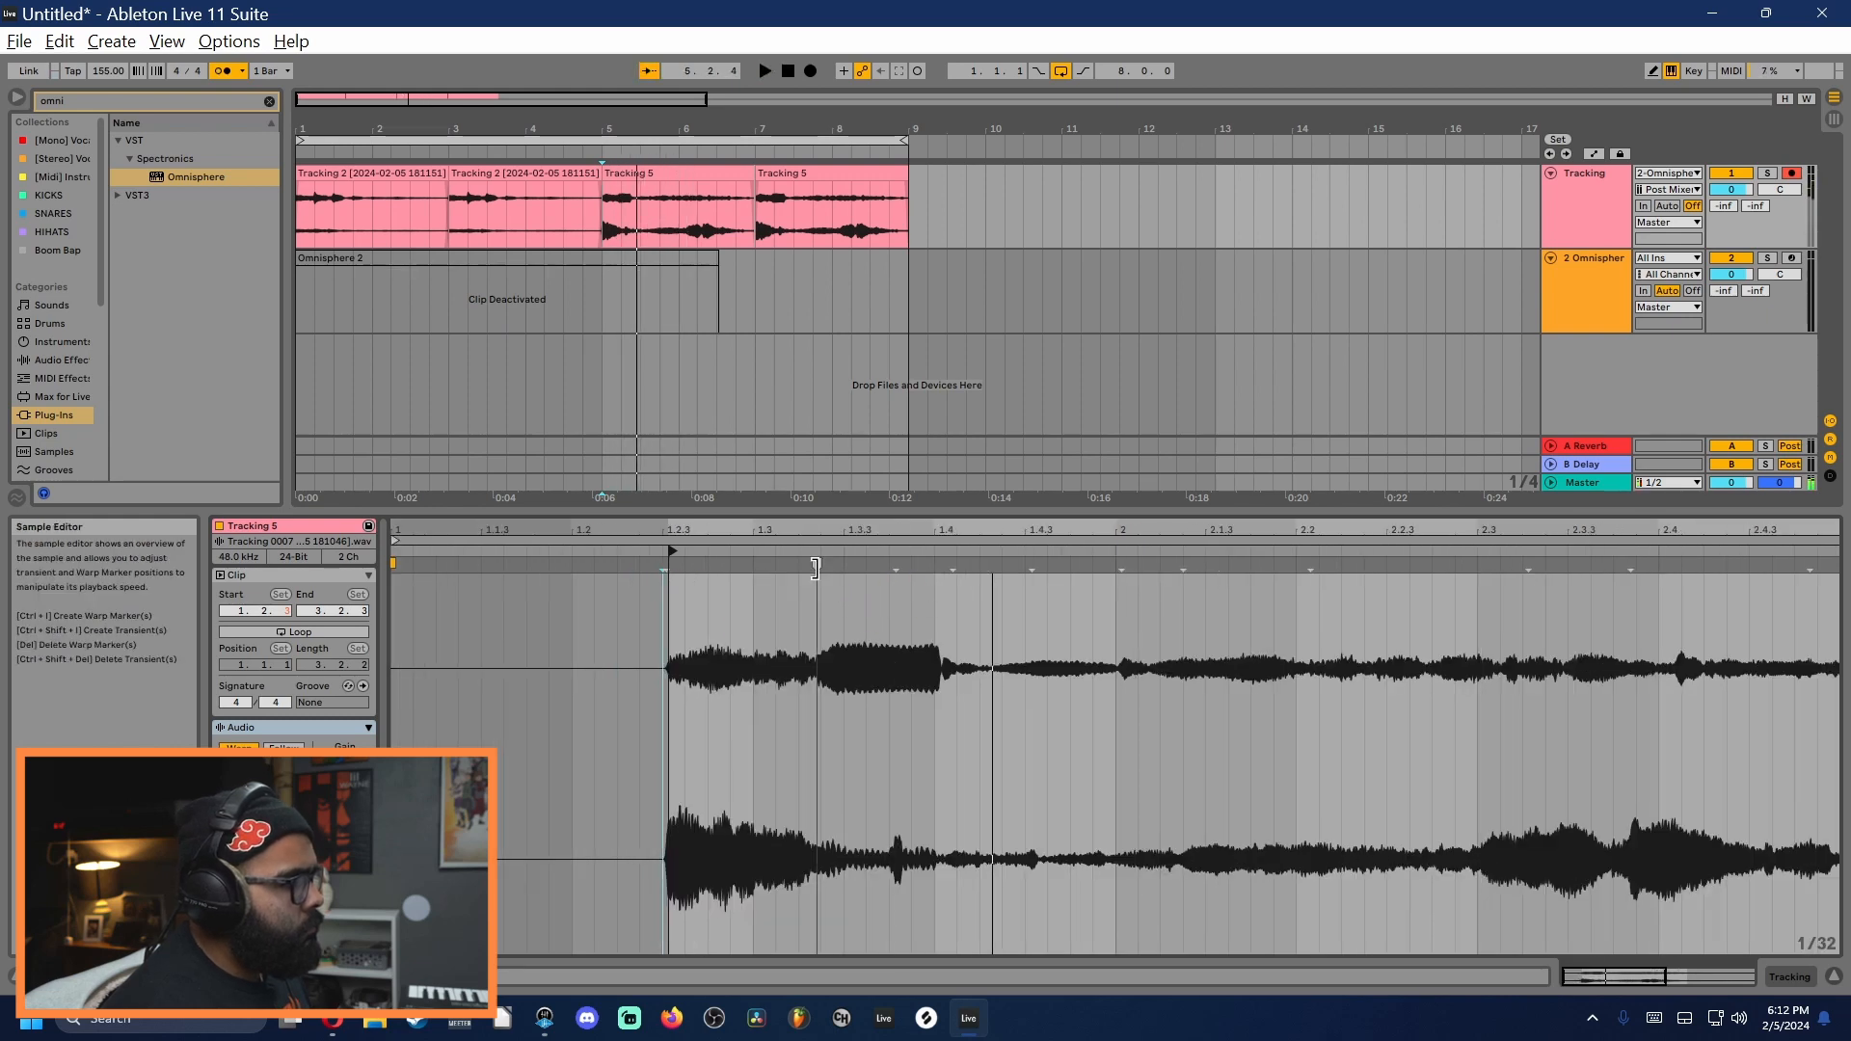
Step: Add warp markers on the opening transients of the Tracking 5 clip, align its first note to 1.2.3, and play the result
{"action": "double_click", "coordinate": [817, 566]}
{"action": "left_click_drag", "start_coordinate": [819, 566], "coordinate": [670, 596]}
{"action": "key", "text": "space"}
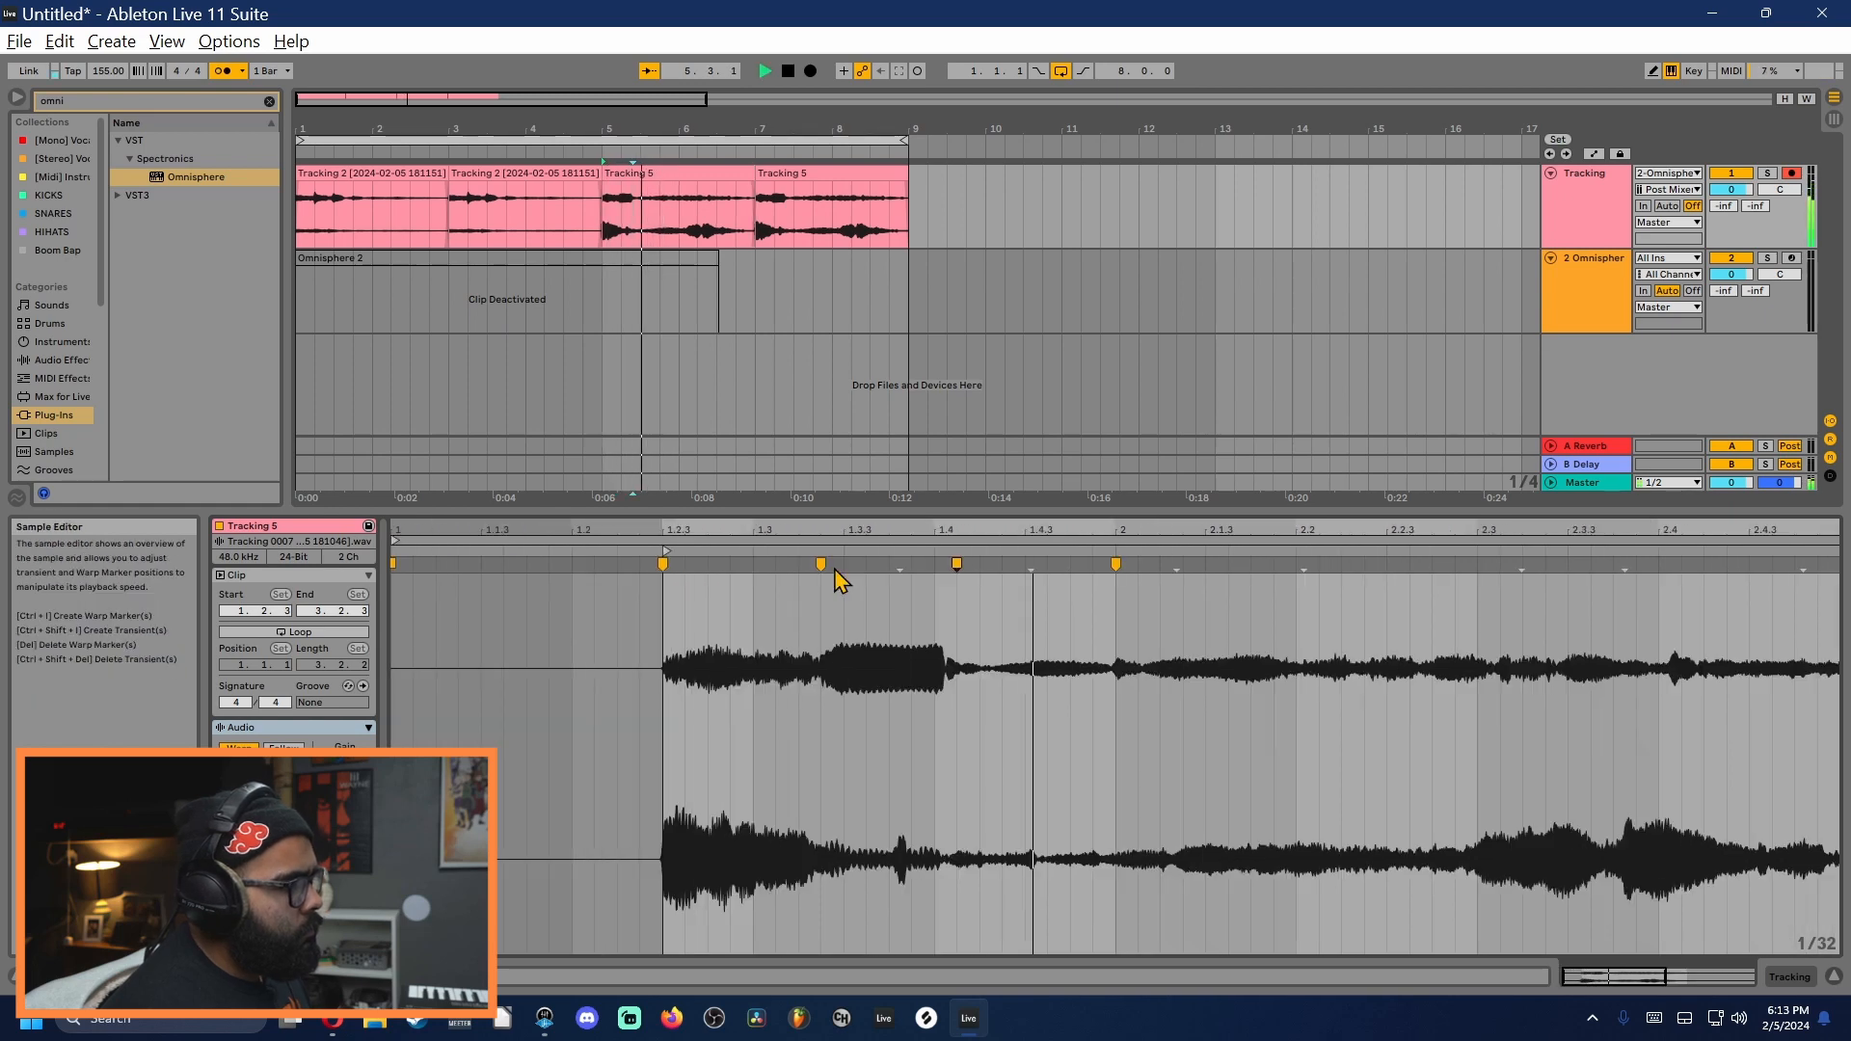
{"action": "key", "text": "space"}
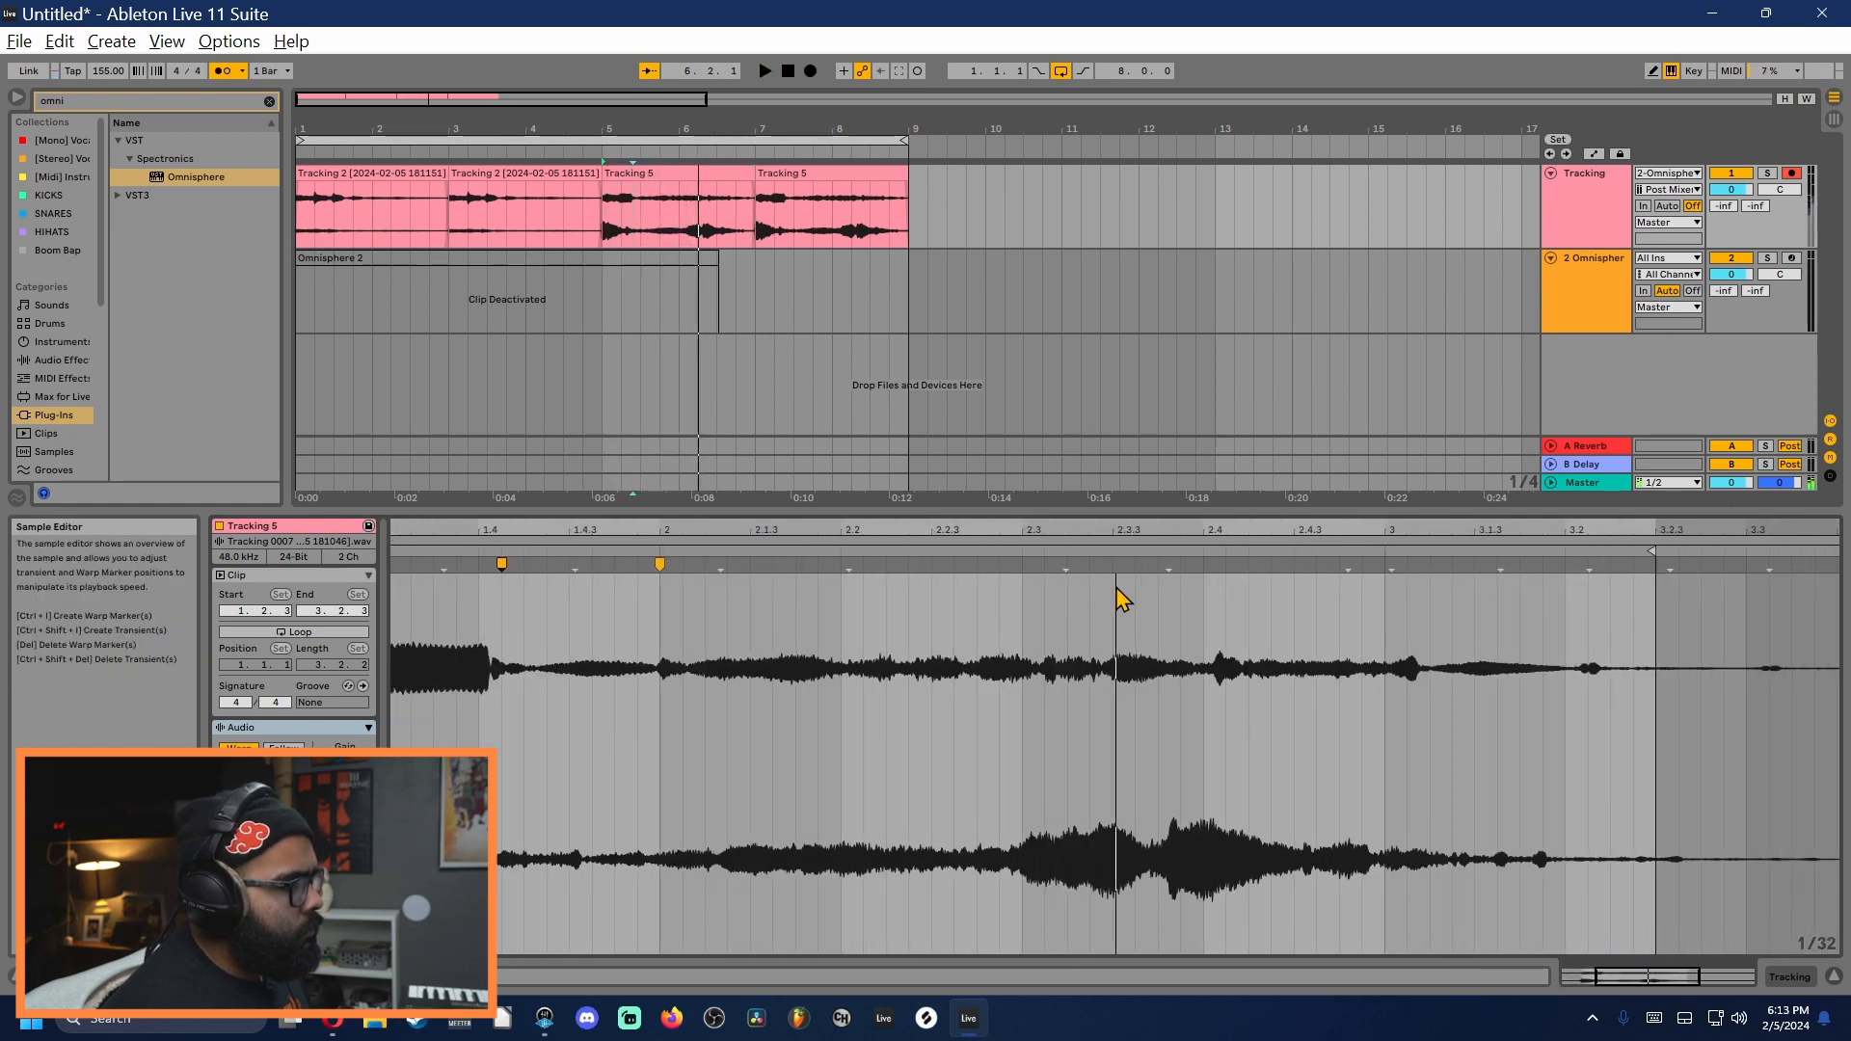
Step: Add a warp marker at the loud transient just before 2.4, shift it slightly earlier, and play the clip
{"action": "double_click", "coordinate": [1169, 564]}
{"action": "left_click_drag", "start_coordinate": [1168, 564], "coordinate": [1155, 564]}
{"action": "key", "text": "space"}
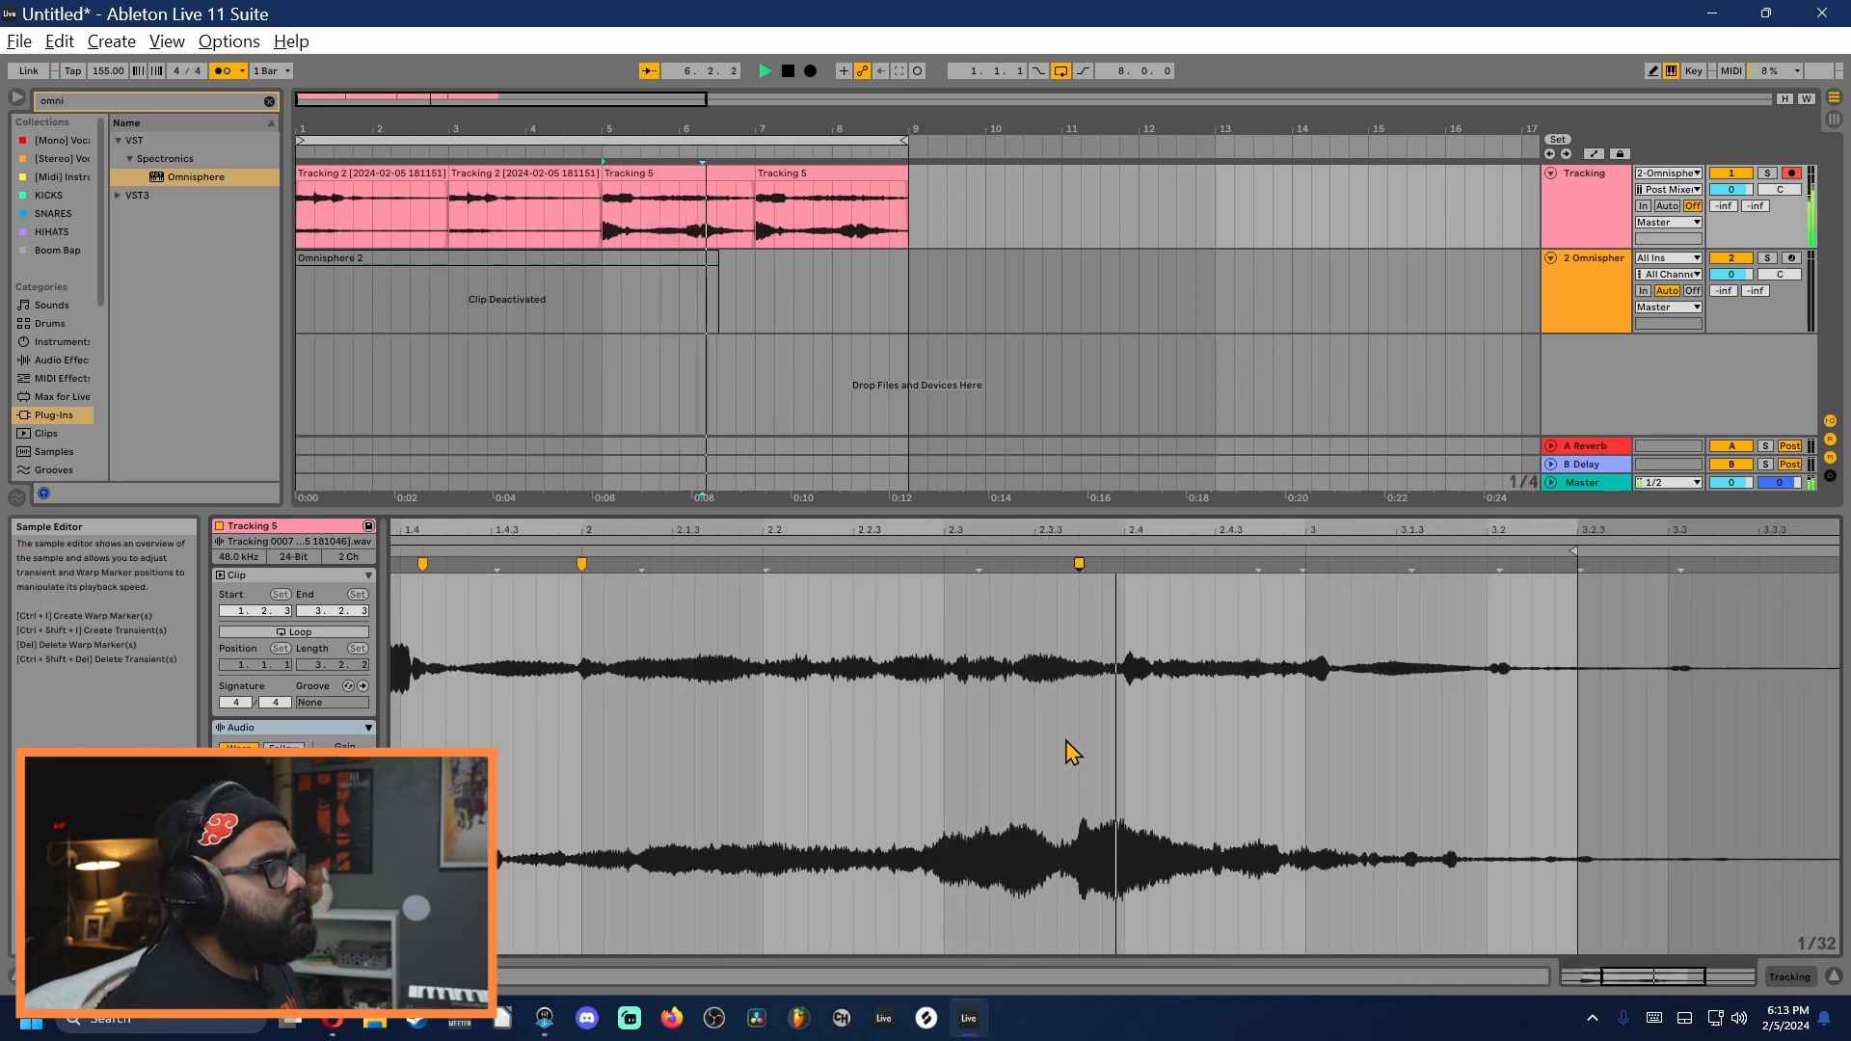
Step: Consolidate the Tracking clips from bar 1 to bar 9 into one clip and reactivate the Omnisphere 2 MIDI clip
{"action": "key", "text": "ctrl+j"}
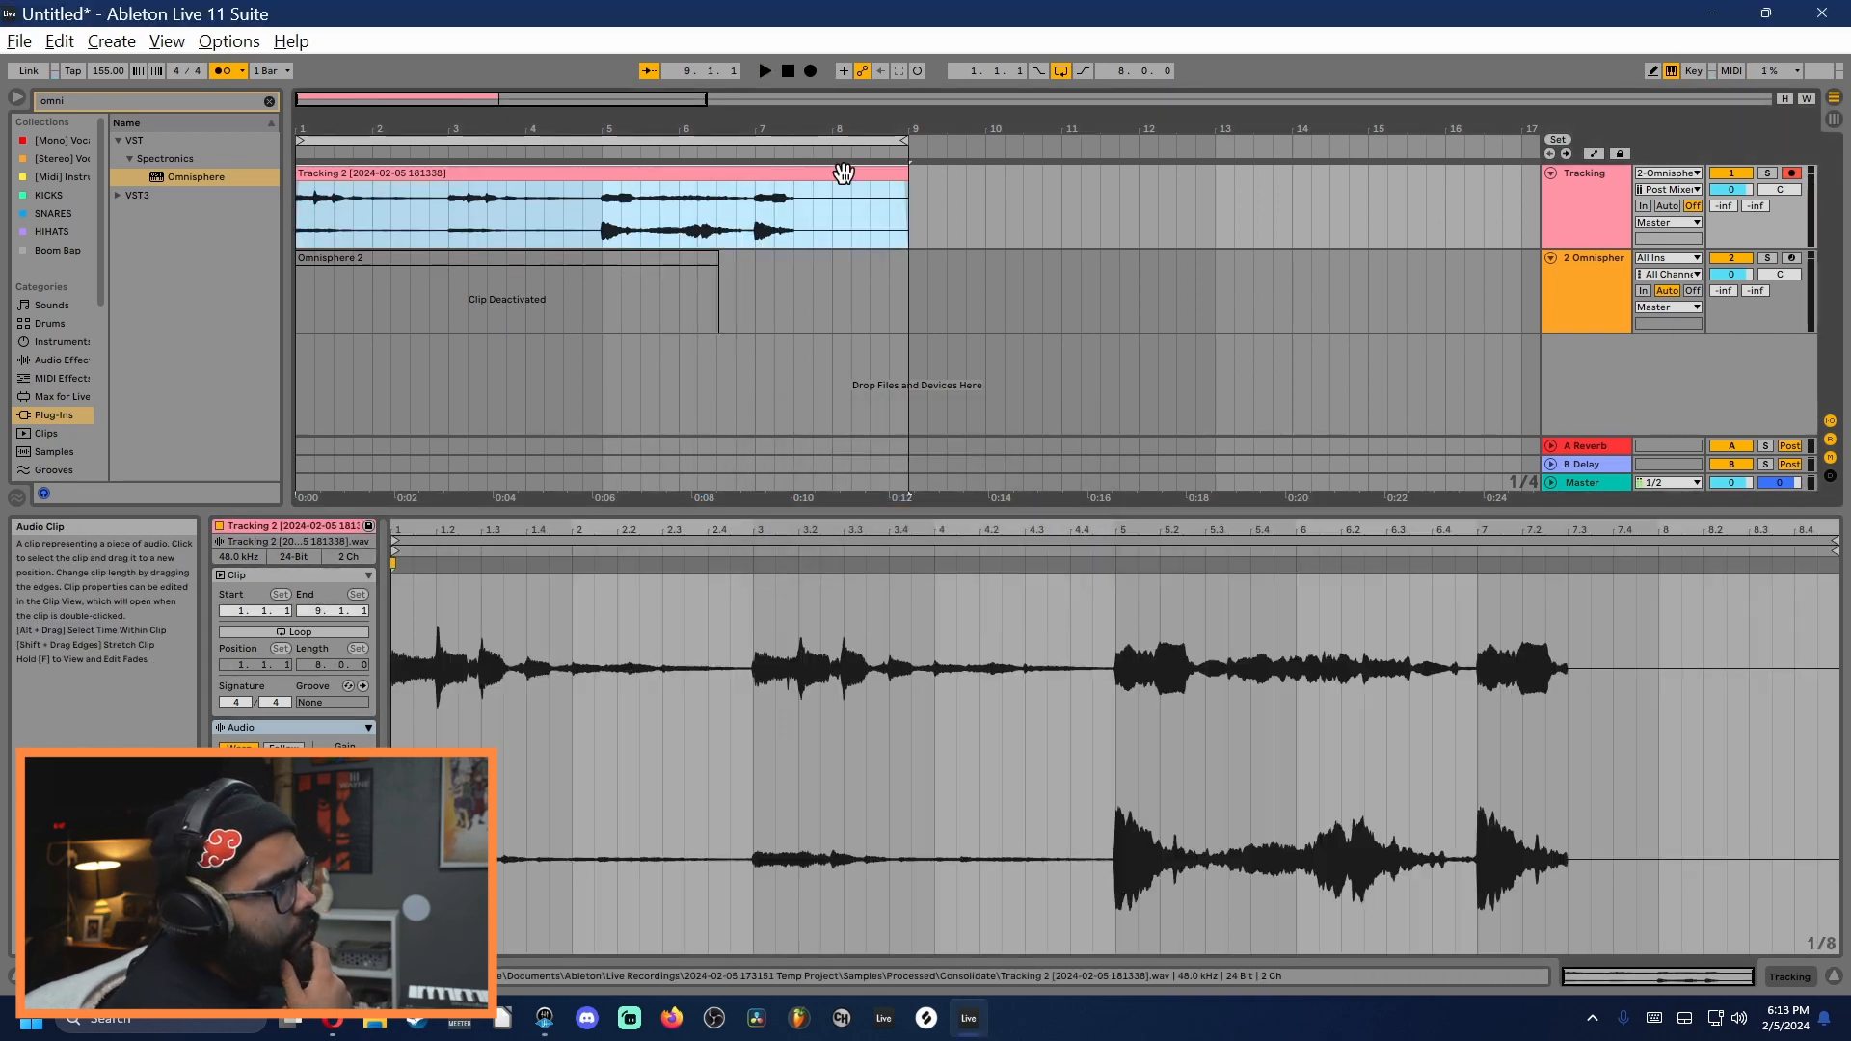
{"action": "left_click", "coordinate": [428, 257]}
{"action": "key", "text": "0"}
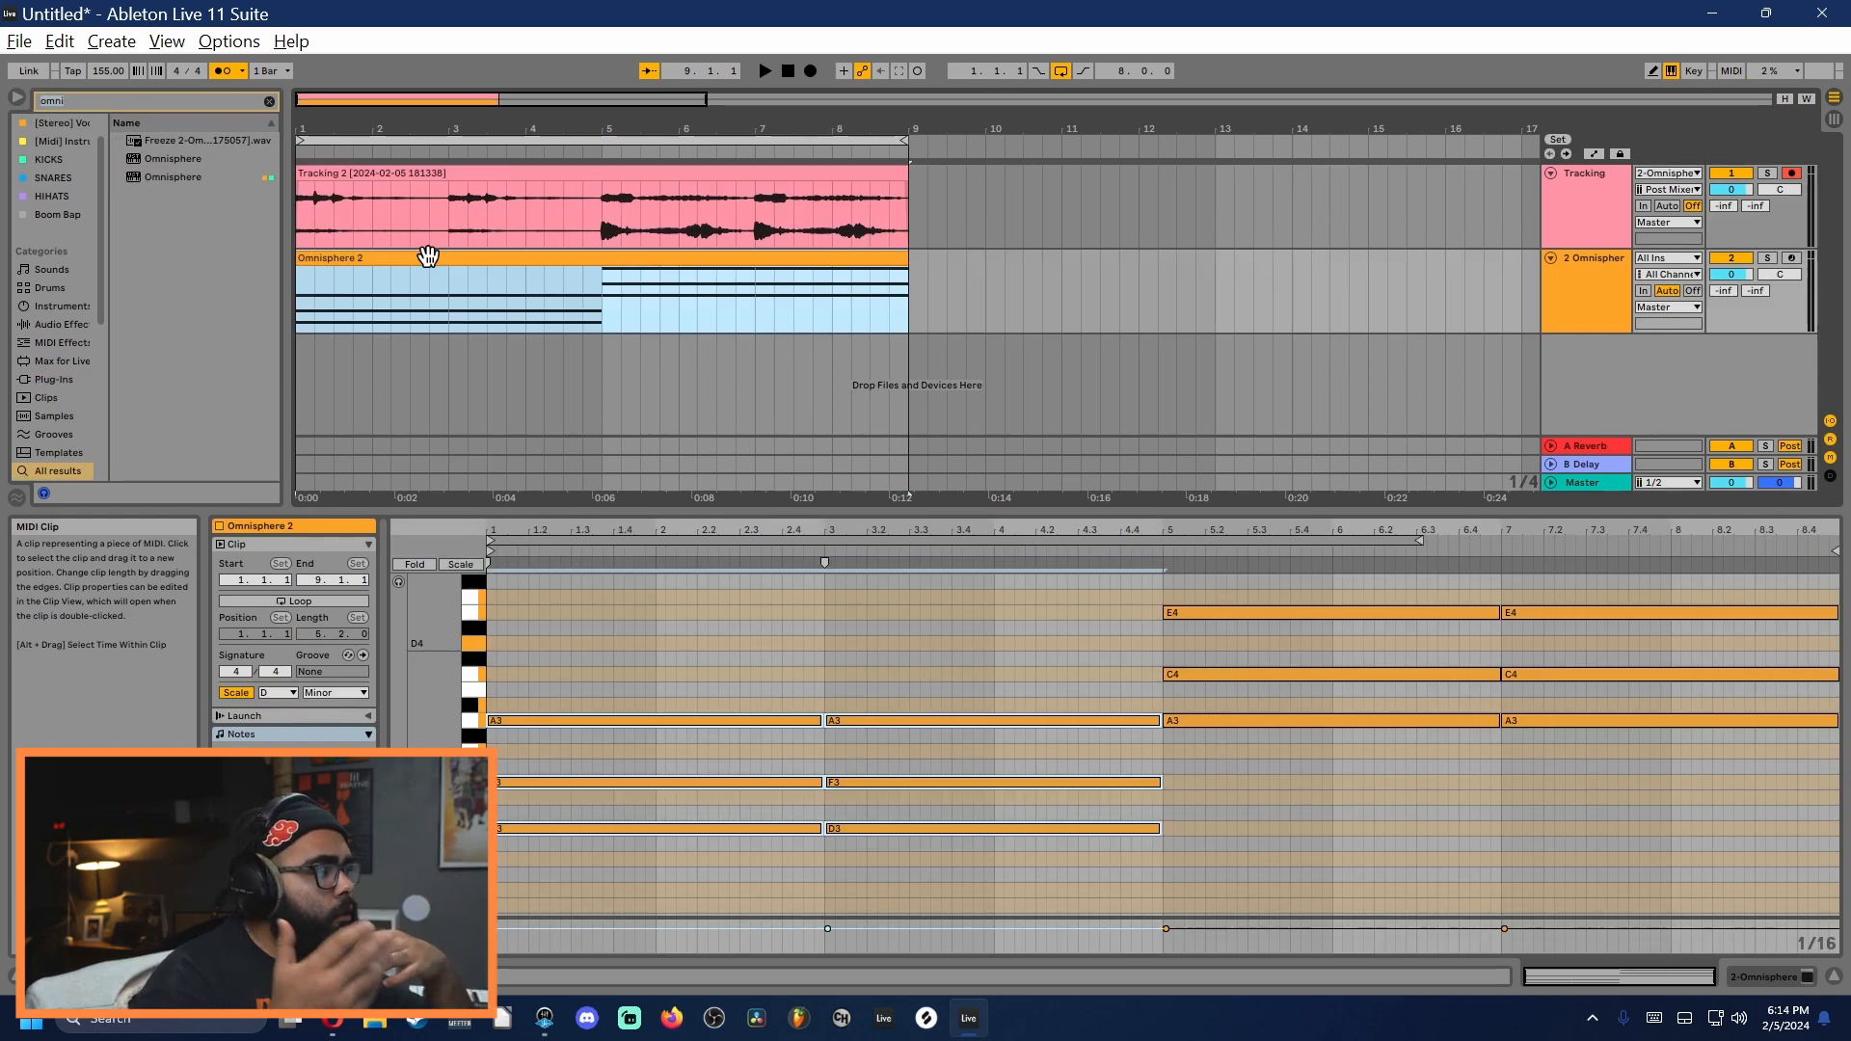
Step: Mute the Omnisphere track and play the arrangement with only the recorded audio
{"action": "left_click", "coordinate": [562, 870]}
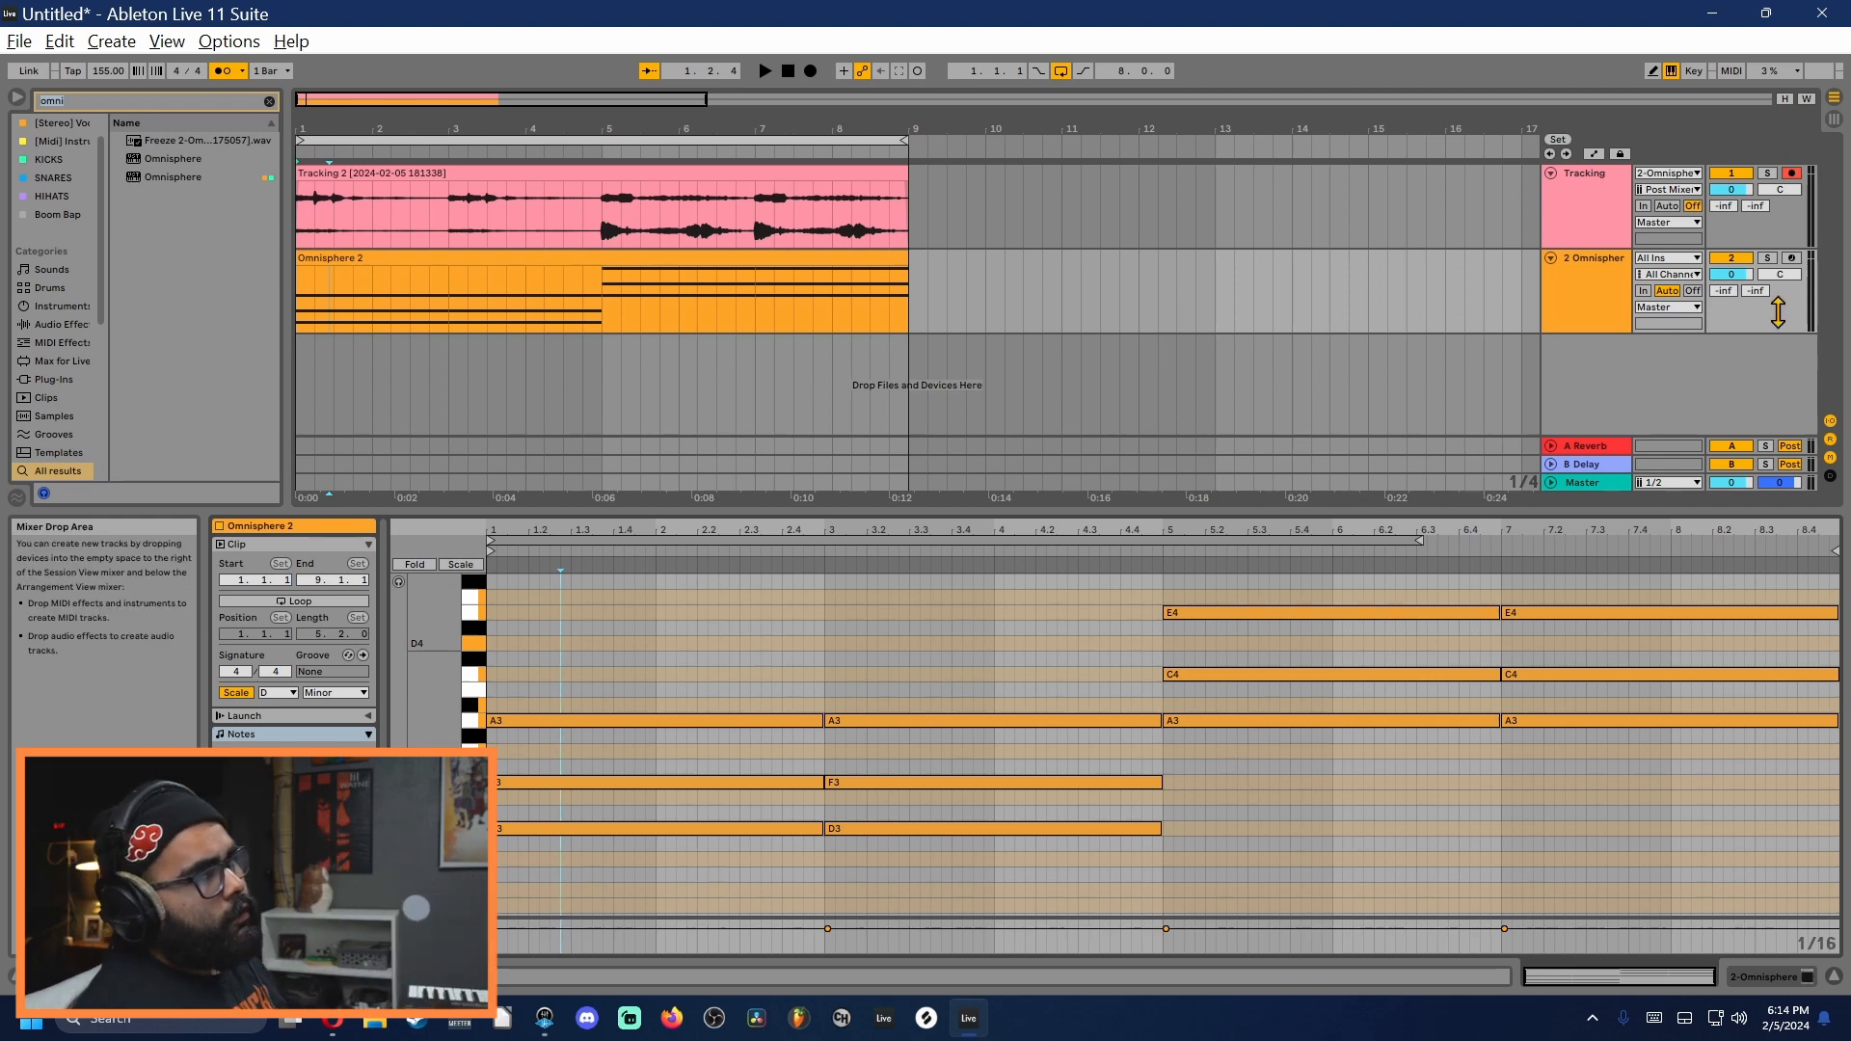
{"action": "left_click", "coordinate": [1728, 260]}
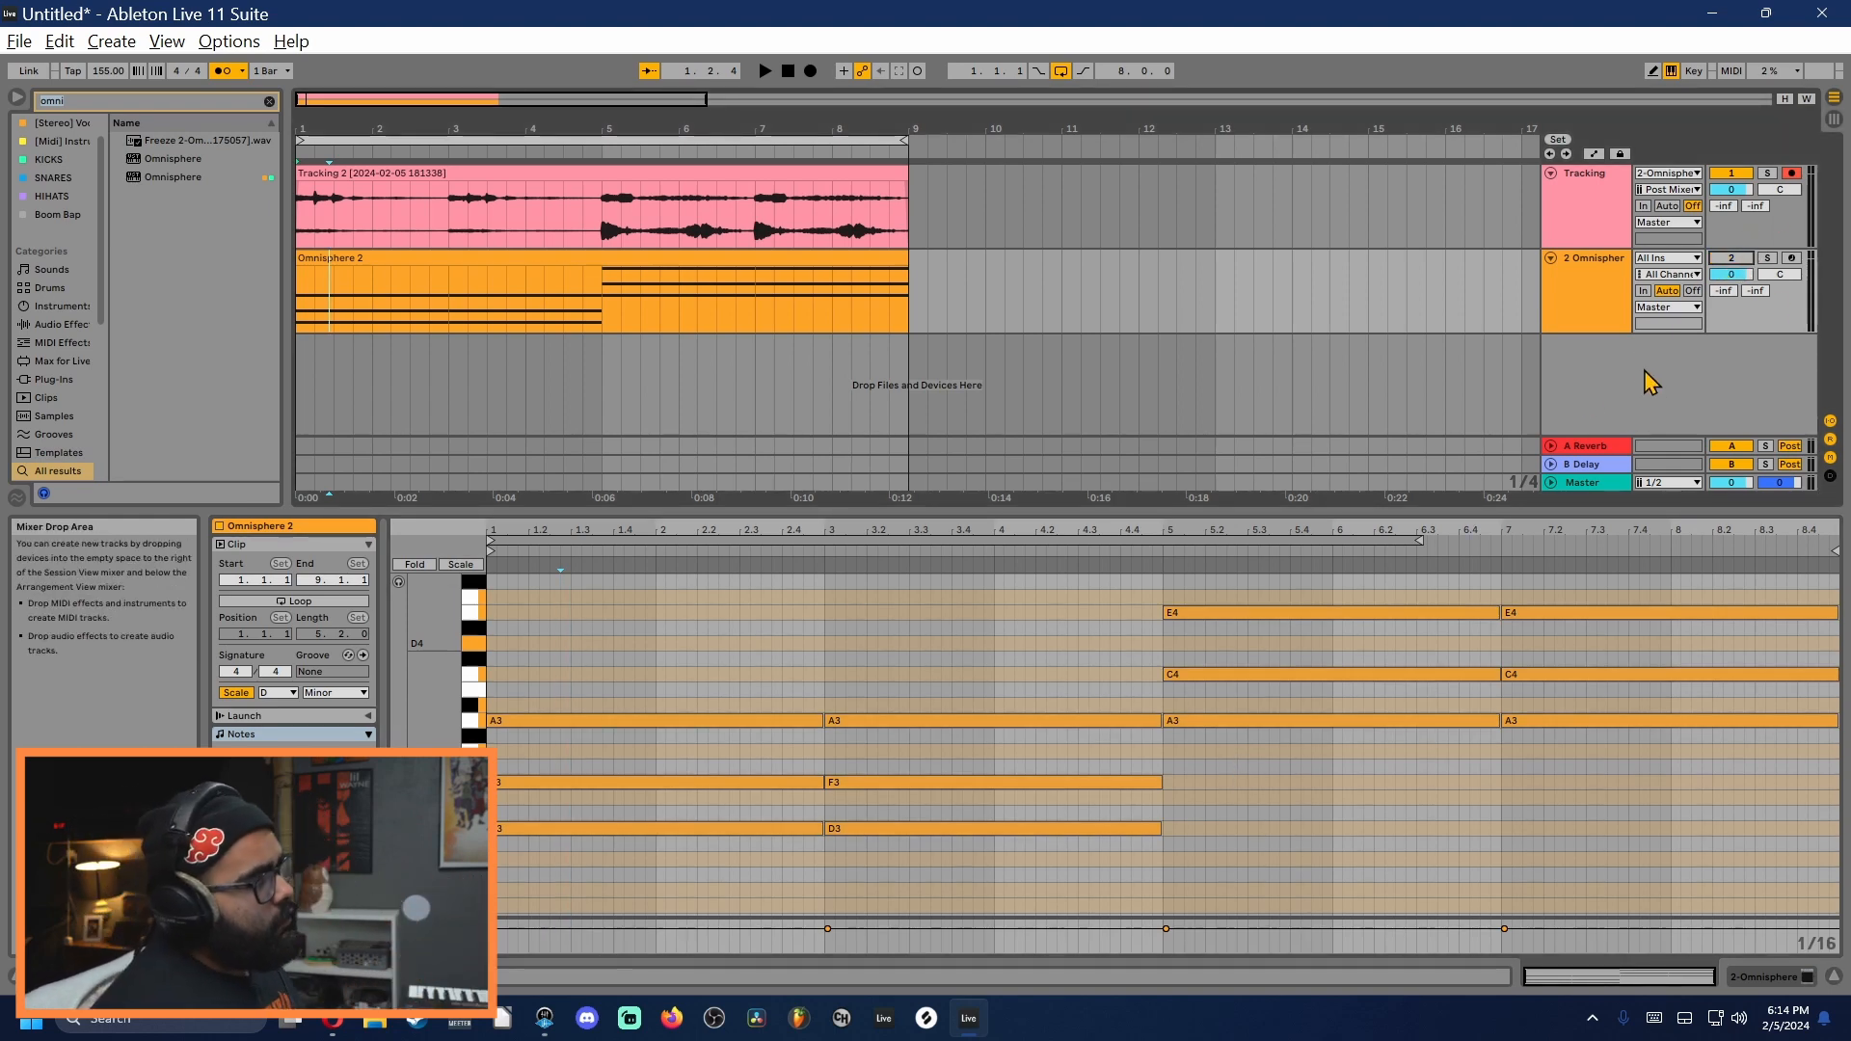
{"action": "key", "text": "space"}
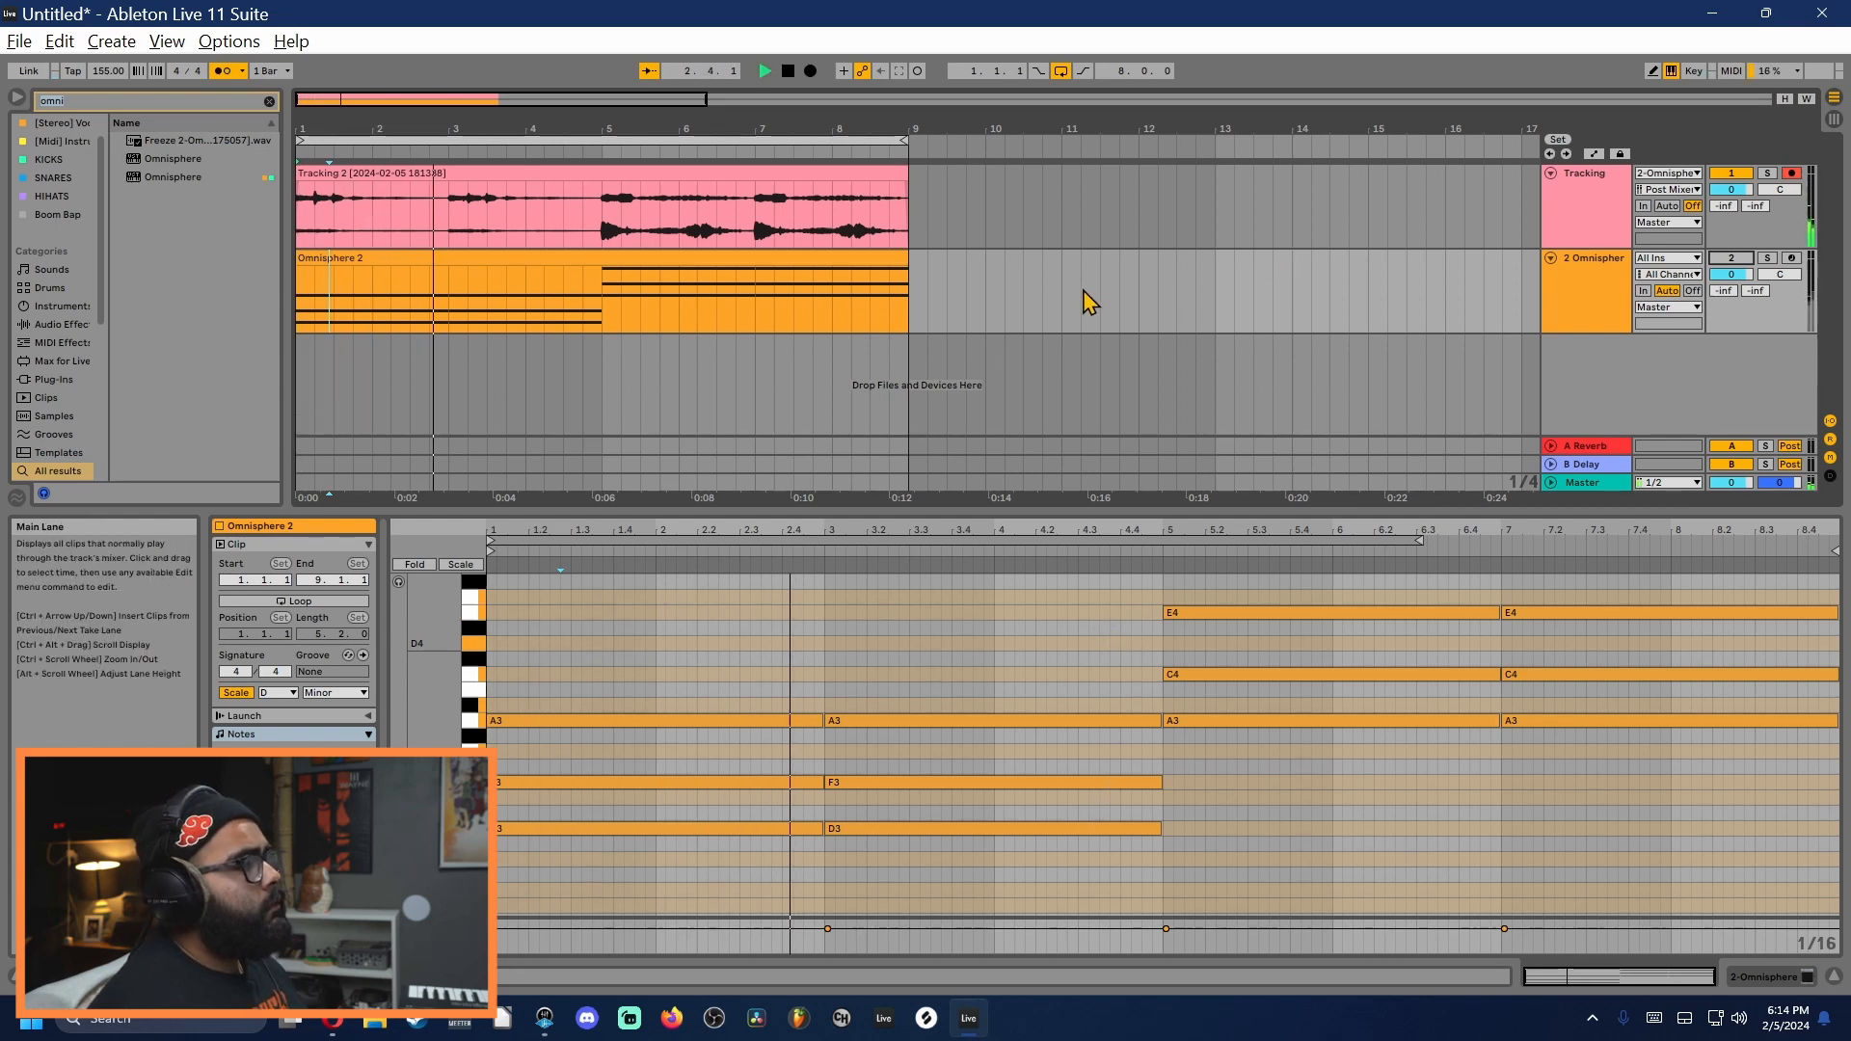
{"action": "key", "text": "space"}
Step: Freeze the Omnisphere track
{"action": "right_click", "coordinate": [548, 258]}
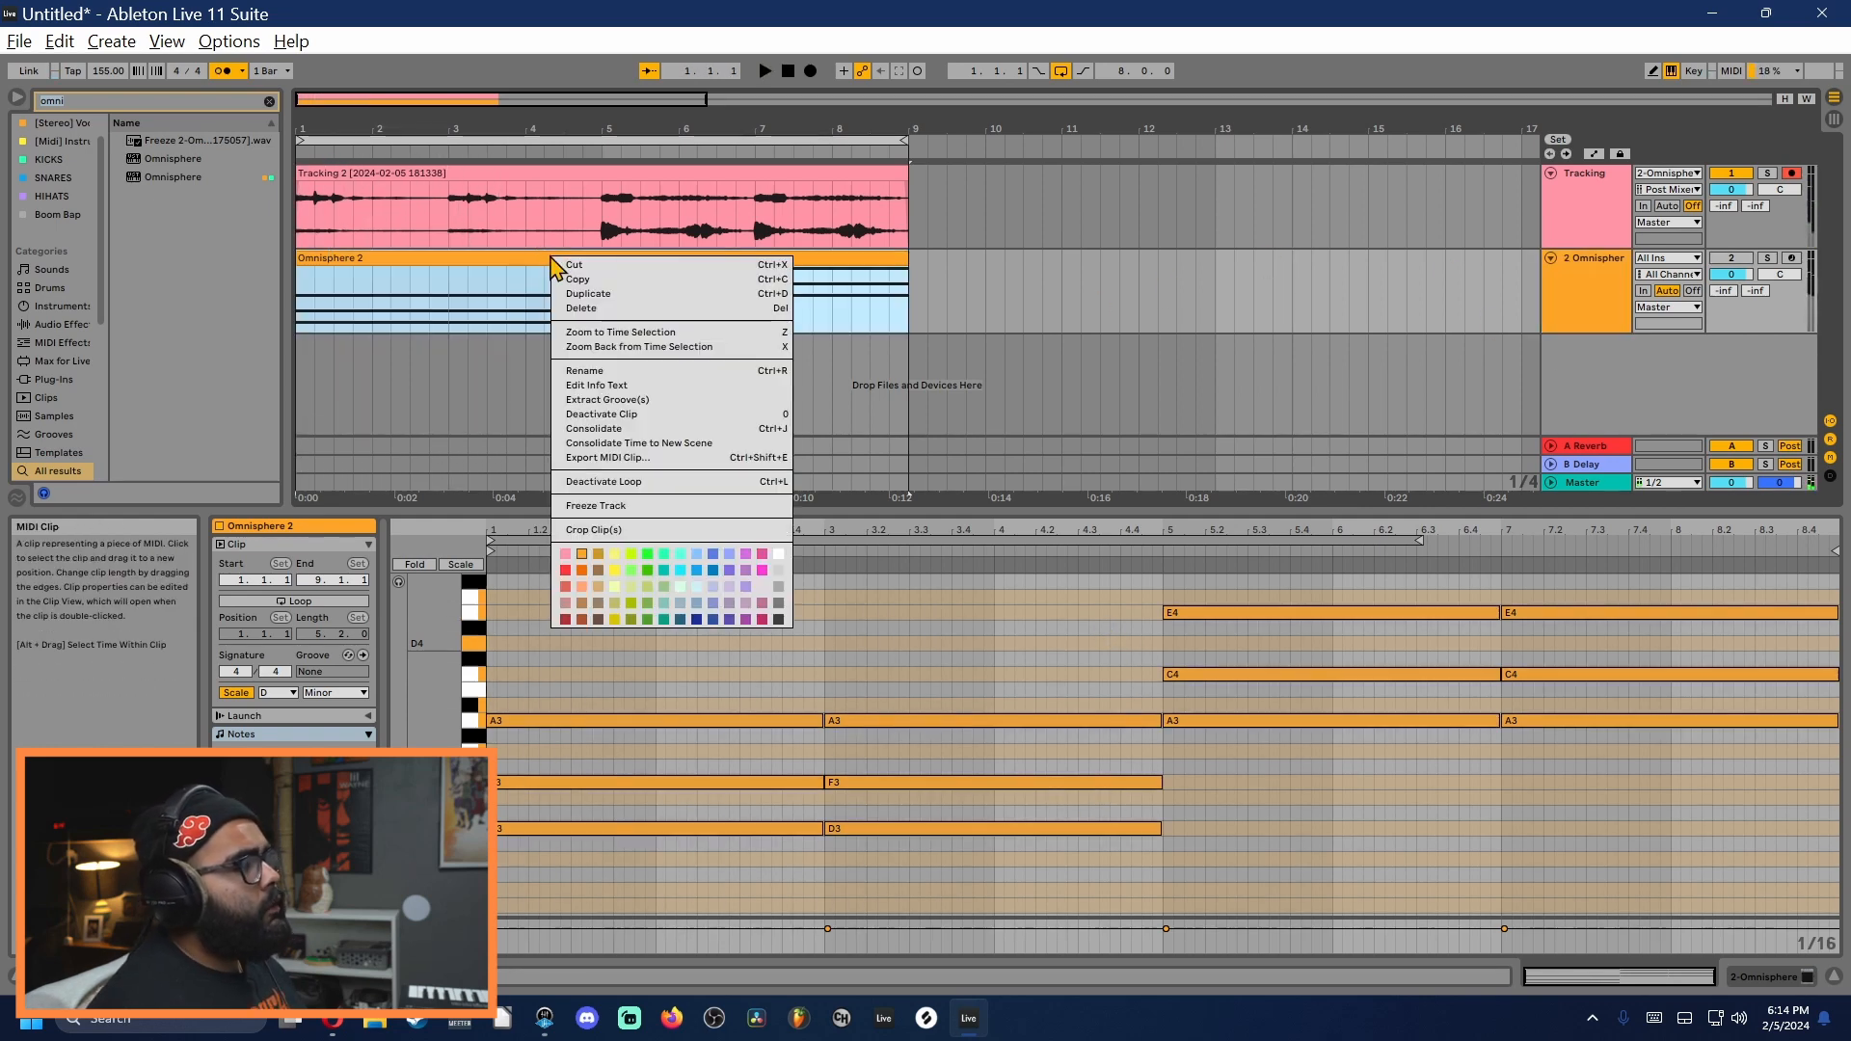
{"action": "left_click", "coordinate": [644, 507]}
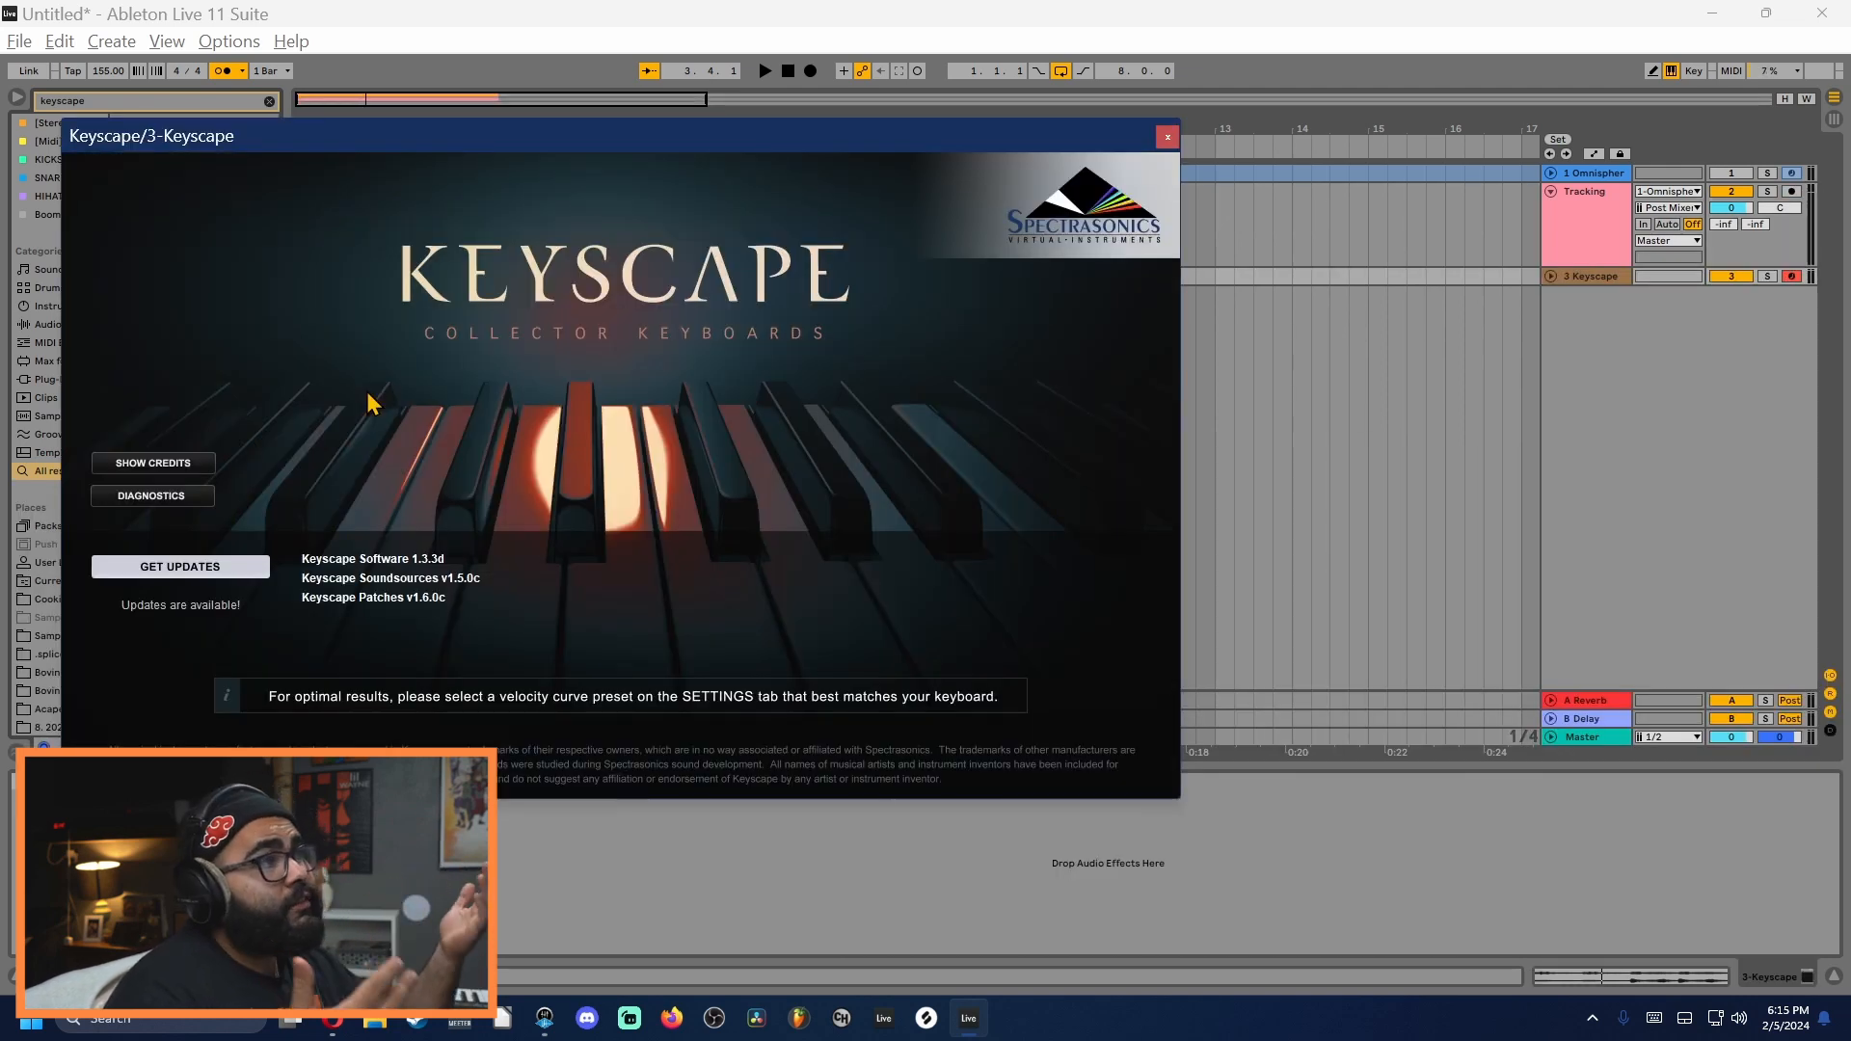
Step: Look through Keyscape's factory patches from LA Custom C7 to the Rhodes - Classic group, and close the plug-in window
{"action": "left_click", "coordinate": [580, 544]}
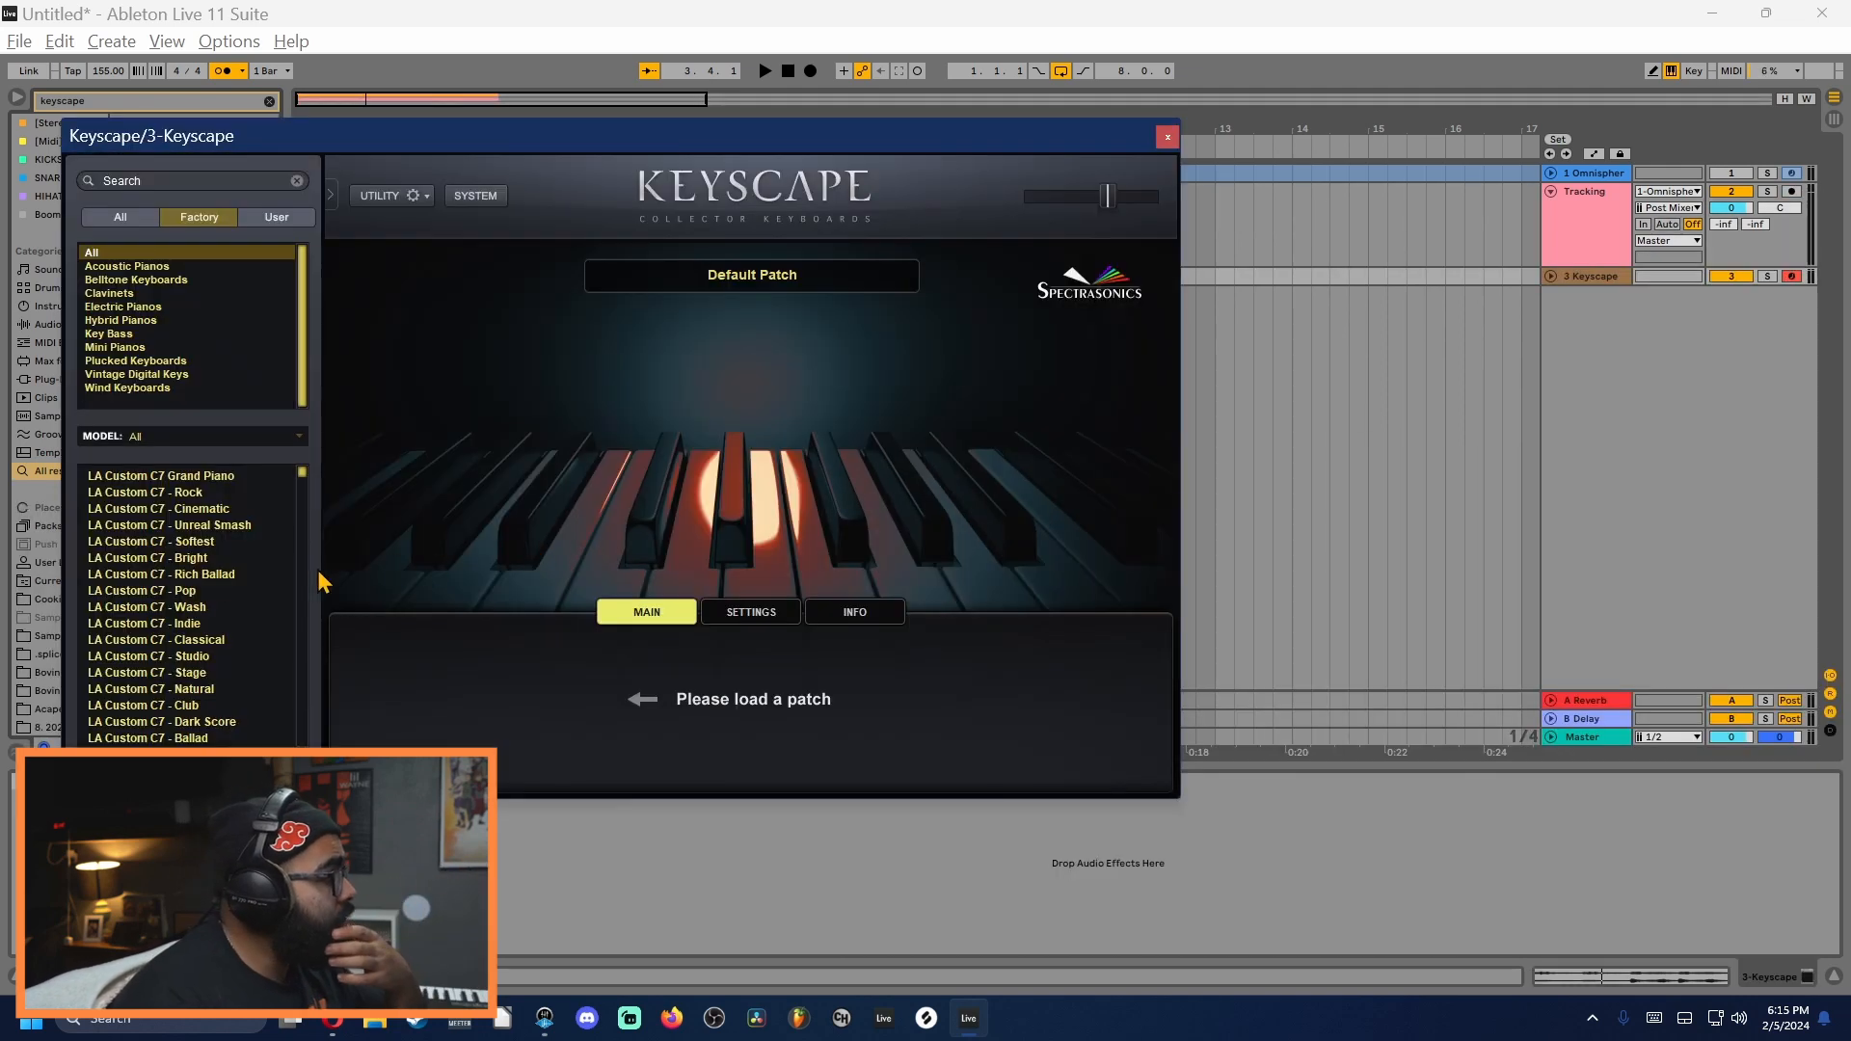
{"action": "scroll", "coordinate": [201, 607], "scroll_direction": "down", "scroll_amount": 15}
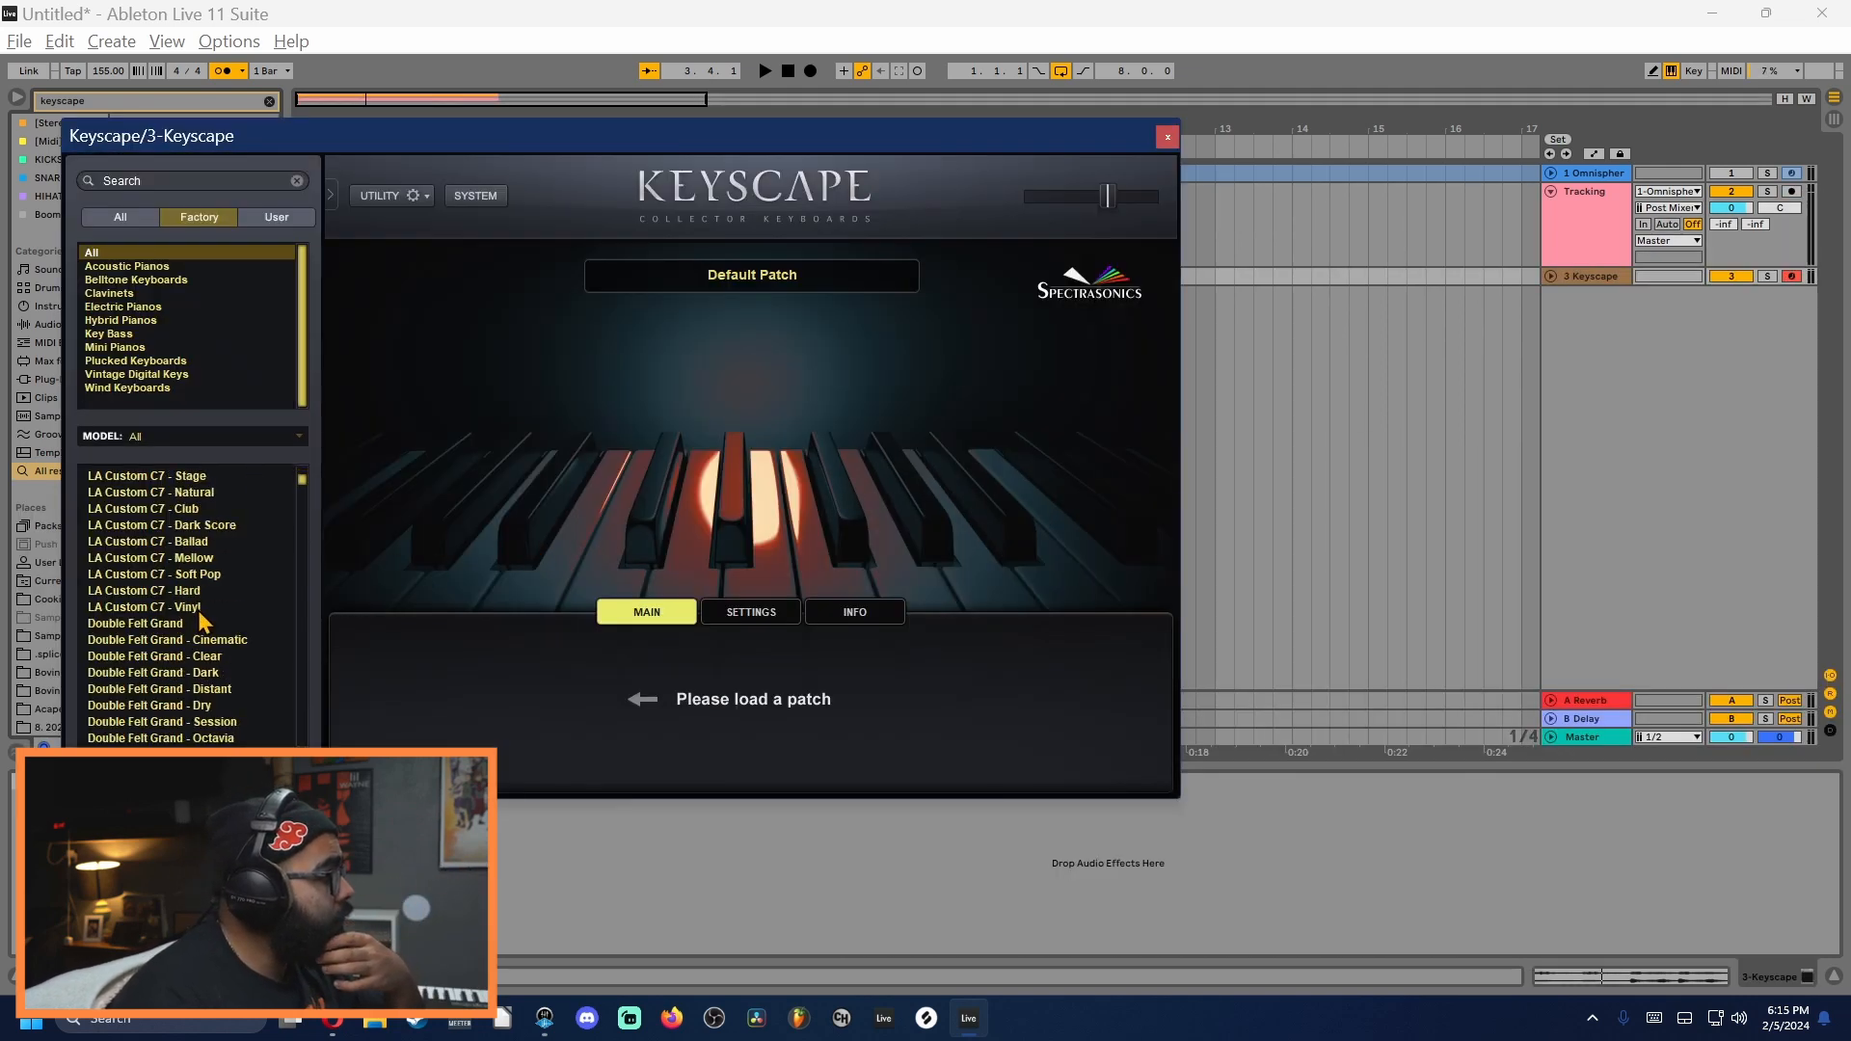
{"action": "scroll", "coordinate": [210, 603], "scroll_direction": "down", "scroll_amount": 20}
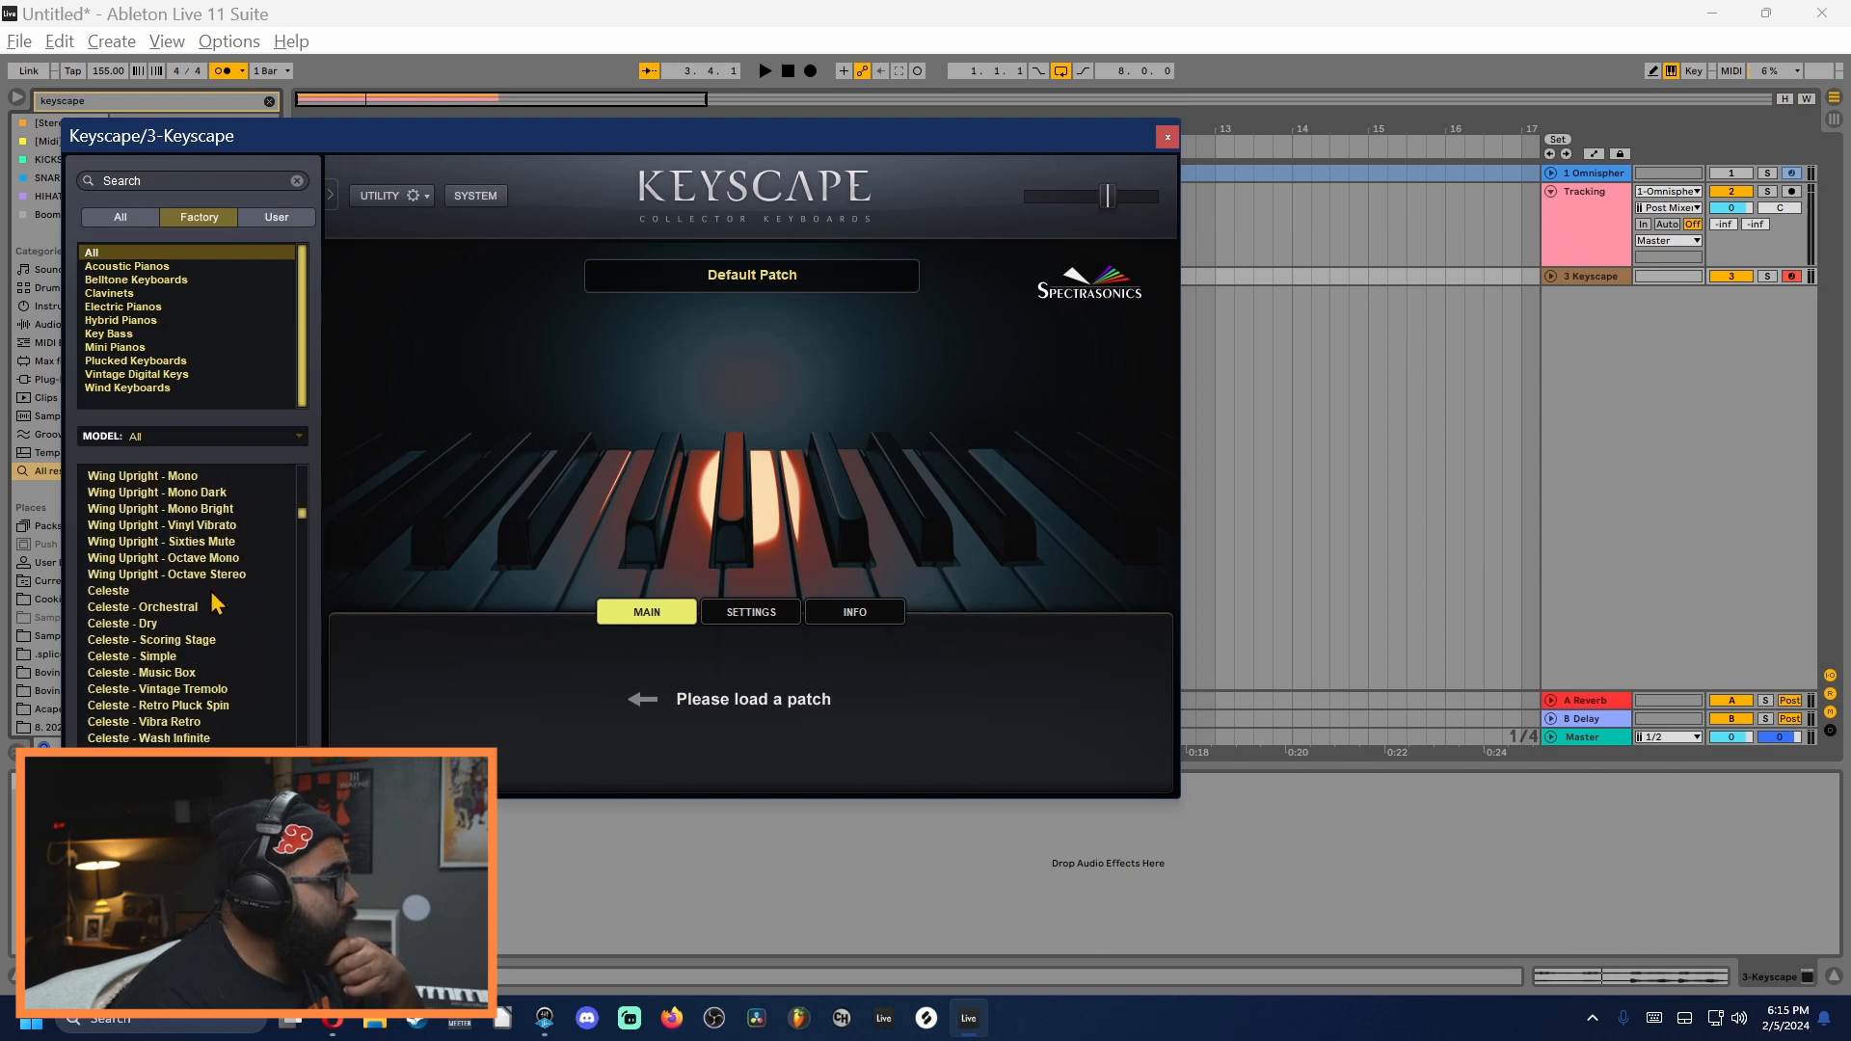
{"action": "scroll", "coordinate": [210, 597], "scroll_direction": "up", "scroll_amount": 10}
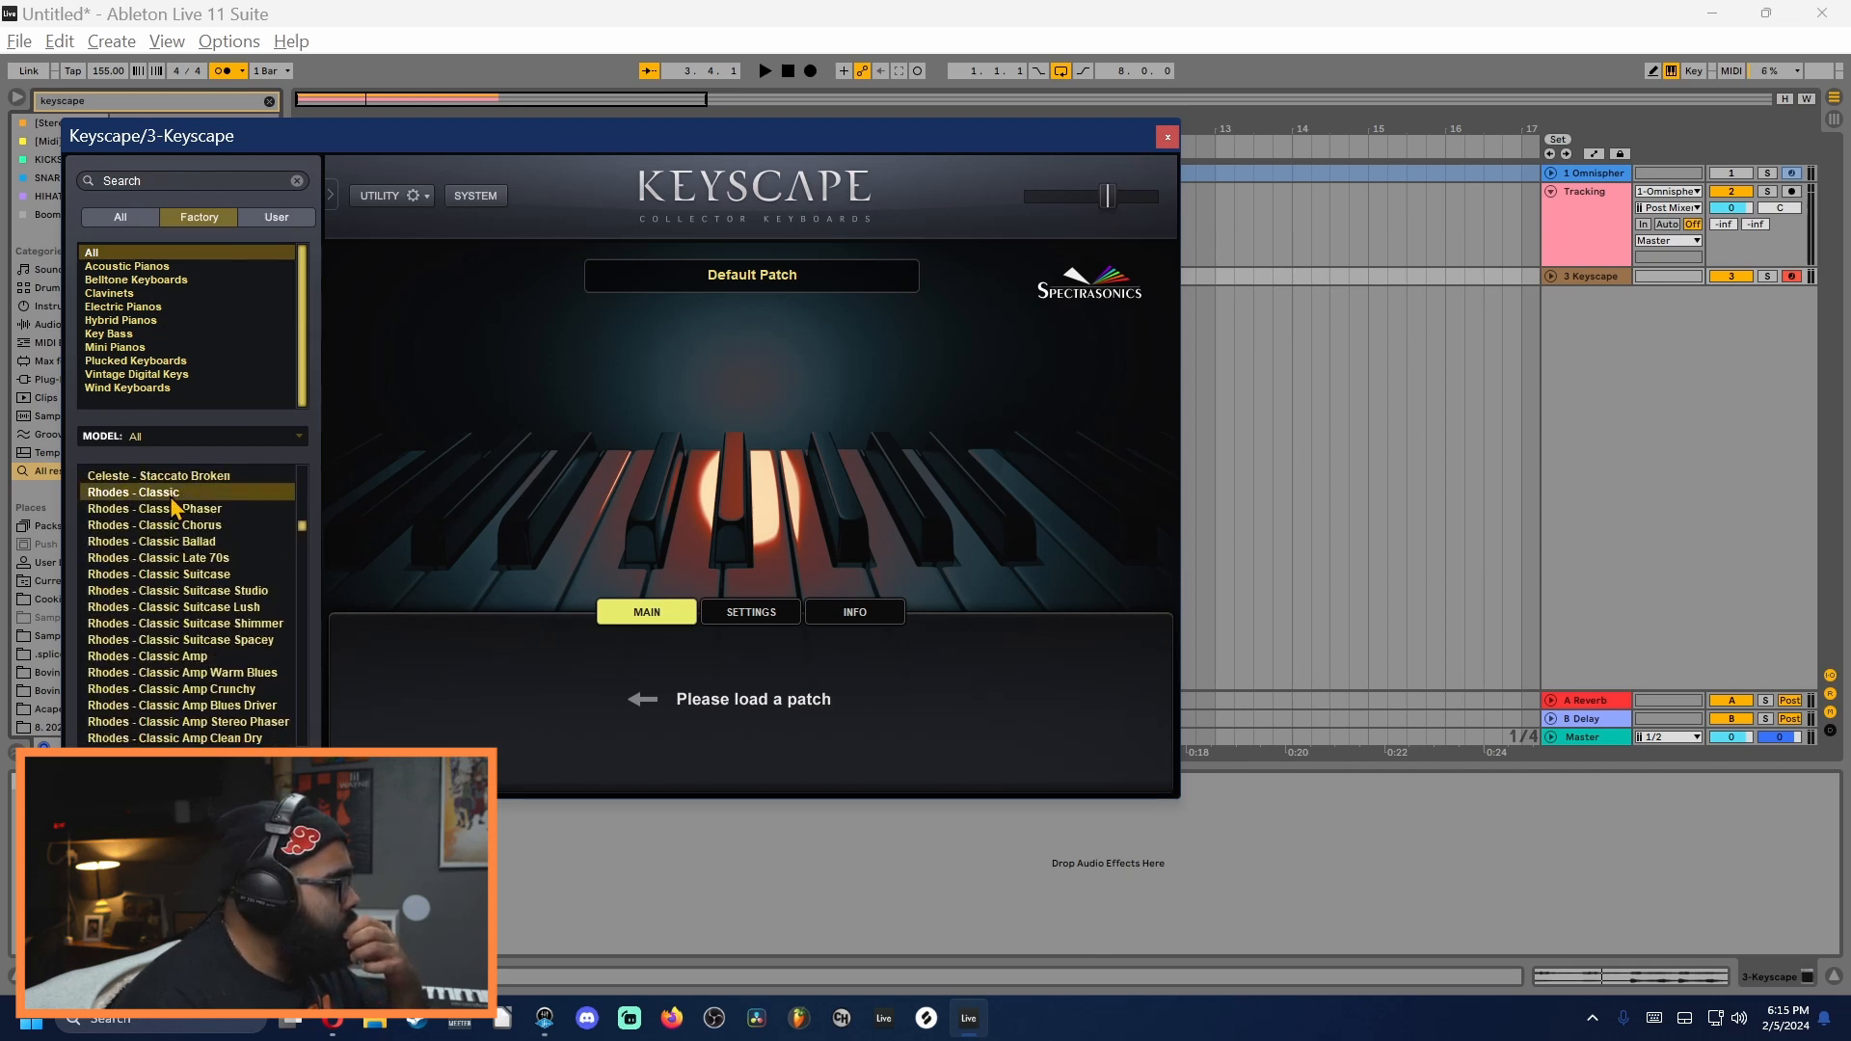
{"action": "left_click", "coordinate": [1165, 139]}
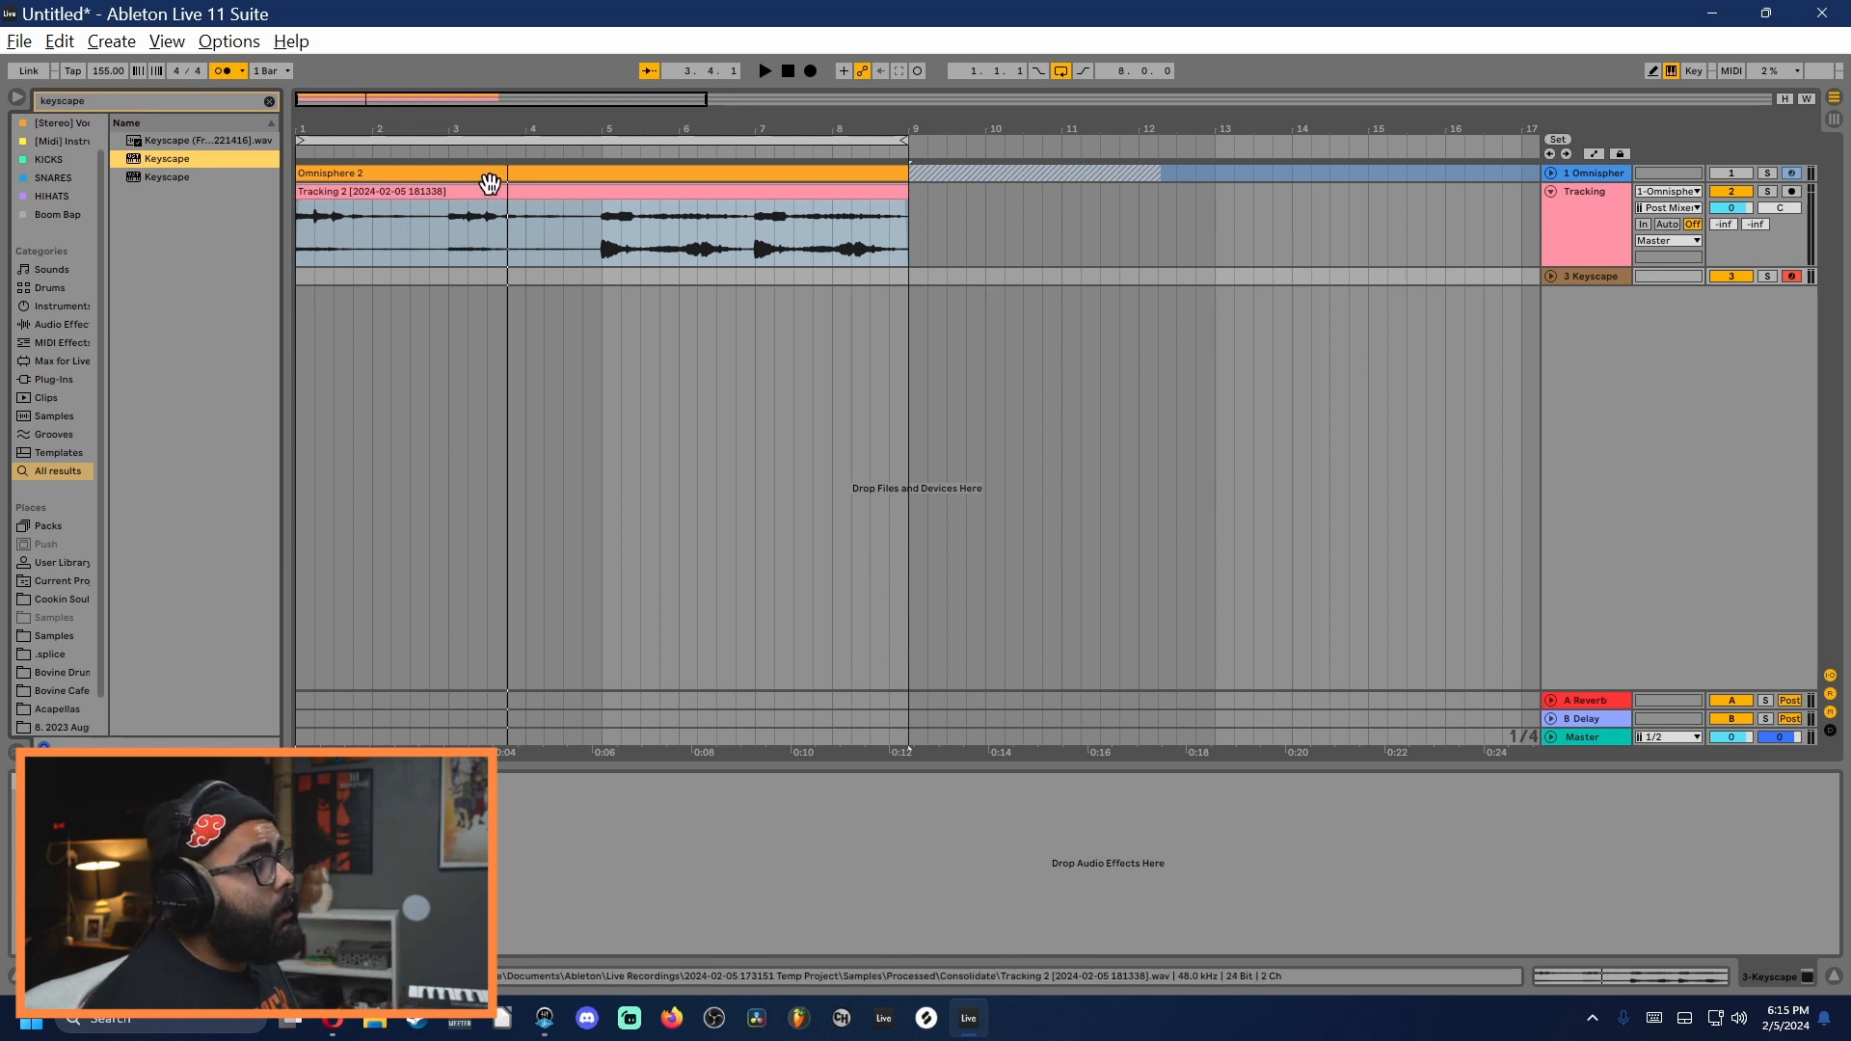
Step: Copy the Omnisphere 2 MIDI clip onto the Keyscape track at bar 1
{"action": "left_click_drag", "start_coordinate": [490, 181], "coordinate": [472, 277]}
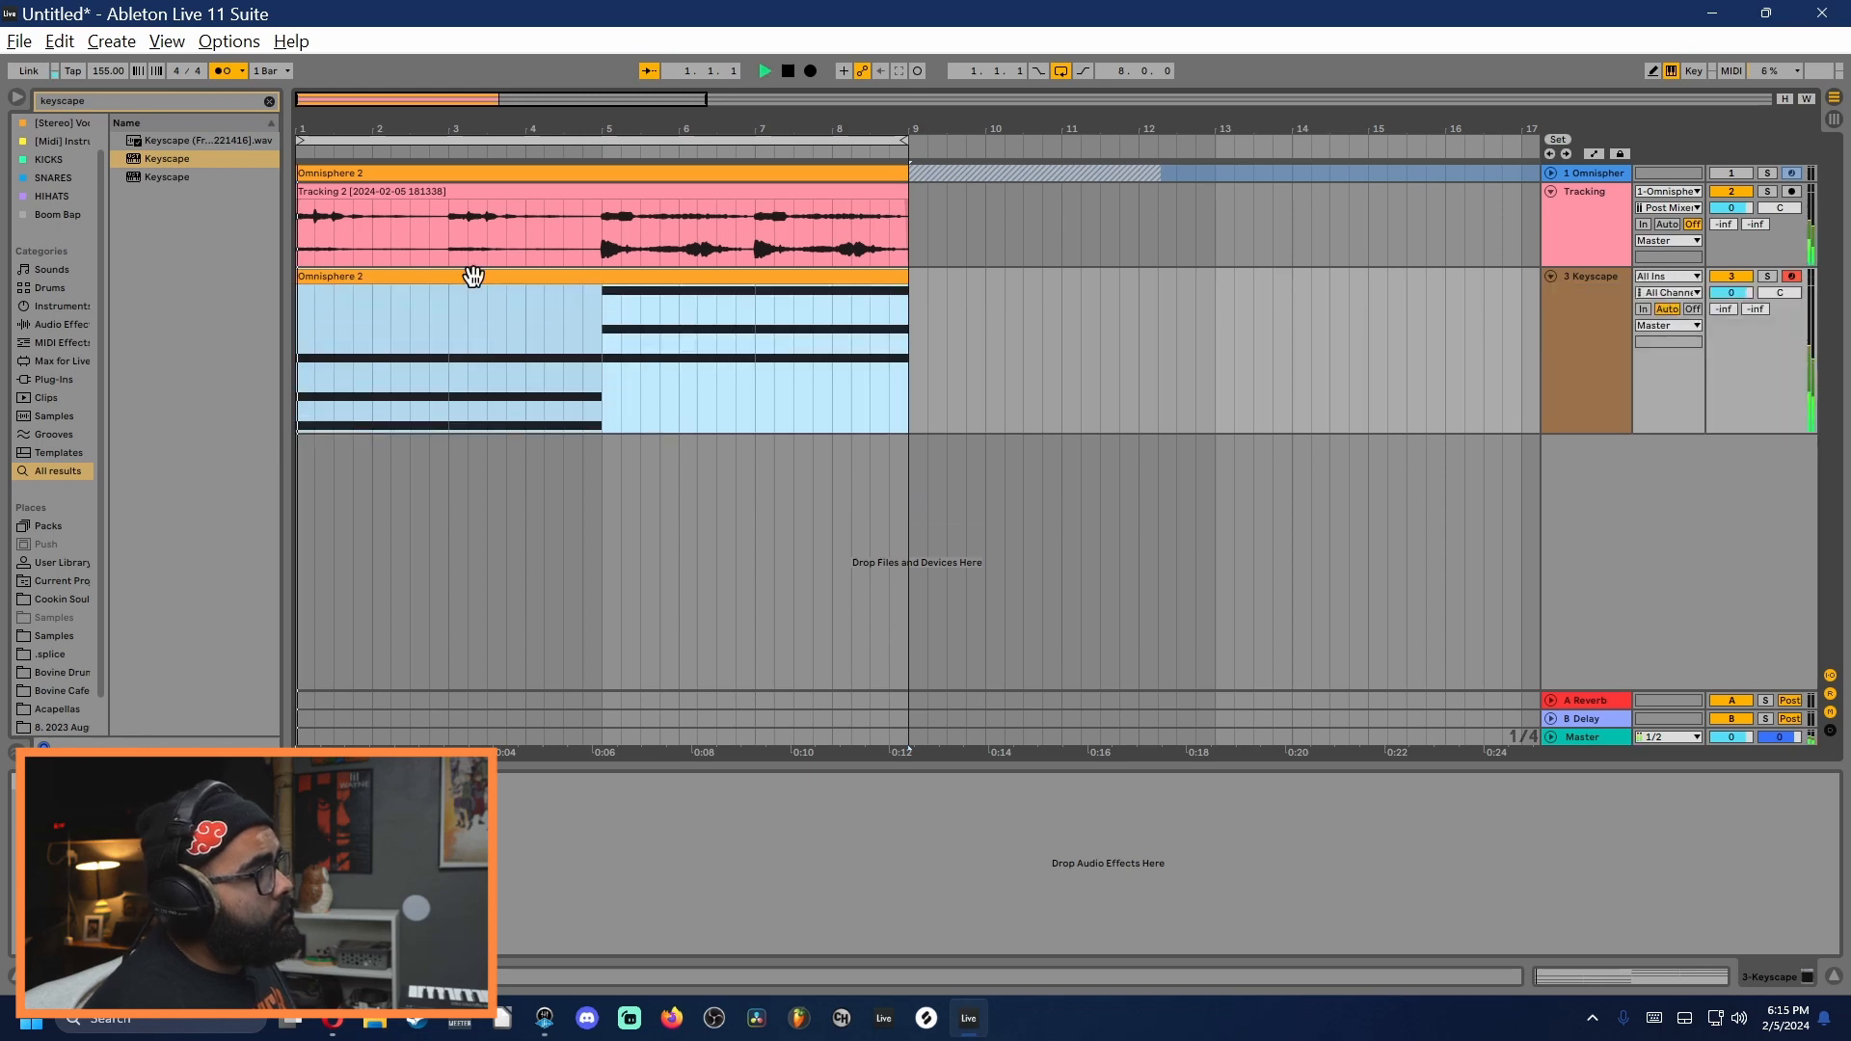
Step: Play the arrangement, then delete all the notes in the Omnisphere 2 clip copied onto the Keyscape track
{"action": "key", "text": "space"}
{"action": "double_click", "coordinate": [473, 276]}
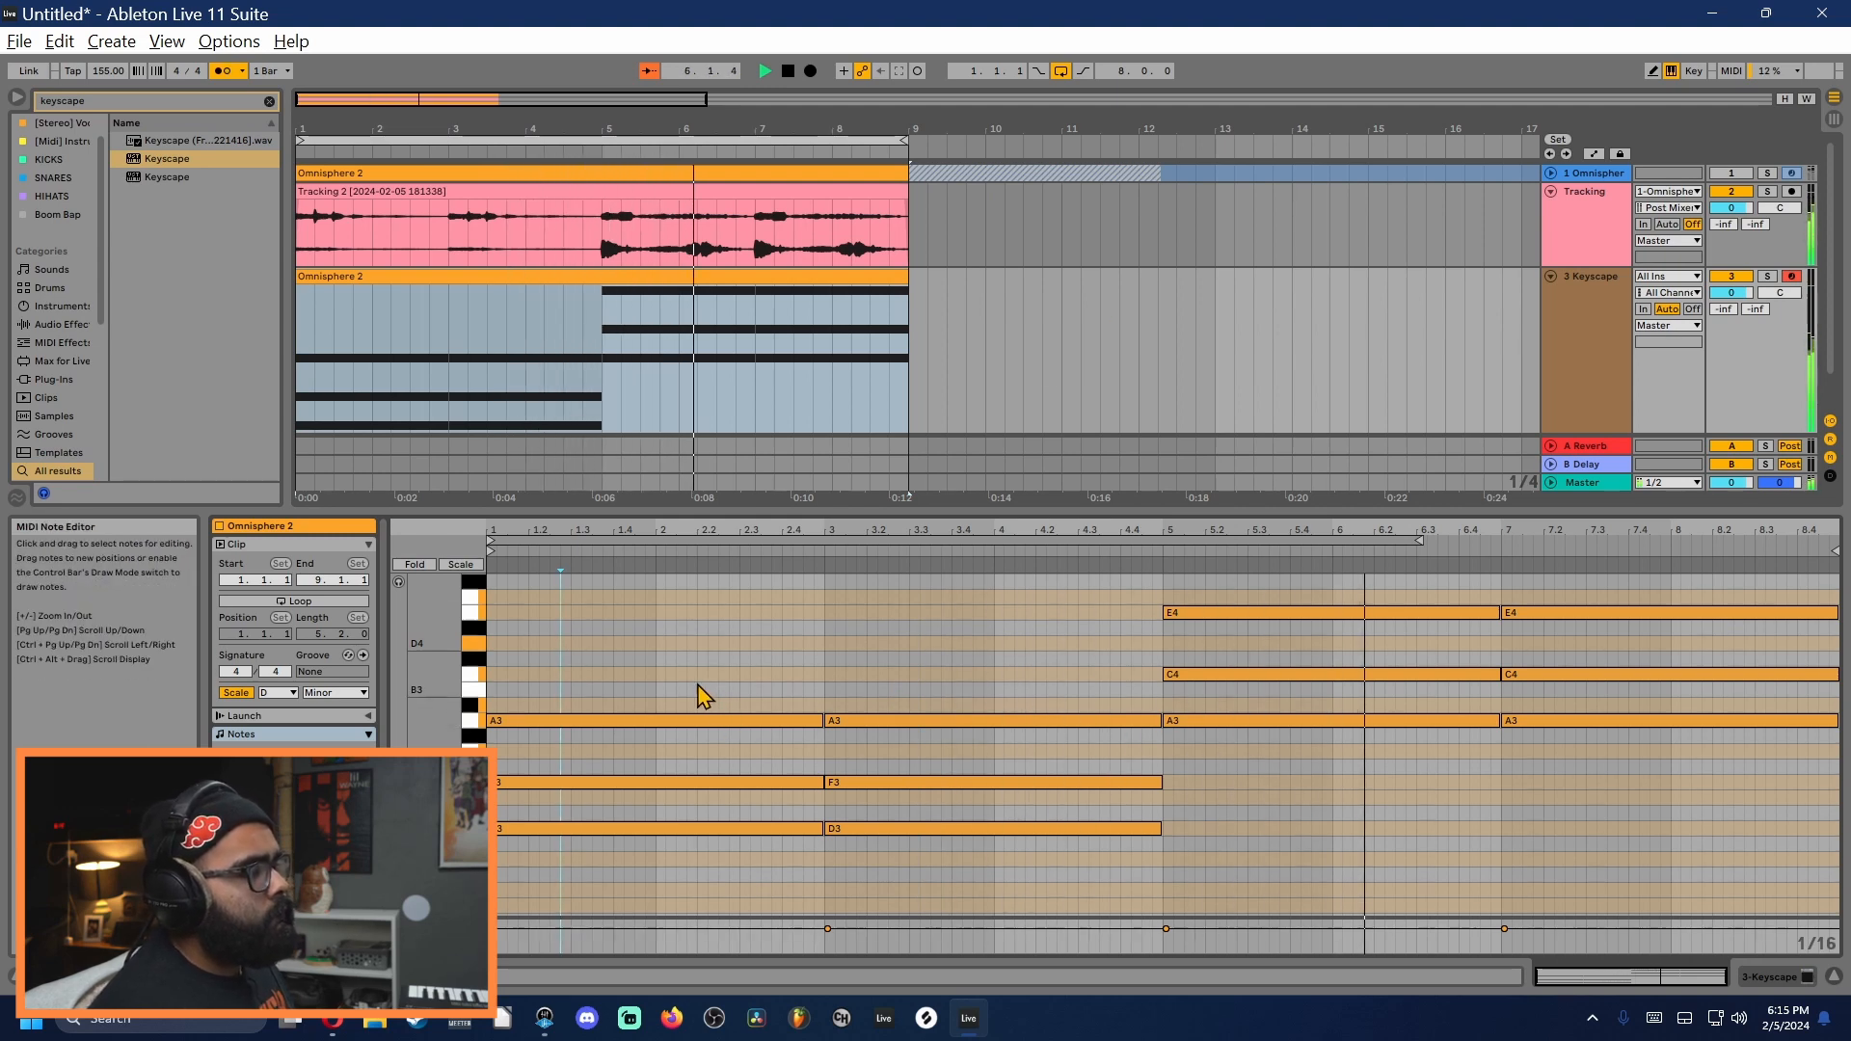
{"action": "left_click", "coordinate": [654, 704]}
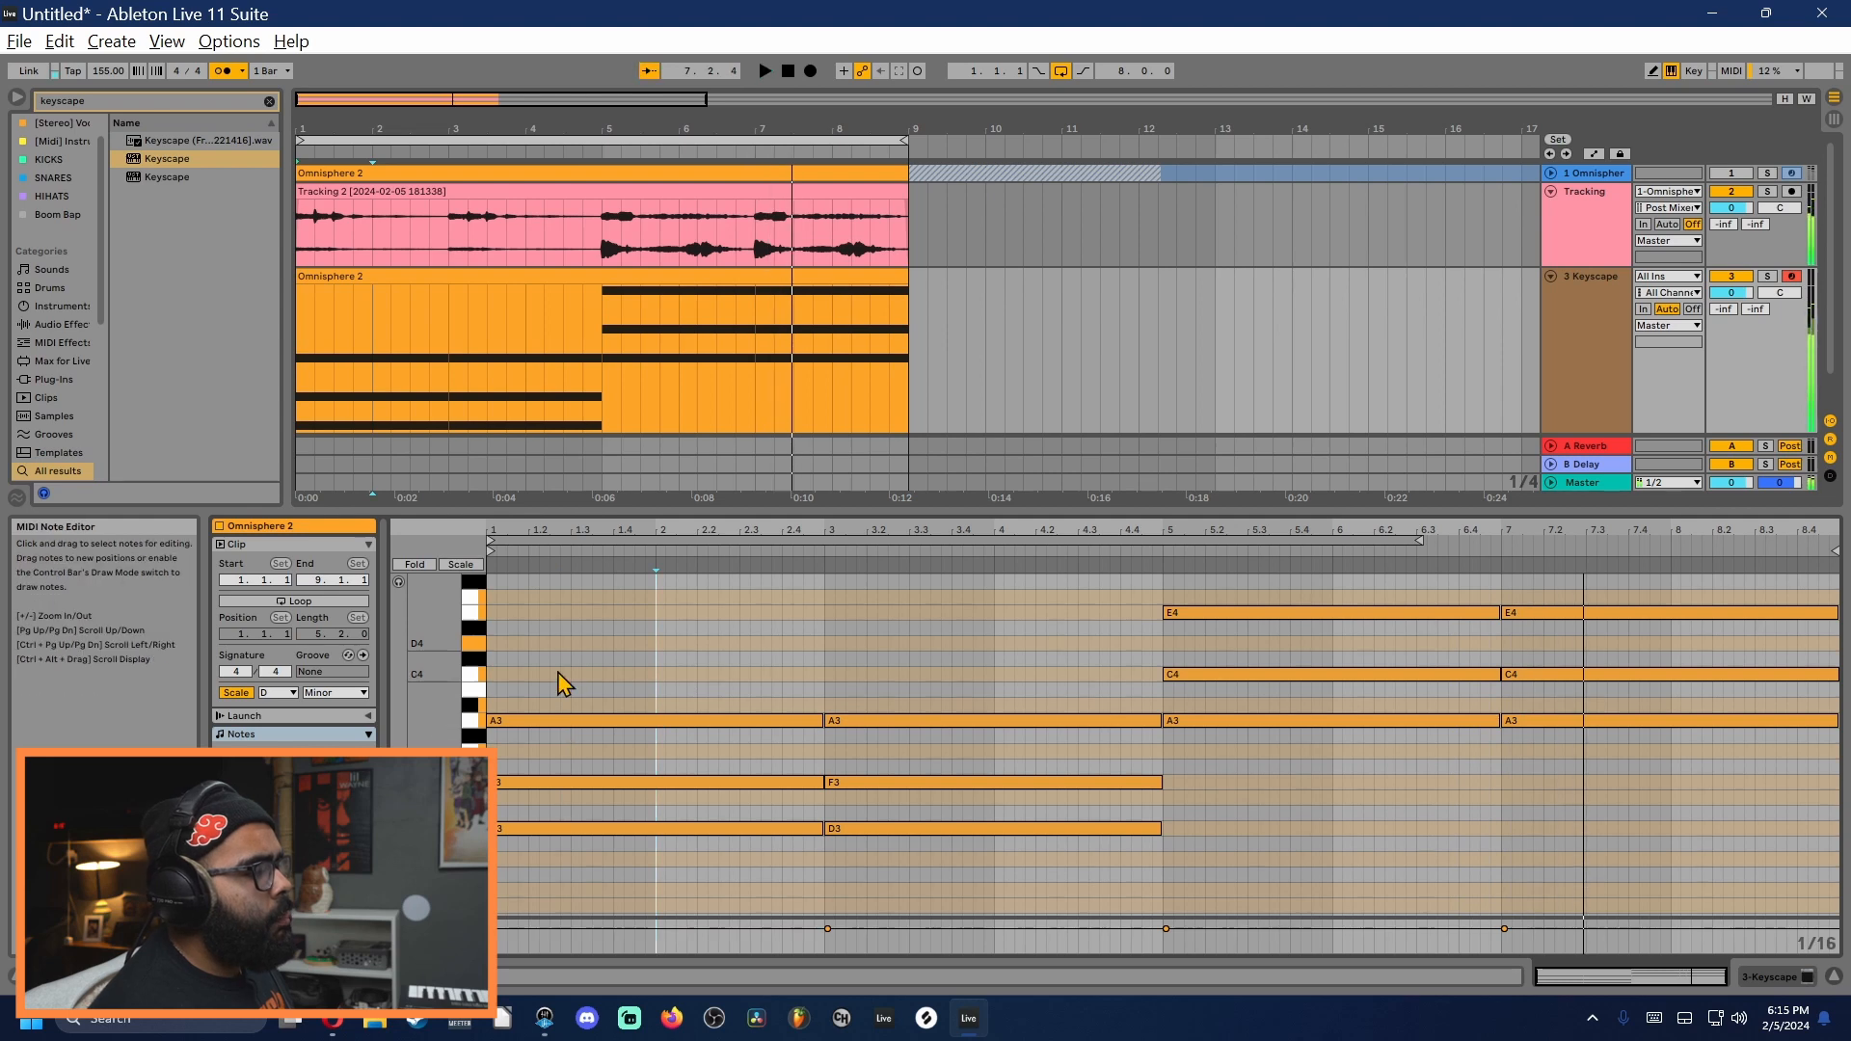
{"action": "left_click_drag", "start_coordinate": [620, 599], "coordinate": [1715, 917]}
{"action": "key", "text": "Delete"}
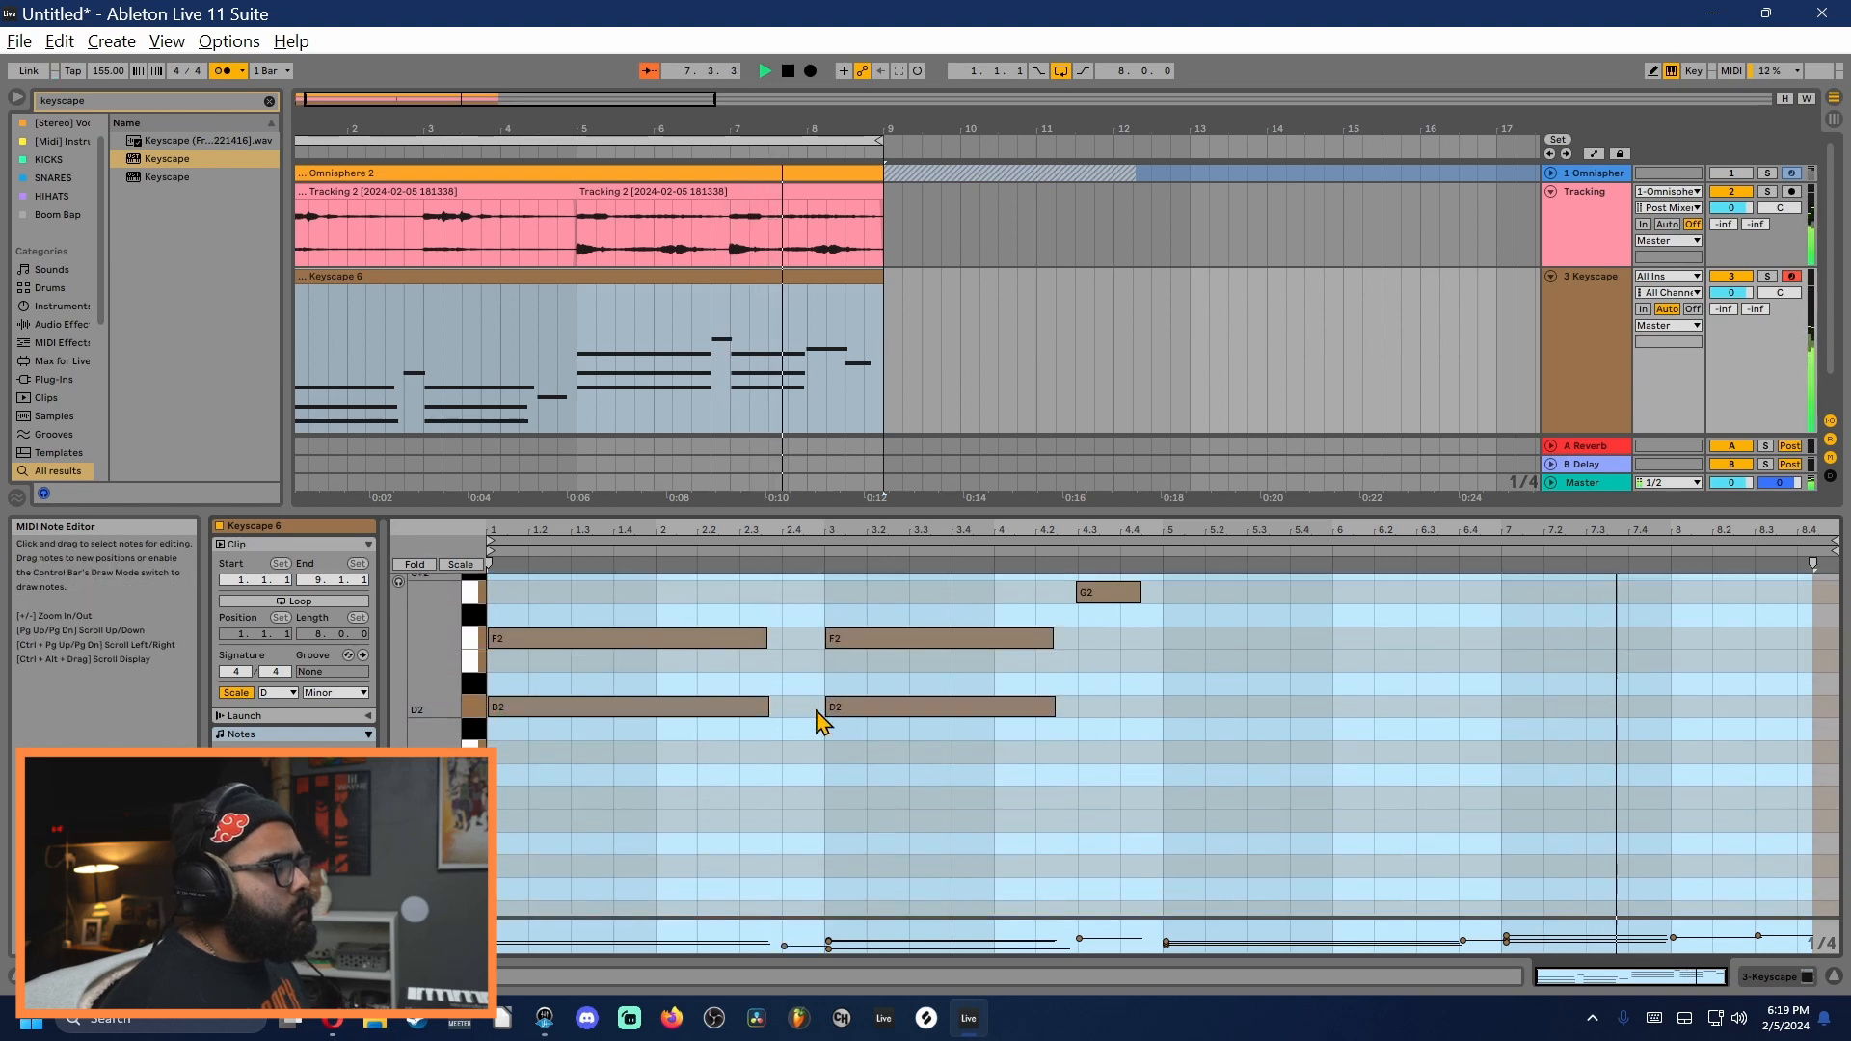
Step: Double the D2 notes in bars 1 and 3 of the Keyscape 6 clip one octave lower at D1
{"action": "left_click_drag", "start_coordinate": [570, 768], "coordinate": [1141, 692]}
{"action": "key", "text": "shift+Down"}
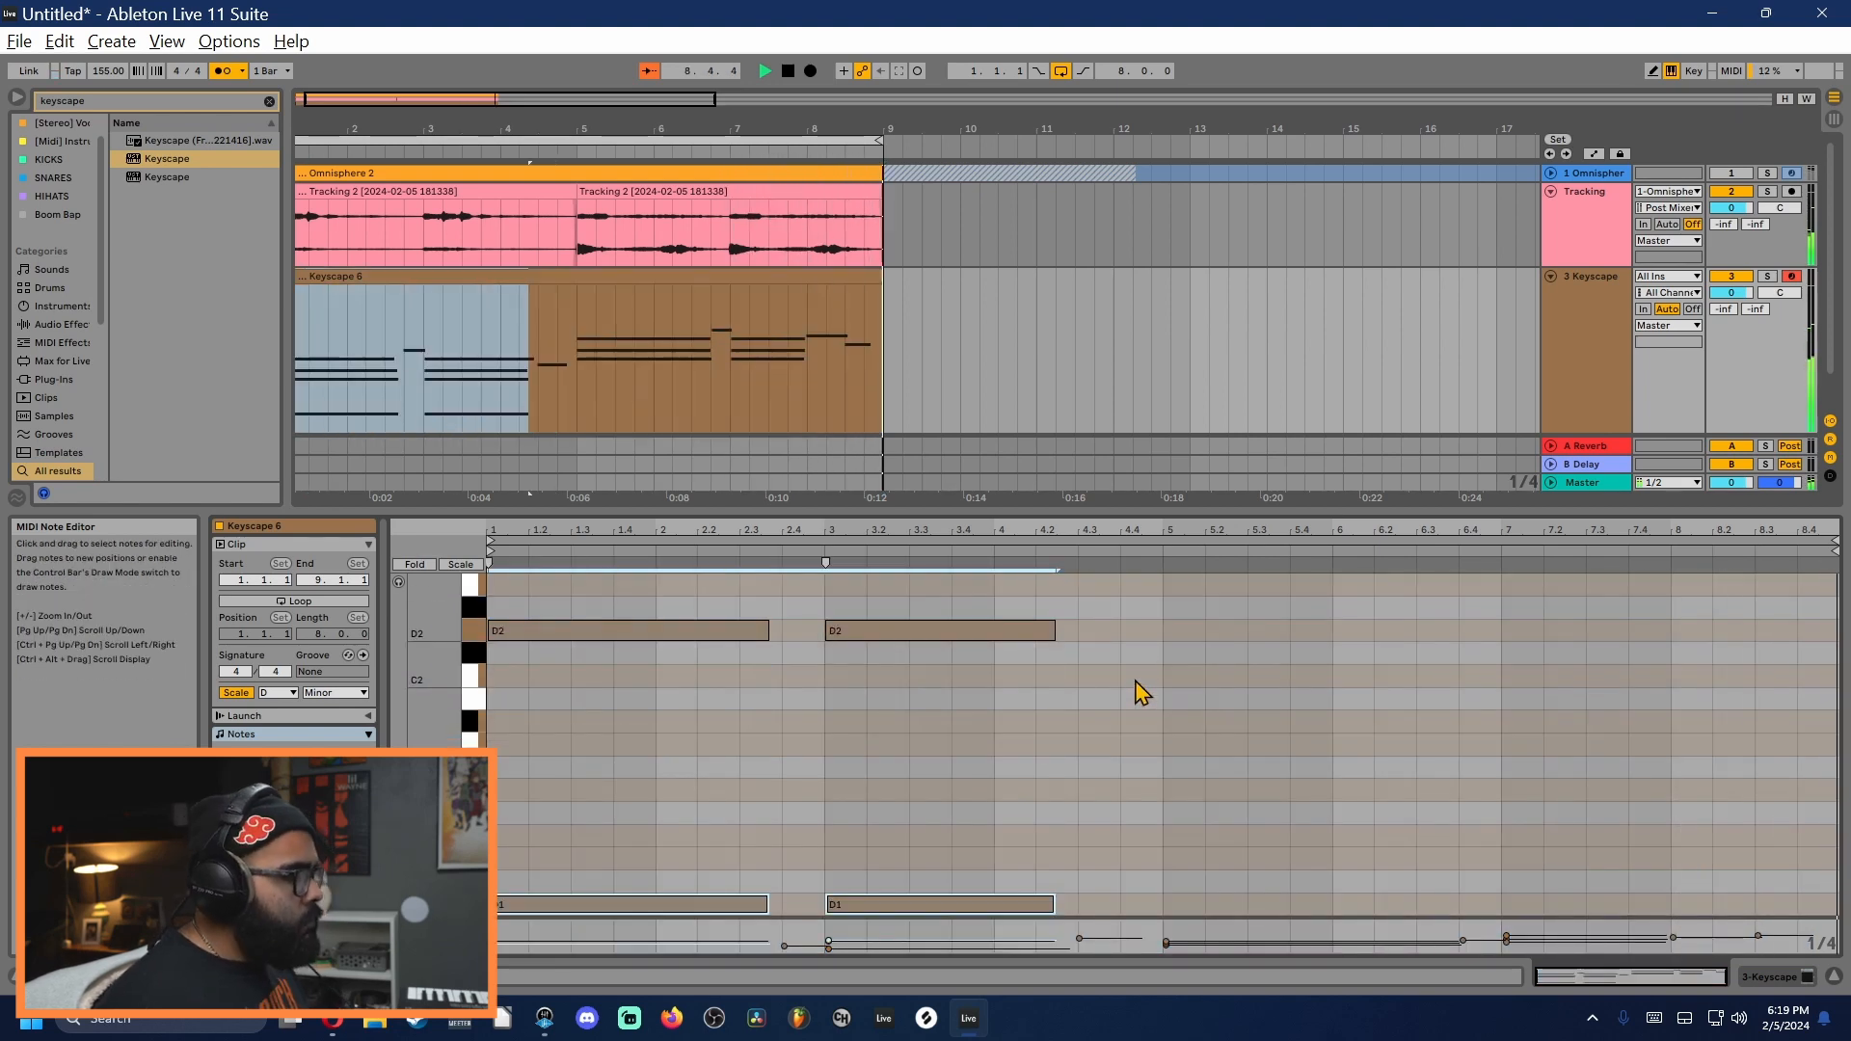
{"action": "scroll", "coordinate": [1037, 785], "scroll_direction": "up", "scroll_amount": 2}
{"action": "left_click", "coordinate": [1123, 690]}
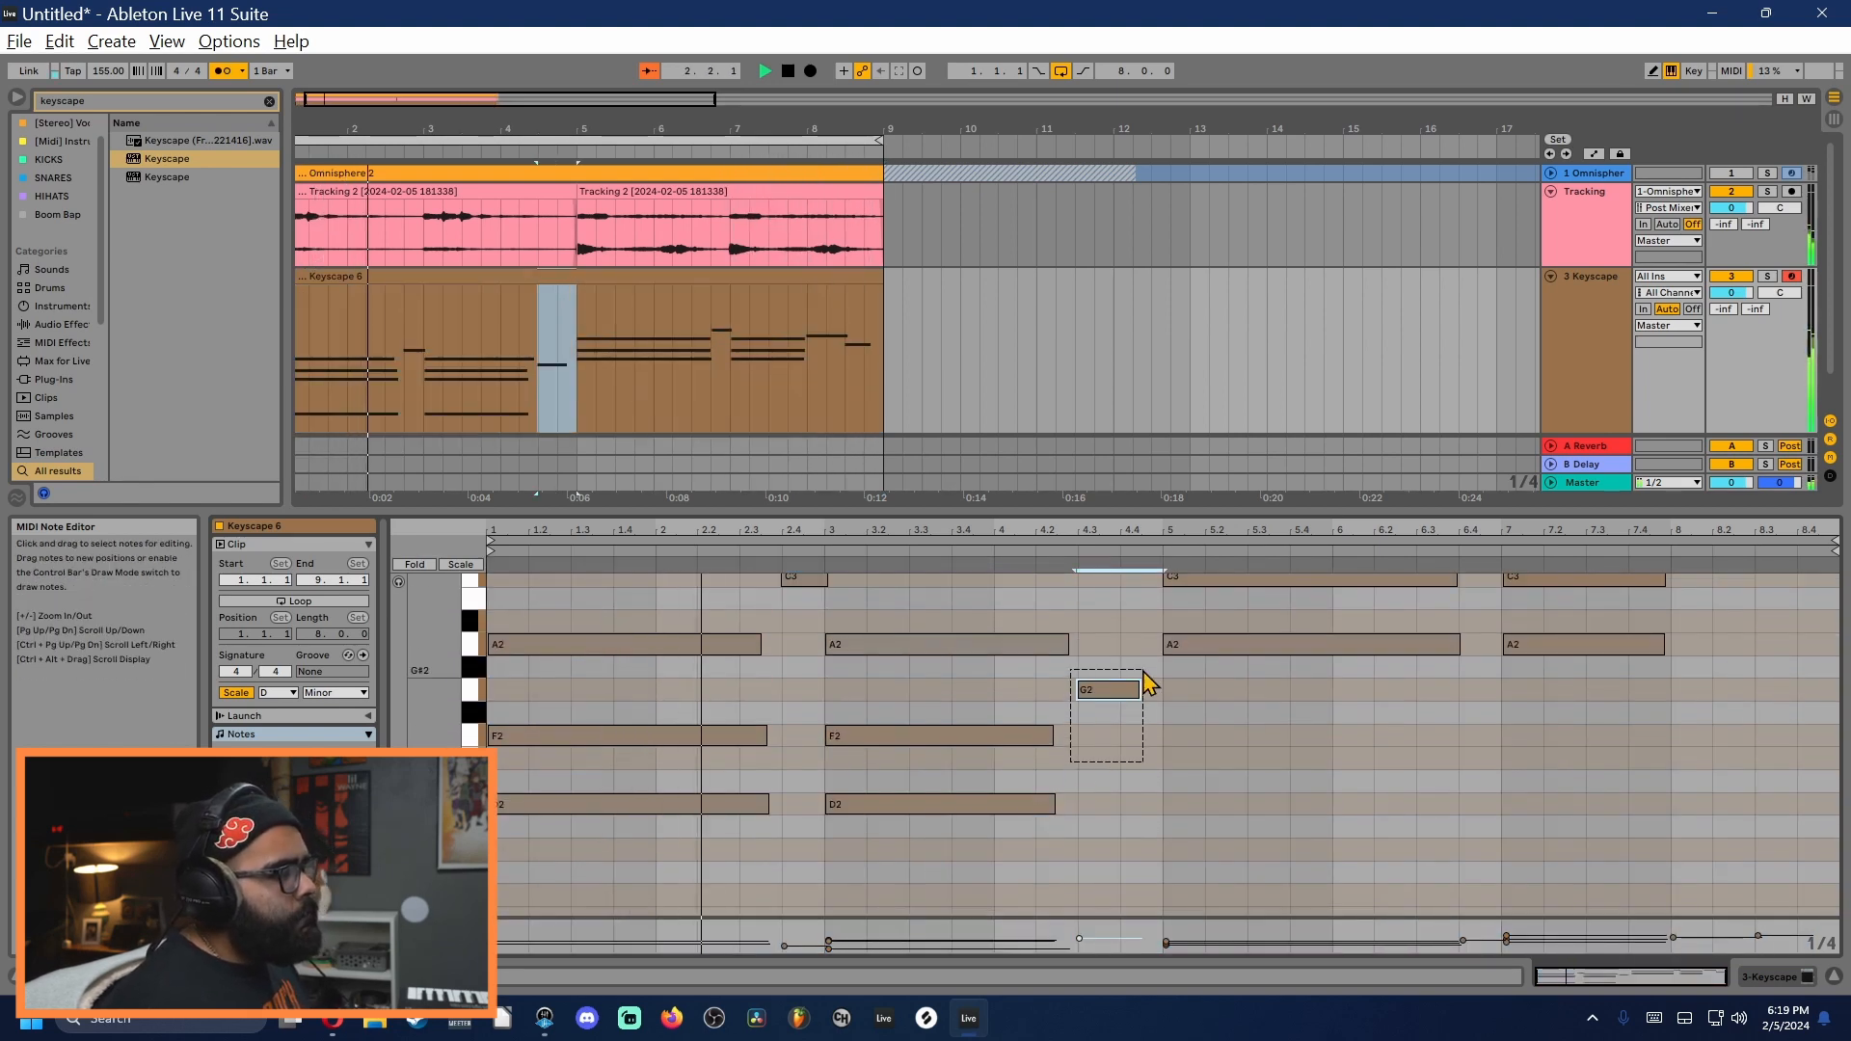
Step: Duplicate the A2 notes in bars 5 and 7 of the Keyscape 6 clip one octave lower at A1, and check the clip's notes
{"action": "left_click_drag", "start_coordinate": [1211, 685], "coordinate": [1573, 648]}
{"action": "key", "text": "ctrl+c"}
{"action": "key", "text": "ctrl+v"}
{"action": "key", "text": "shift+Down"}
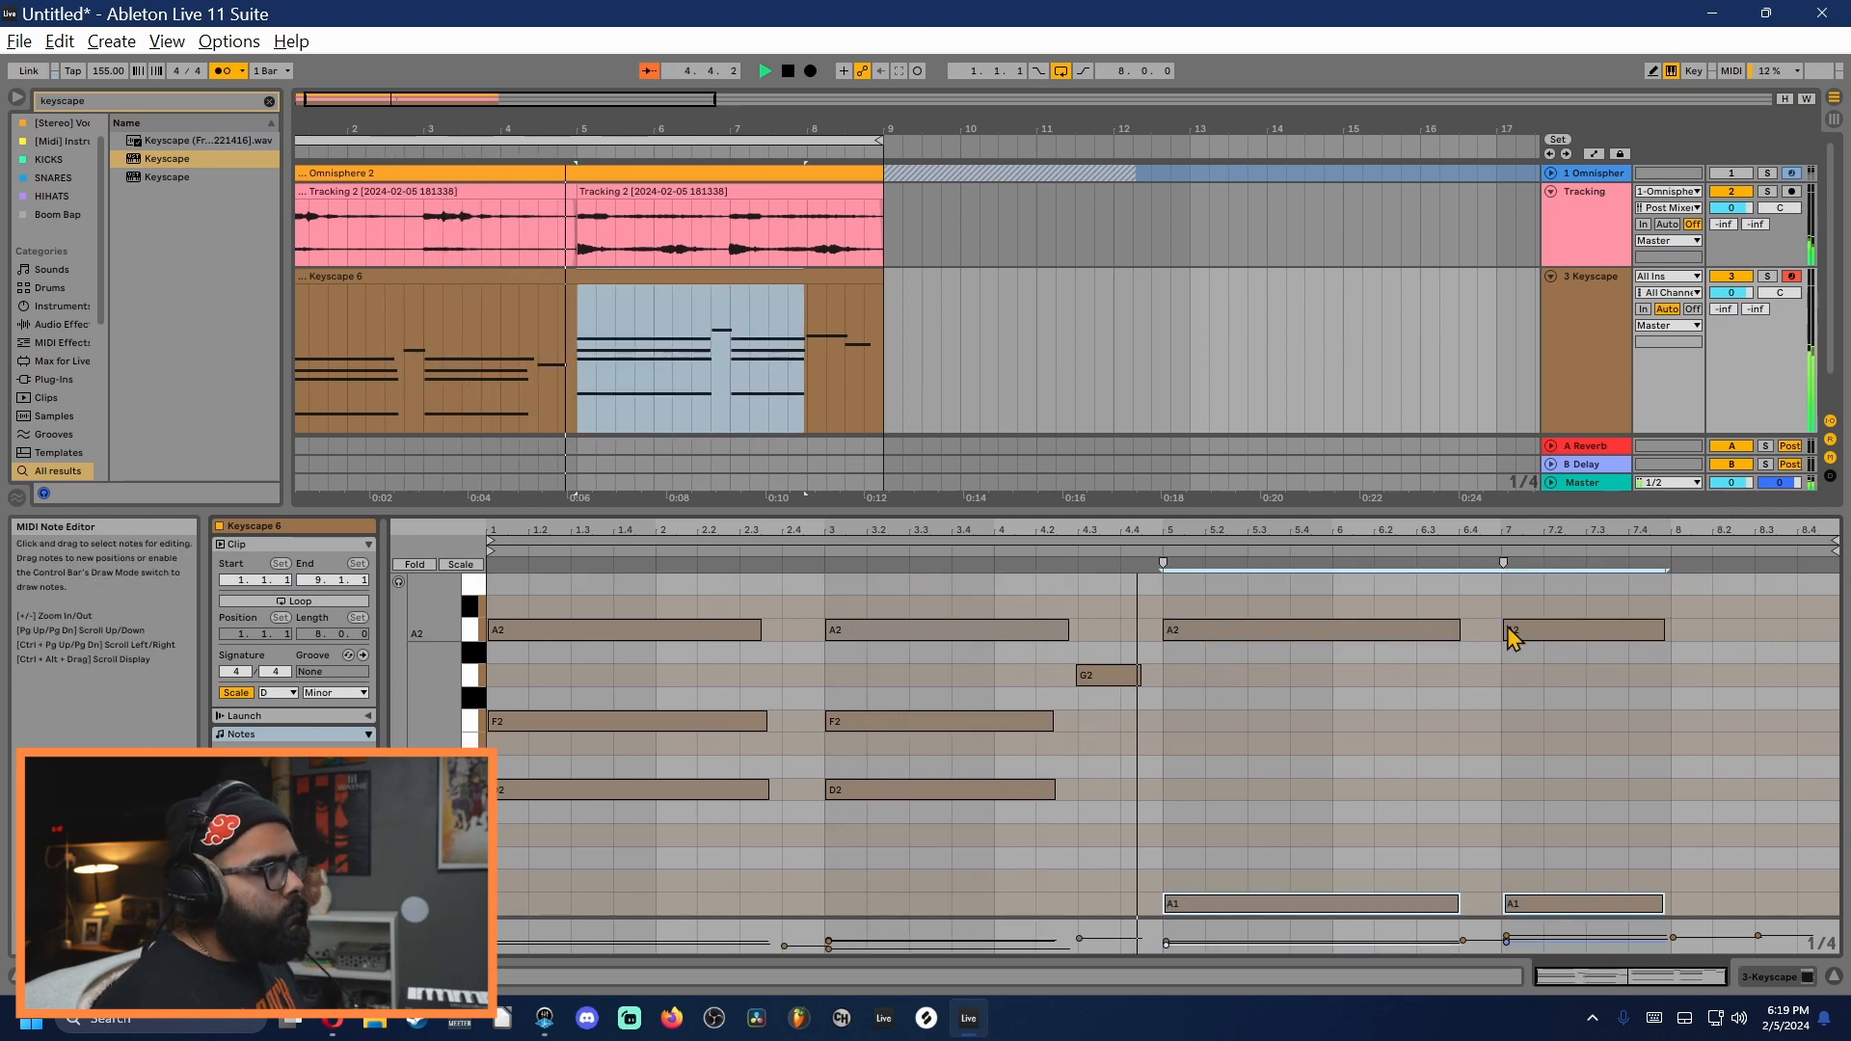
{"action": "scroll", "coordinate": [1330, 730], "scroll_direction": "down", "scroll_amount": 3}
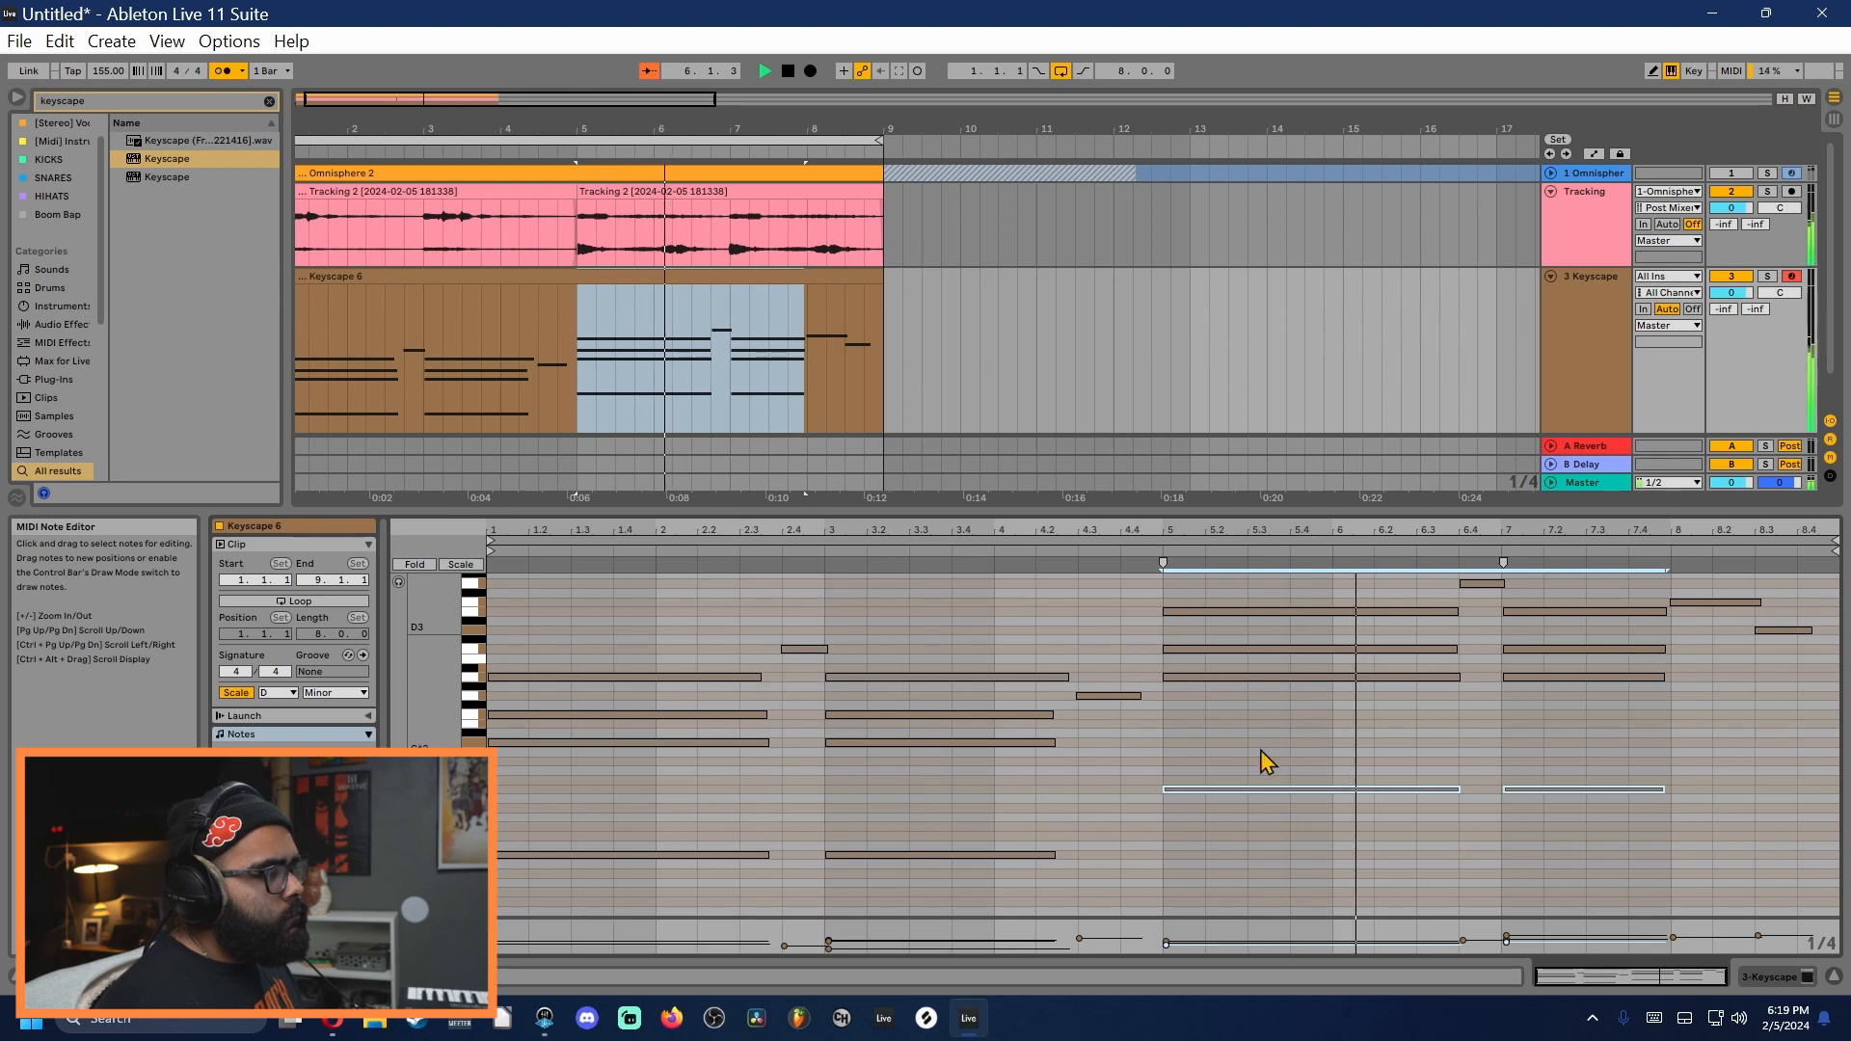
{"action": "scroll", "coordinate": [1282, 766], "scroll_direction": "up", "scroll_amount": 3}
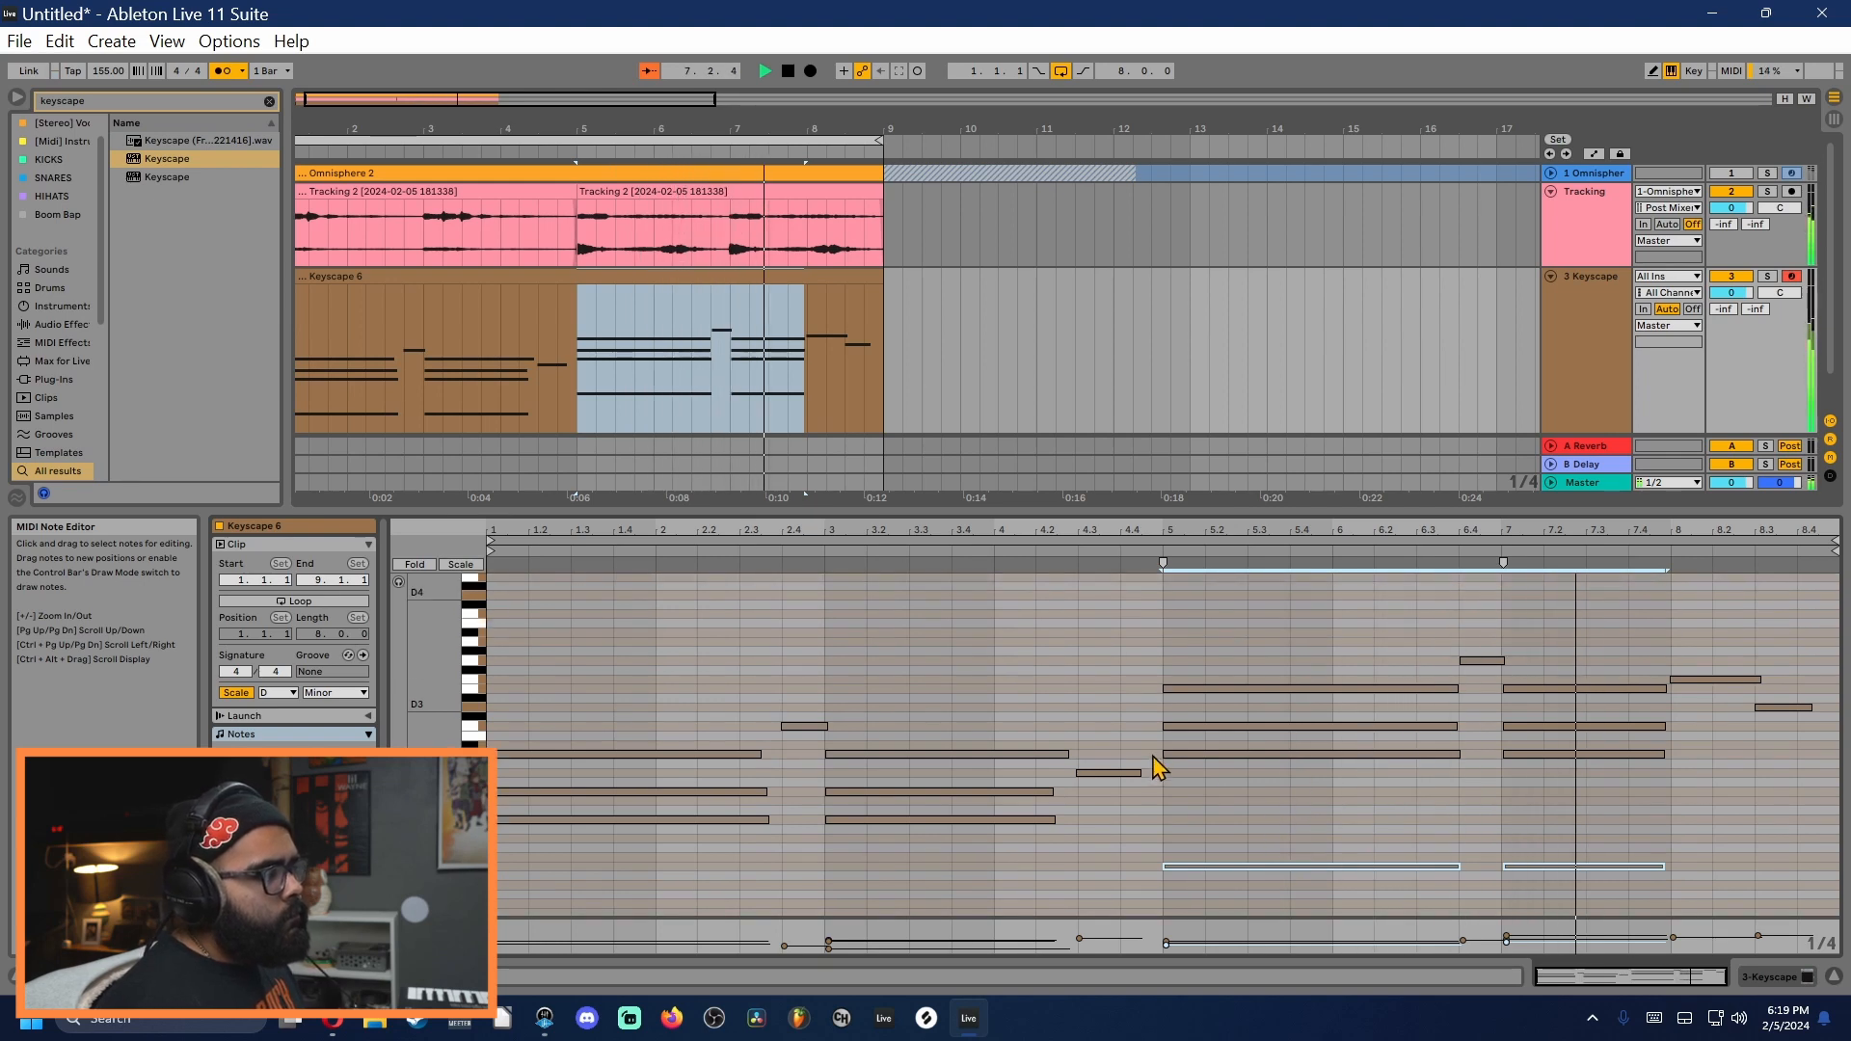
{"action": "scroll", "coordinate": [1157, 767], "scroll_direction": "up", "scroll_amount": 2}
{"action": "left_click_drag", "start_coordinate": [949, 790], "coordinate": [611, 872]}
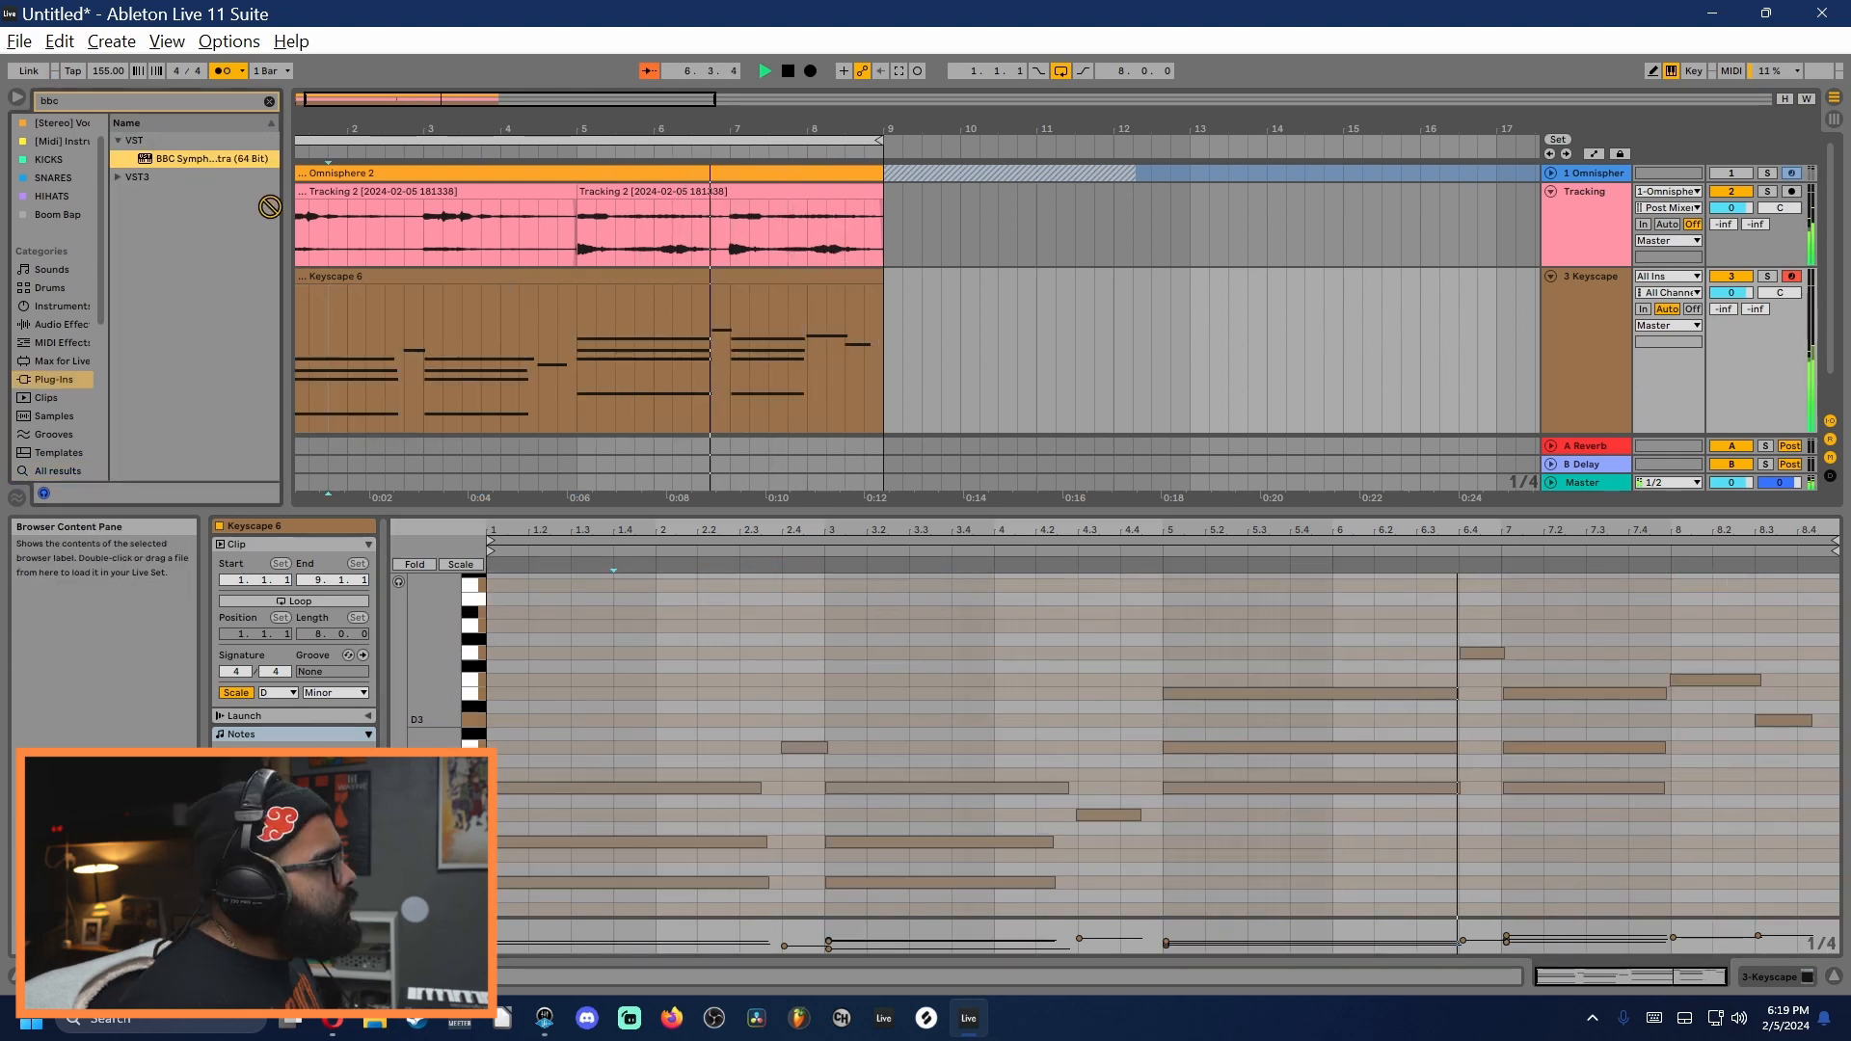
Step: Add a MIDI track below Keyscape, load BBC Symphony Orchestra on it with Strings: Violins 1, and close its plug-in window
{"action": "left_click_drag", "start_coordinate": [269, 206], "coordinate": [226, 337]}
{"action": "scroll", "coordinate": [964, 351], "scroll_direction": "down", "scroll_amount": 2}
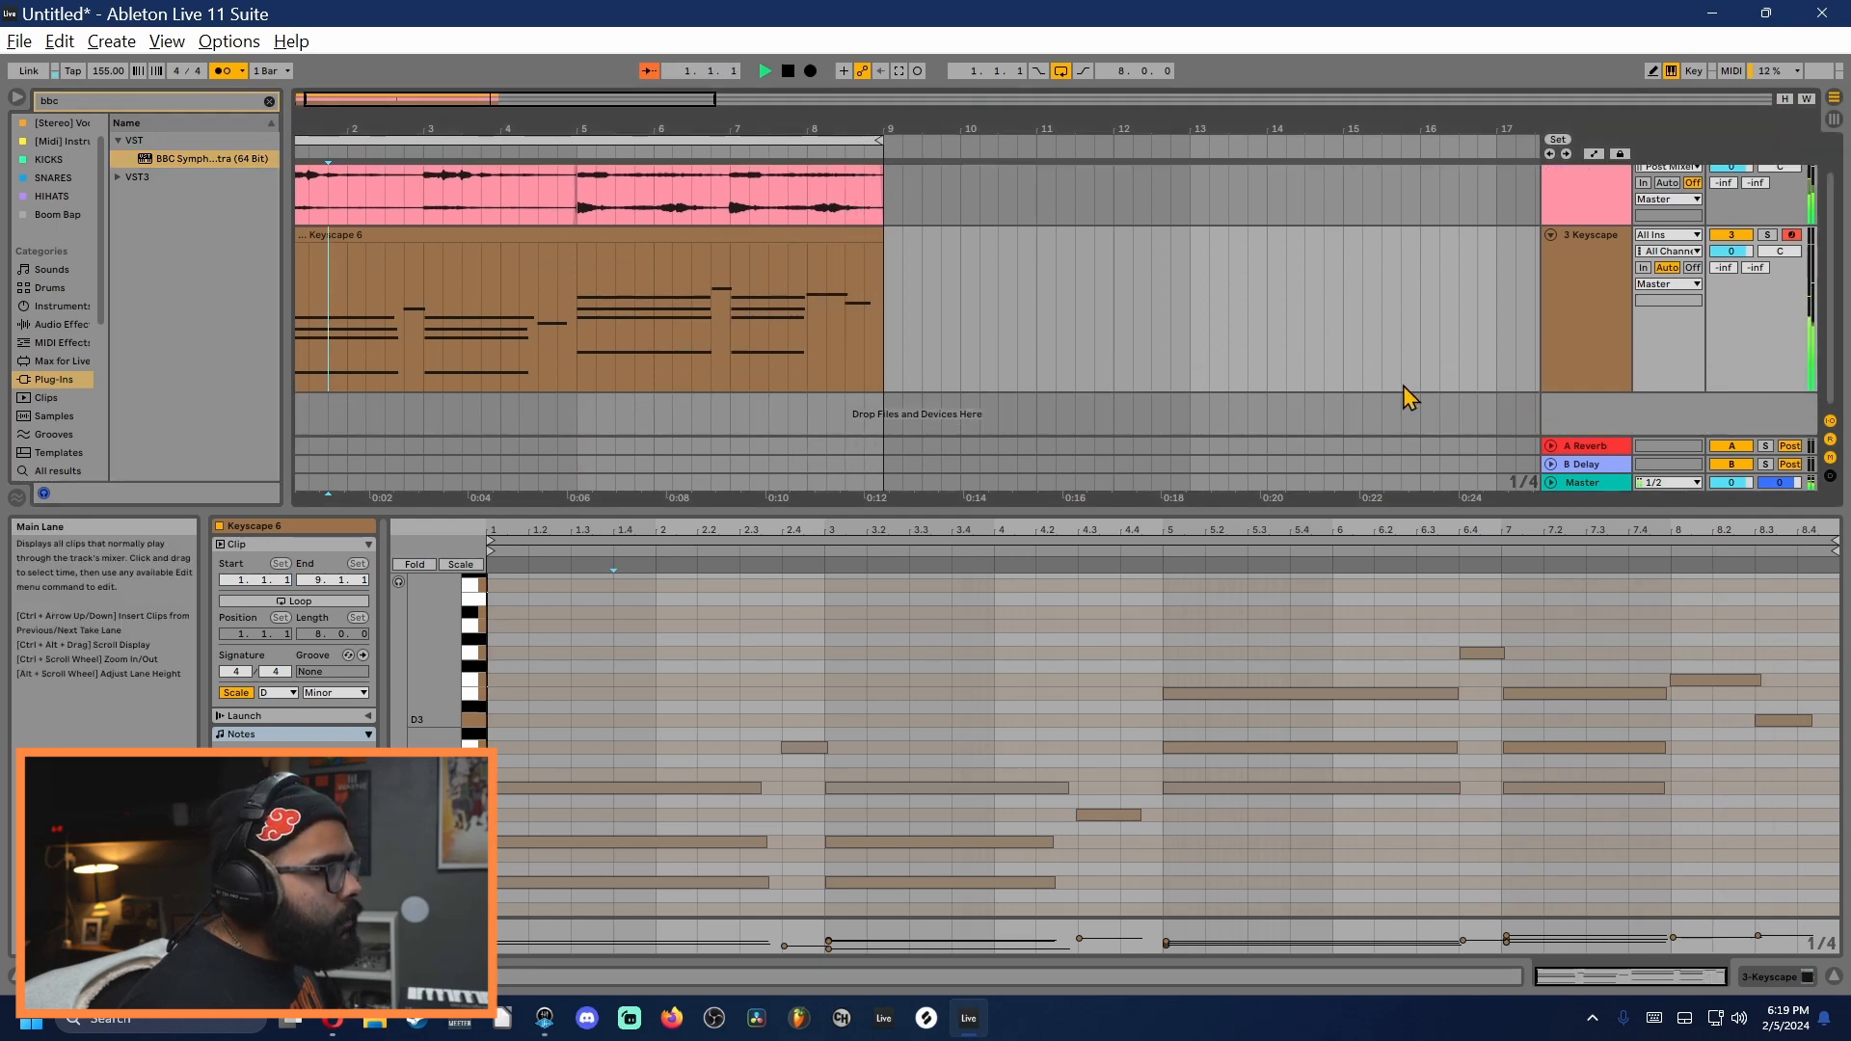
{"action": "right_click", "coordinate": [1581, 411]}
{"action": "left_click", "coordinate": [1629, 432]}
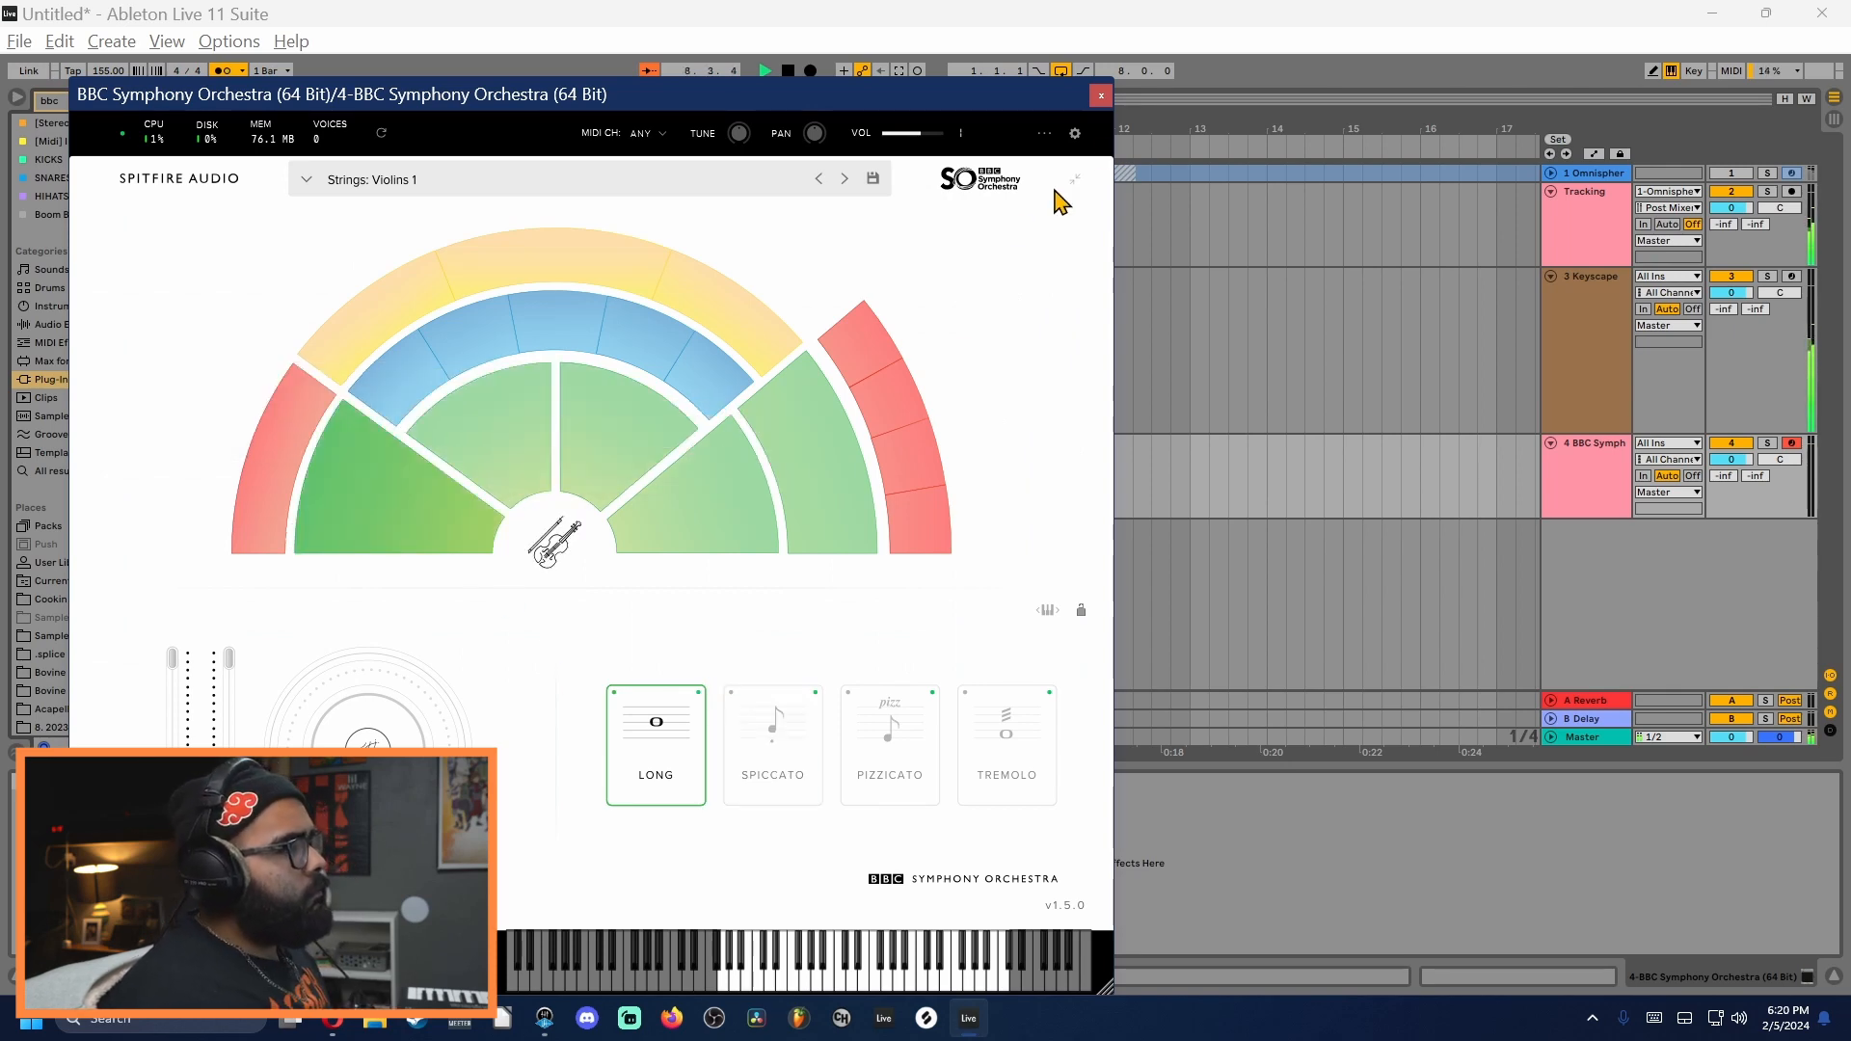
{"action": "left_click", "coordinate": [1102, 96]}
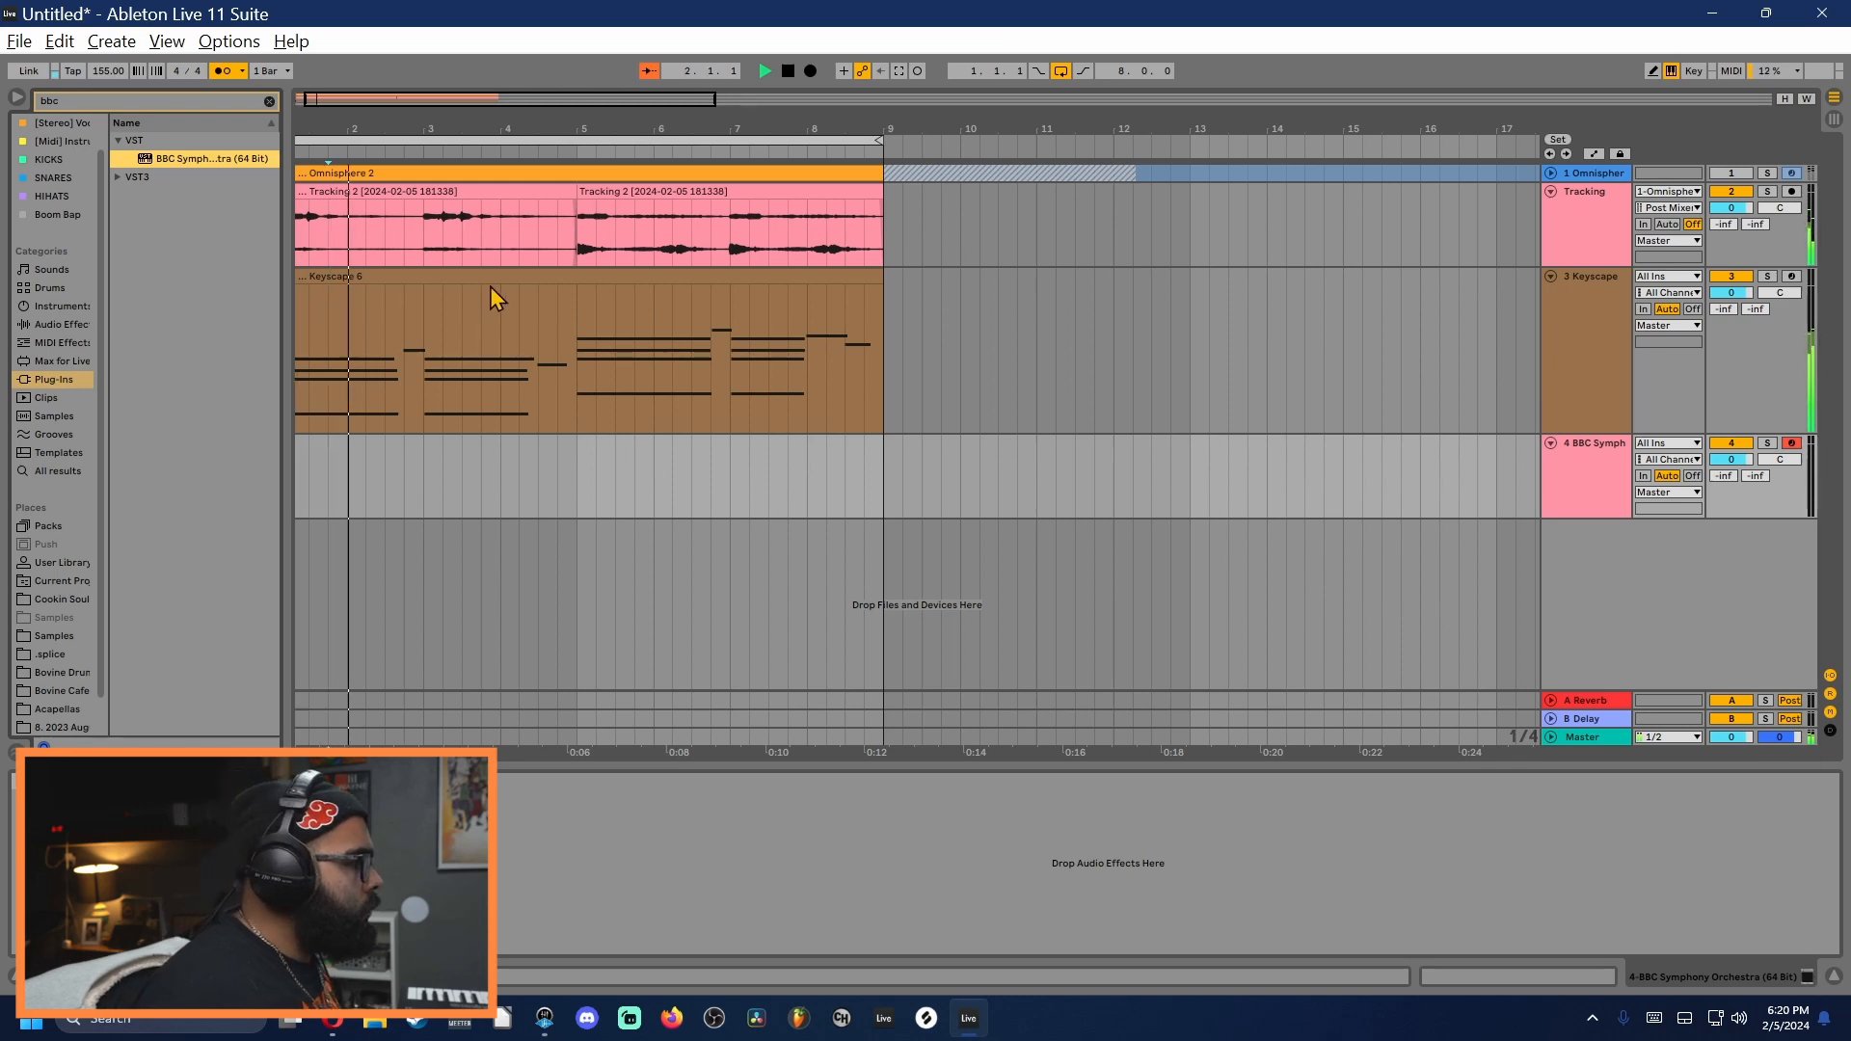
Step: Copy the Keyscape 6 clip to the BBC Symphony Orchestra track and delete the copy's low-octave D1 and A1 bass notes
{"action": "left_click_drag", "start_coordinate": [490, 286], "coordinate": [462, 499]}
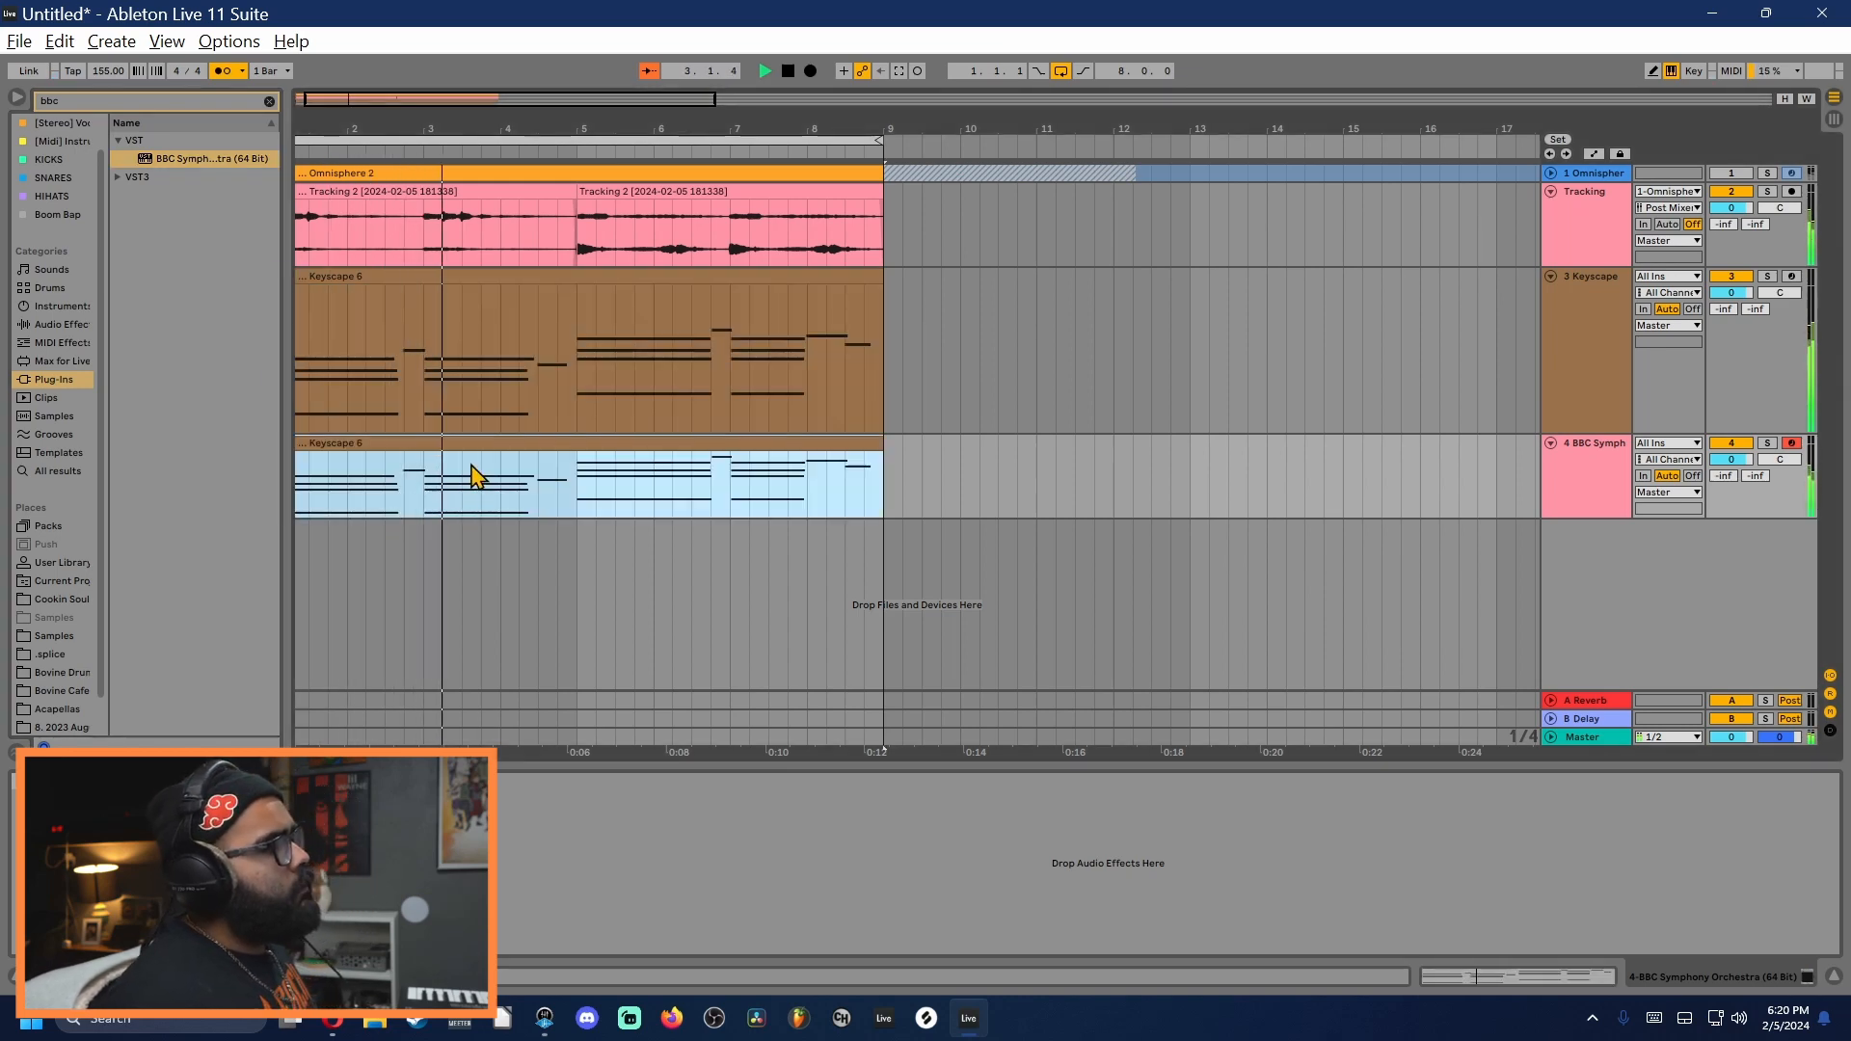
{"action": "double_click", "coordinate": [479, 449]}
{"action": "scroll", "coordinate": [702, 834], "scroll_direction": "down", "scroll_amount": 3}
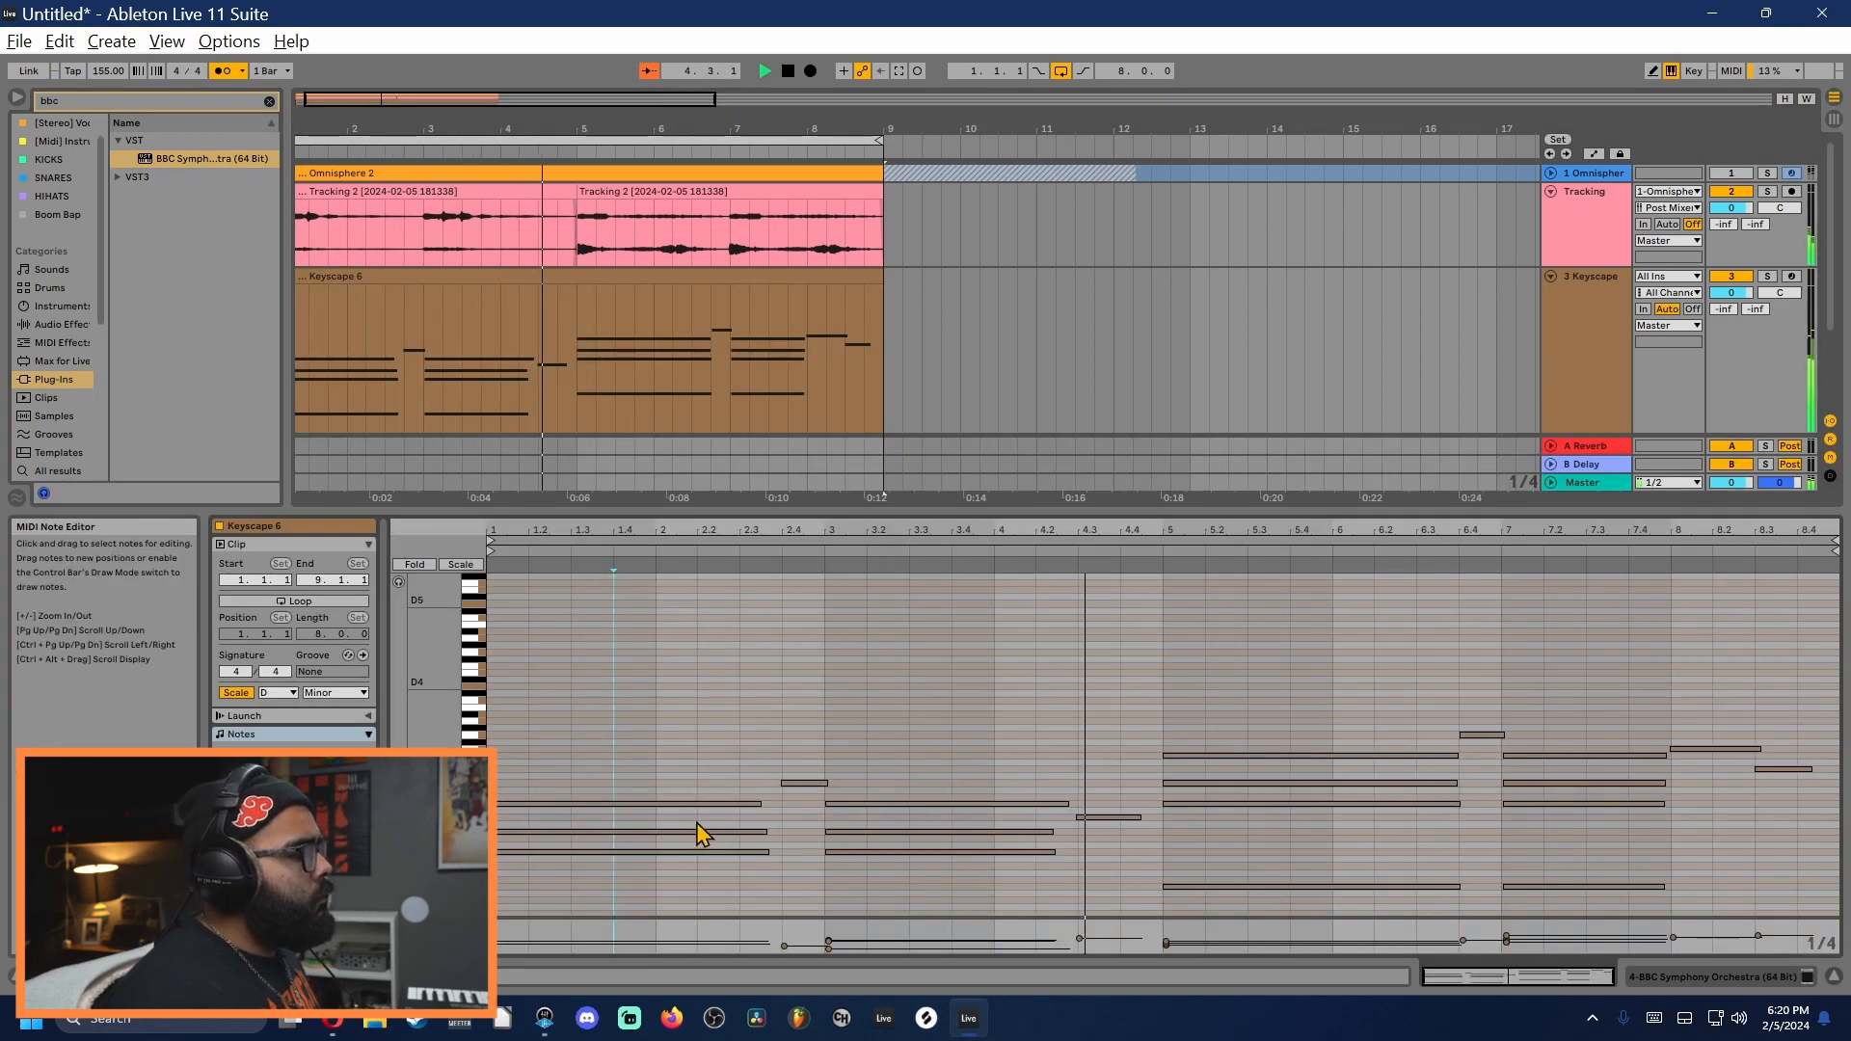
{"action": "left_click_drag", "start_coordinate": [645, 789], "coordinate": [1191, 861]}
{"action": "key", "text": "Delete"}
{"action": "left_click_drag", "start_coordinate": [1202, 842], "coordinate": [1687, 729]}
{"action": "key", "text": "Delete"}
Step: Try deleting the short melody notes between and after the chords in the strings clip, leaving only the chord notes
{"action": "left_click_drag", "start_coordinate": [792, 655], "coordinate": [784, 718]}
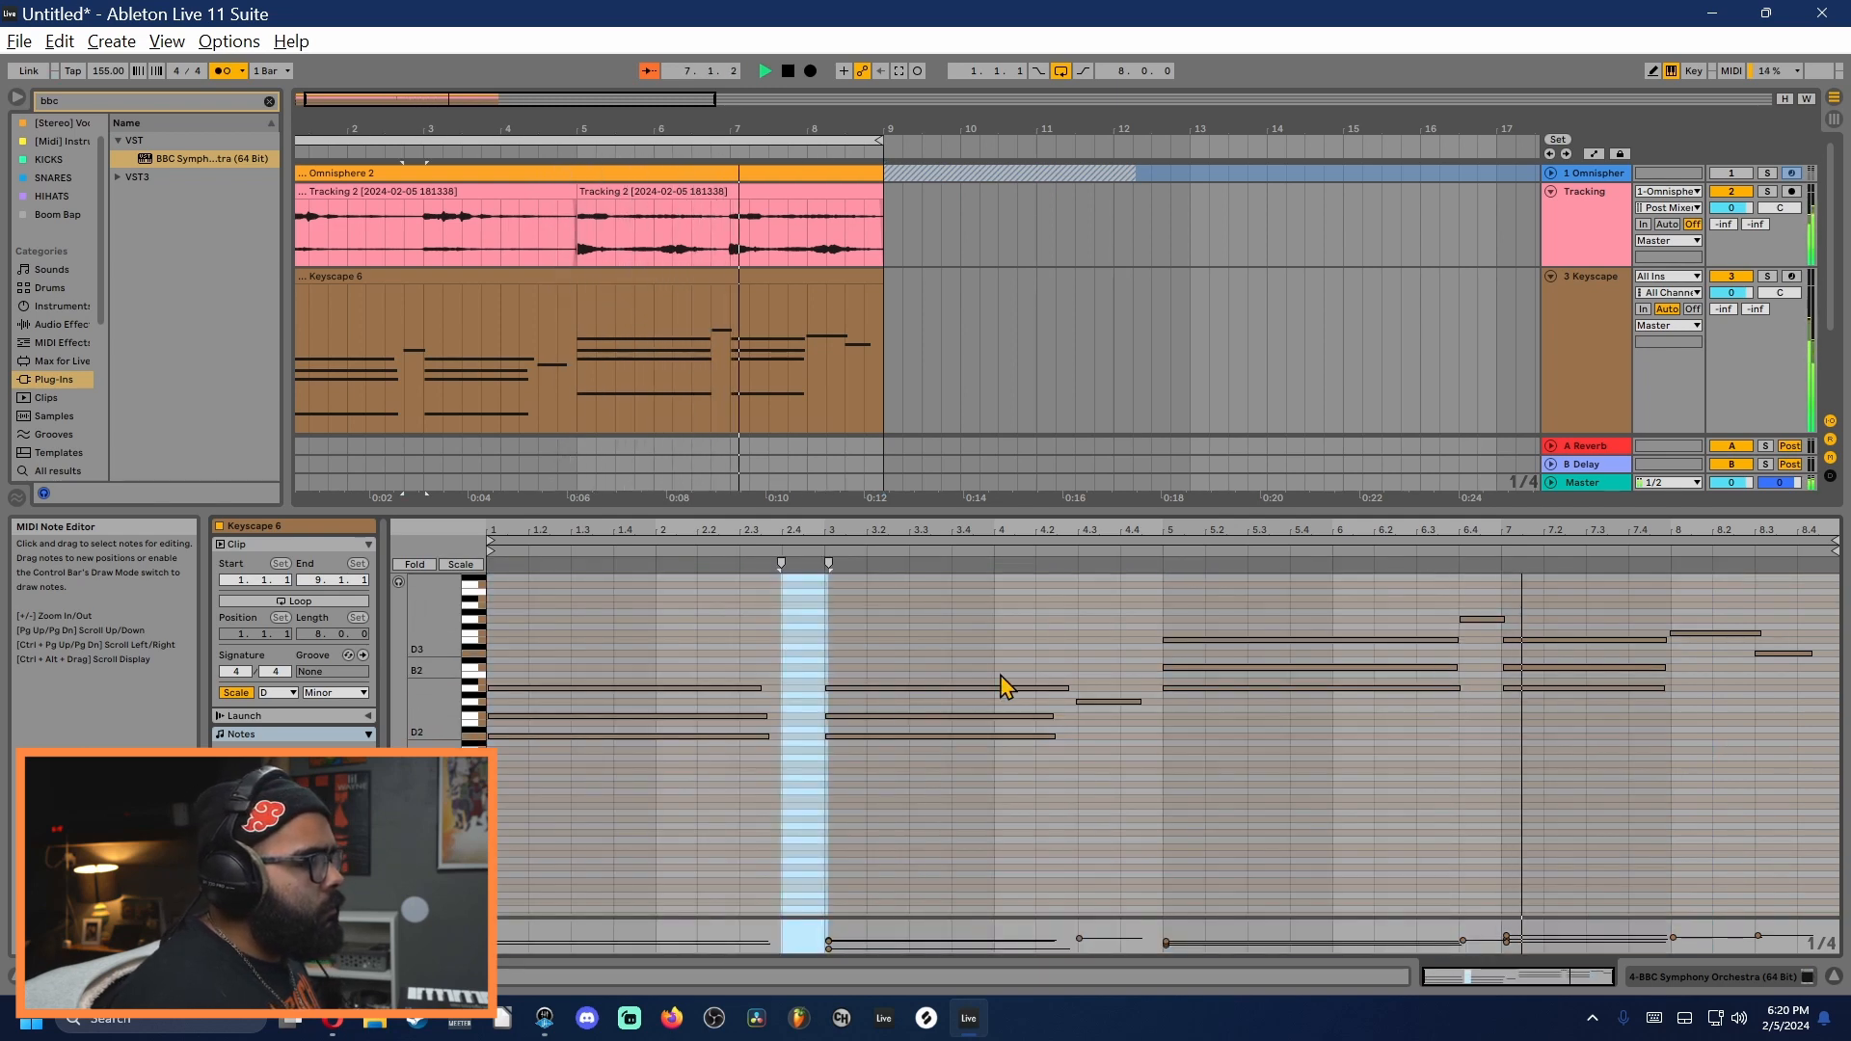
{"action": "key", "text": "Delete"}
{"action": "left_click_drag", "start_coordinate": [1068, 655], "coordinate": [1099, 725]}
{"action": "key", "text": "Delete"}
{"action": "left_click_drag", "start_coordinate": [1474, 605], "coordinate": [1492, 658]}
{"action": "key", "text": "Delete"}
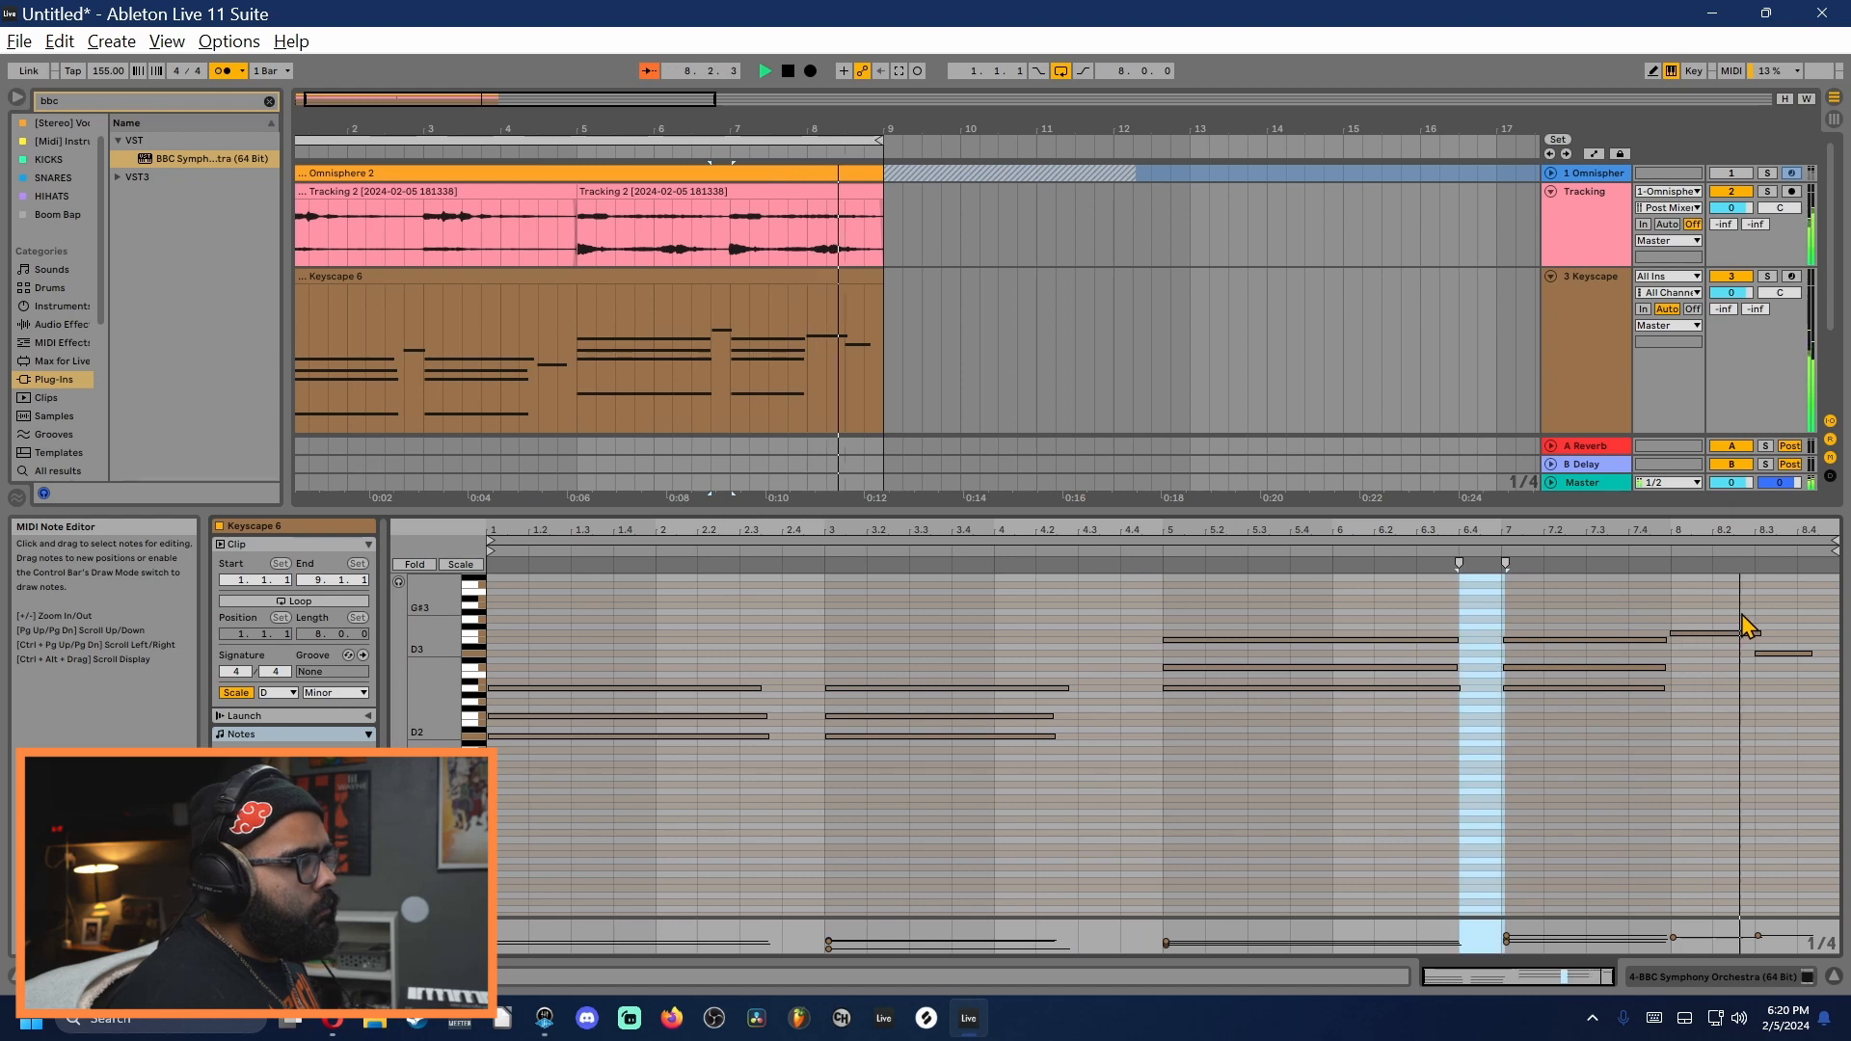
{"action": "left_click_drag", "start_coordinate": [1735, 613], "coordinate": [1780, 673]}
{"action": "key", "text": "Delete"}
Step: Try transposing all the strings chords up two octaves and adjusting the strings track's volume
{"action": "left_click", "coordinate": [508, 599]}
{"action": "key", "text": "ctrl+a"}
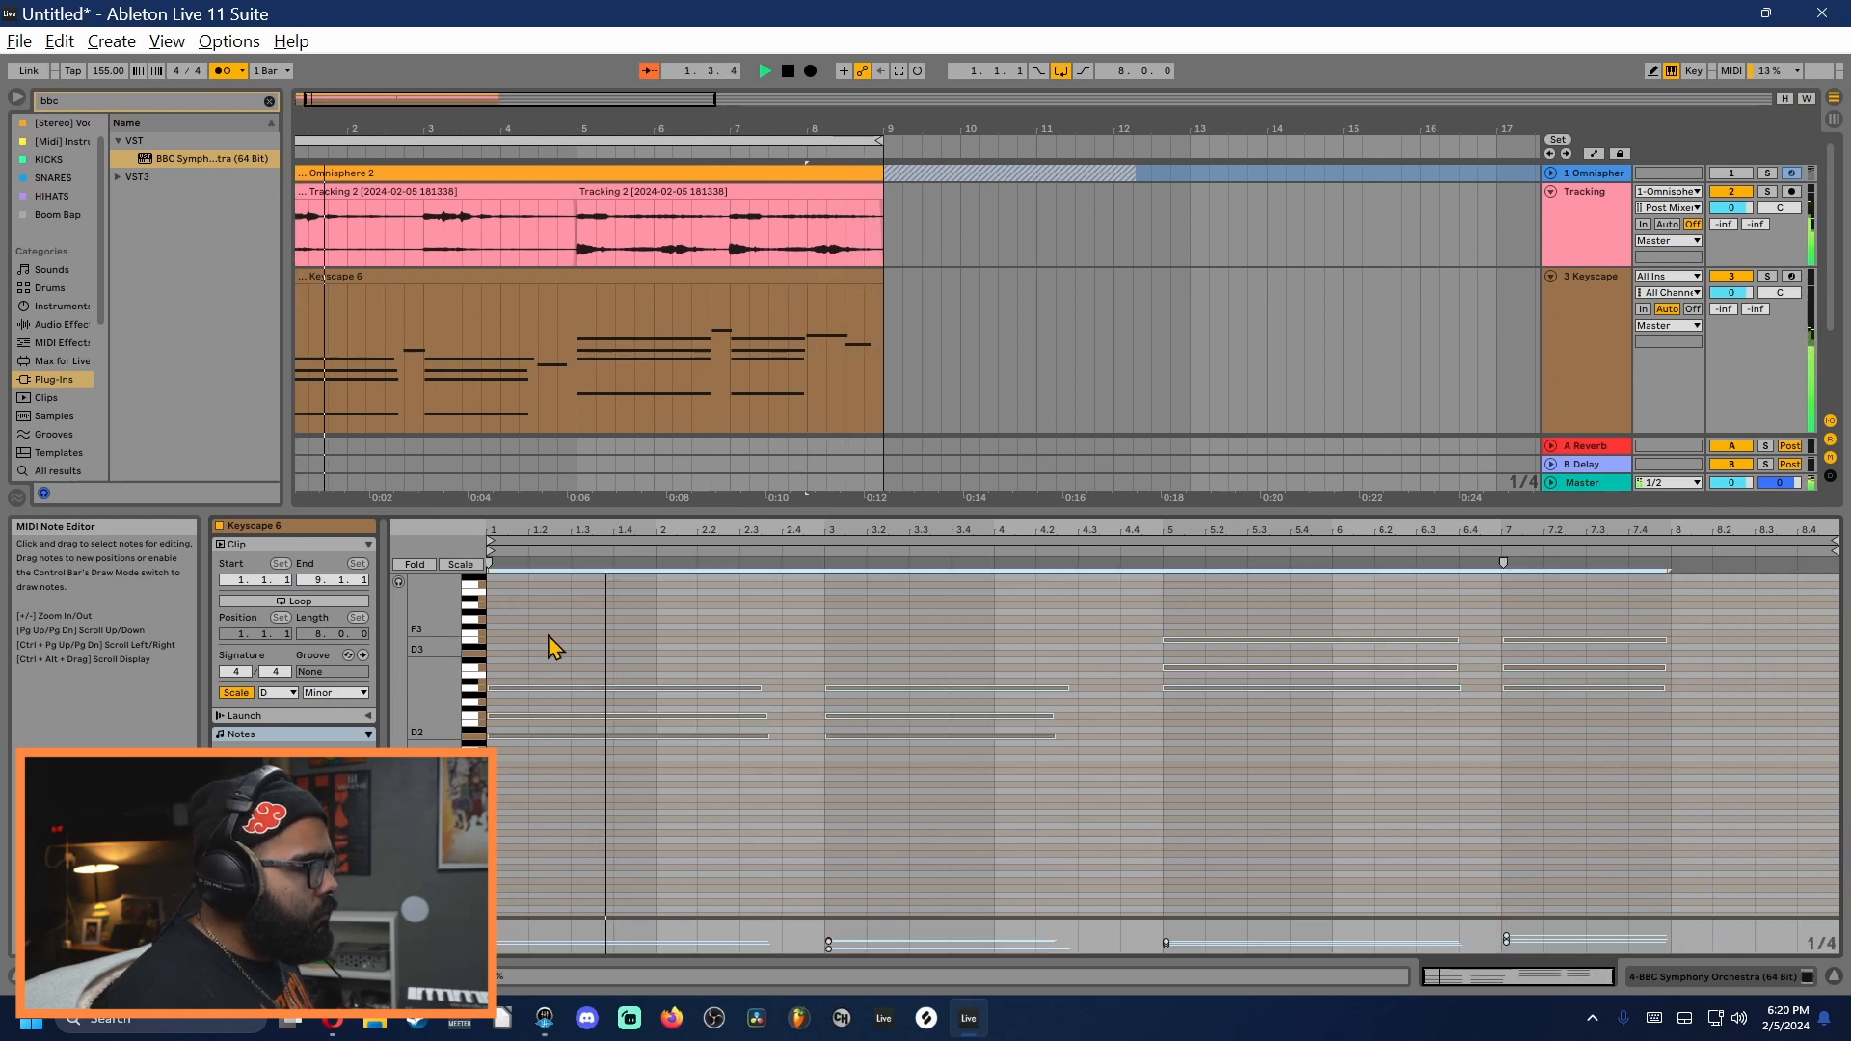
{"action": "key", "text": "shift+Up"}
{"action": "key", "text": "shift+Up"}
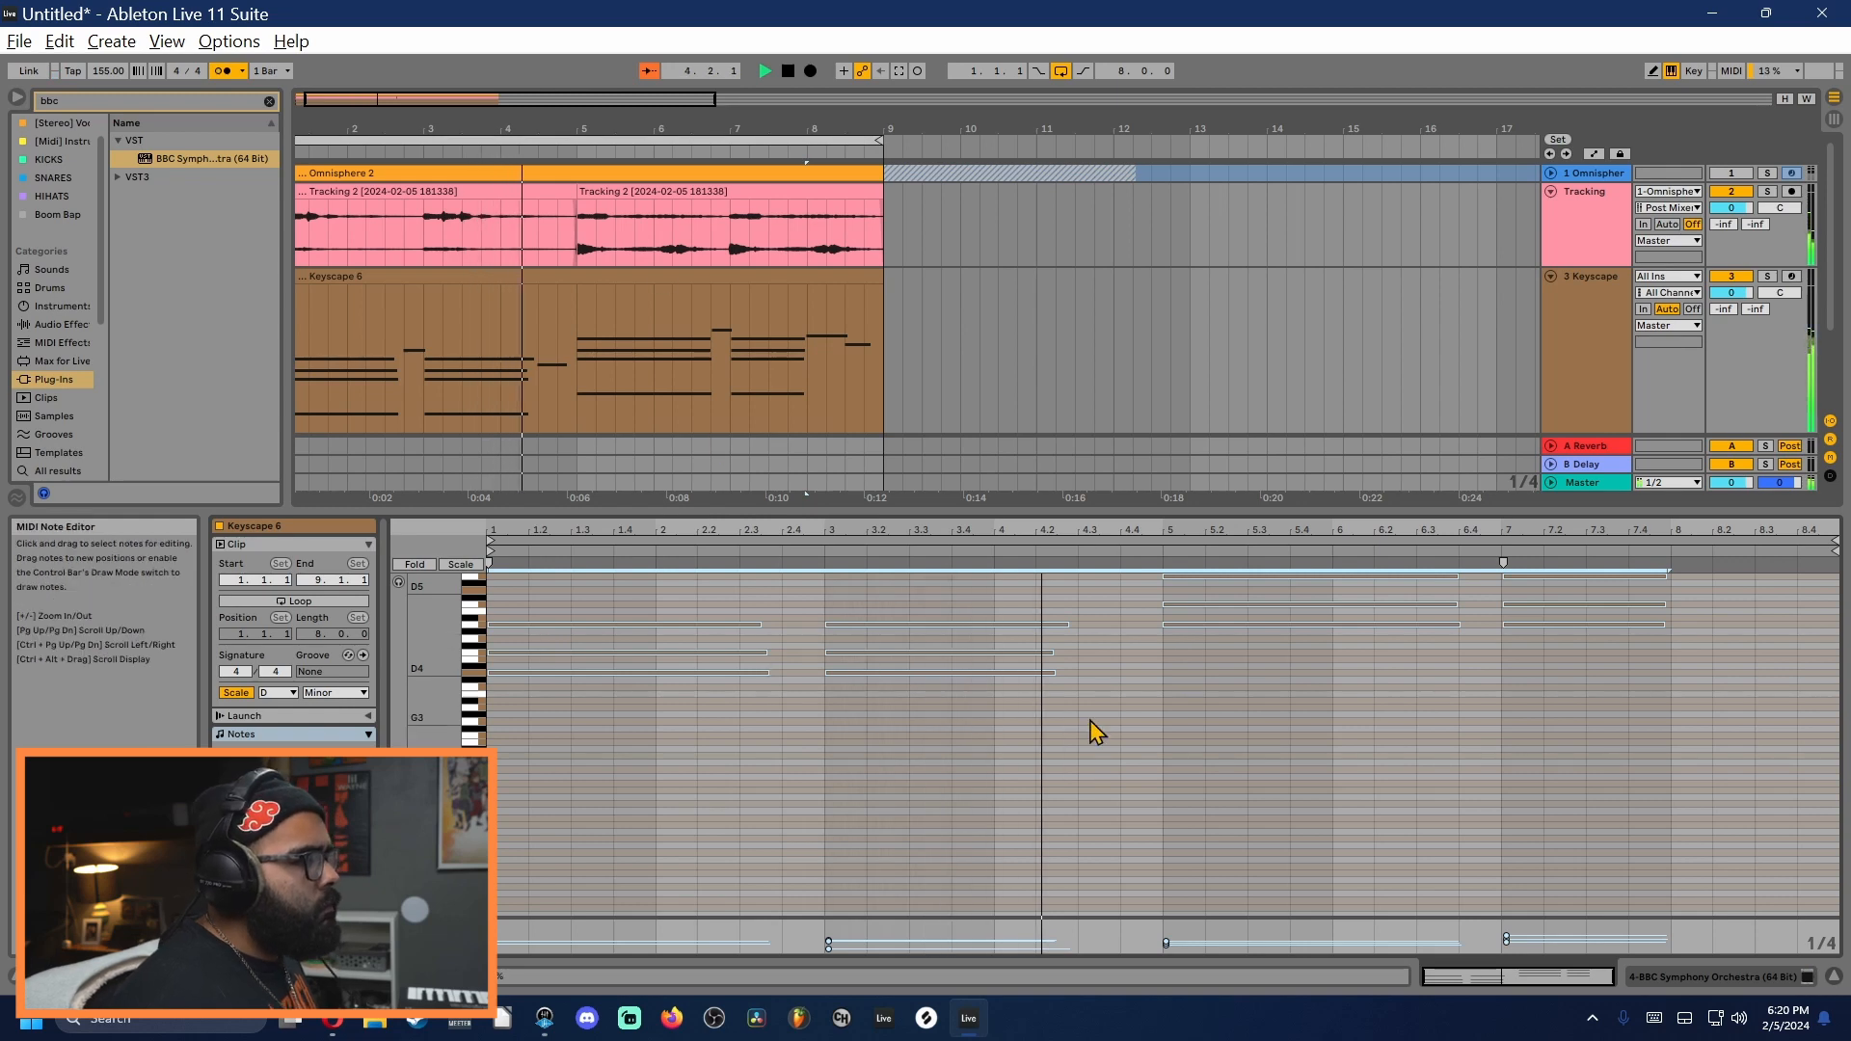
{"action": "scroll", "coordinate": [1095, 732], "scroll_direction": "up", "scroll_amount": 3}
{"action": "scroll", "coordinate": [738, 359], "scroll_direction": "down", "scroll_amount": 2}
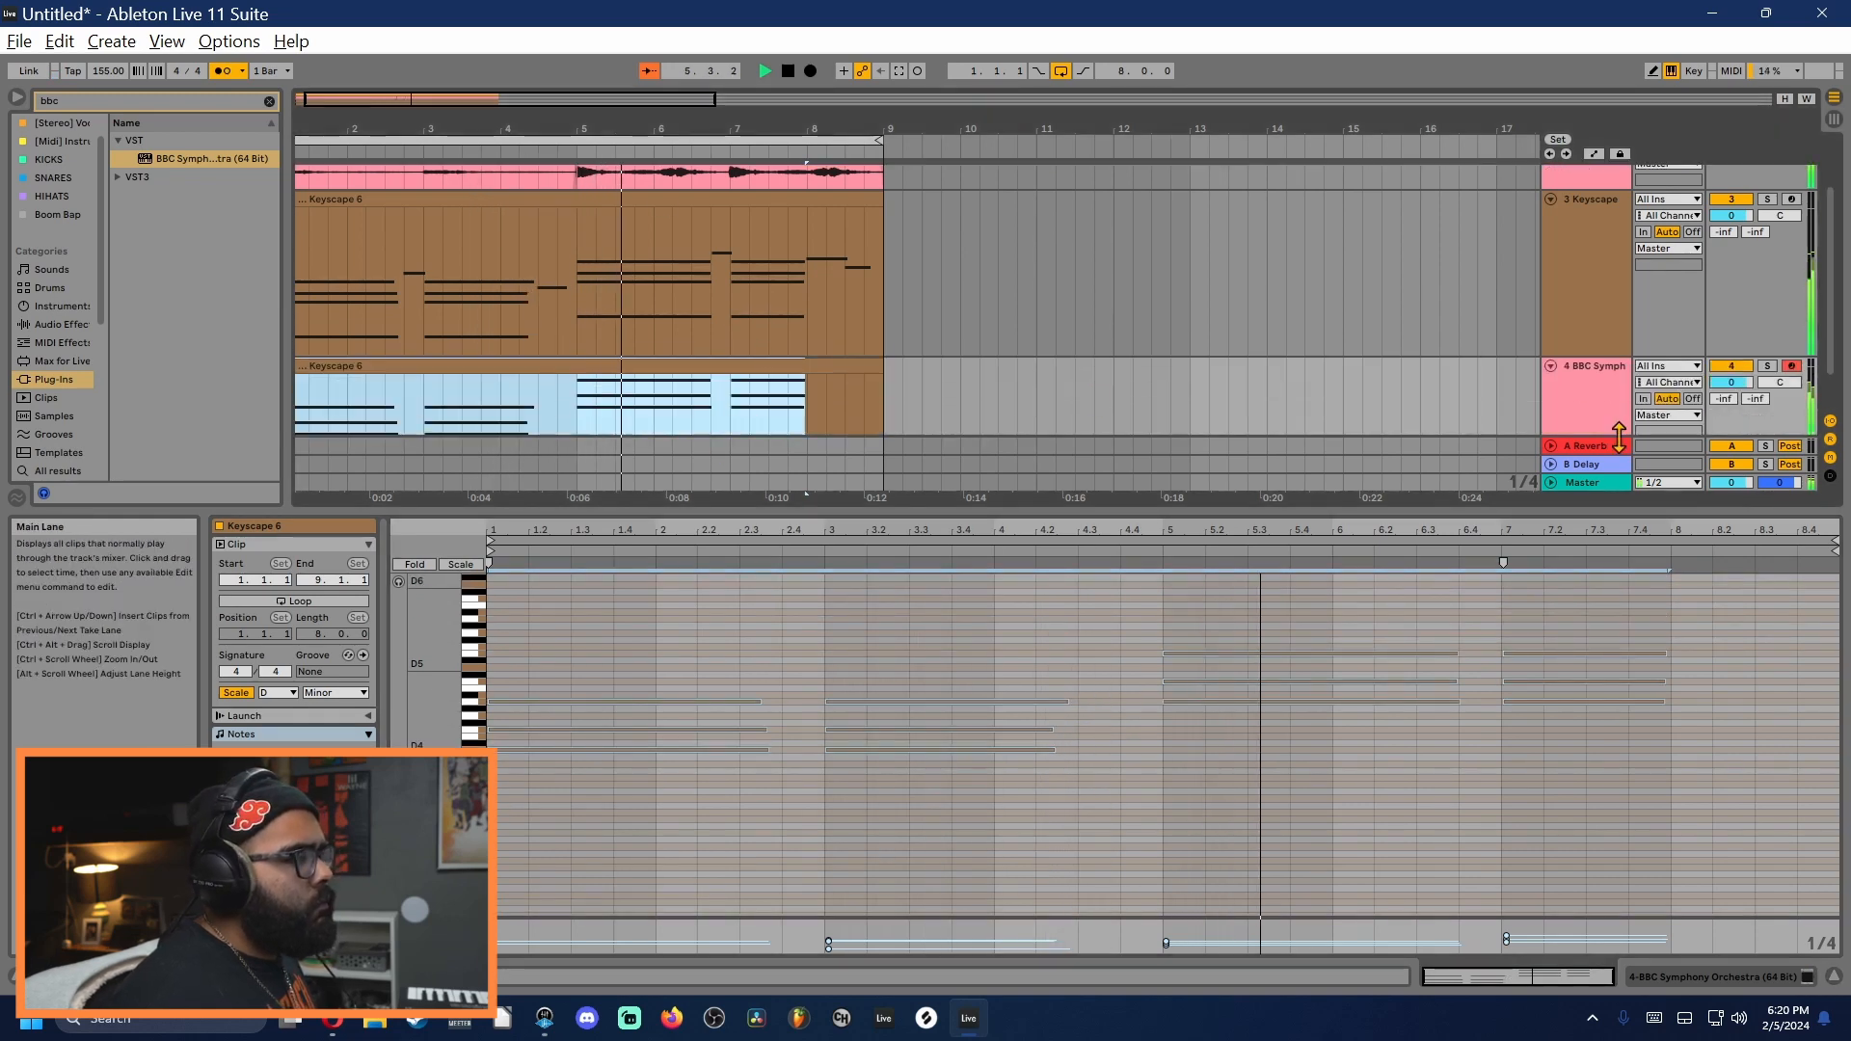
{"action": "left_click_drag", "start_coordinate": [1731, 382], "coordinate": [1731, 411]}
{"action": "left_click_drag", "start_coordinate": [1761, 629], "coordinate": [1657, 745]}
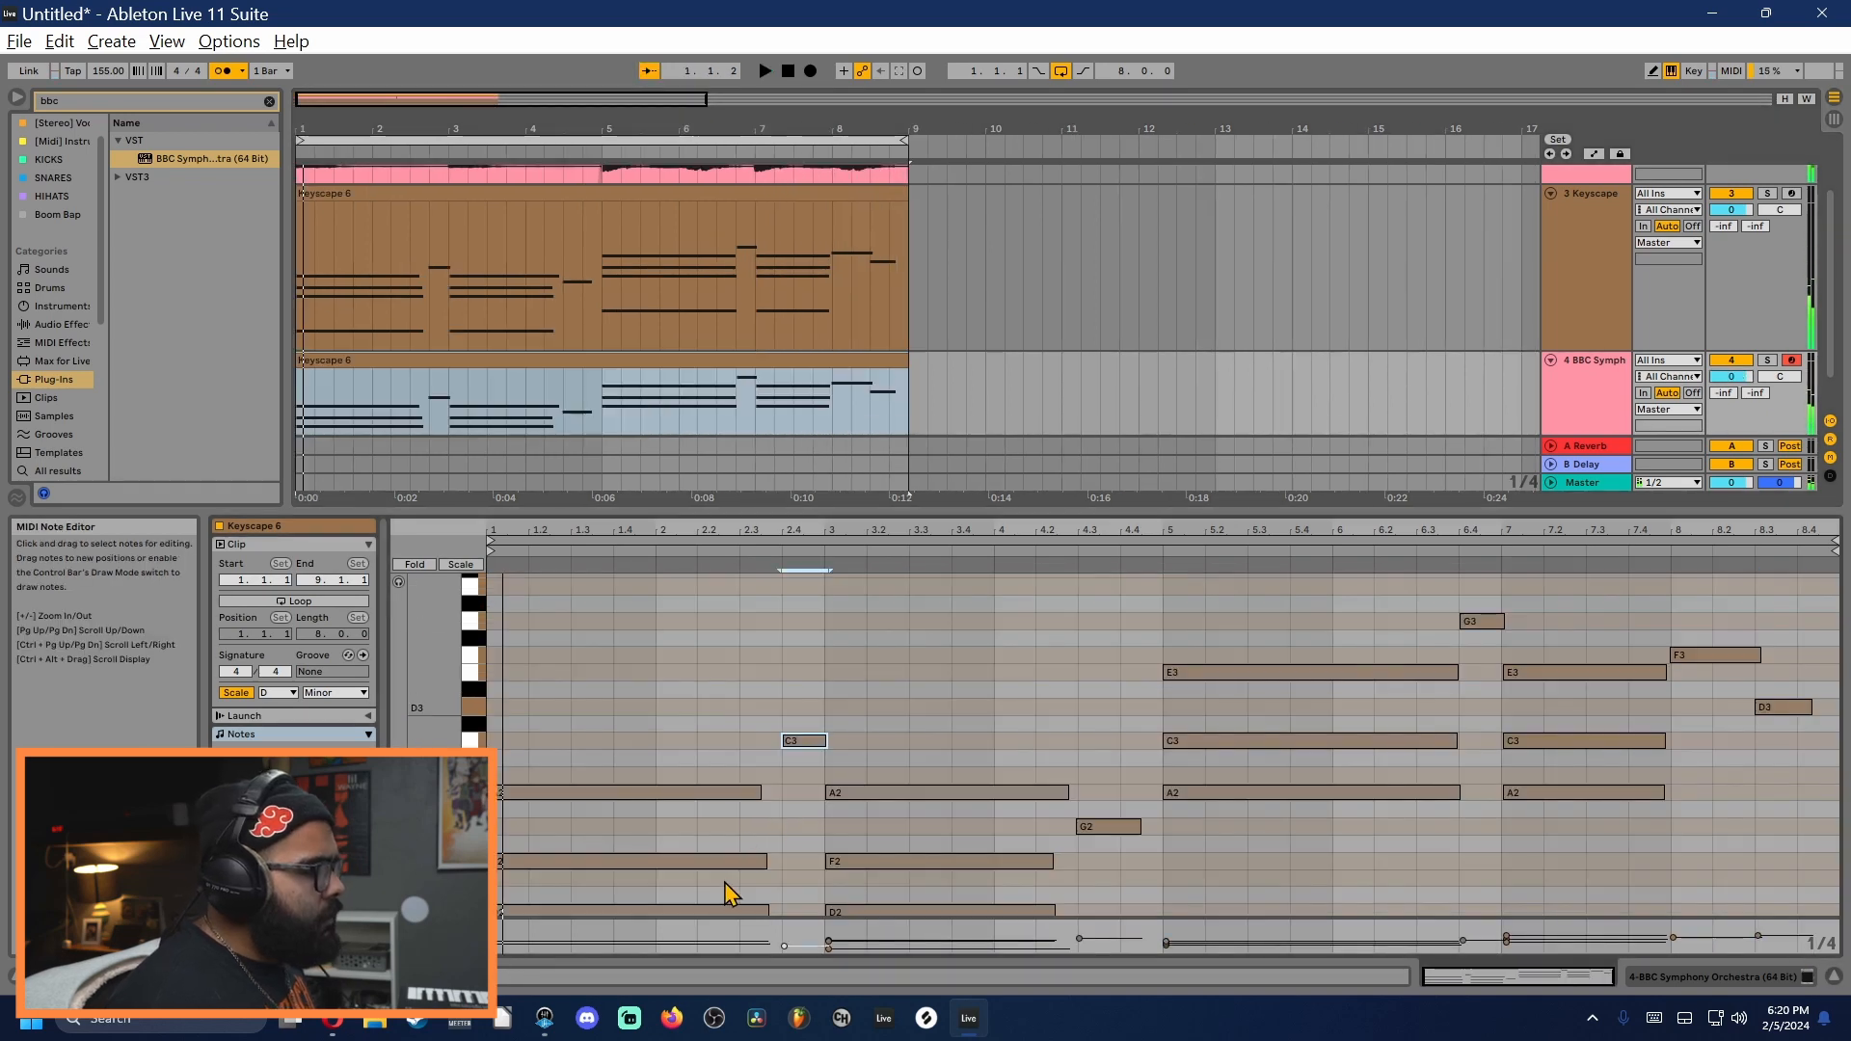
Step: Delete the F2 and D2 chord notes in the first half of the strings clip, keeping A2 and the melody notes
{"action": "mouse_move", "coordinate": [781, 825]}
{"action": "left_mouse_down"}
{"action": "mouse_move", "coordinate": [620, 984]}
{"action": "mouse_move", "coordinate": [950, 930]}
{"action": "left_mouse_up"}
{"action": "key", "text": "Delete"}
{"action": "key", "text": "Delete"}
{"action": "left_click", "coordinate": [893, 880]}
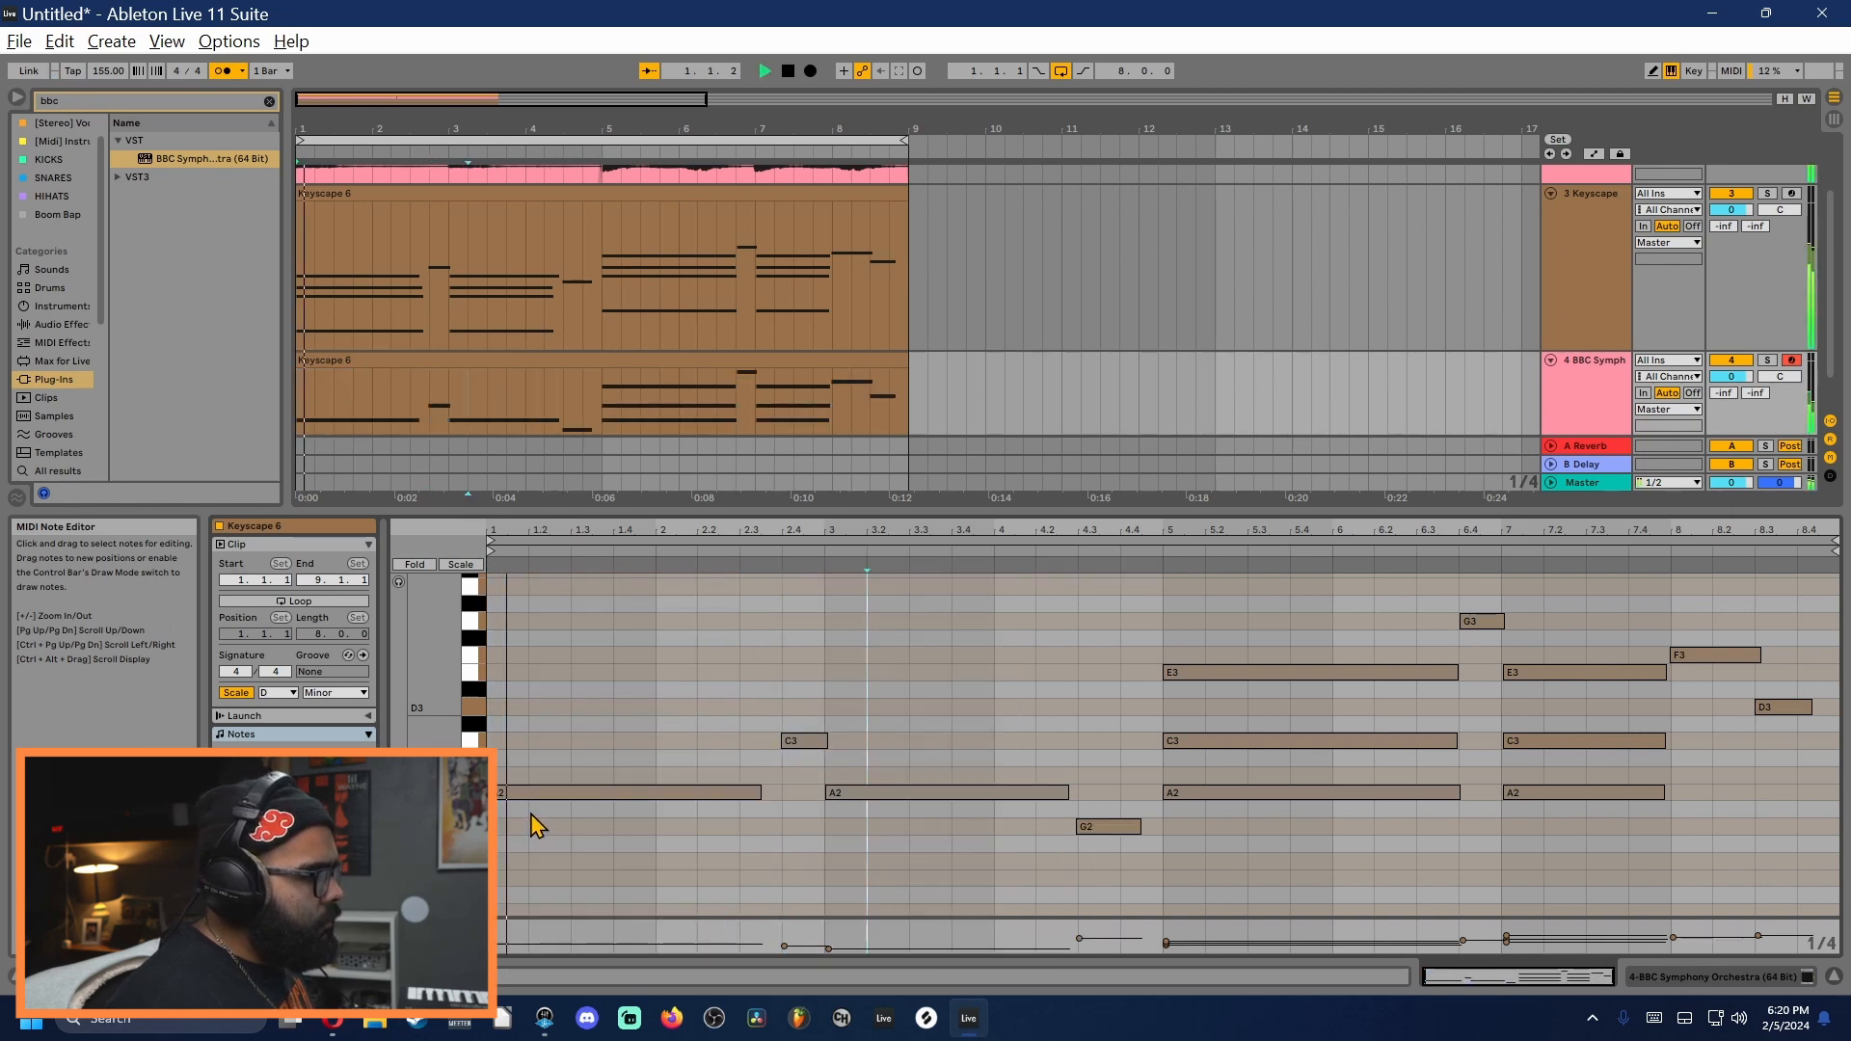
Step: Delete the C3 and A2 notes from the bar 5 and bar 7 chords in the strings clip, keeping E3 and the melody notes
{"action": "scroll", "coordinate": [812, 829], "scroll_direction": "down", "scroll_amount": 3}
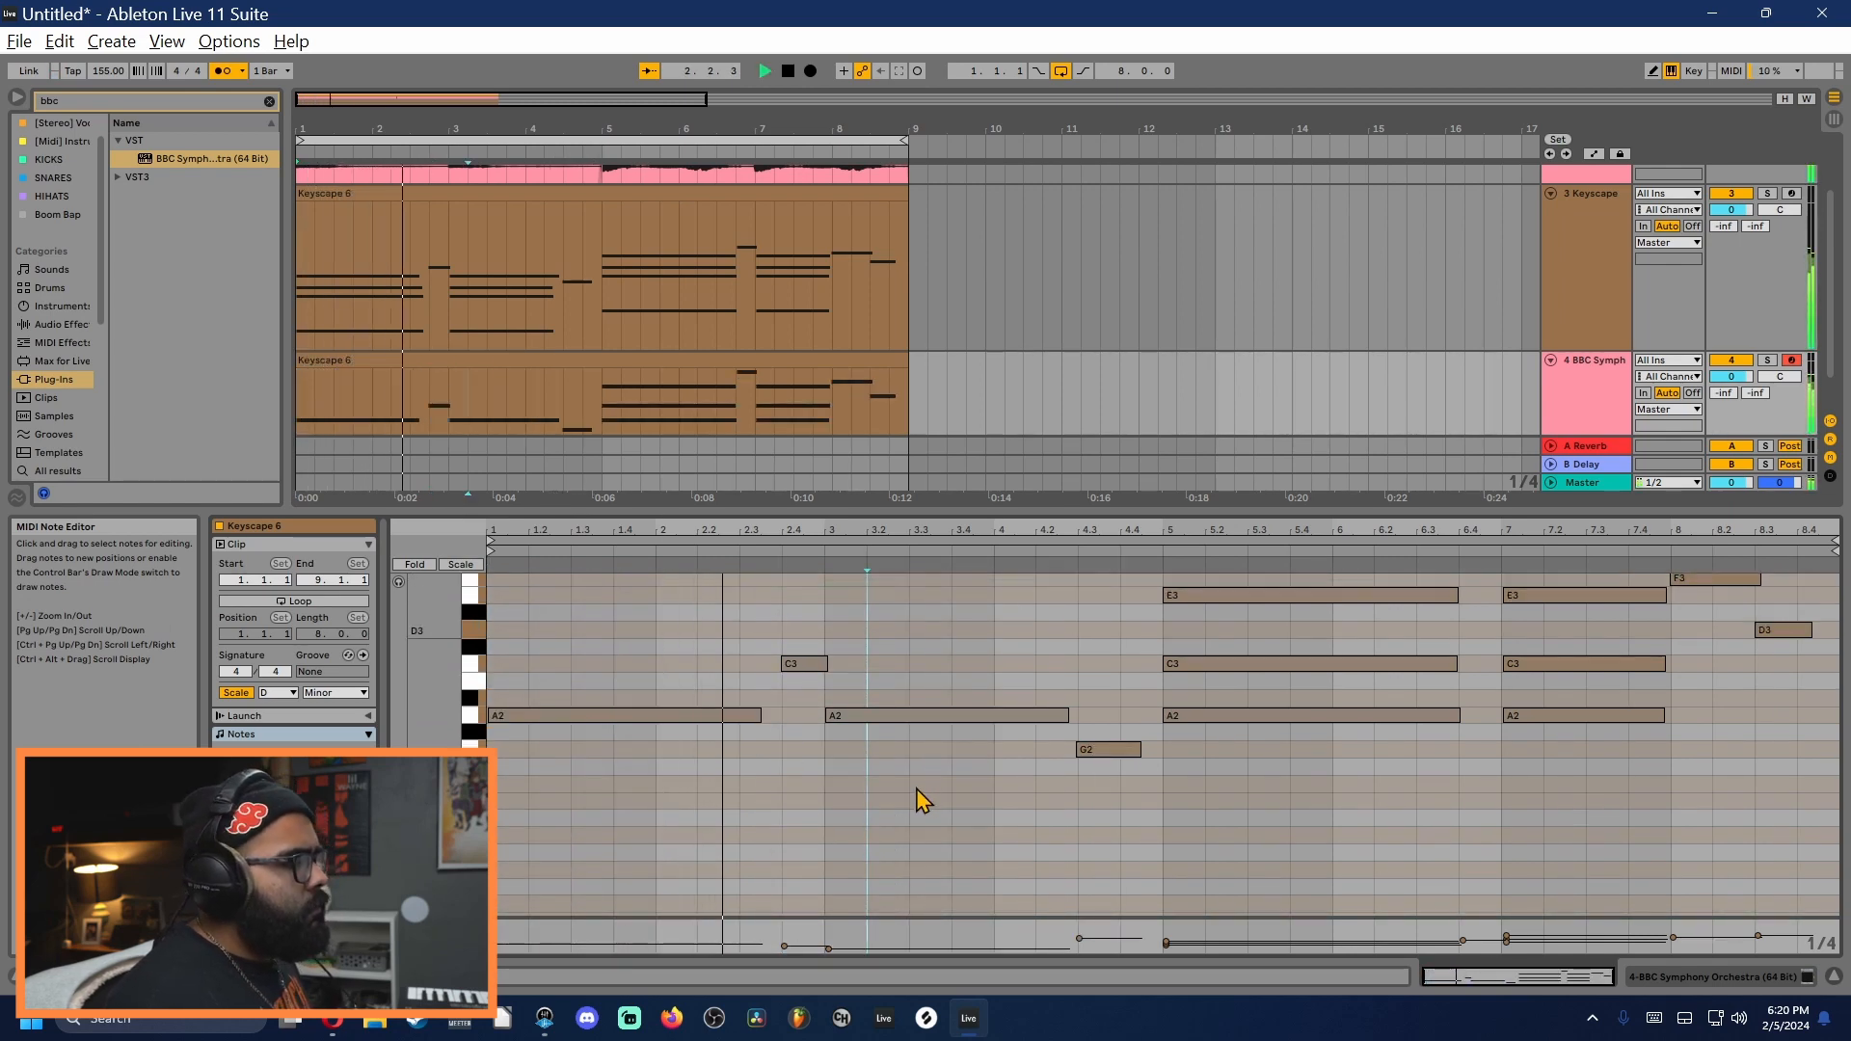
{"action": "scroll", "coordinate": [1157, 819], "scroll_direction": "up", "scroll_amount": 2}
{"action": "left_click_drag", "start_coordinate": [1195, 830], "coordinate": [1261, 714]}
{"action": "key", "text": "Delete"}
{"action": "scroll", "coordinate": [1475, 735], "scroll_direction": "up", "scroll_amount": 2}
{"action": "left_click_drag", "start_coordinate": [1479, 753], "coordinate": [1747, 910]}
{"action": "key", "text": "Delete"}
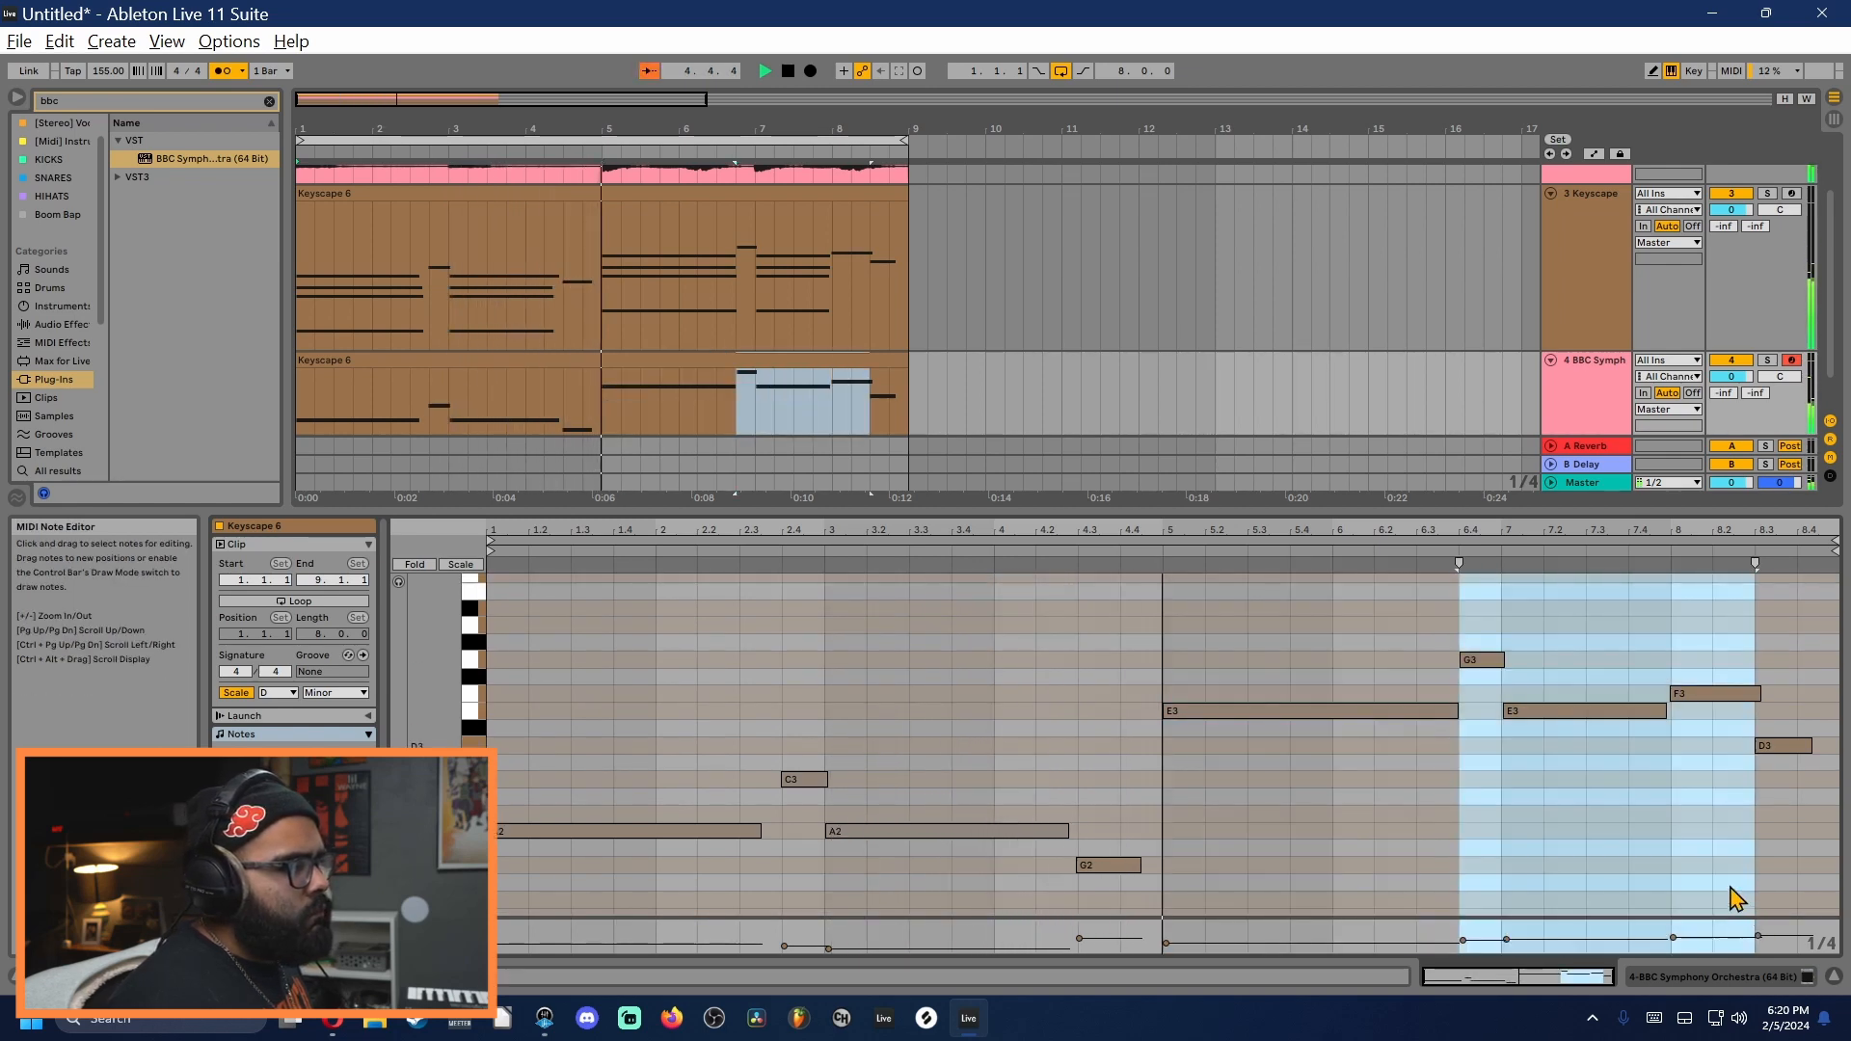
Step: Transpose all the remaining notes of the strings clip up two octaves
{"action": "left_click", "coordinate": [958, 797]}
{"action": "key", "text": "ctrl+a"}
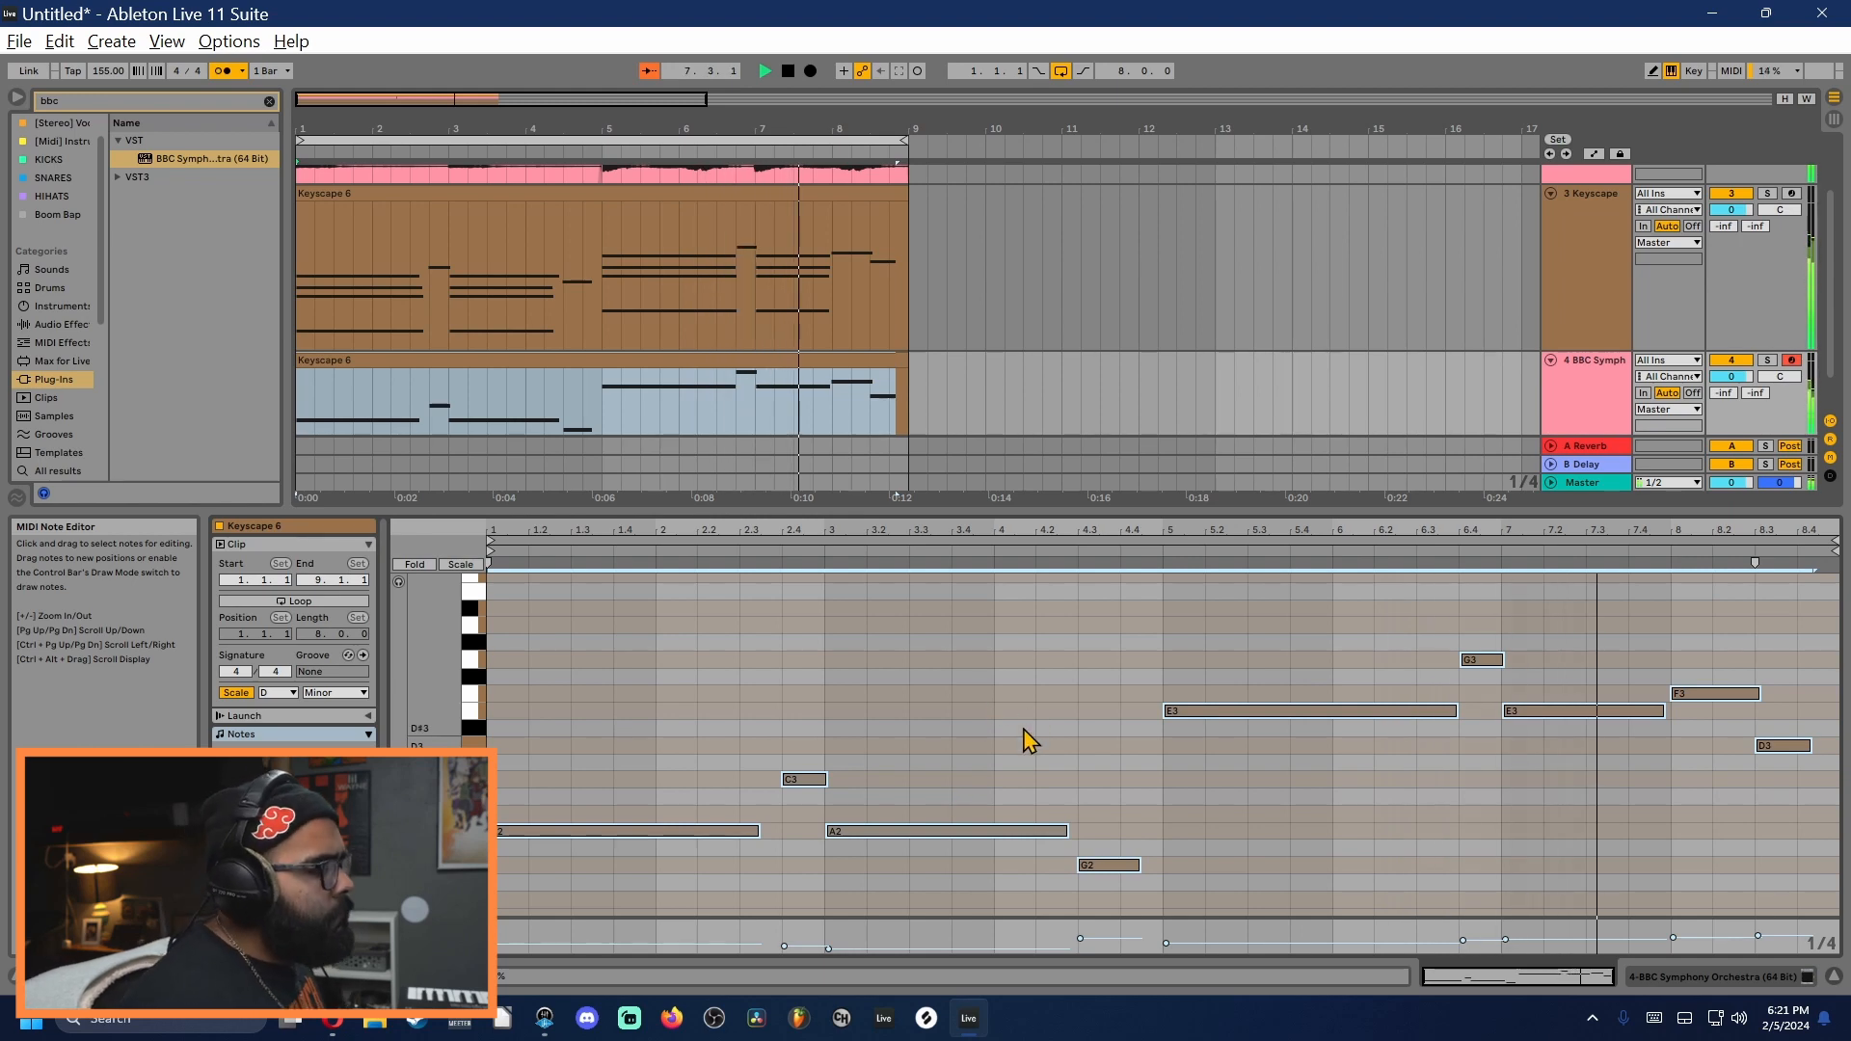
{"action": "key", "text": "shift+Up"}
{"action": "key", "text": "shift+Up"}
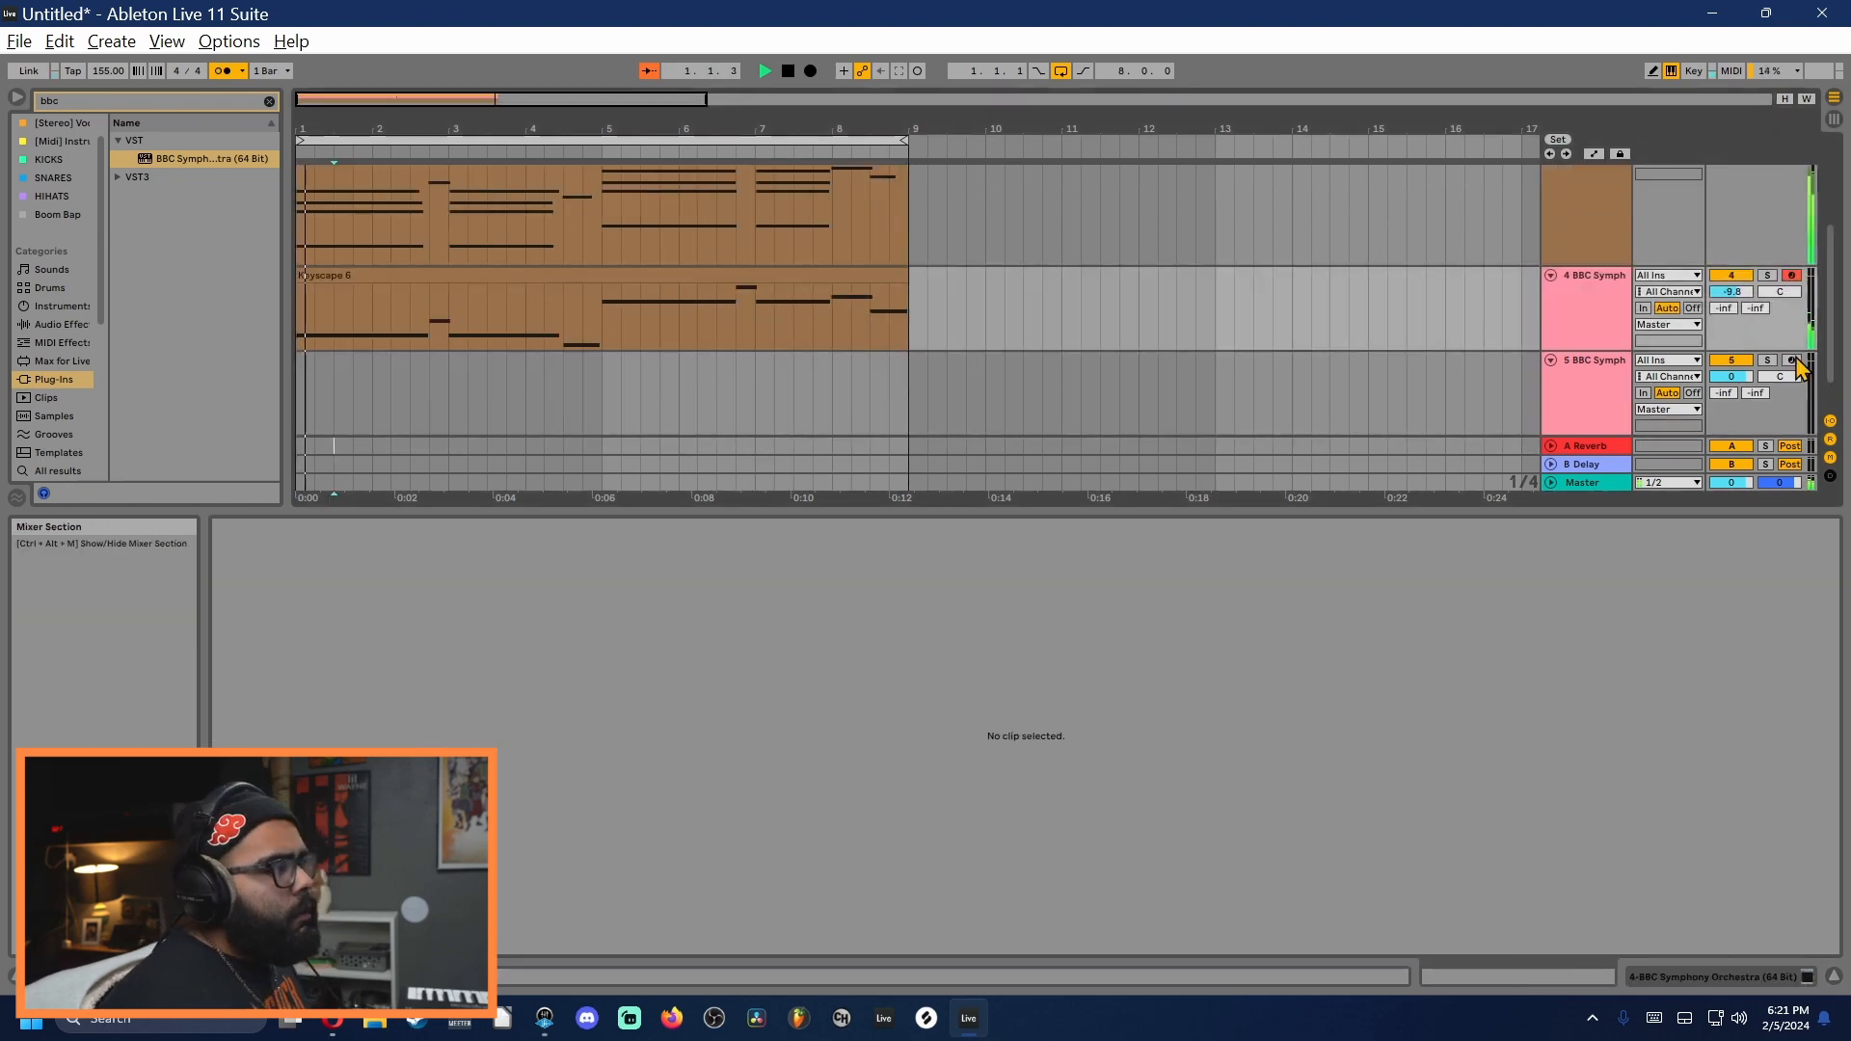
Step: Arm the second BBC Symphony Orchestra track and set its instrument to Brass: Trumpets a3 with the Staccatissimo articulation
{"action": "left_click", "coordinate": [1791, 360]}
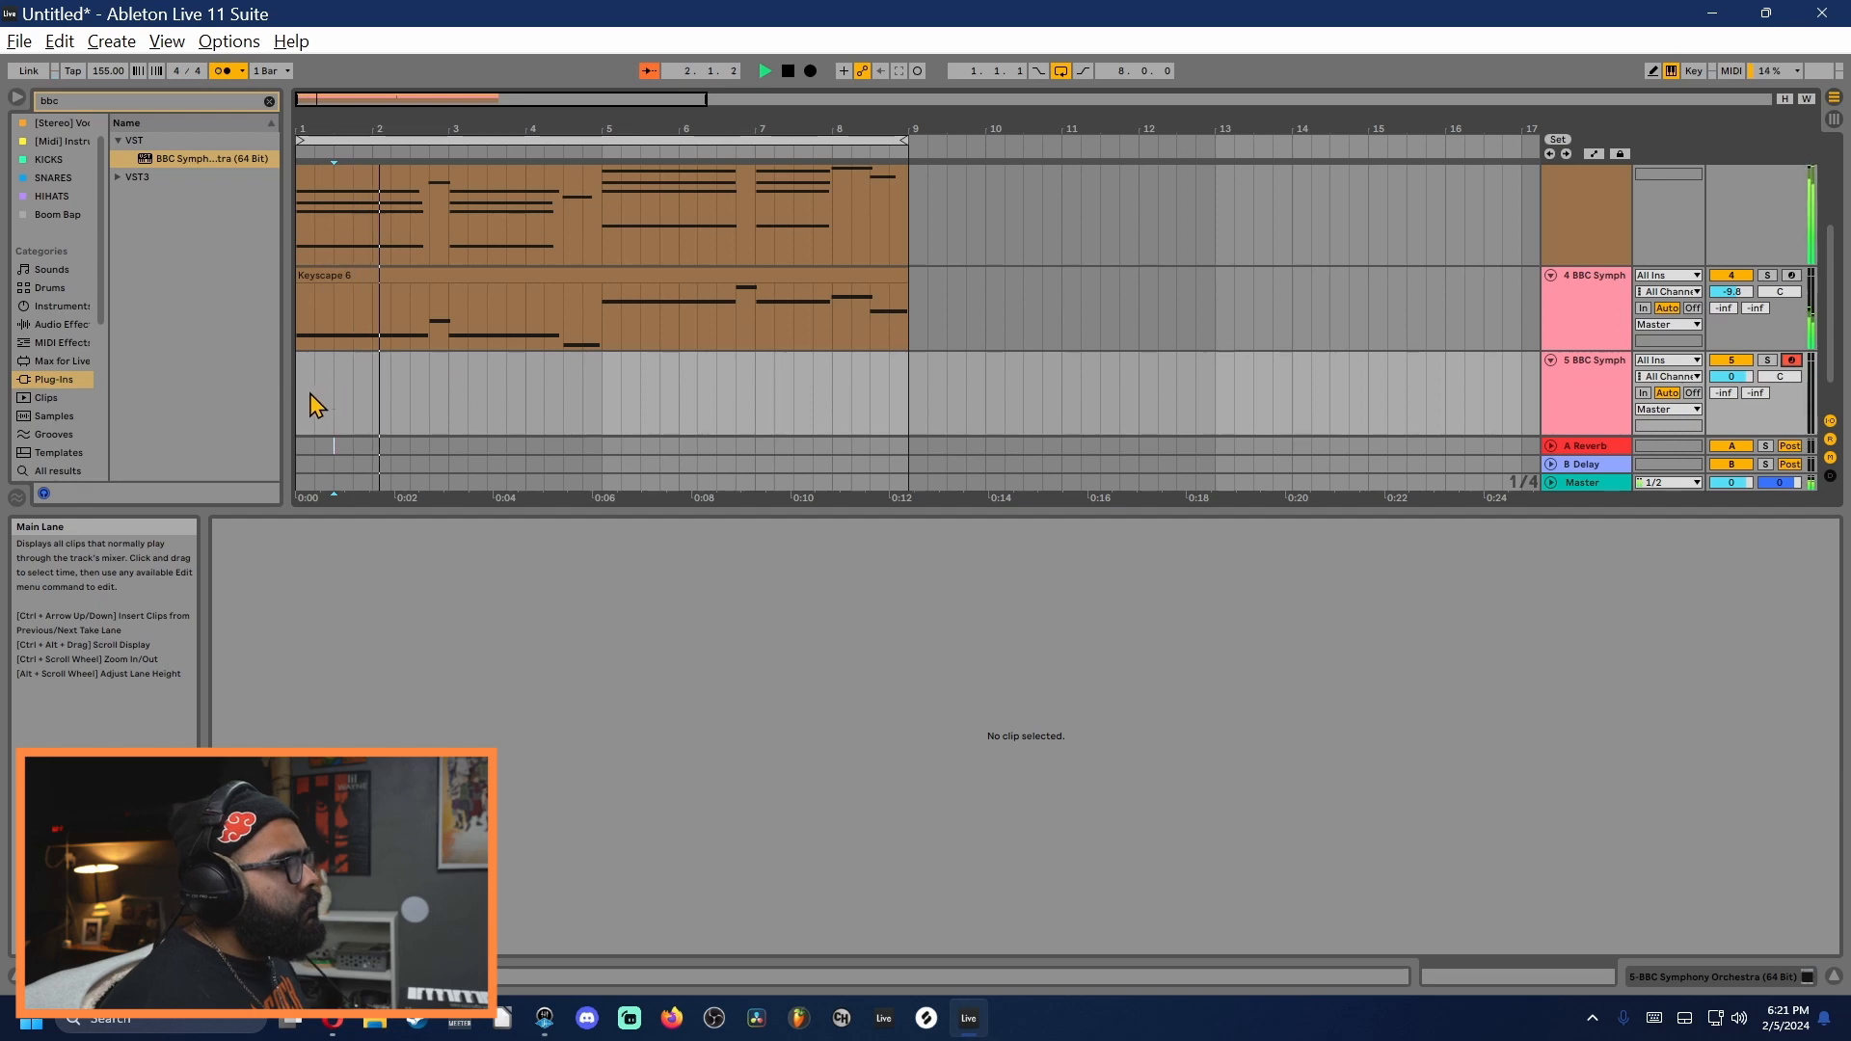
{"action": "key", "text": "shift+Tab"}
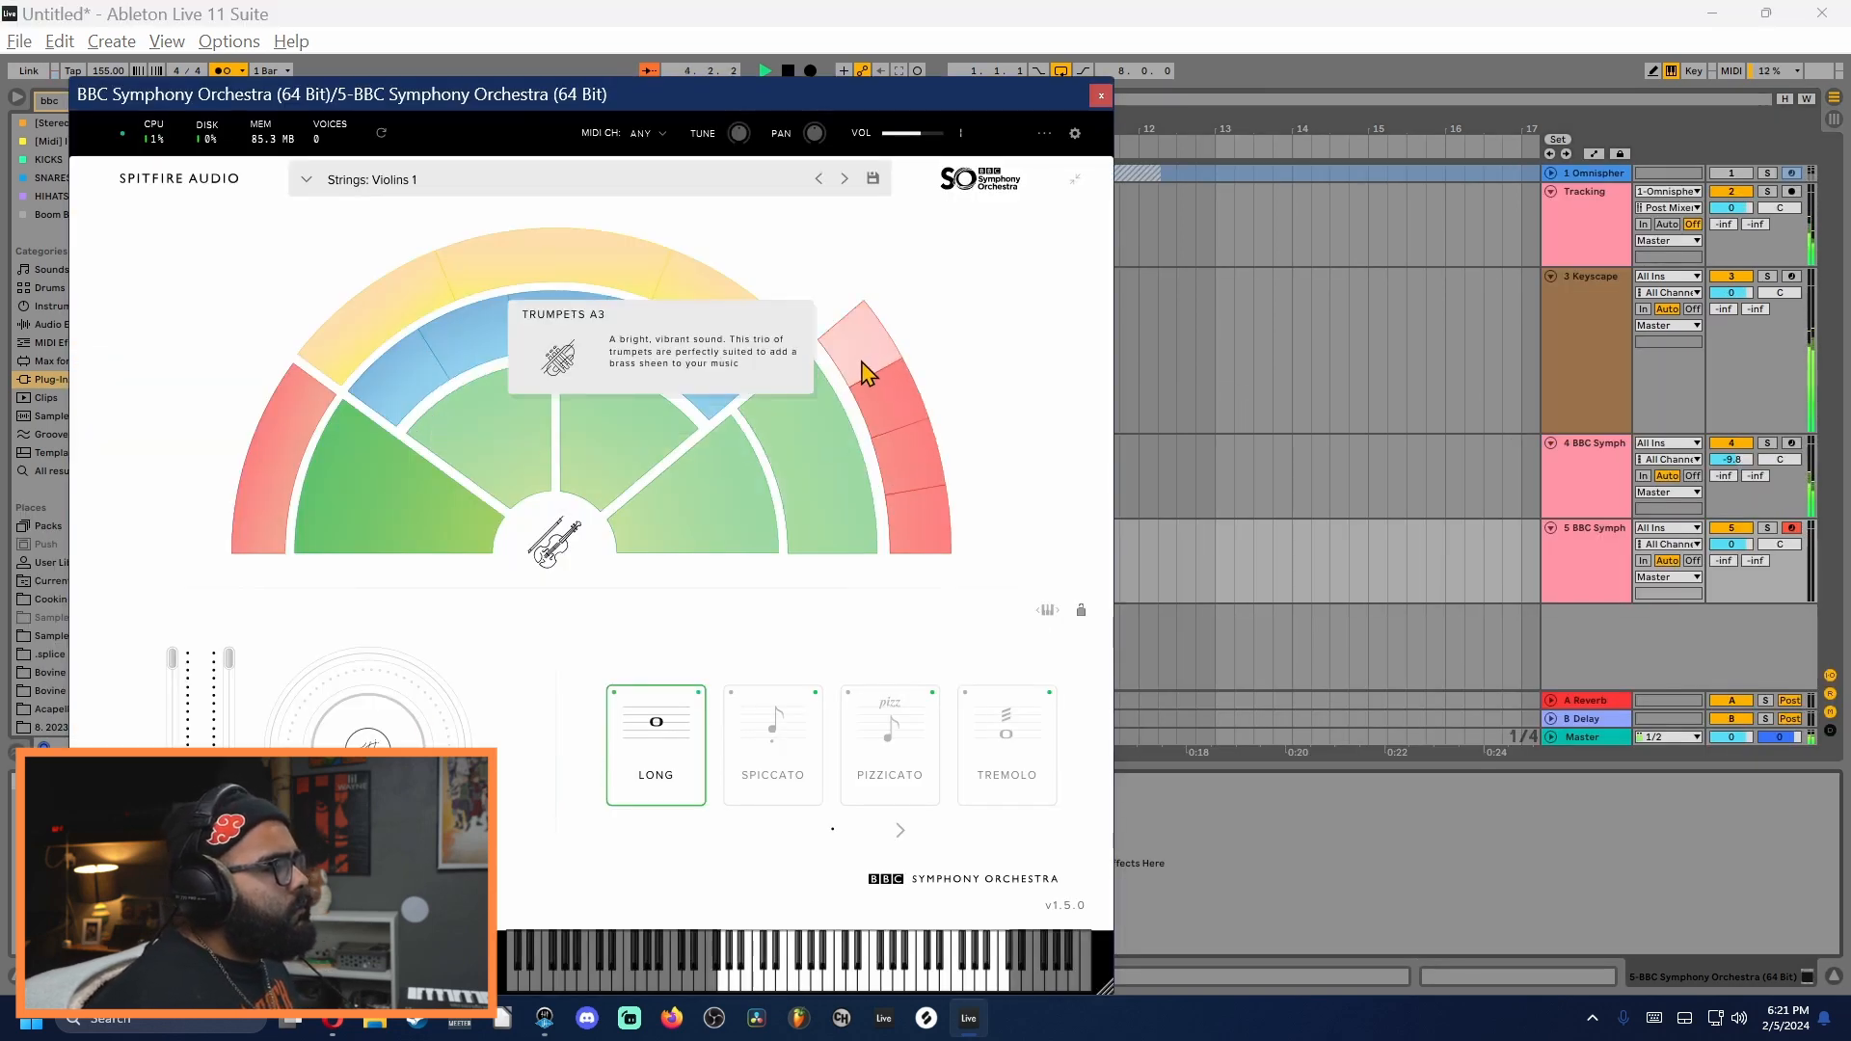
{"action": "left_click", "coordinate": [862, 361]}
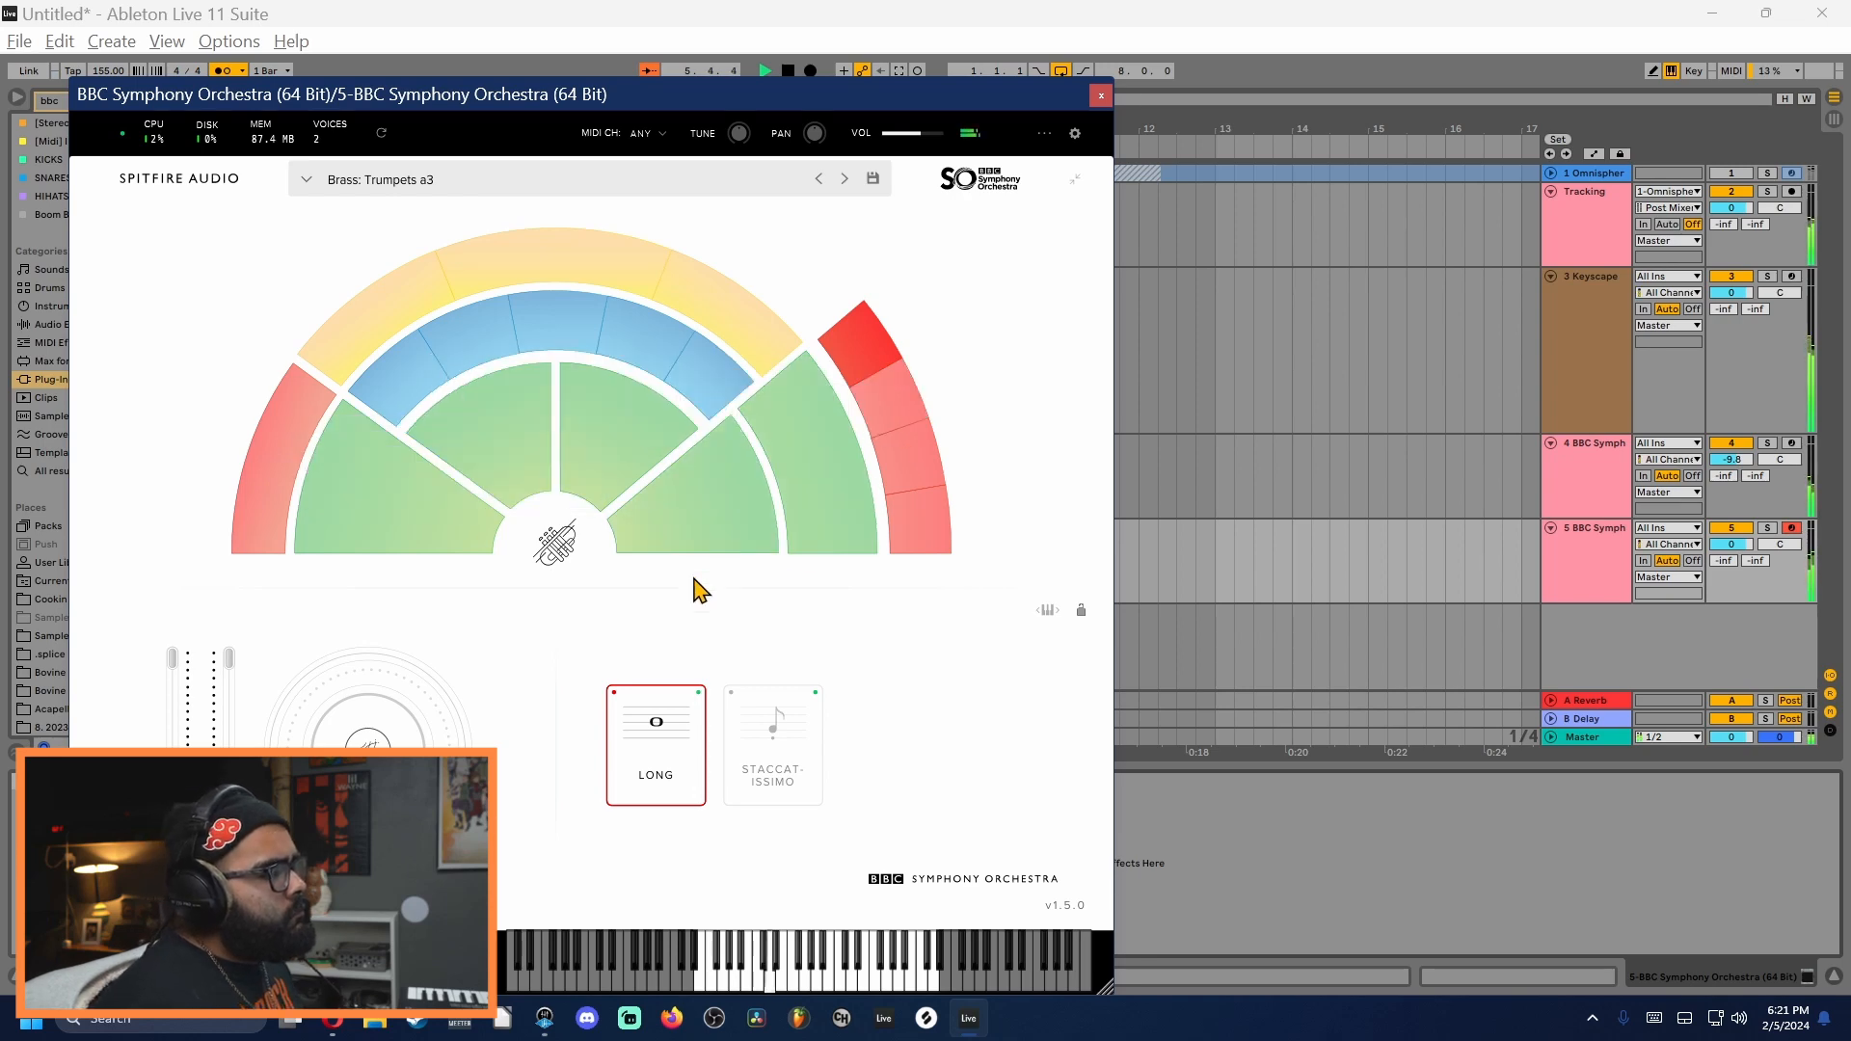
{"action": "left_click", "coordinate": [799, 777]}
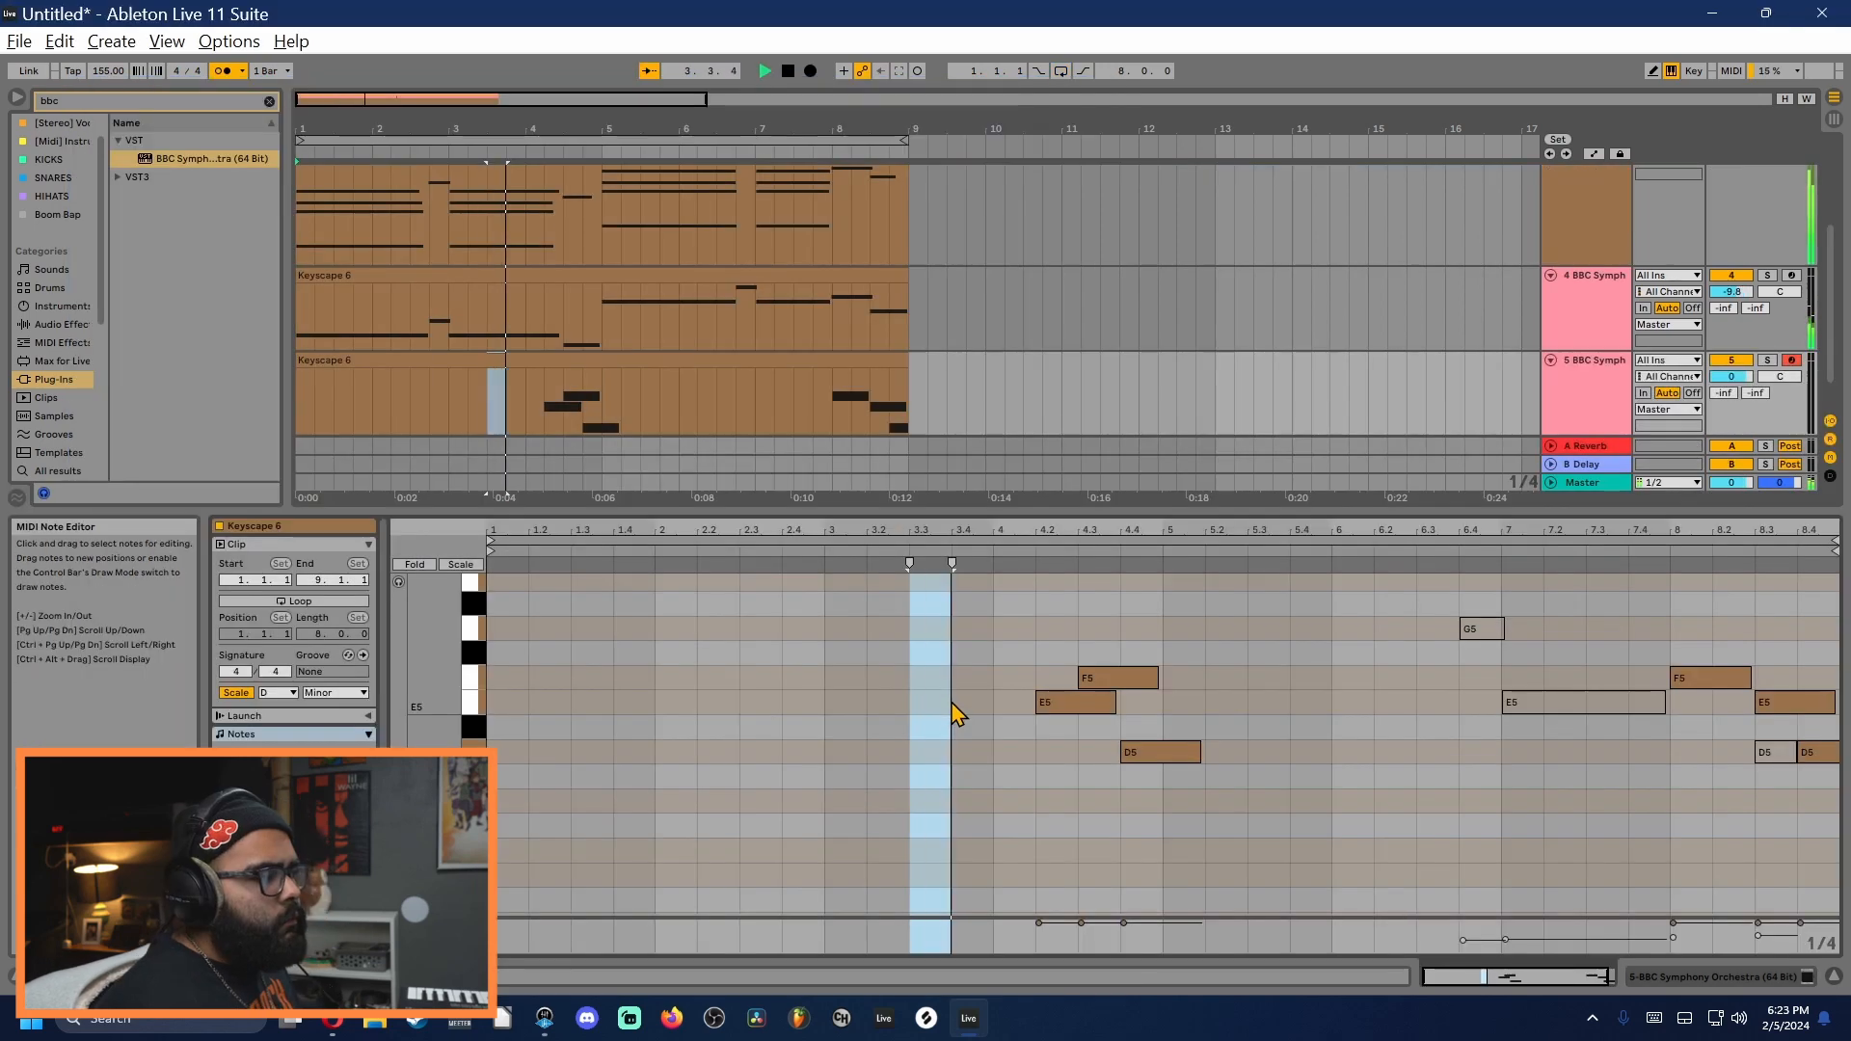
Step: Reduce the velocities of the E5, F5 and D5 notes in bar 4 of the trumpet clip, enlarging the velocity lane for finer adjustment
{"action": "left_click", "coordinate": [993, 711]}
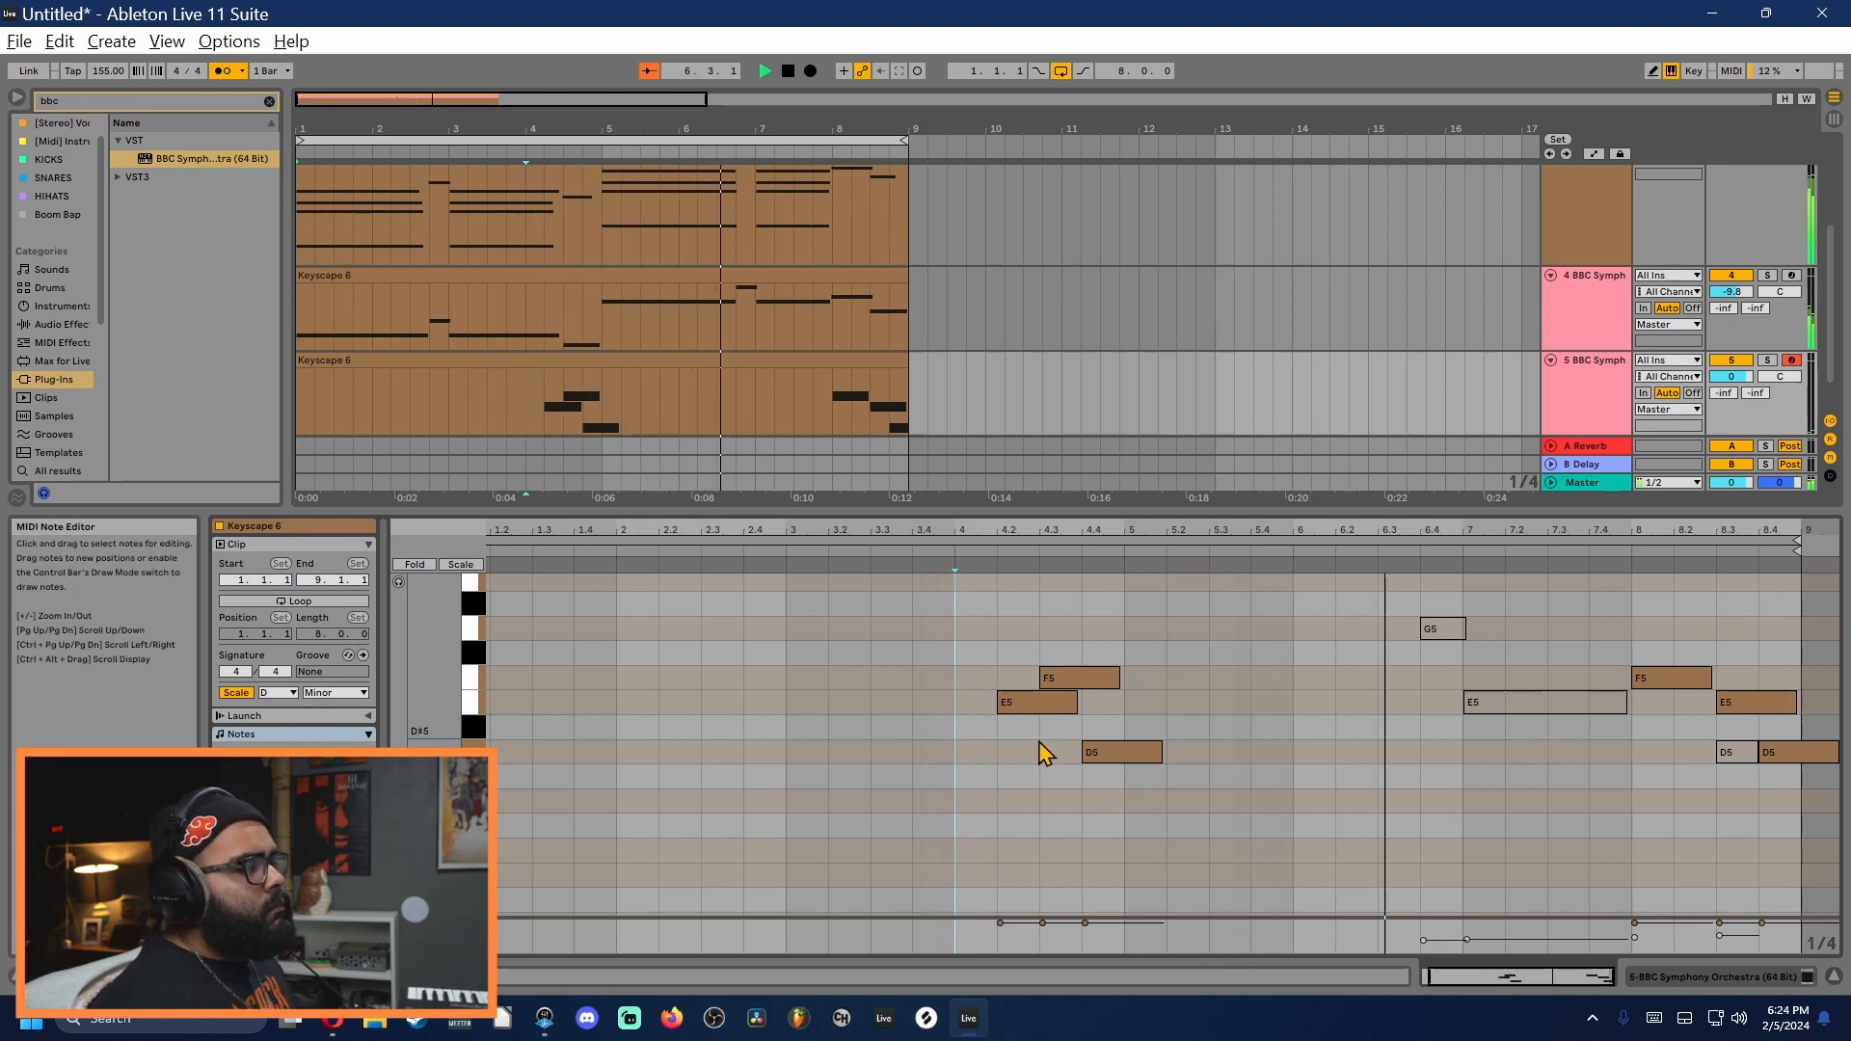
{"action": "left_click", "coordinate": [1001, 922]}
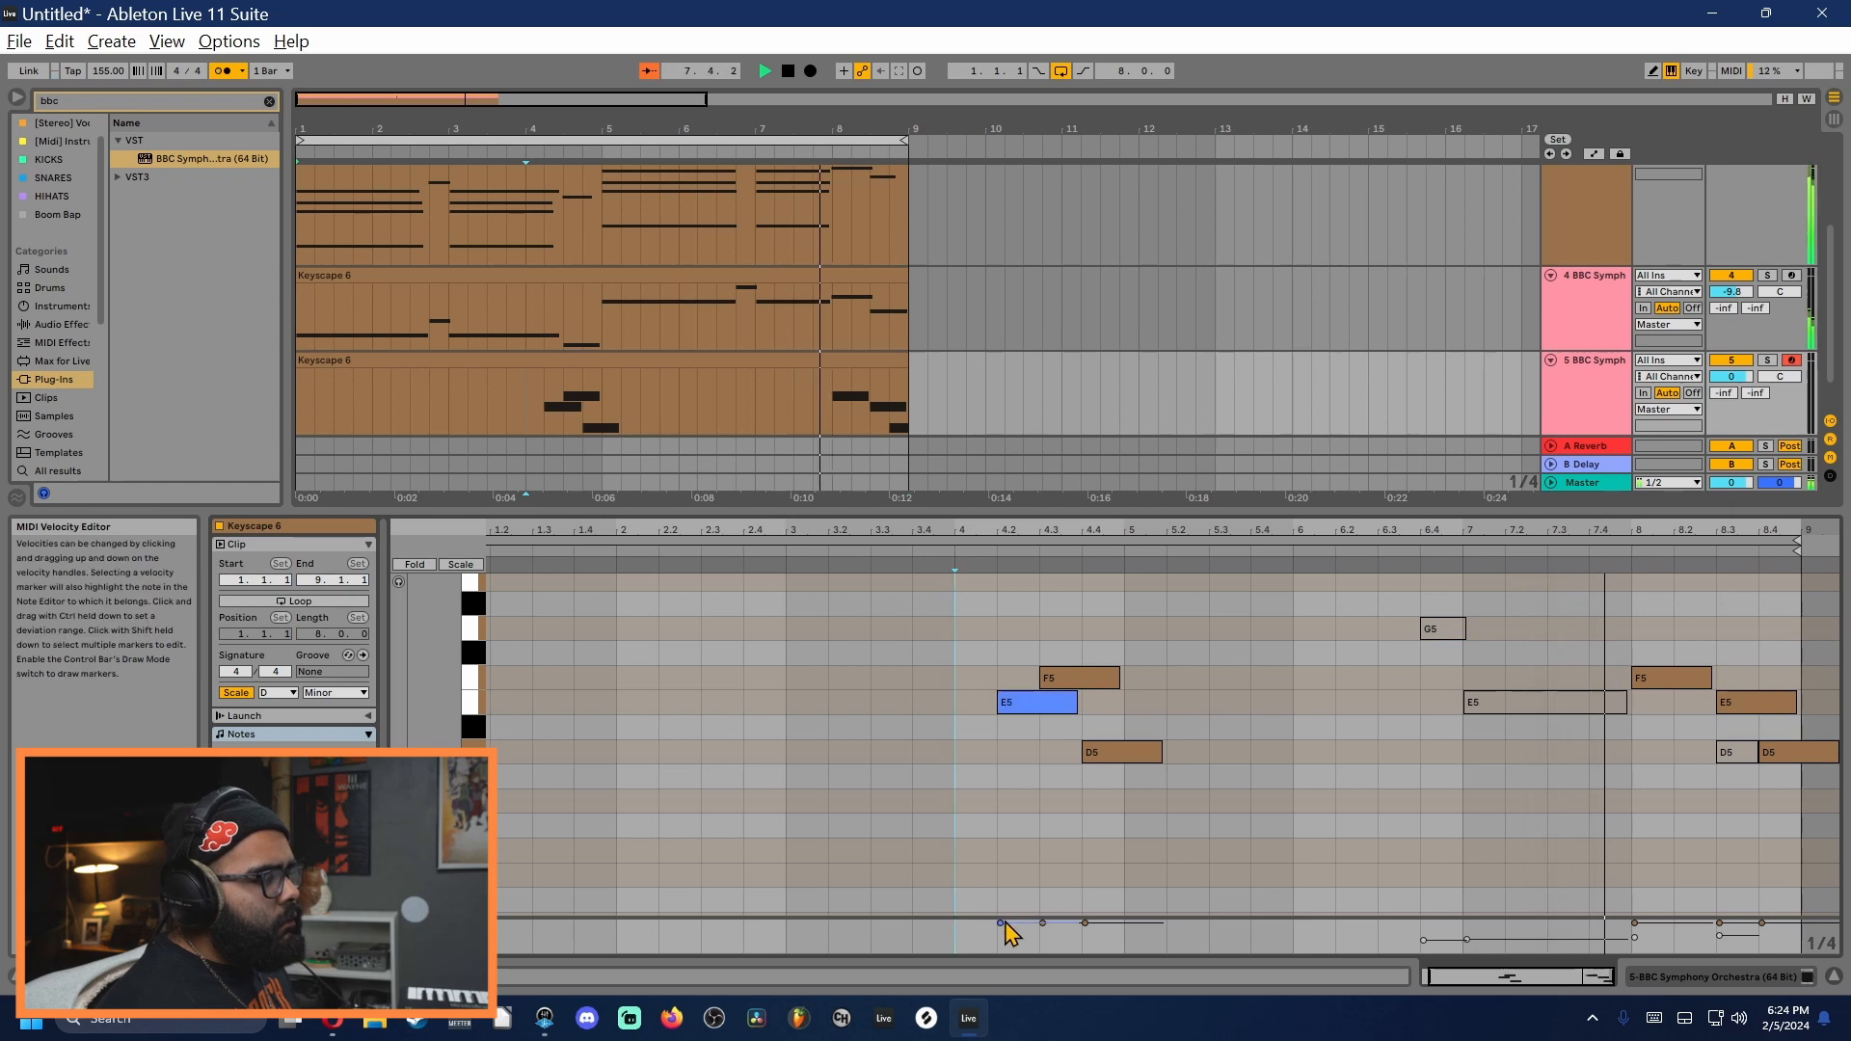
{"action": "left_click_drag", "start_coordinate": [1002, 922], "coordinate": [1103, 950]}
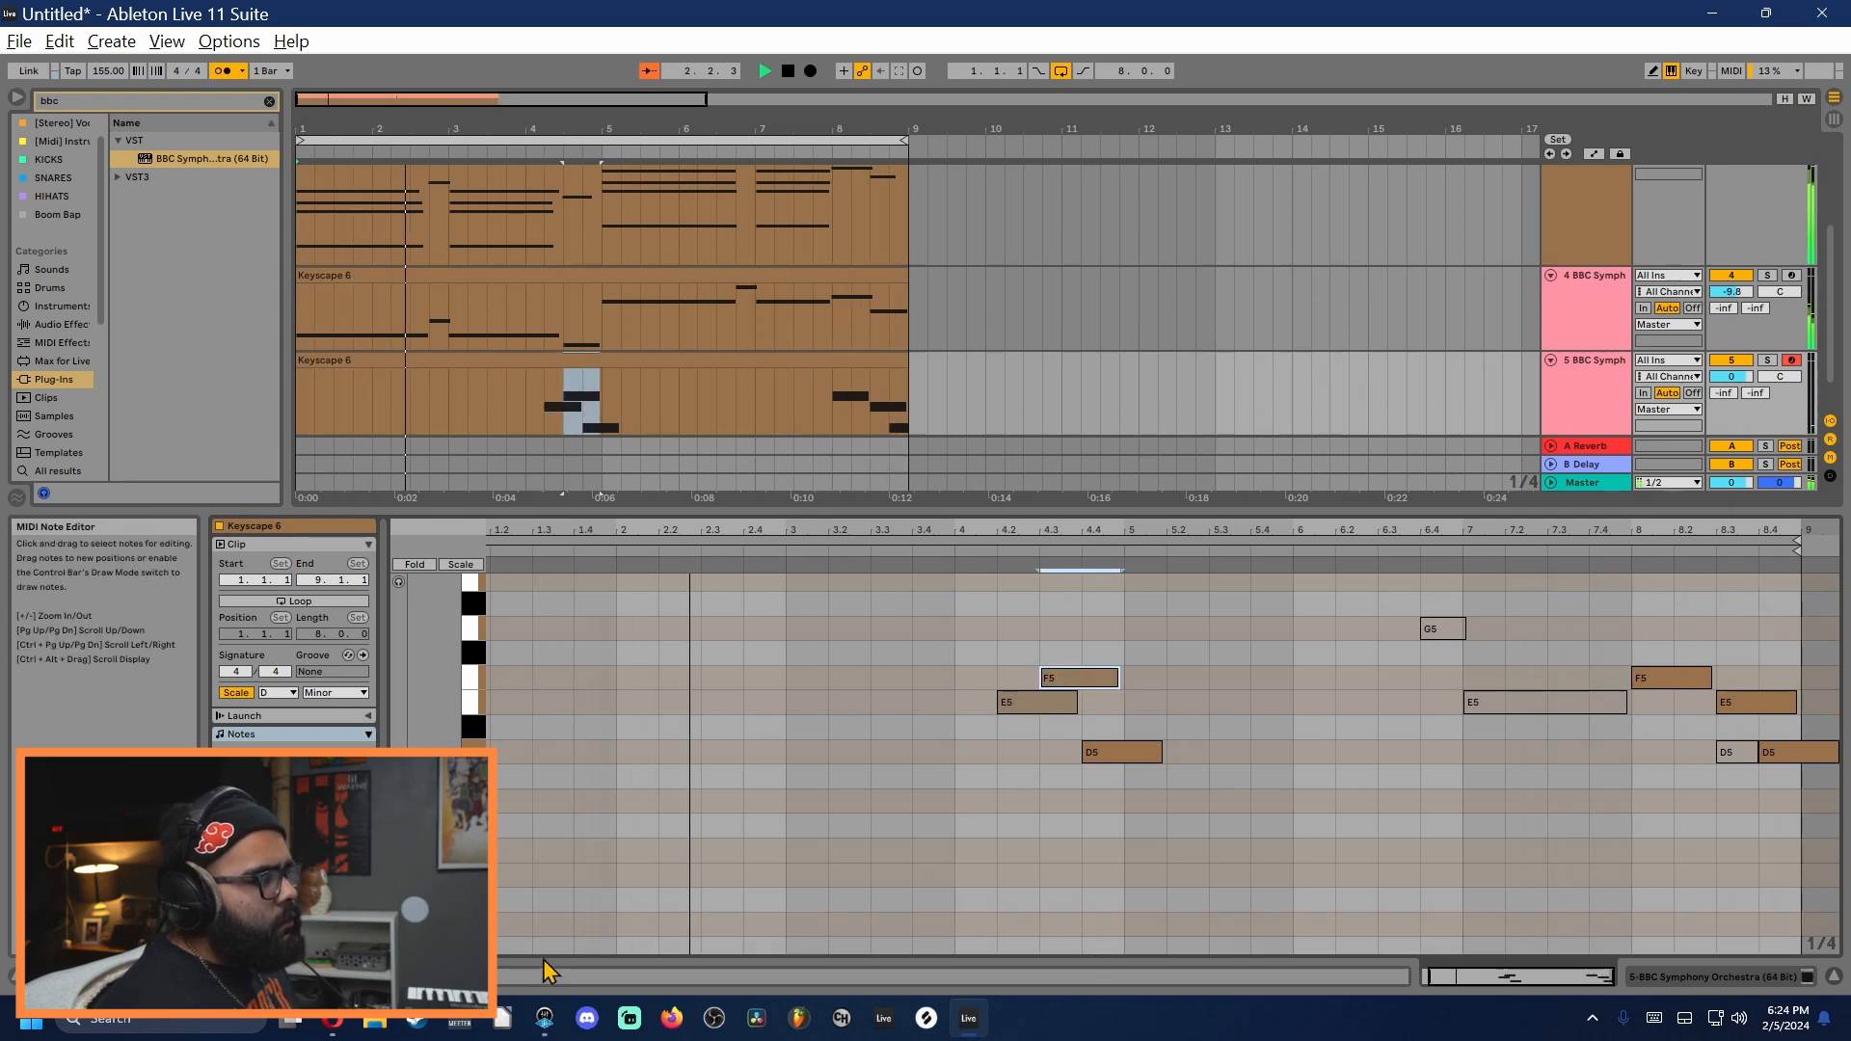
{"action": "left_click_drag", "start_coordinate": [497, 955], "coordinate": [497, 737]}
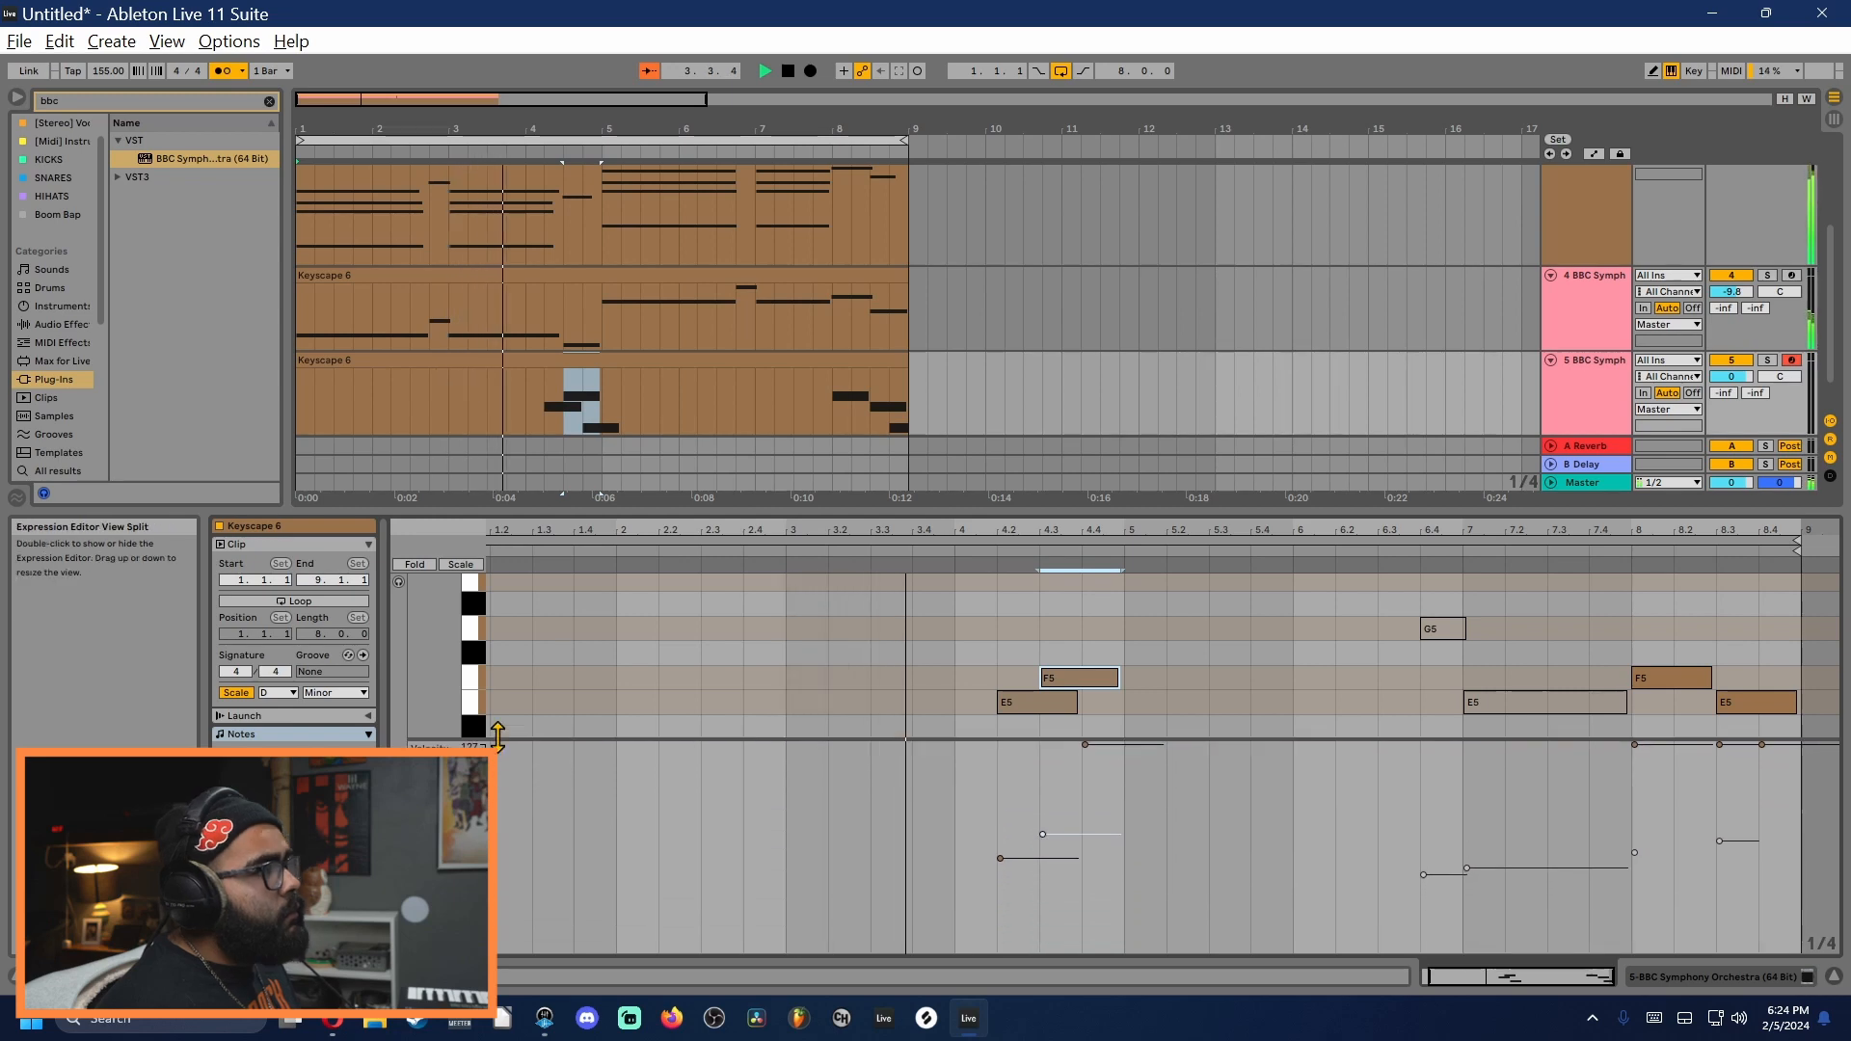
{"action": "left_click", "coordinate": [1085, 744]}
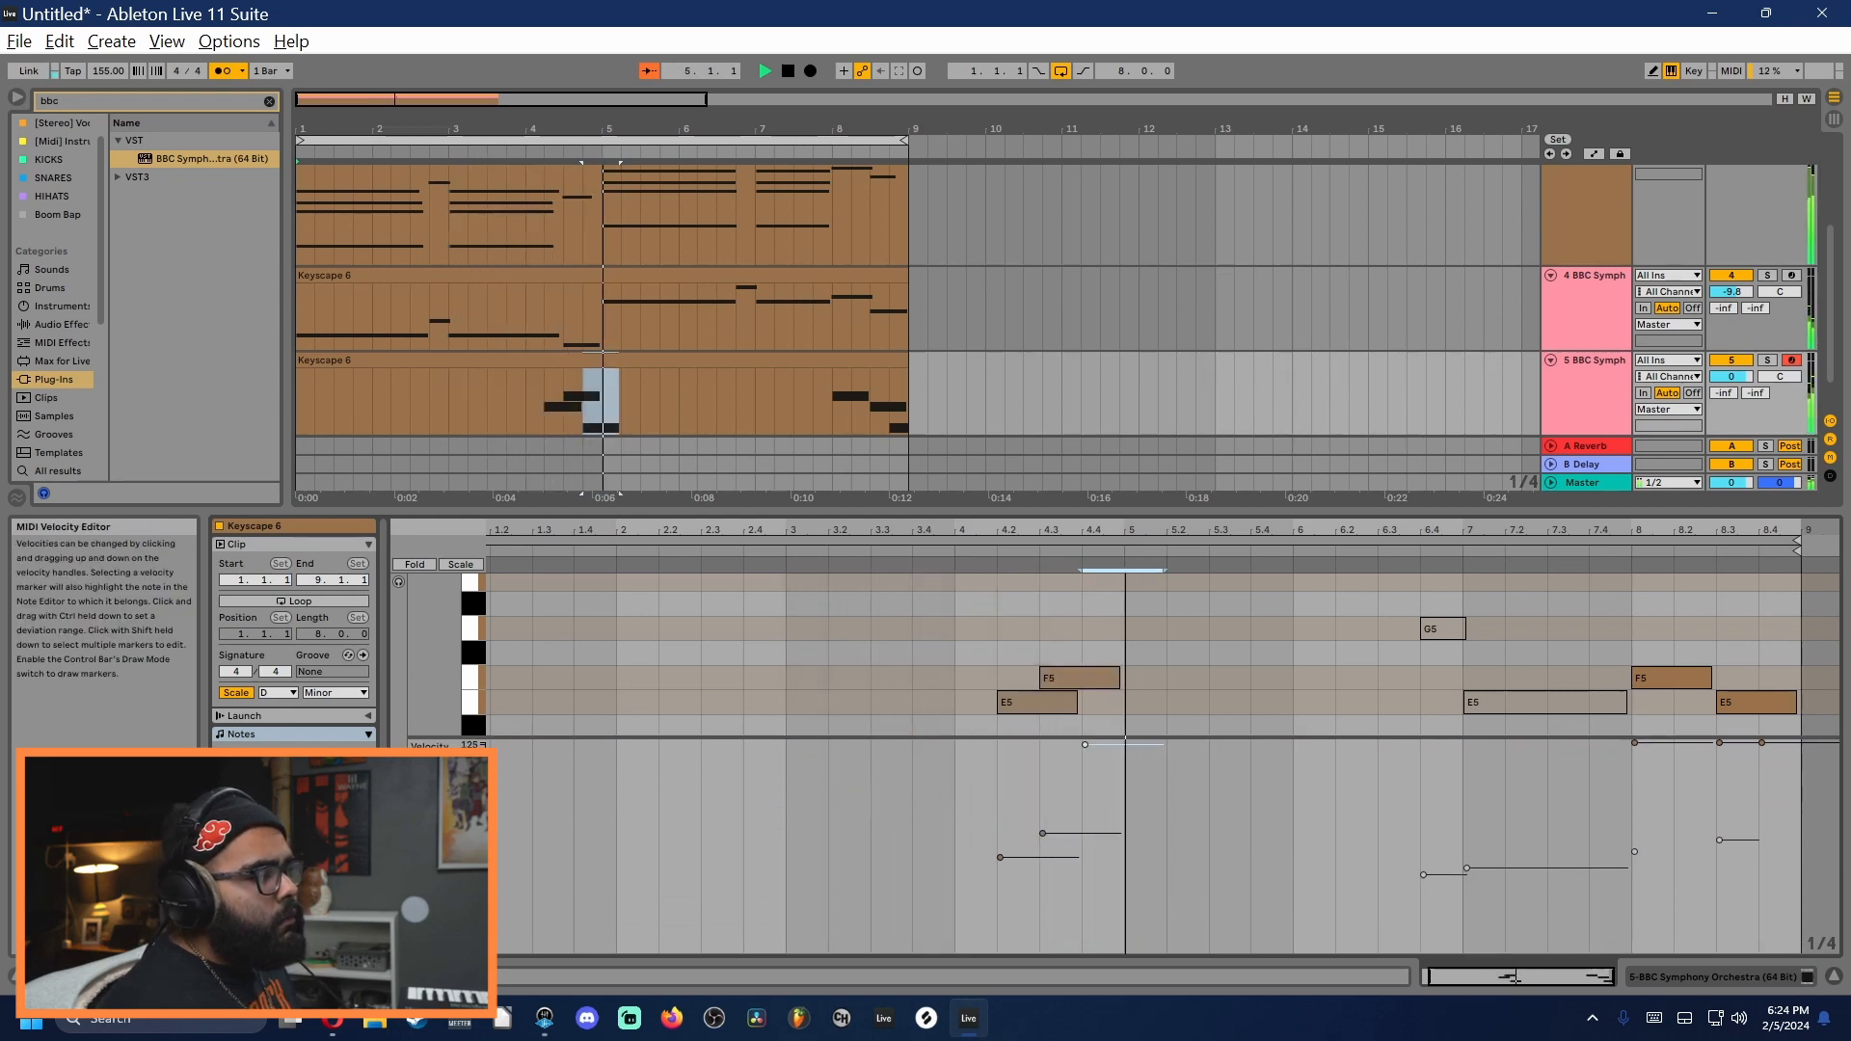
{"action": "left_click_drag", "start_coordinate": [1084, 744], "coordinate": [1084, 813]}
{"action": "left_click_drag", "start_coordinate": [1000, 857], "coordinate": [1000, 803]}
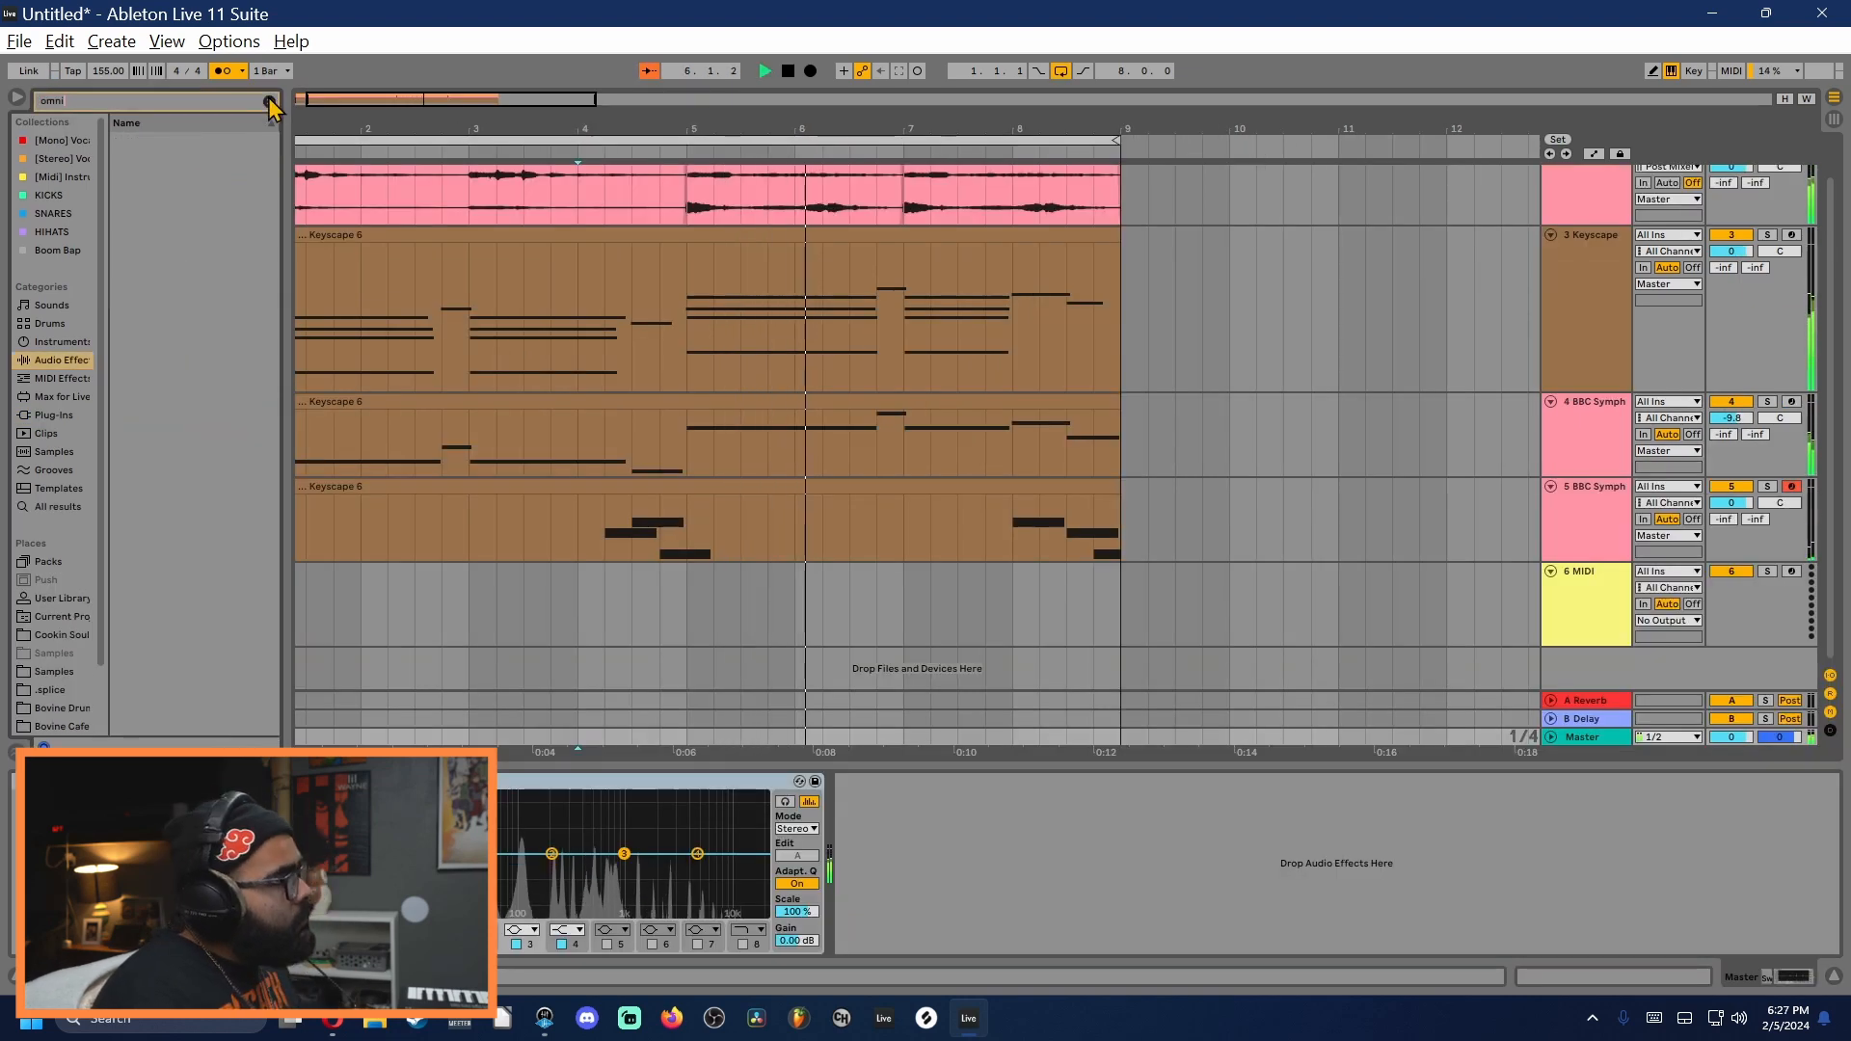
Step: Find Omnisphere among the plug-ins with the search "omnis" and load it onto the empty MIDI track 6
{"action": "type", "text": "s"}
{"action": "left_click", "coordinate": [55, 415]}
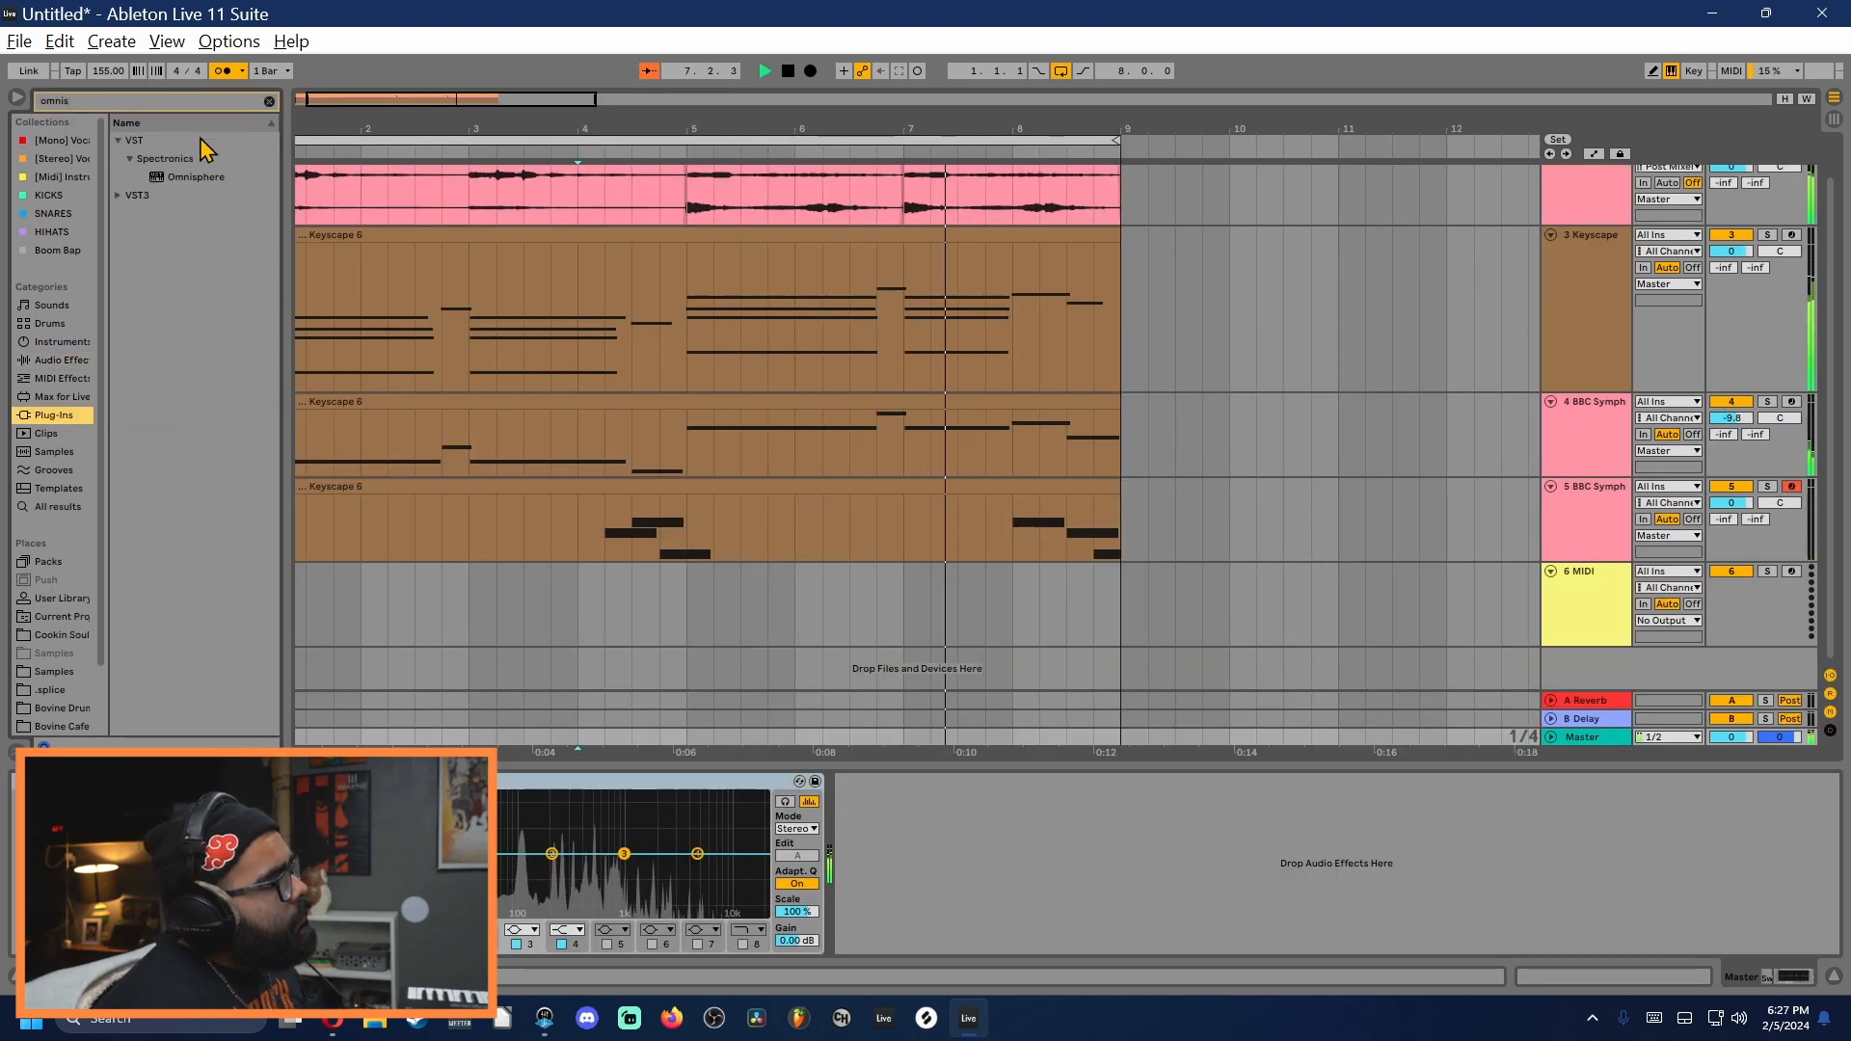
{"action": "left_click_drag", "start_coordinate": [171, 177], "coordinate": [587, 609]}
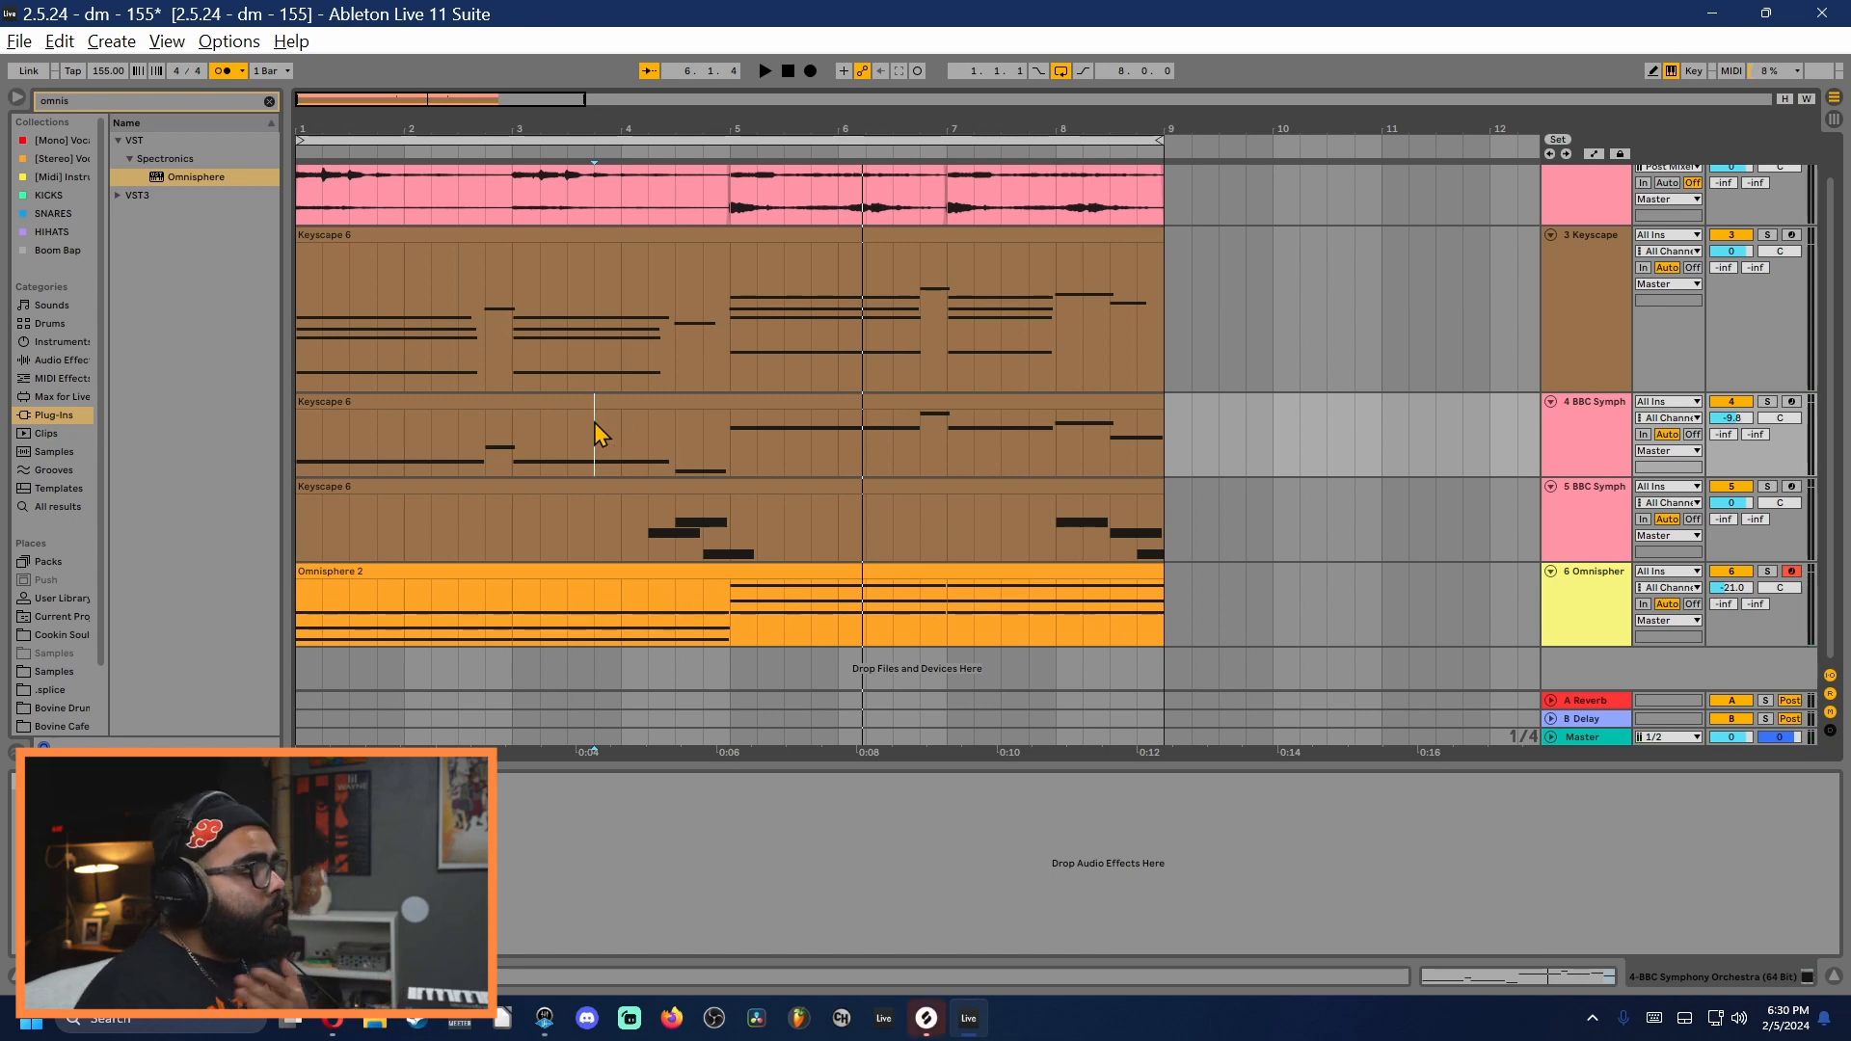
Step: Switch to Splice, search for "vocal" and narrow the samples to the vocals tag
{"action": "left_click", "coordinate": [925, 1025]}
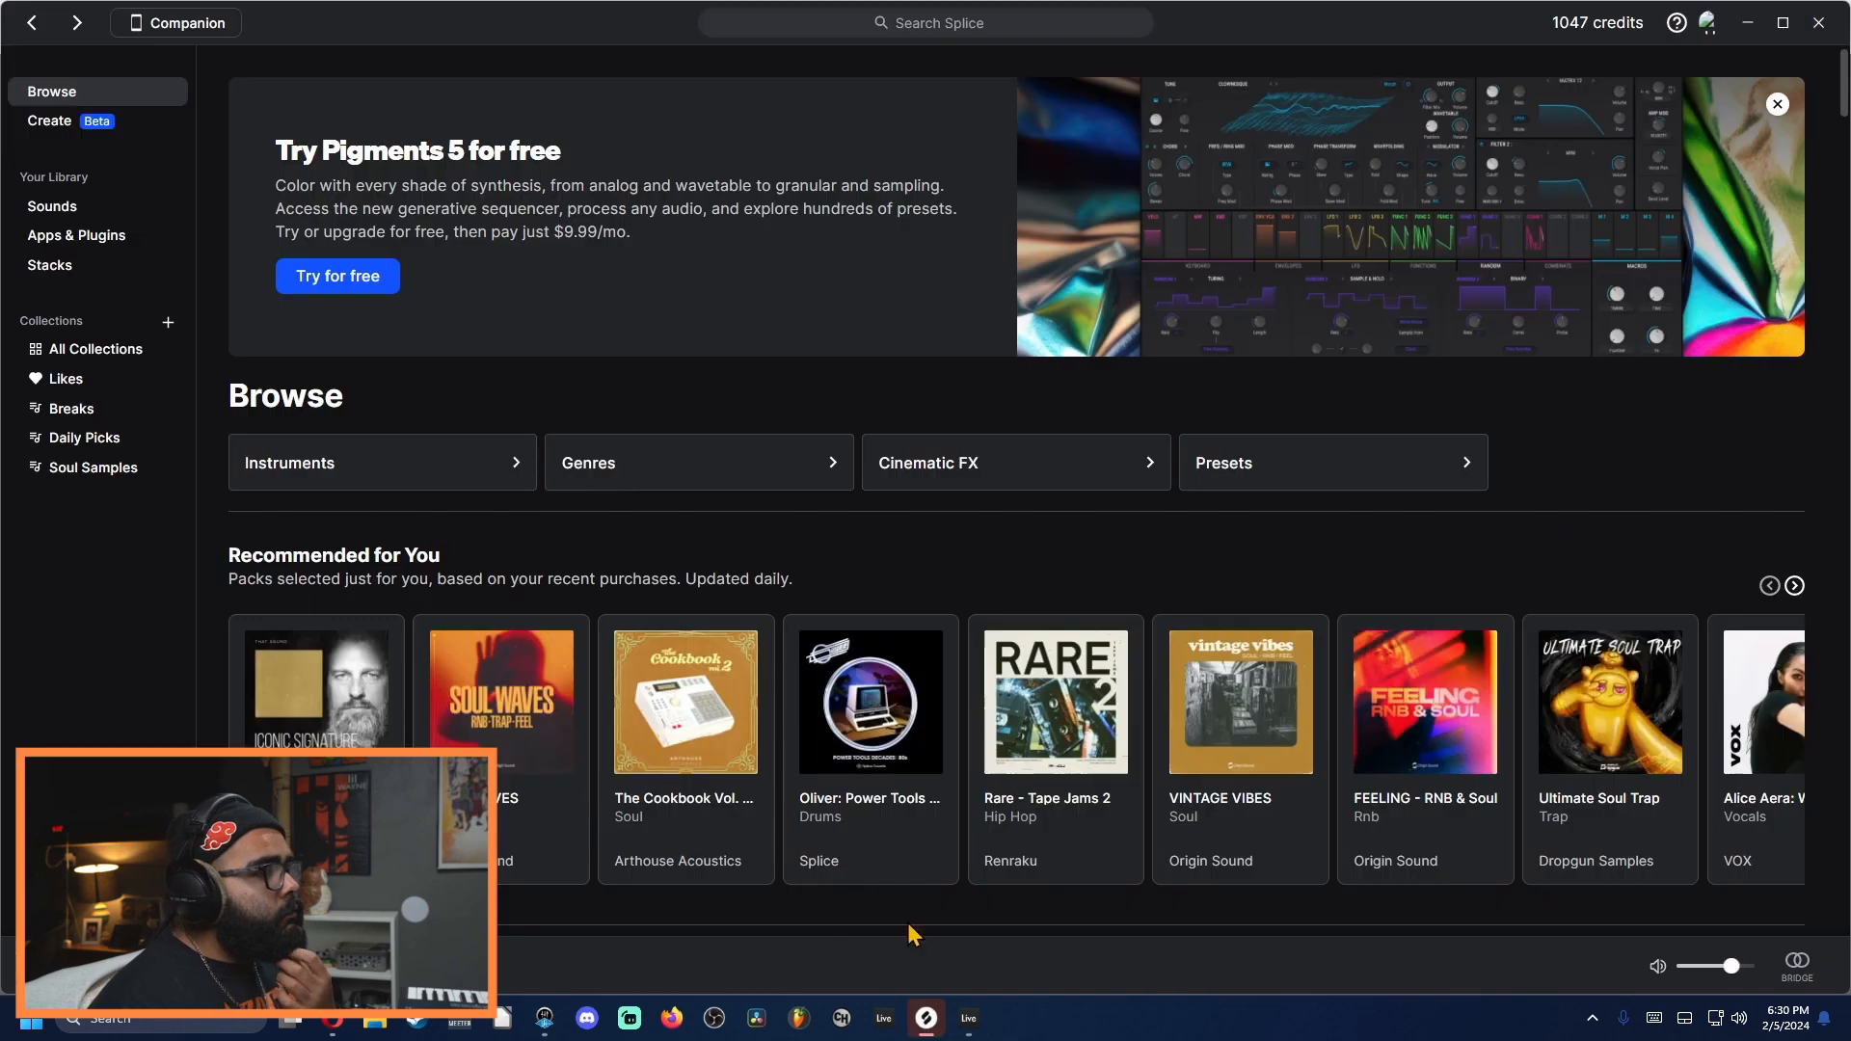
{"action": "left_click", "coordinate": [917, 30]}
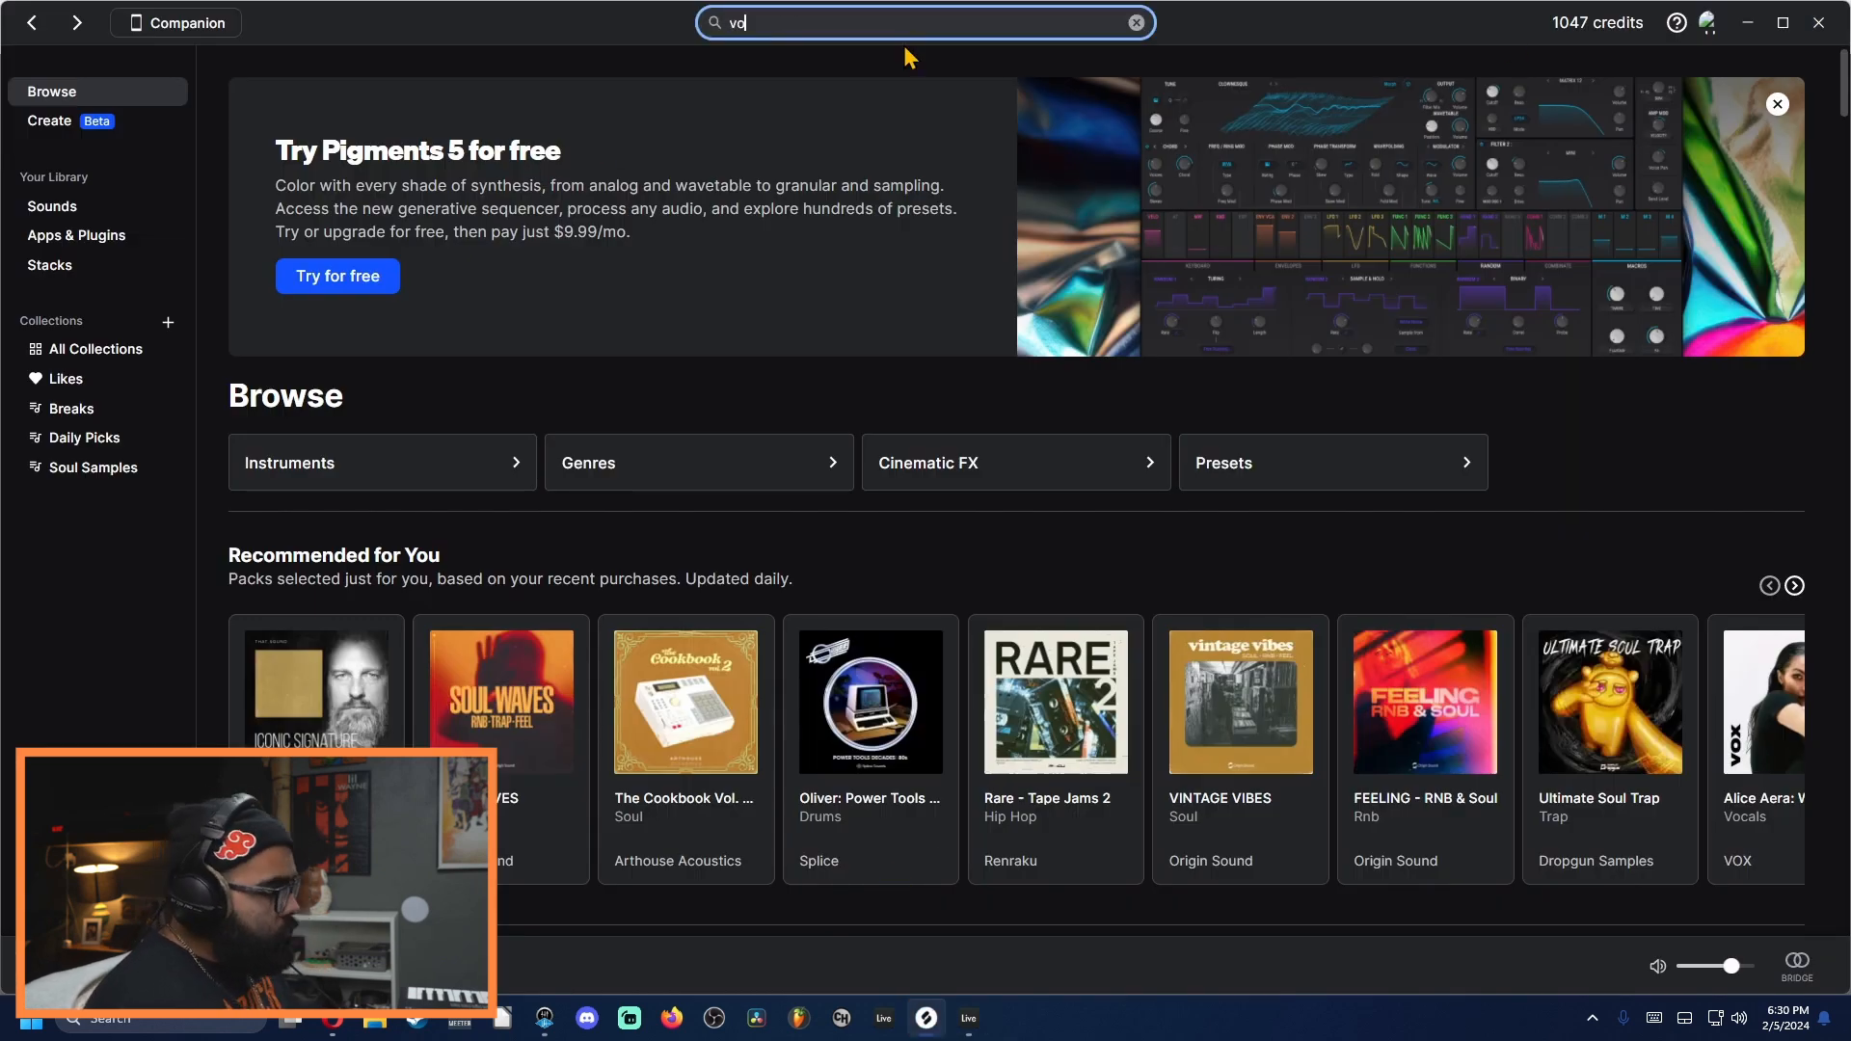
{"action": "type", "text": "vocal"}
{"action": "key", "text": "Return"}
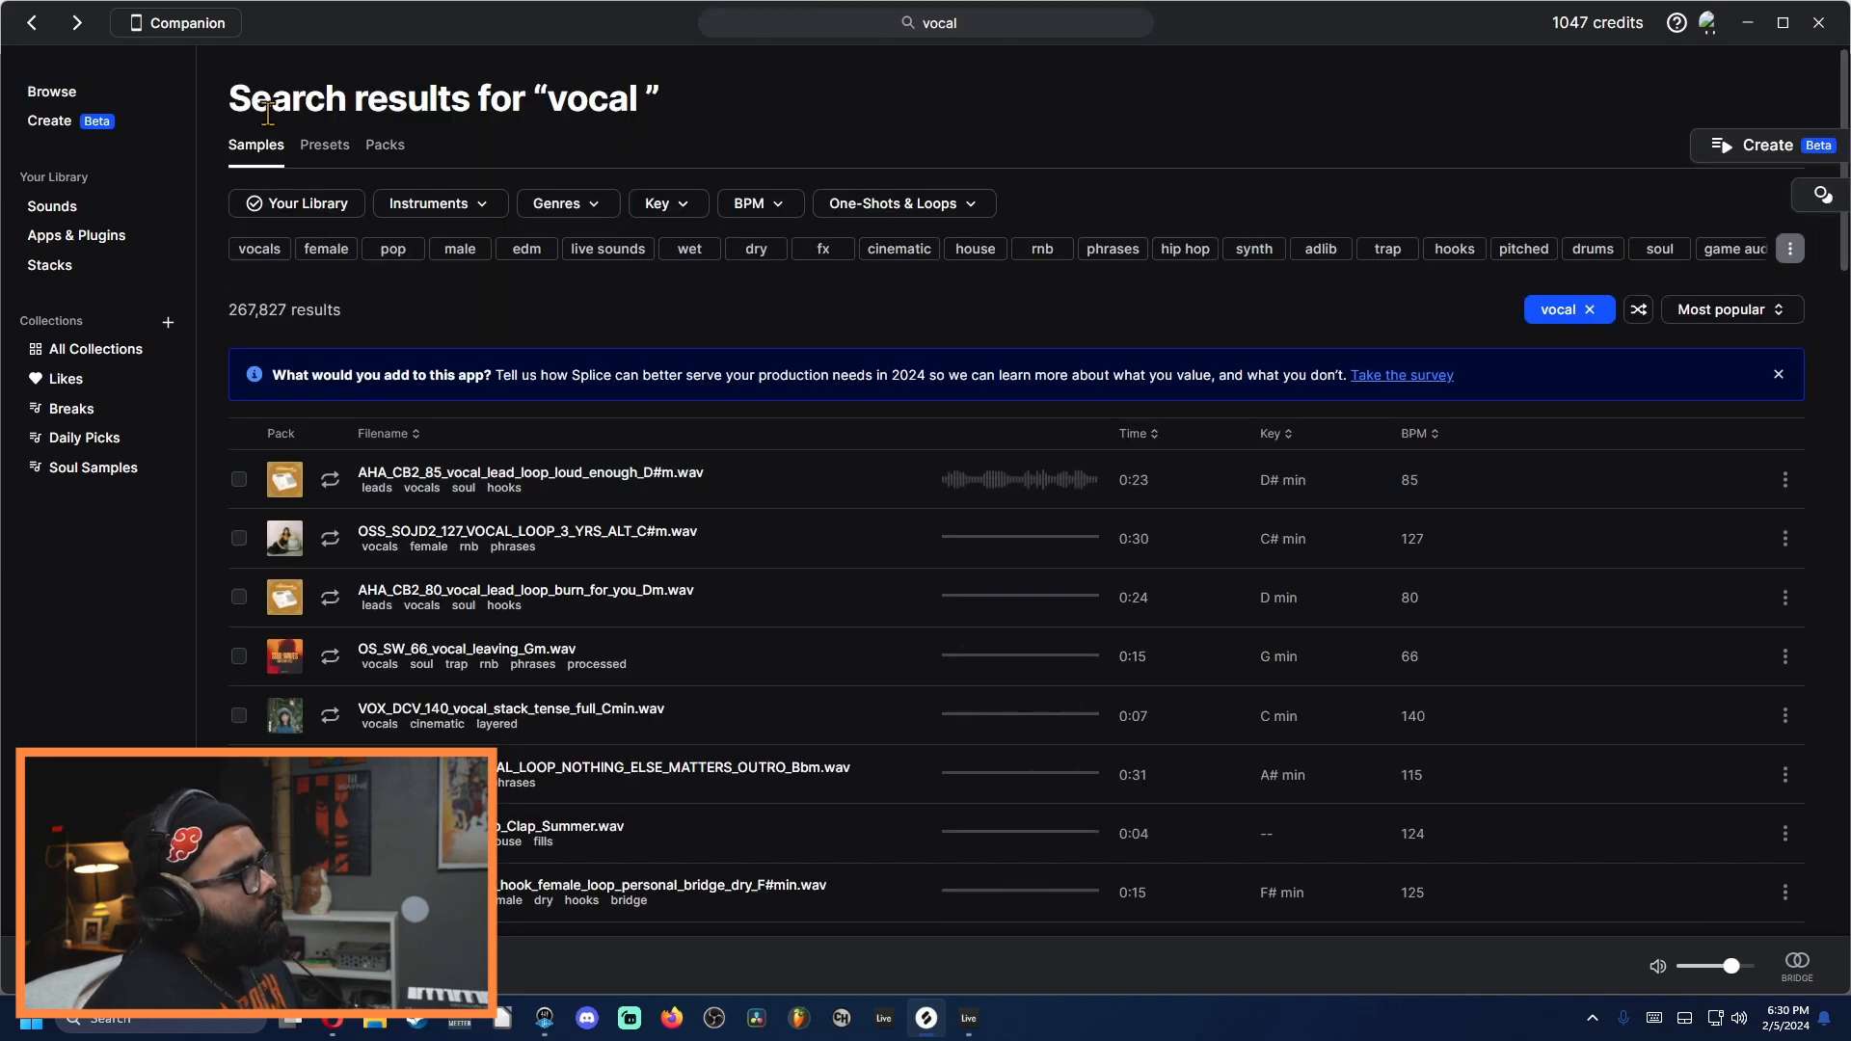
{"action": "left_click", "coordinate": [252, 248]}
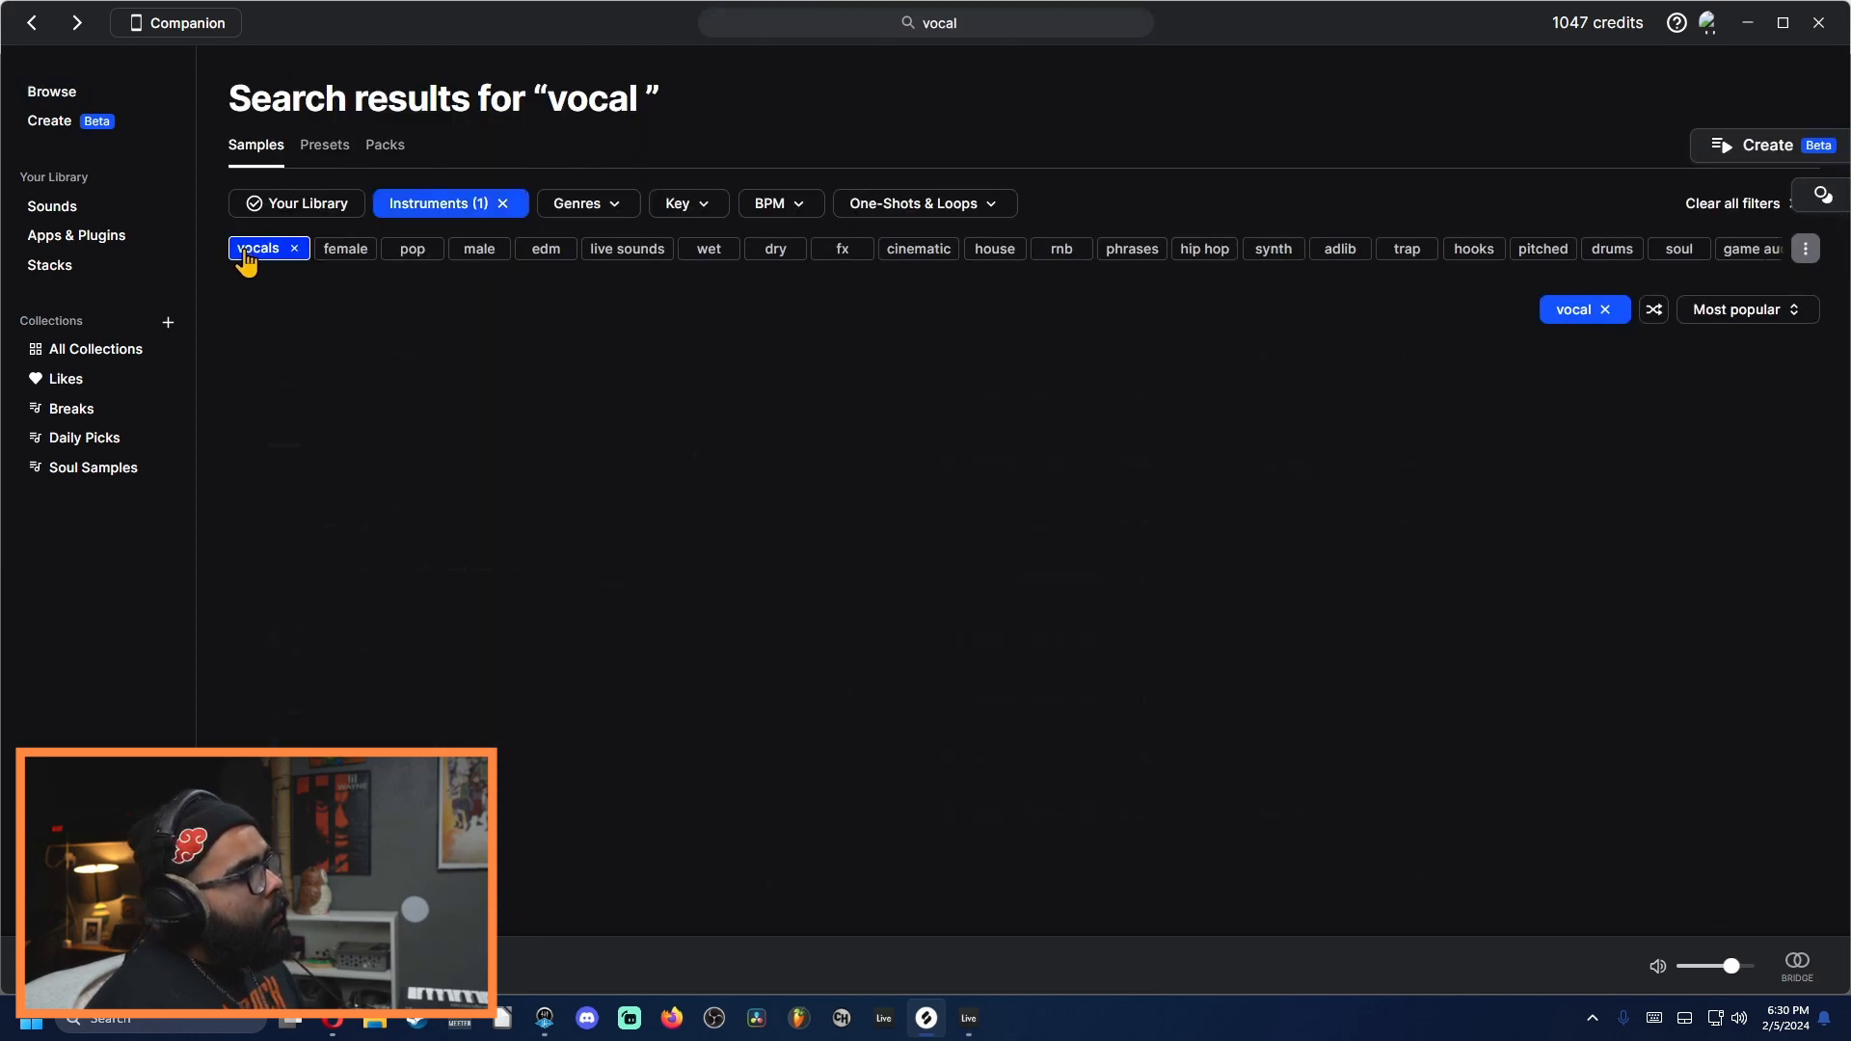
Step: Filter the vocal samples to the key of D minor and sort them in Random order
{"action": "left_click", "coordinate": [697, 206]}
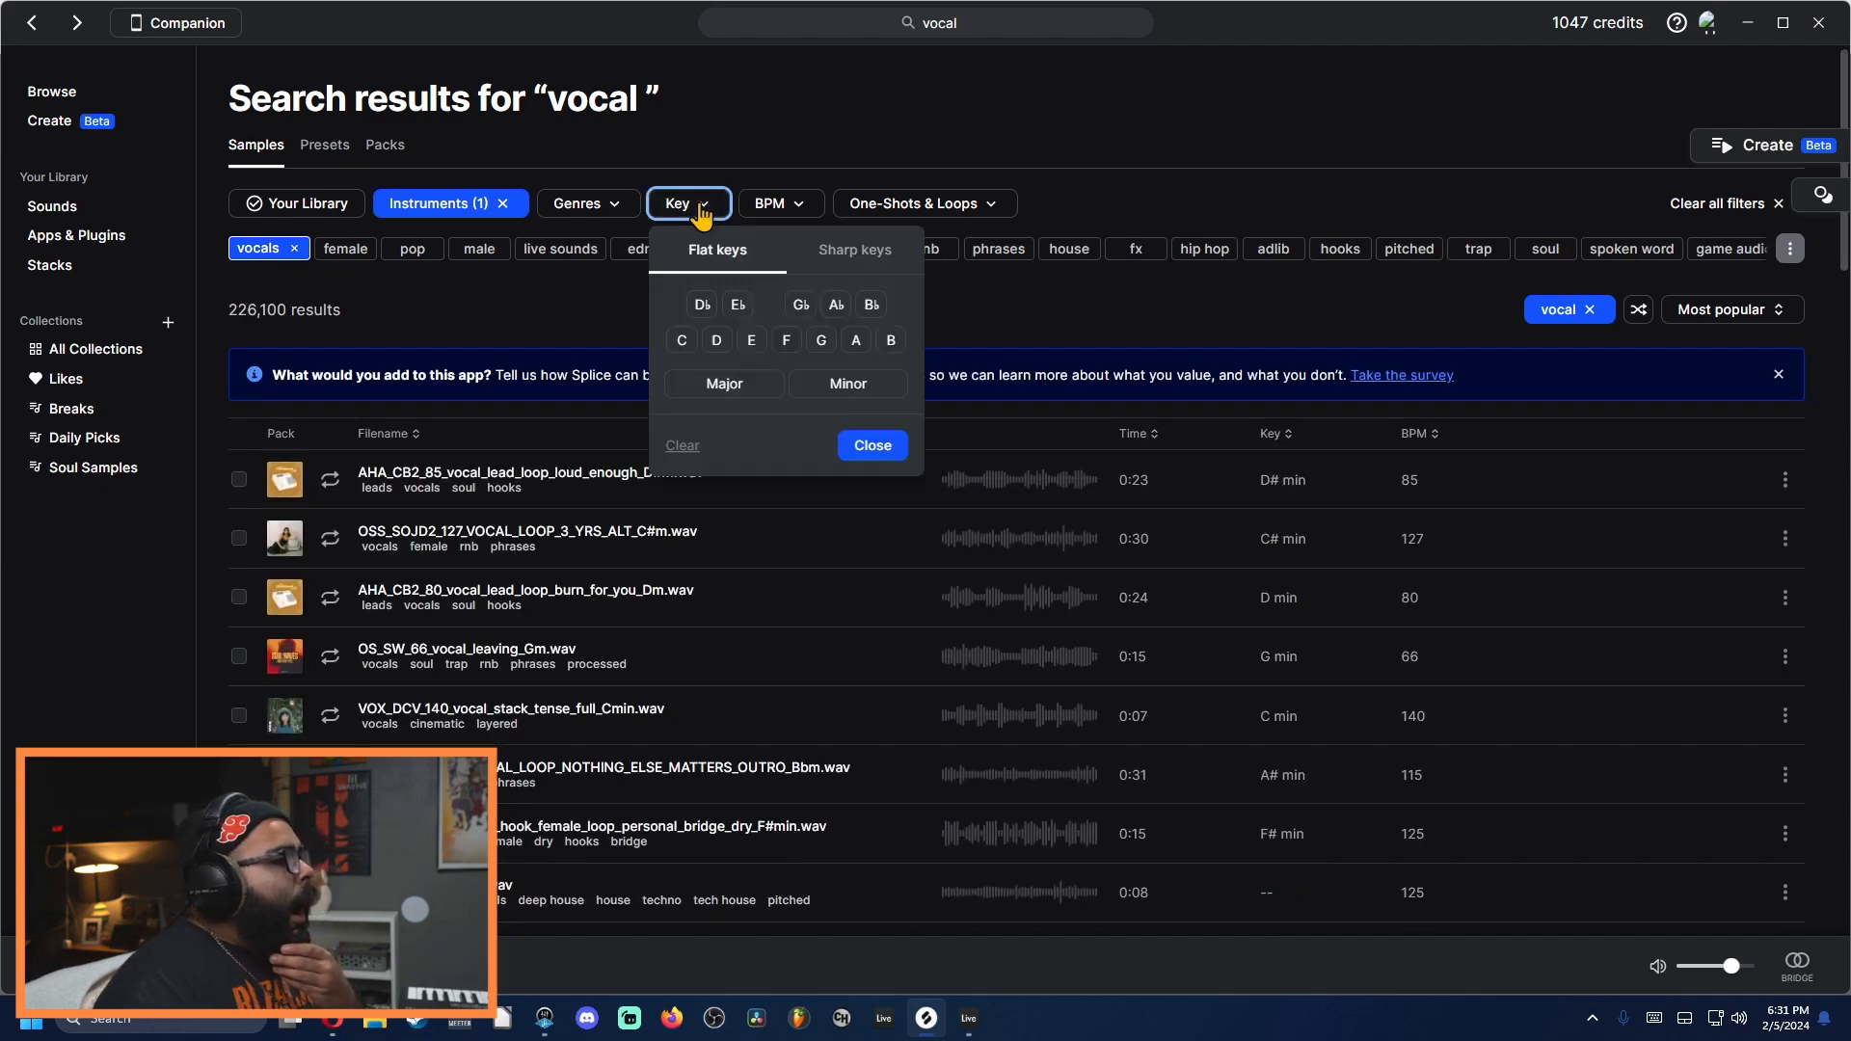
{"action": "left_click", "coordinate": [716, 343]}
{"action": "left_click", "coordinate": [854, 388]}
{"action": "left_click", "coordinate": [872, 445]}
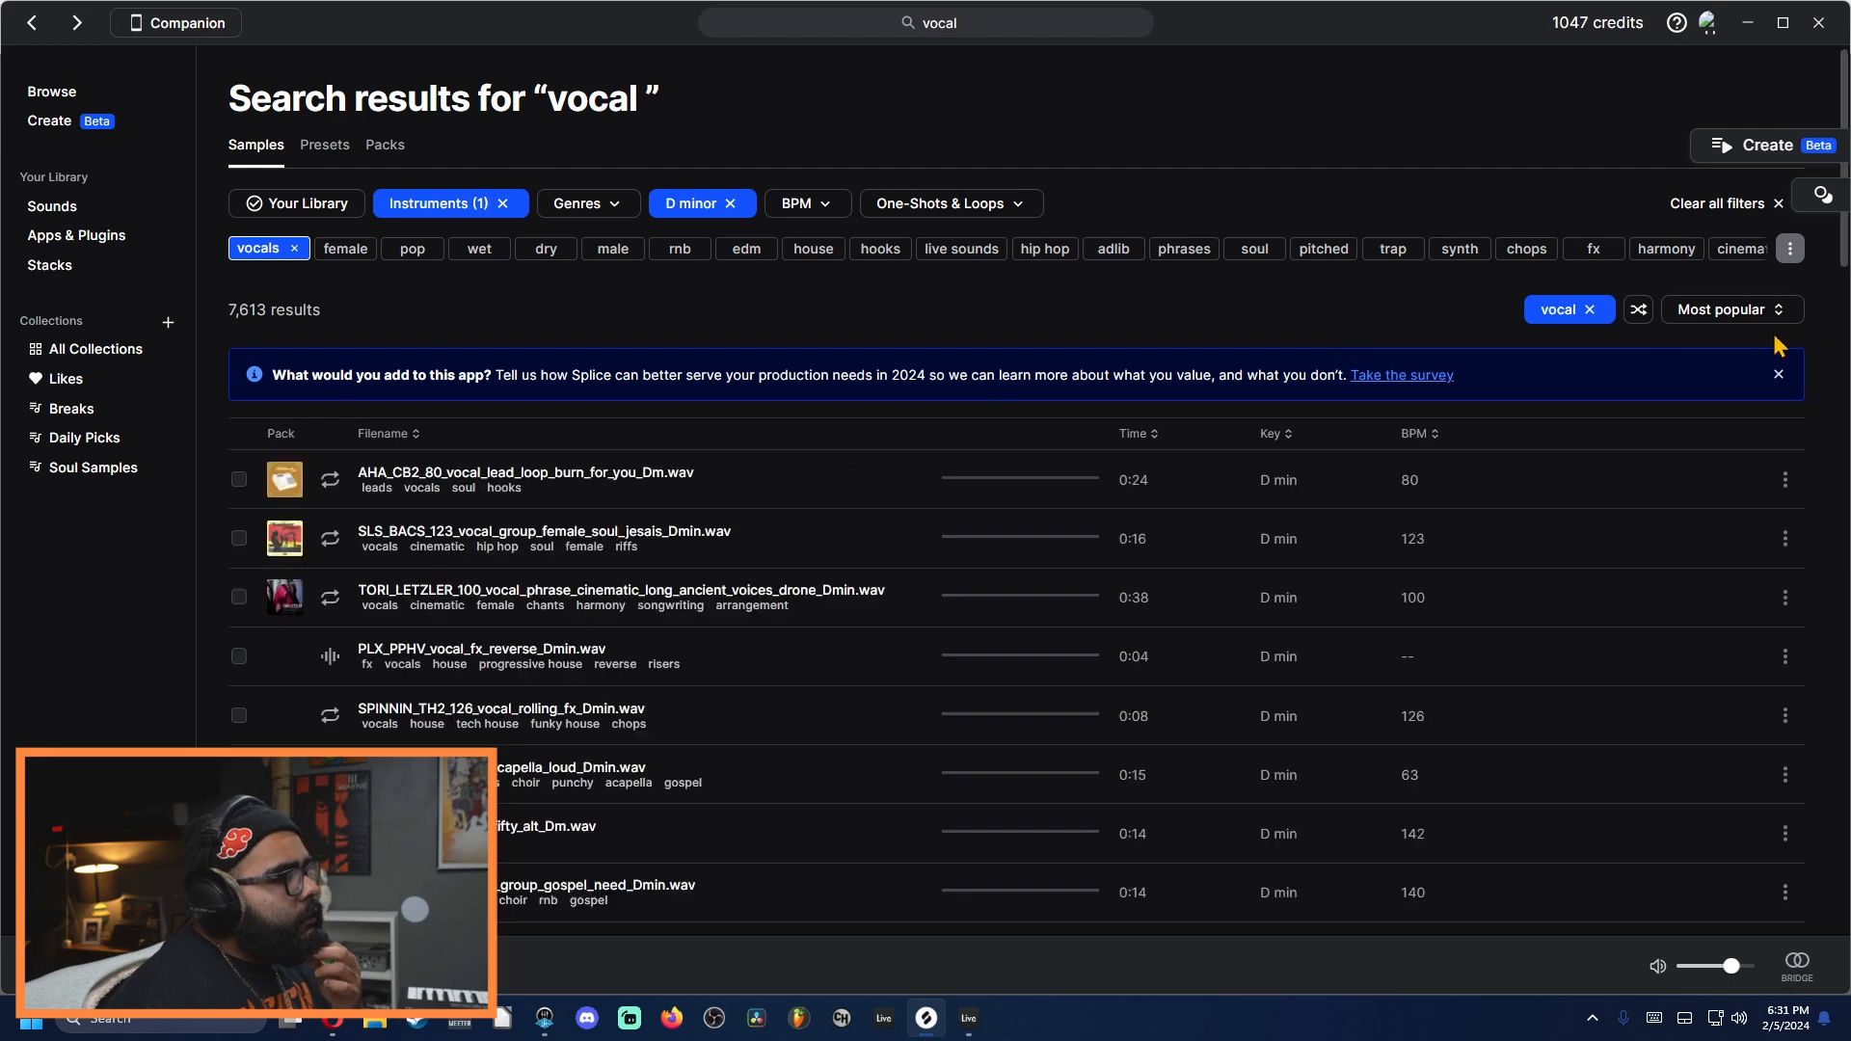
{"action": "left_click", "coordinate": [1726, 309]}
{"action": "left_click", "coordinate": [1678, 452]}
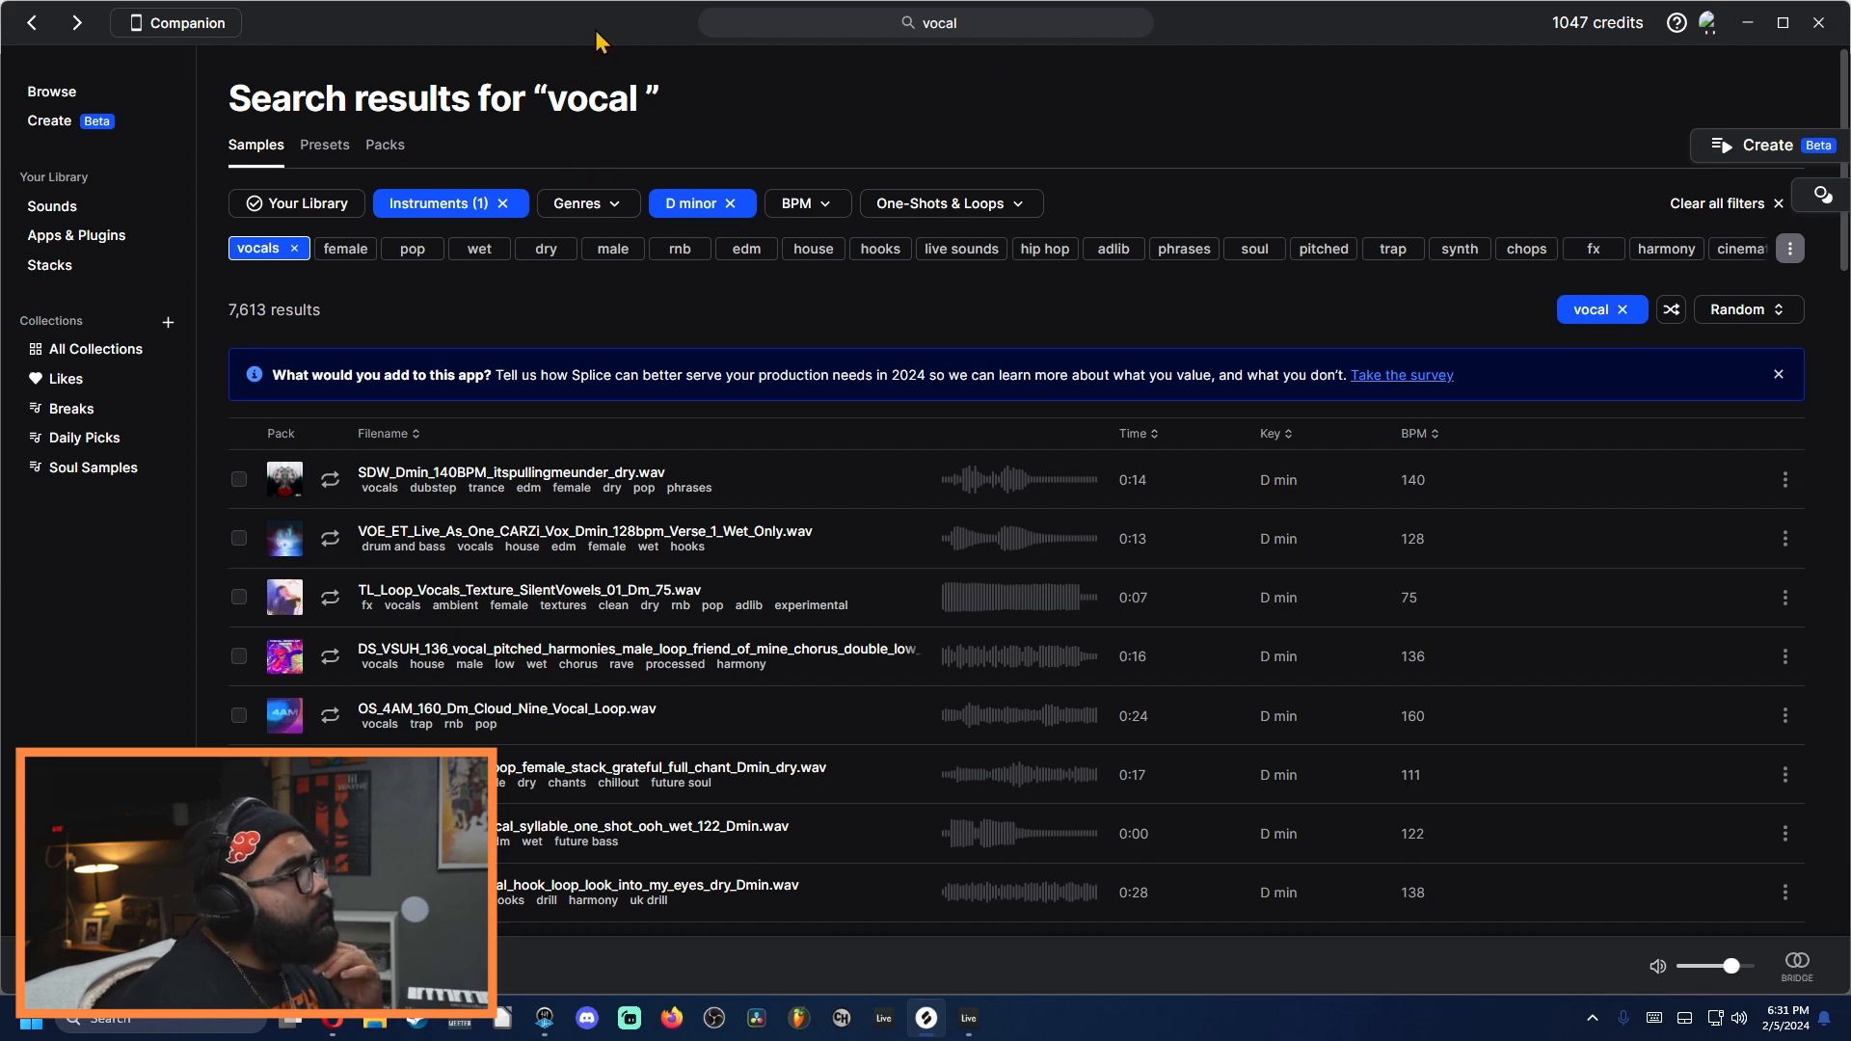
{"action": "left_click_drag", "start_coordinate": [592, 31], "coordinate": [328, 239]}
{"action": "left_click", "coordinate": [753, 50]}
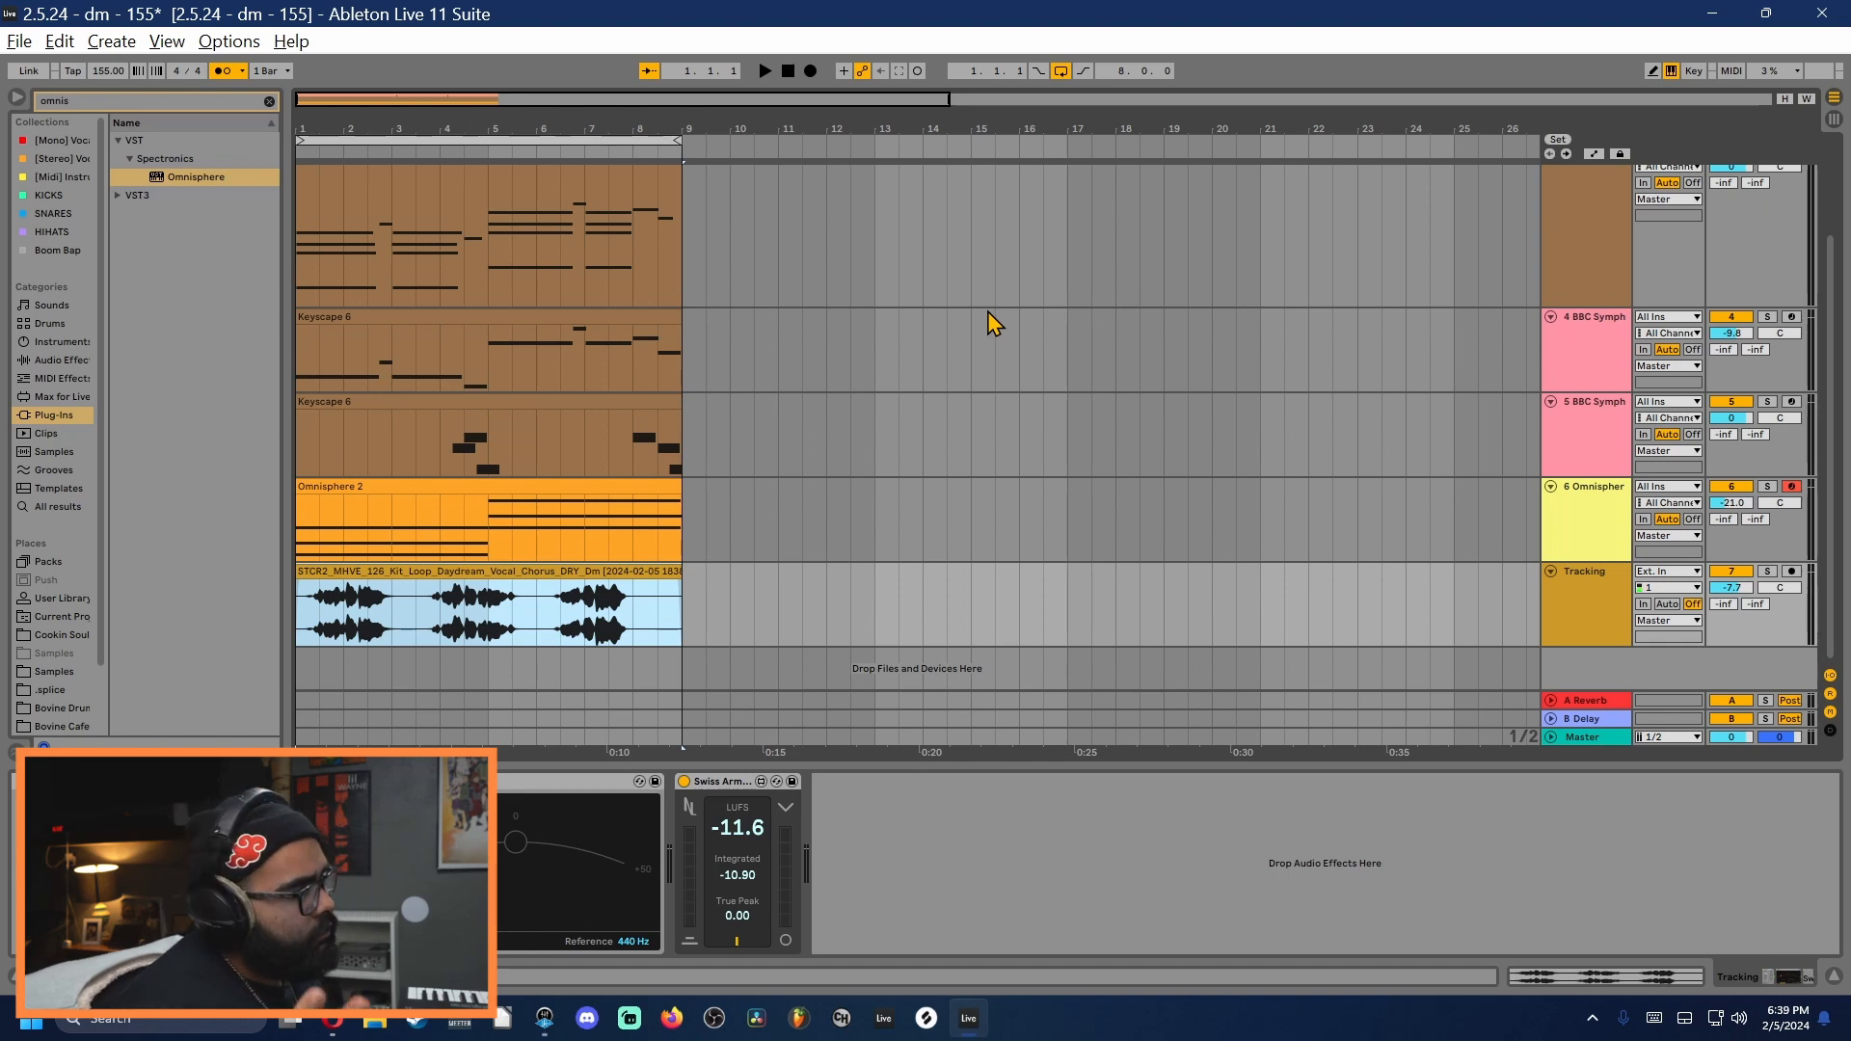
Step: Add FabFilter Pro-Q 3 to the vocal loop's track with a low cut near 1038 Hz and a high cut near 1778 Hz
{"action": "left_click", "coordinate": [175, 305]}
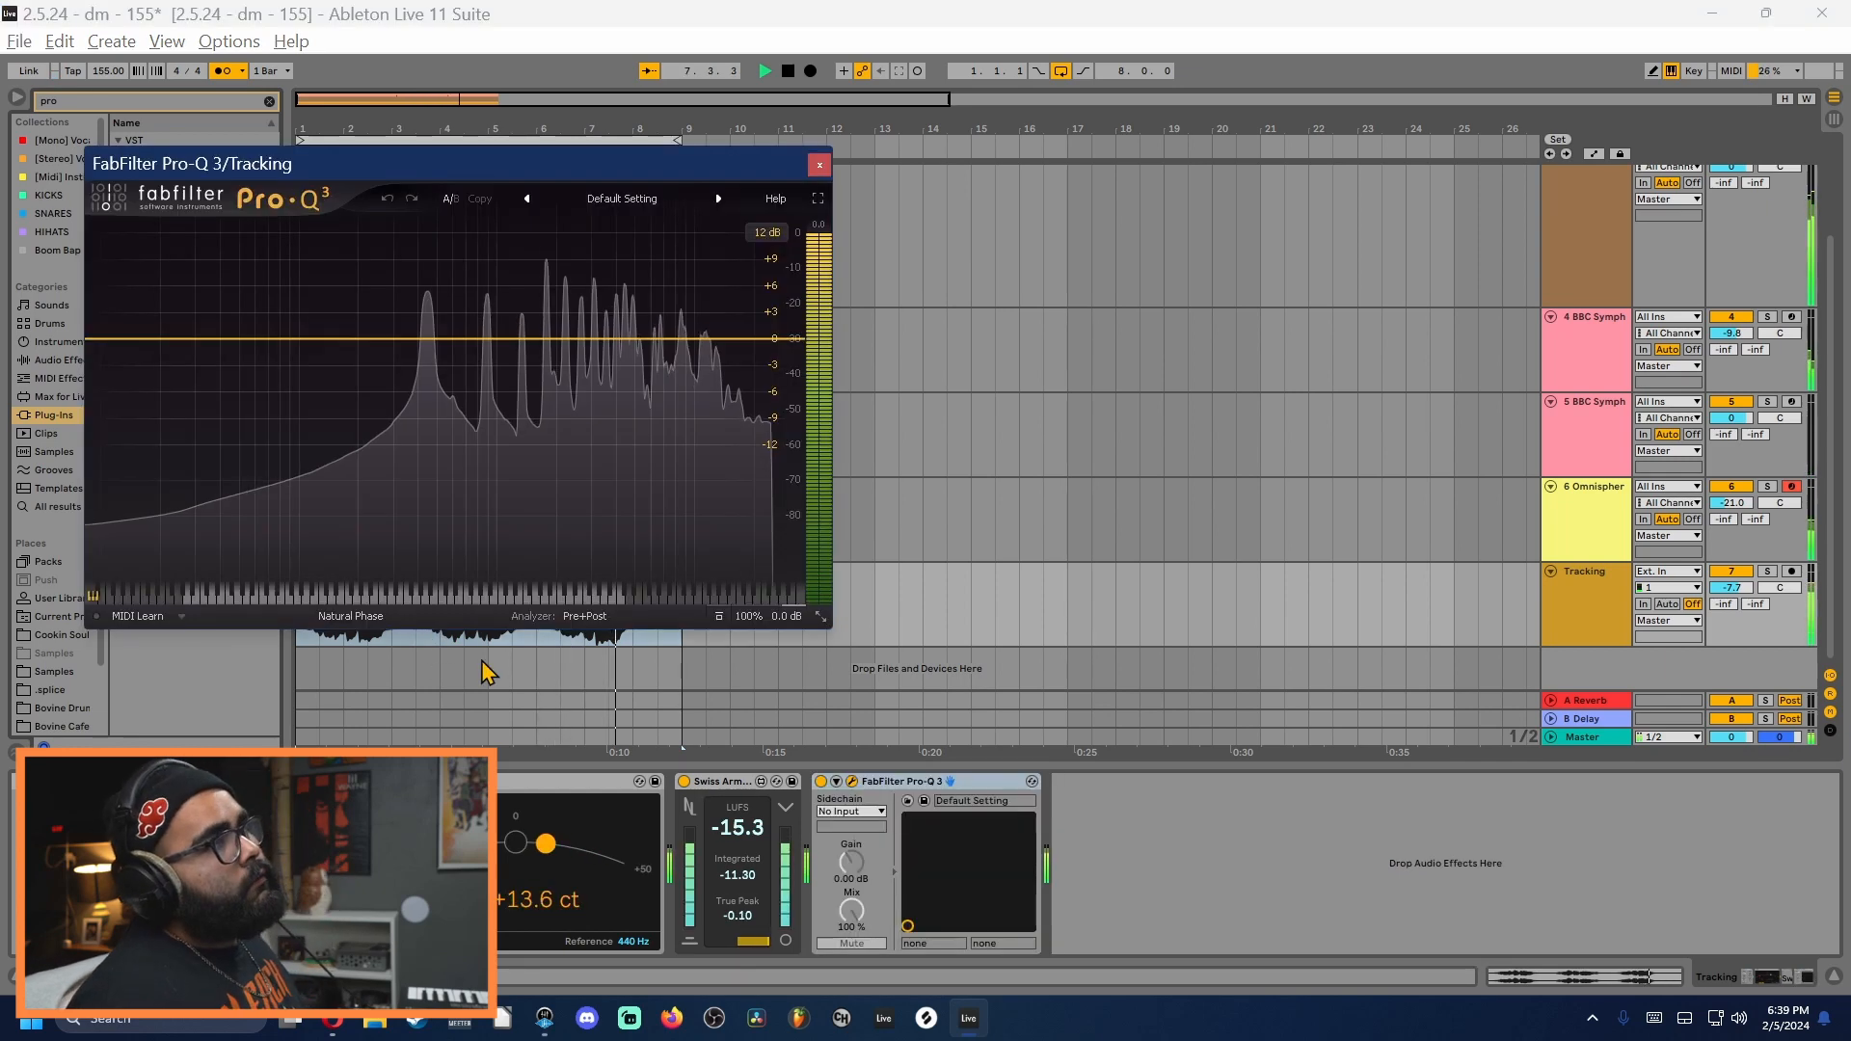
{"action": "left_click_drag", "start_coordinate": [108, 357], "coordinate": [502, 350]}
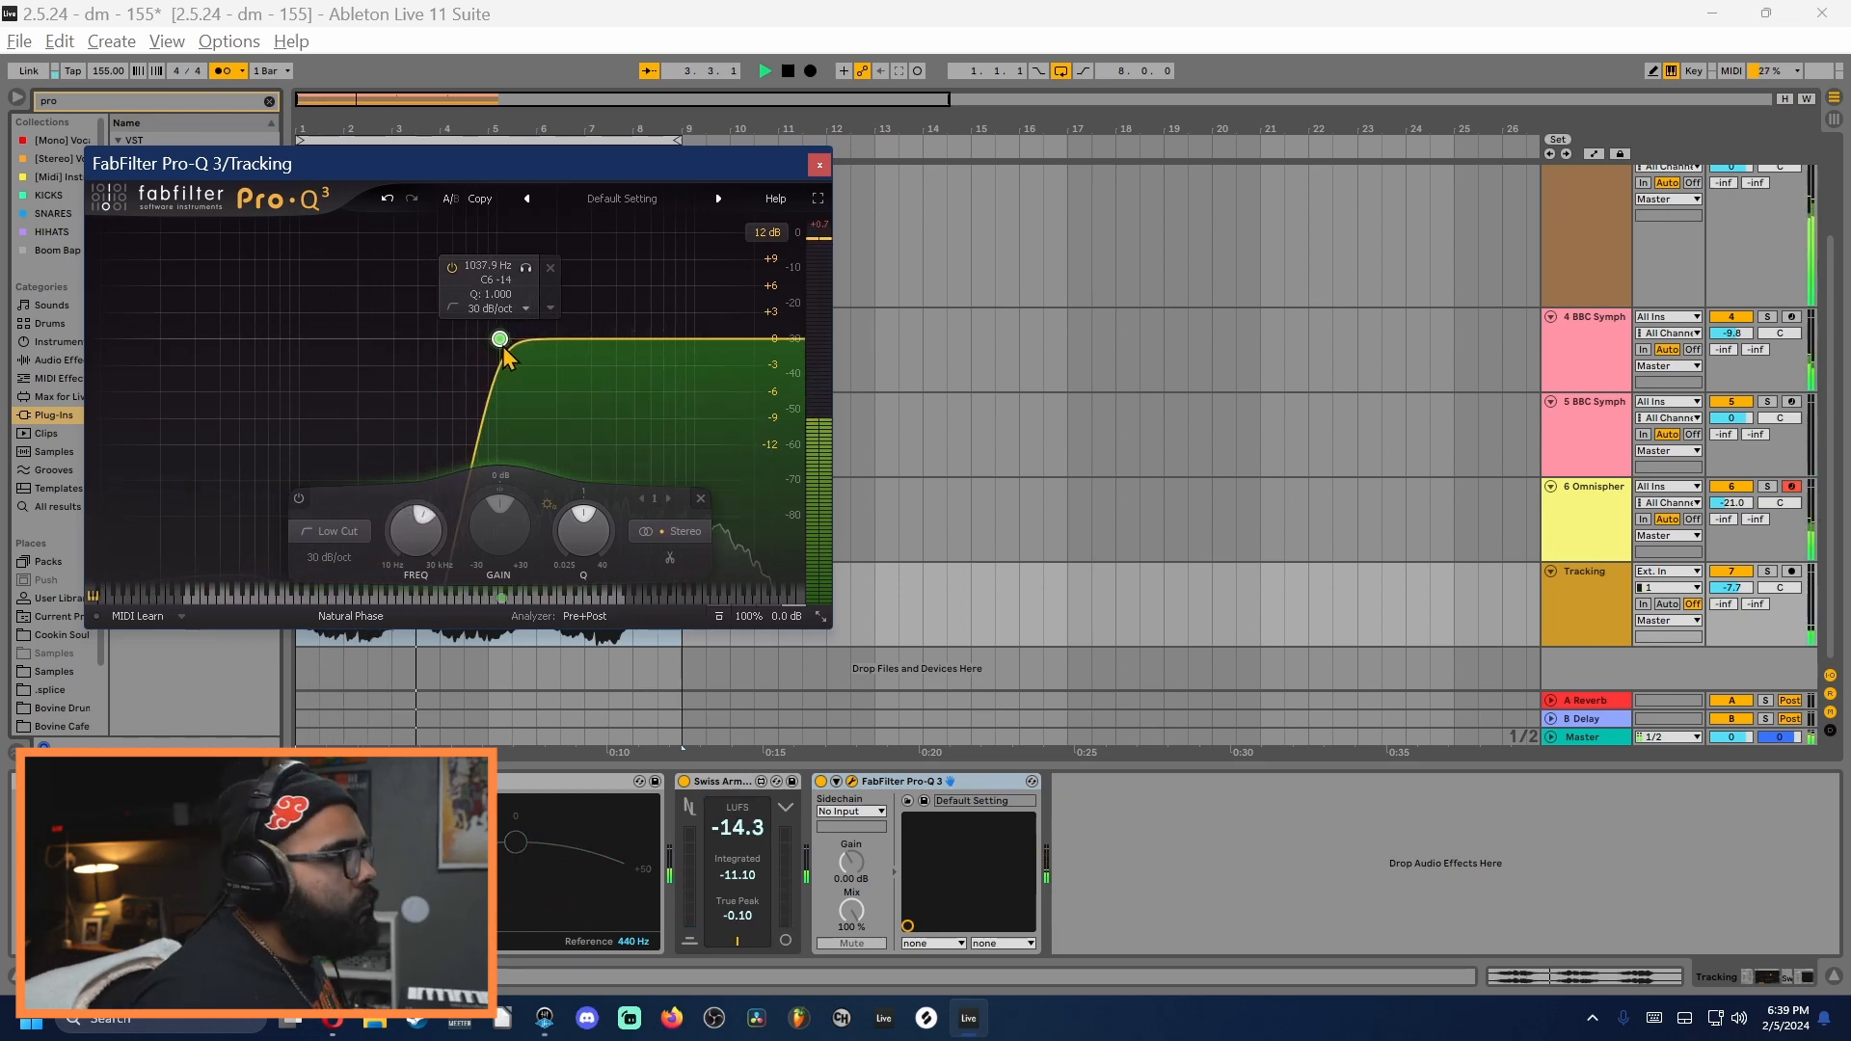
{"action": "left_click_drag", "start_coordinate": [784, 341], "coordinate": [550, 363]}
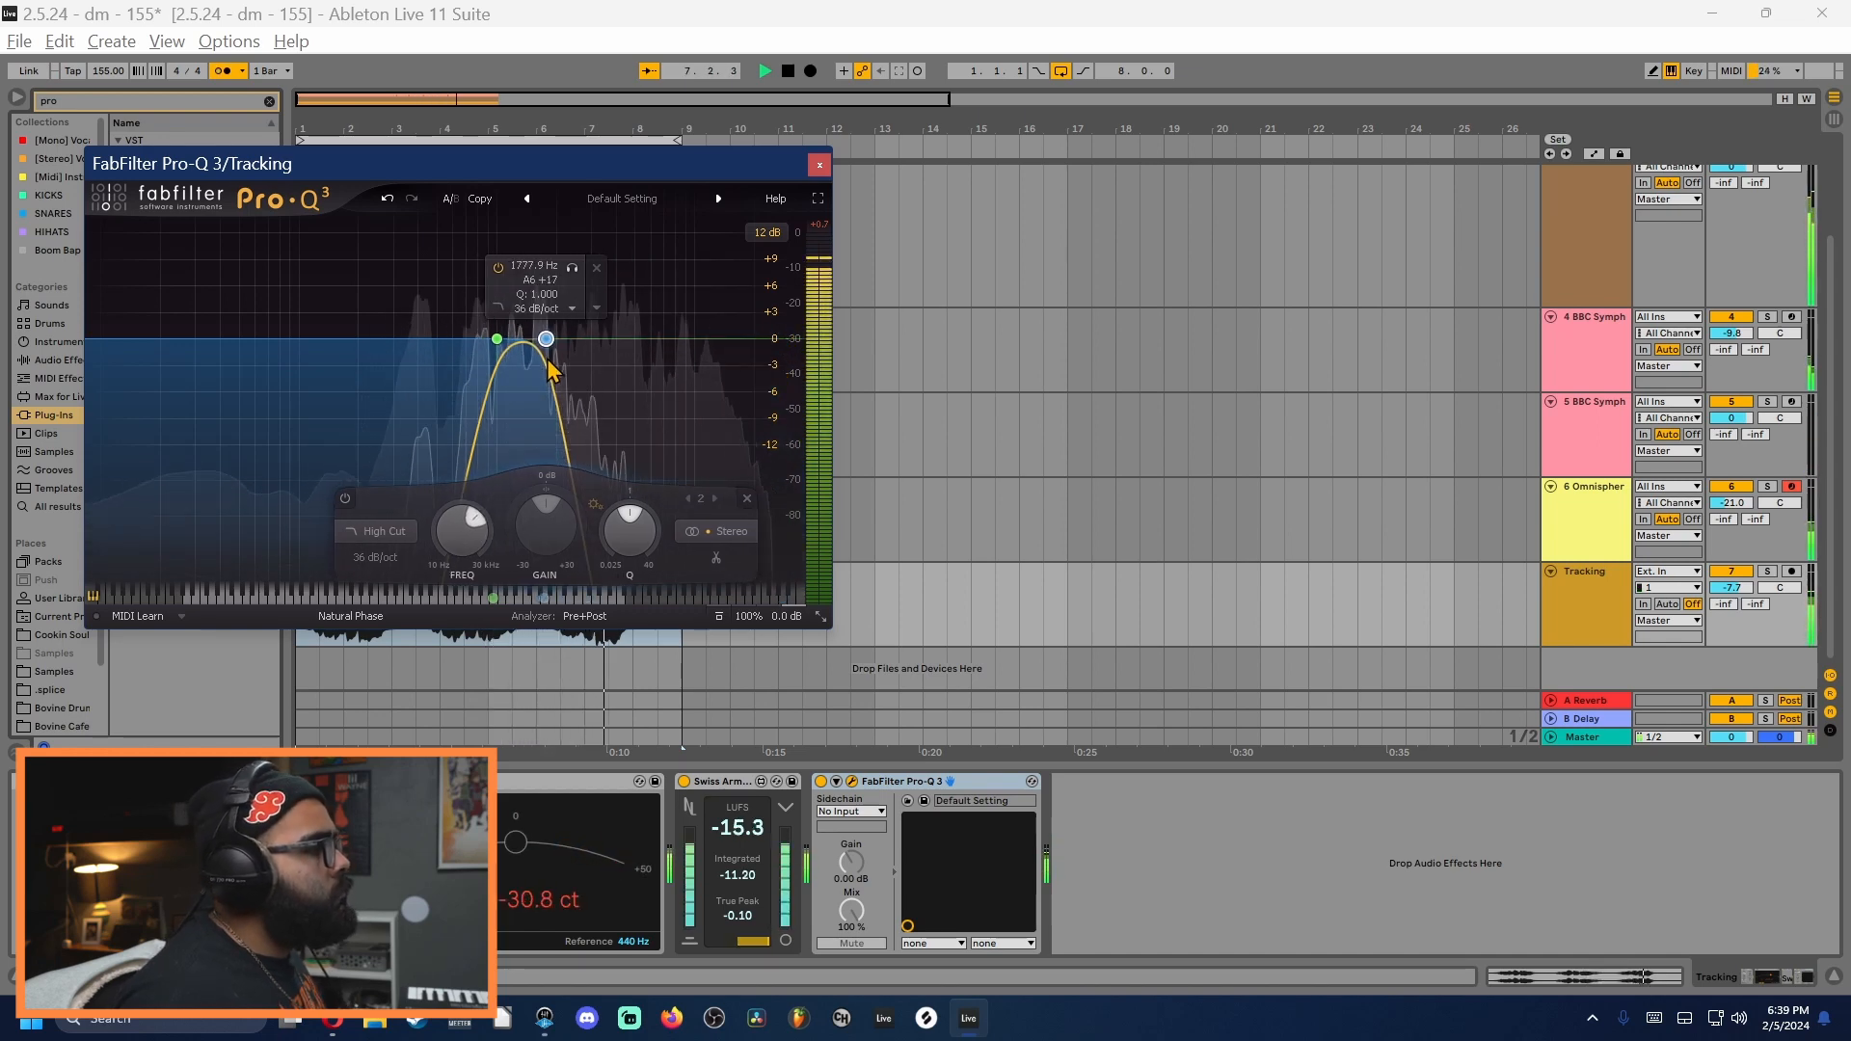
{"action": "left_click", "coordinate": [818, 166]}
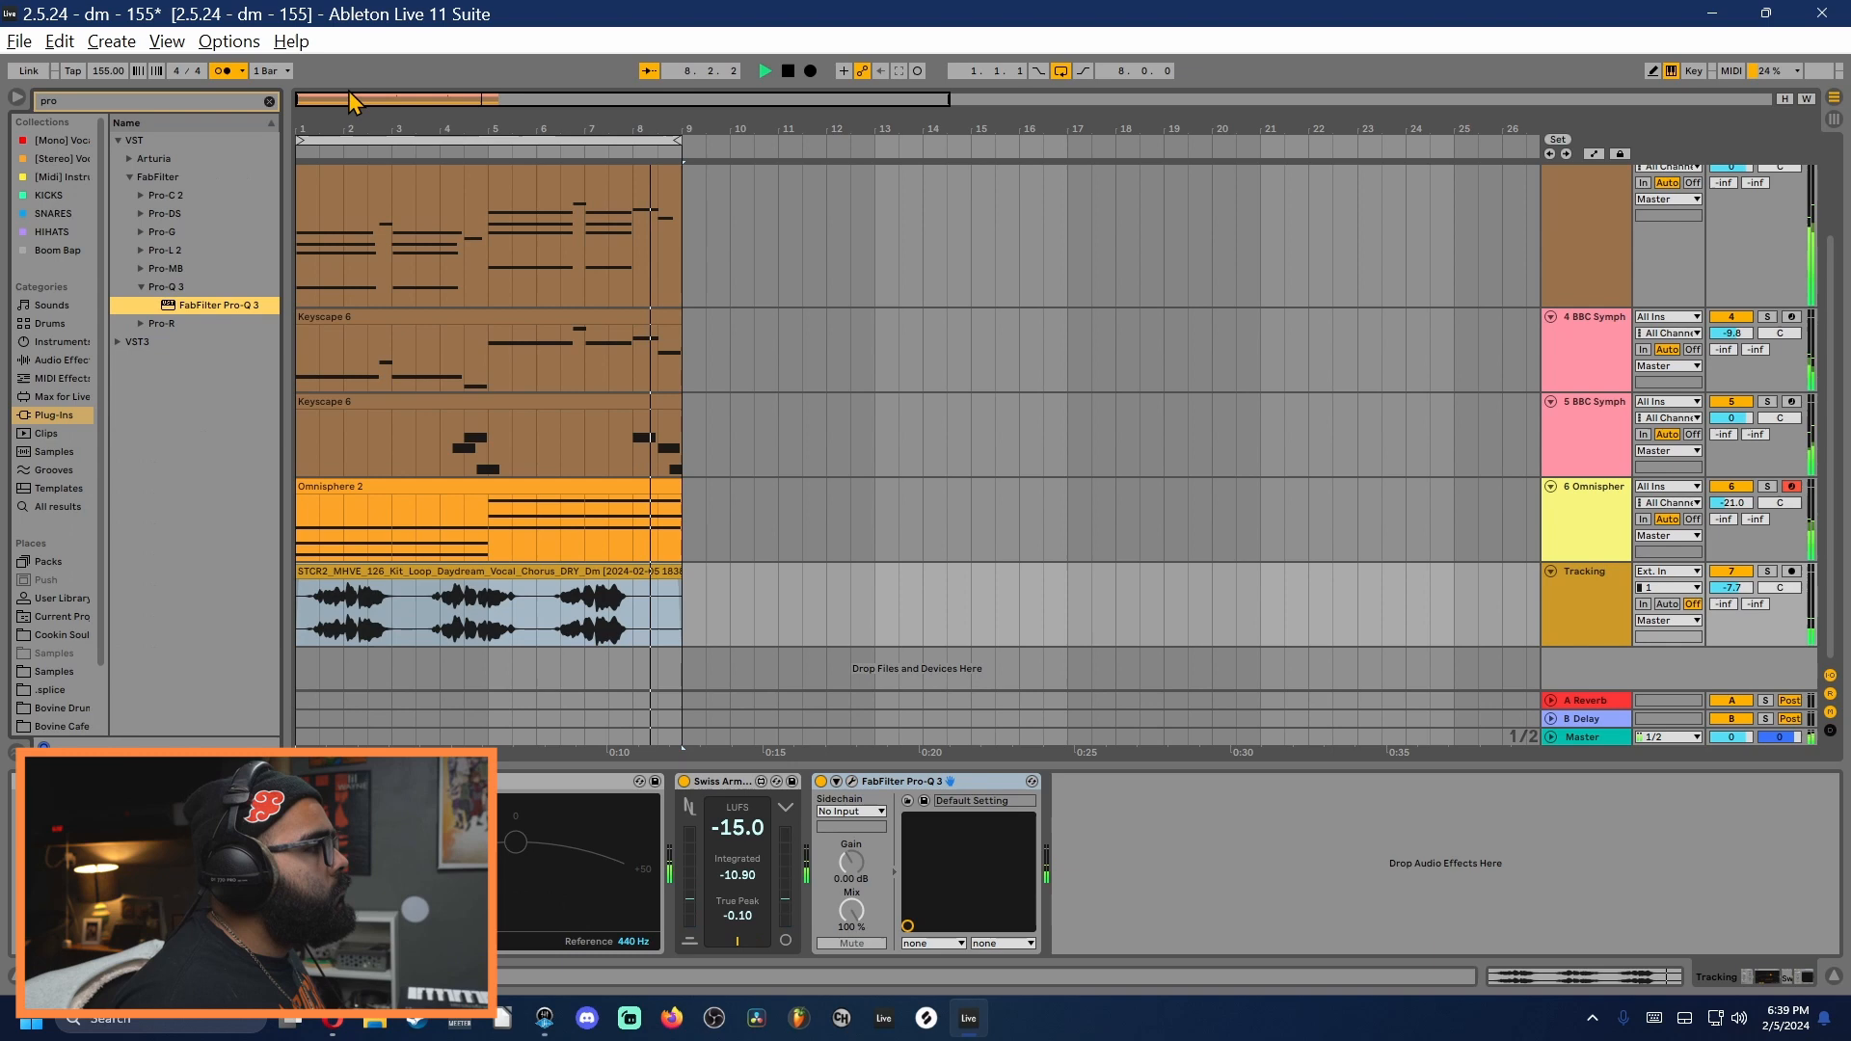
Step: Search the plug-ins for "val" and load Valhalla VintageVerb after the EQ on the vocal track
{"action": "left_click", "coordinate": [269, 103]}
{"action": "type", "text": "val"}
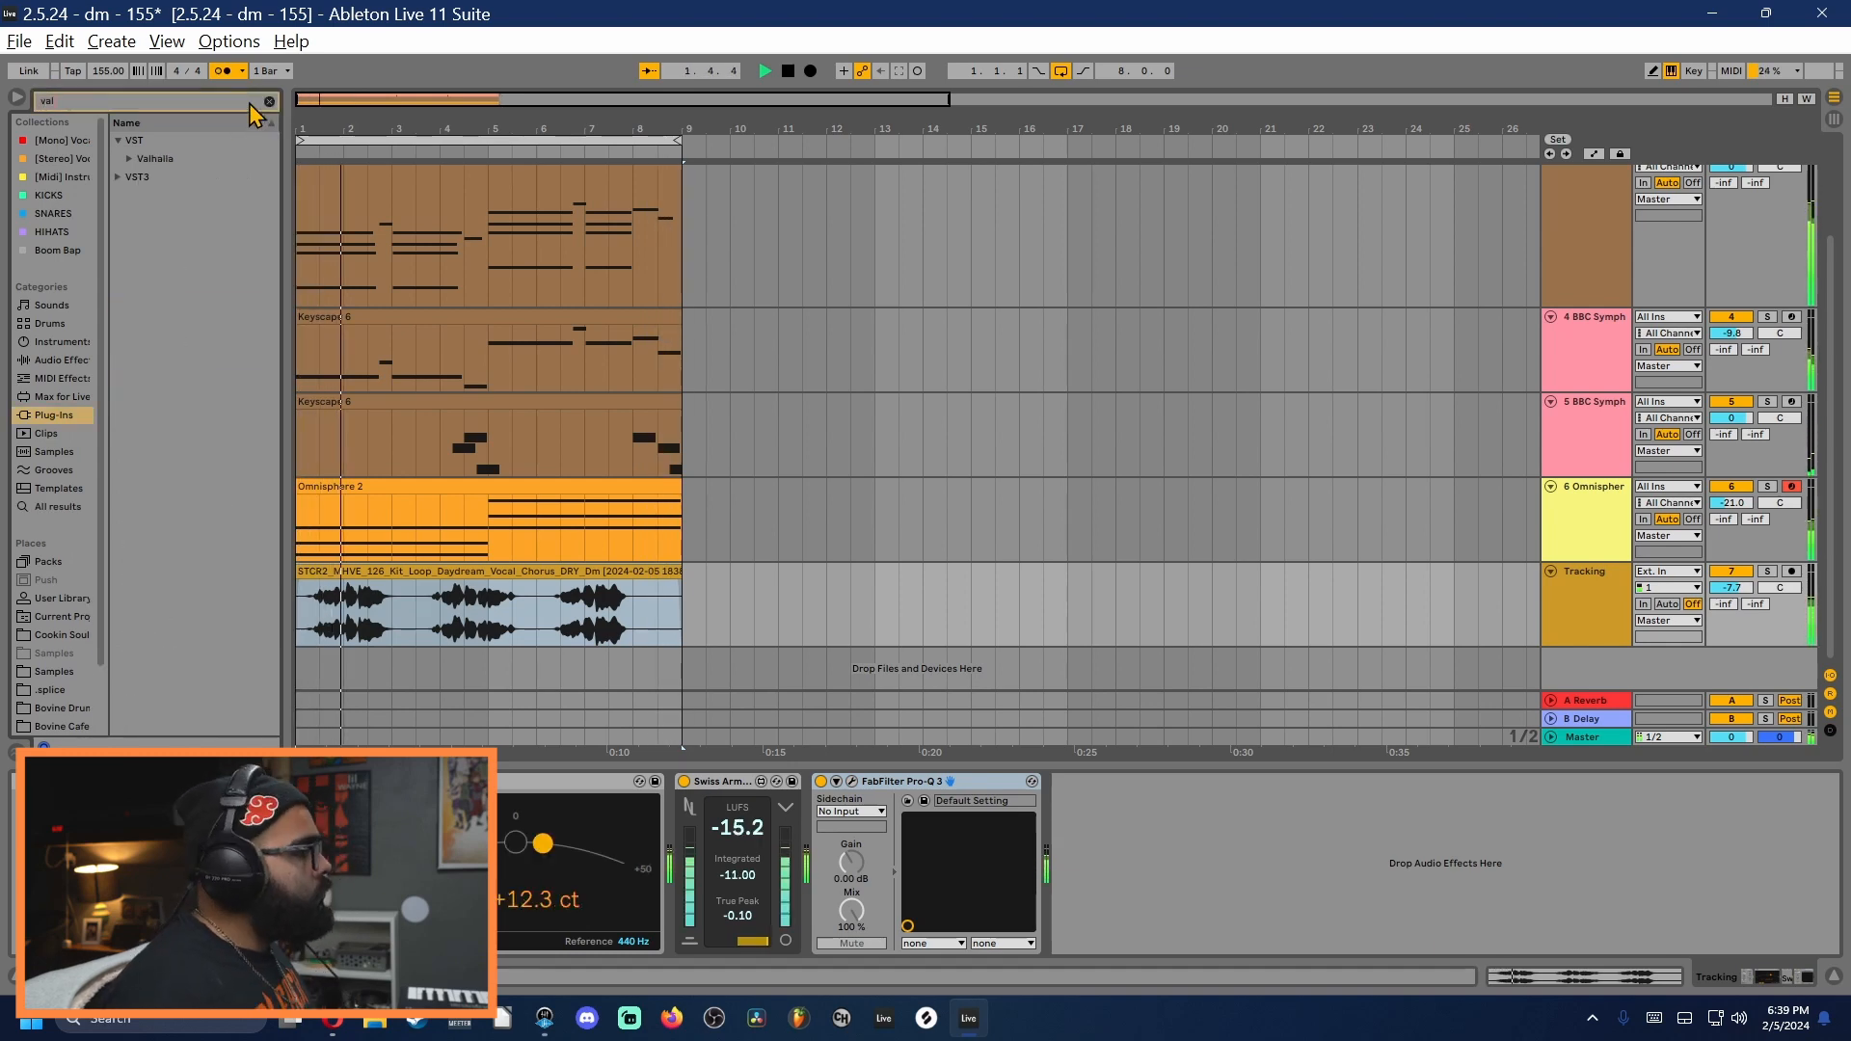
{"action": "left_click", "coordinate": [136, 160]}
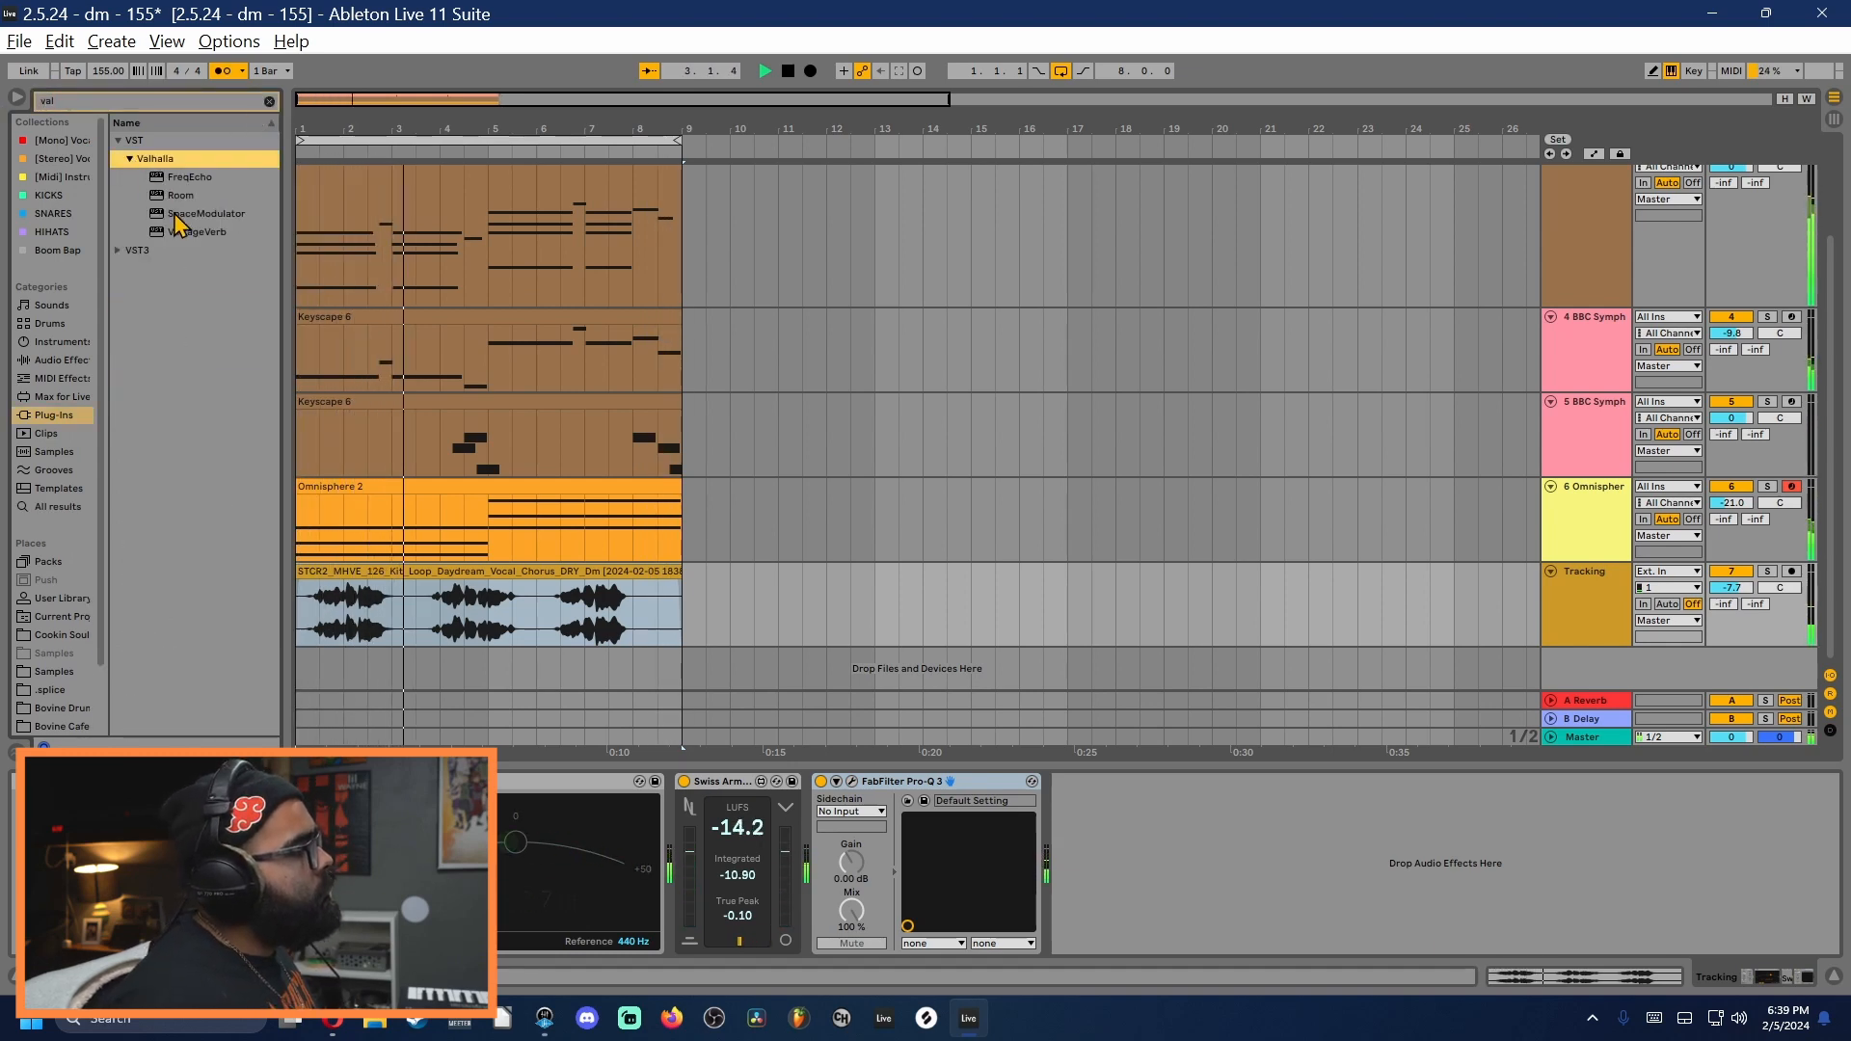
{"action": "double_click", "coordinate": [181, 233]}
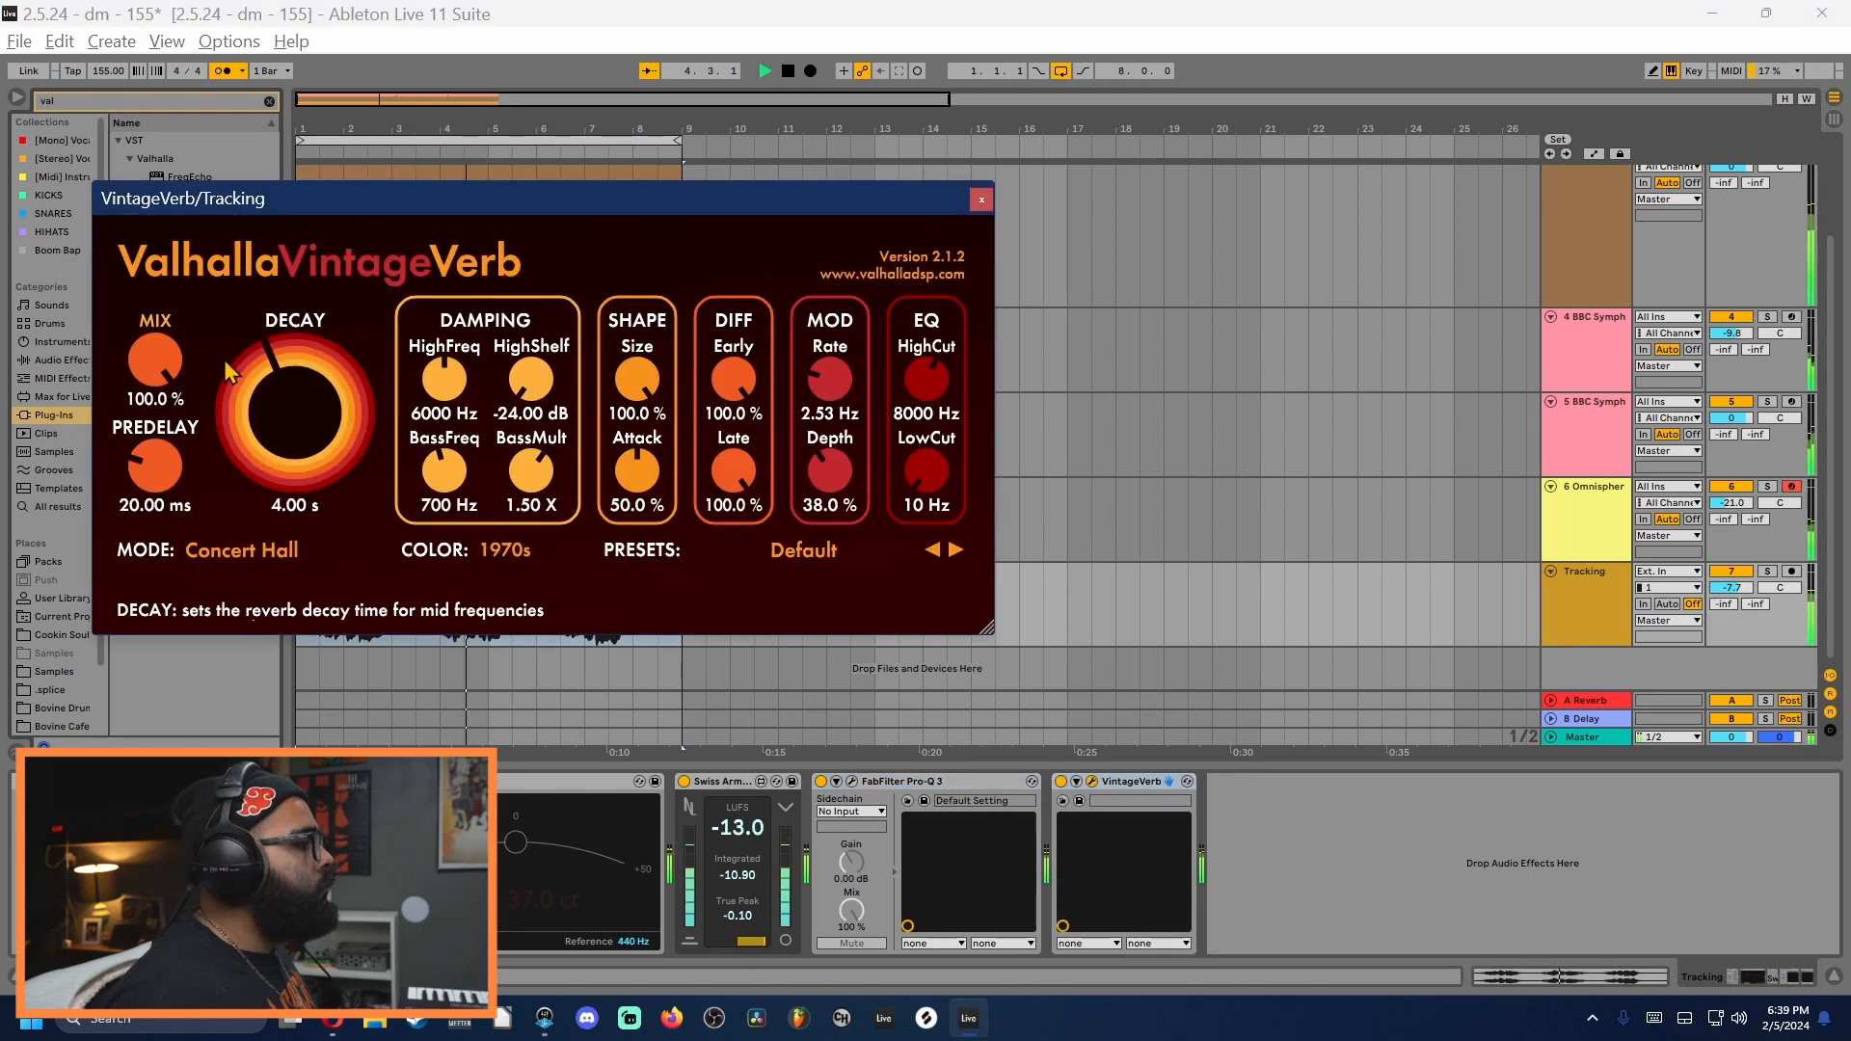
Step: Set the vocal reverb to 1980s color, 69.6 % mix, 15.18 ms predelay, 3.41 s decay, 6060 Hz HighCut and 590 Hz LowCut
{"action": "left_click", "coordinate": [514, 564]}
{"action": "left_click", "coordinate": [516, 617]}
{"action": "left_click_drag", "start_coordinate": [925, 470], "coordinate": [928, 394]}
{"action": "left_click_drag", "start_coordinate": [328, 439], "coordinate": [334, 461]}
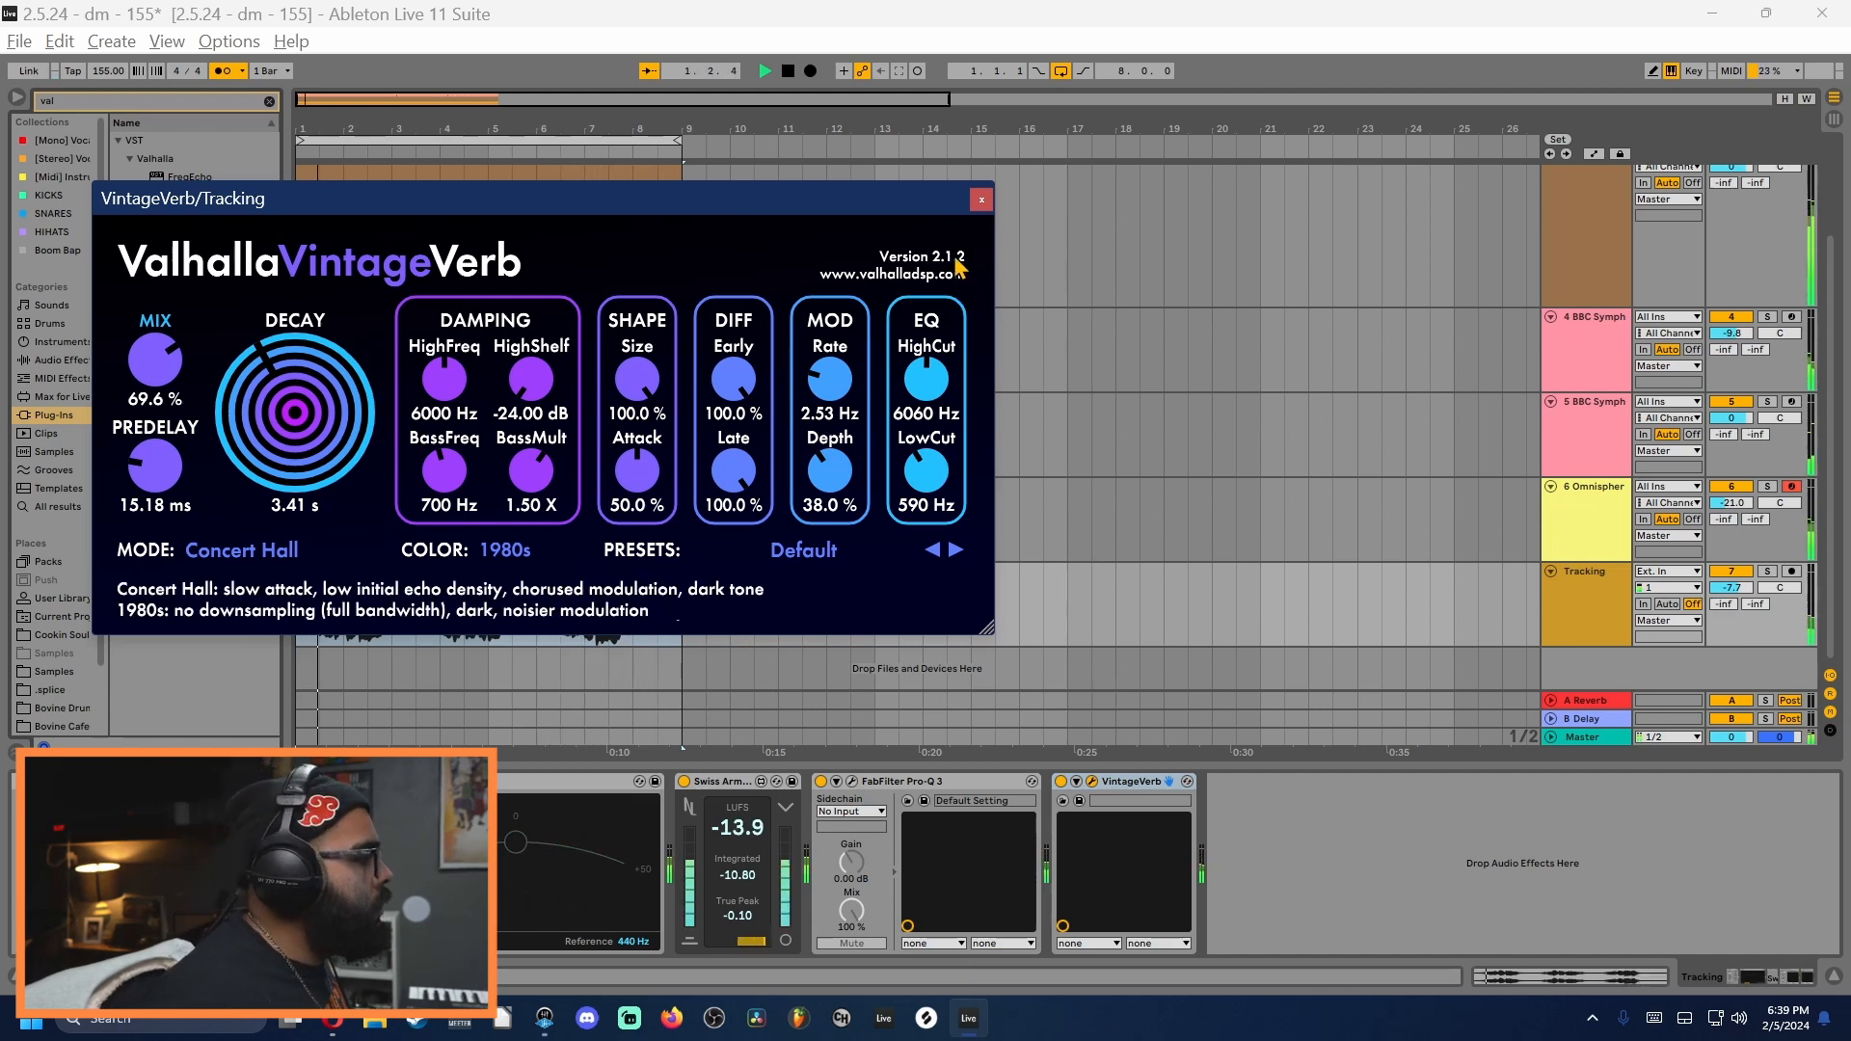
{"action": "left_click", "coordinate": [982, 202]}
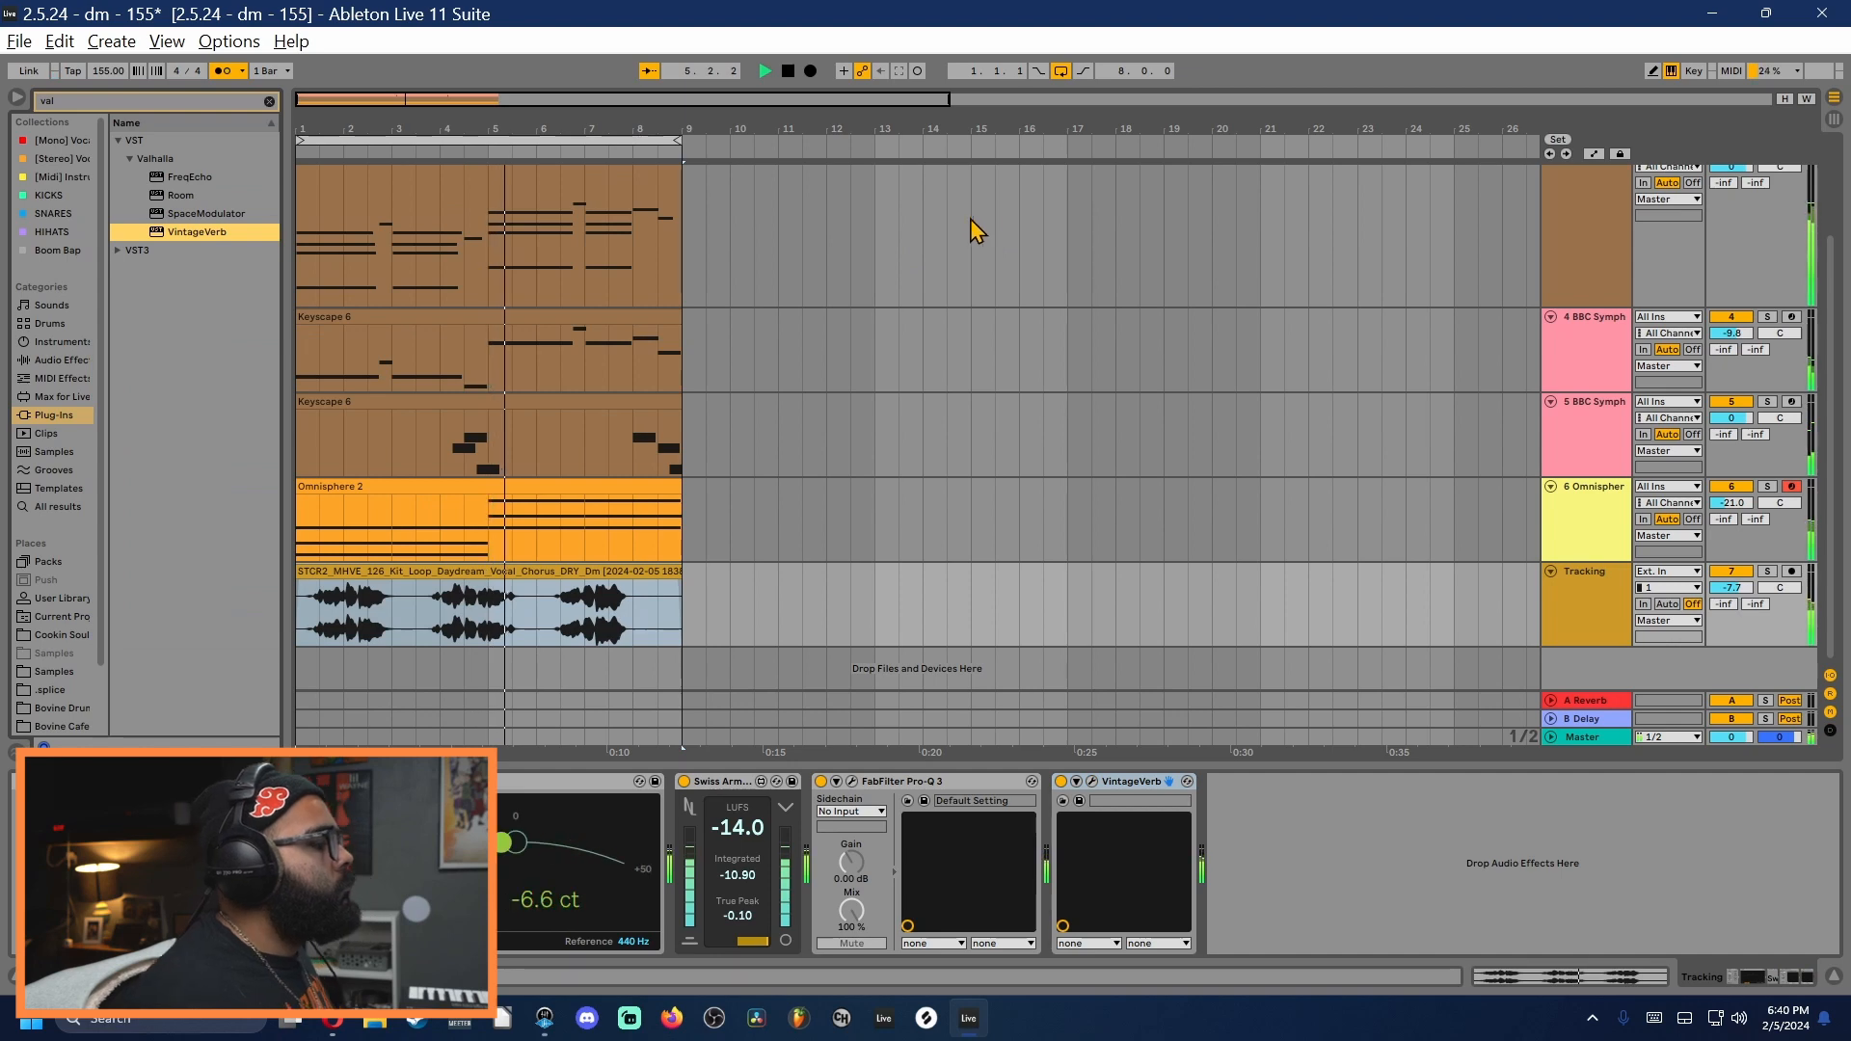
Step: Solo the recorded Omnisphere audio track, select its first clip and play it with the device chain shown
{"action": "scroll", "coordinate": [607, 586], "scroll_direction": "up", "scroll_amount": 2}
{"action": "scroll", "coordinate": [742, 436], "scroll_direction": "up", "scroll_amount": 2}
{"action": "key", "text": "space"}
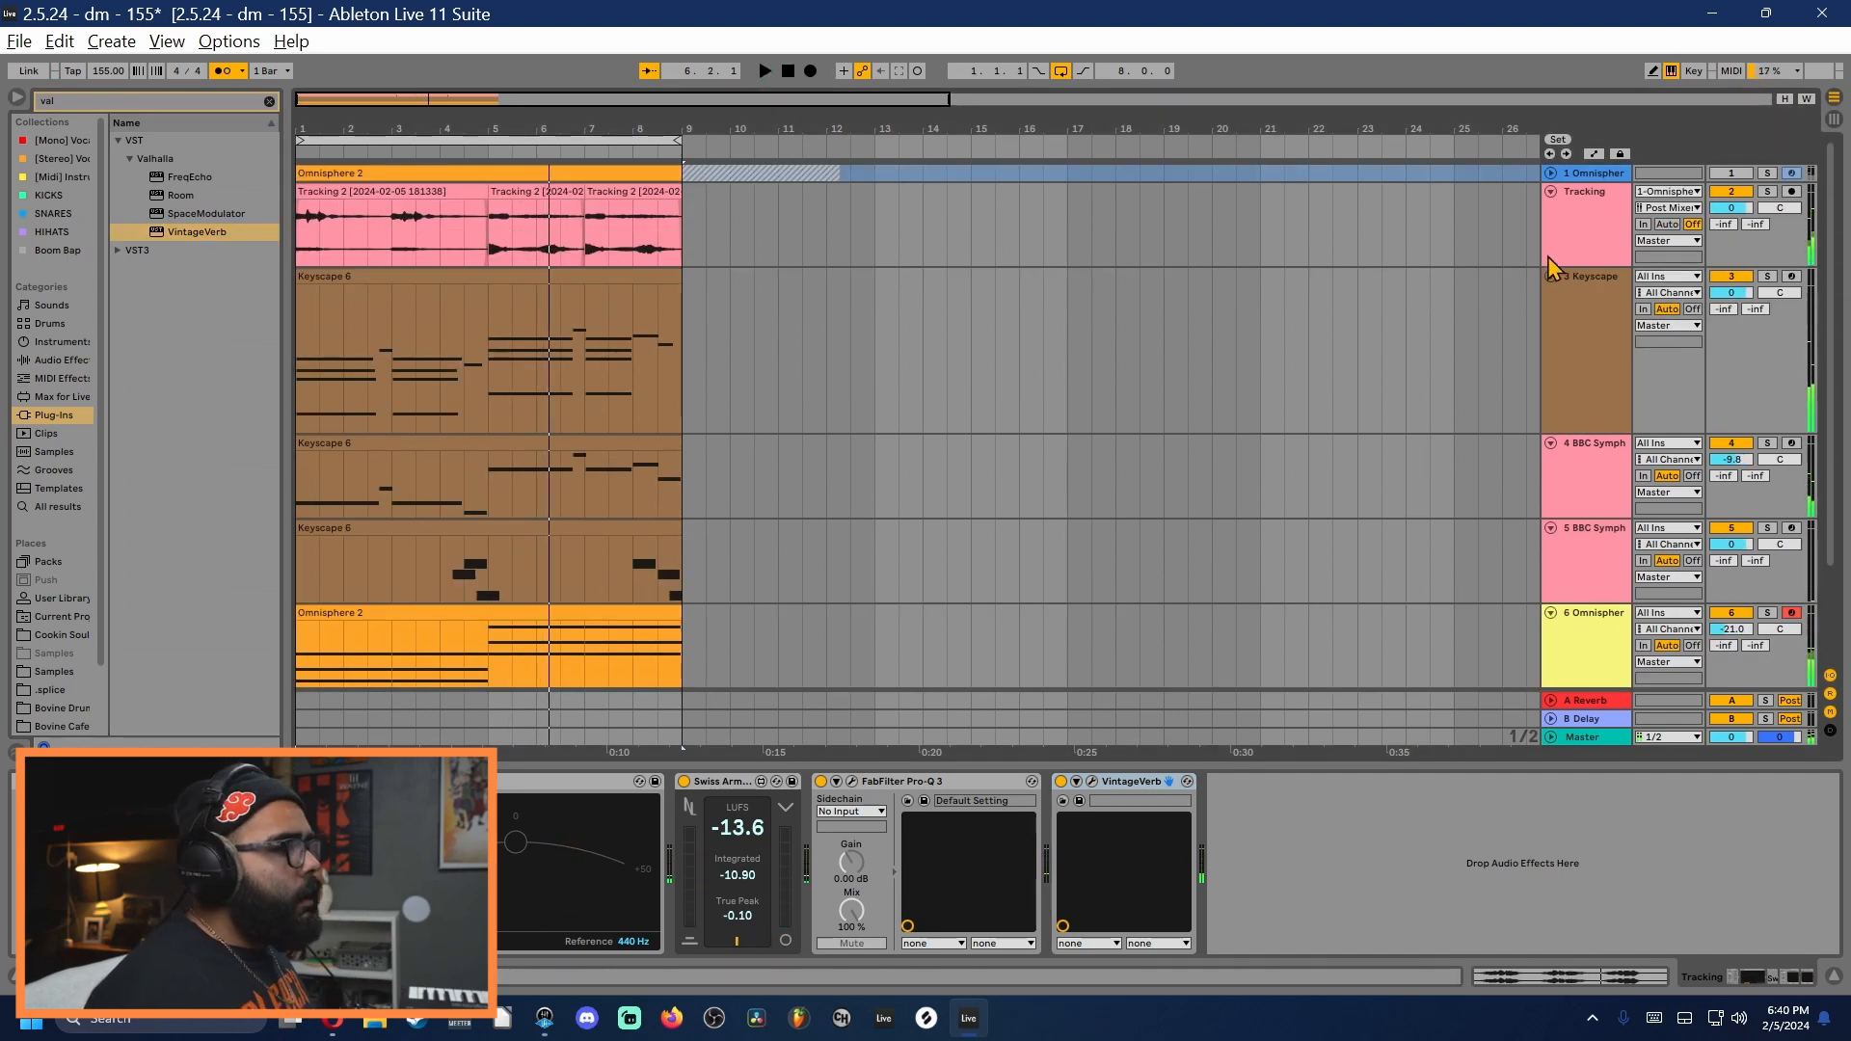
{"action": "left_click", "coordinate": [415, 192]}
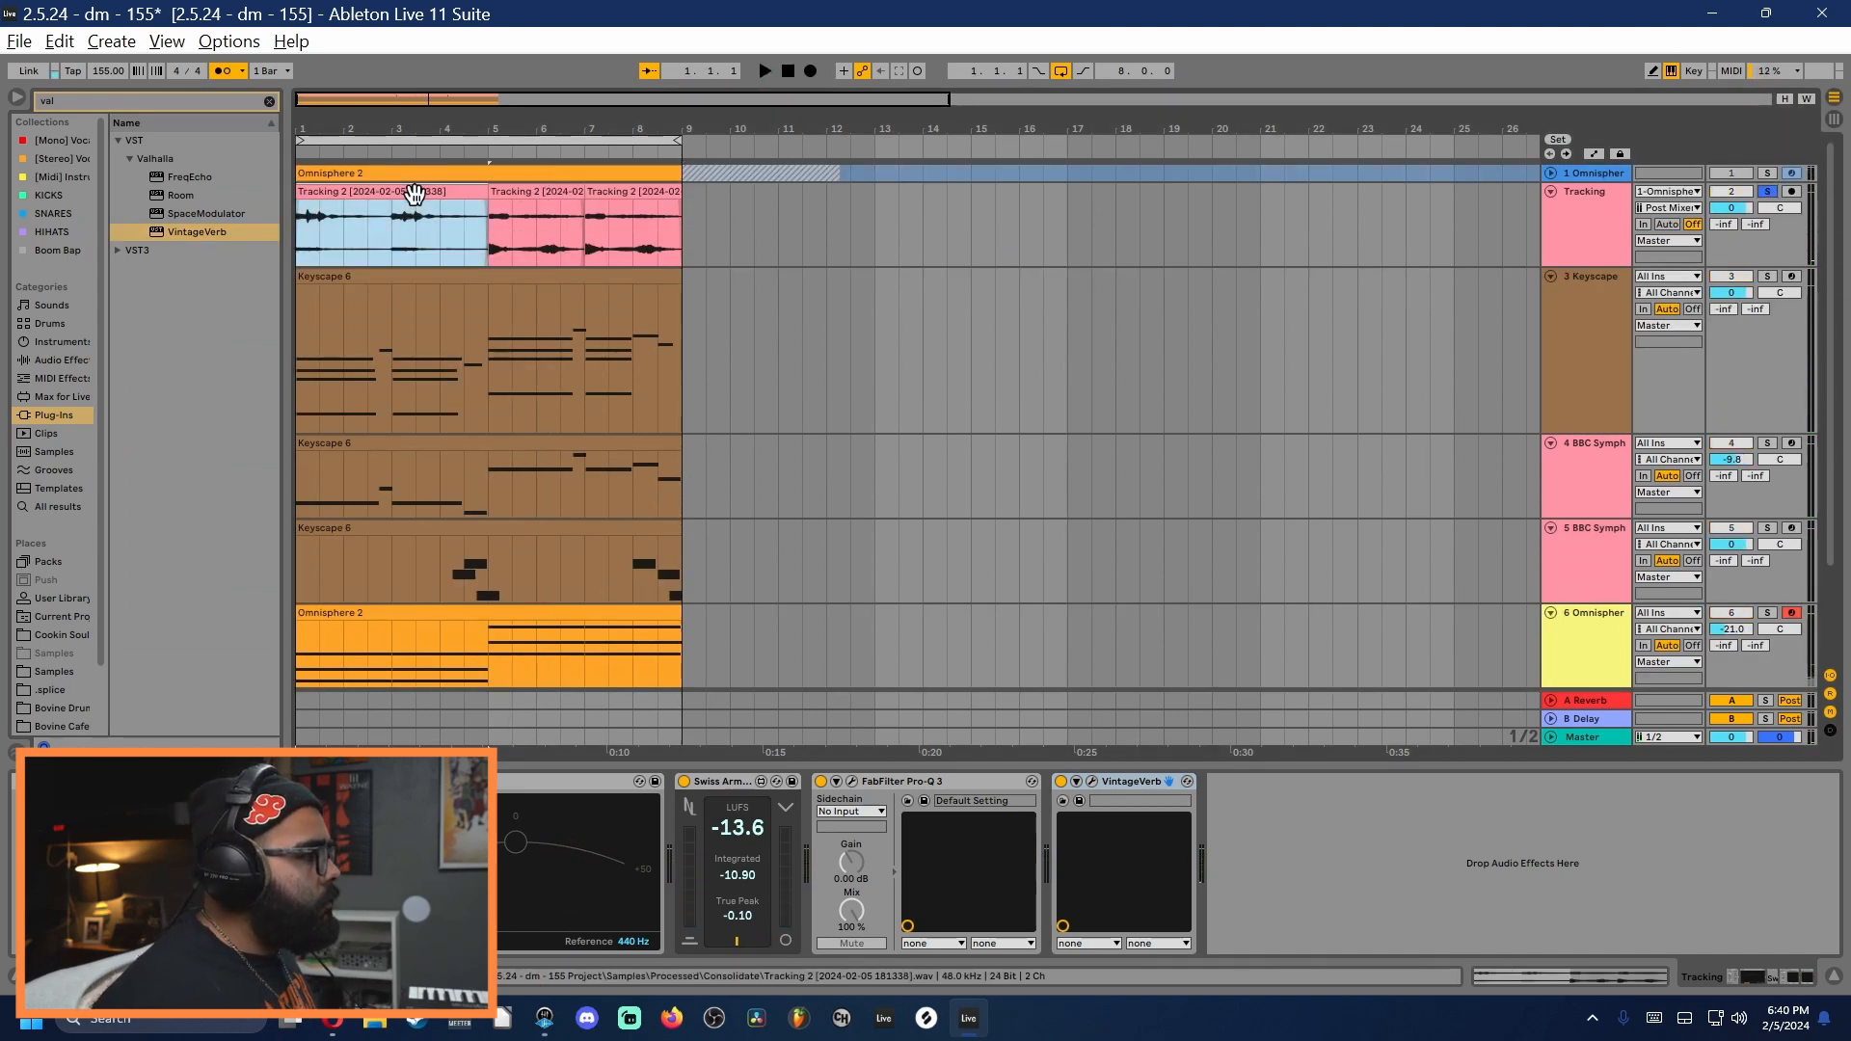
{"action": "key", "text": "space"}
{"action": "key", "text": "shift+Tab"}
{"action": "key", "text": "shift+Tab"}
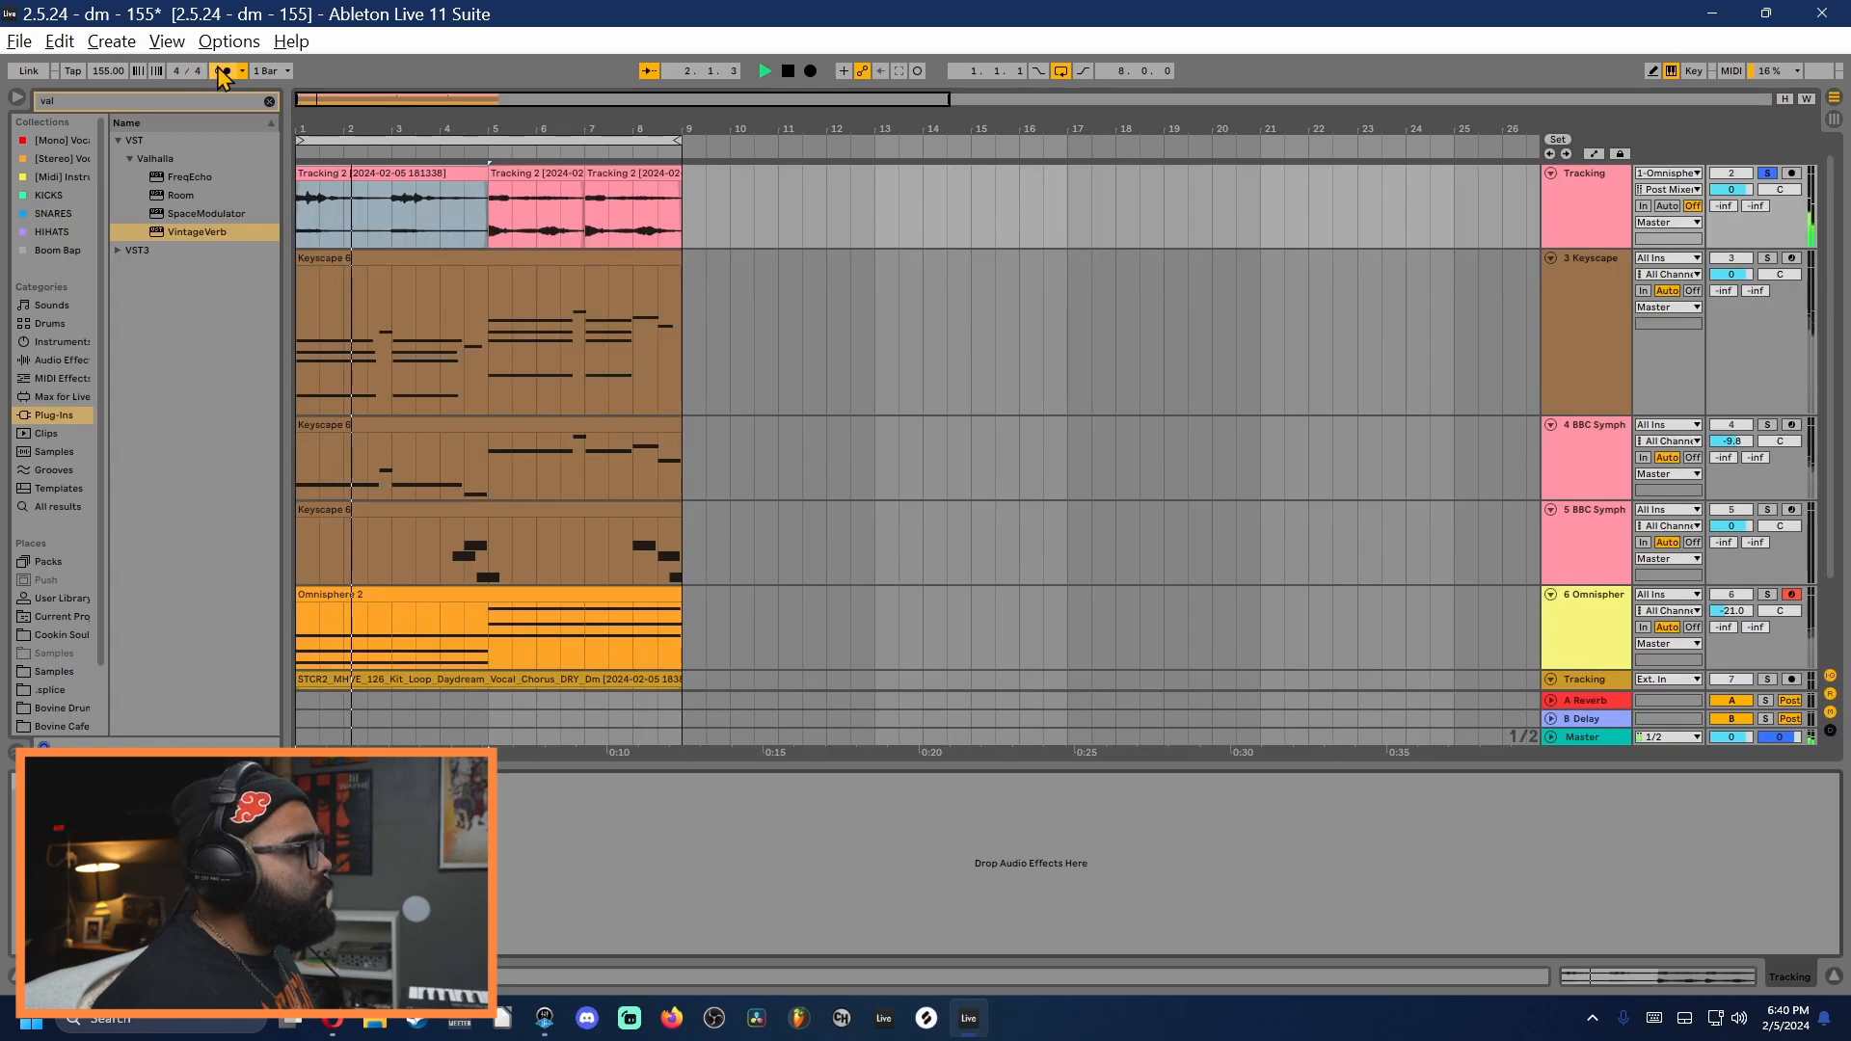
Step: Load FabFilter Pro-Q 3 onto the soloed Omnisphere audio track and roll off its low end
{"action": "left_click", "coordinate": [269, 101]}
{"action": "type", "text": "pro"}
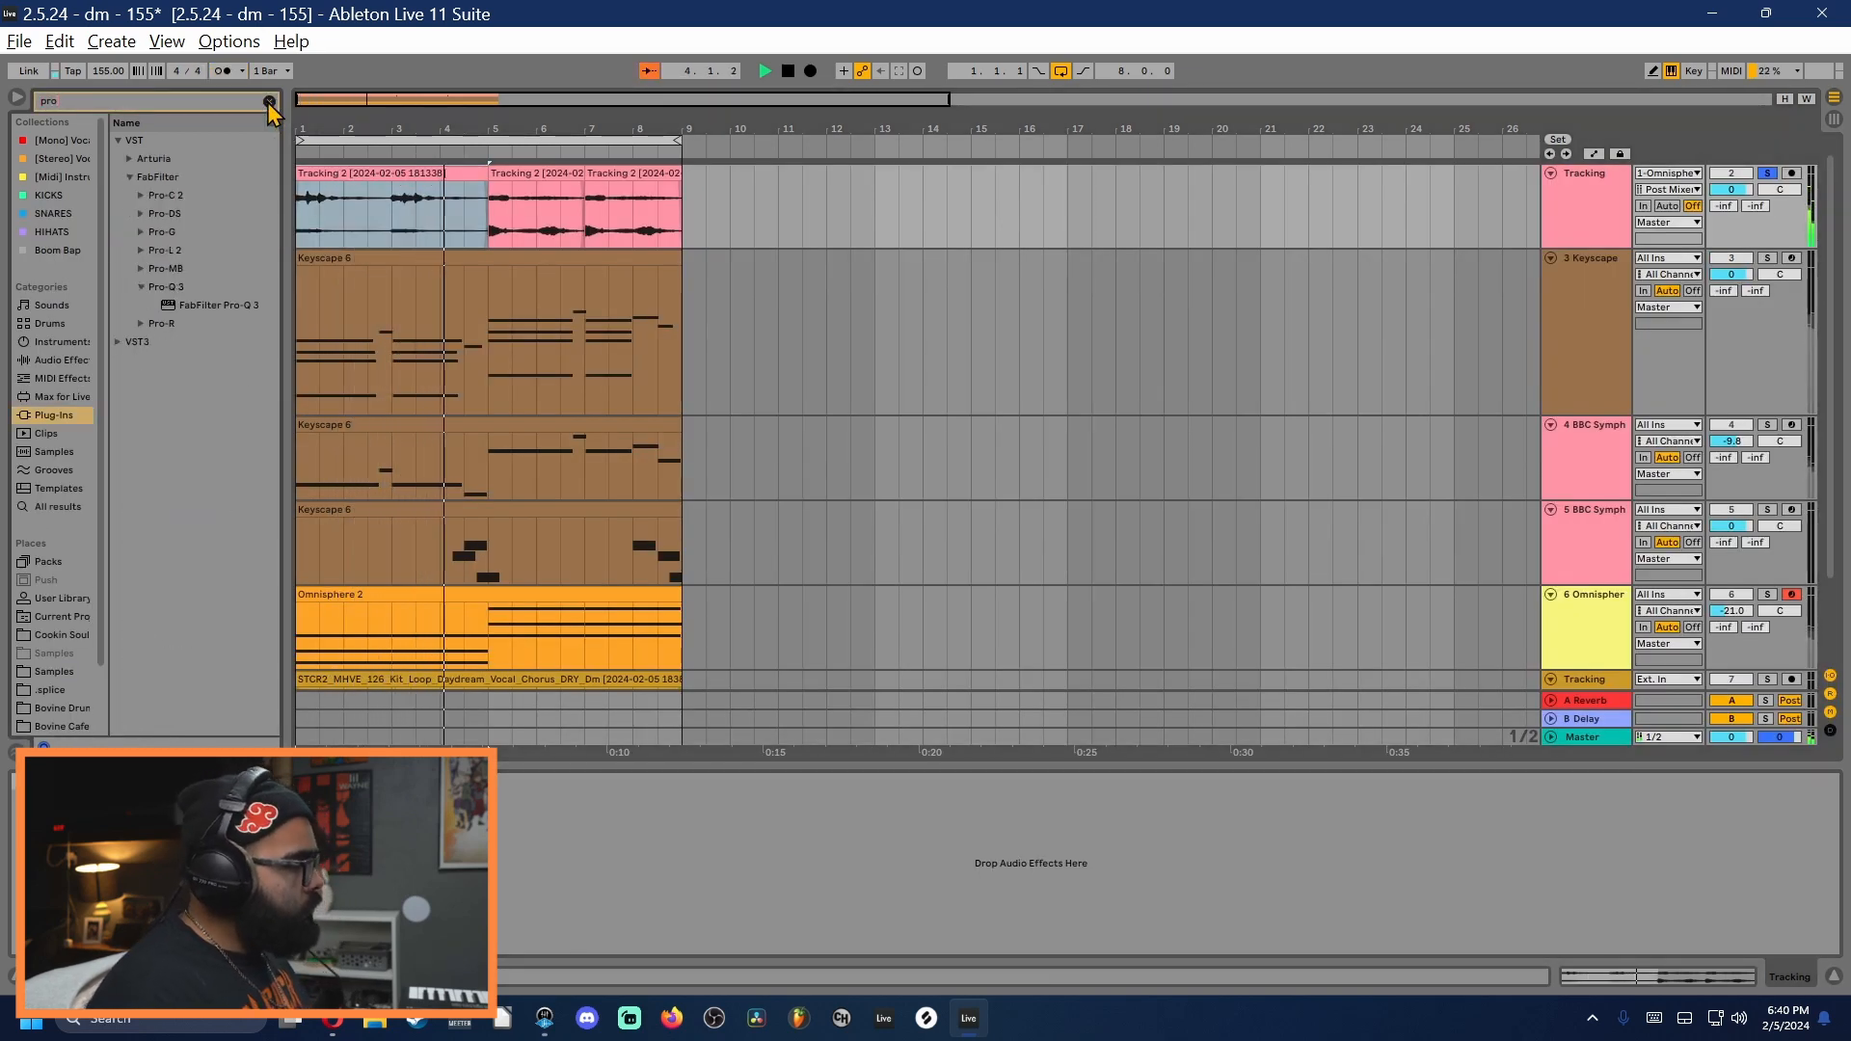
{"action": "double_click", "coordinate": [192, 287]}
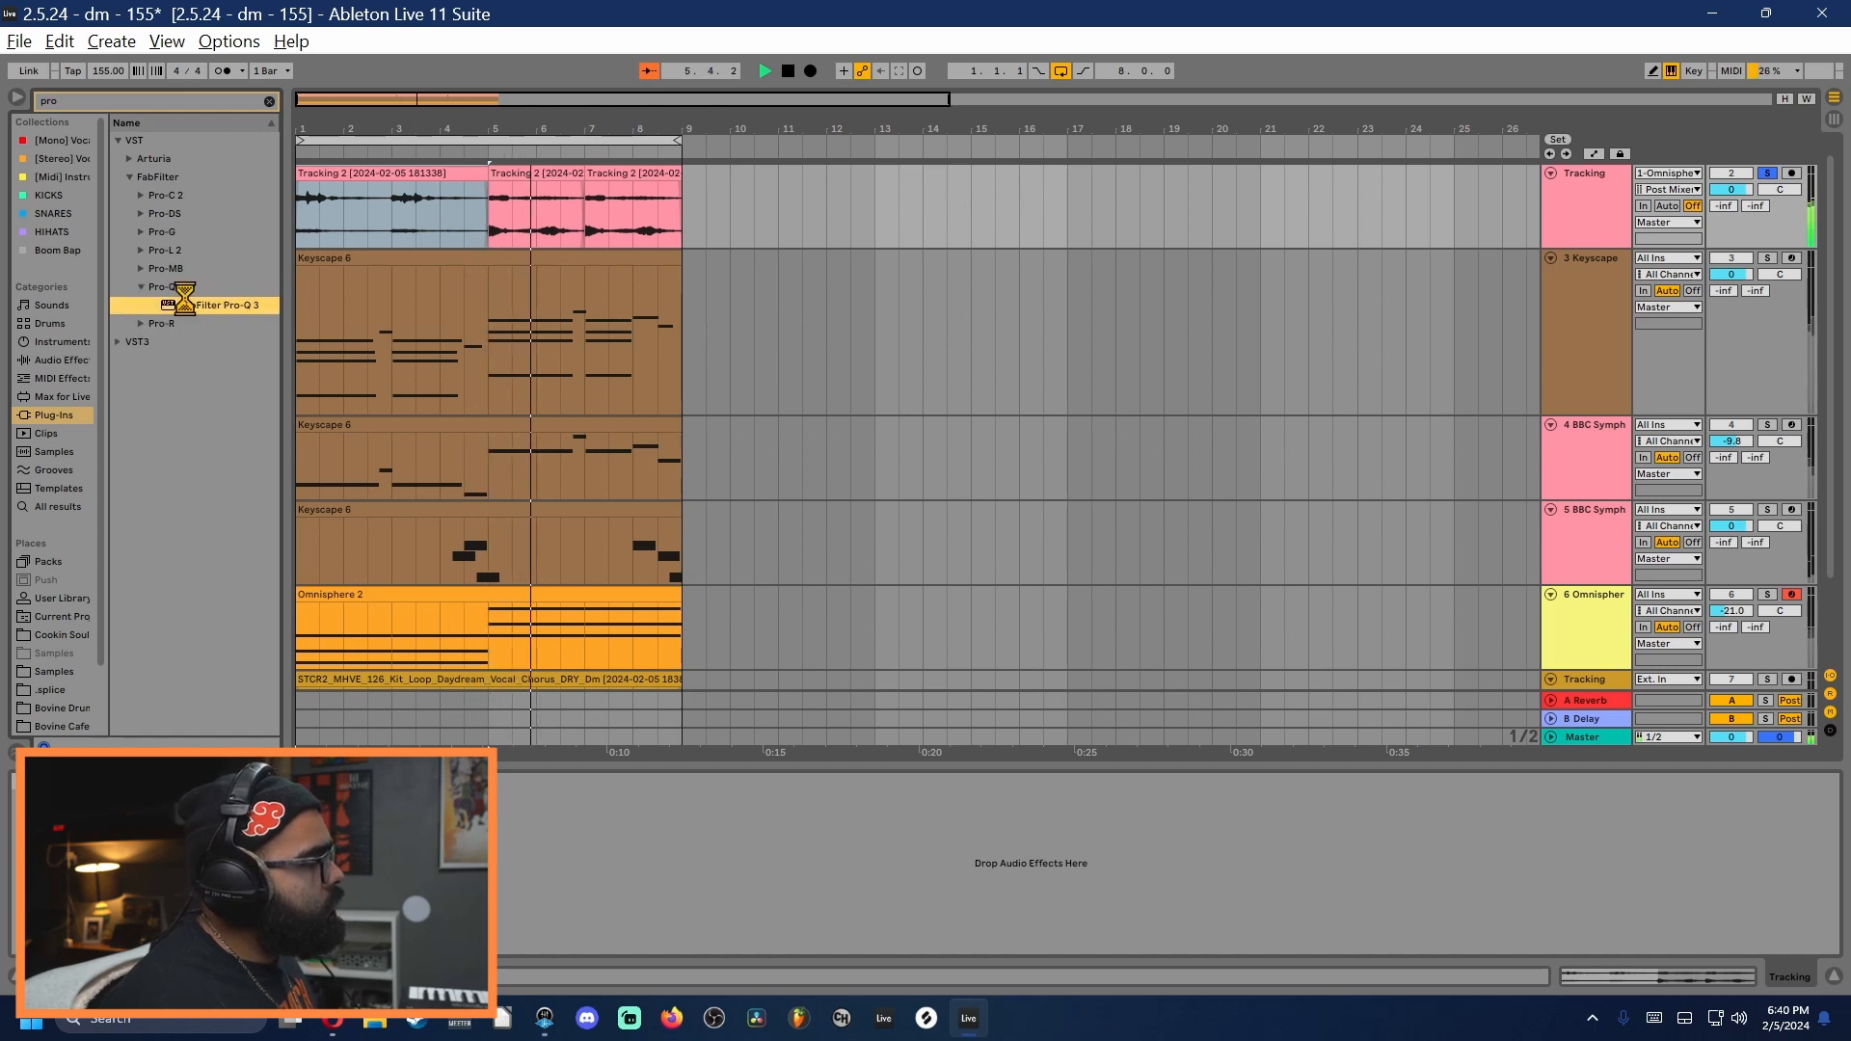
{"action": "left_click_drag", "start_coordinate": [130, 410], "coordinate": [347, 410]}
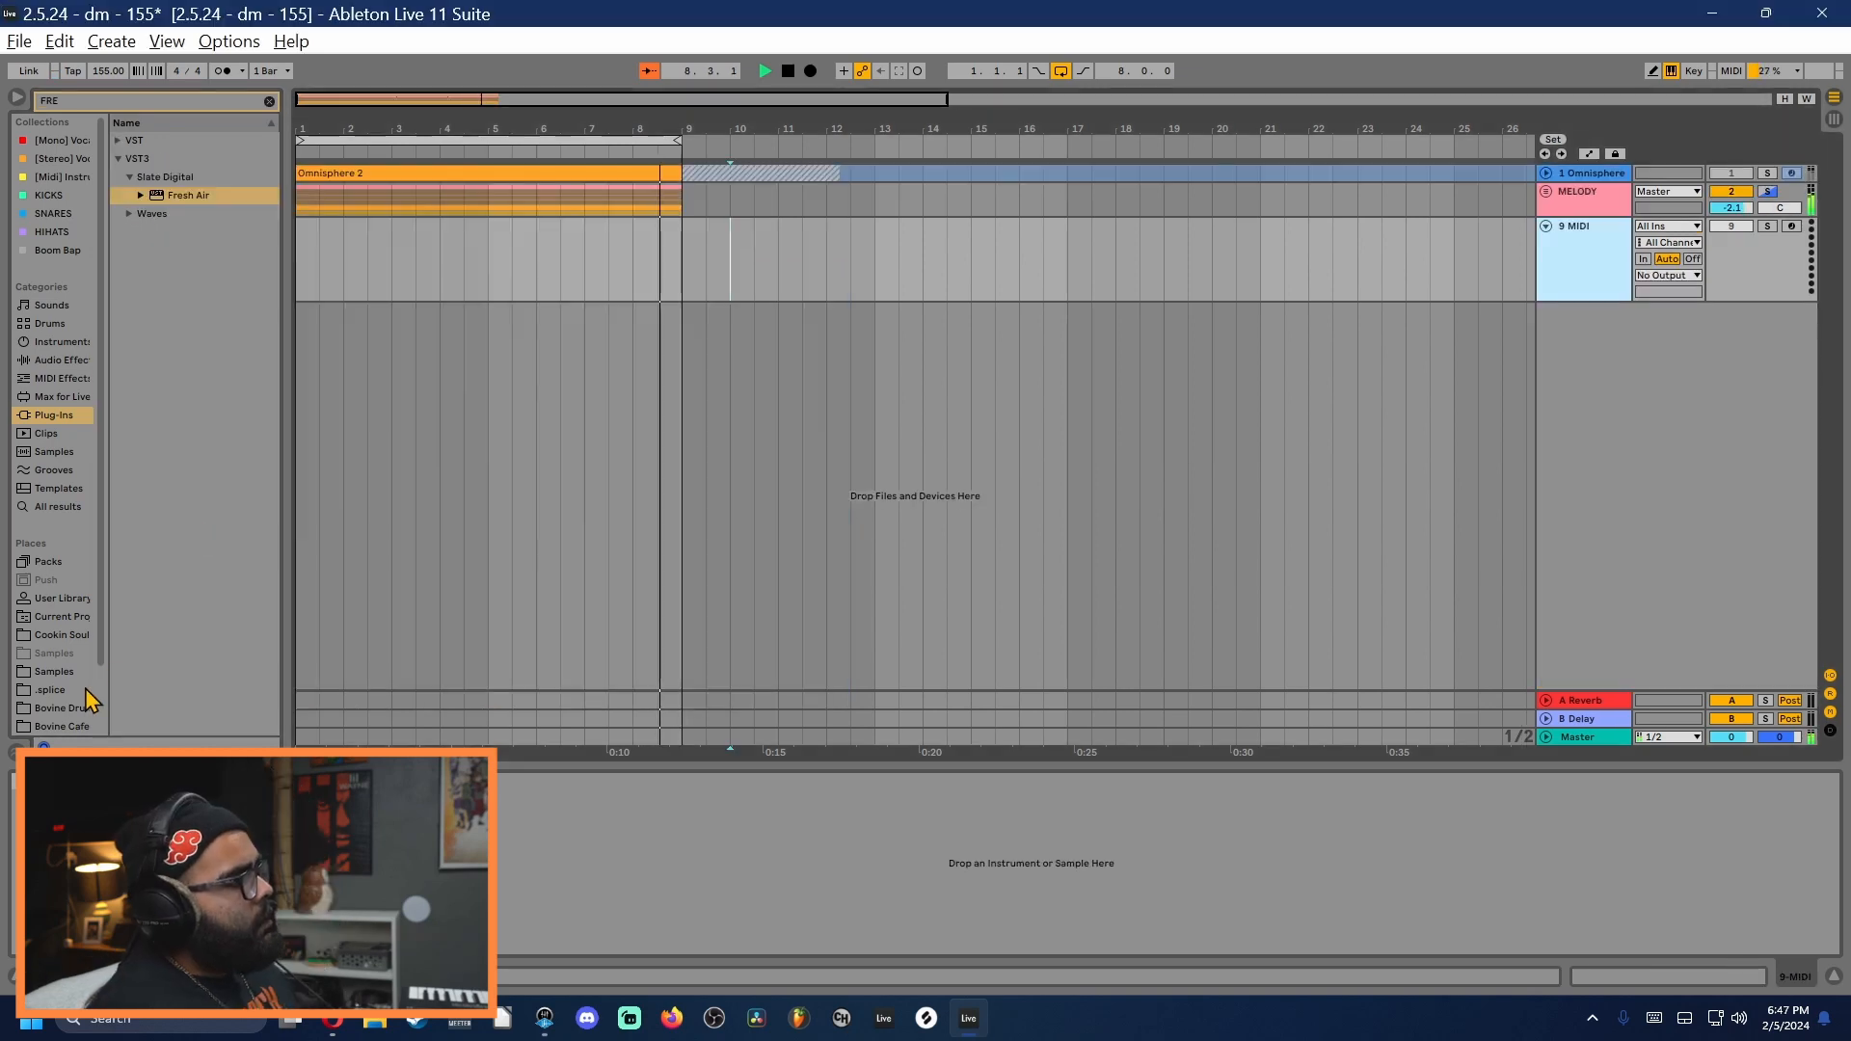
Step: Draw C3 clap notes on beat 3 of bars 2, 3 and 4 in the four-bar clap clip
{"action": "left_click", "coordinate": [59, 635]}
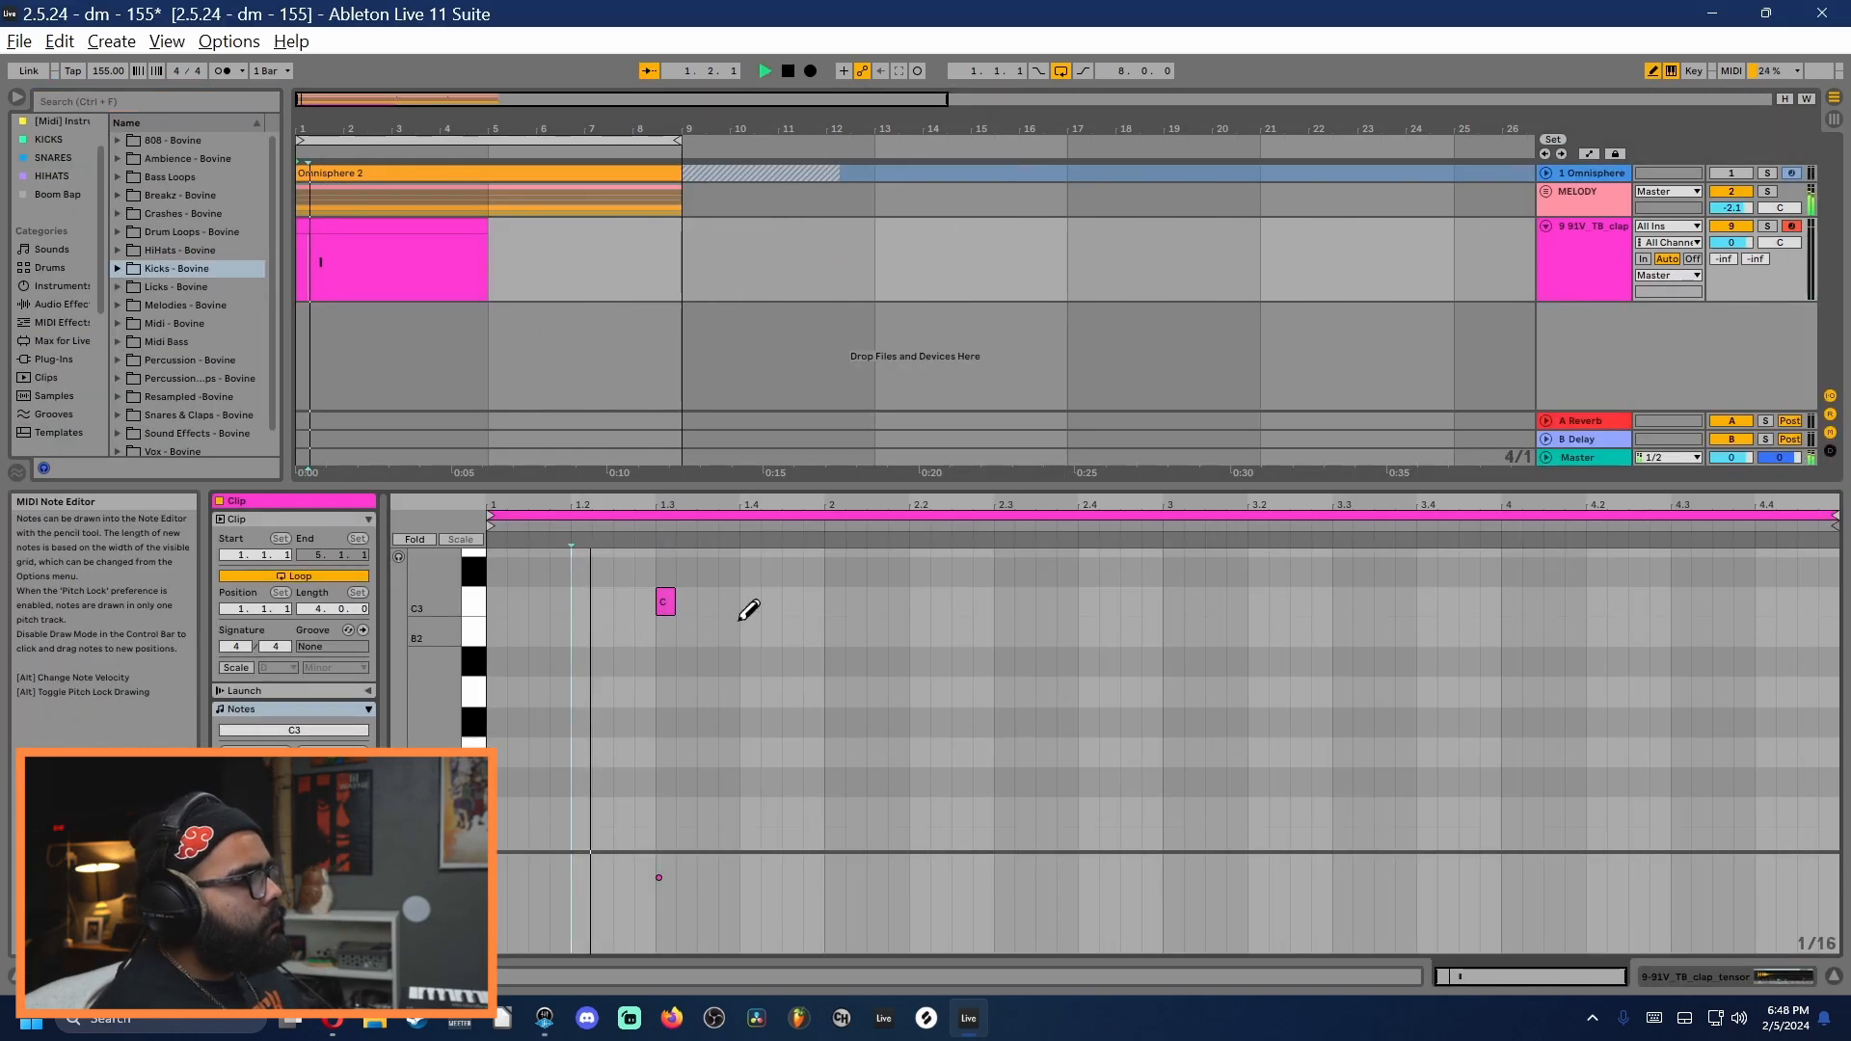
{"action": "left_click", "coordinate": [1002, 601]}
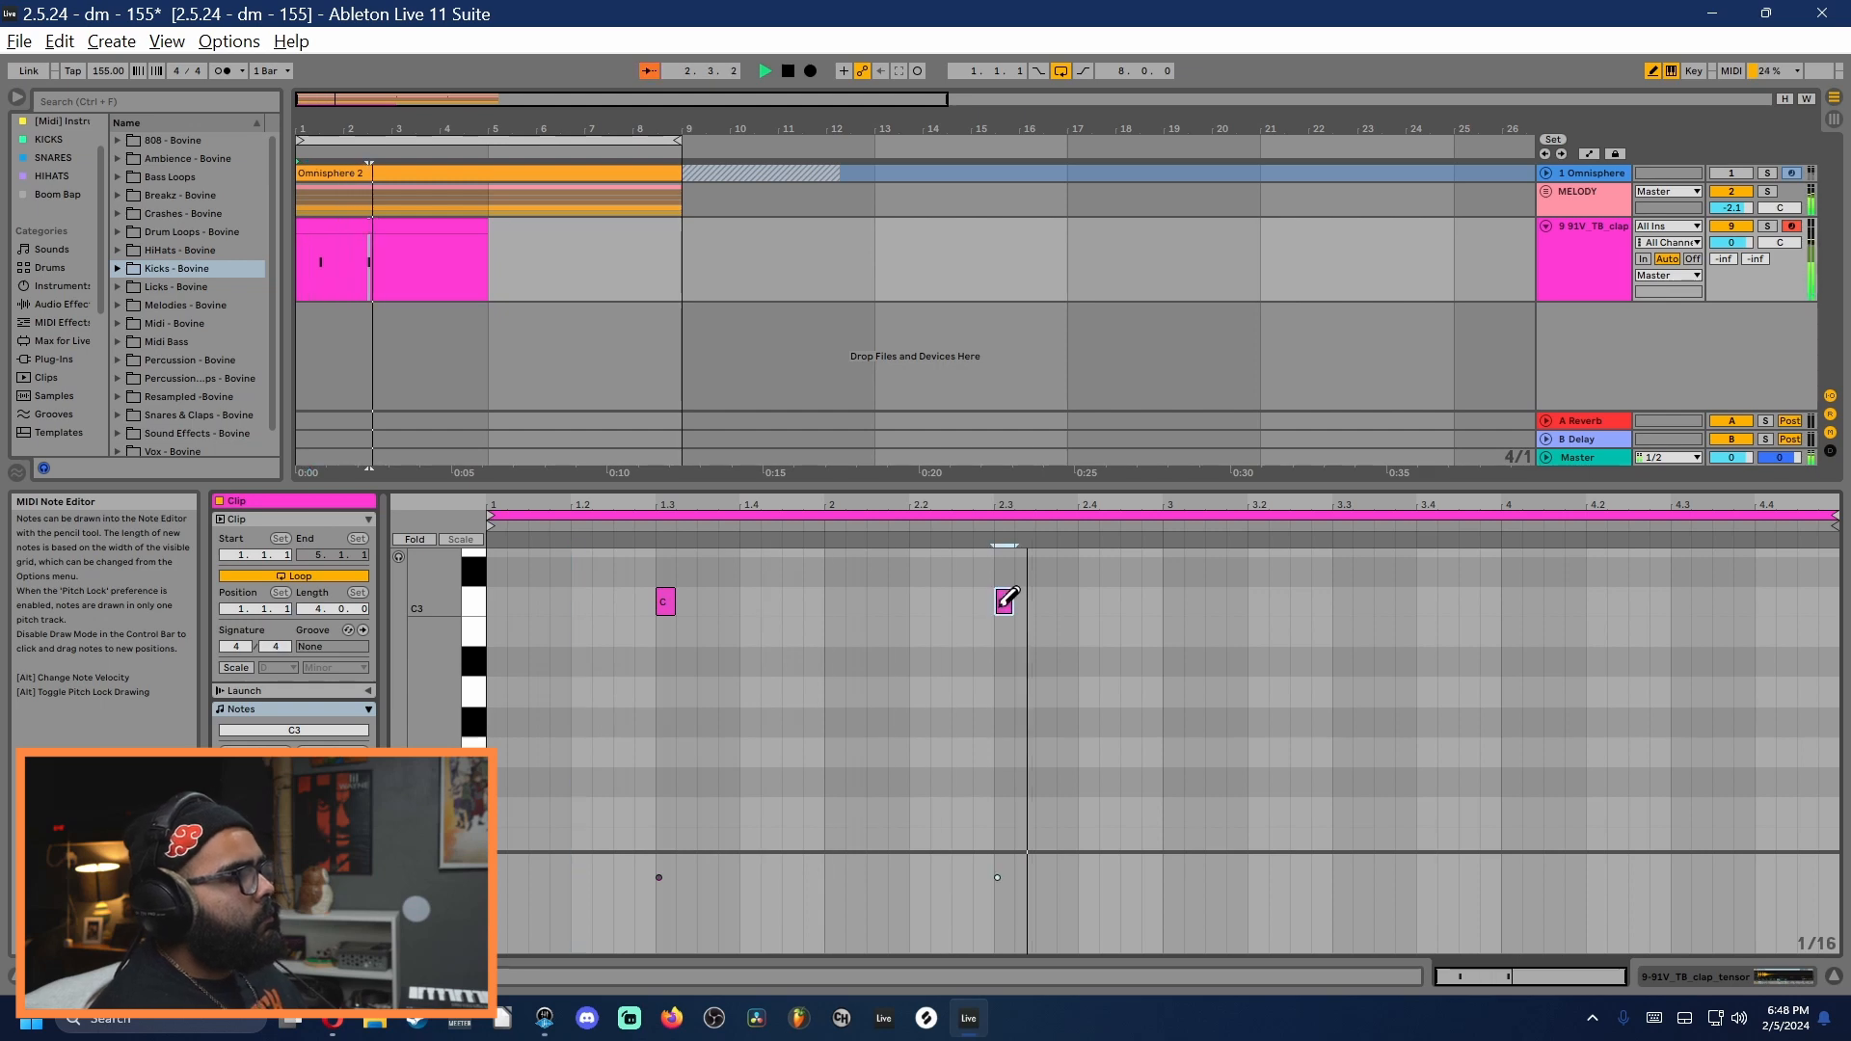
{"action": "left_click", "coordinate": [1341, 602]}
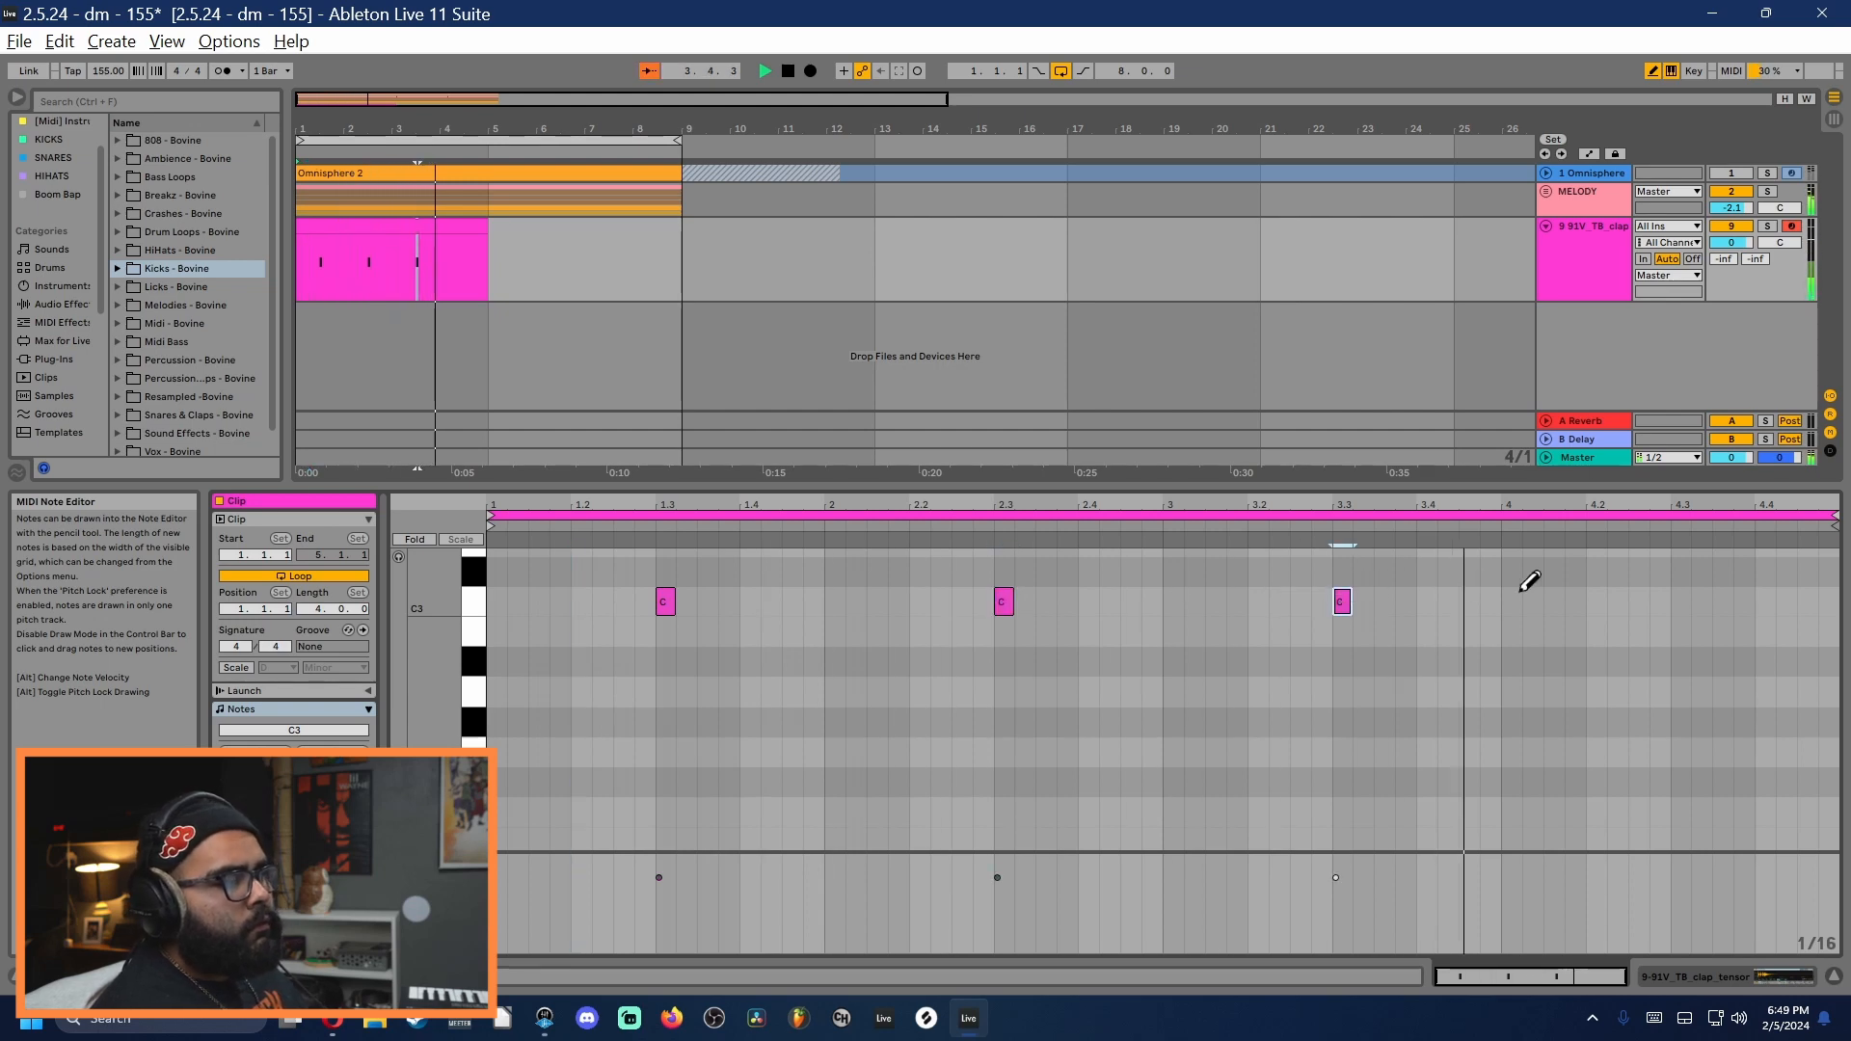
{"action": "left_click", "coordinate": [1680, 602]}
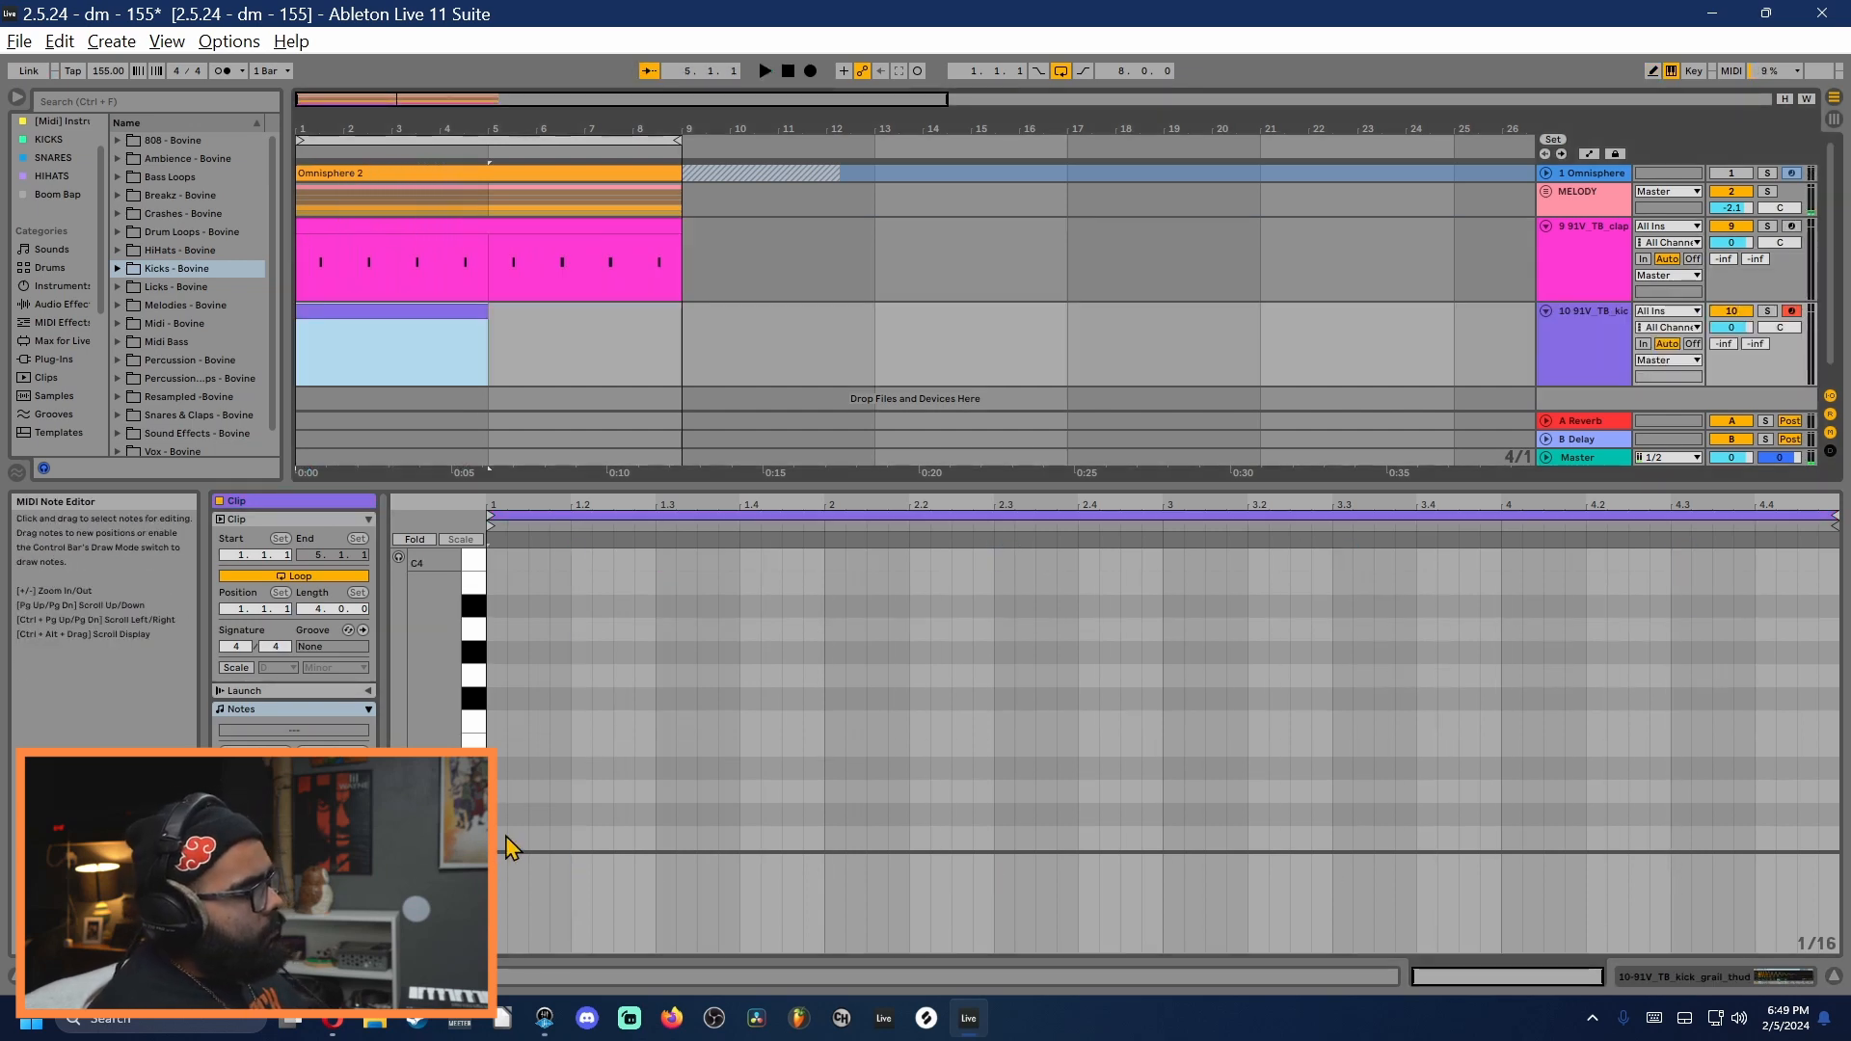
Step: Draw C3 kick notes at 1.1, 1.1.3 and 2.1 in the kick clip while the loop plays
{"action": "left_click", "coordinate": [500, 835]}
{"action": "key", "text": "space"}
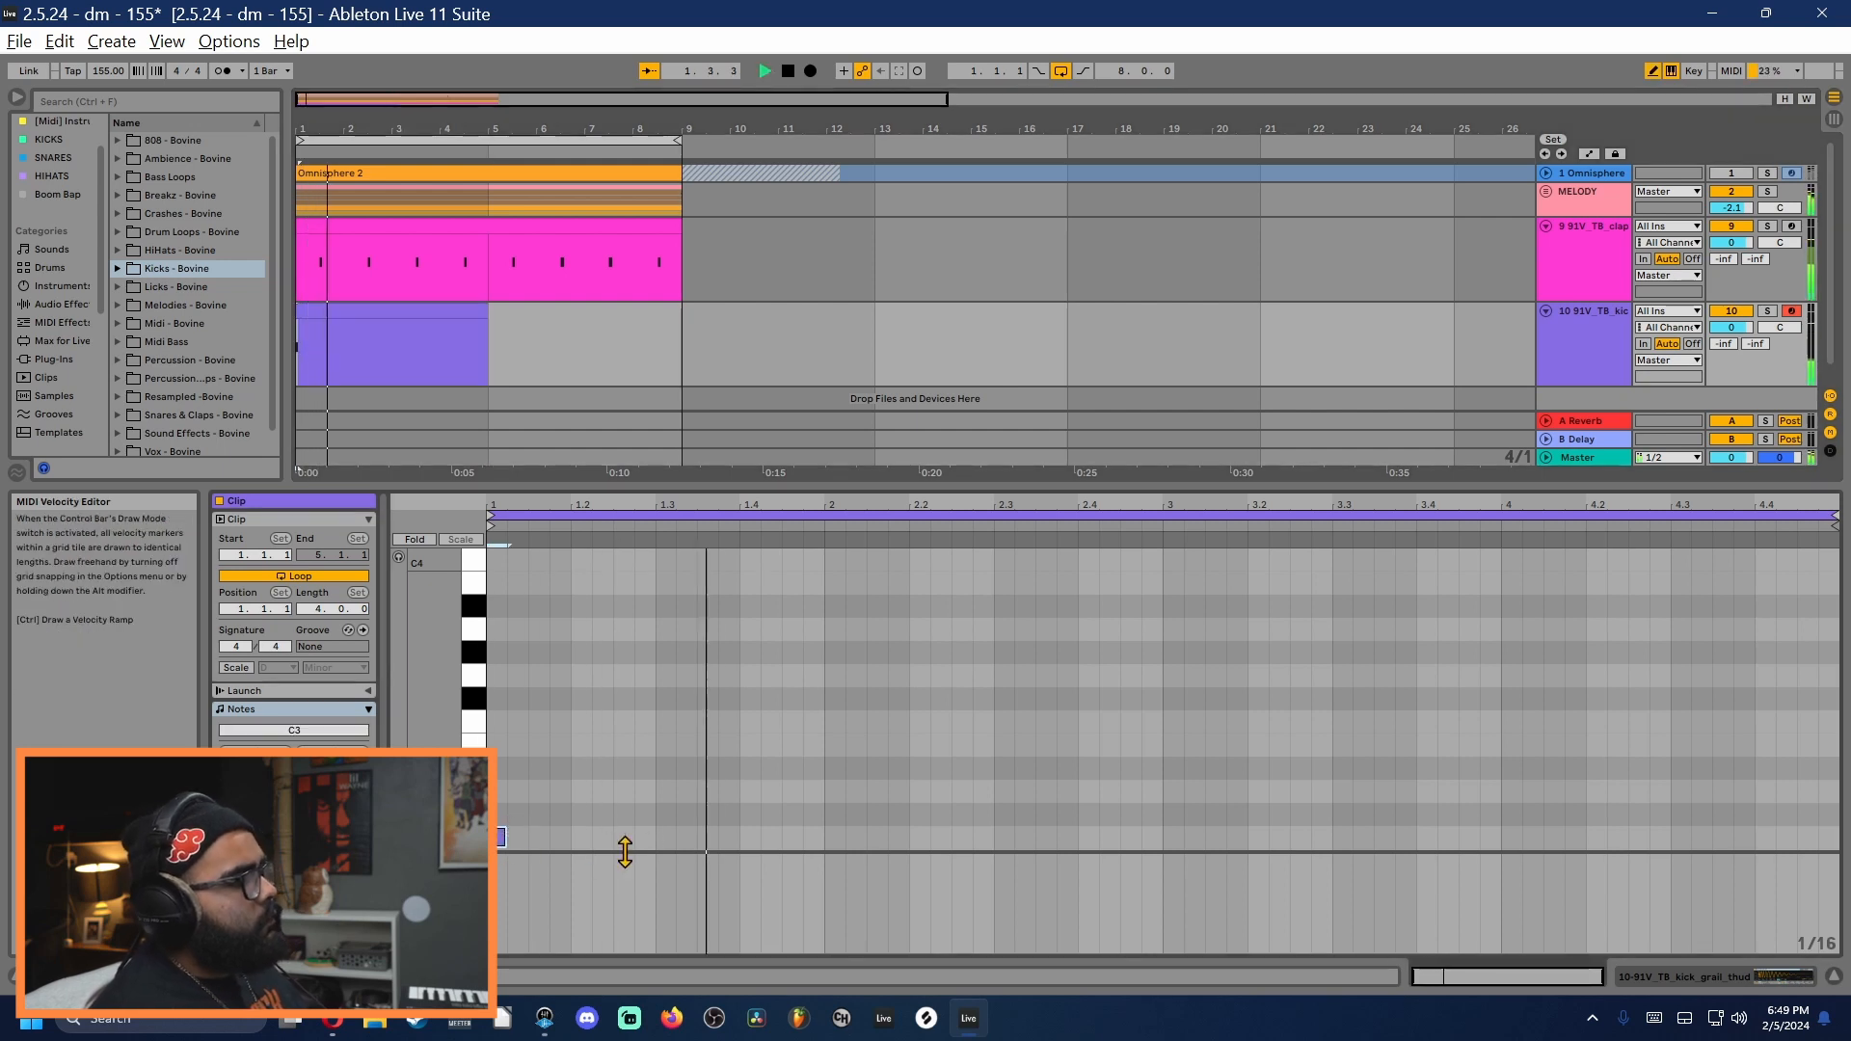
{"action": "left_click", "coordinate": [538, 835]}
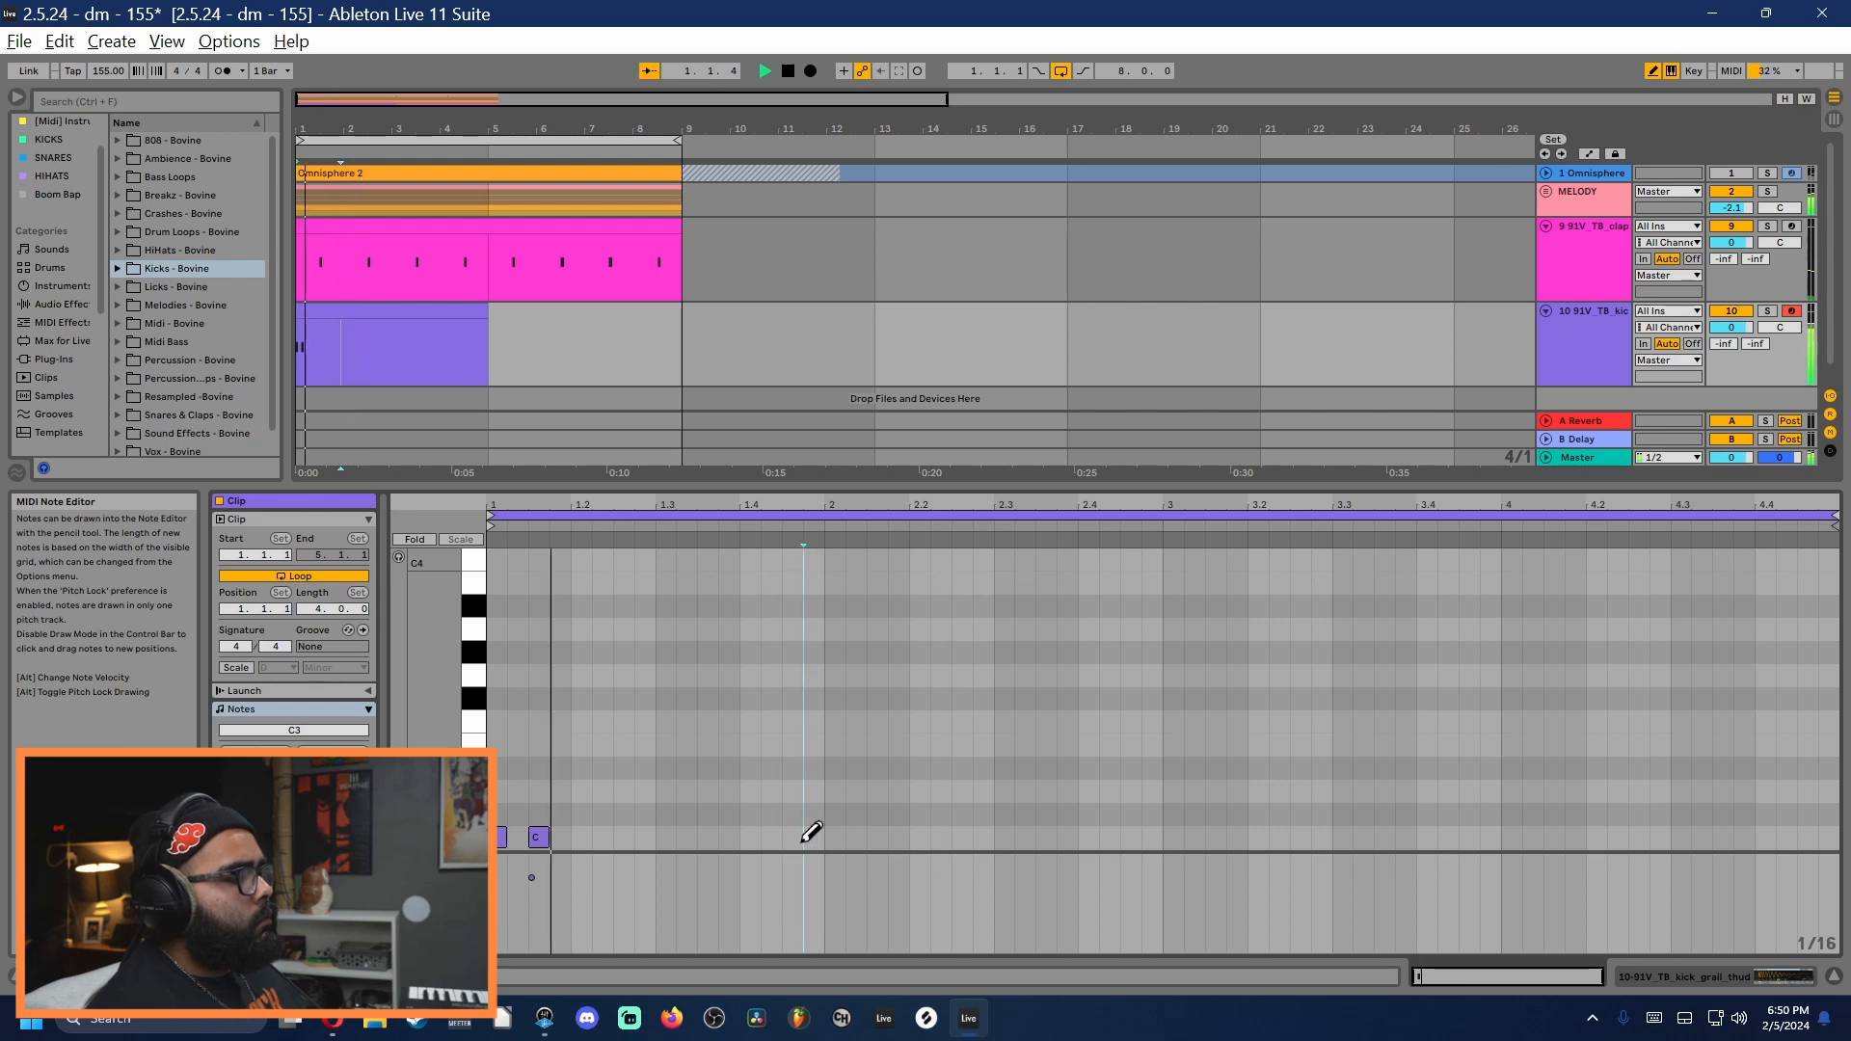
{"action": "left_click", "coordinate": [835, 837]}
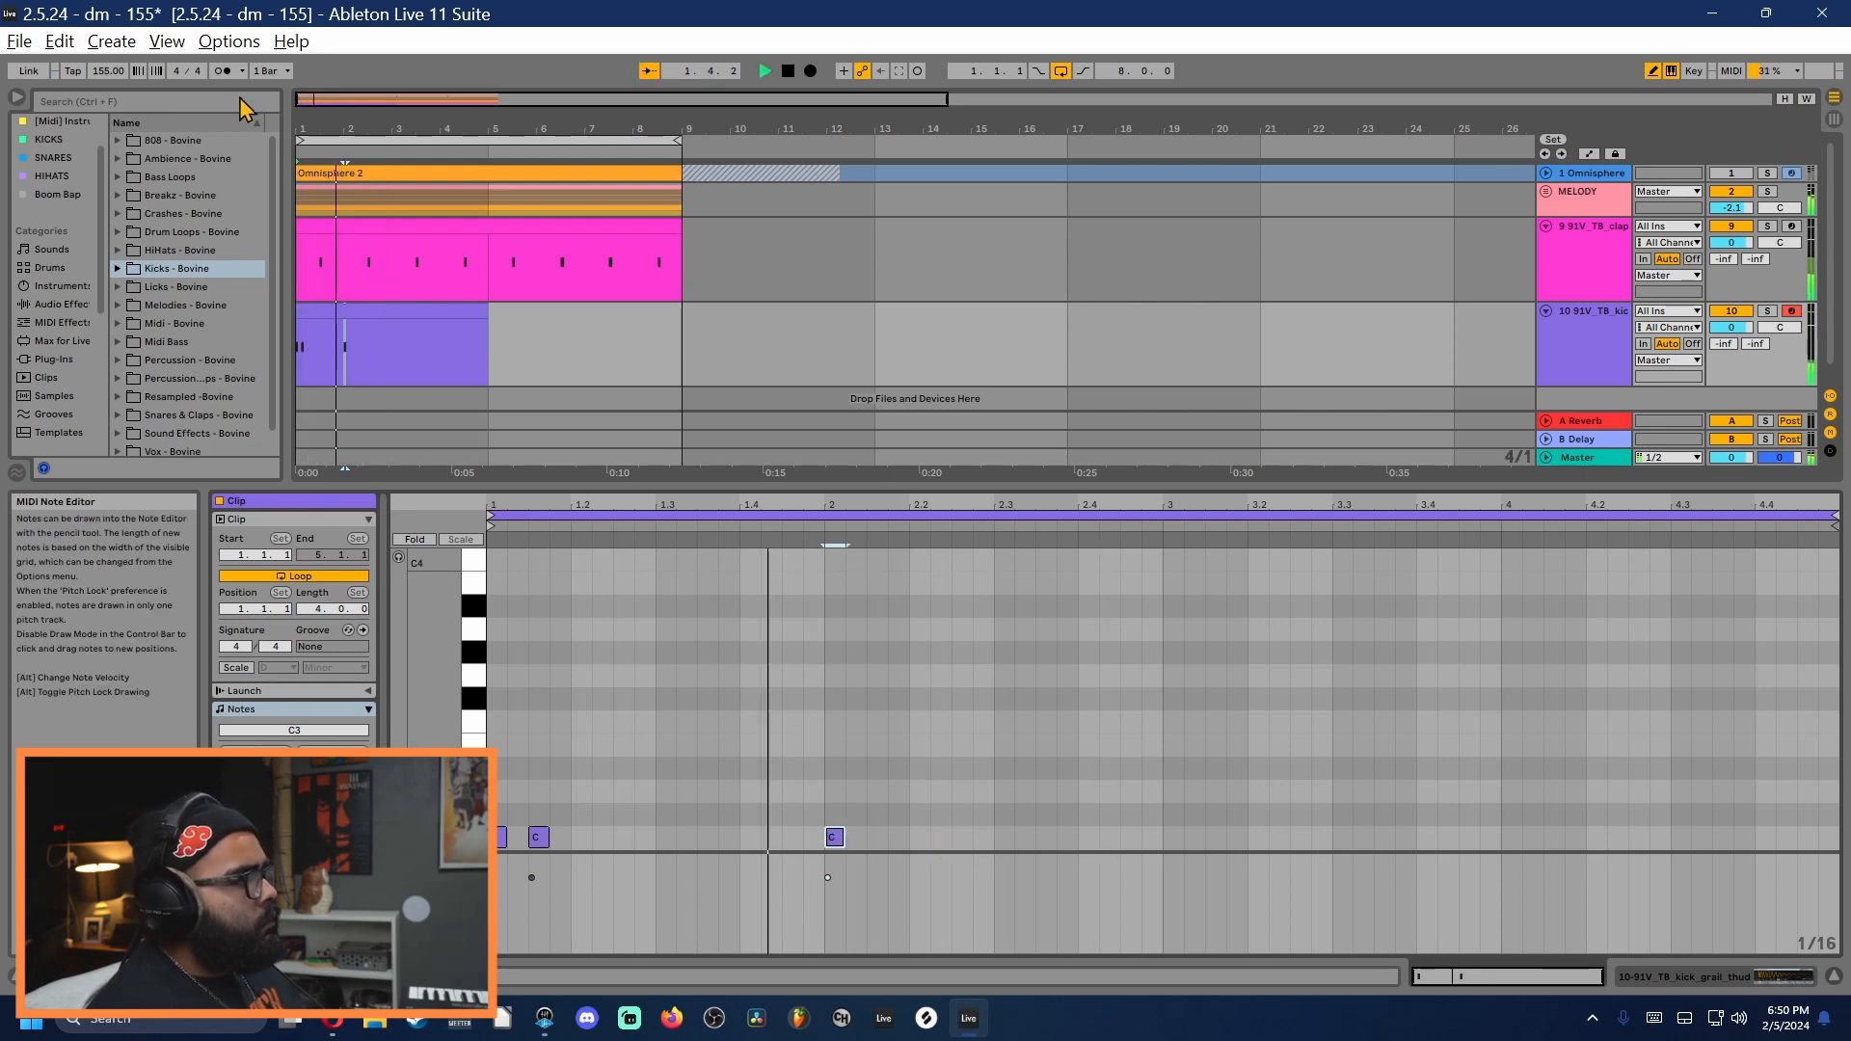
Step: Turn on the metronome and try a C3 kick note at 2.2.3 in the playing loop, removing it again
{"action": "left_click", "coordinate": [227, 72]}
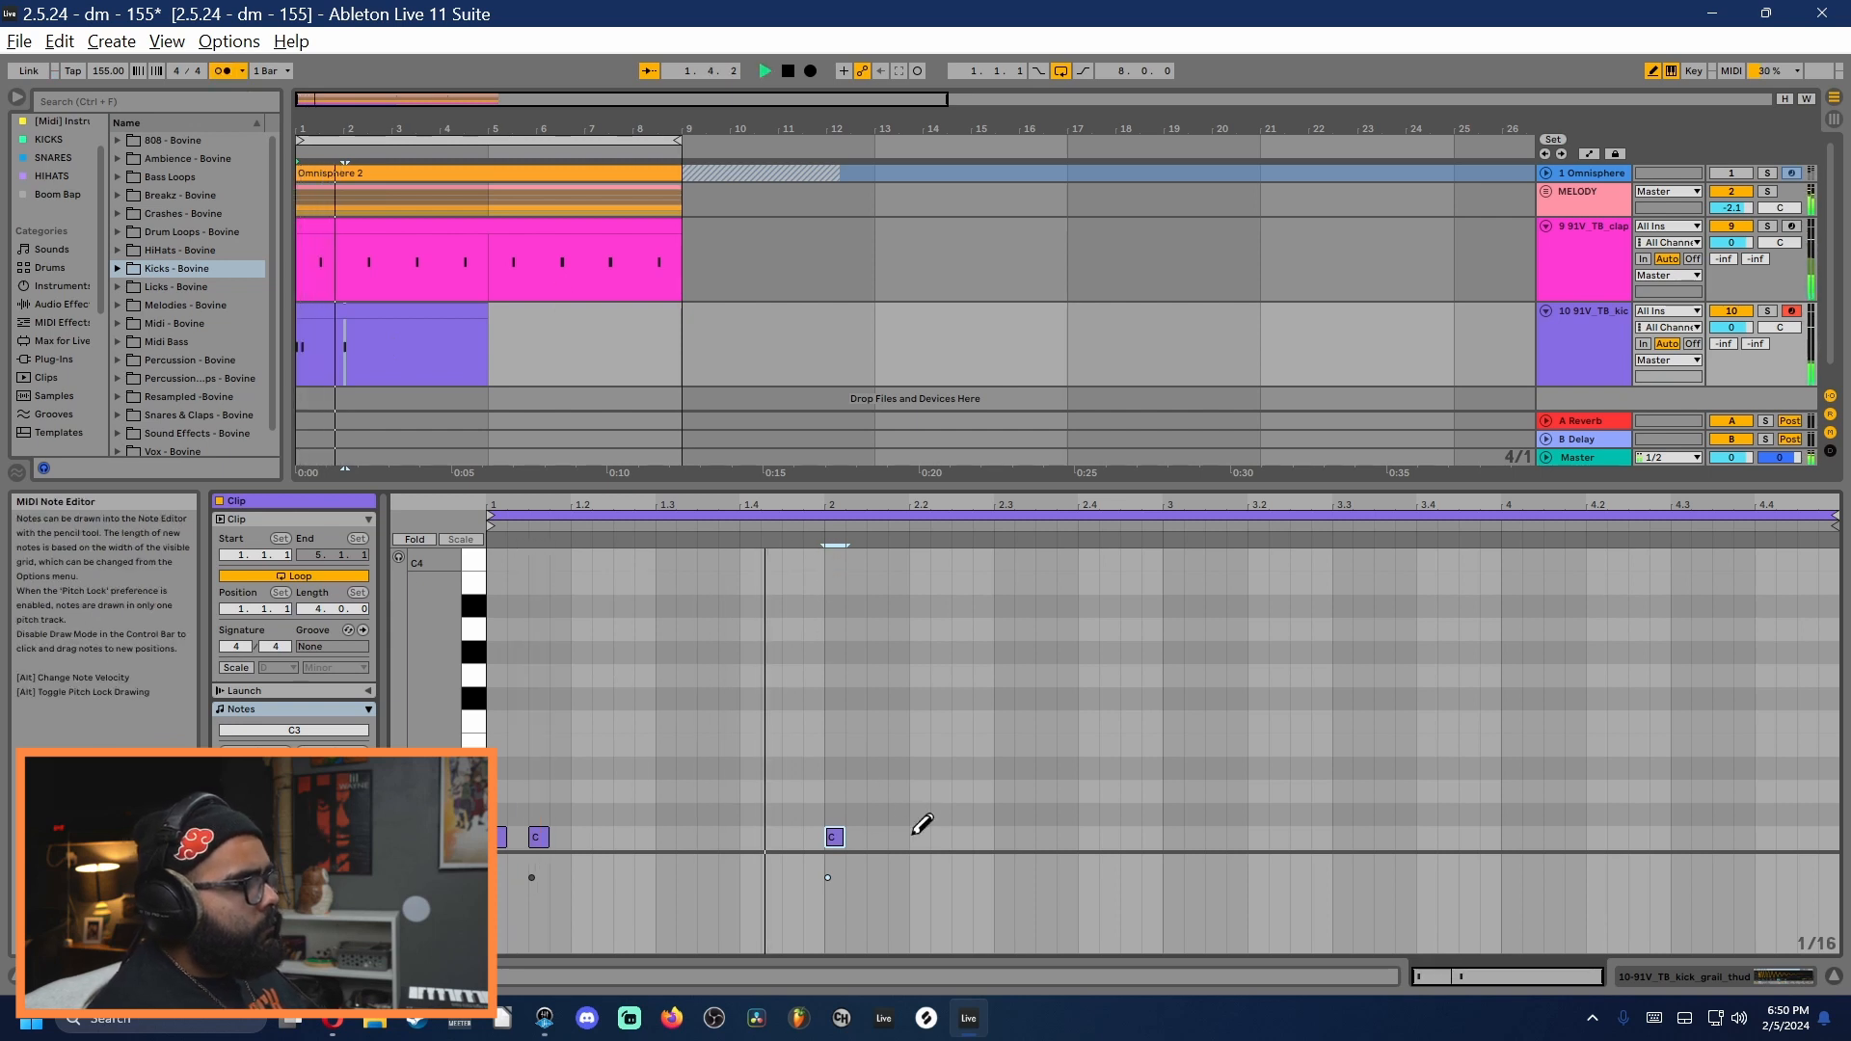
{"action": "key", "text": "space"}
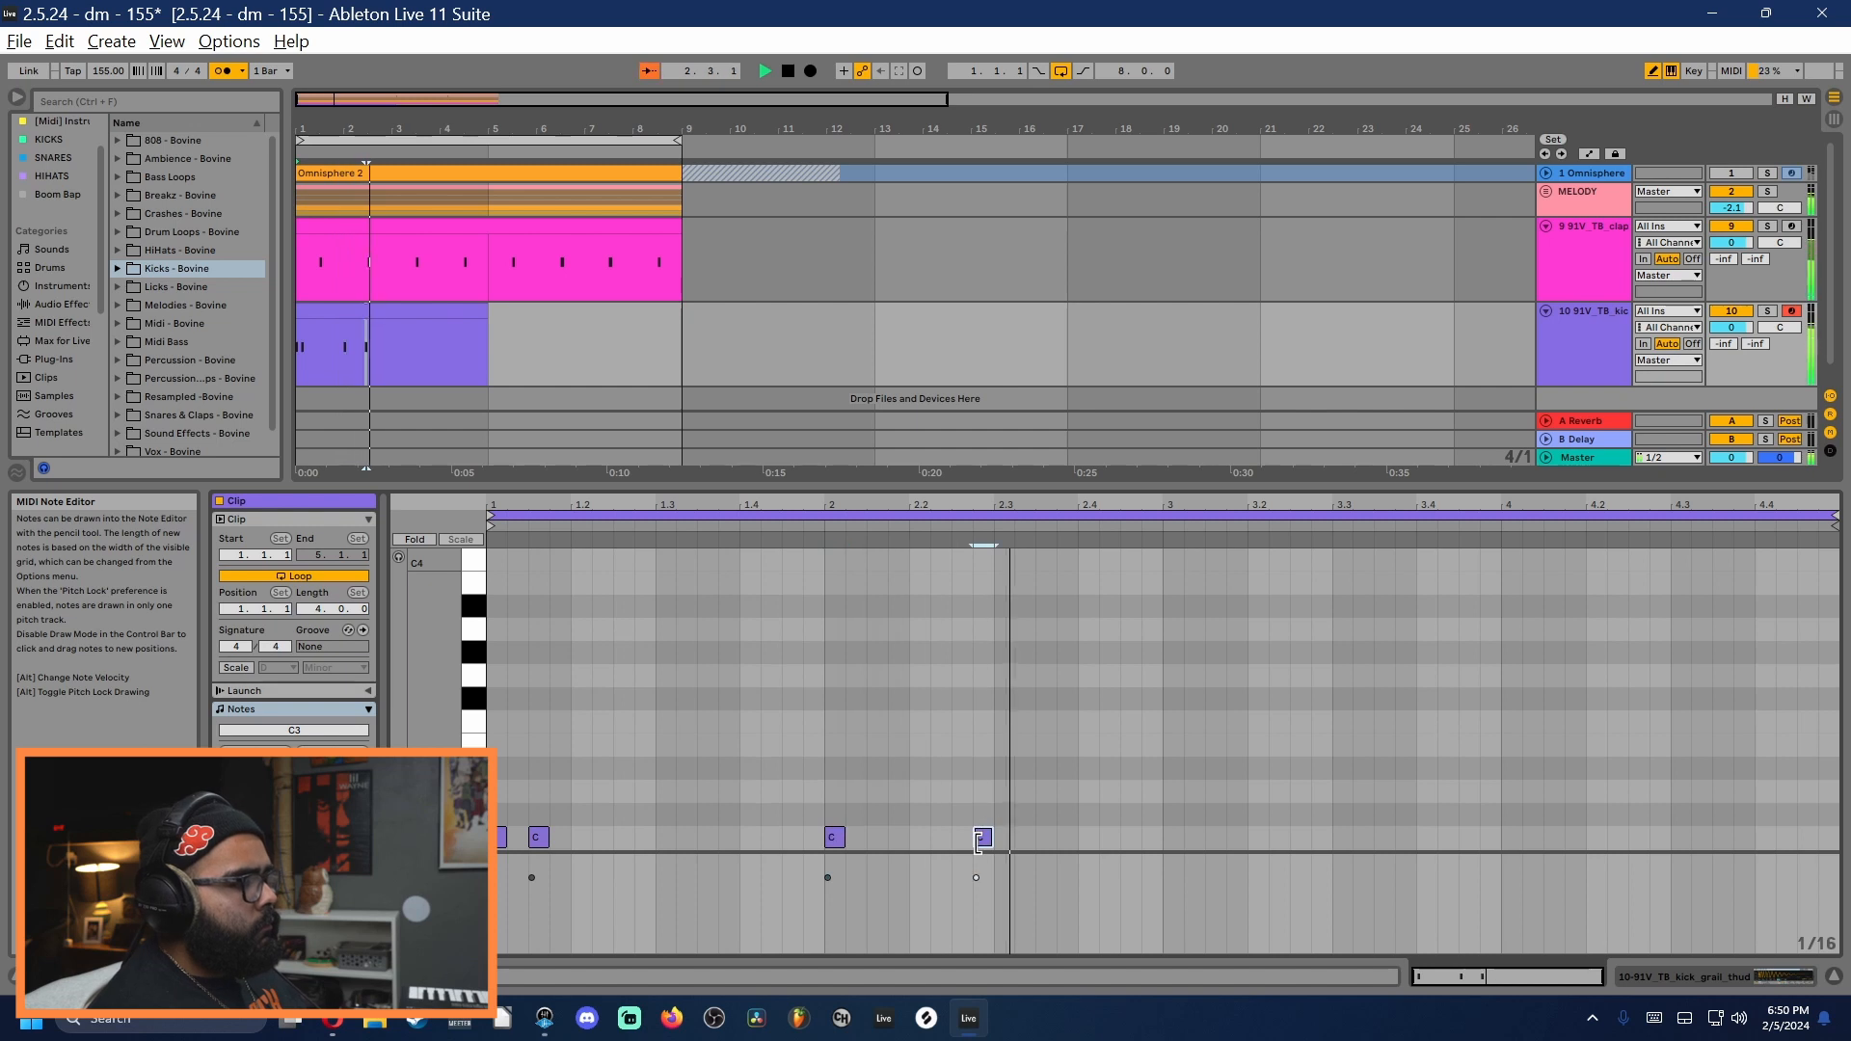
{"action": "left_click", "coordinate": [959, 837]}
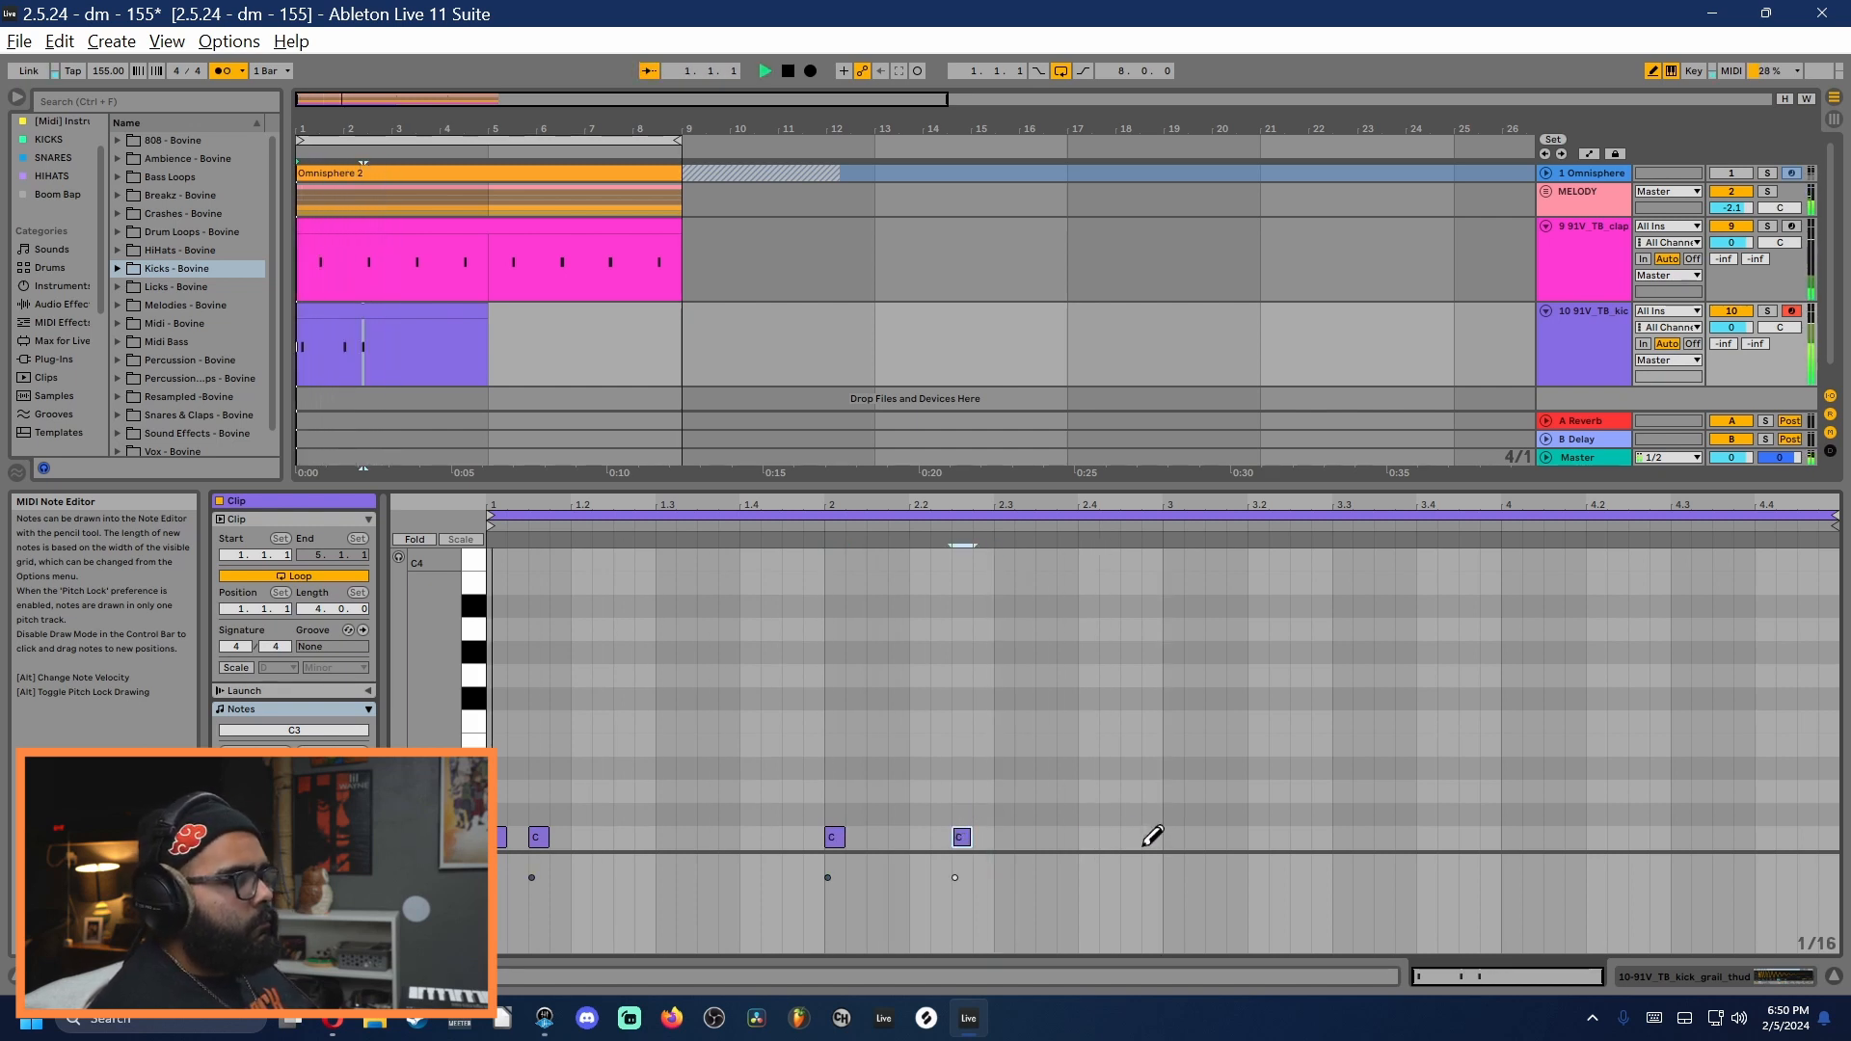
{"action": "left_click", "coordinate": [962, 837]}
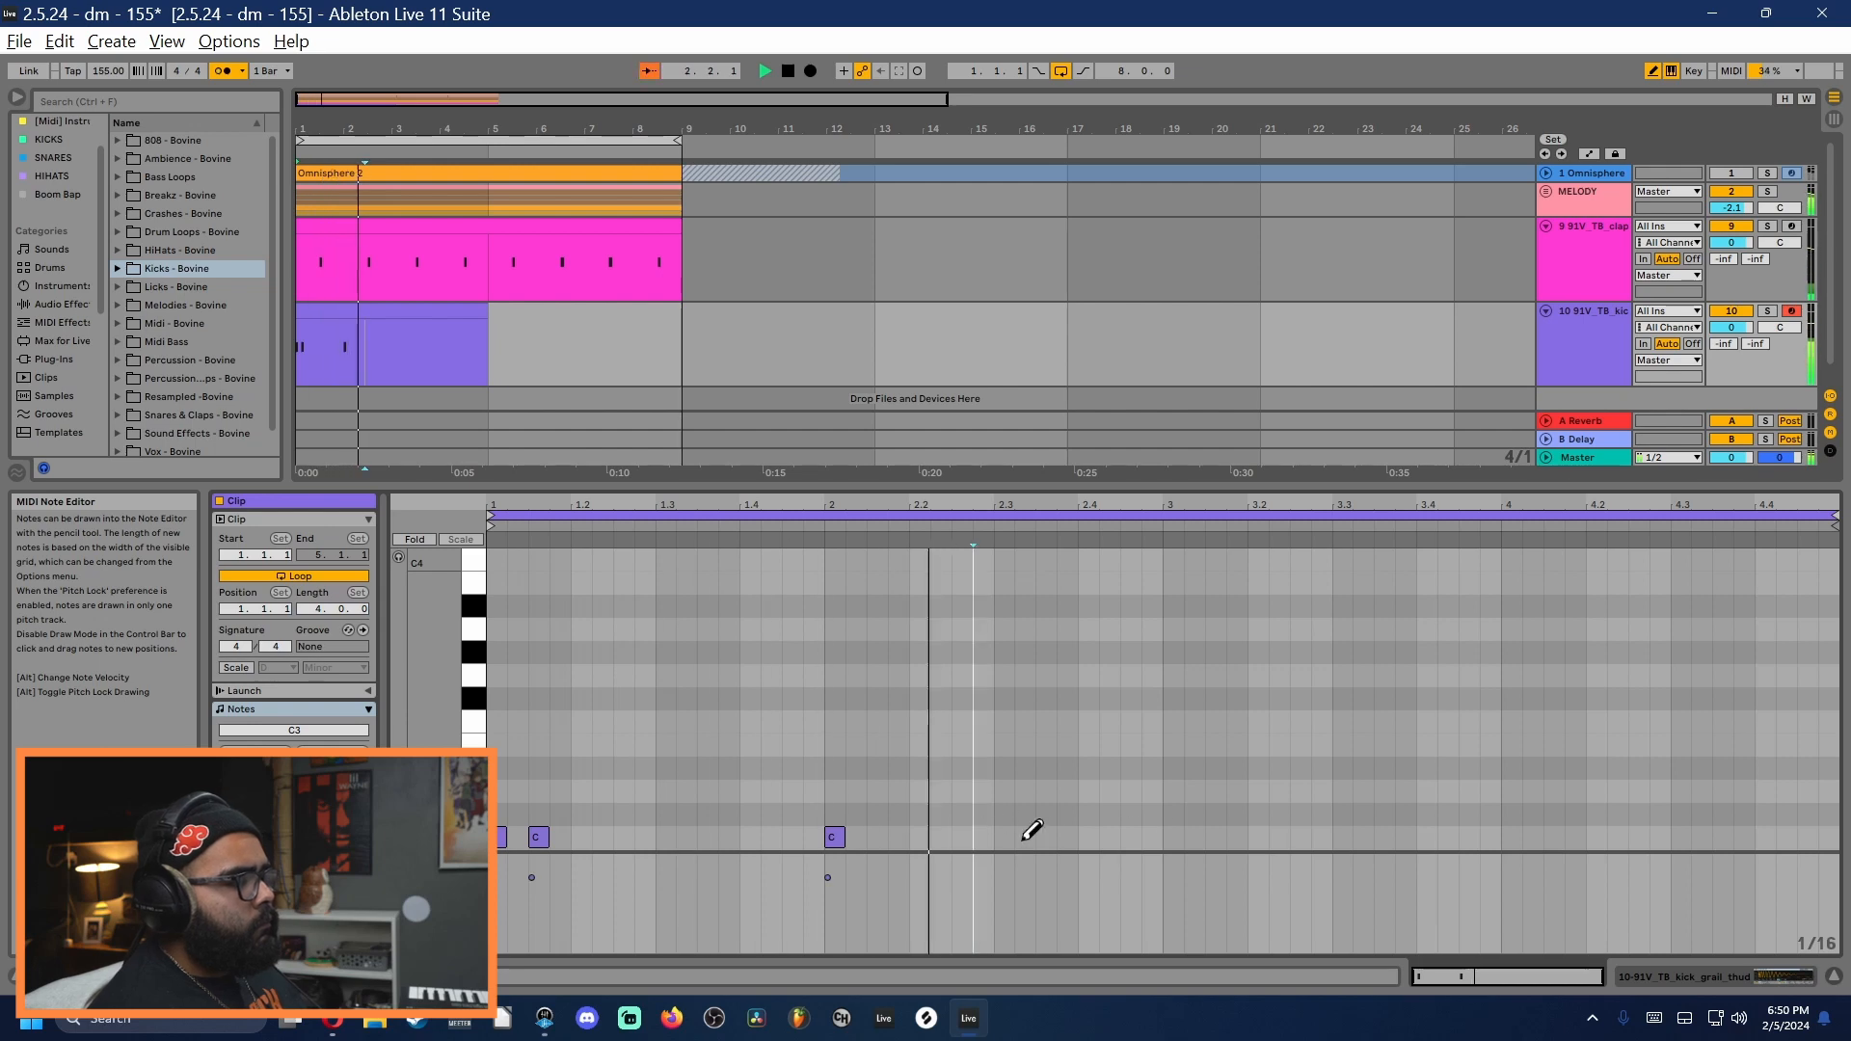
Step: Draw C3 kick notes at 3.1, 3.1.3, 3.4, 3.4.4, 4.1 and 4.2 in the four-bar kick clip
{"action": "left_click", "coordinate": [1172, 836]}
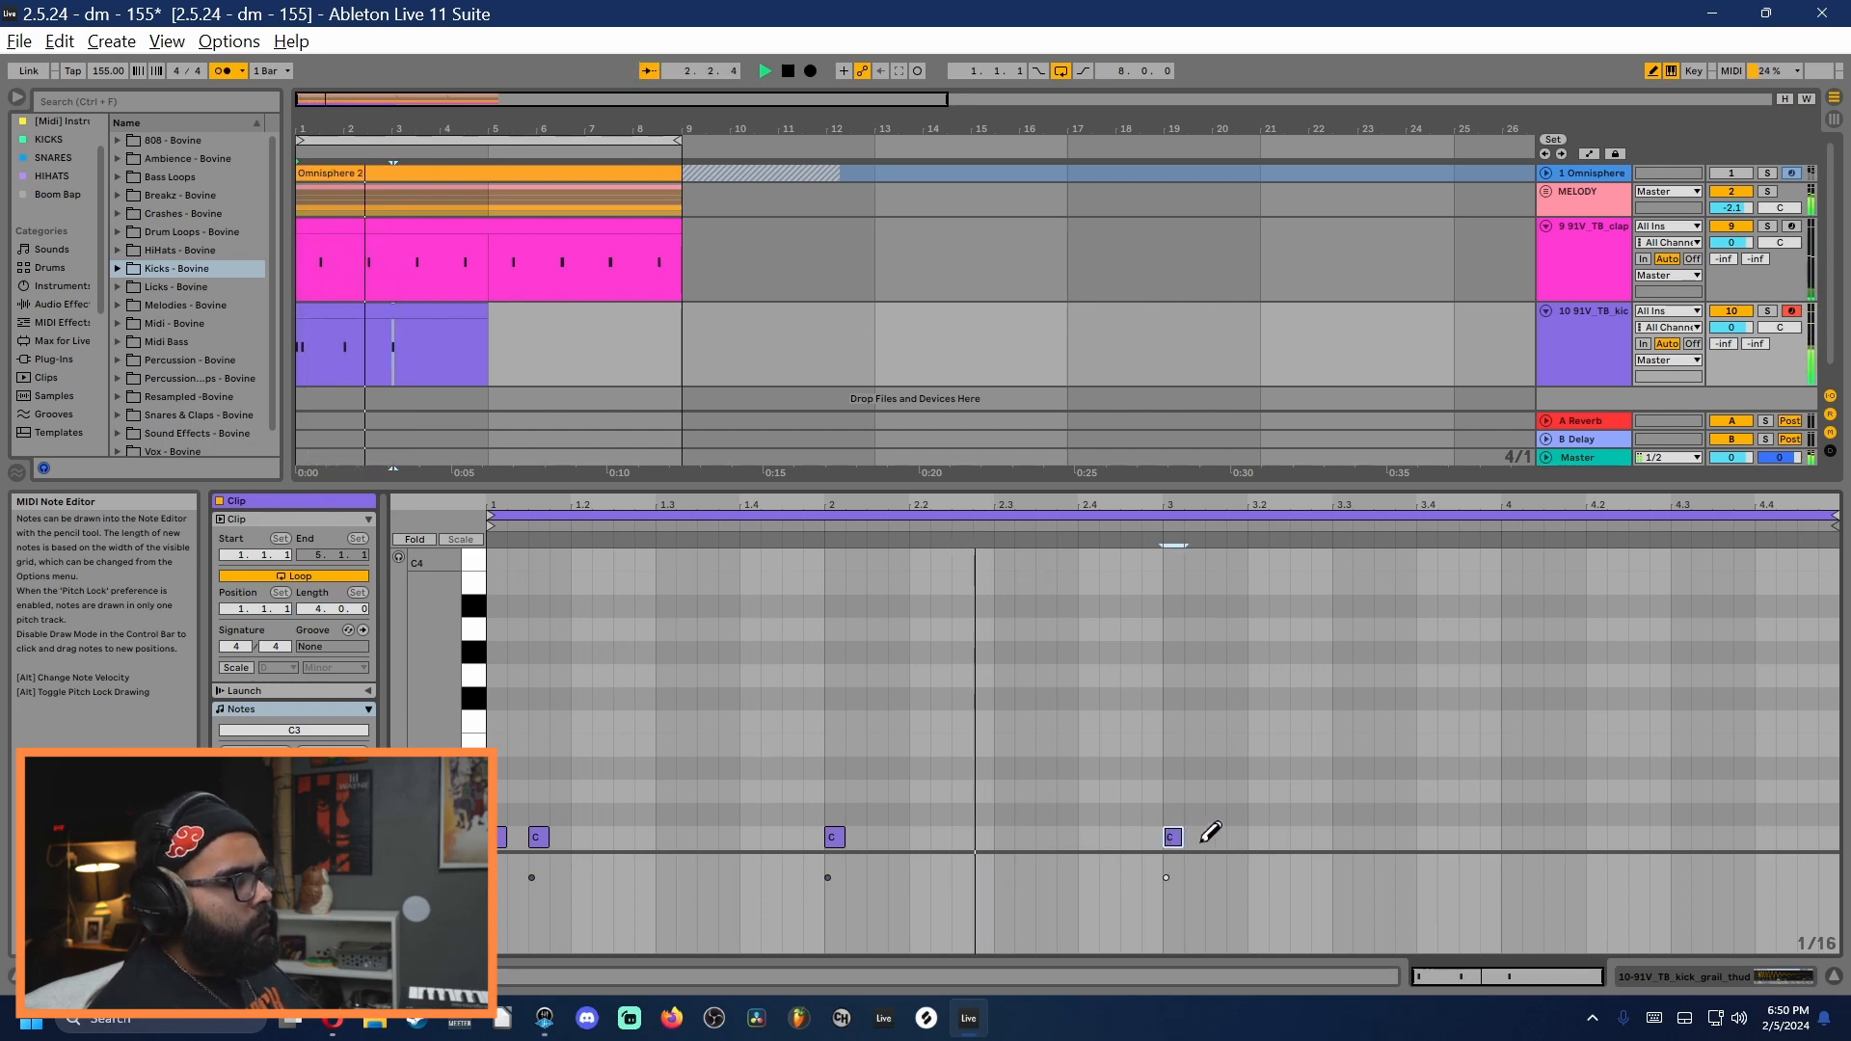
{"action": "left_click", "coordinate": [1215, 836]}
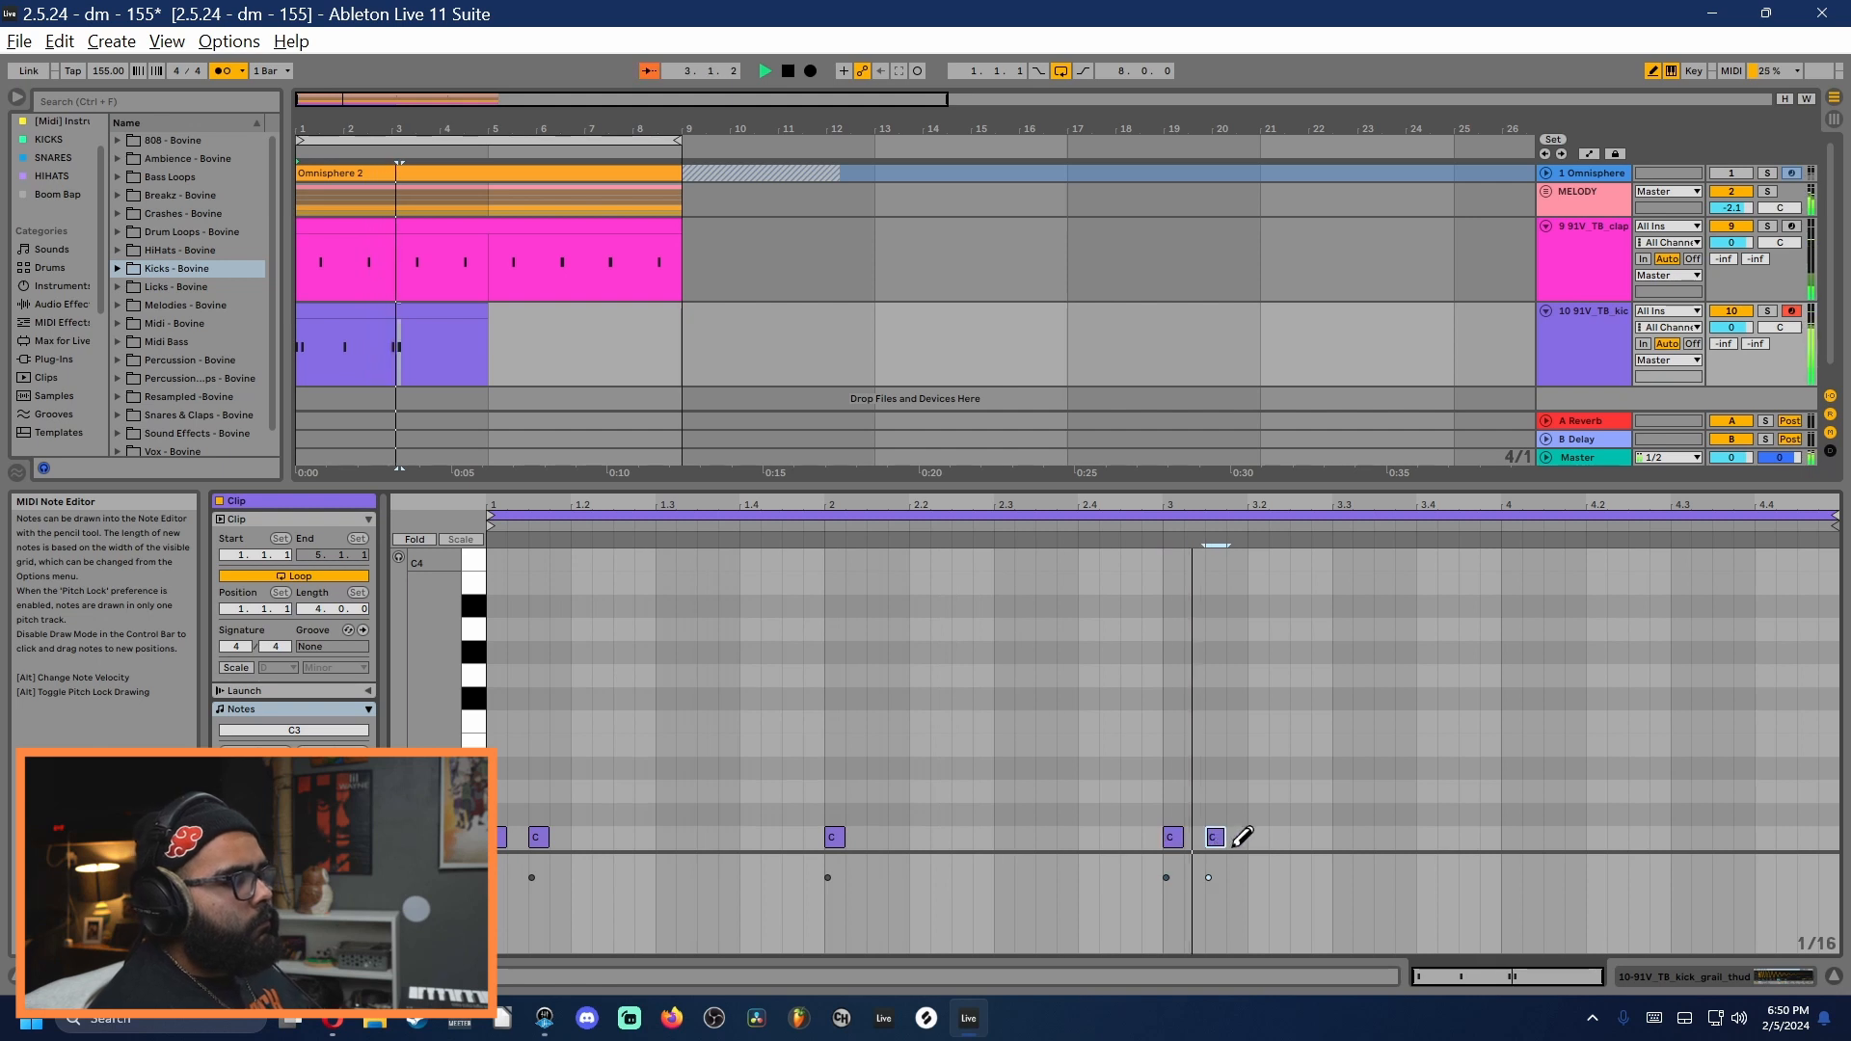
{"action": "left_click", "coordinate": [1433, 836]}
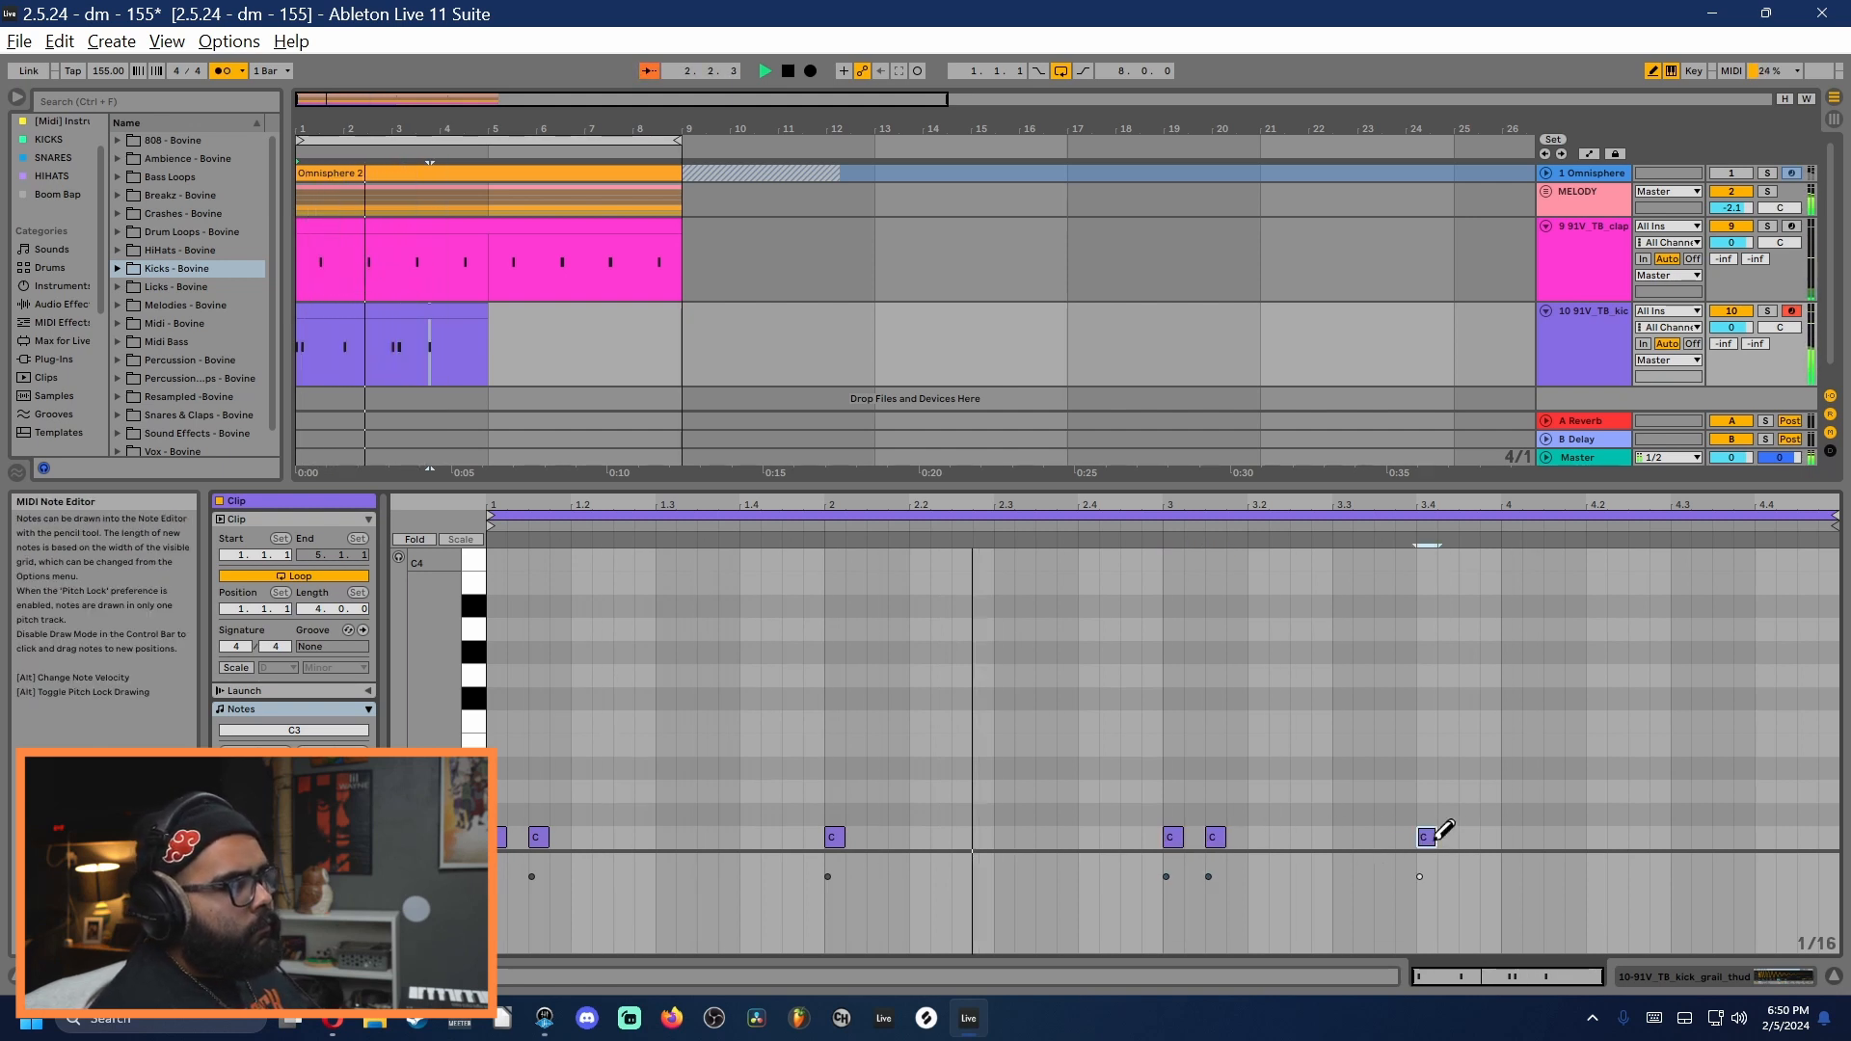
{"action": "left_click", "coordinate": [1487, 837]}
{"action": "left_click", "coordinate": [1510, 836]}
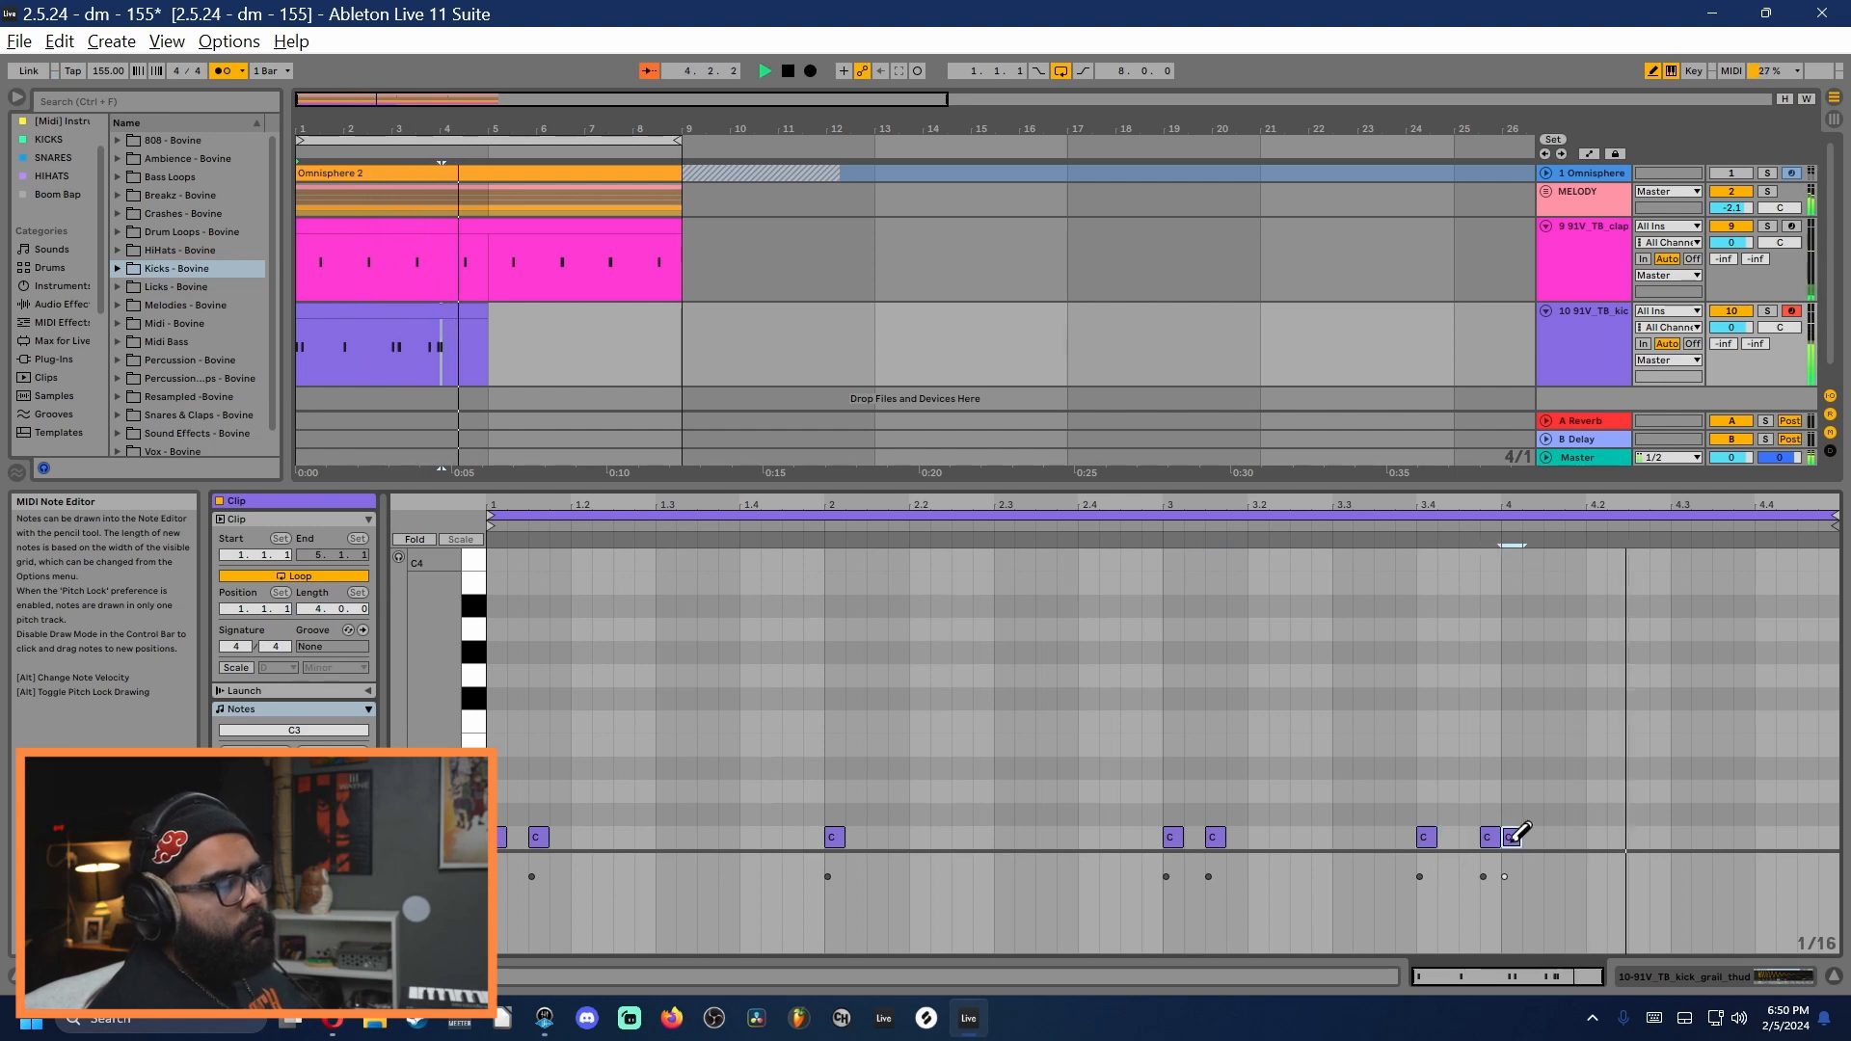
{"action": "left_click", "coordinate": [1595, 837]}
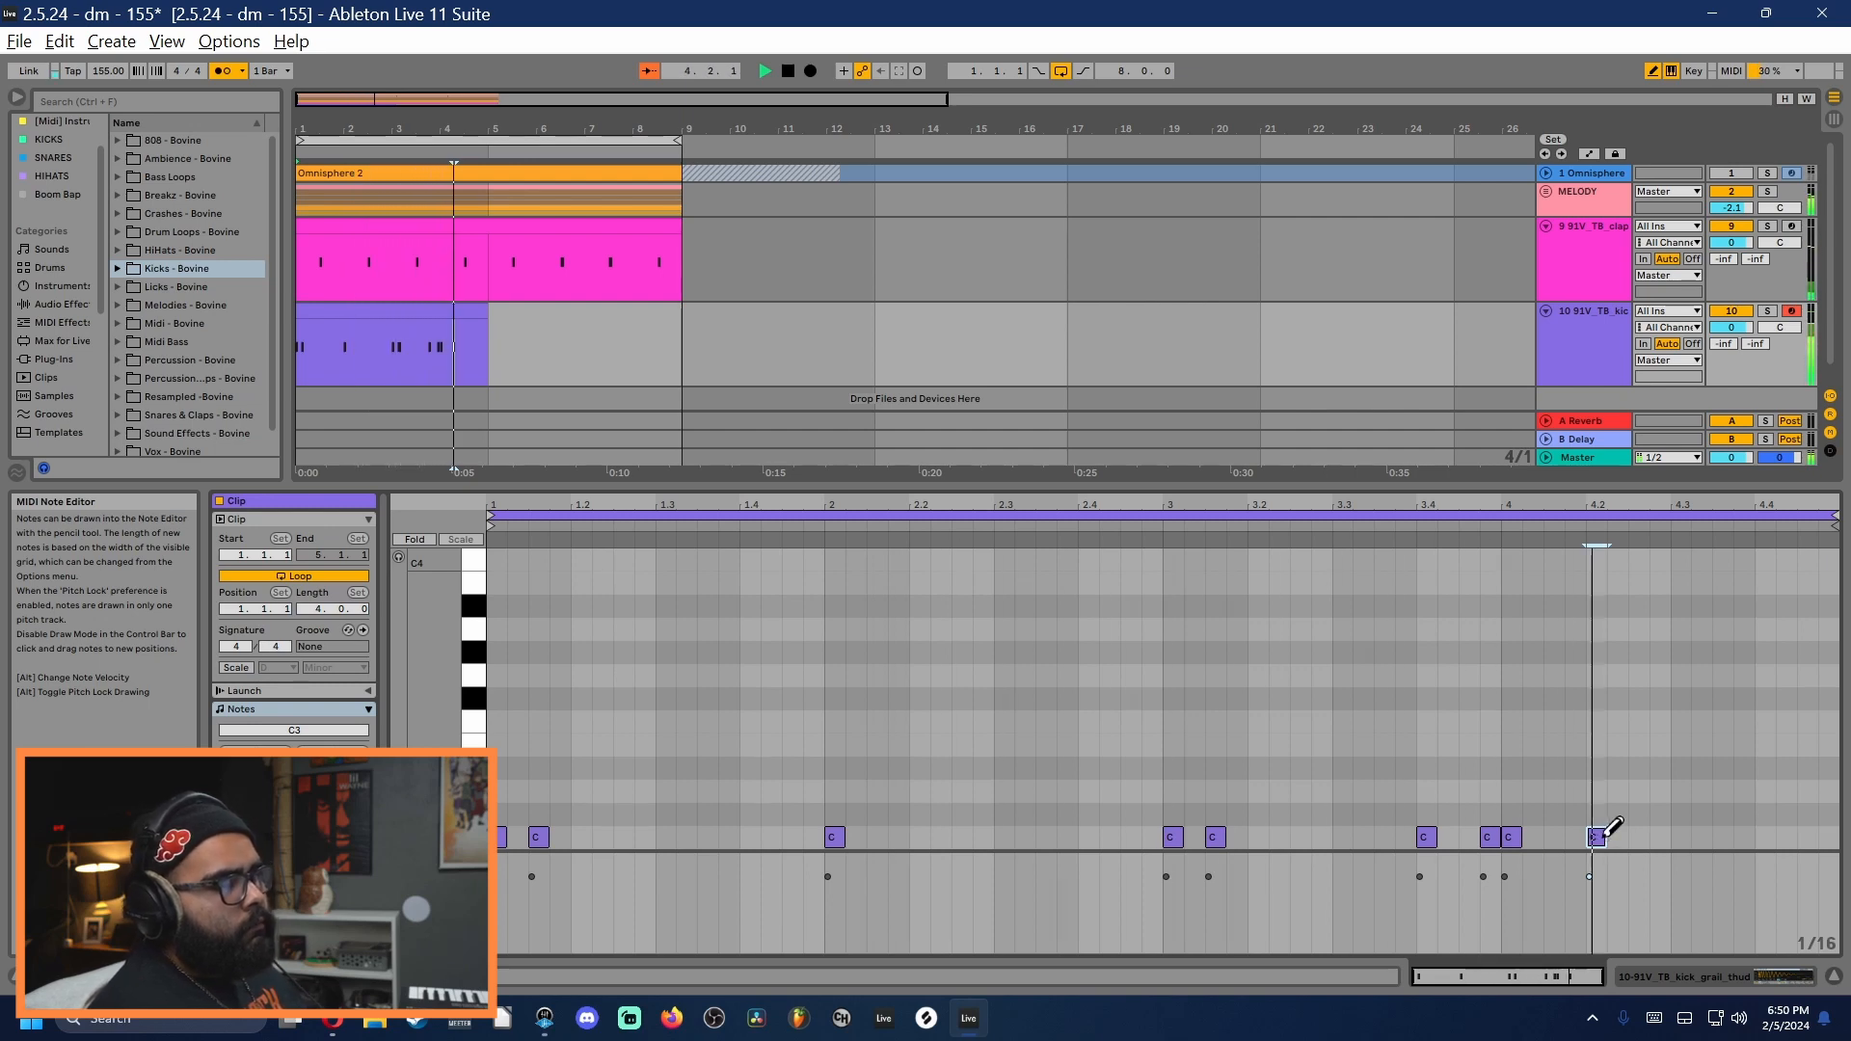
Step: Duplicate the four-bar kick clip and consolidate both copies into one eight-bar clip
{"action": "left_click", "coordinate": [424, 314]}
{"action": "key", "text": "ctrl+d"}
{"action": "key", "text": "ctrl+j"}
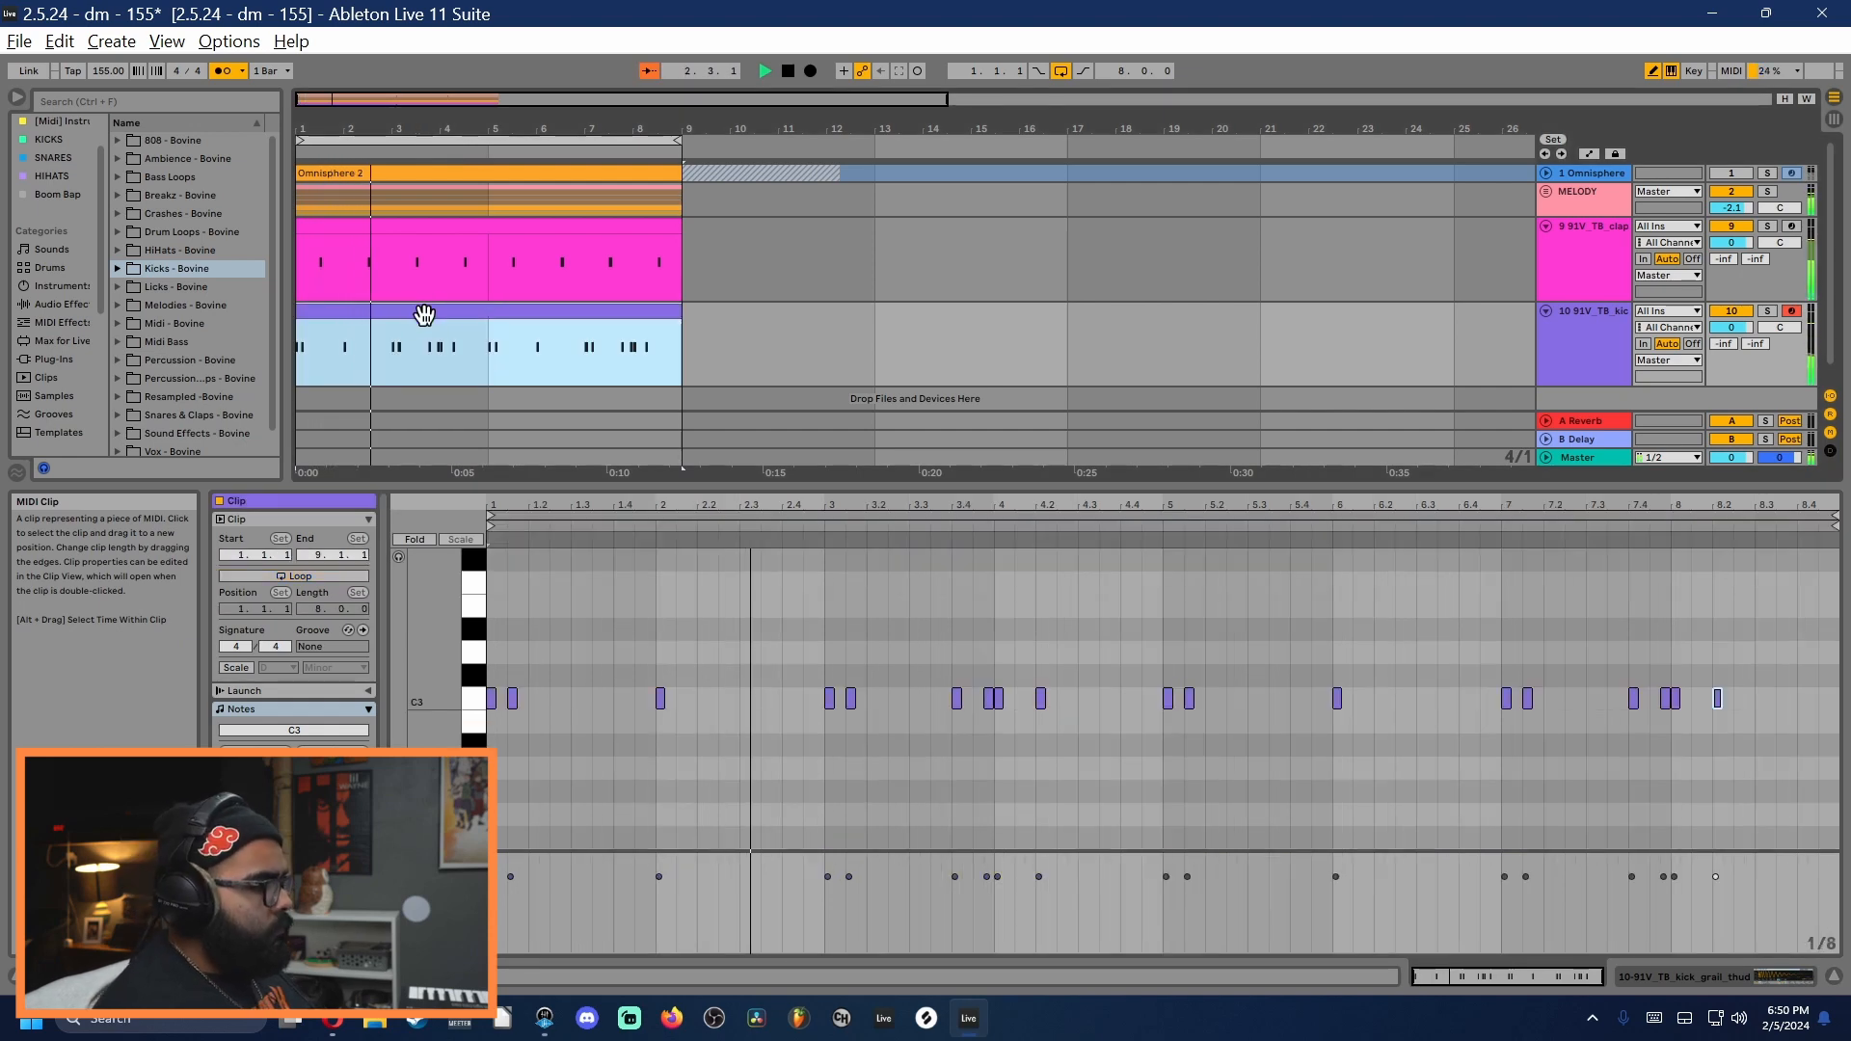
Step: Lower the velocities of the kick notes at 1.1.3, 3.1.3, 3.4.4, 4.1 and 5.1.3 while listening to the loop
{"action": "left_click", "coordinate": [987, 877]}
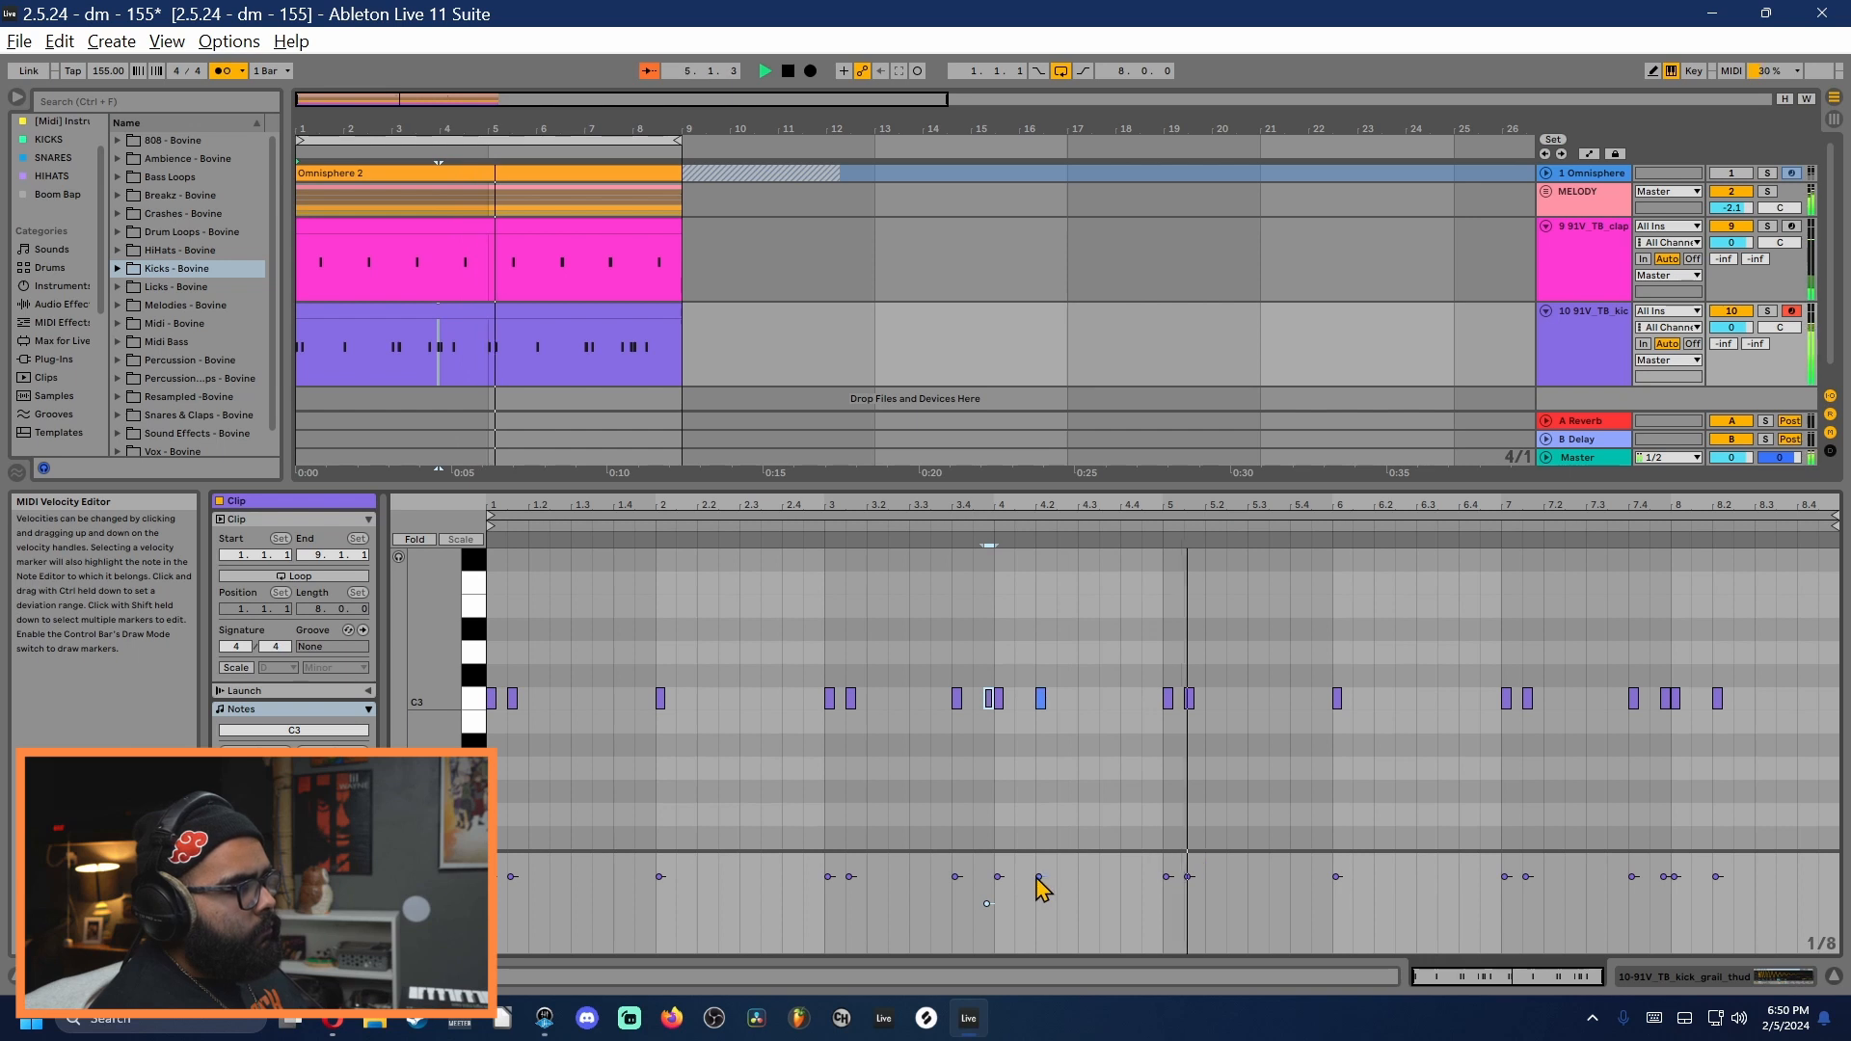
{"action": "left_click", "coordinate": [997, 877]}
{"action": "key", "text": "space"}
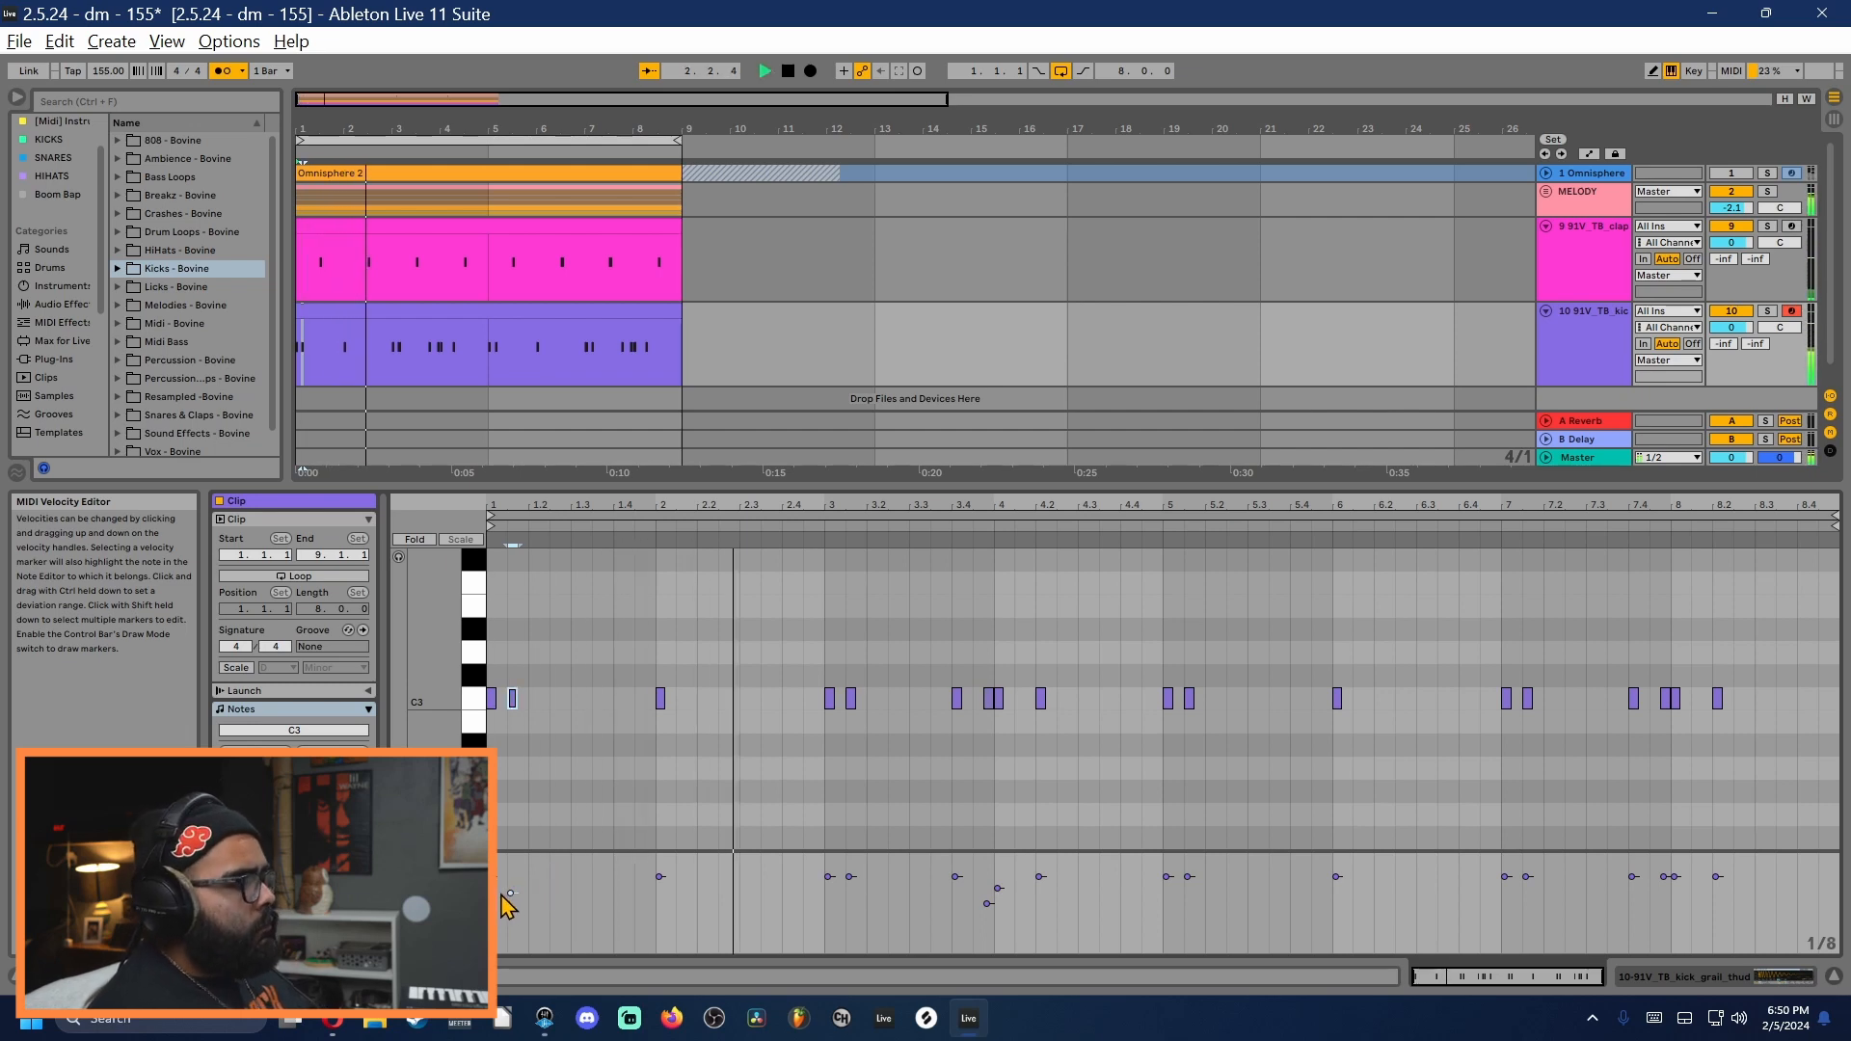
{"action": "left_click_drag", "start_coordinate": [510, 893], "coordinate": [511, 906]}
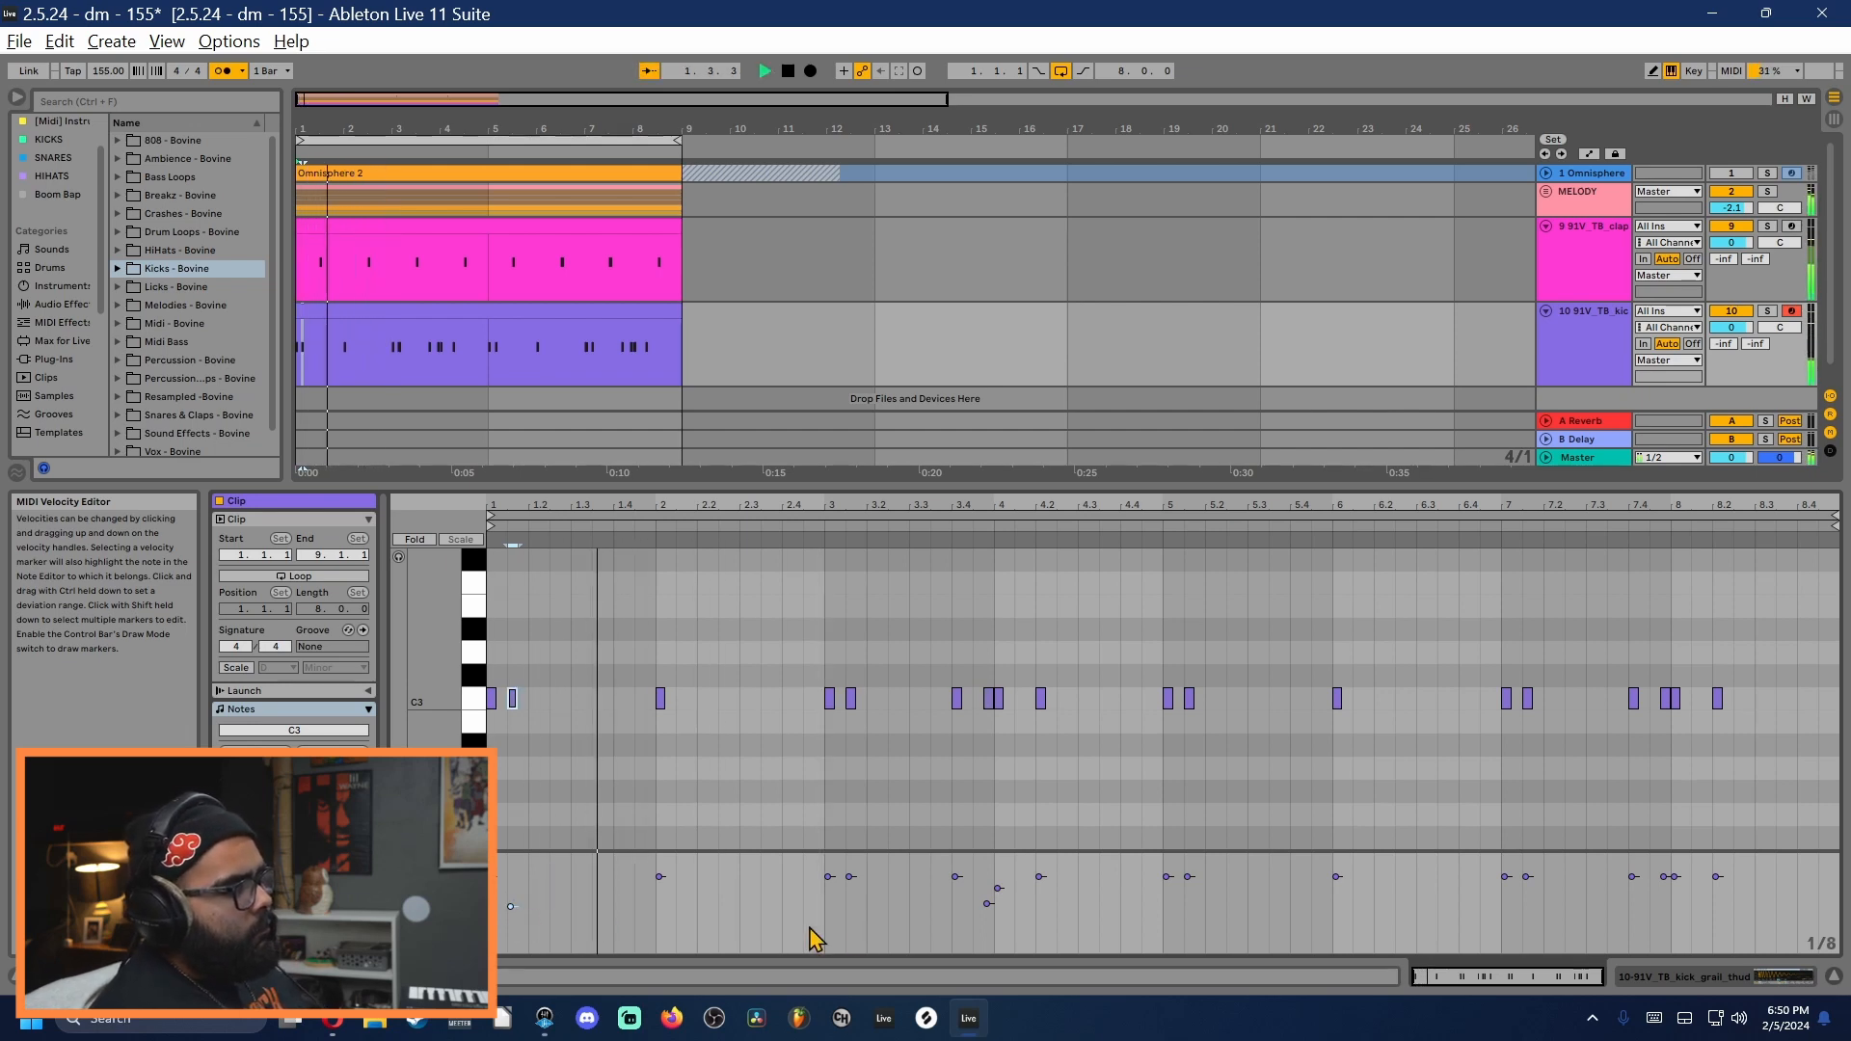
{"action": "left_click_drag", "start_coordinate": [997, 888], "coordinate": [997, 895]}
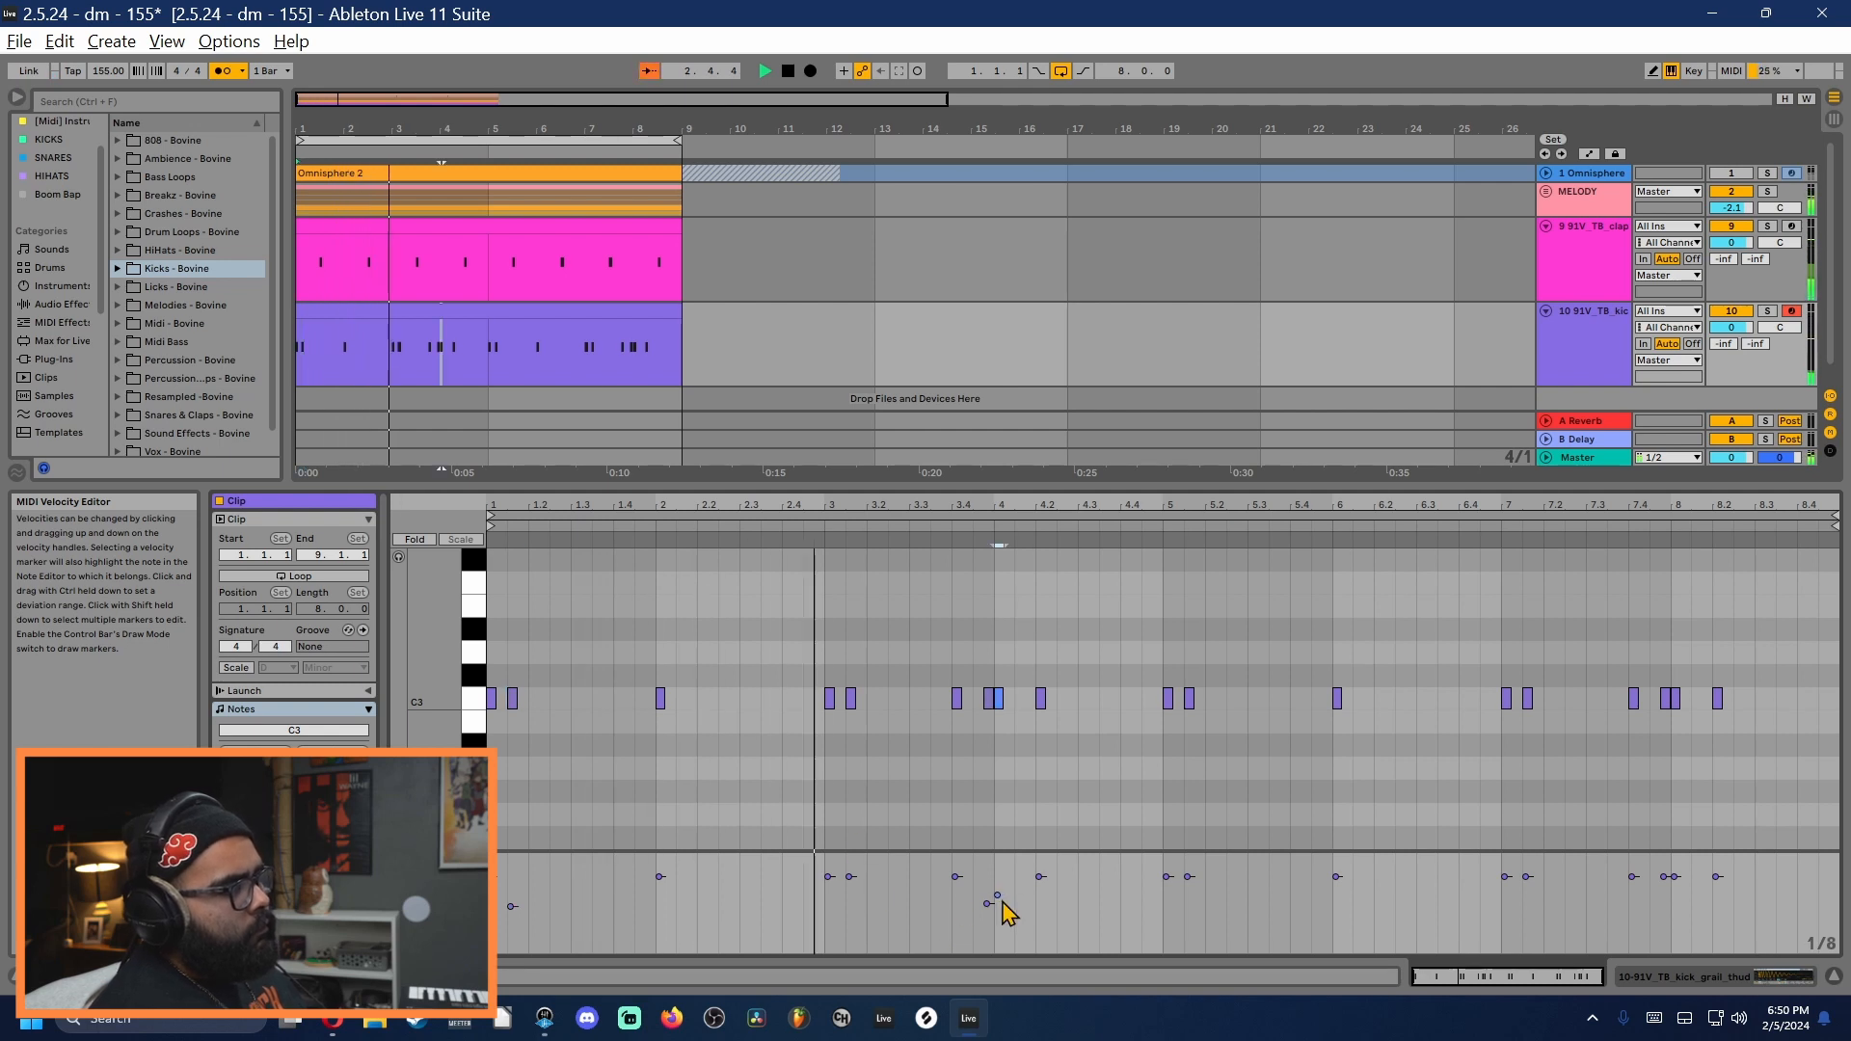
{"action": "left_click_drag", "start_coordinate": [851, 877], "coordinate": [850, 913]}
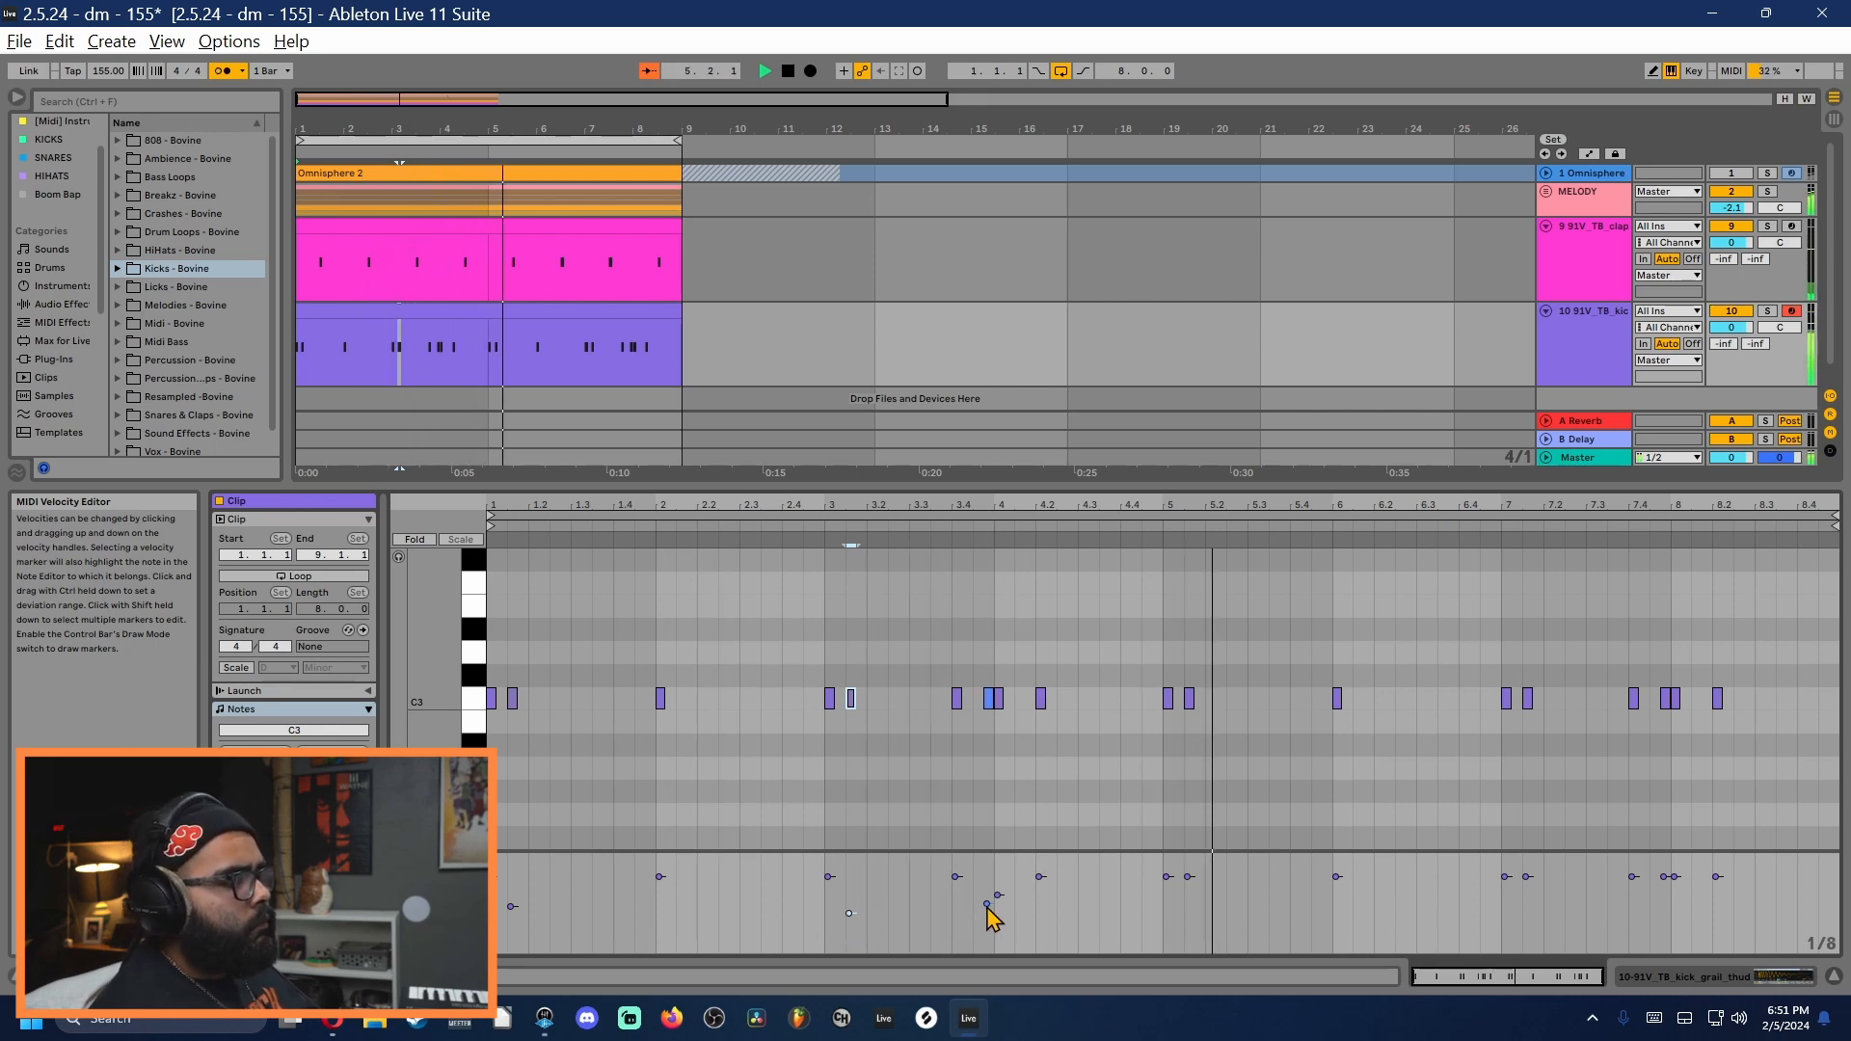
{"action": "left_click_drag", "start_coordinate": [997, 894], "coordinate": [999, 904]}
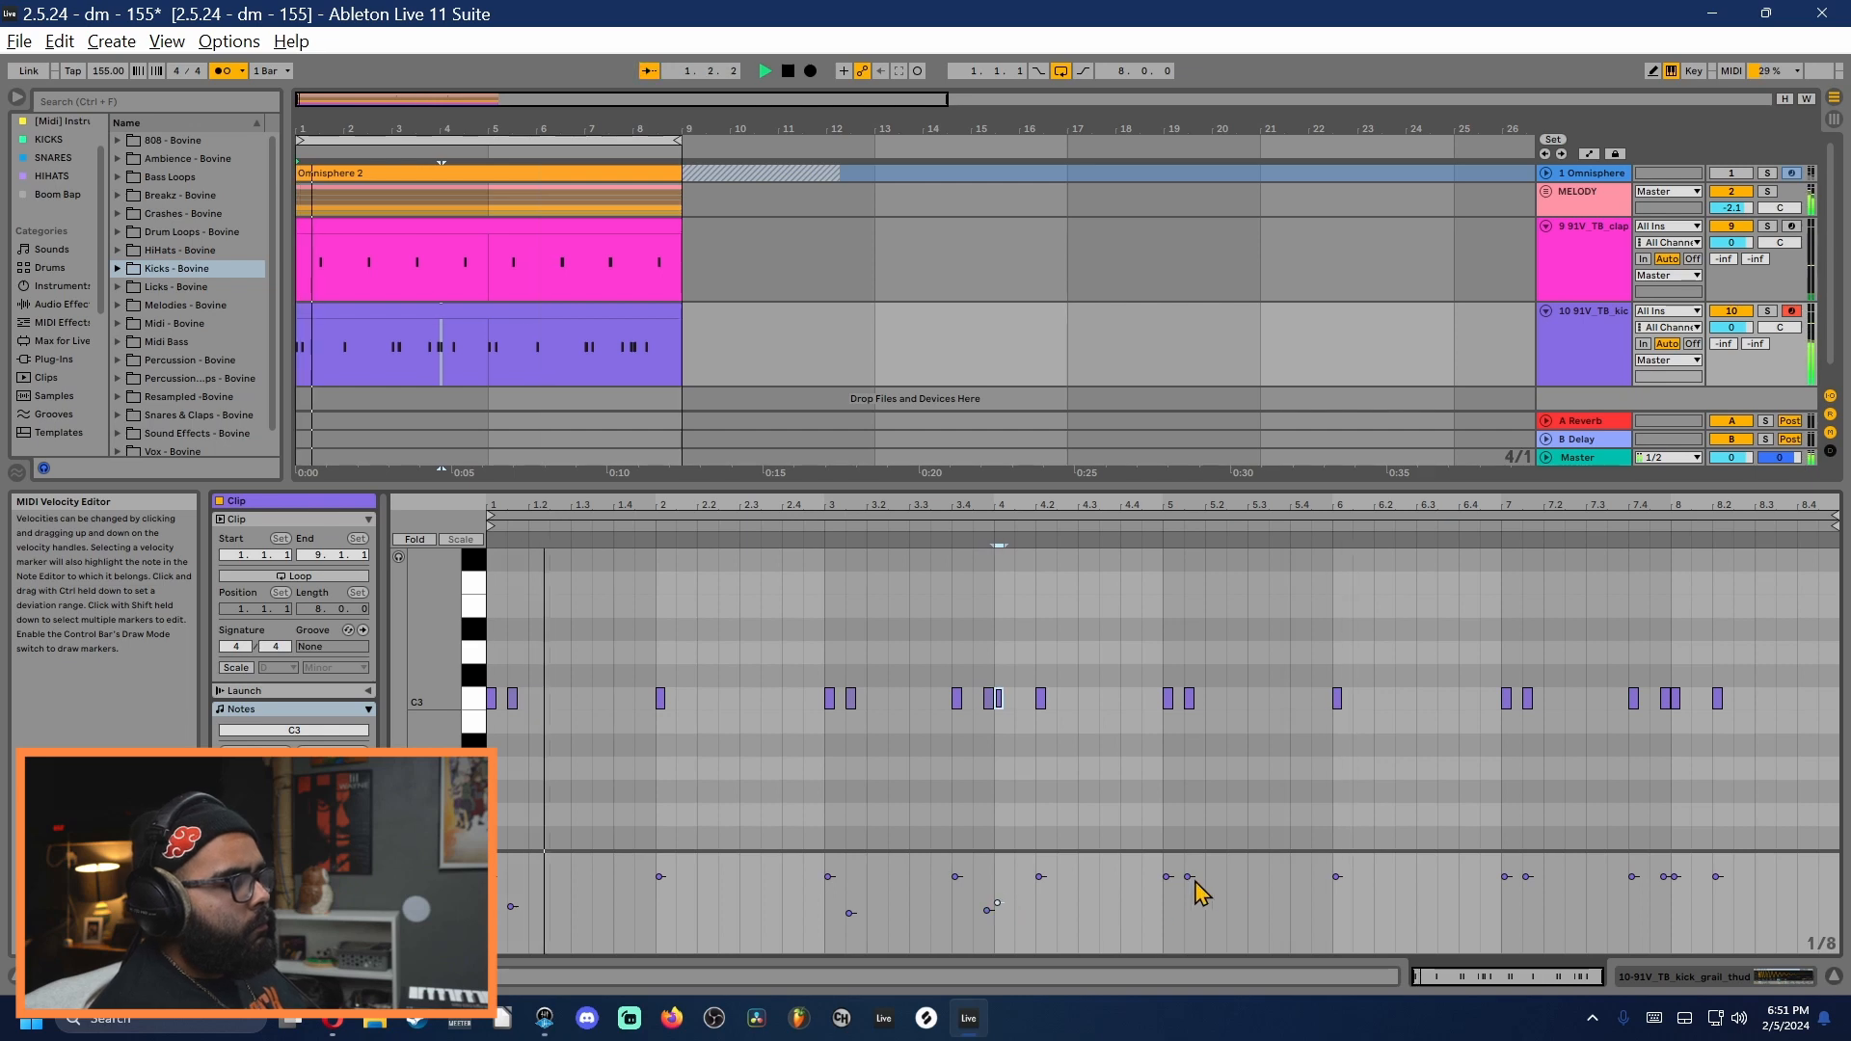
{"action": "left_click_drag", "start_coordinate": [1193, 878], "coordinate": [1191, 900]}
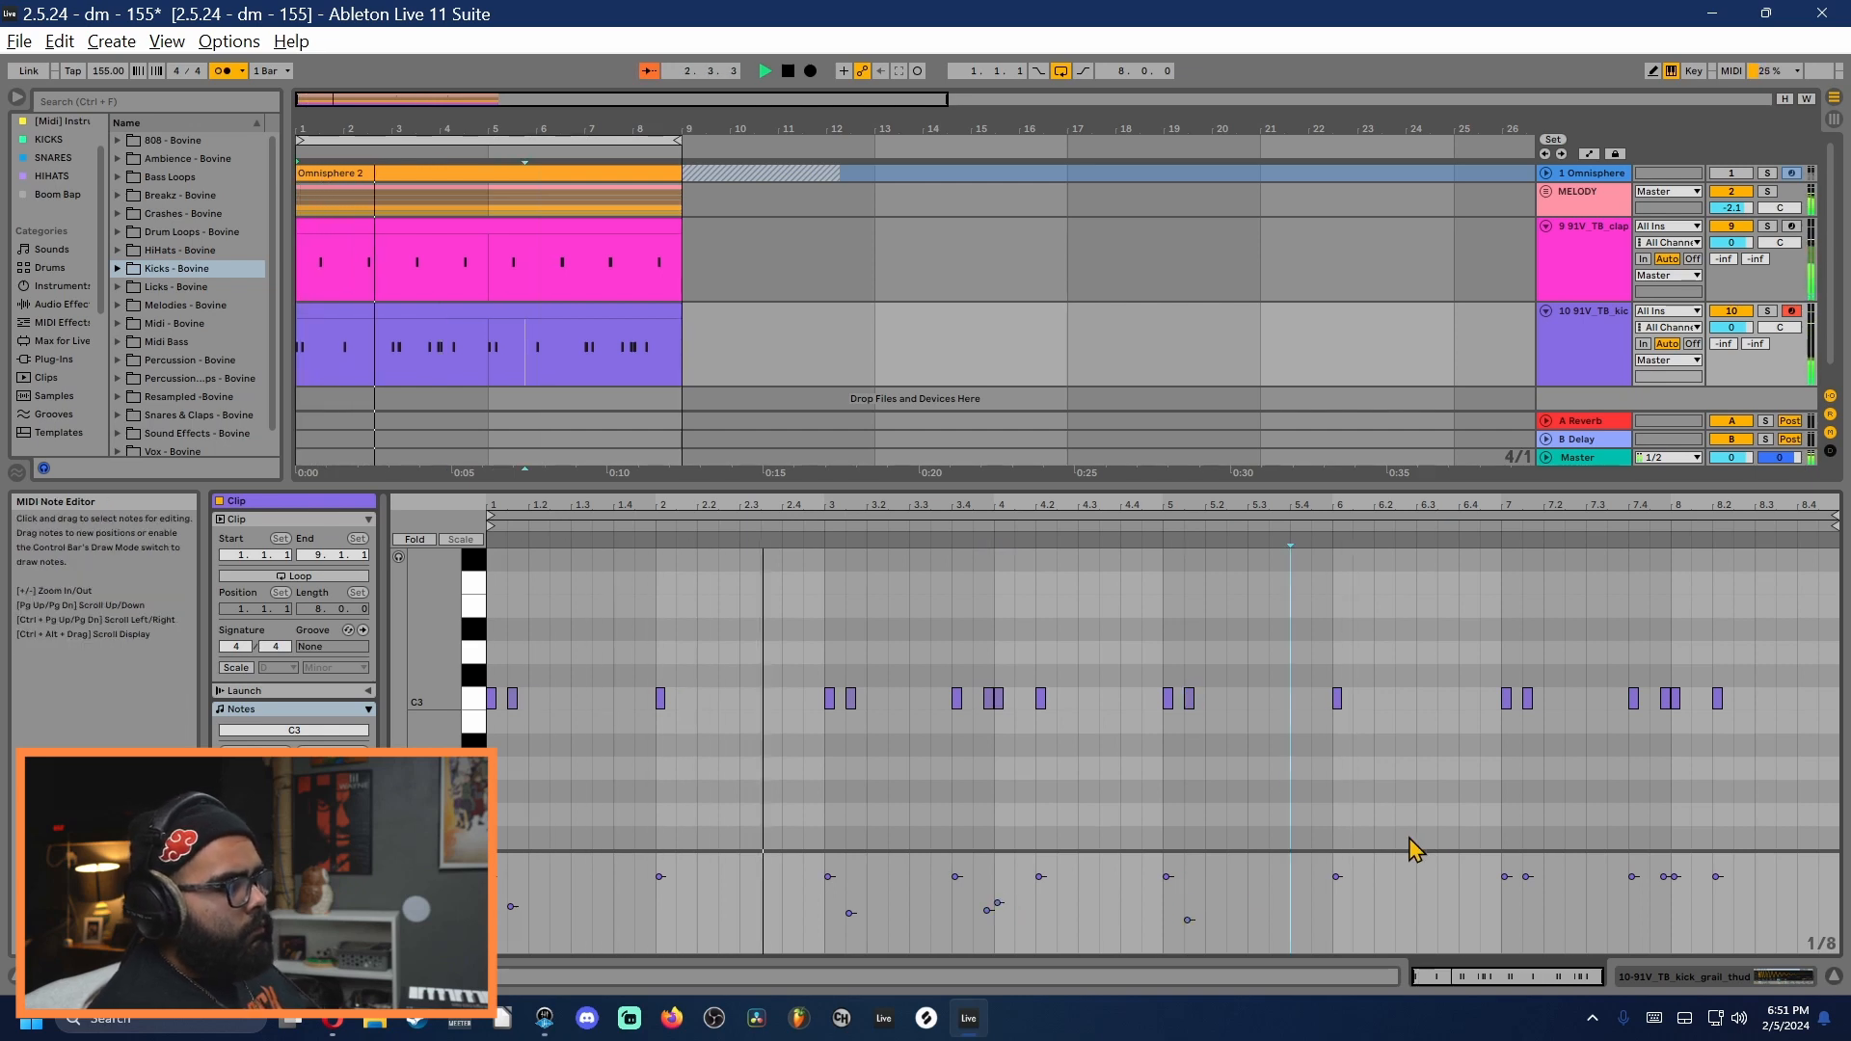
{"action": "left_click", "coordinate": [1527, 877]}
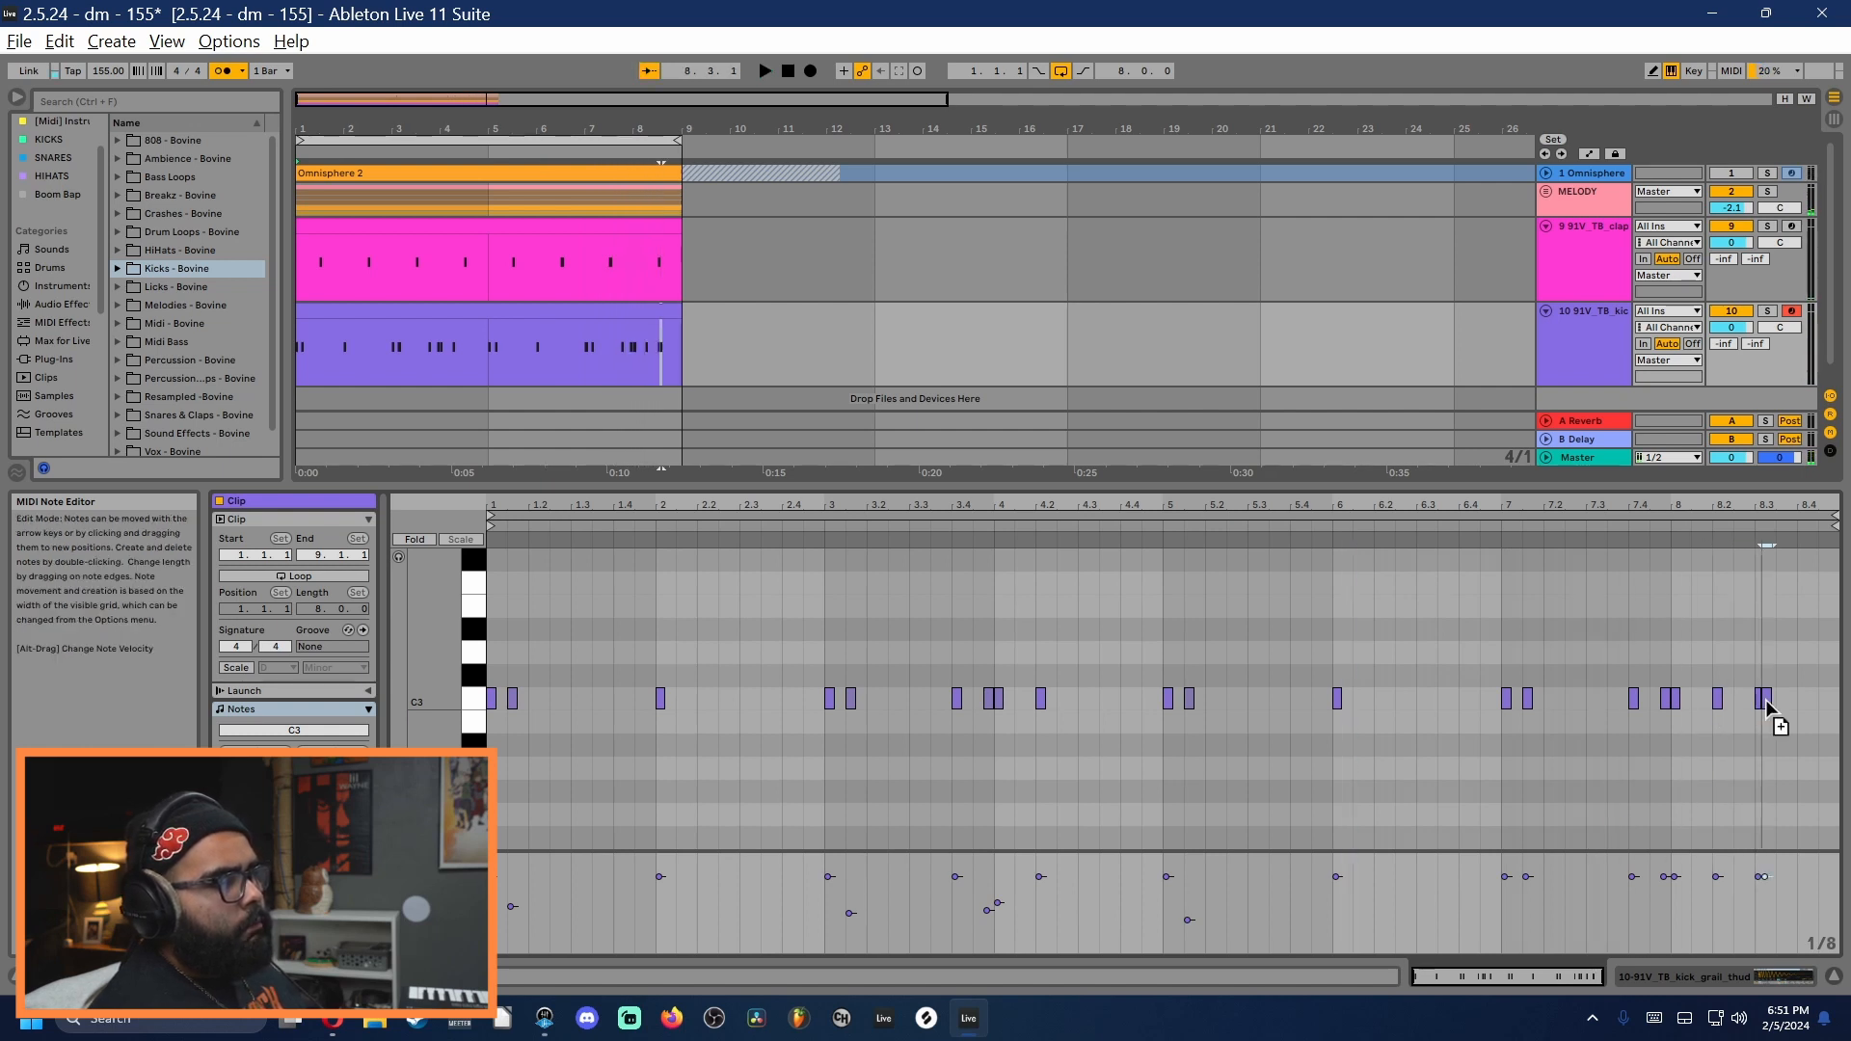
Step: Copy the kick note at 8.3 to 8.3.3 and 8.4, play the loop, and undo a trial velocity change near 7.4.4
{"action": "left_click_drag", "start_coordinate": [1782, 703], "coordinate": [1812, 708]}
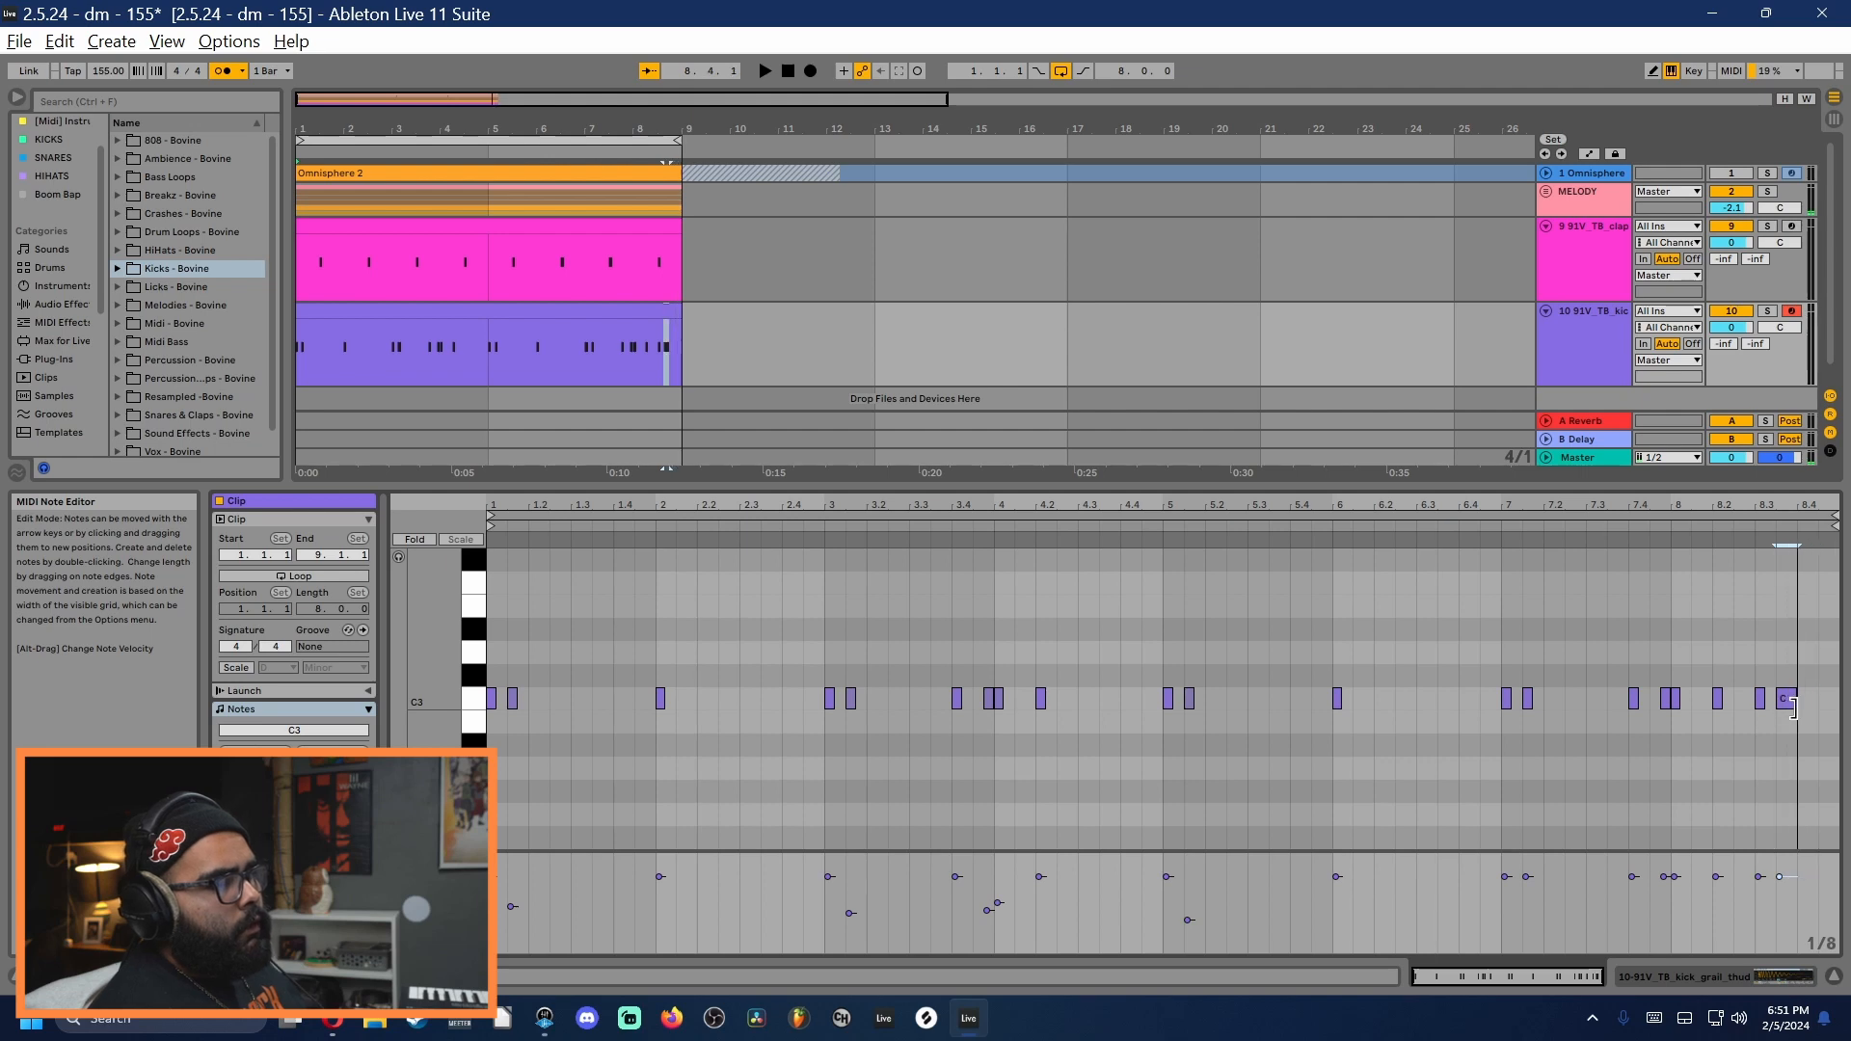
{"action": "left_click", "coordinate": [1648, 675]}
{"action": "key", "text": "space"}
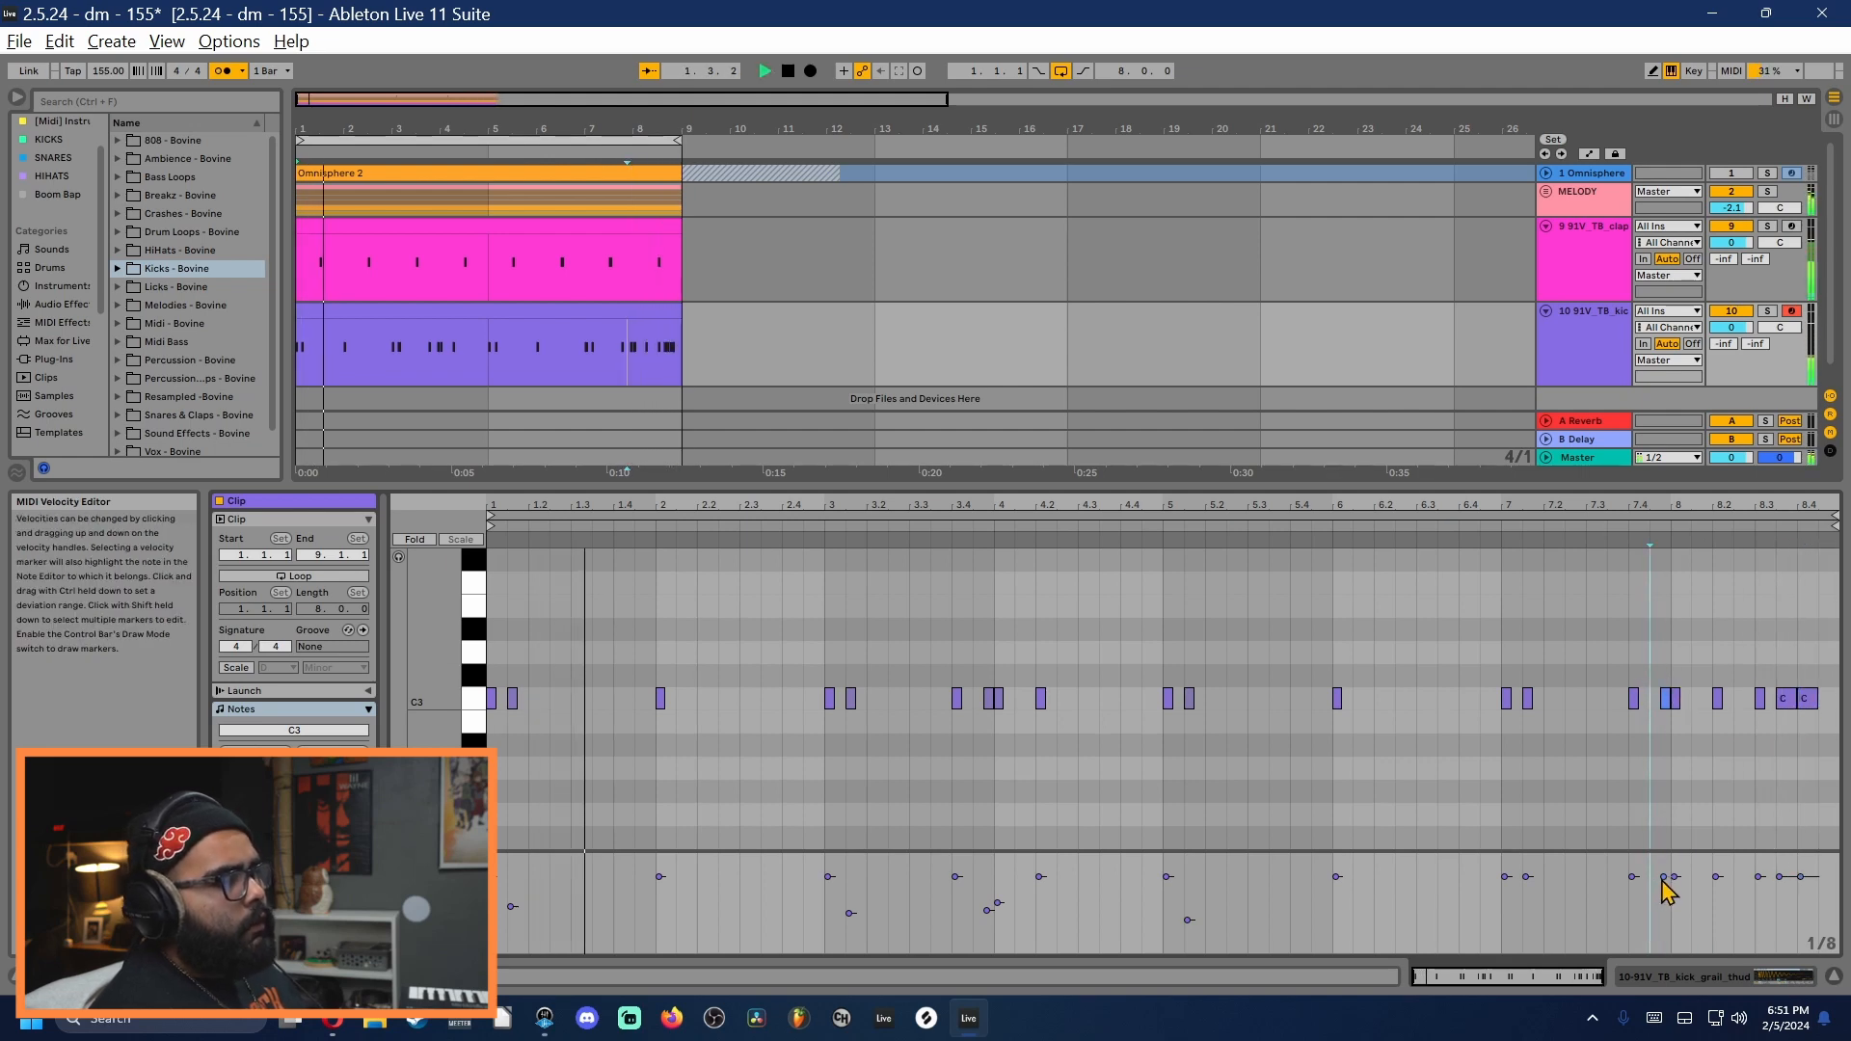
{"action": "mouse_move", "coordinate": [1664, 878]}
{"action": "left_mouse_down"}
{"action": "mouse_move", "coordinate": [1663, 900]}
{"action": "mouse_move", "coordinate": [1675, 888]}
{"action": "left_mouse_up"}
{"action": "key", "text": "ctrl+z"}
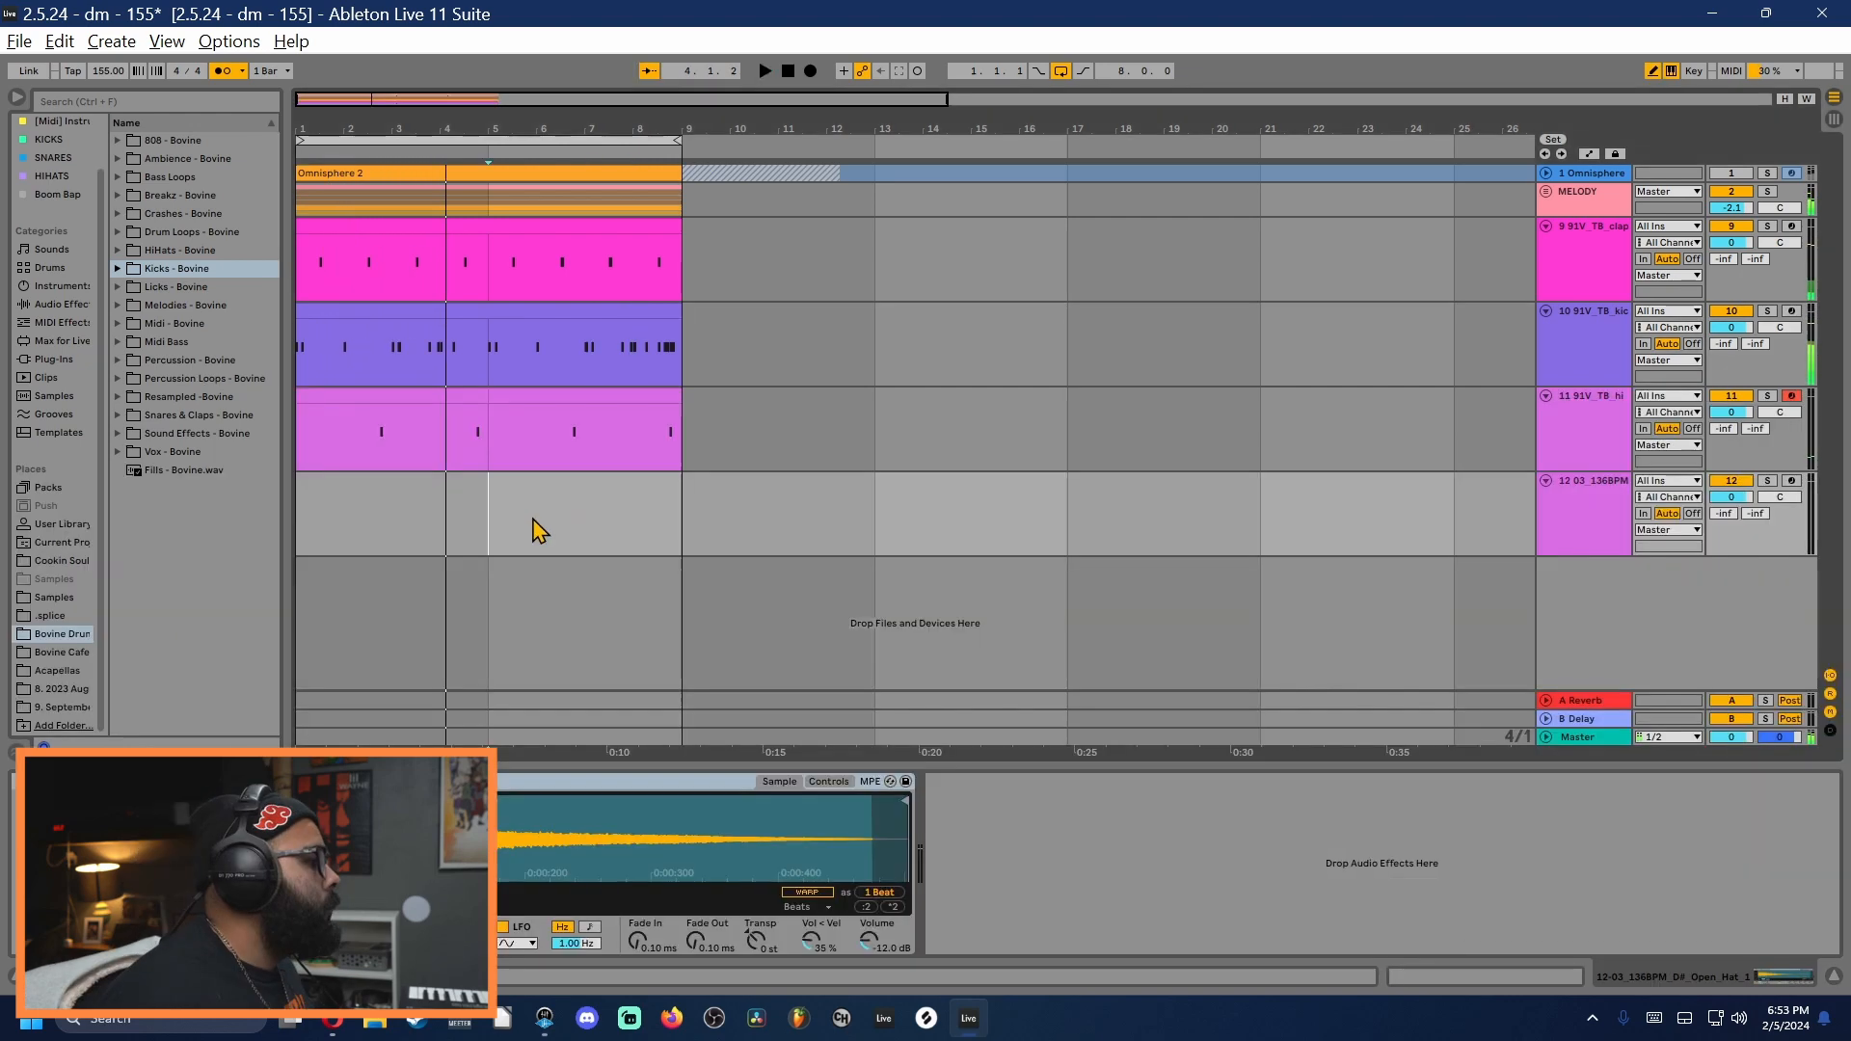
Step: Create an empty four-bar MIDI clip from bar 1 on the open hat track and get it ready for drawing notes
{"action": "double_click", "coordinate": [415, 540]}
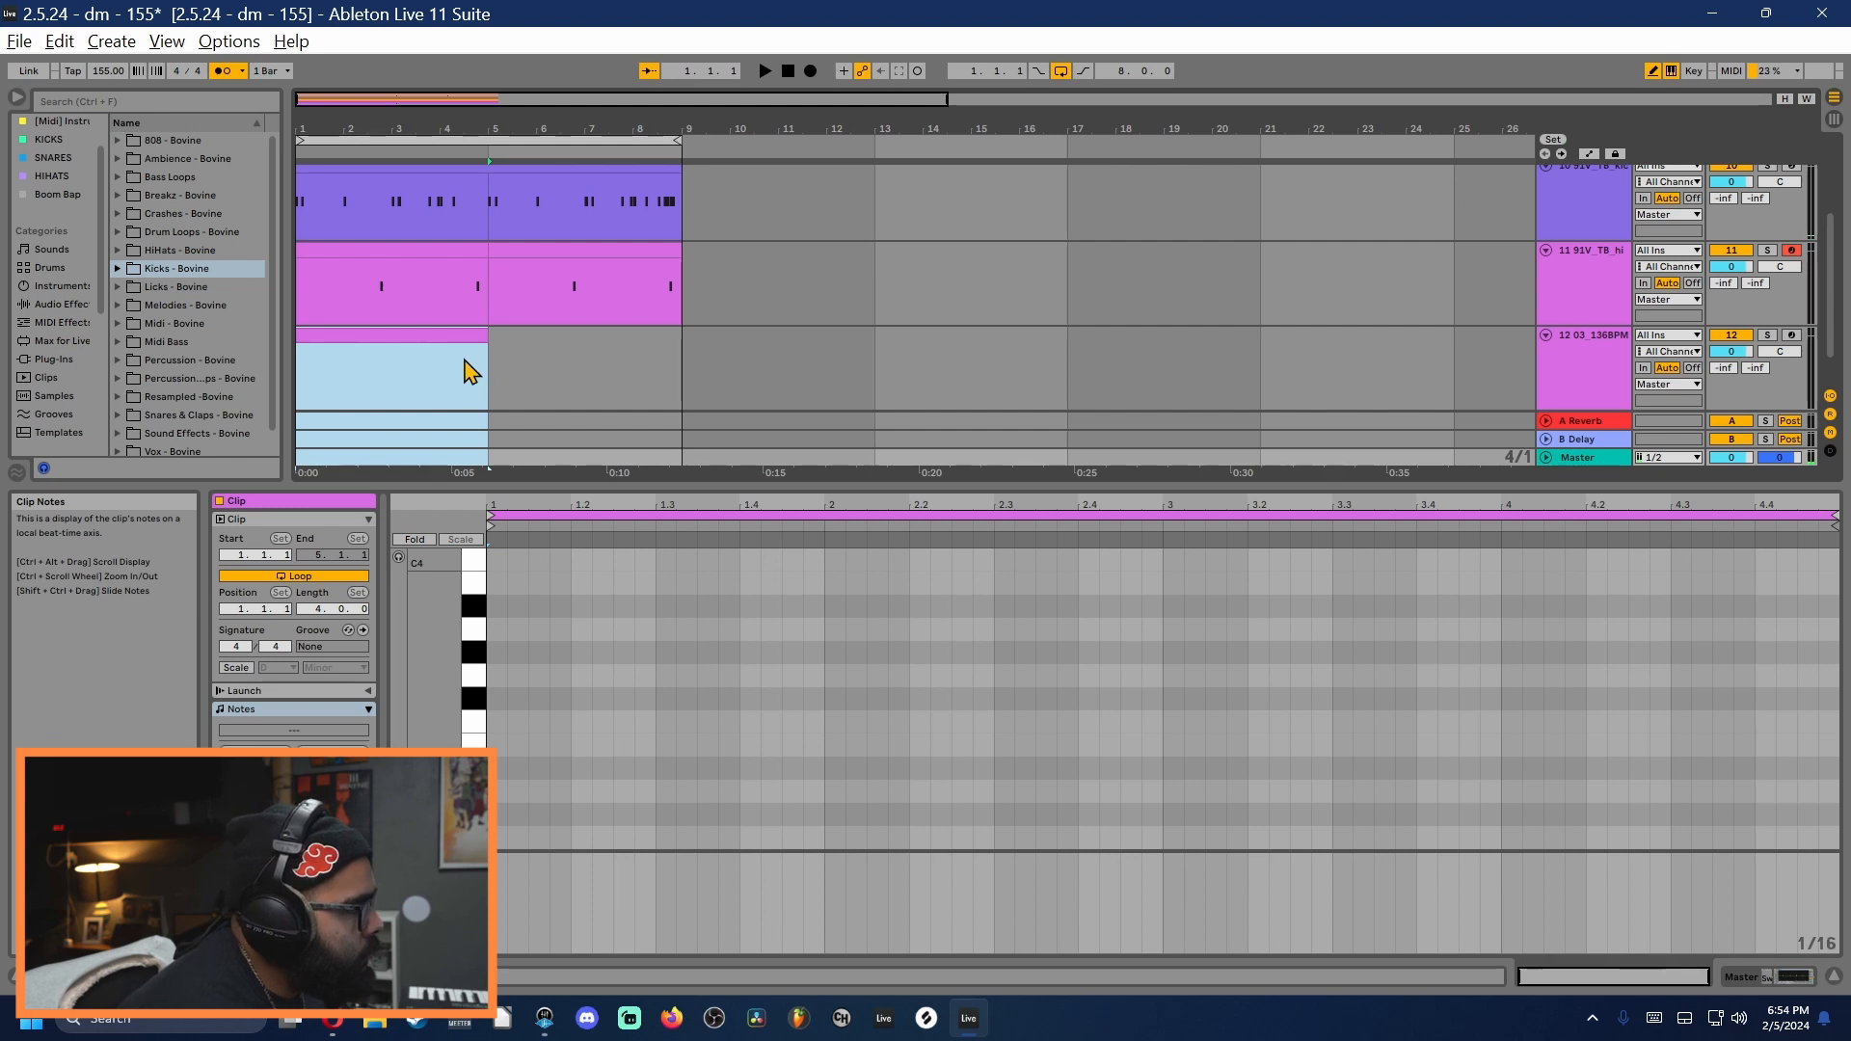
{"action": "key", "text": "b"}
{"action": "left_click", "coordinate": [464, 357]}
{"action": "left_click", "coordinate": [453, 334]}
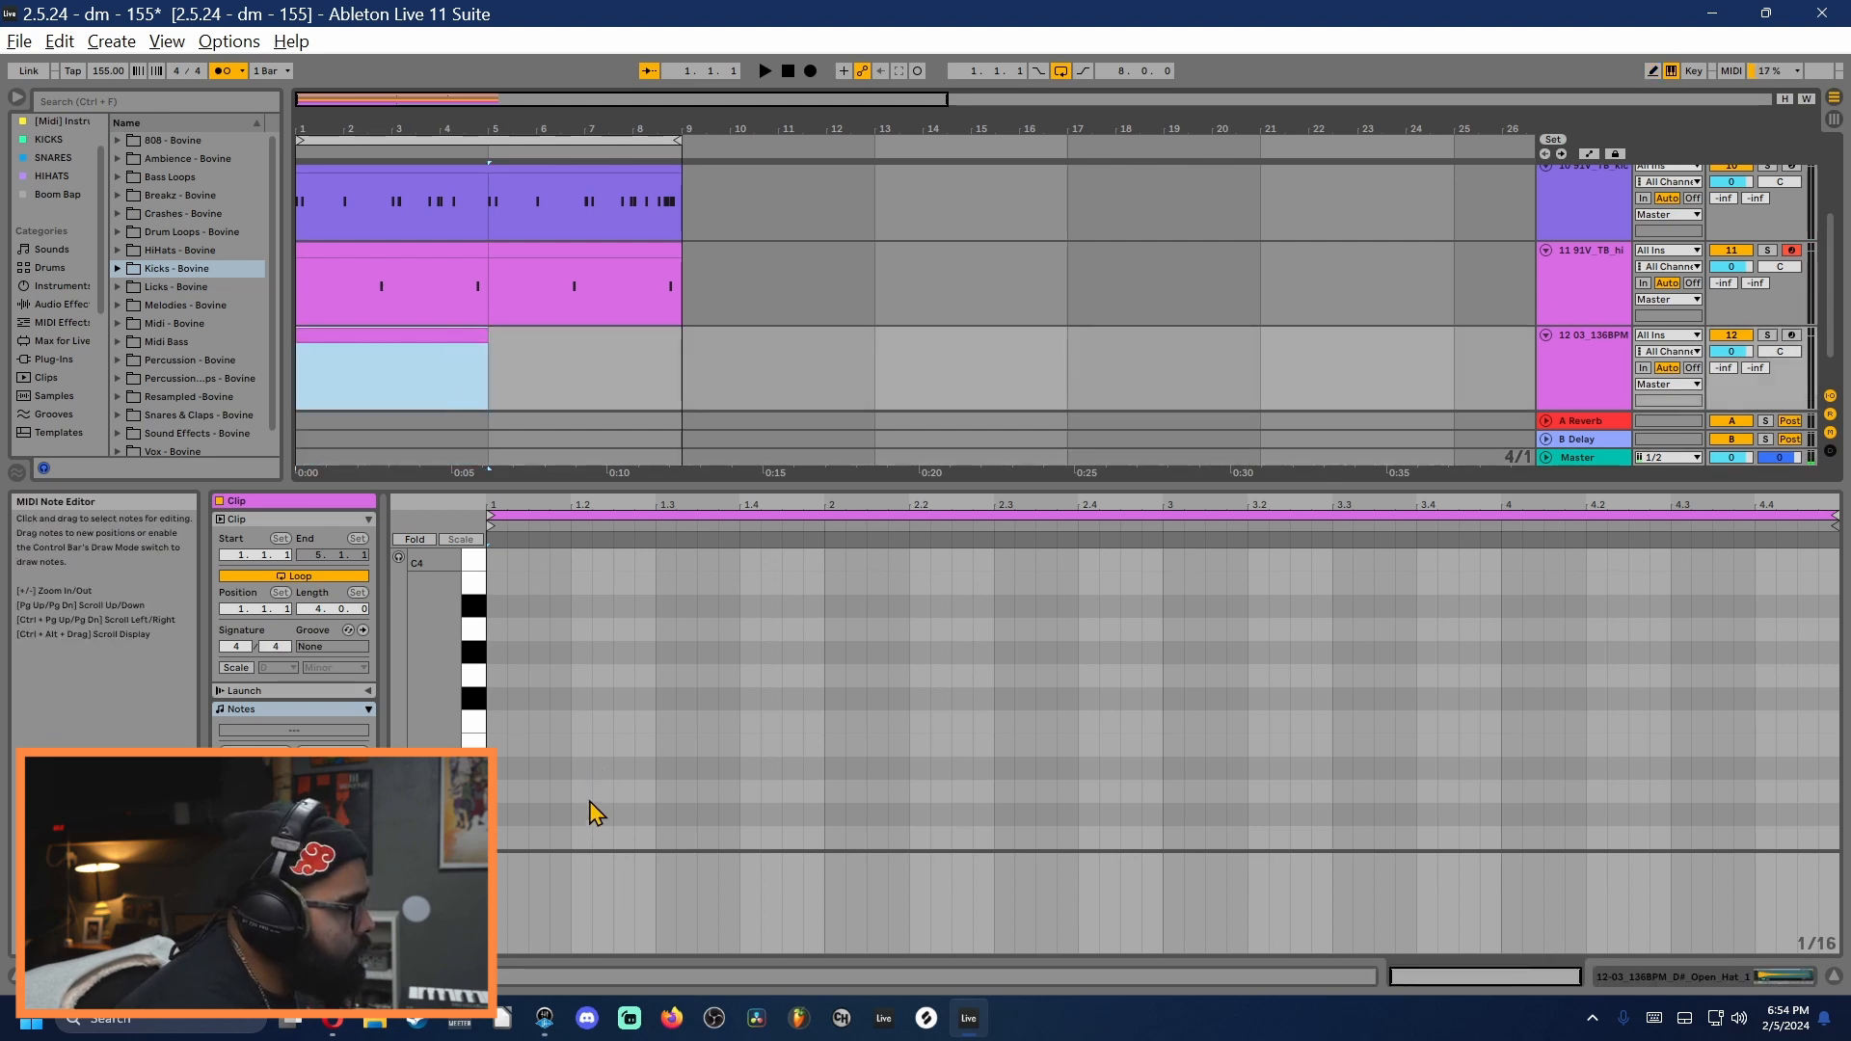
{"action": "key", "text": "b"}
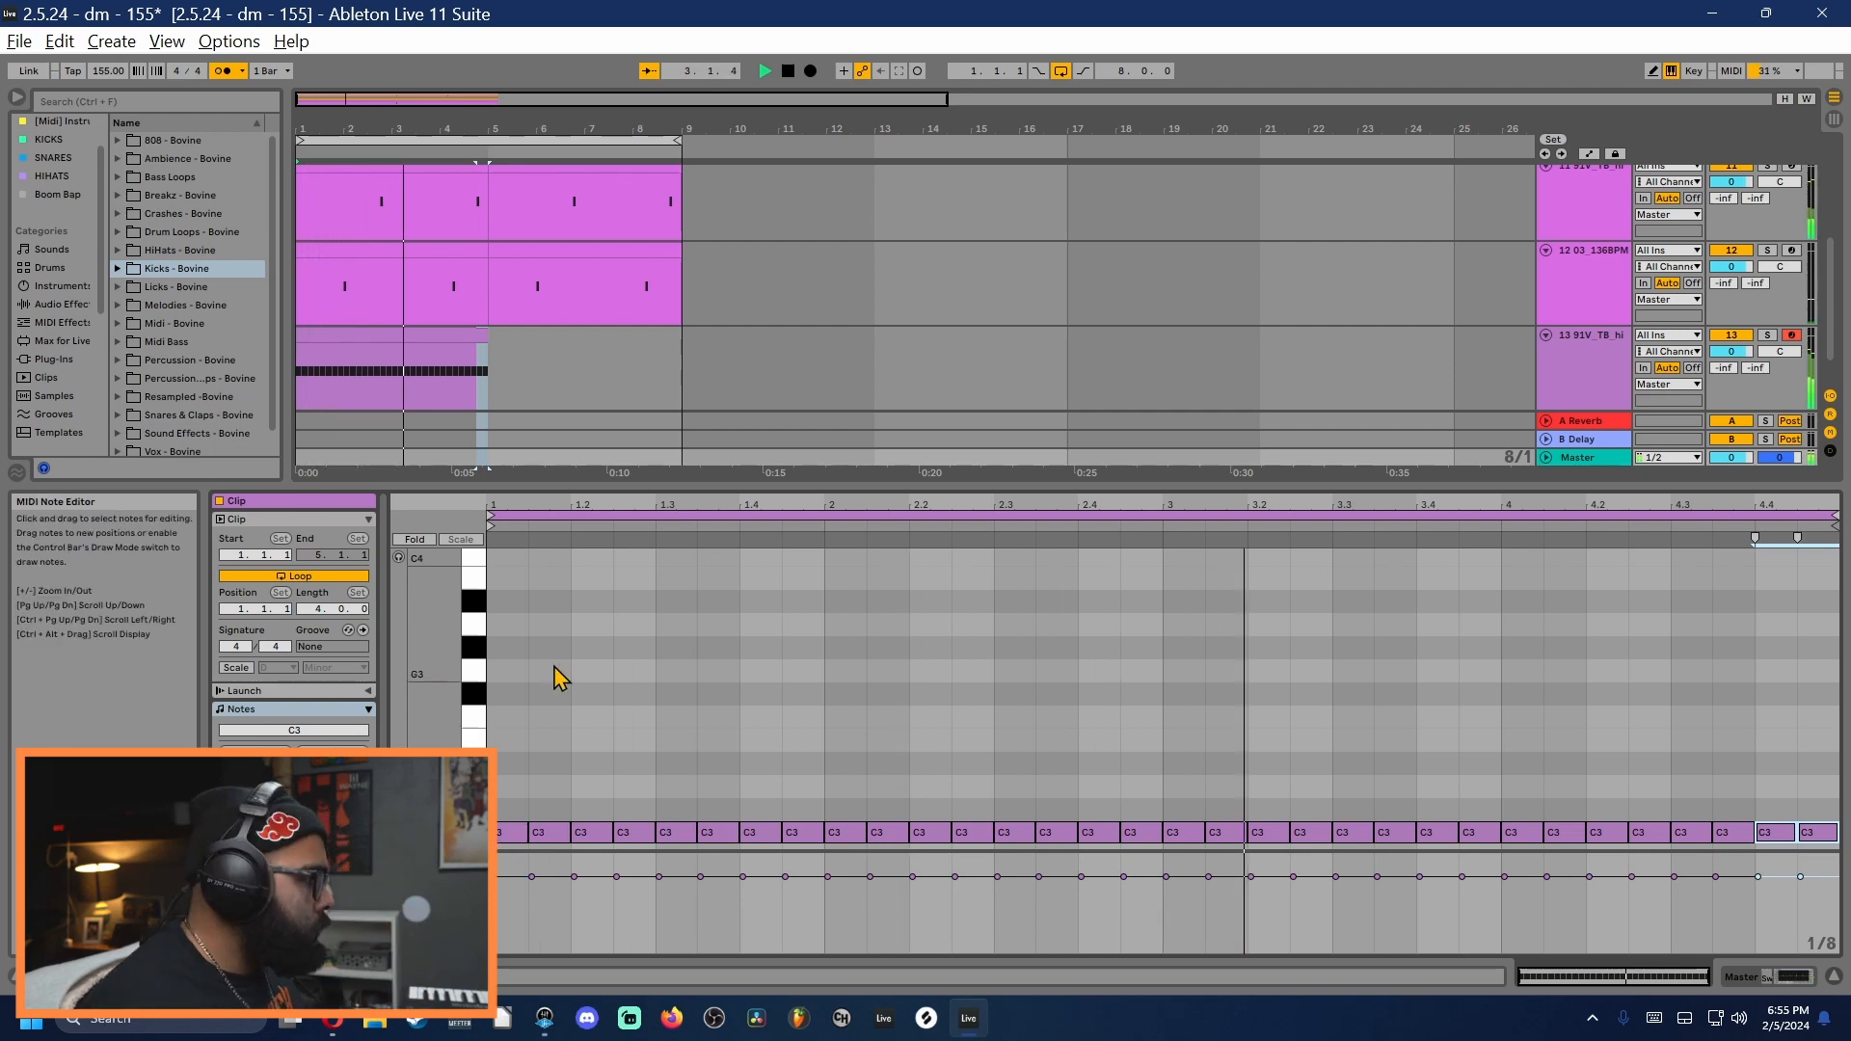
Step: Duplicate the four-bar hi-hat clip on track 13 and consolidate both copies into one eight-bar clip
{"action": "left_click", "coordinate": [453, 332]}
{"action": "key", "text": "ctrl+d"}
{"action": "left_click", "coordinate": [453, 332], "text": "shift"}
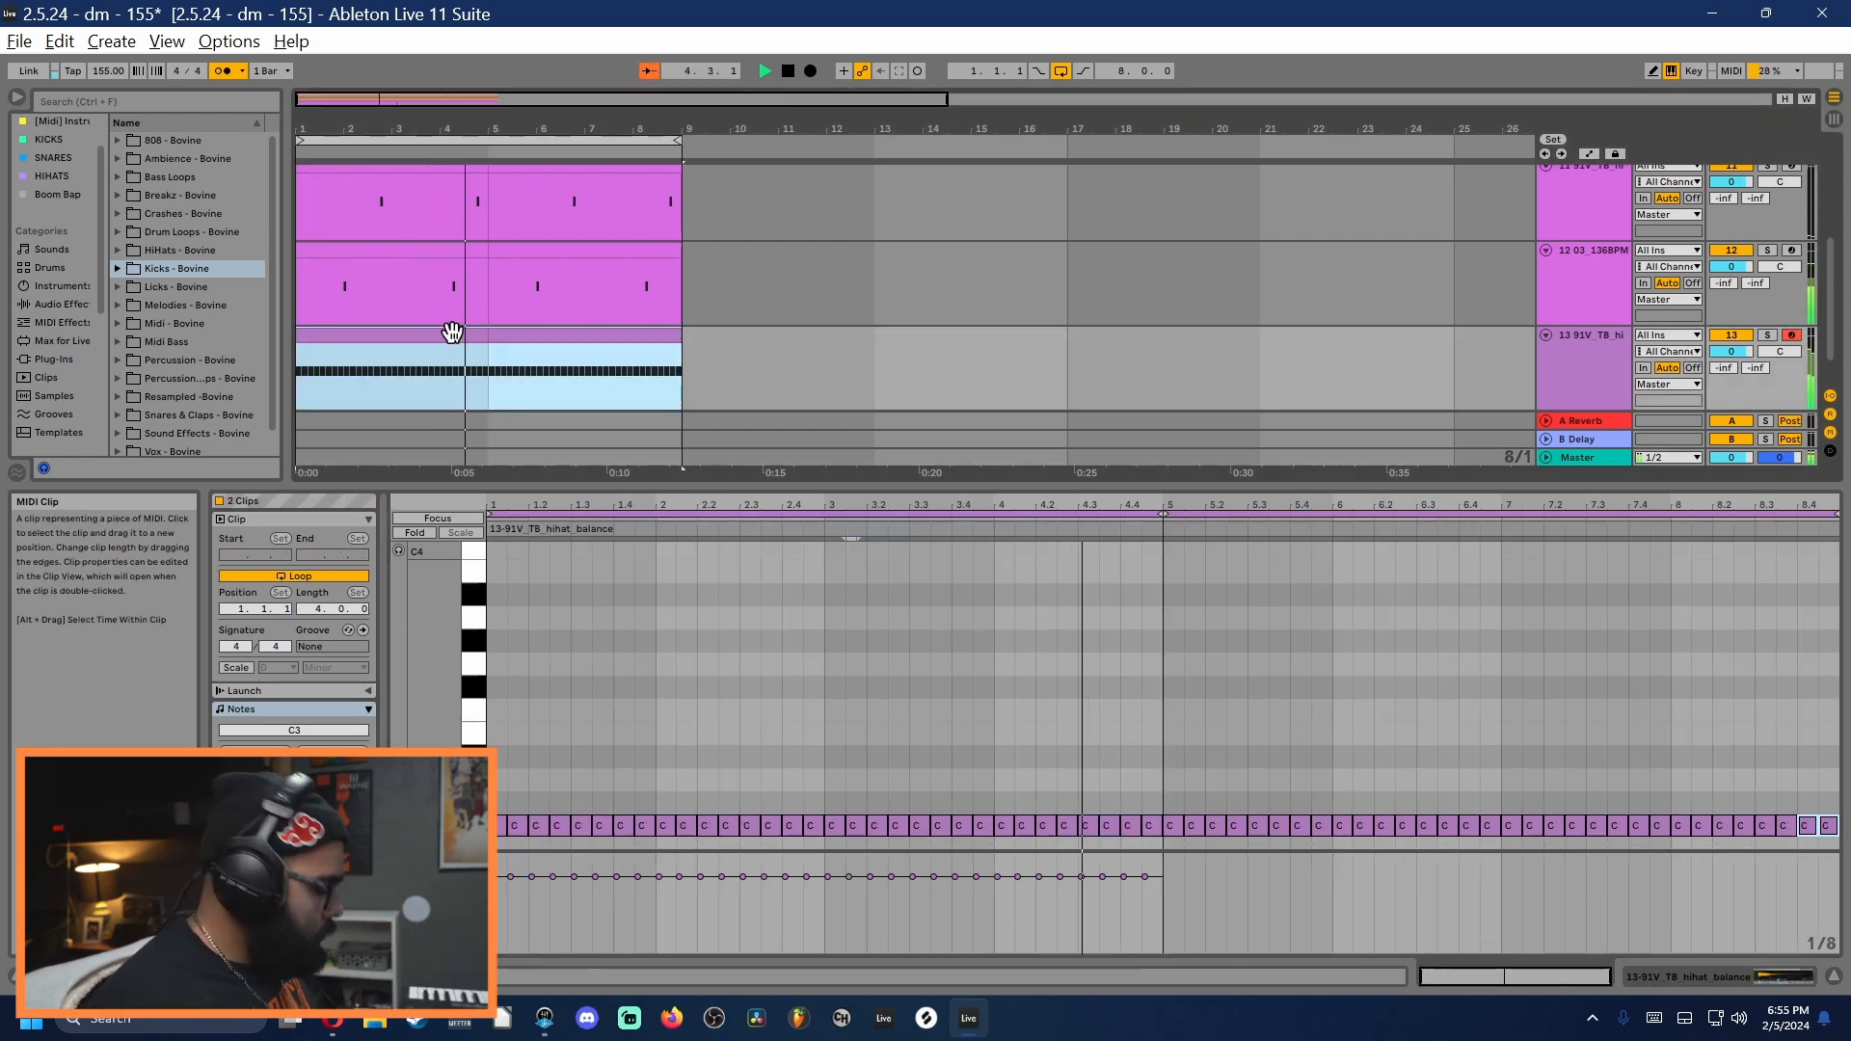
{"action": "key", "text": "ctrl+j"}
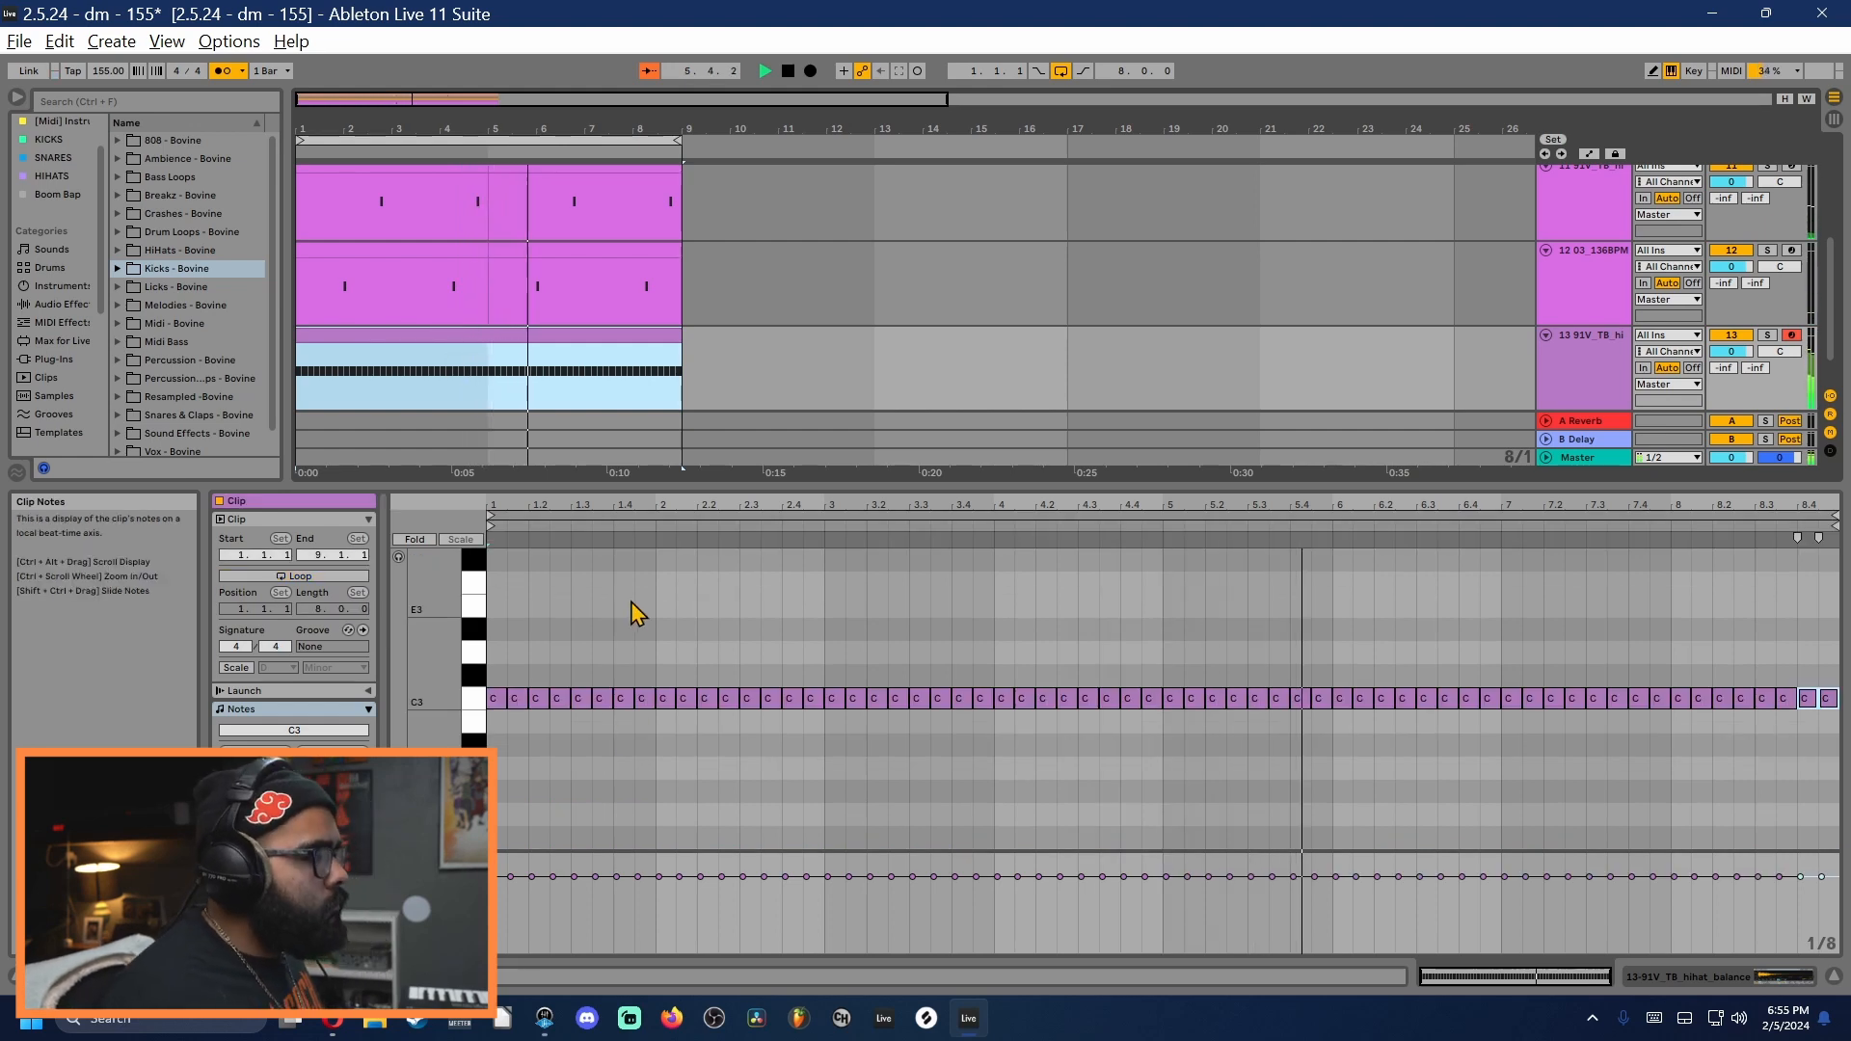
Step: Randomize the velocities of all hi-hat notes in the eight-bar clip with a range of 26
{"action": "left_click", "coordinate": [639, 771]}
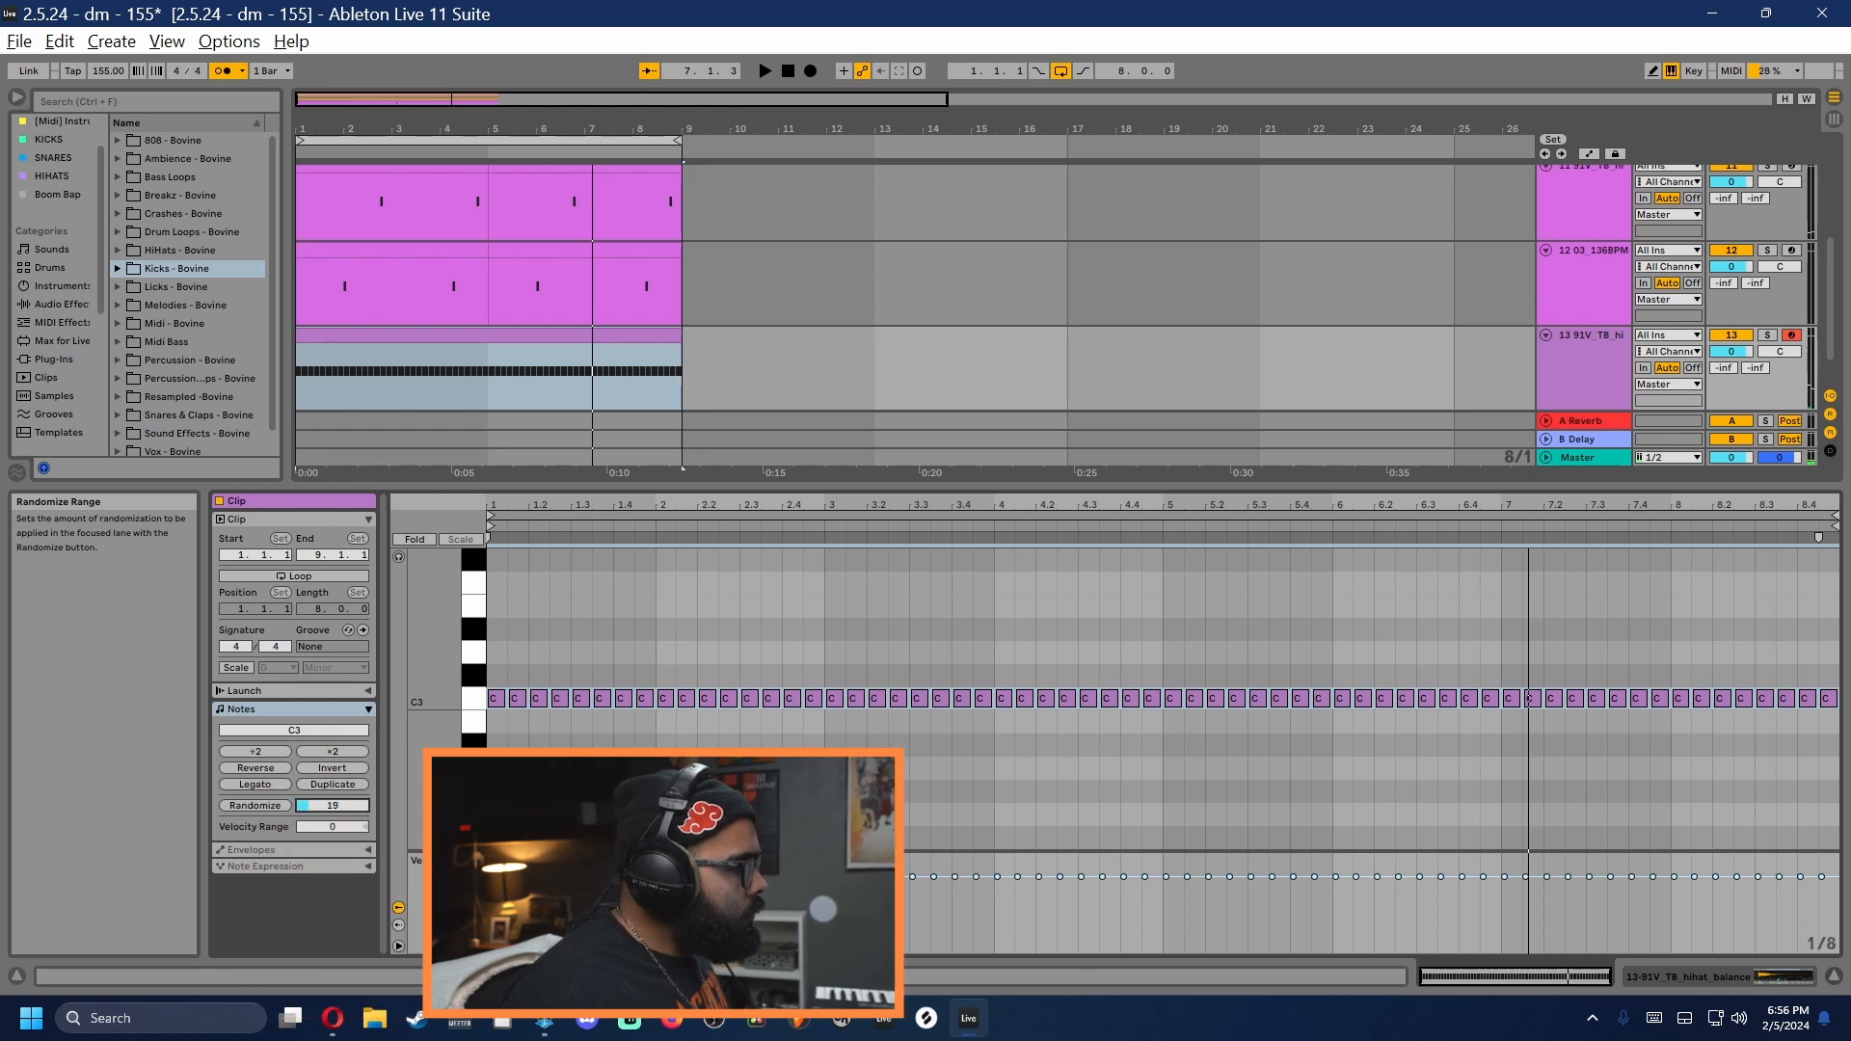
{"action": "left_click_drag", "start_coordinate": [333, 805], "coordinate": [332, 770]}
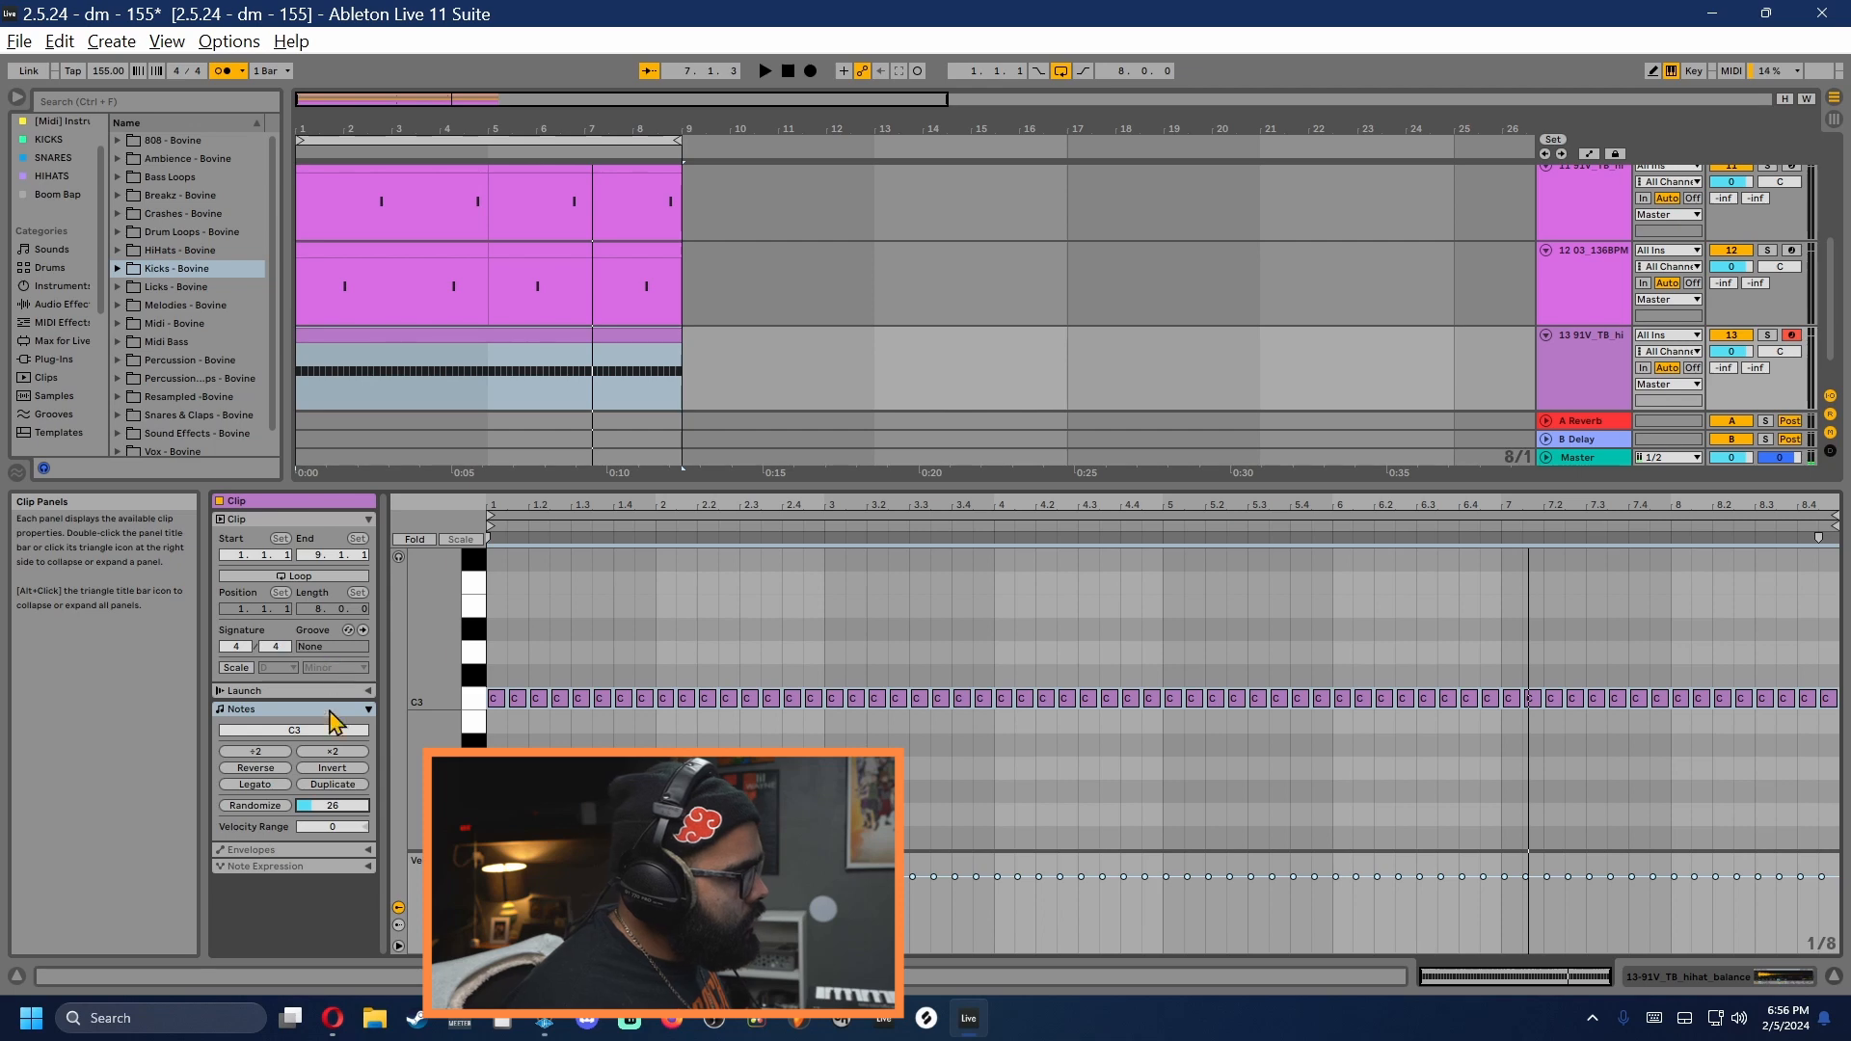
{"action": "left_click", "coordinate": [256, 805]}
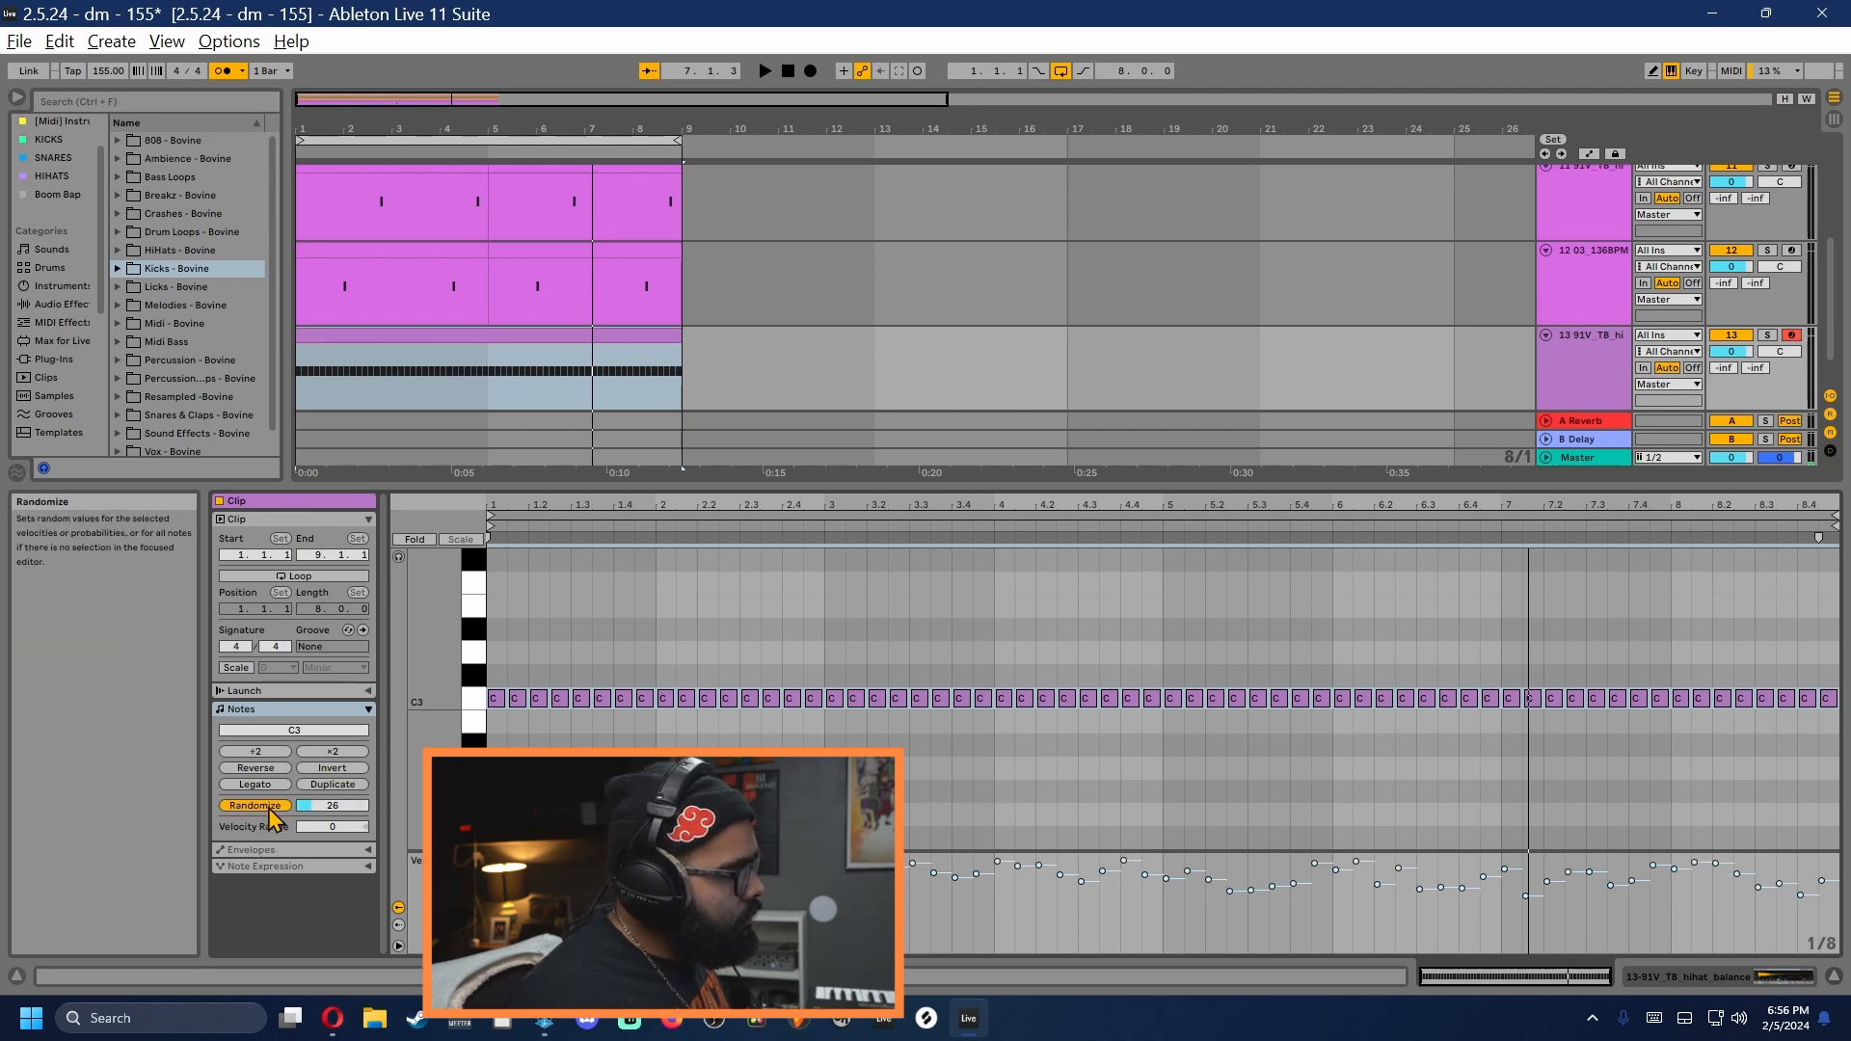
Step: Show the track delays, set the hi-hat track's delay to 13 ms and play the loop
{"action": "left_click", "coordinate": [1830, 450]}
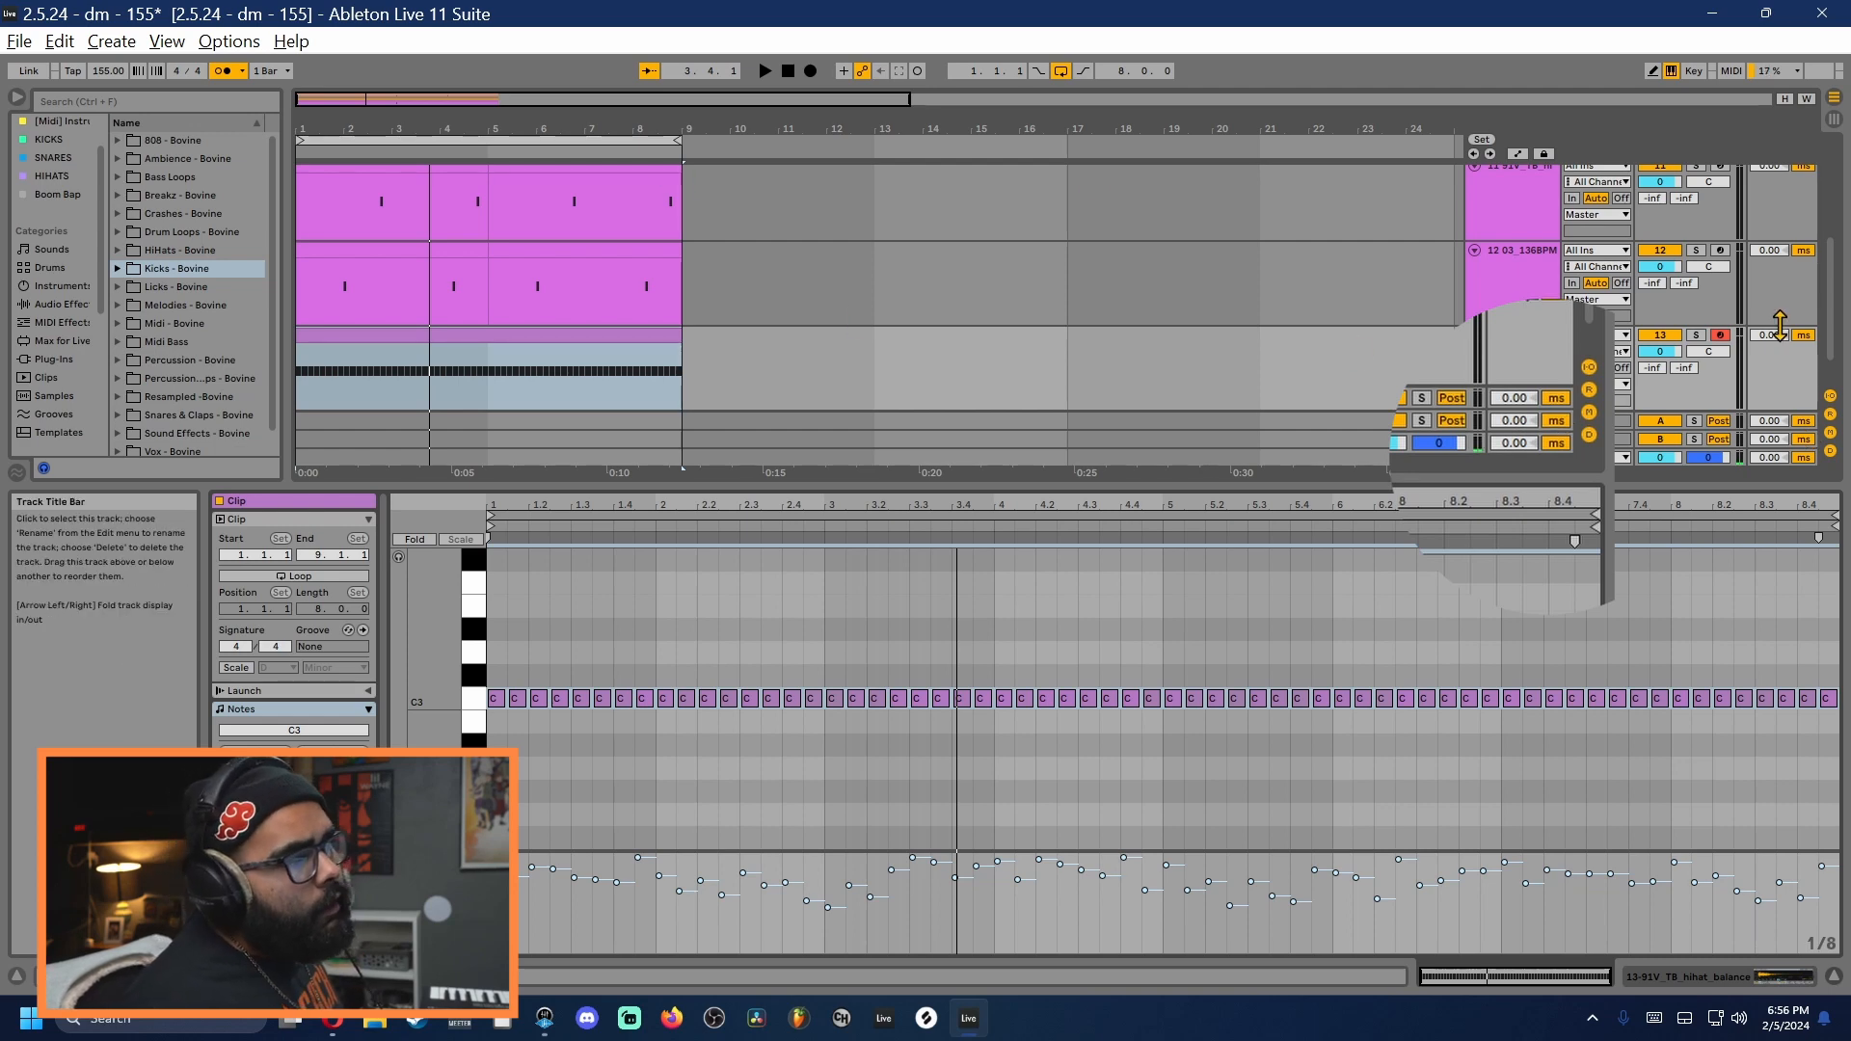
{"action": "left_click_drag", "start_coordinate": [1774, 335], "coordinate": [1773, 324]}
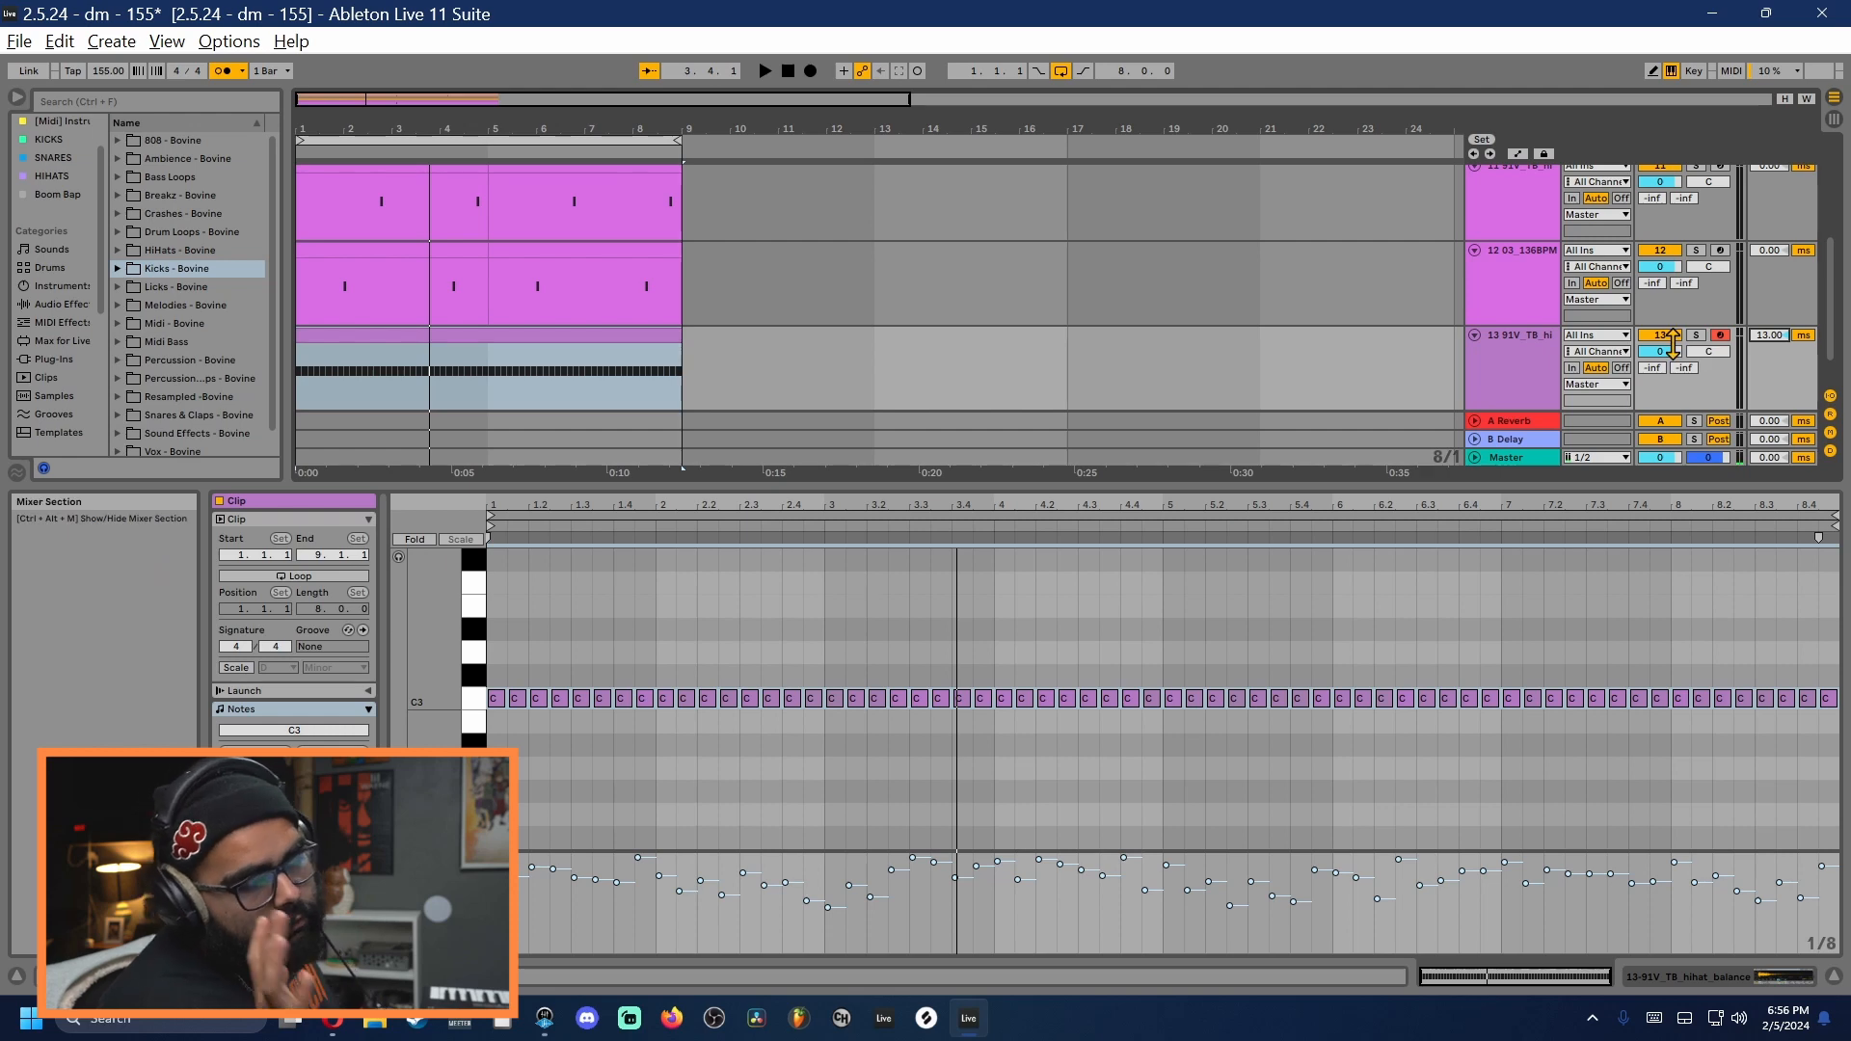
{"action": "key", "text": "space"}
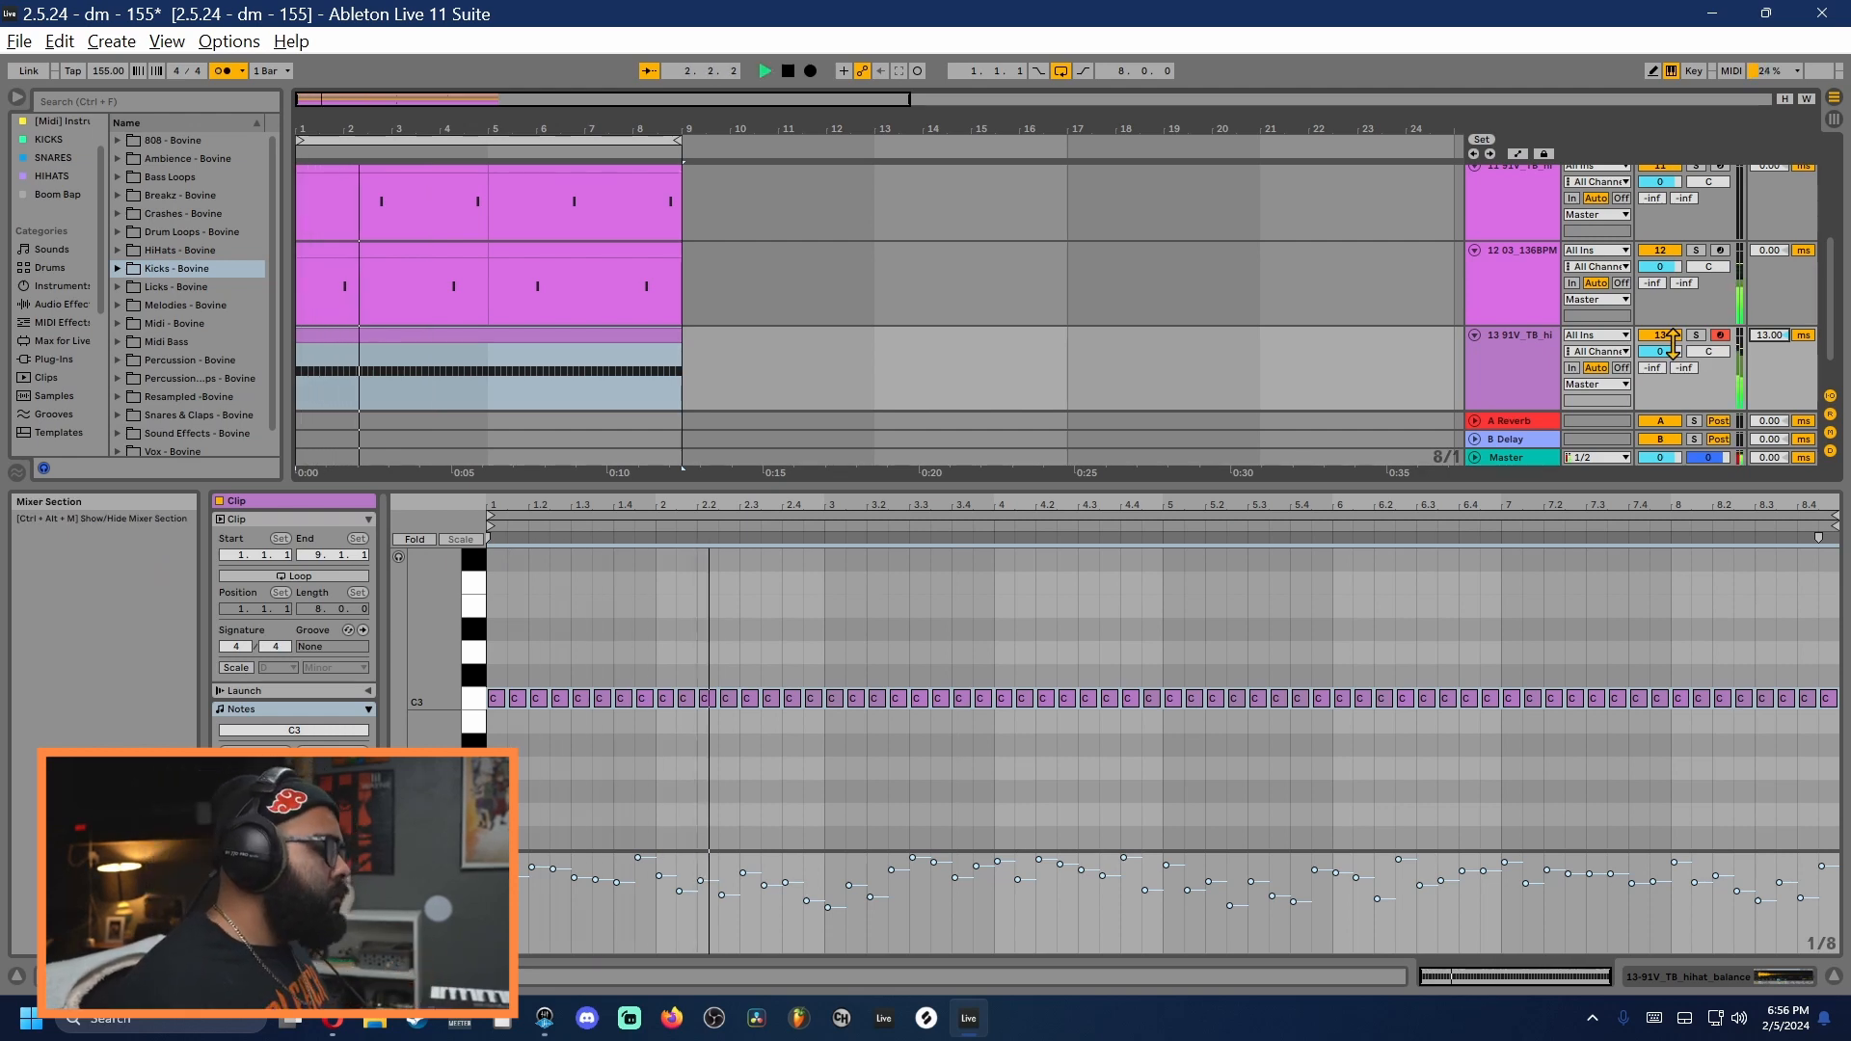
Step: Examine the hi-hat notes around bar 2 up close while playing the loop
{"action": "left_click", "coordinate": [855, 758]}
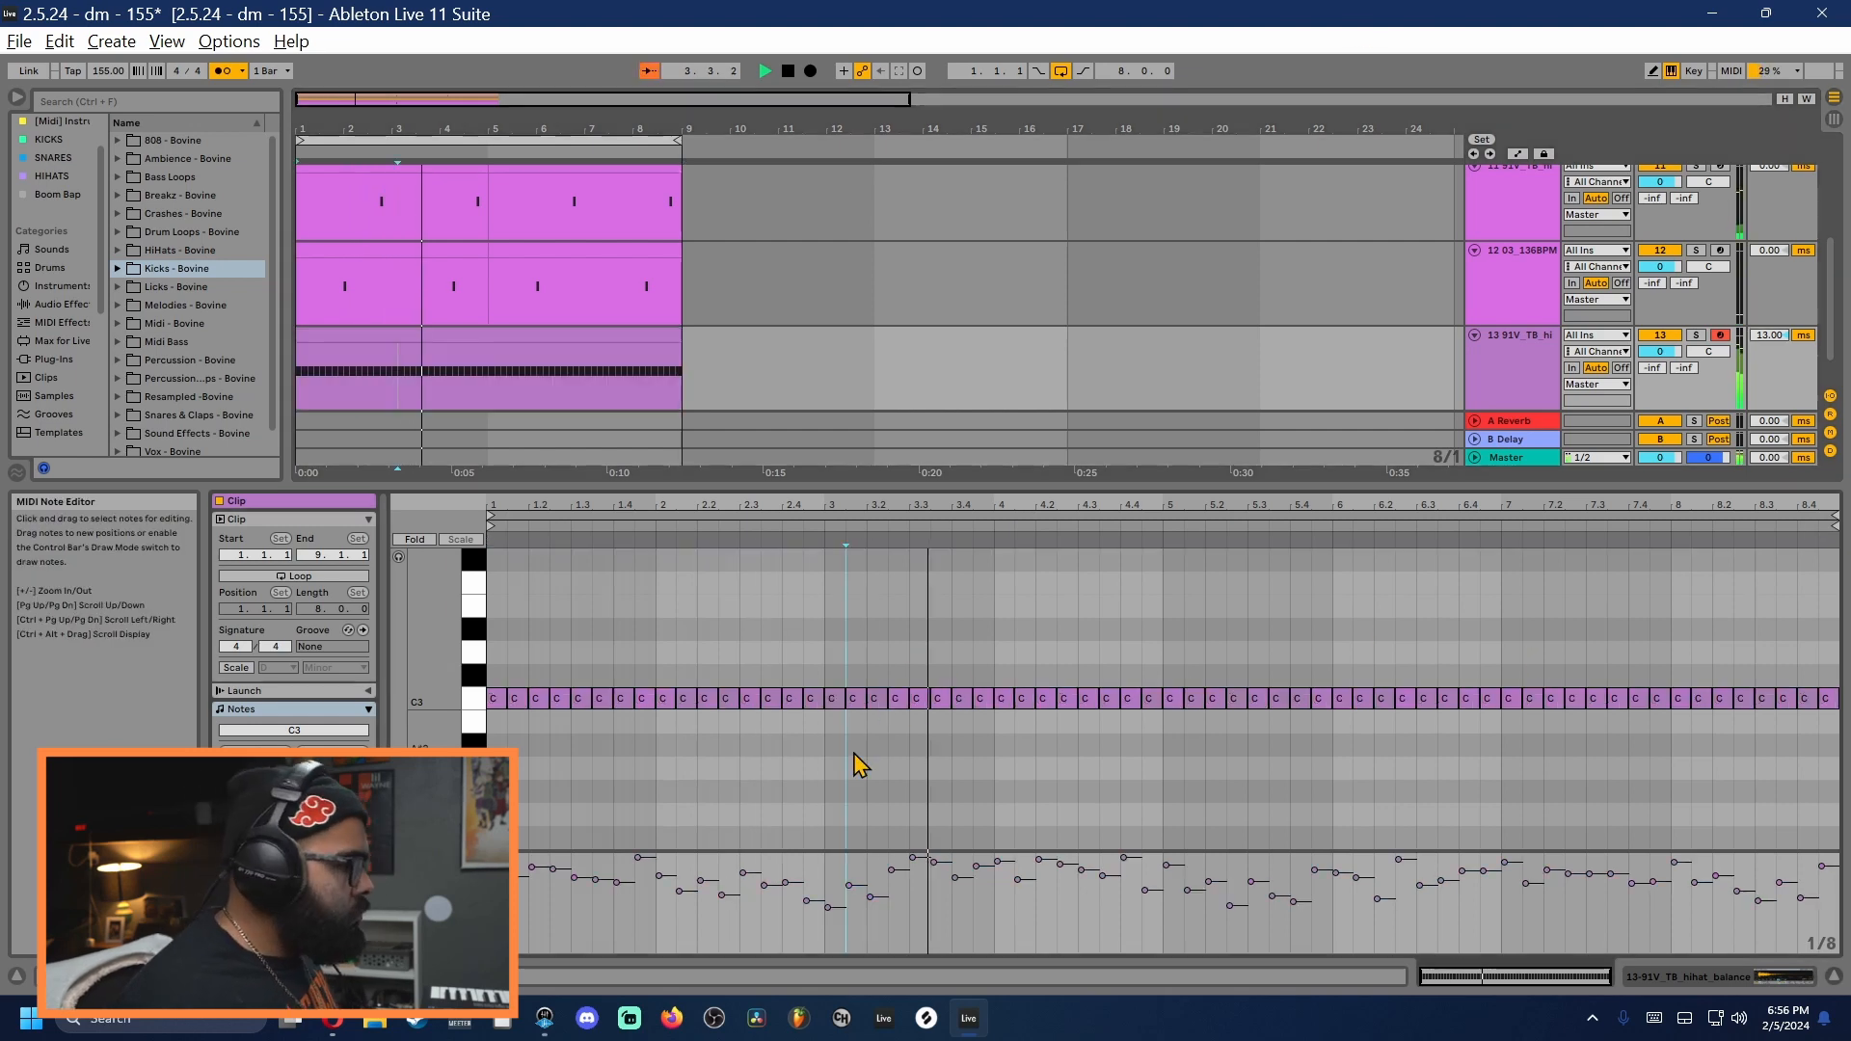
{"action": "scroll", "coordinate": [860, 811], "scroll_direction": "up", "scroll_amount": 3}
{"action": "scroll", "coordinate": [850, 804], "scroll_direction": "up", "scroll_amount": 2}
{"action": "scroll", "coordinate": [595, 748], "scroll_direction": "up", "scroll_amount": 5}
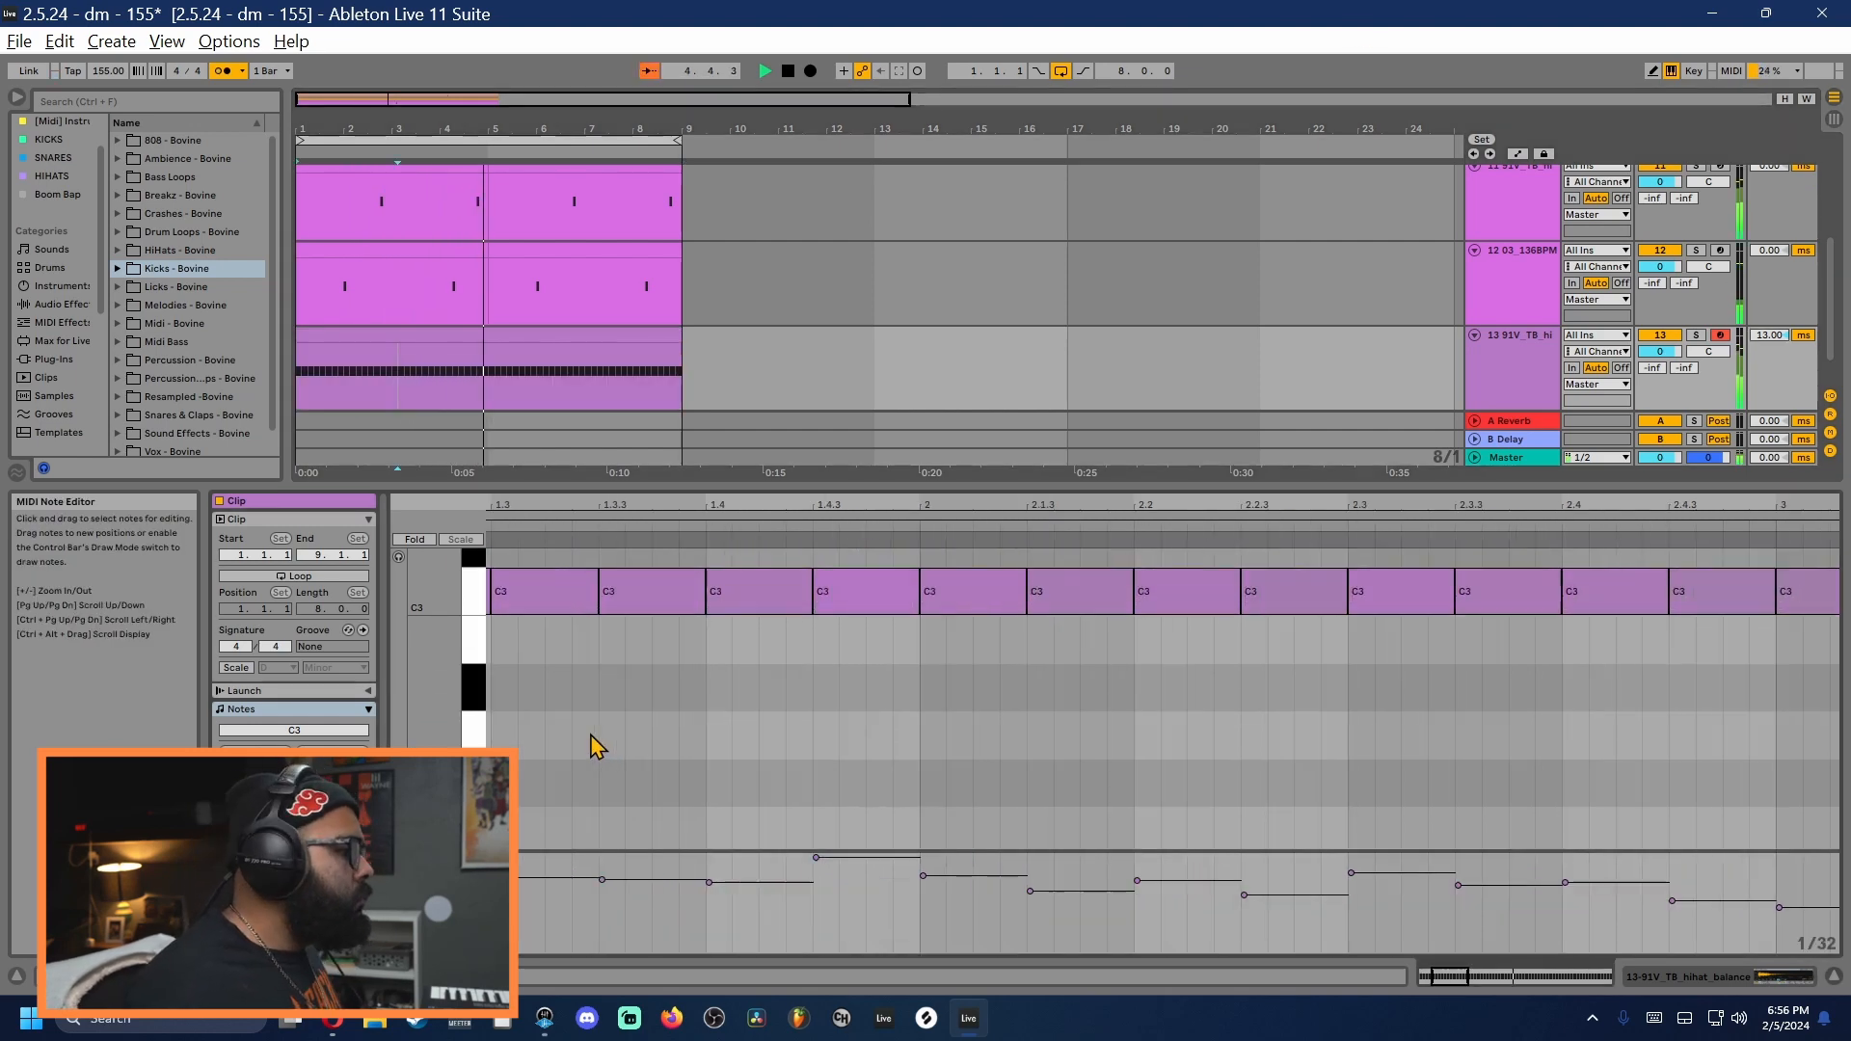
{"action": "key", "text": "space"}
{"action": "key", "text": "space"}
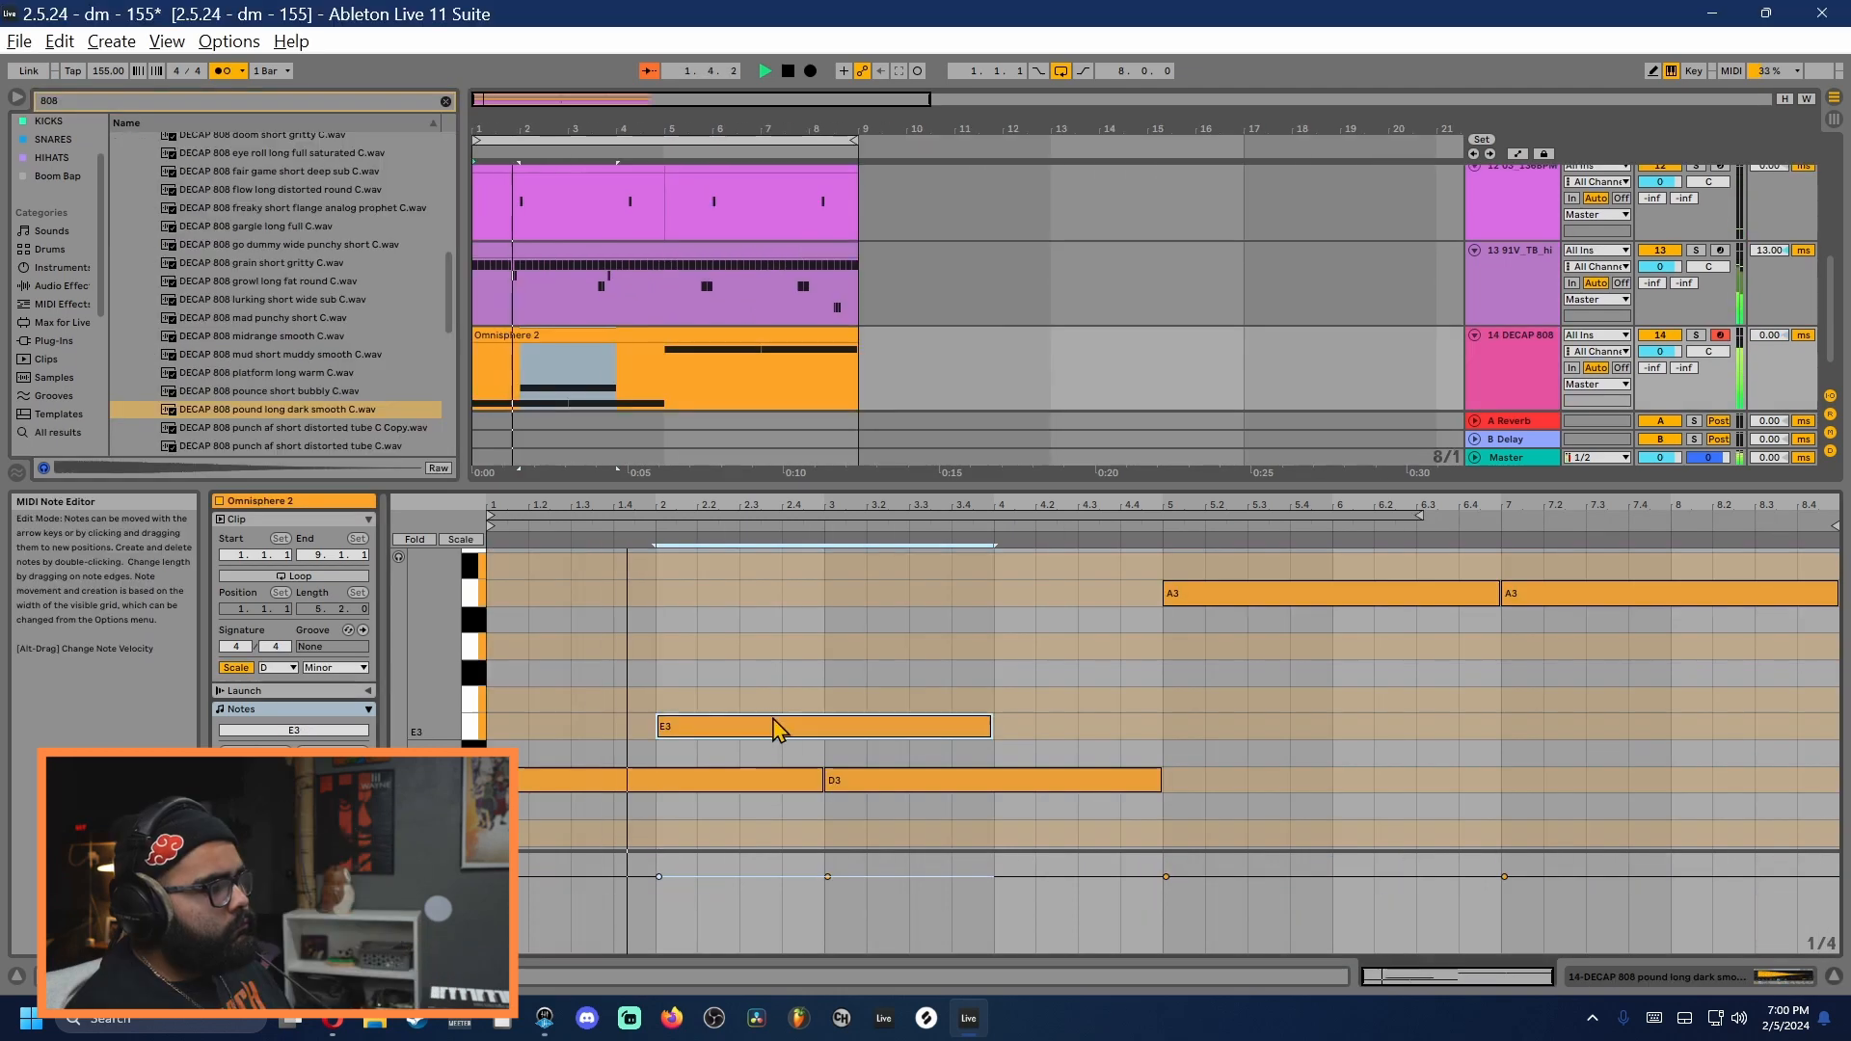
{"action": "left_click_drag", "start_coordinate": [772, 727], "coordinate": [813, 701]}
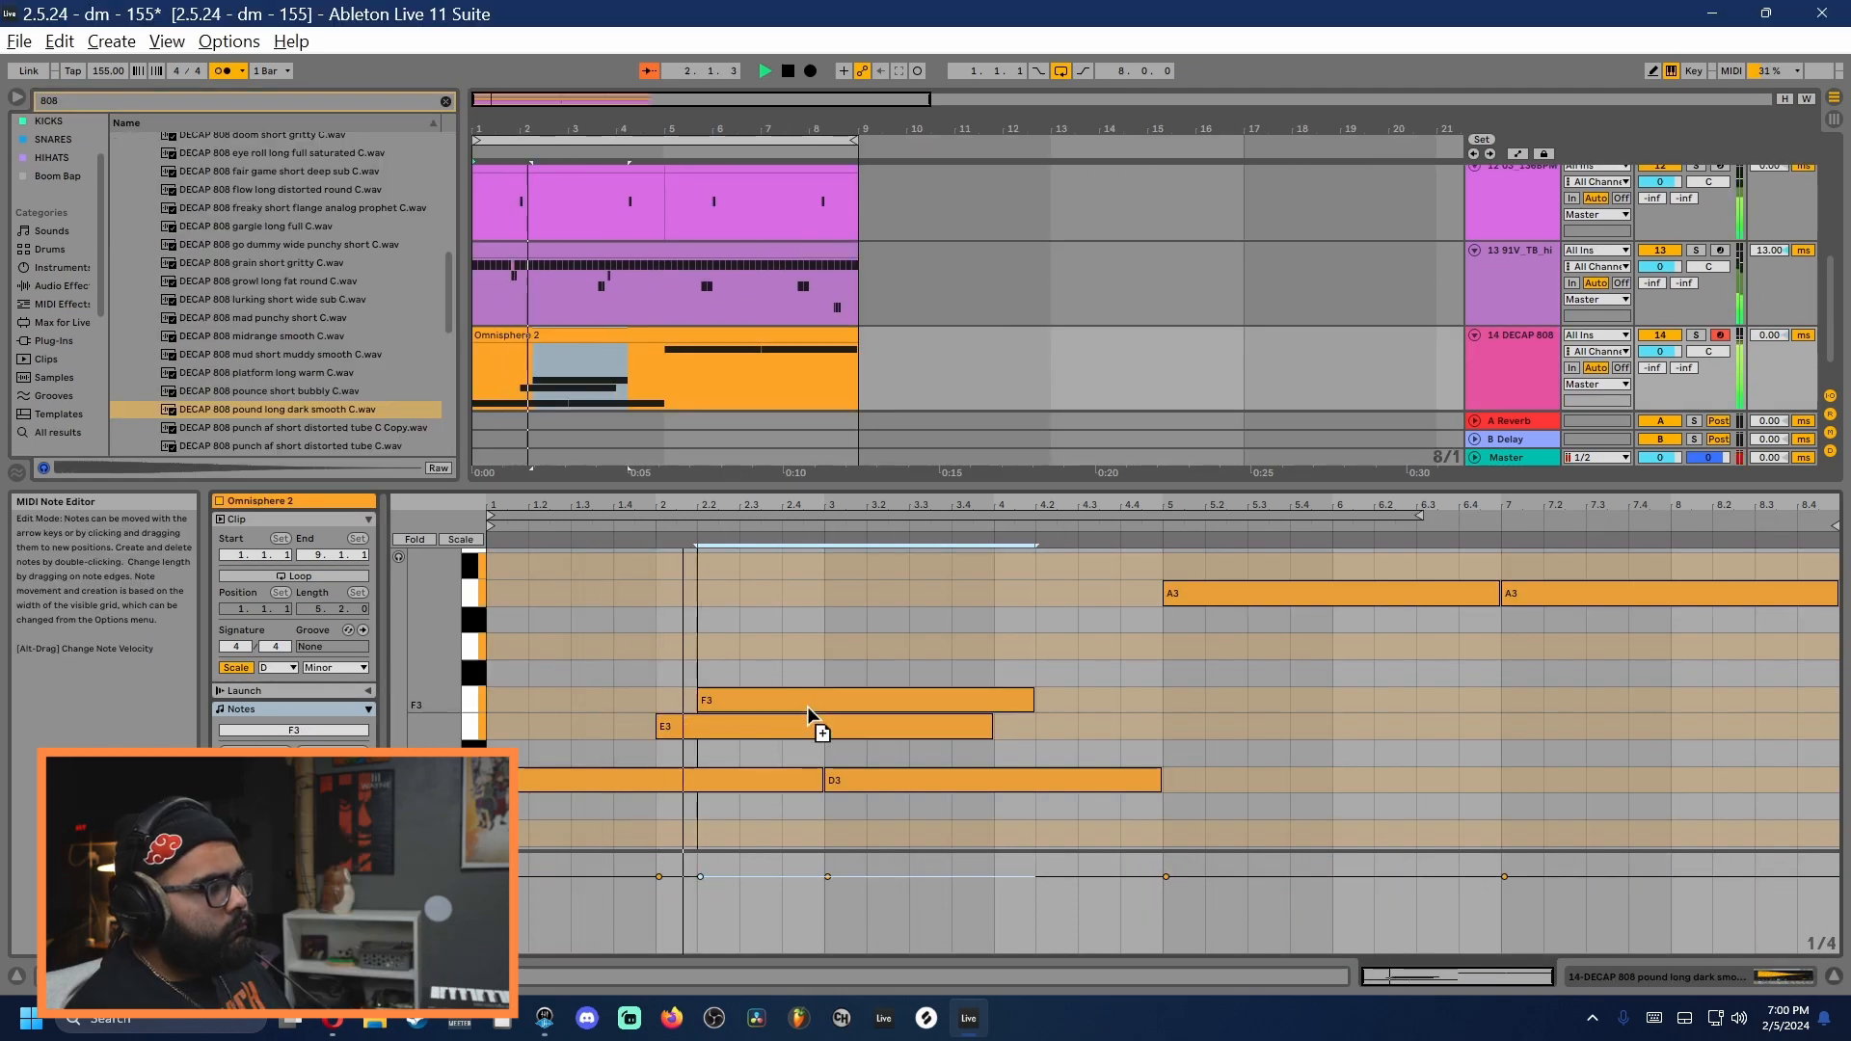
{"action": "left_click_drag", "start_coordinate": [1055, 661], "coordinate": [837, 744]}
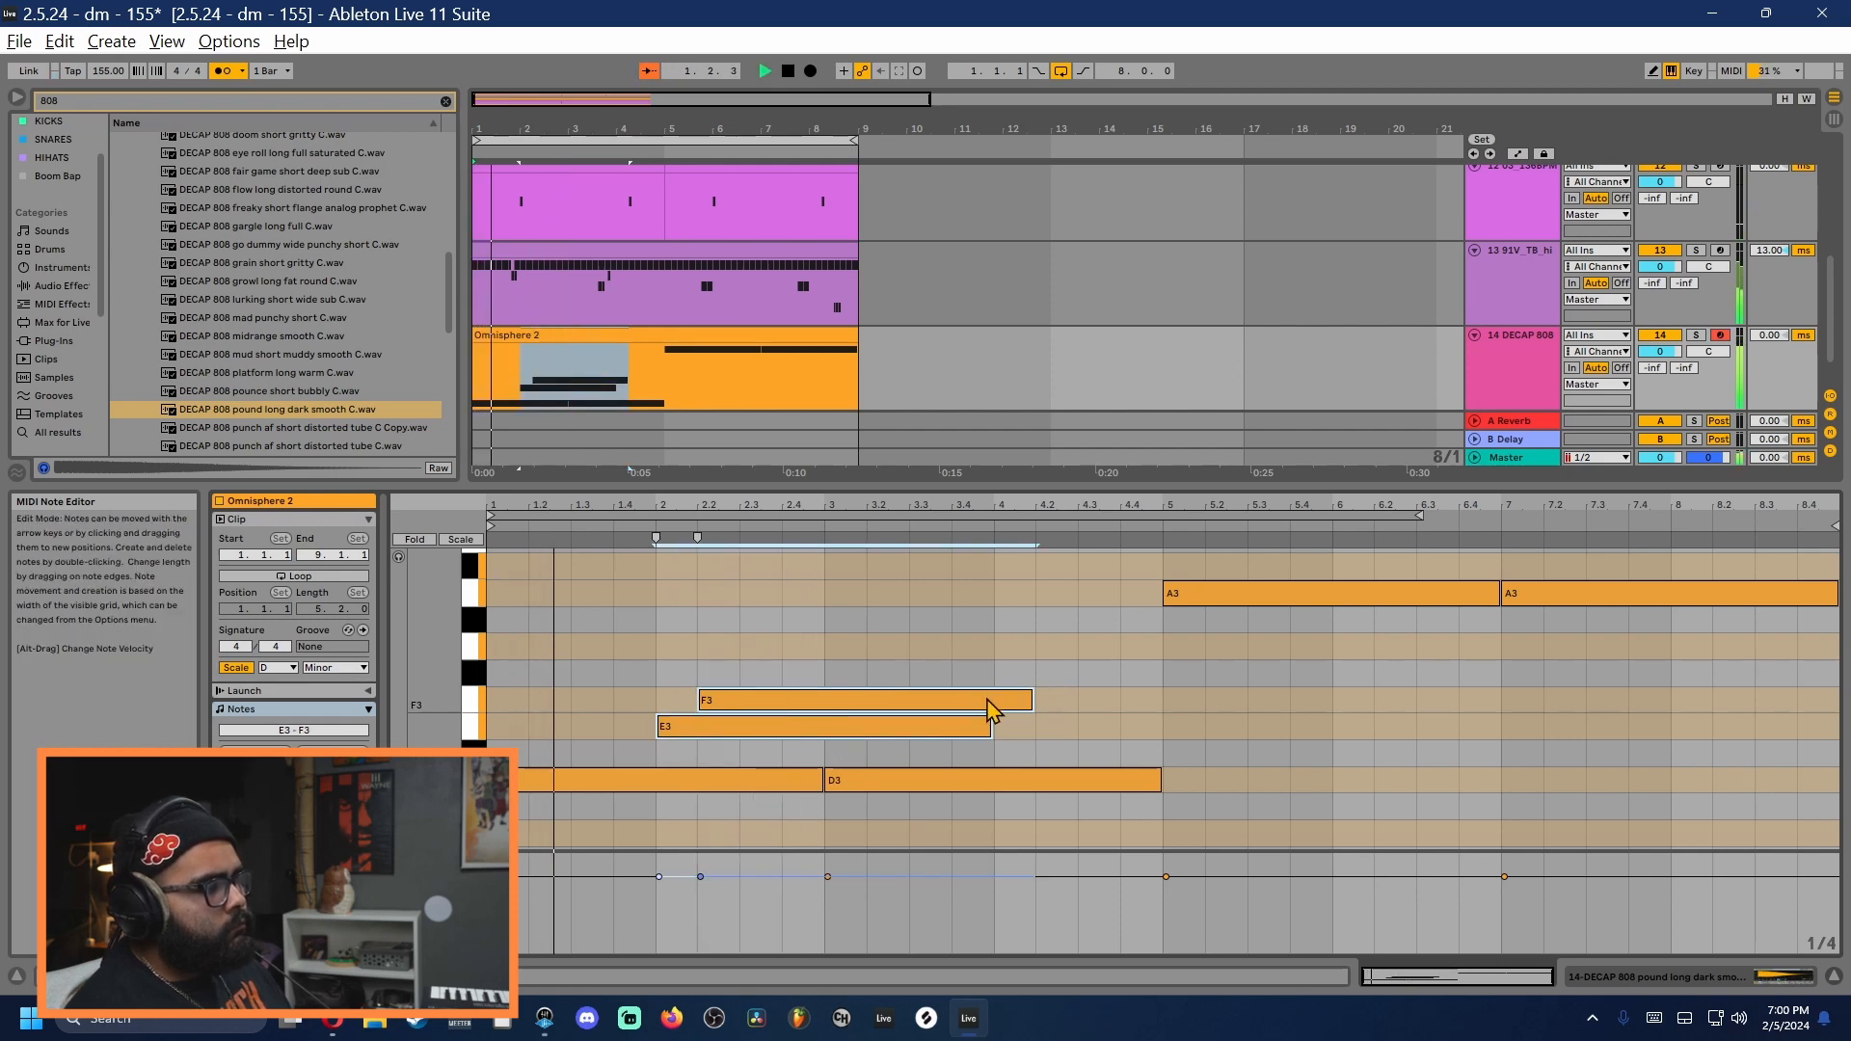
{"action": "key", "text": "Delete"}
{"action": "left_click", "coordinate": [745, 711]}
{"action": "left_click_drag", "start_coordinate": [710, 784], "coordinate": [643, 745]}
{"action": "key", "text": "Delete"}
{"action": "key", "text": "ctrl+z"}
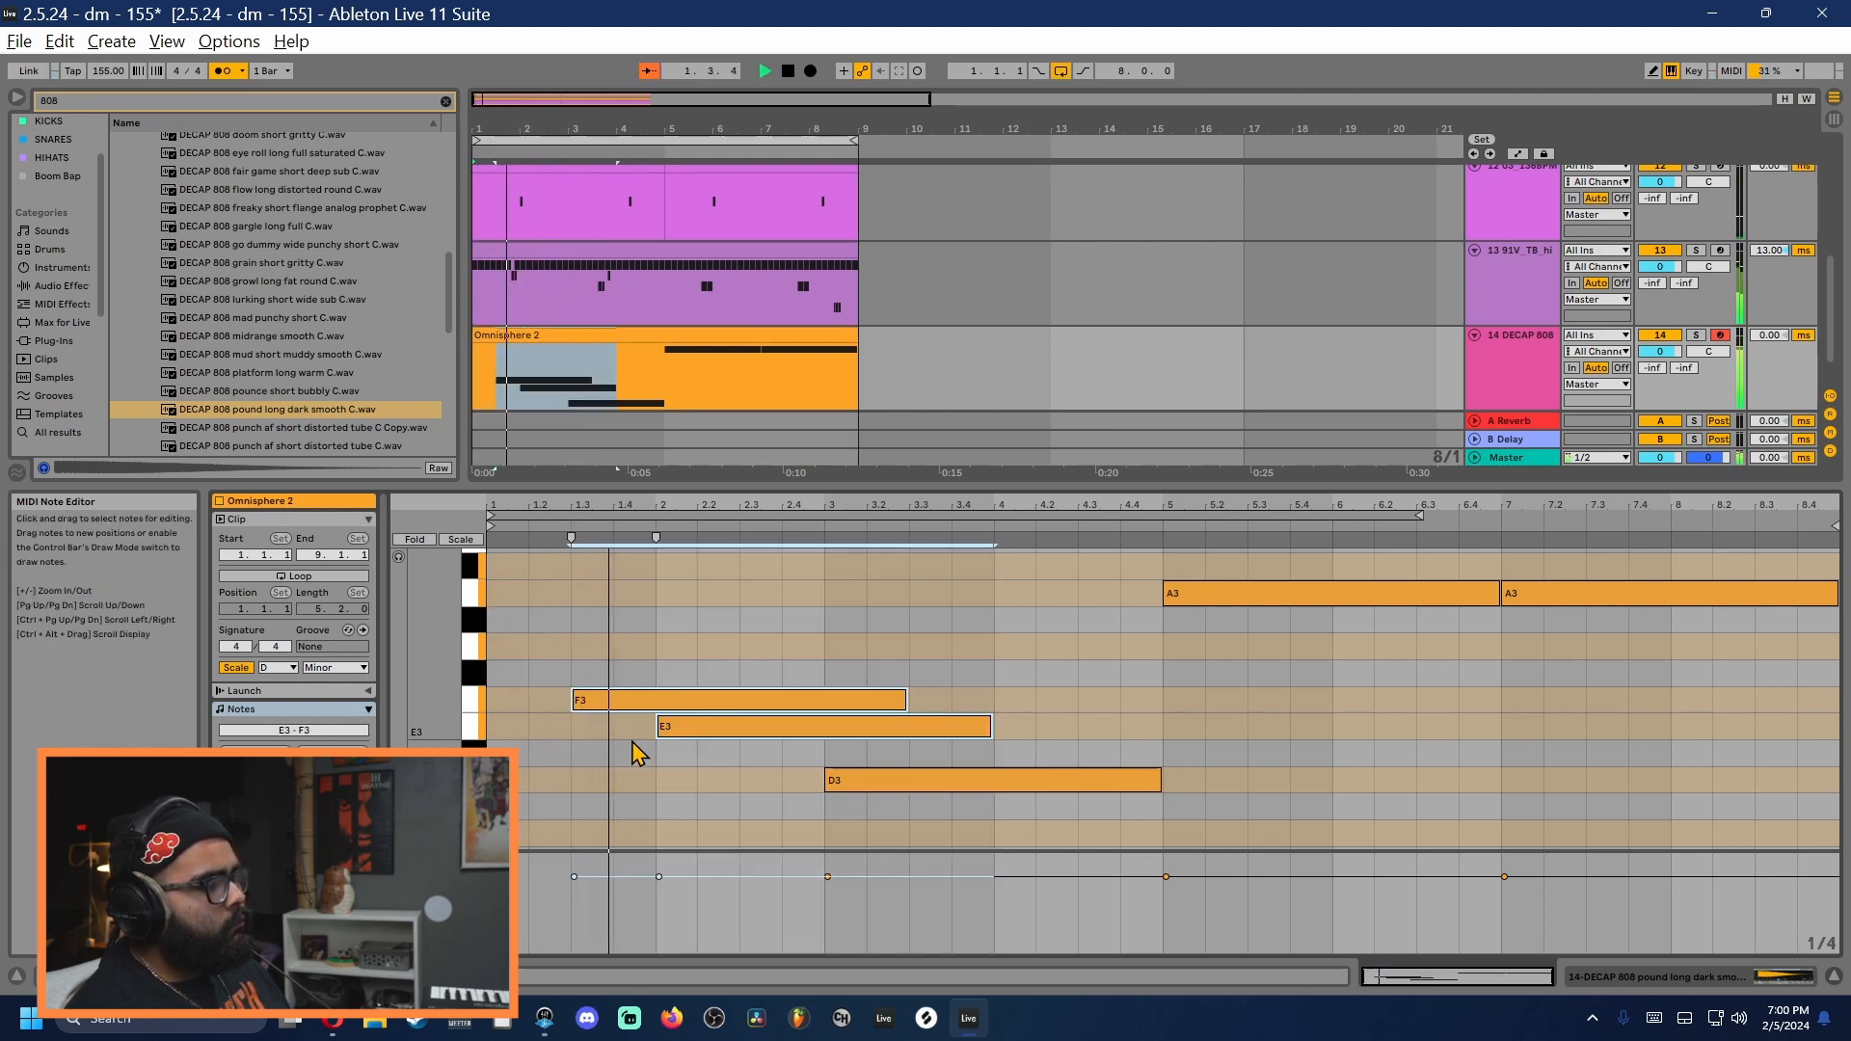
{"action": "key", "text": "ctrl+z"}
{"action": "key", "text": "ctrl+z"}
Step: Draw a two-beat A note in the 808 clip from beat 2.3 to the start of bar 3
{"action": "key", "text": "space"}
{"action": "key", "text": "space"}
{"action": "key", "text": "b"}
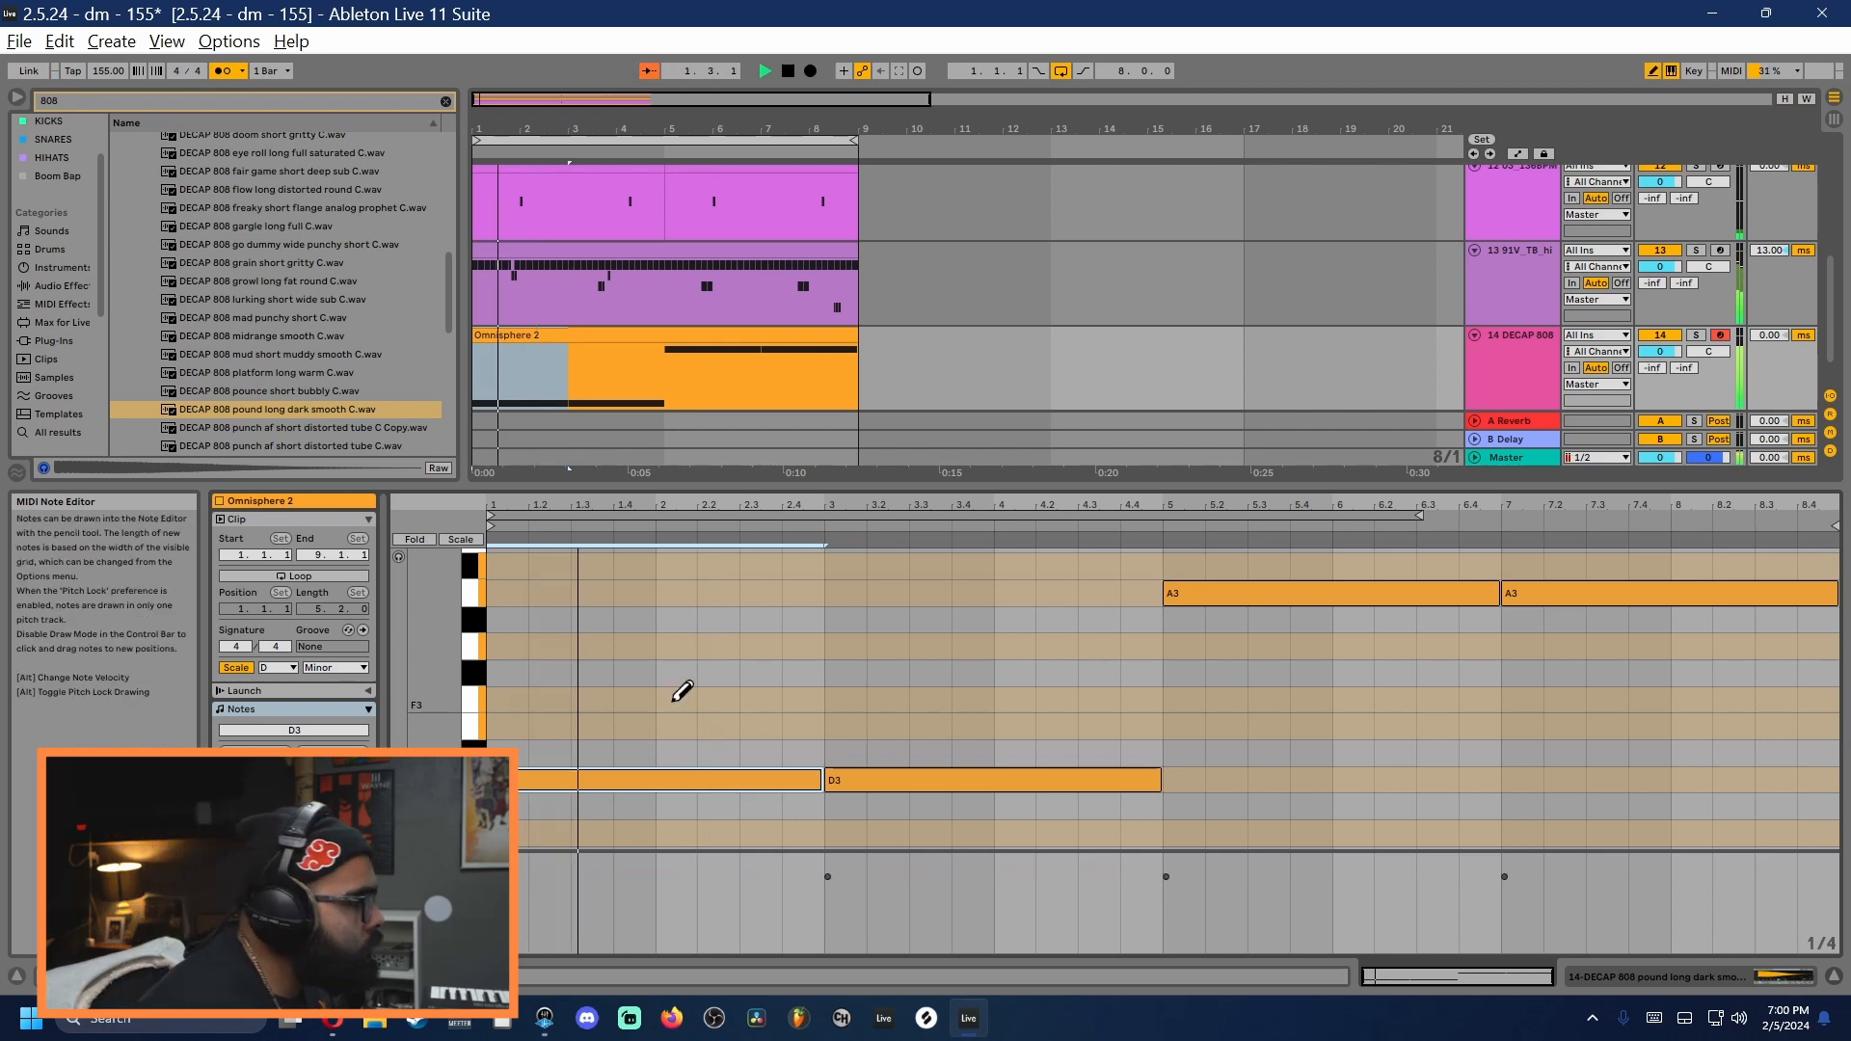
{"action": "left_click", "coordinate": [674, 700]}
{"action": "left_click", "coordinate": [708, 725]}
{"action": "left_click", "coordinate": [718, 725]}
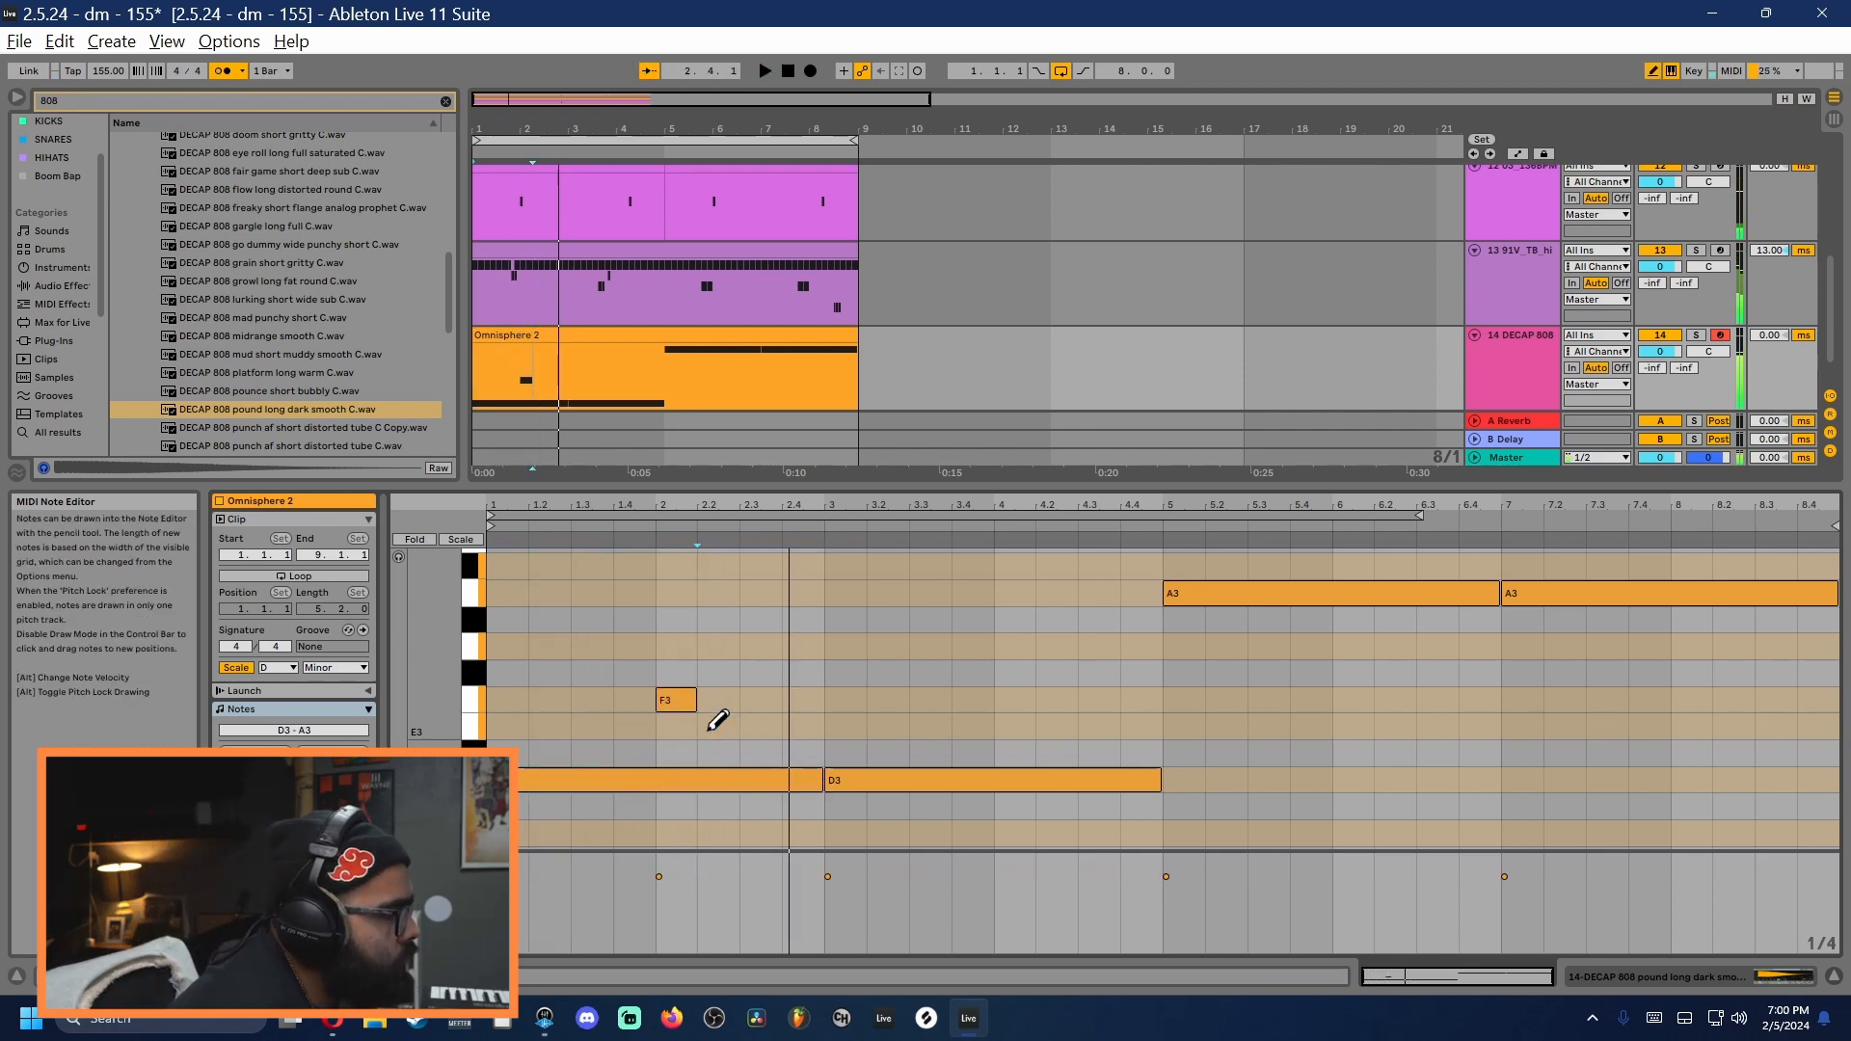
{"action": "left_click", "coordinate": [690, 700]}
{"action": "left_click", "coordinate": [713, 593]}
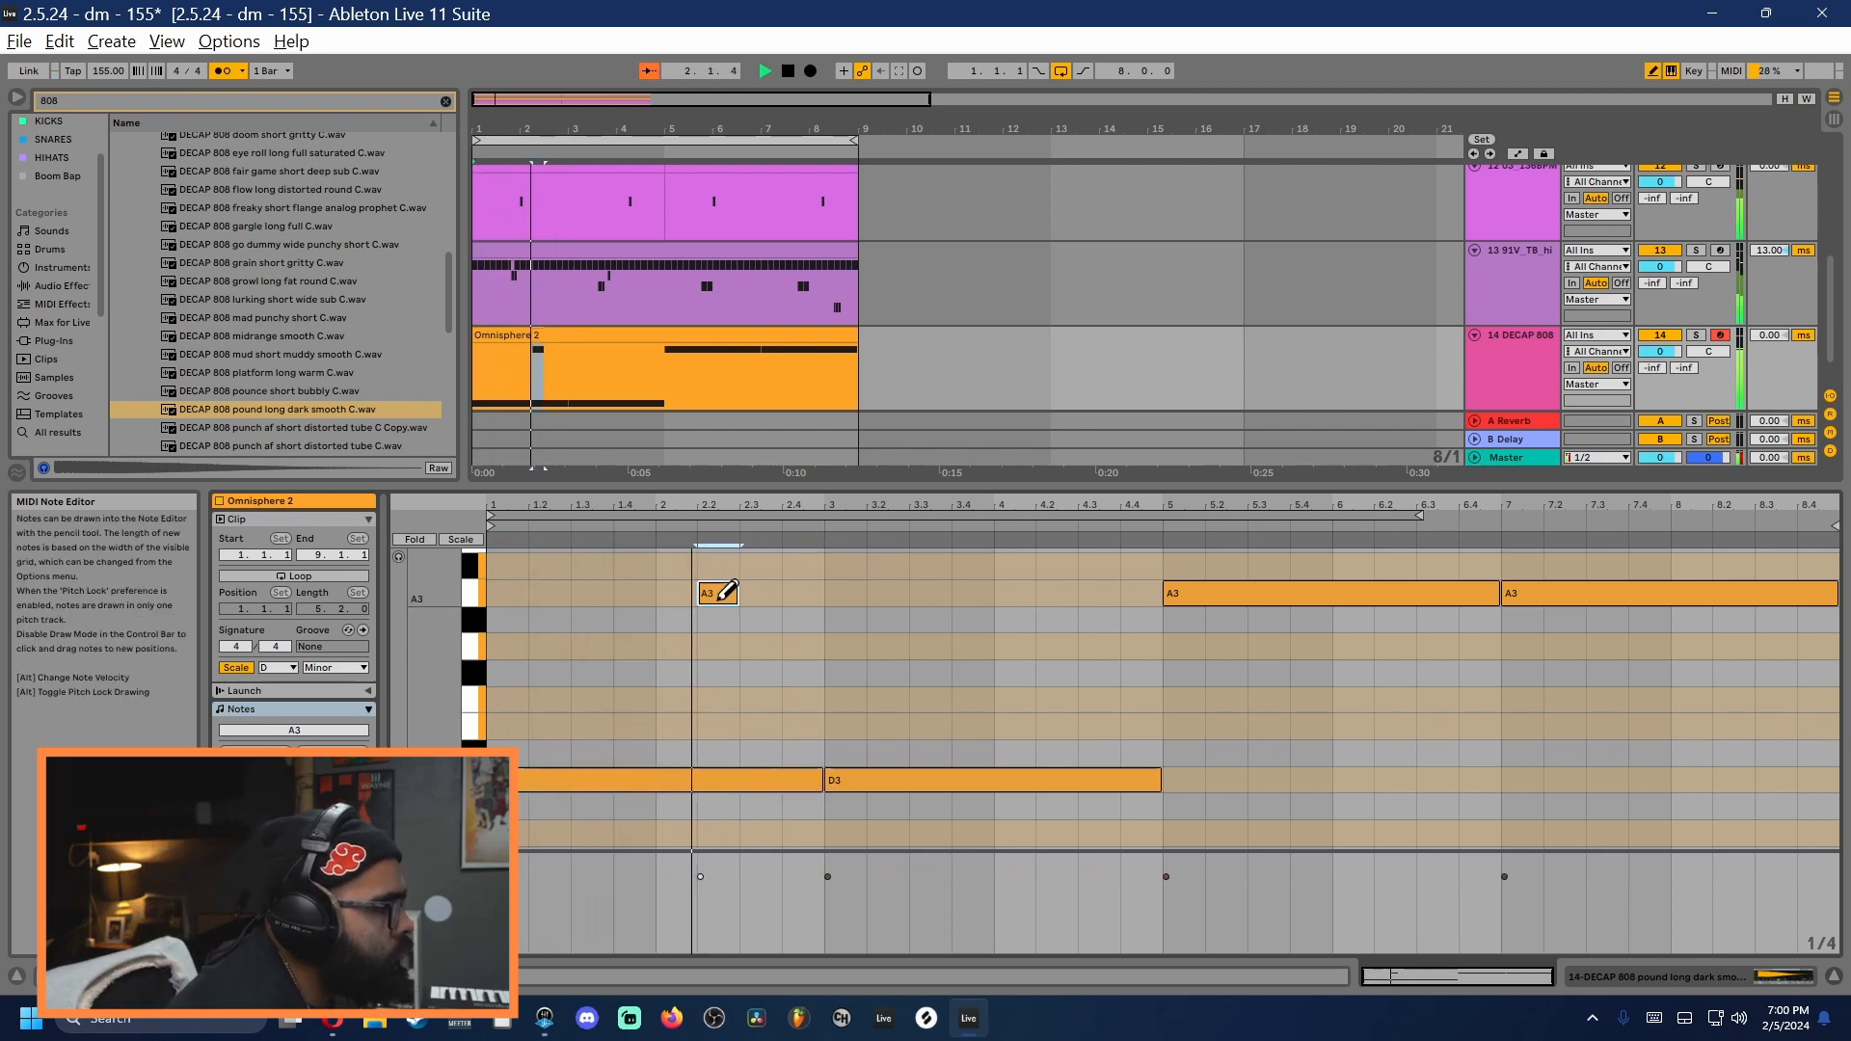
{"action": "left_click", "coordinate": [759, 590]}
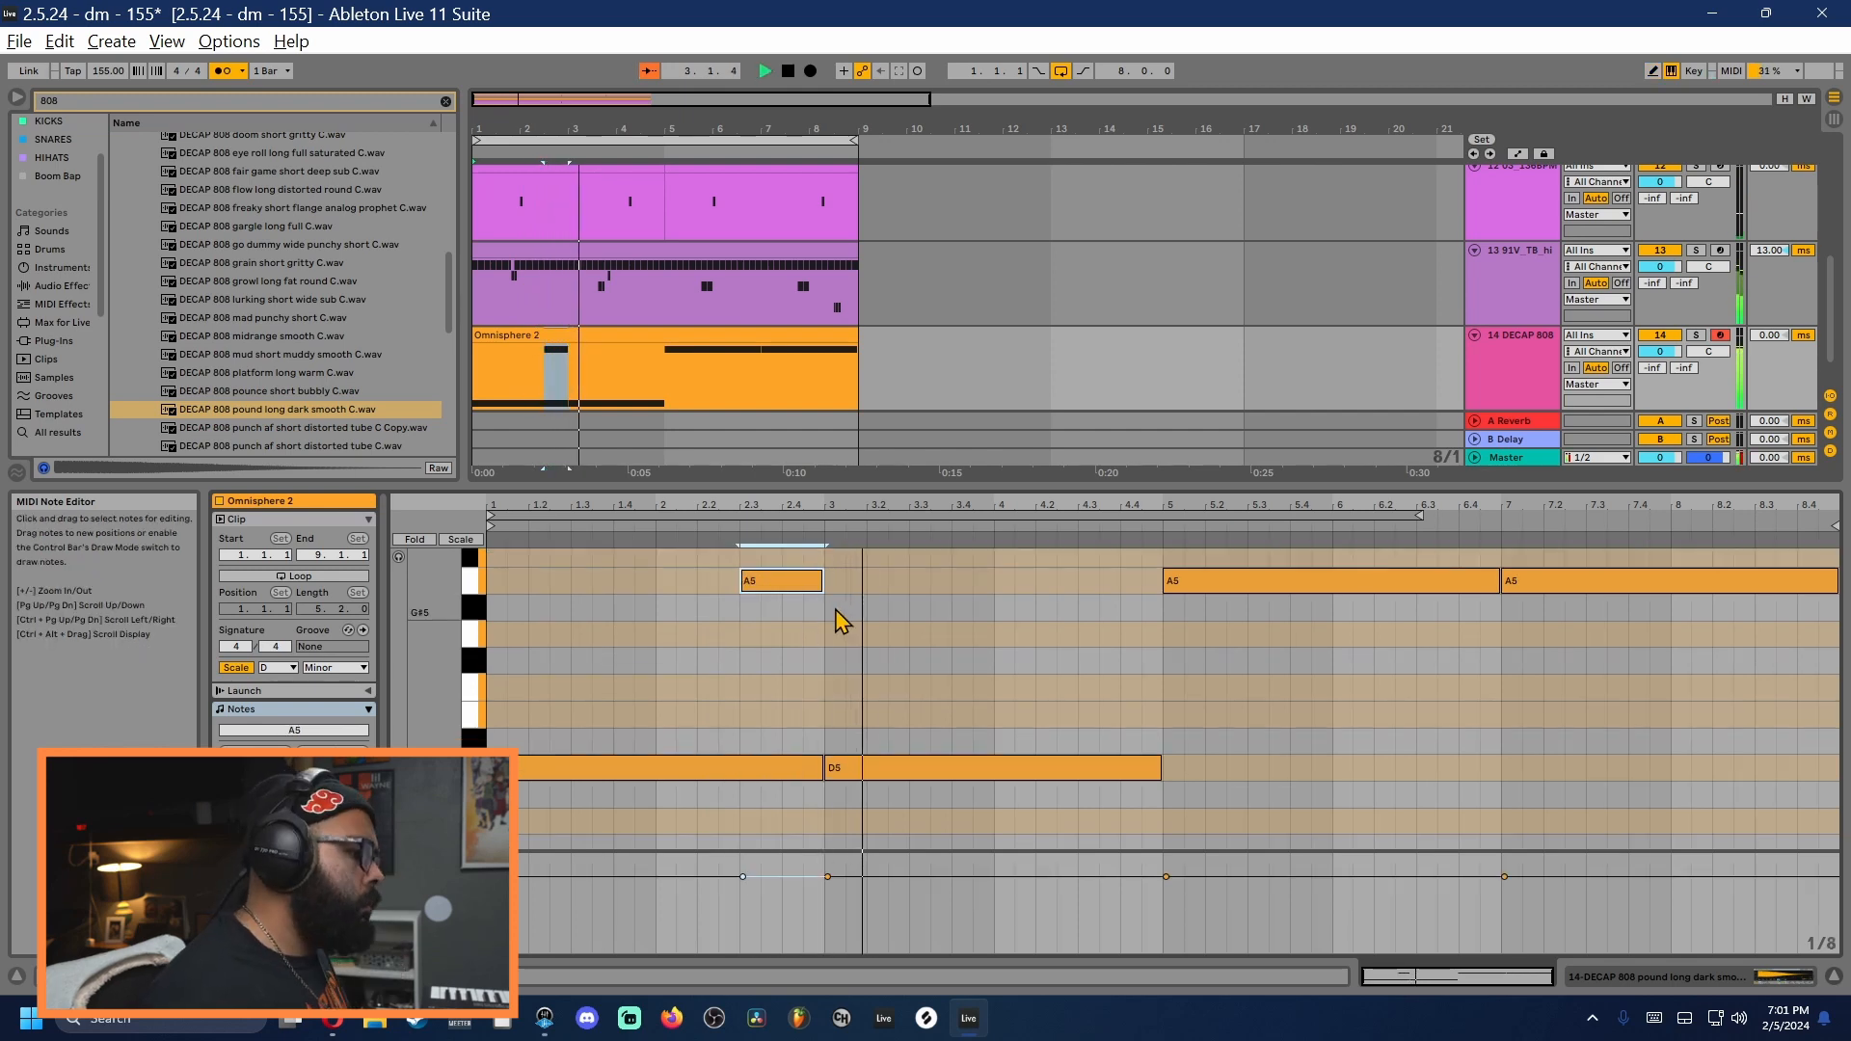
Step: Copy the short A note to F at beat 4.2 and to G before bar 5, shortening the G to end at bar 5
{"action": "left_click_drag", "start_coordinate": [783, 585], "coordinate": [1132, 640]}
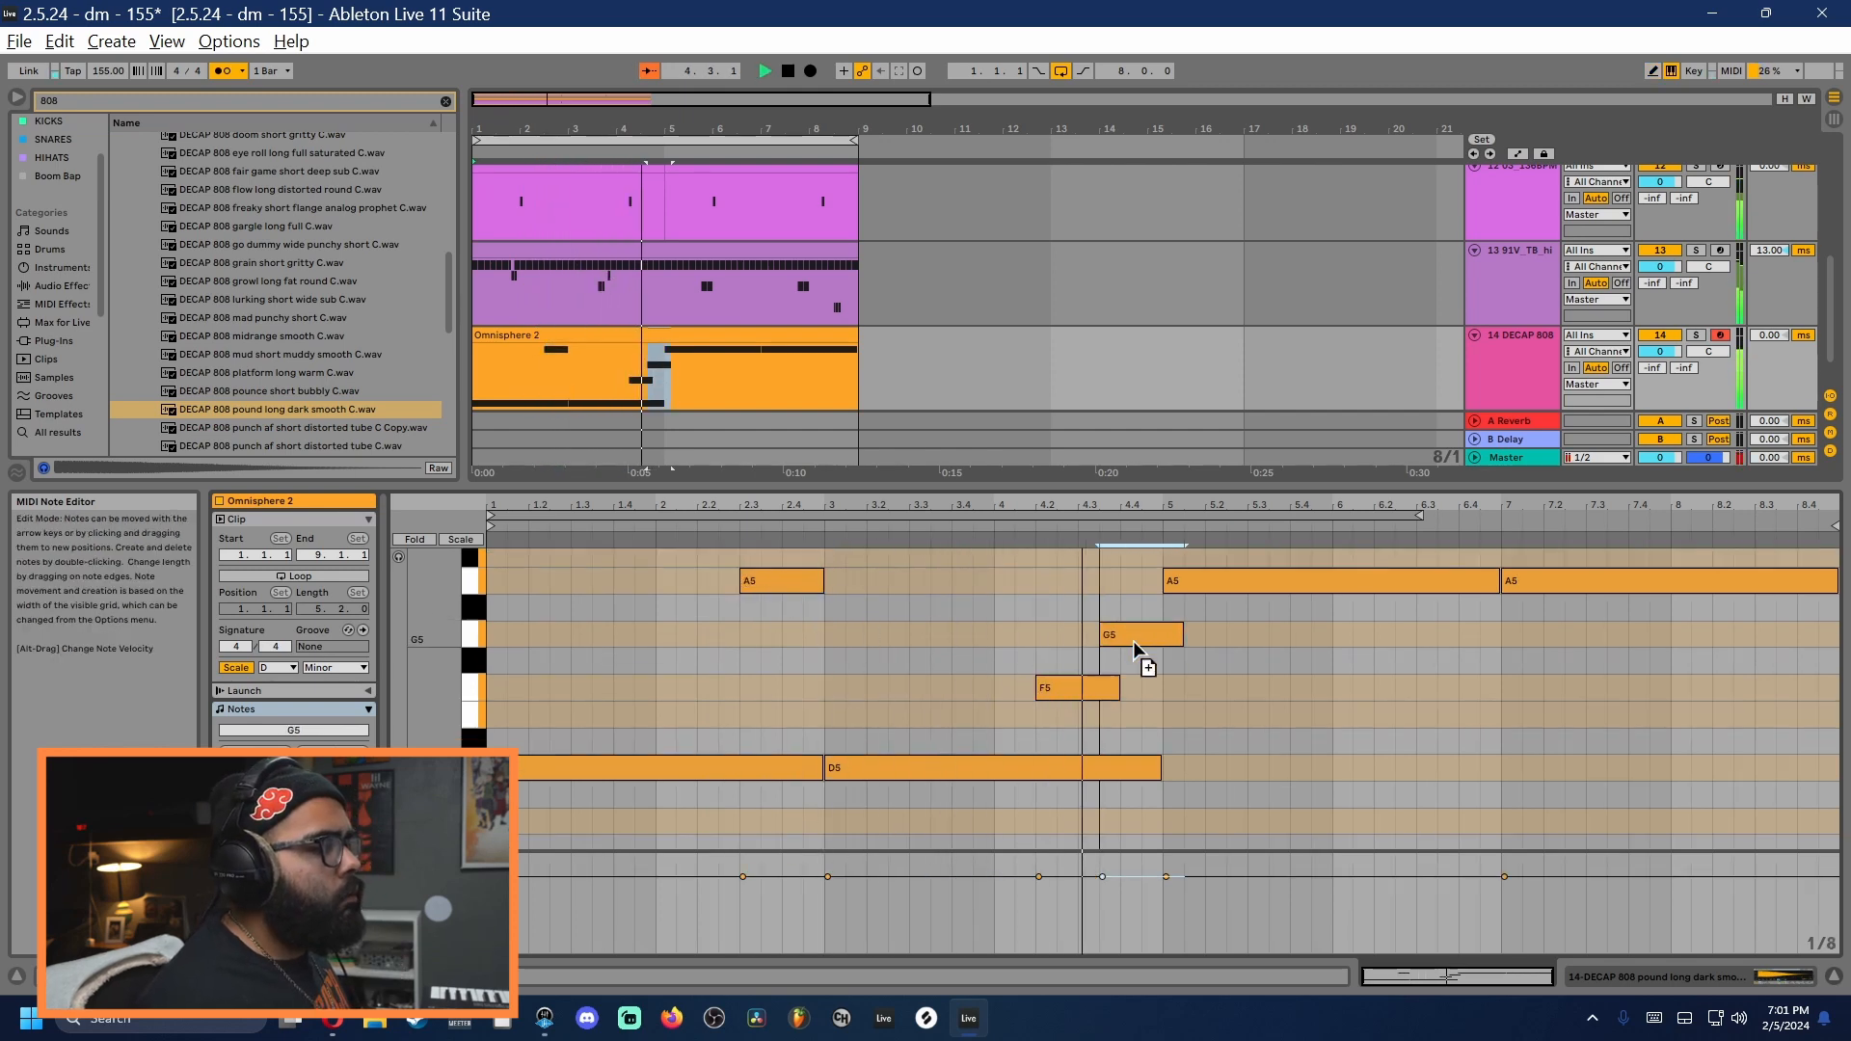
{"action": "left_click", "coordinate": [838, 690]}
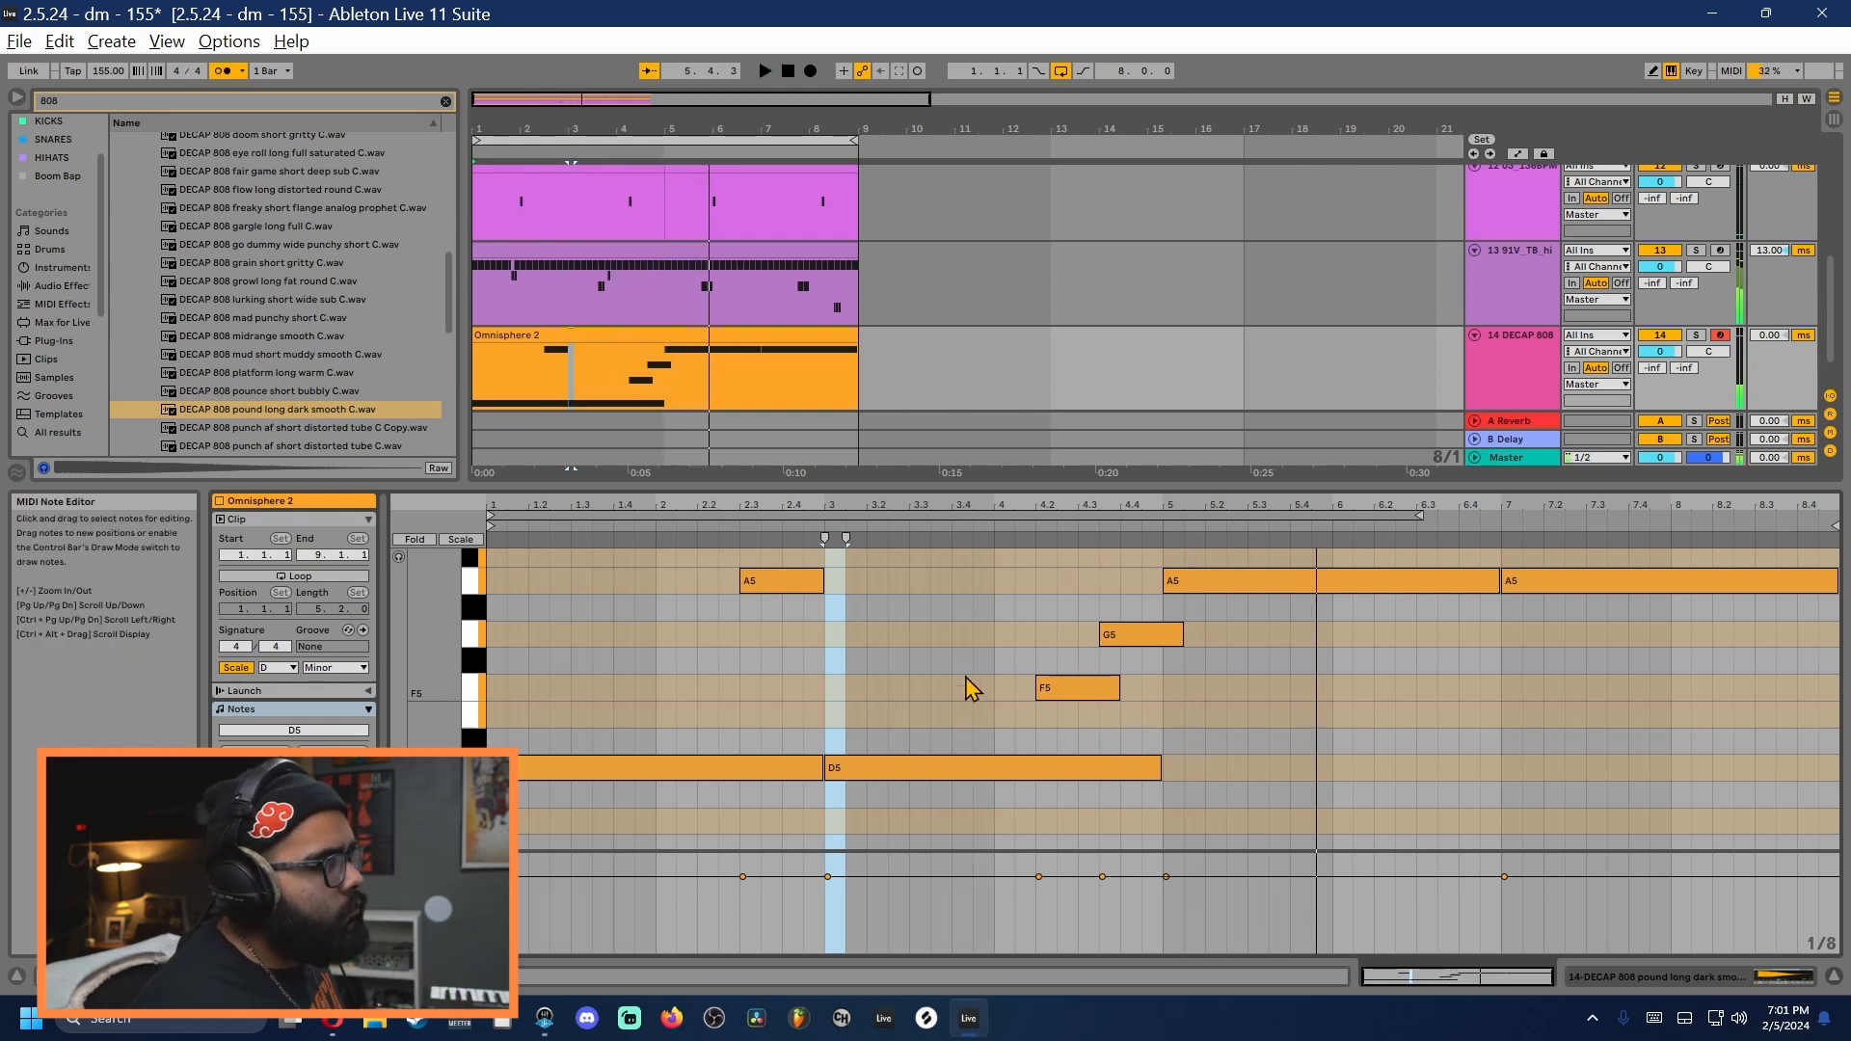
{"action": "left_click", "coordinate": [952, 538]}
{"action": "left_click_drag", "start_coordinate": [1179, 645], "coordinate": [1162, 646]}
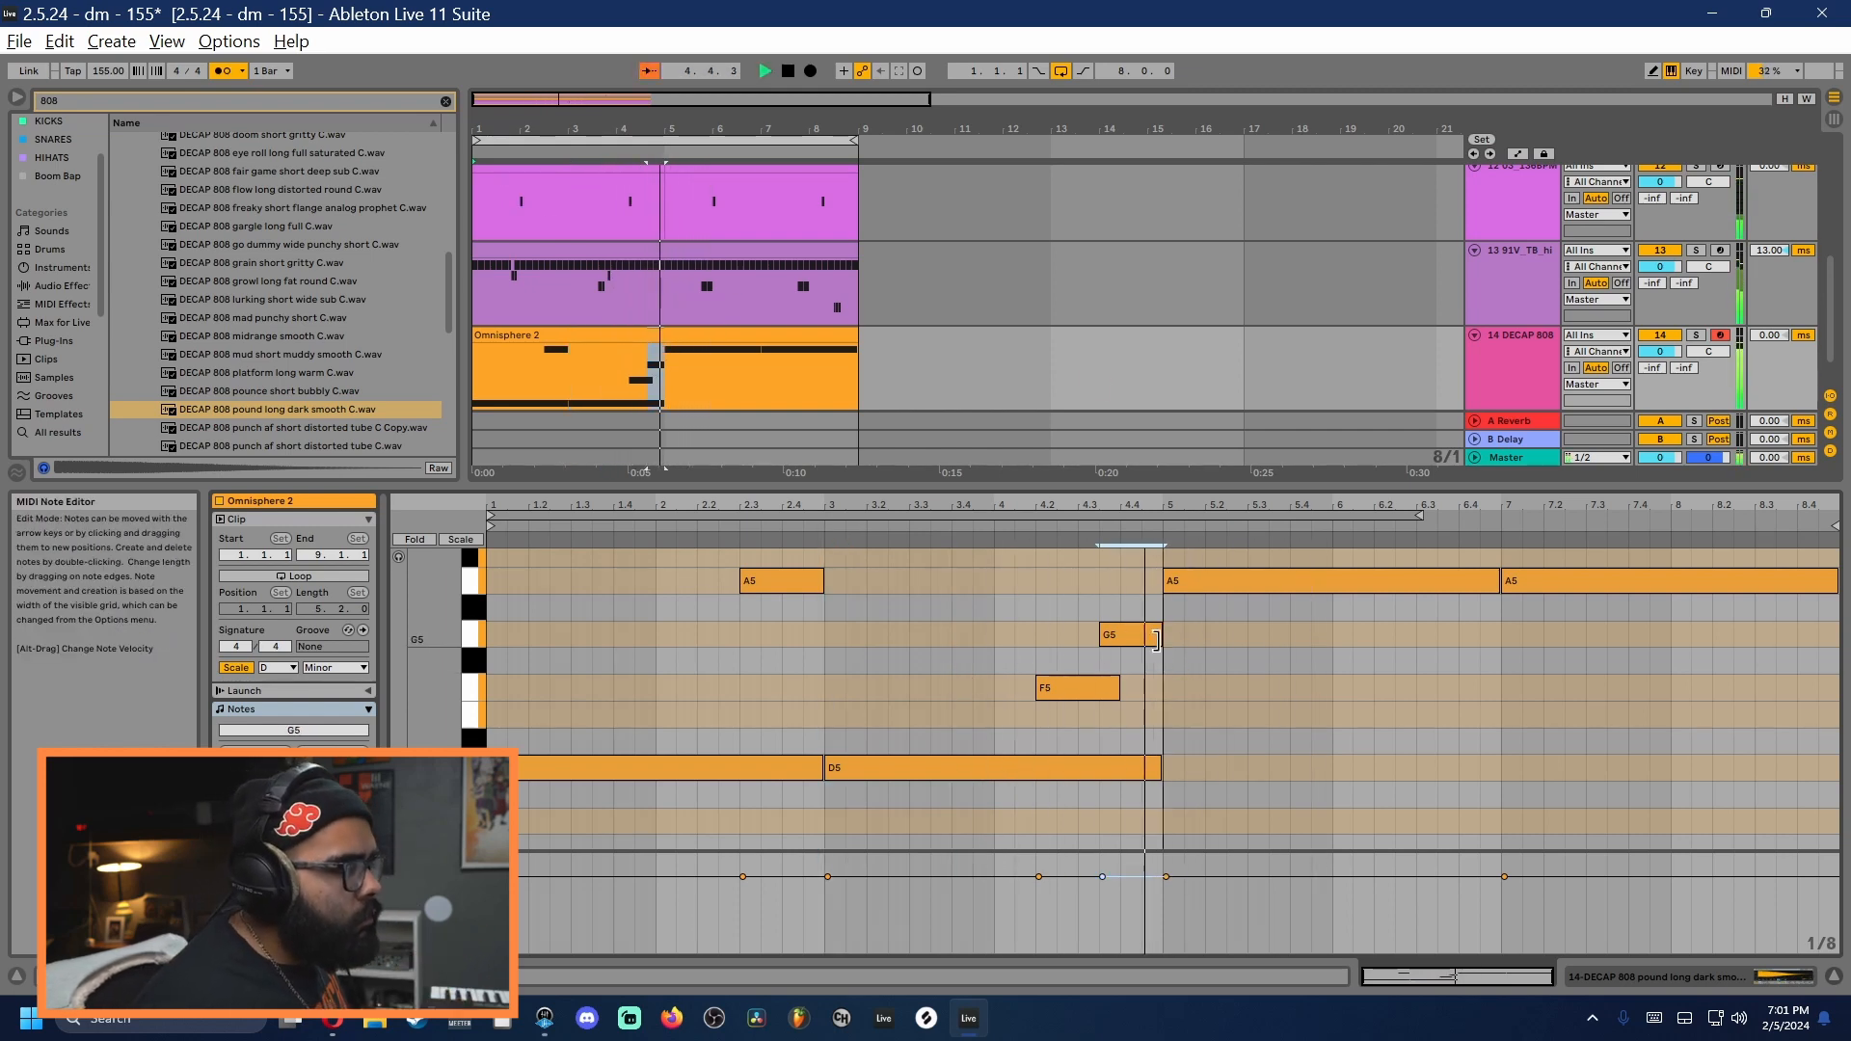
{"action": "scroll", "coordinate": [1268, 660], "scroll_direction": "up", "scroll_amount": 3}
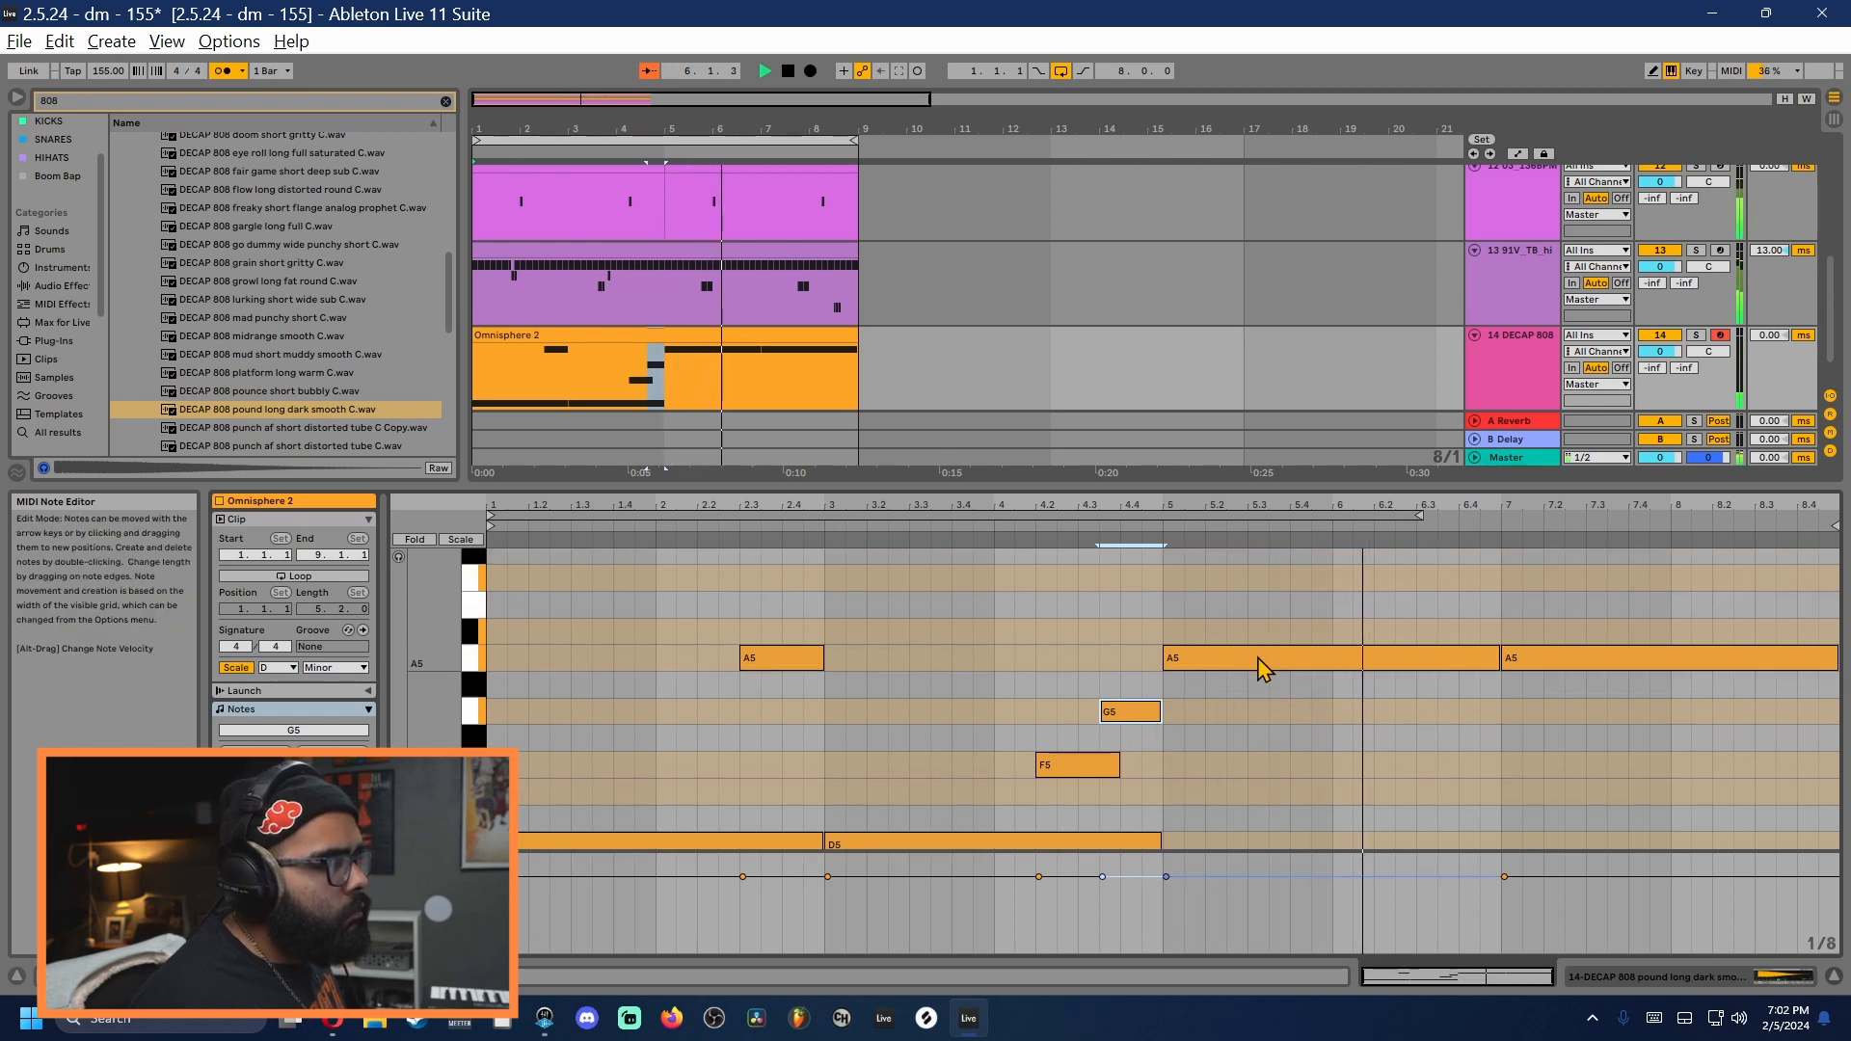
Step: Add a one-beat G note at beat 6.4 and end the bar 5 A note where it begins
{"action": "left_click", "coordinate": [1263, 660]}
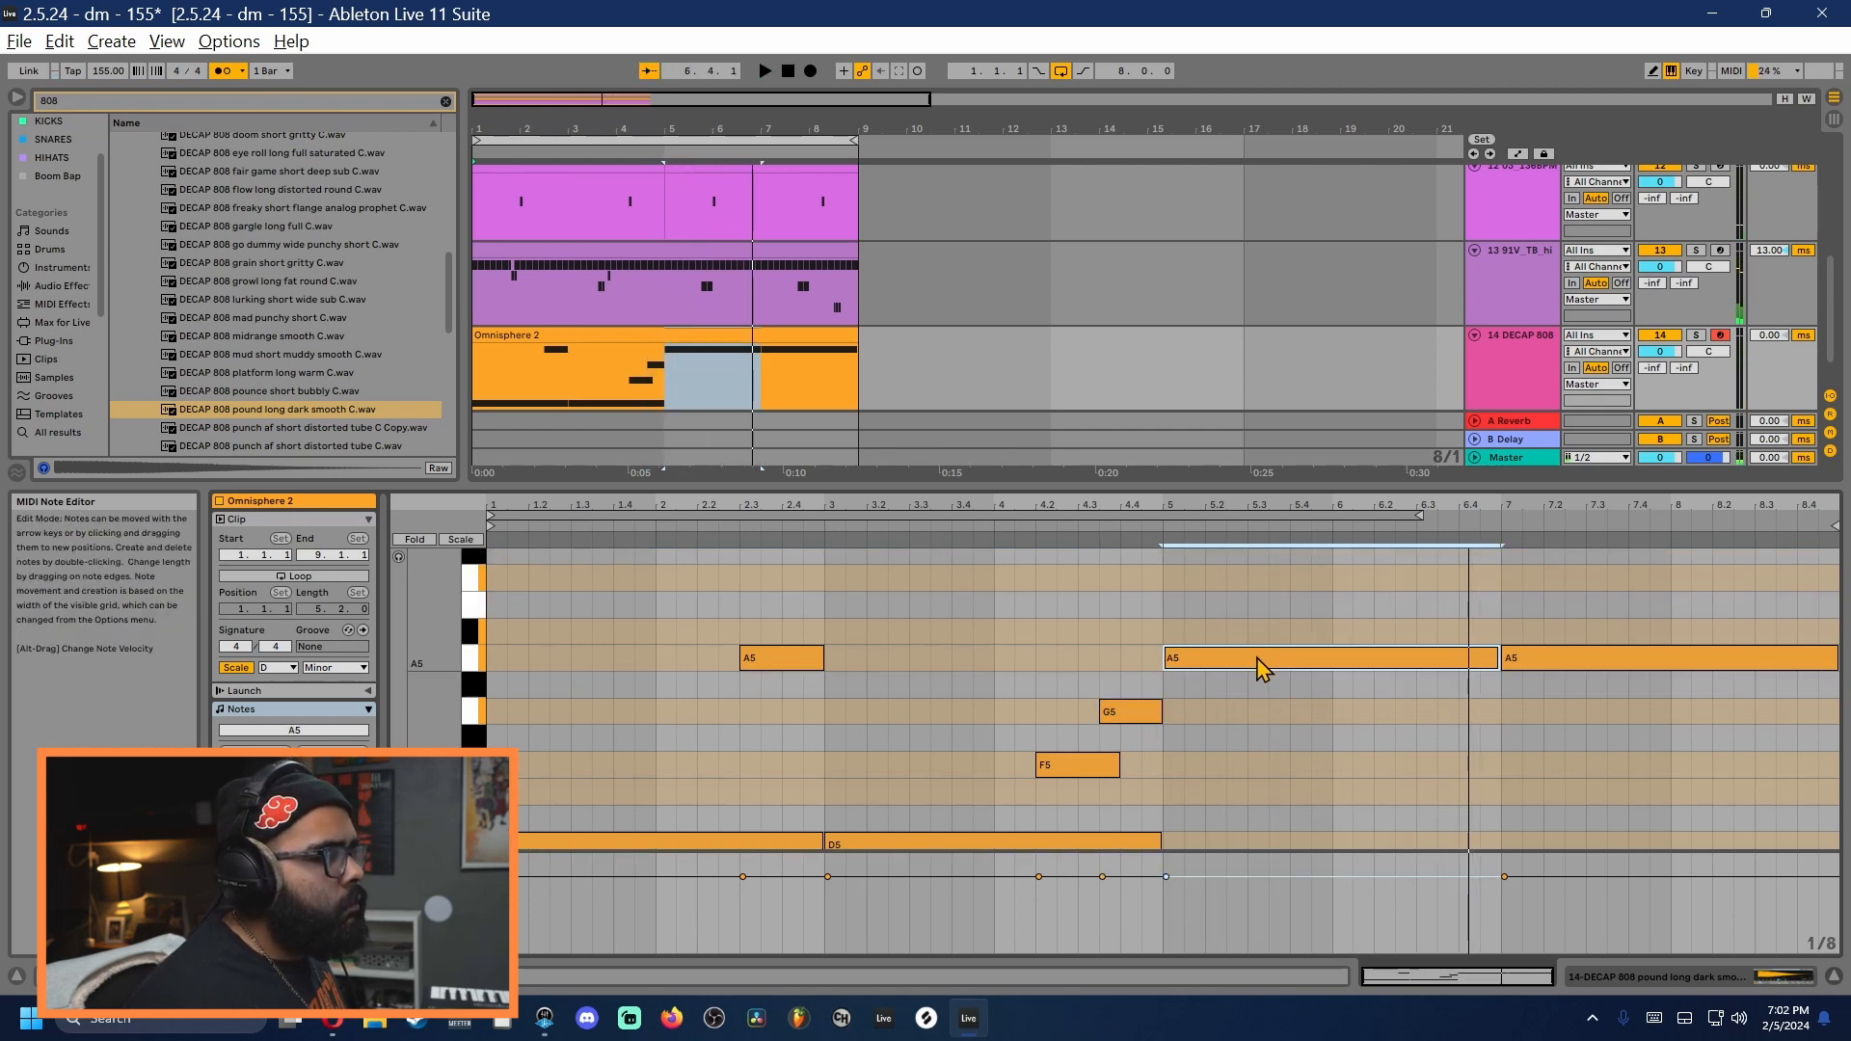
{"action": "mouse_move", "coordinate": [748, 660]}
{"action": "left_mouse_down"}
{"action": "mouse_move", "coordinate": [1449, 657]}
{"action": "mouse_move", "coordinate": [1426, 658]}
{"action": "left_mouse_up"}
{"action": "left_click", "coordinate": [1131, 600]}
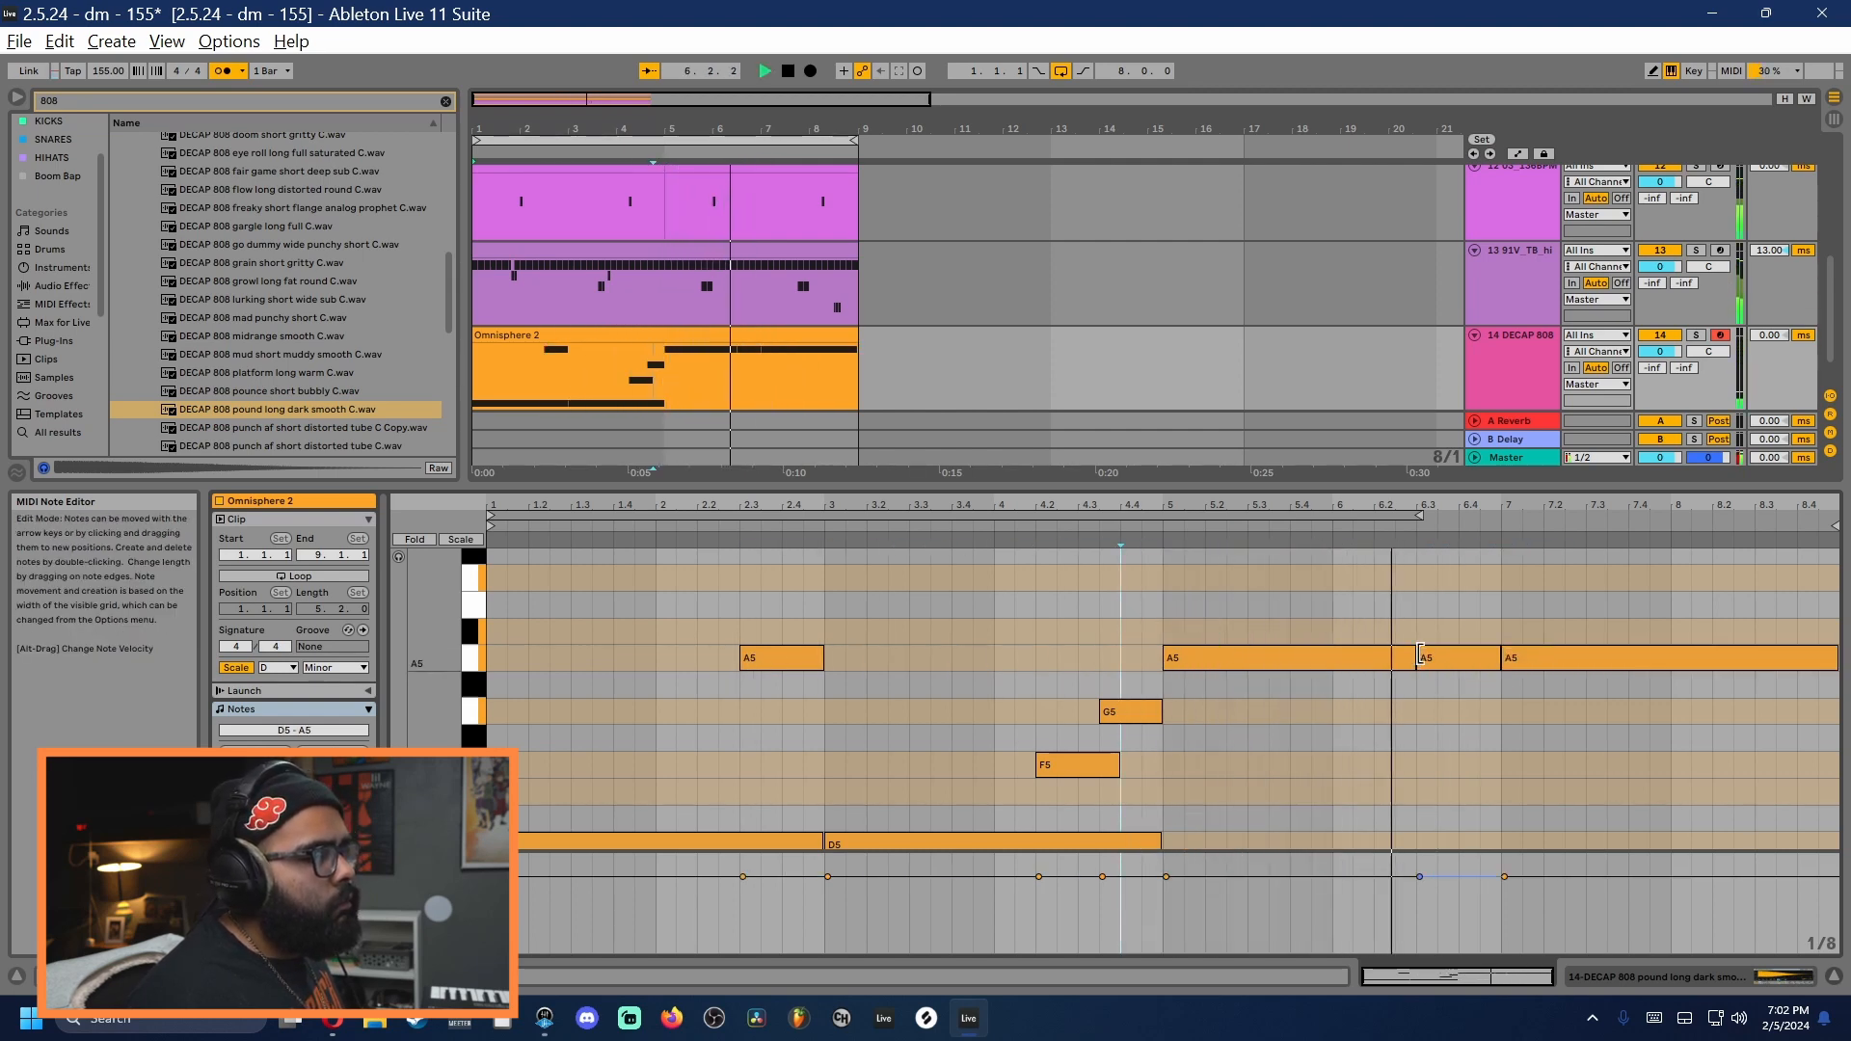
{"action": "left_click_drag", "start_coordinate": [1419, 657], "coordinate": [1478, 719]}
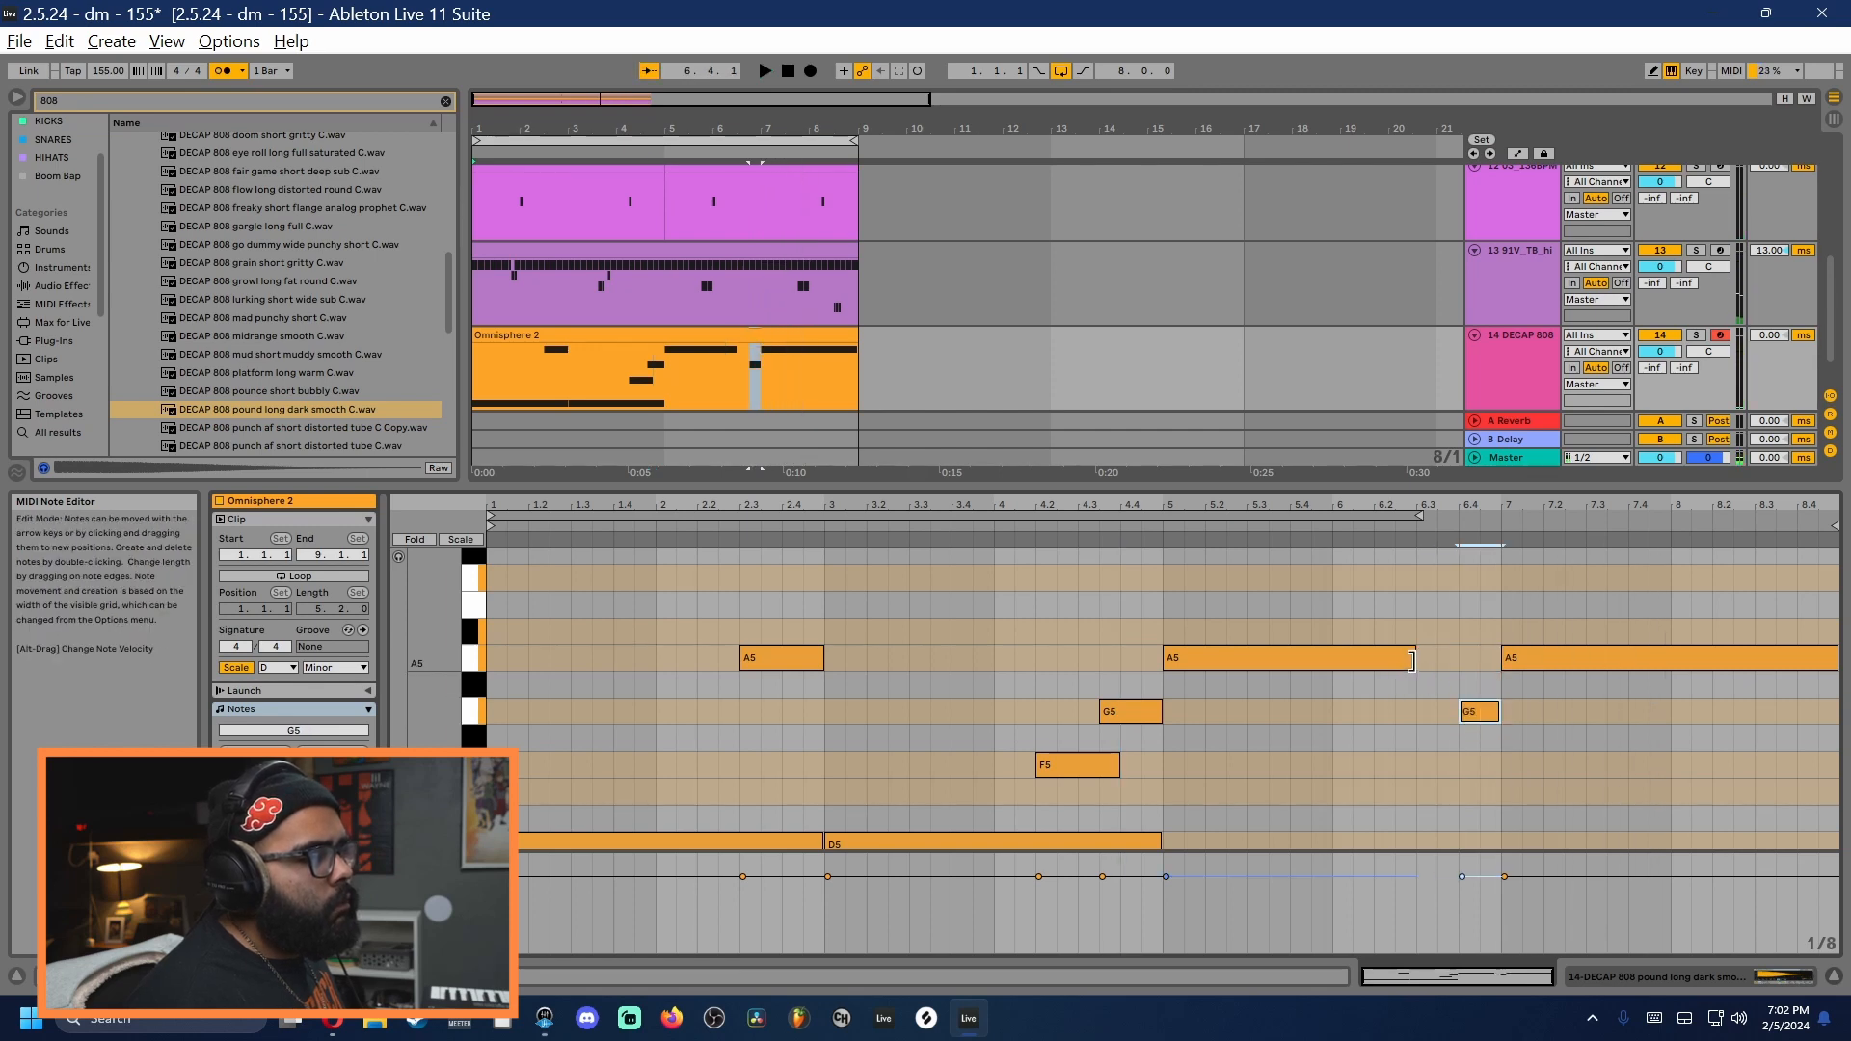
{"action": "left_click_drag", "start_coordinate": [1411, 661], "coordinate": [1476, 659]}
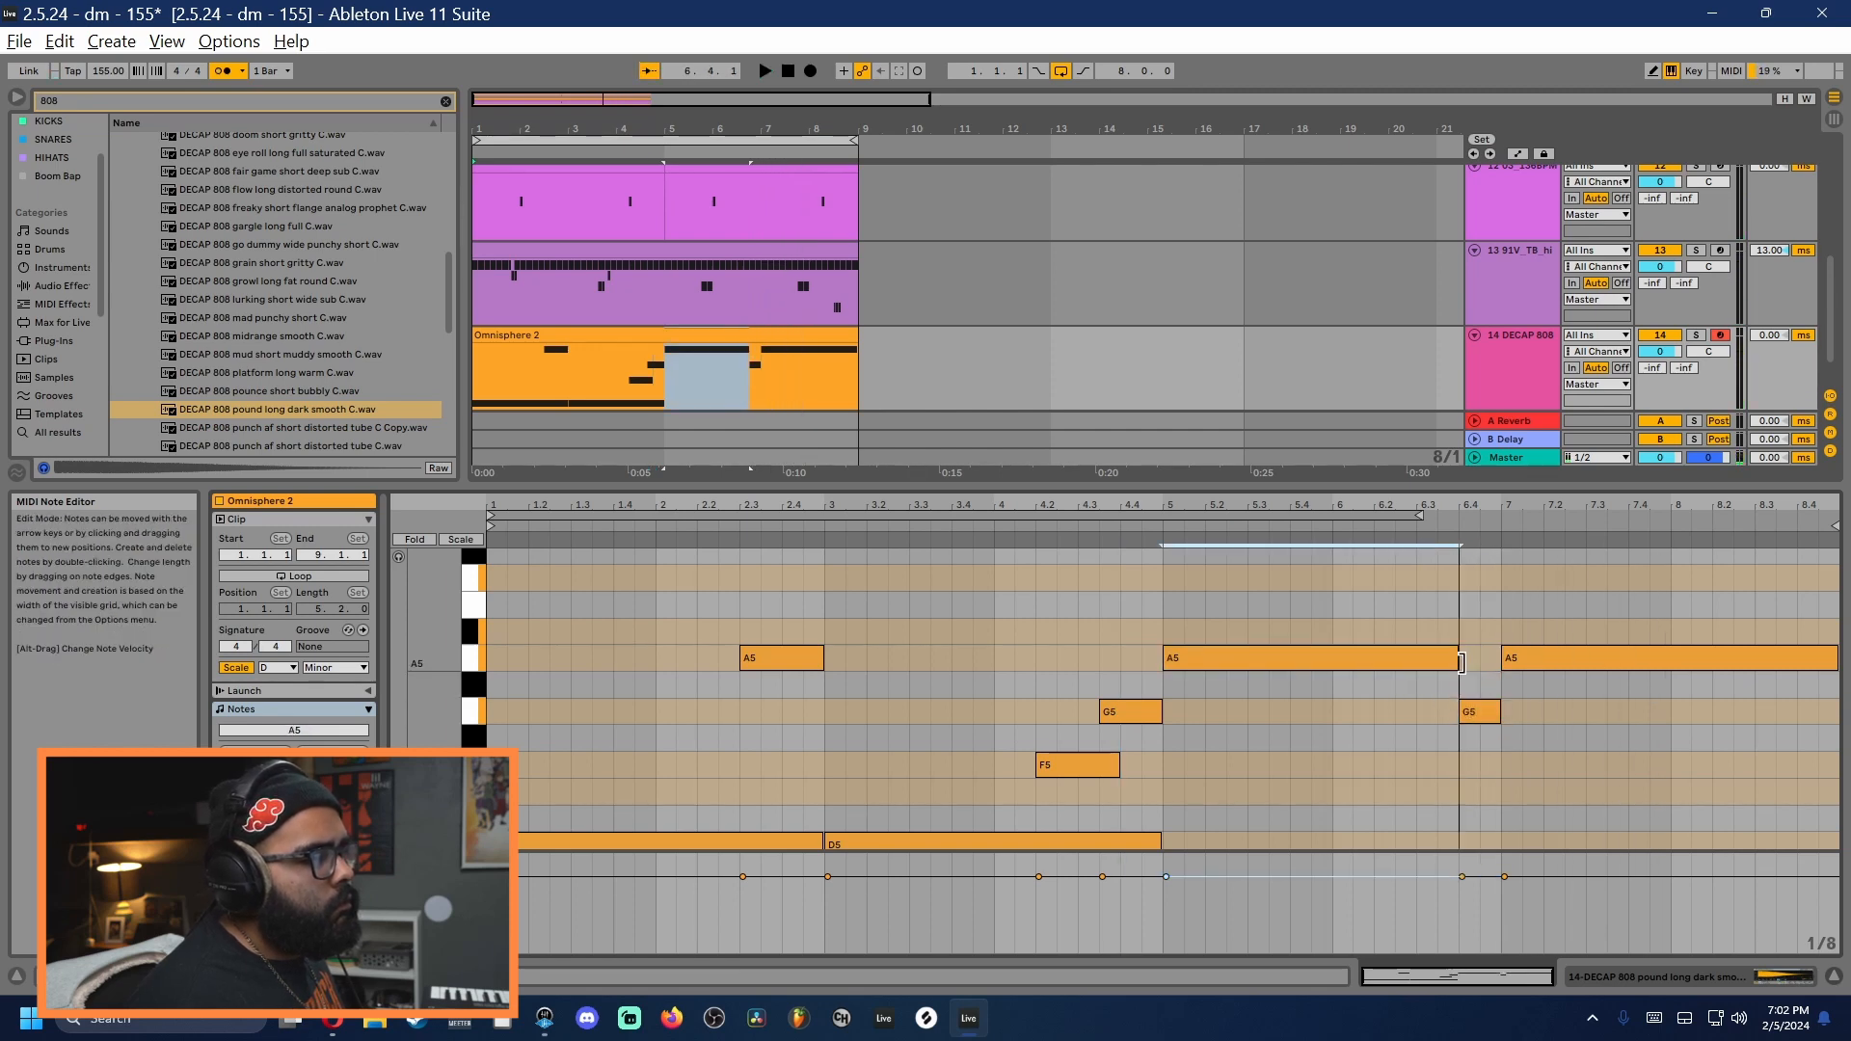
{"action": "left_click", "coordinate": [1353, 686]}
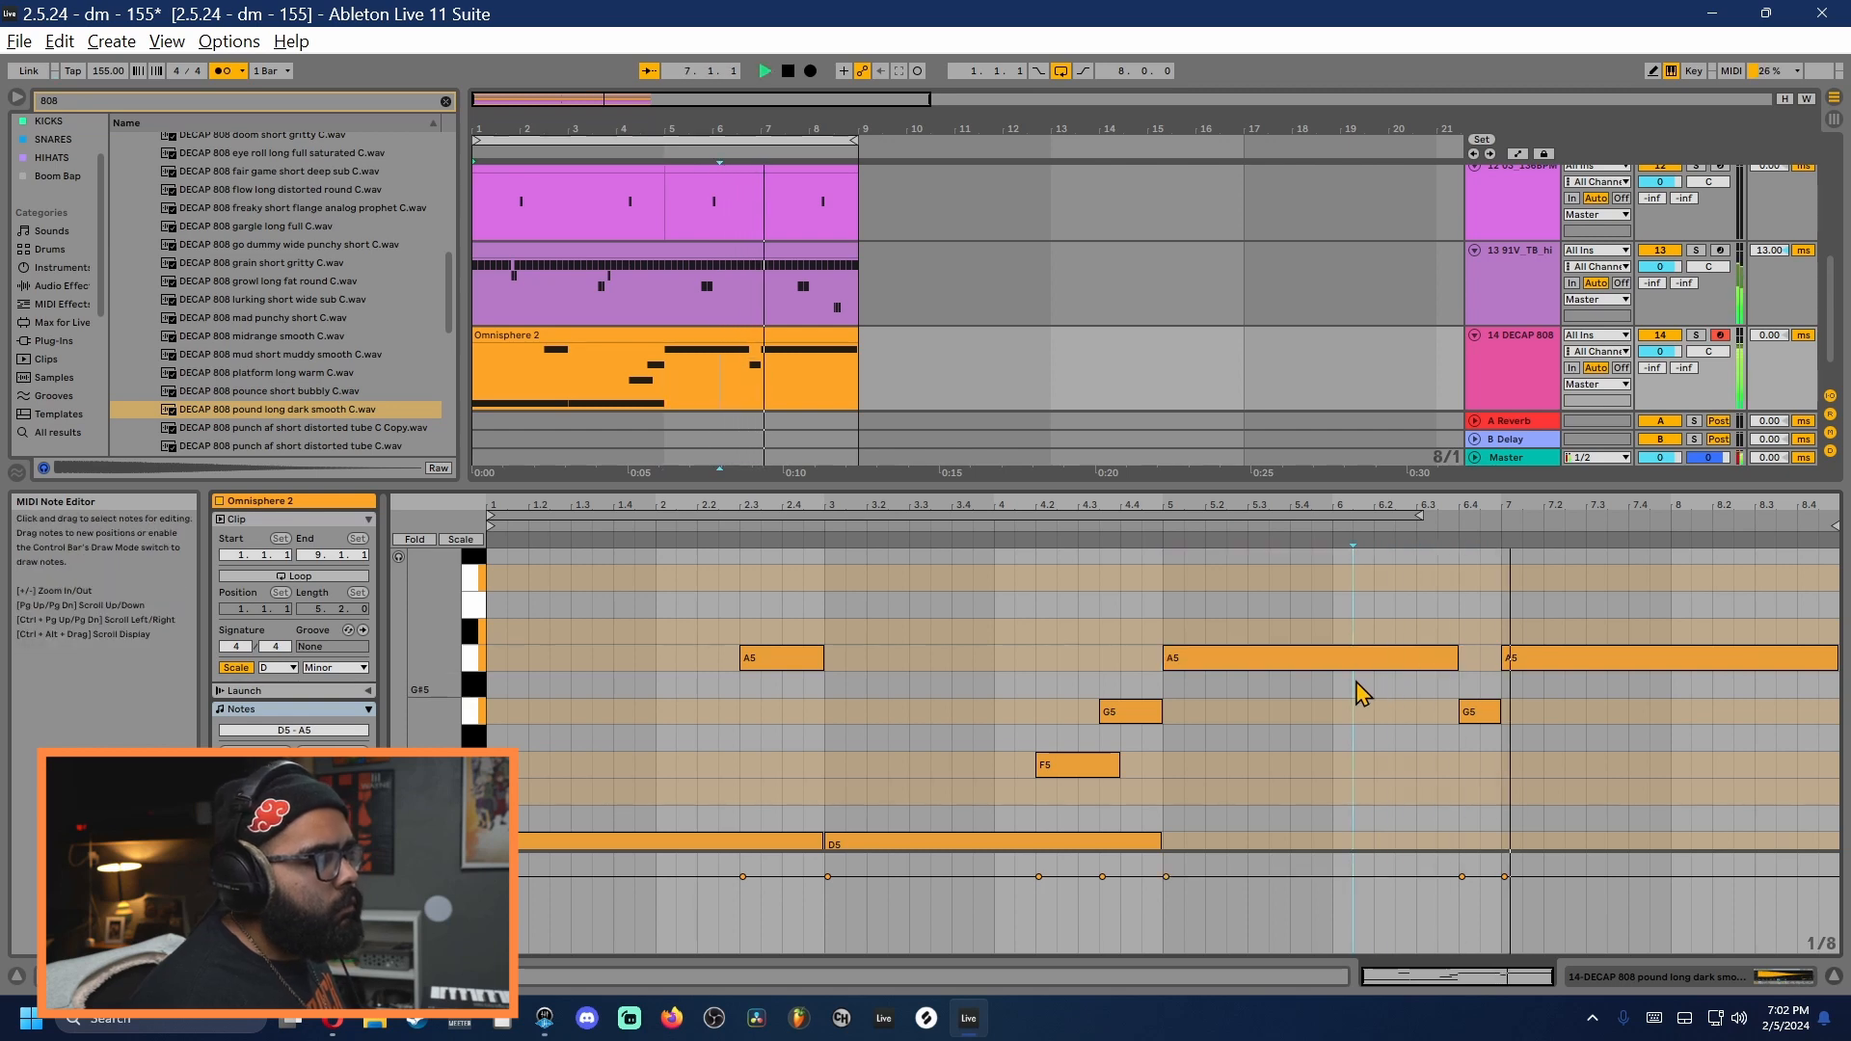
Step: Fill bar 8 of the 808 clip with a two-beat B♭ note followed by one-beat F and E notes
{"action": "left_click_drag", "start_coordinate": [1650, 659], "coordinate": [1791, 631]}
{"action": "left_click", "coordinate": [1448, 613]}
{"action": "key", "text": "space"}
{"action": "key", "text": "space"}
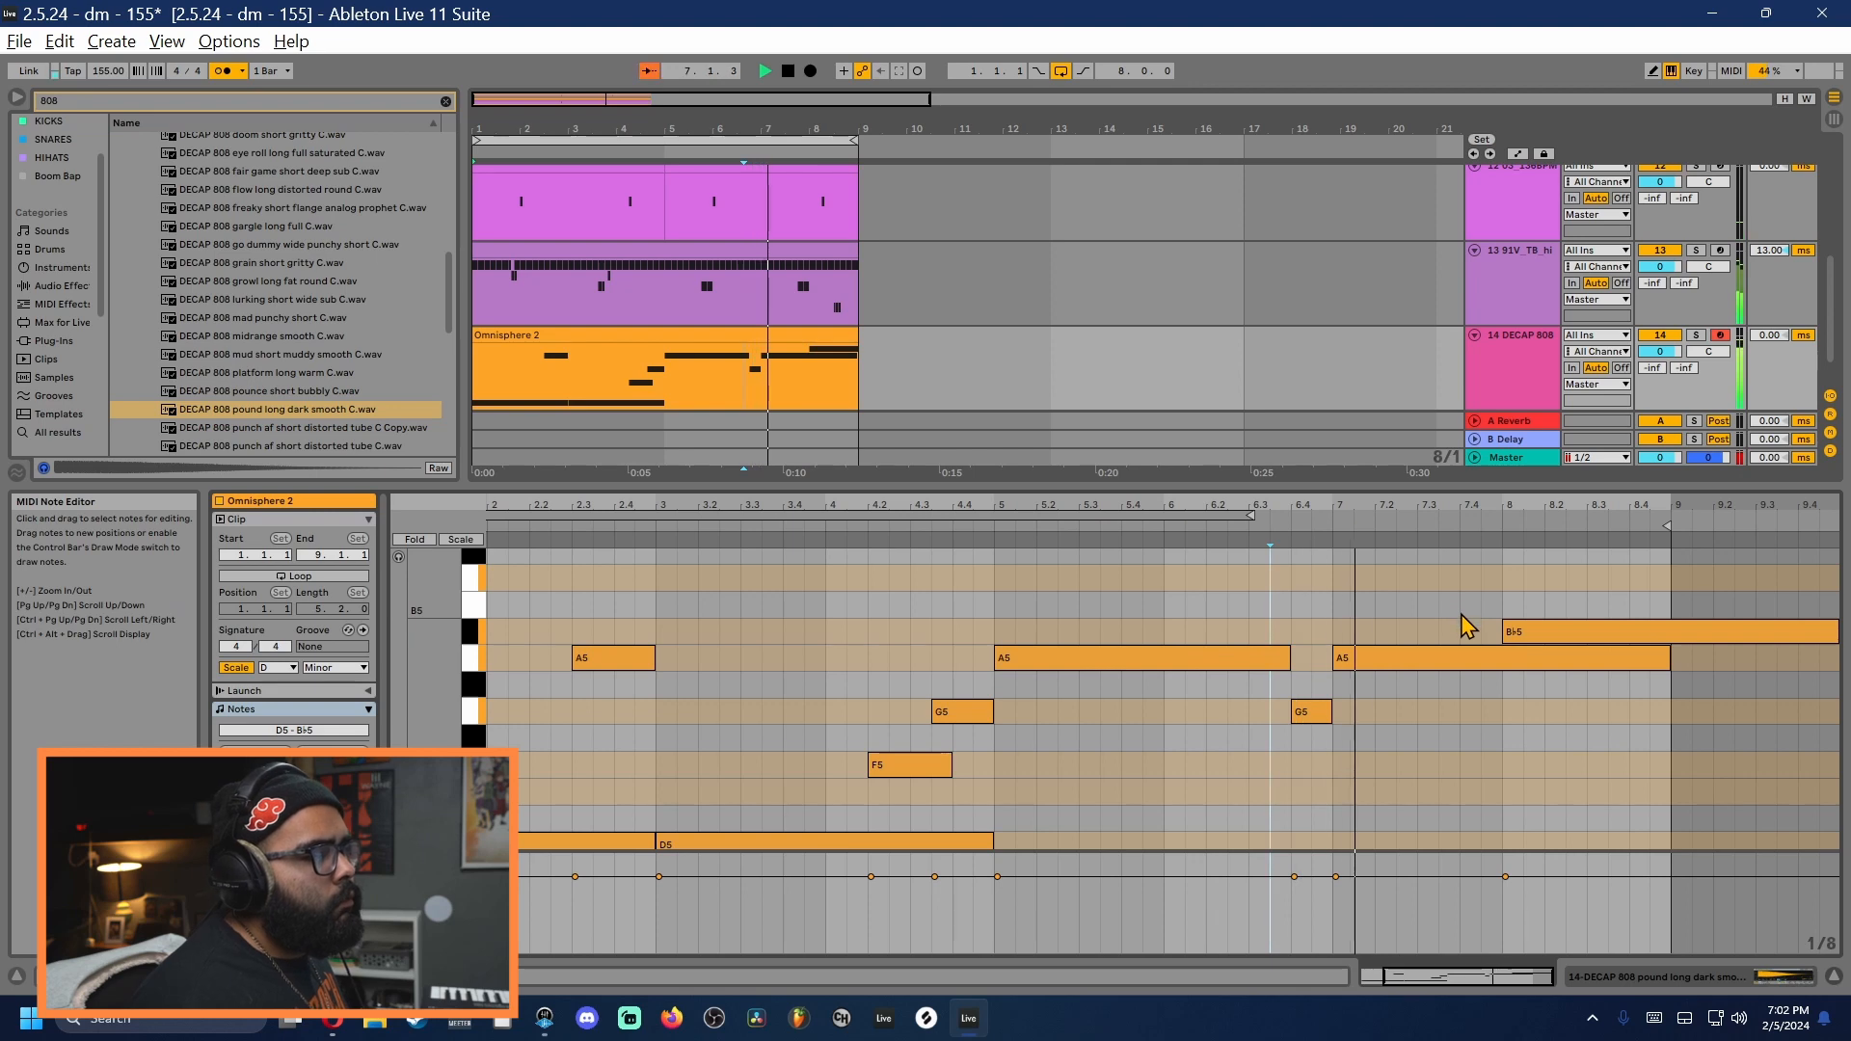
{"action": "left_click_drag", "start_coordinate": [1581, 631], "coordinate": [1701, 713]}
{"action": "scroll", "coordinate": [1321, 806], "scroll_direction": "down", "scroll_amount": 4}
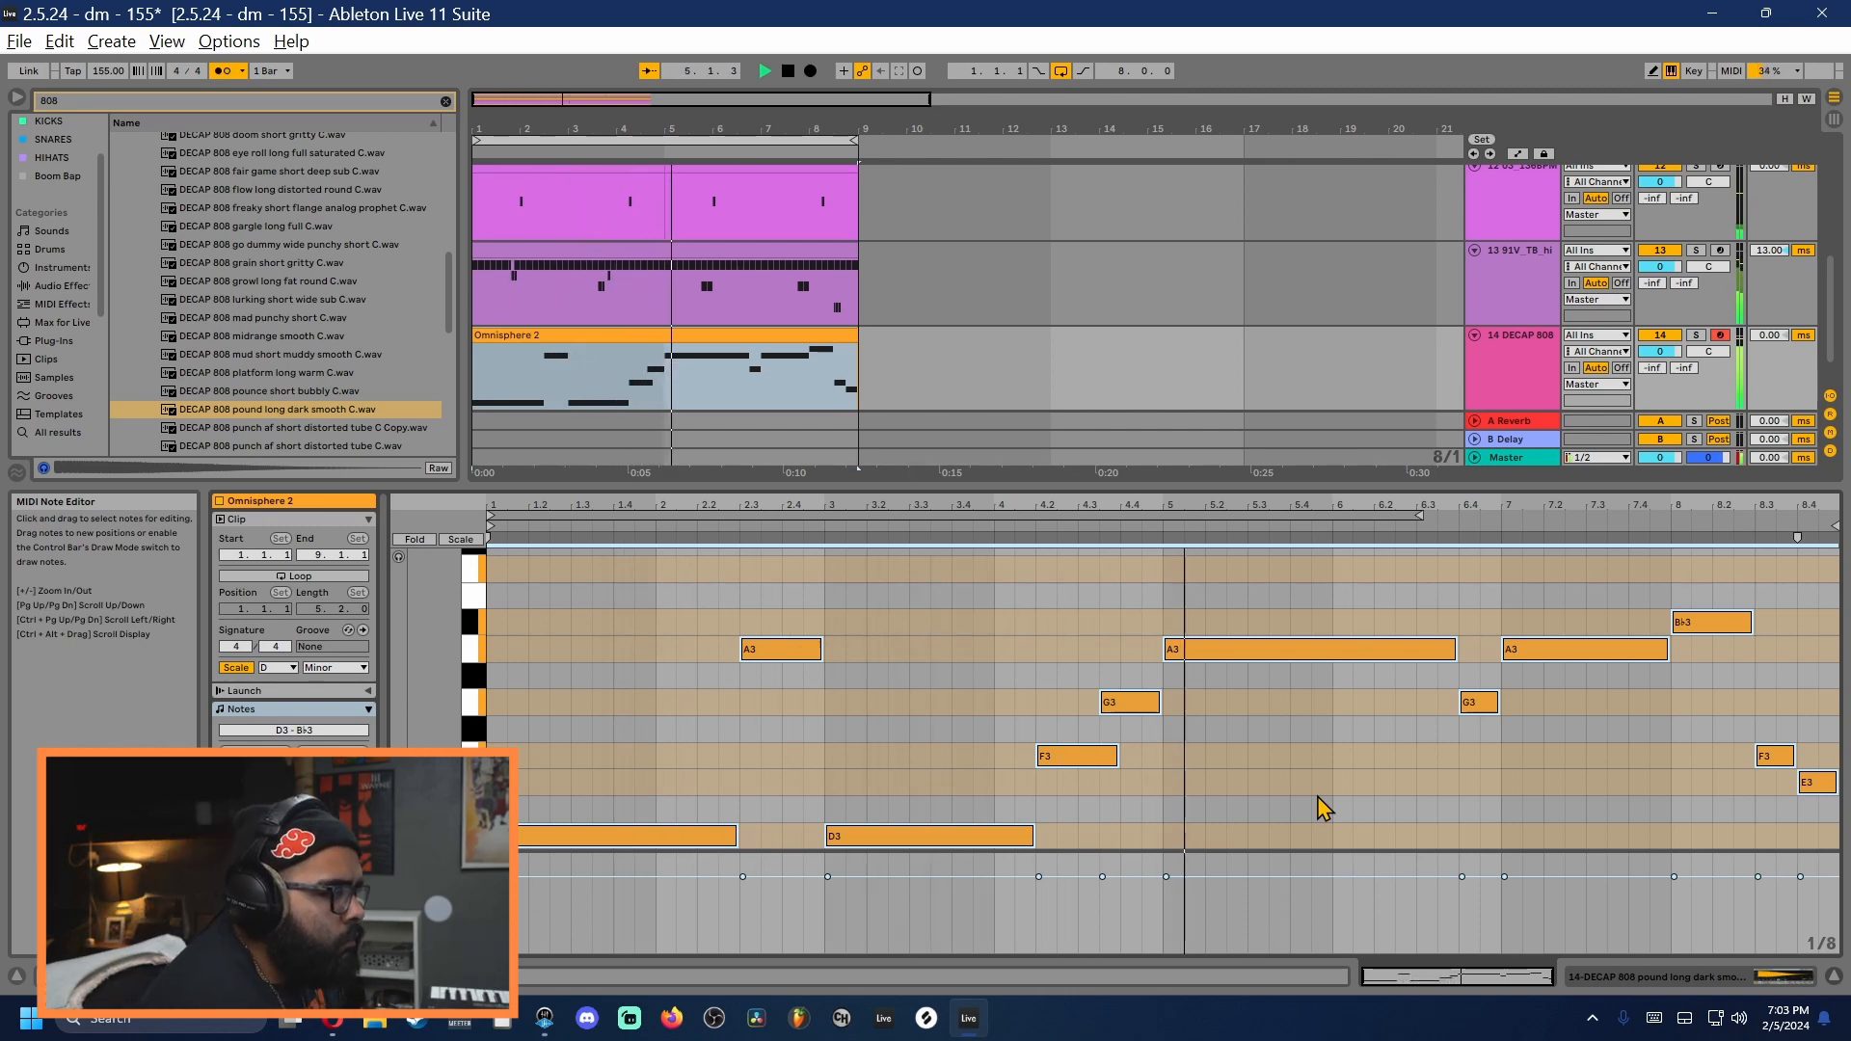
Step: Shorten the F3 note at beat 4.2 to end before the following G3, play the loop and save the set
{"action": "left_click", "coordinate": [1111, 756]}
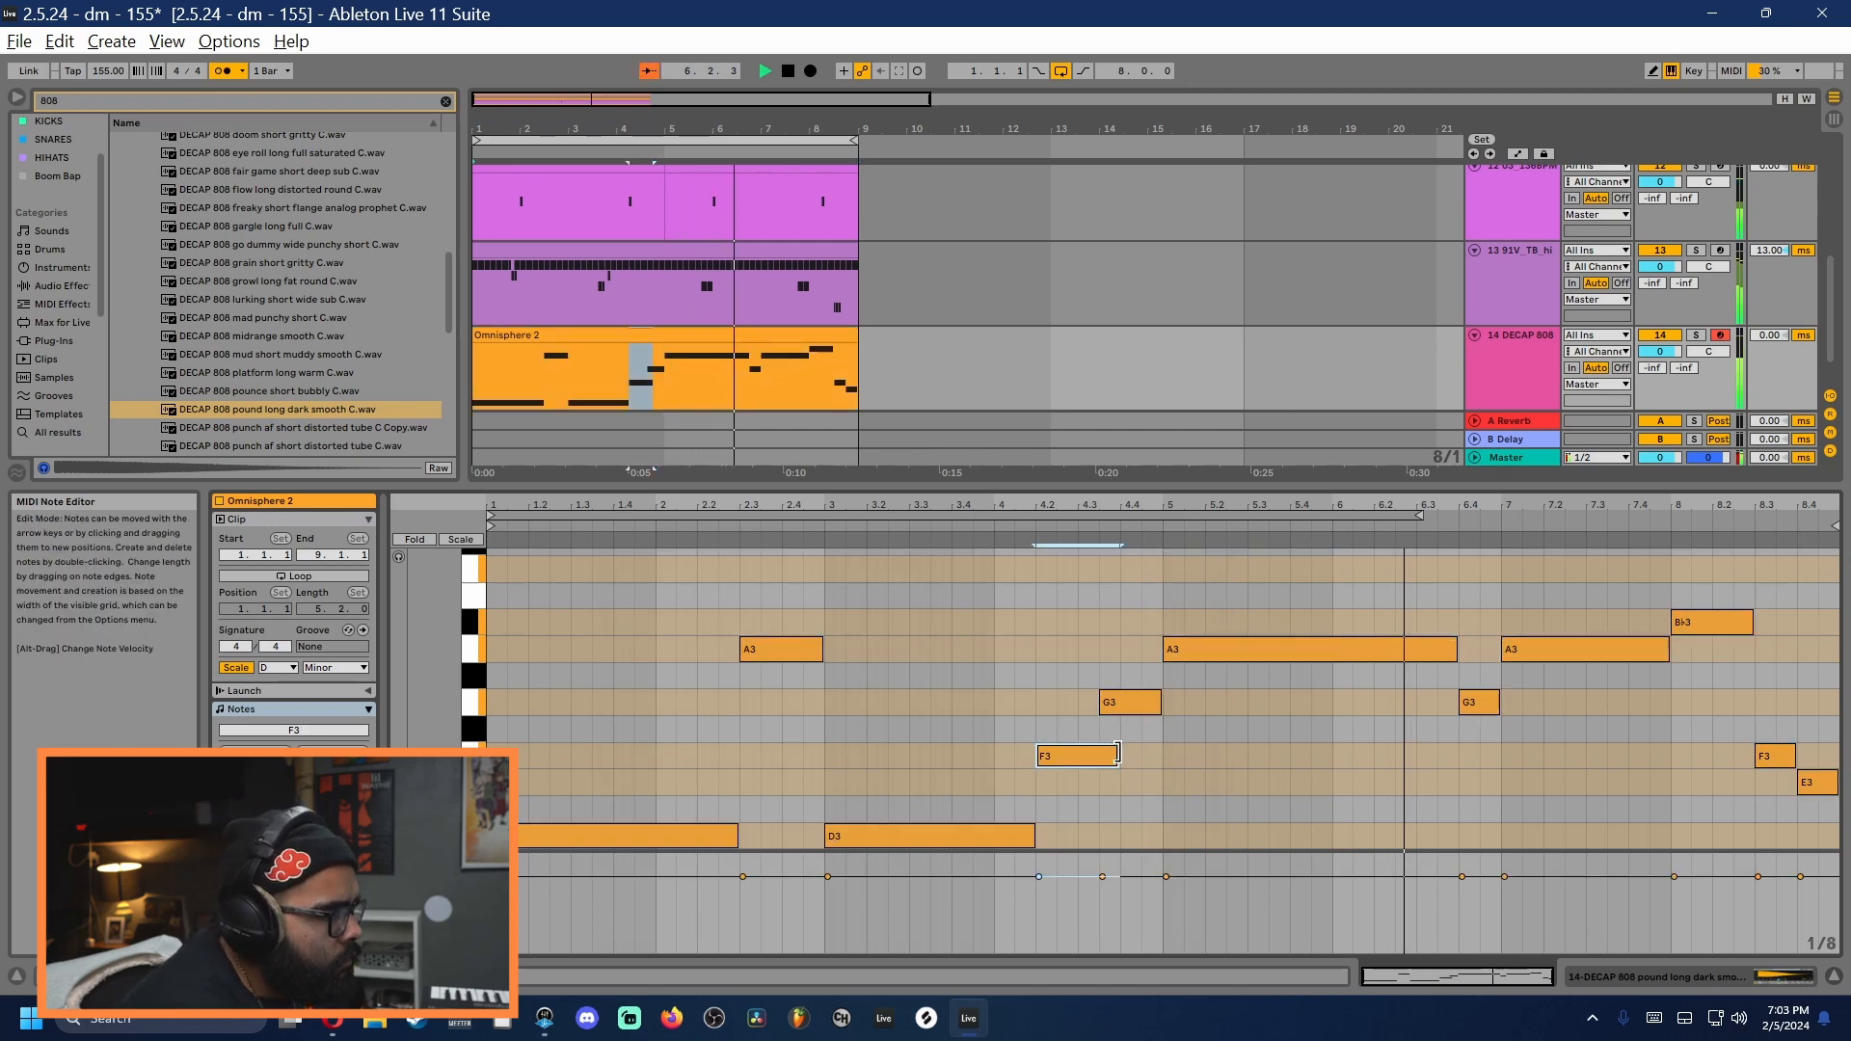
{"action": "left_click_drag", "start_coordinate": [1117, 755], "coordinate": [1093, 761]}
{"action": "key", "text": "space"}
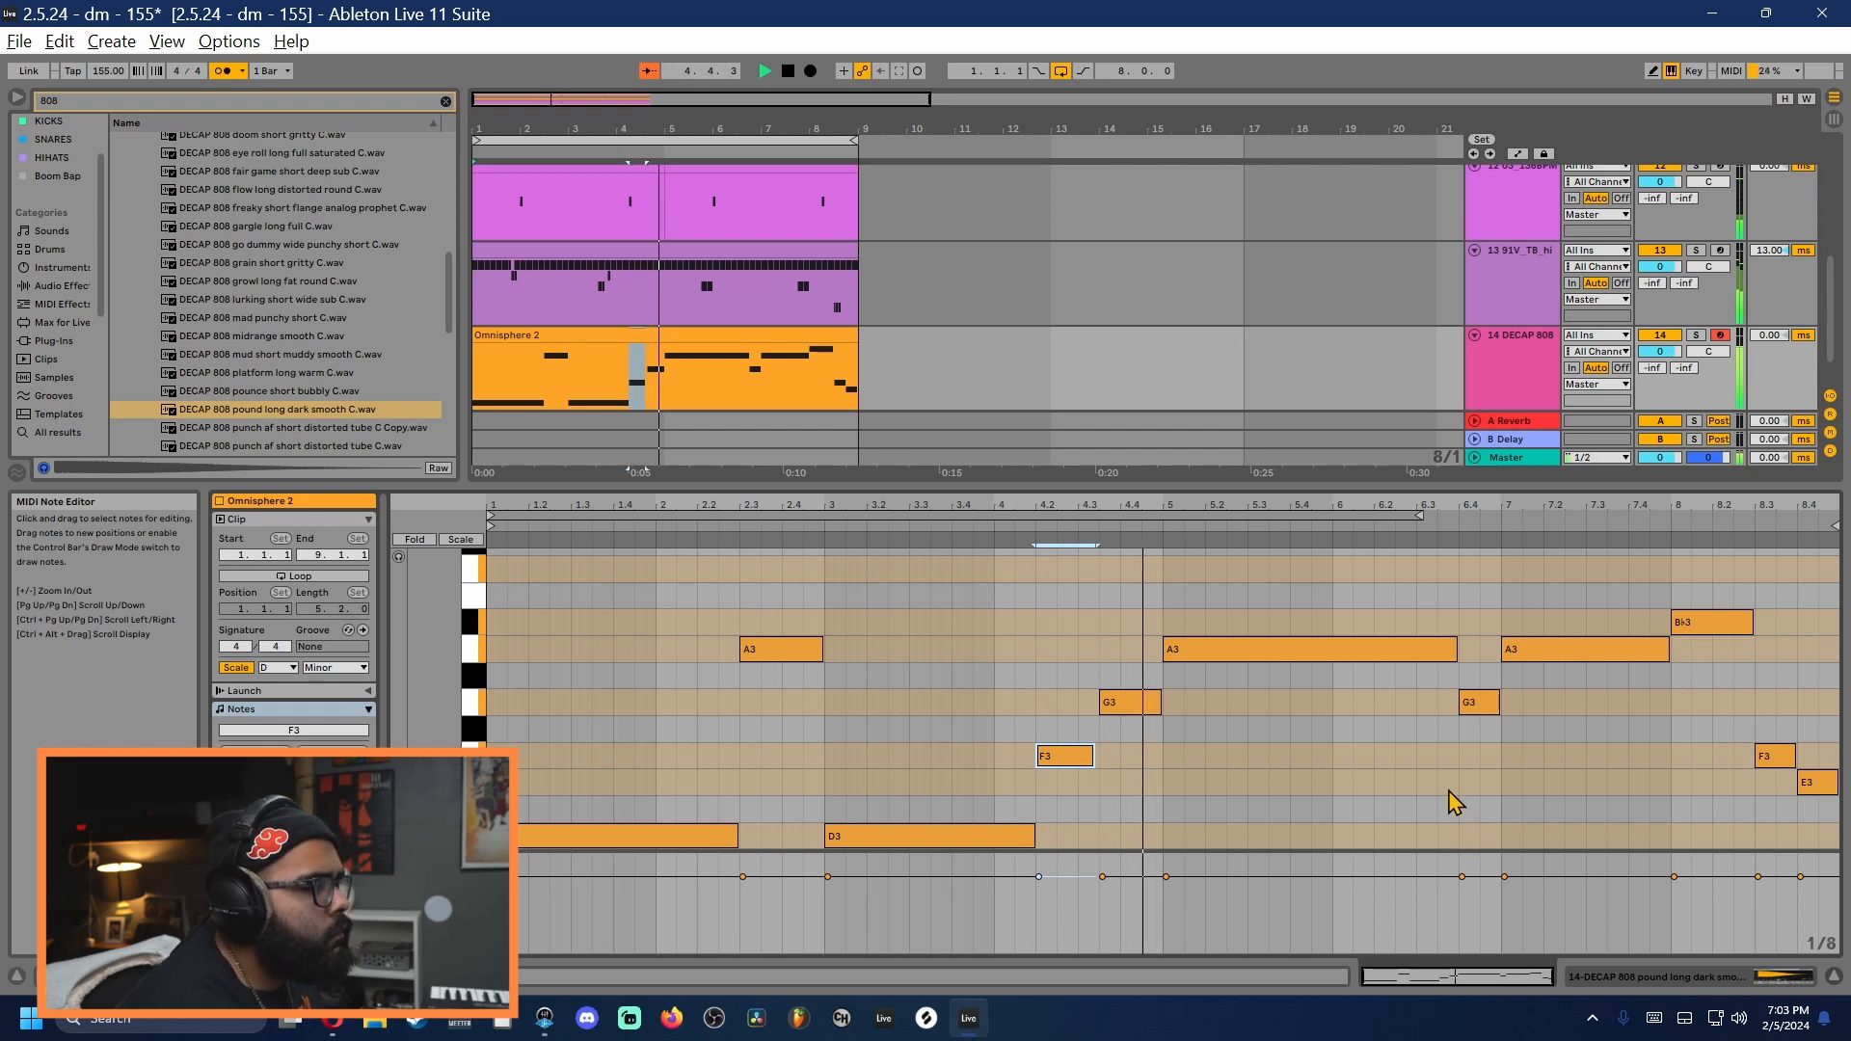
{"action": "left_click", "coordinate": [1397, 812]}
{"action": "key", "text": "ctrl+s"}
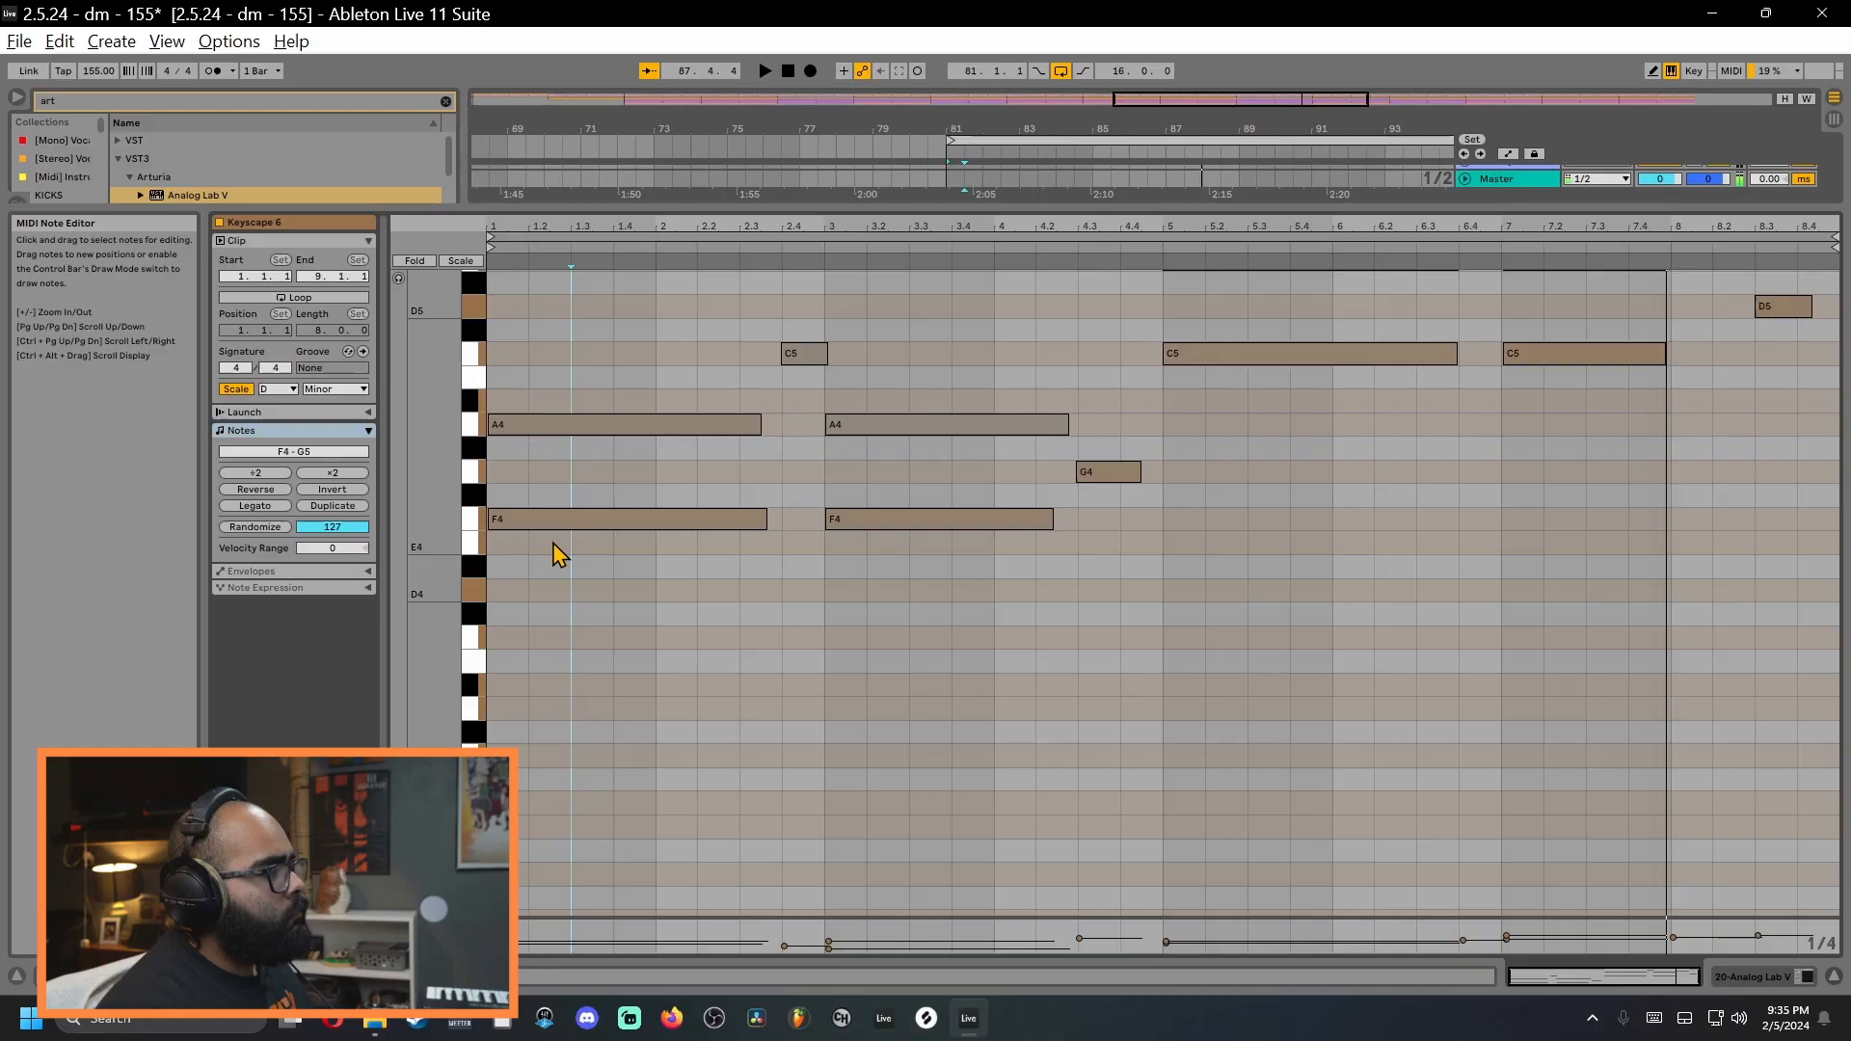
Step: Quantize all the notes in the Keyscape 6 clip
{"action": "scroll", "coordinate": [644, 573], "scroll_direction": "down", "scroll_amount": 2}
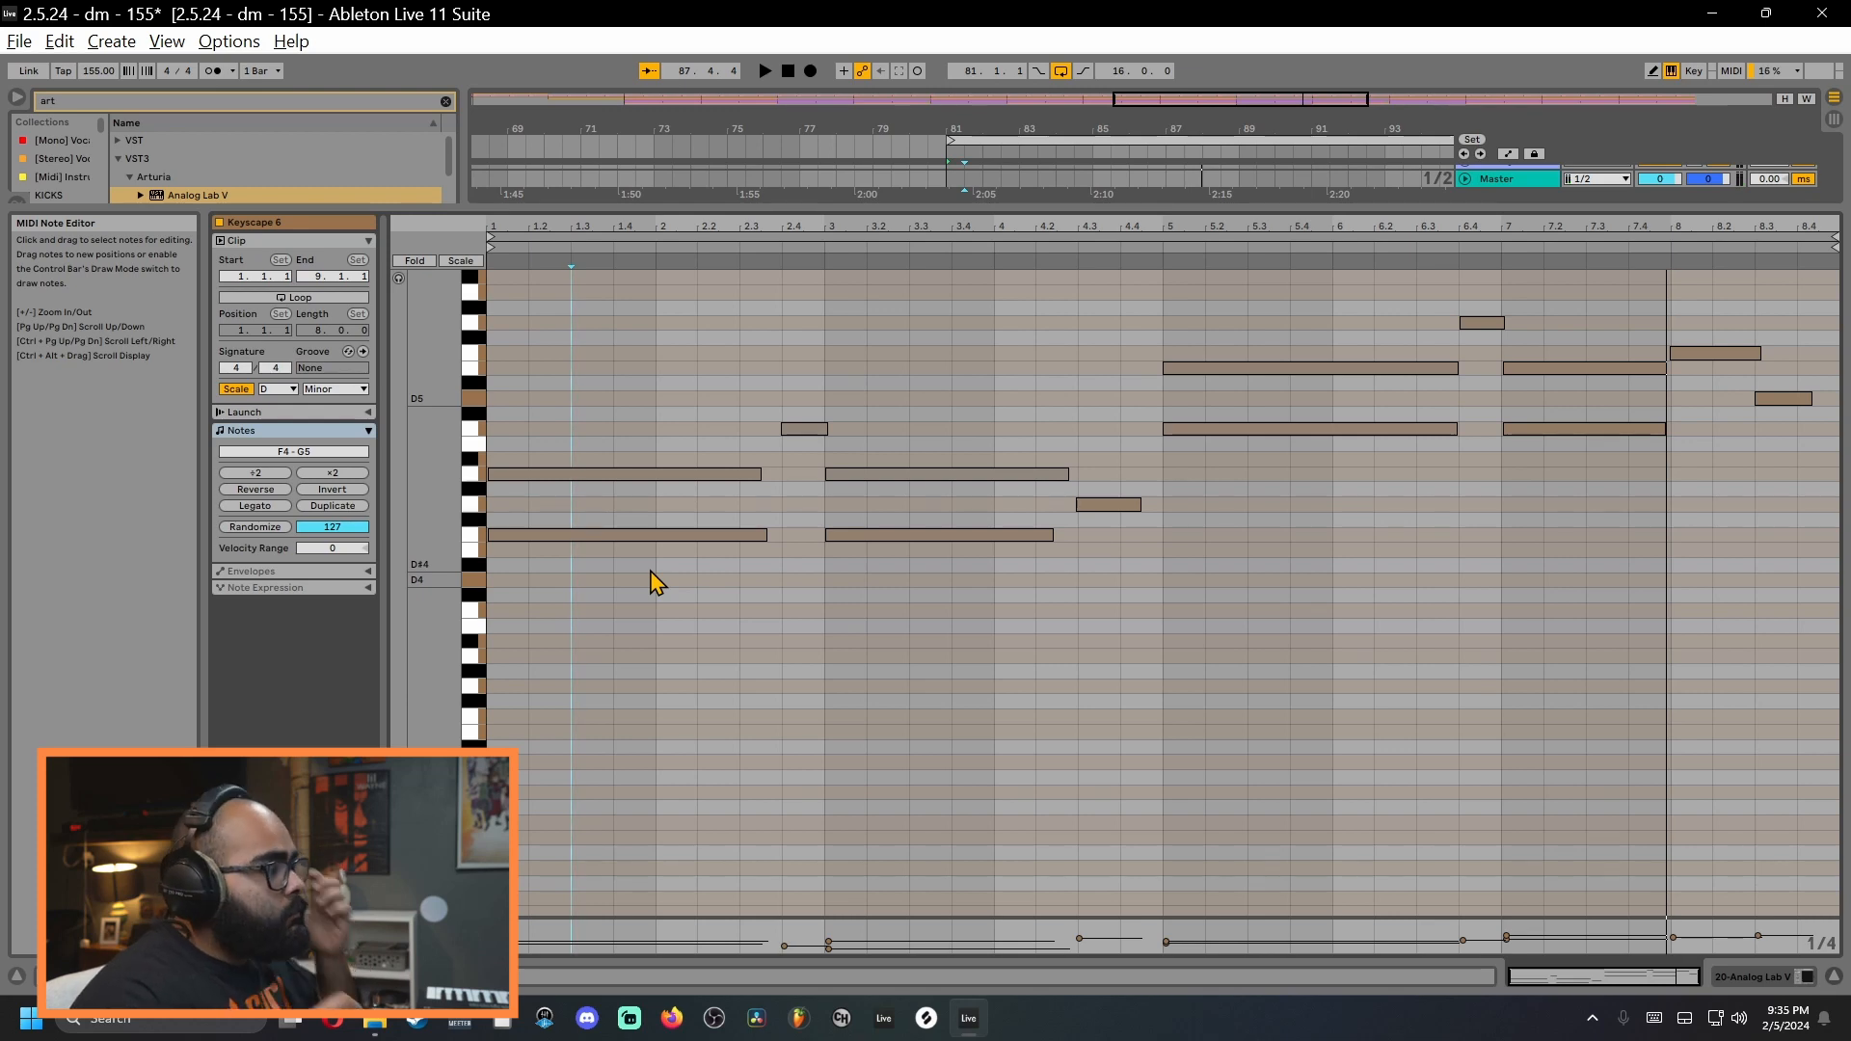
{"action": "key", "text": "ctrl+a"}
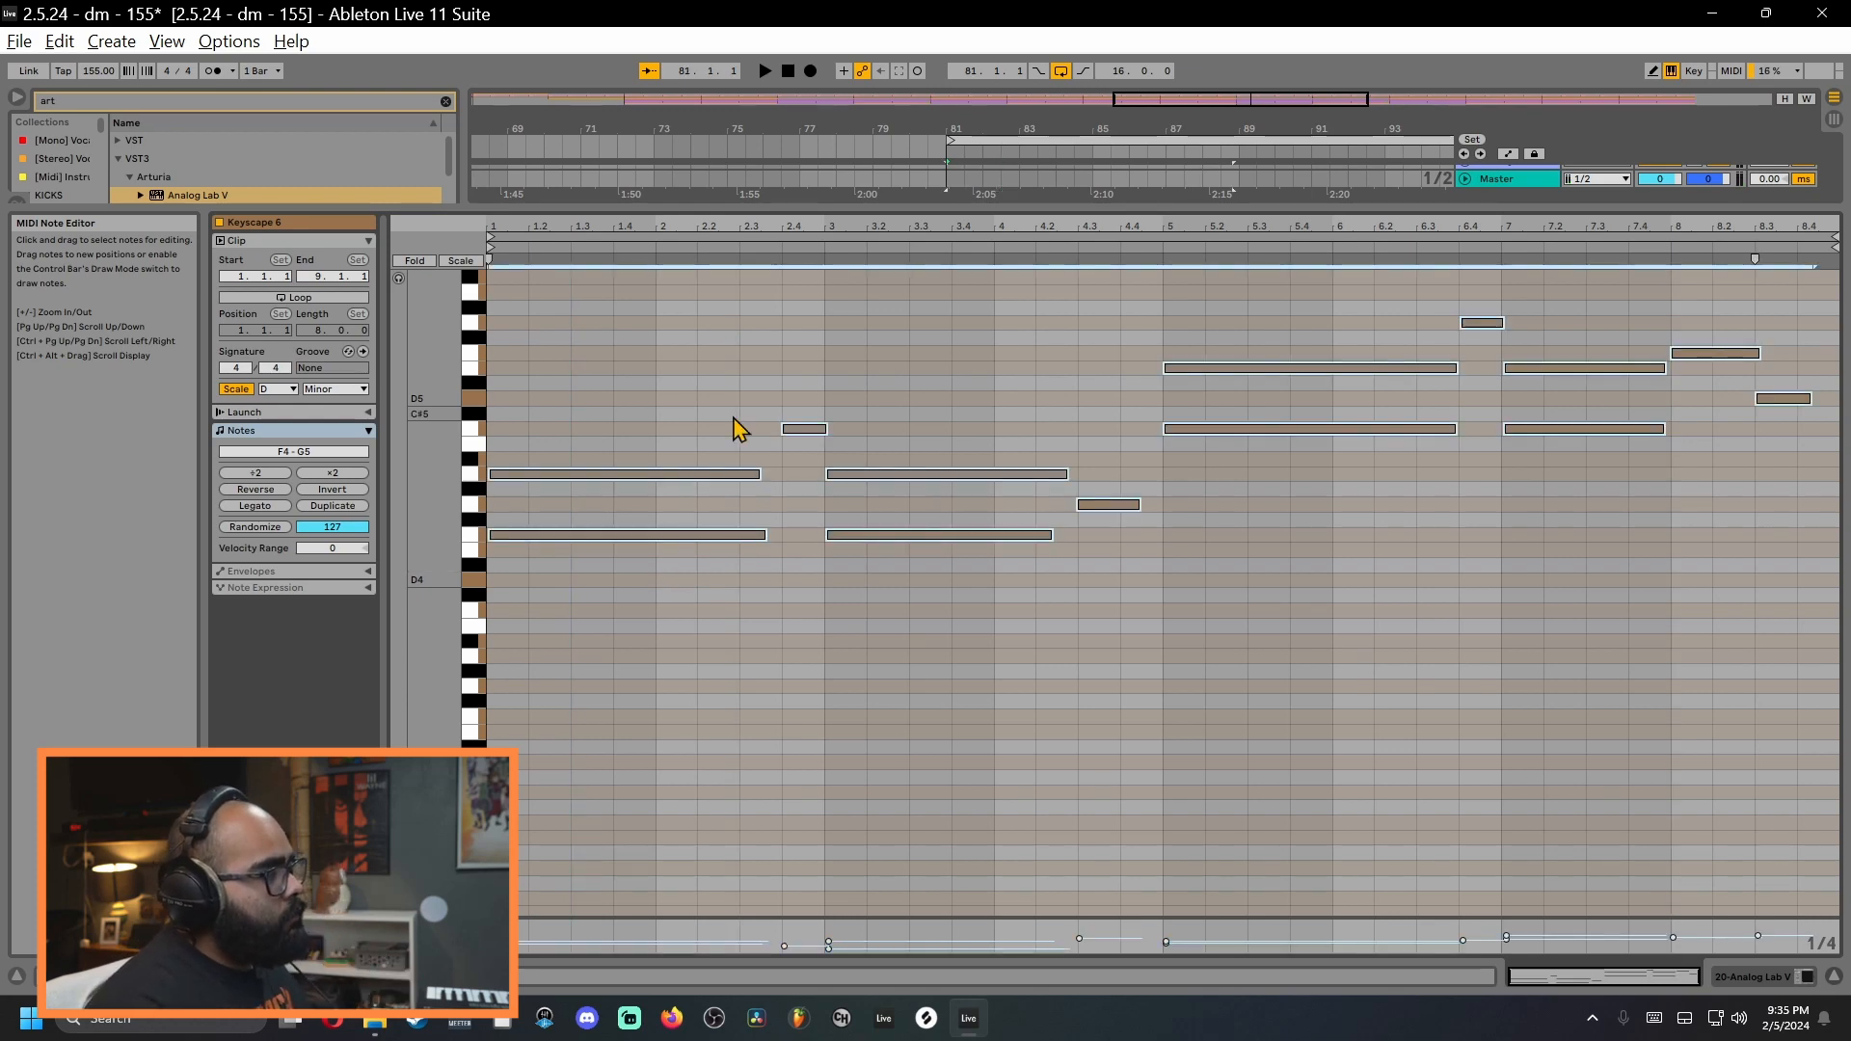
{"action": "left_click", "coordinate": [541, 703]}
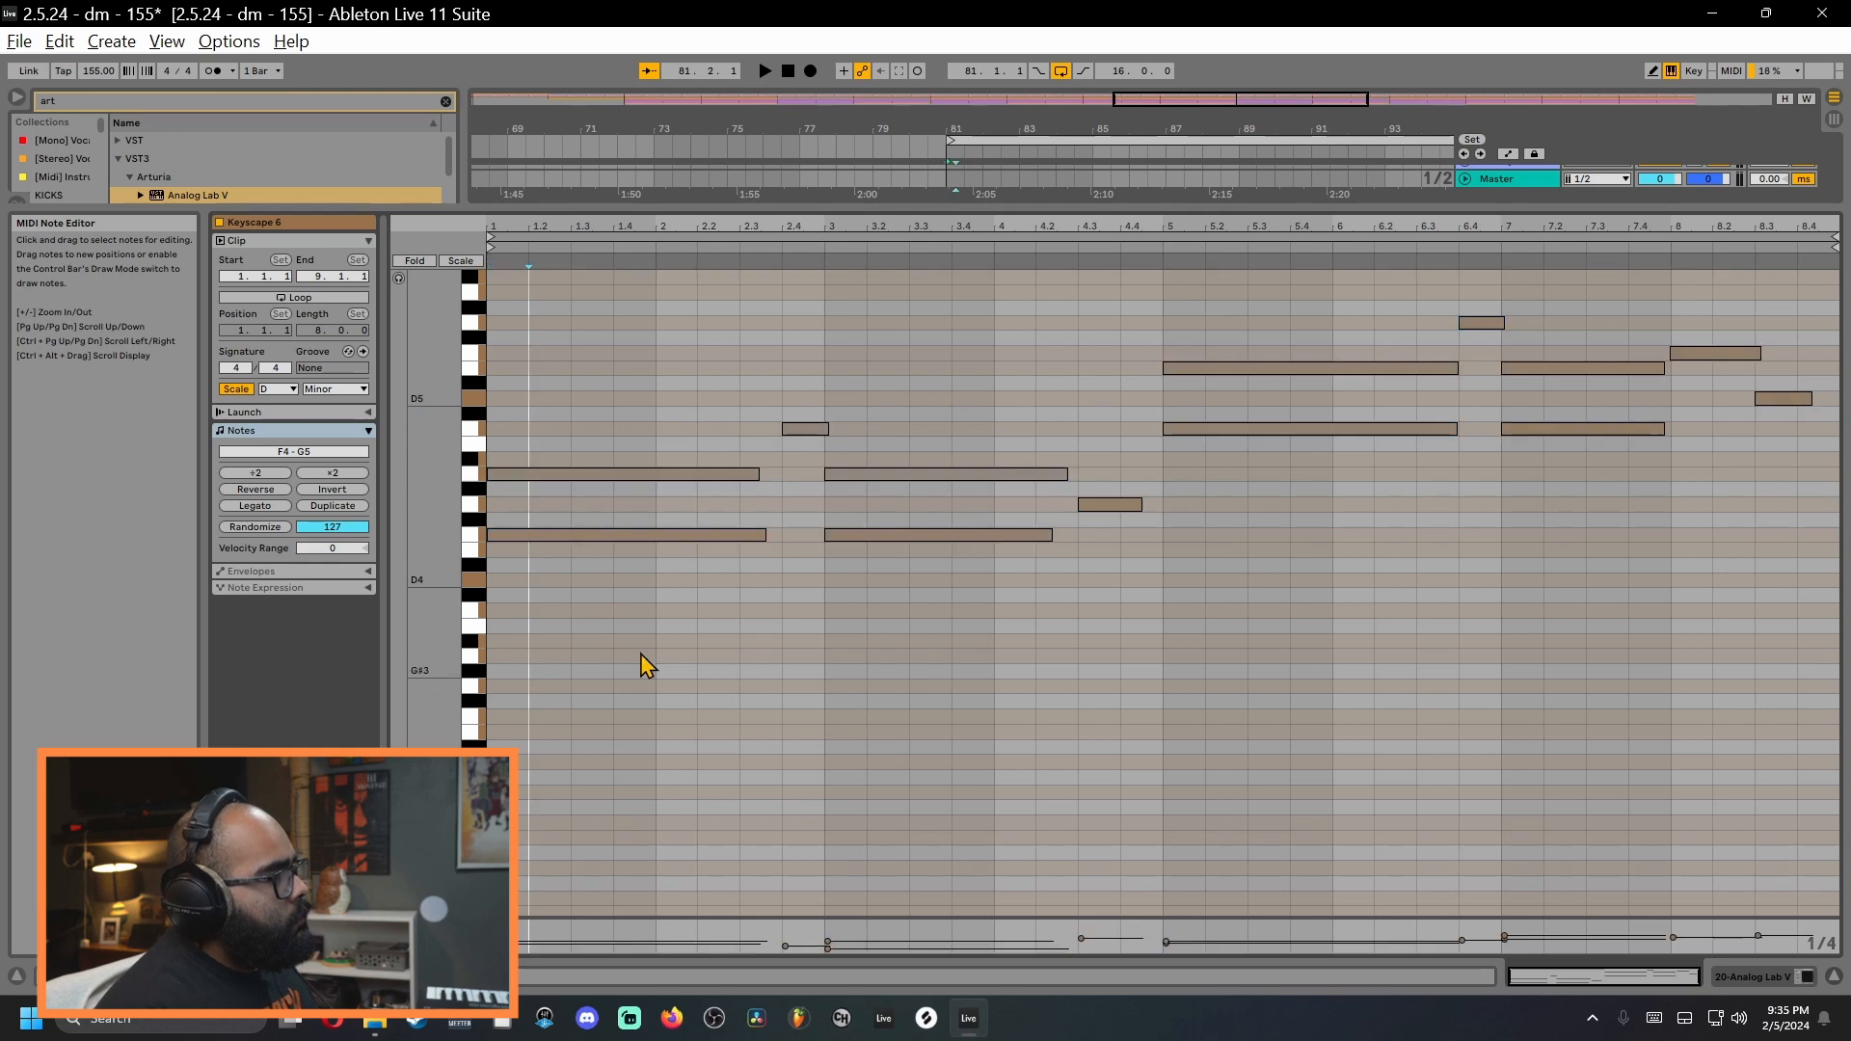
{"action": "key", "text": "ctrl+a"}
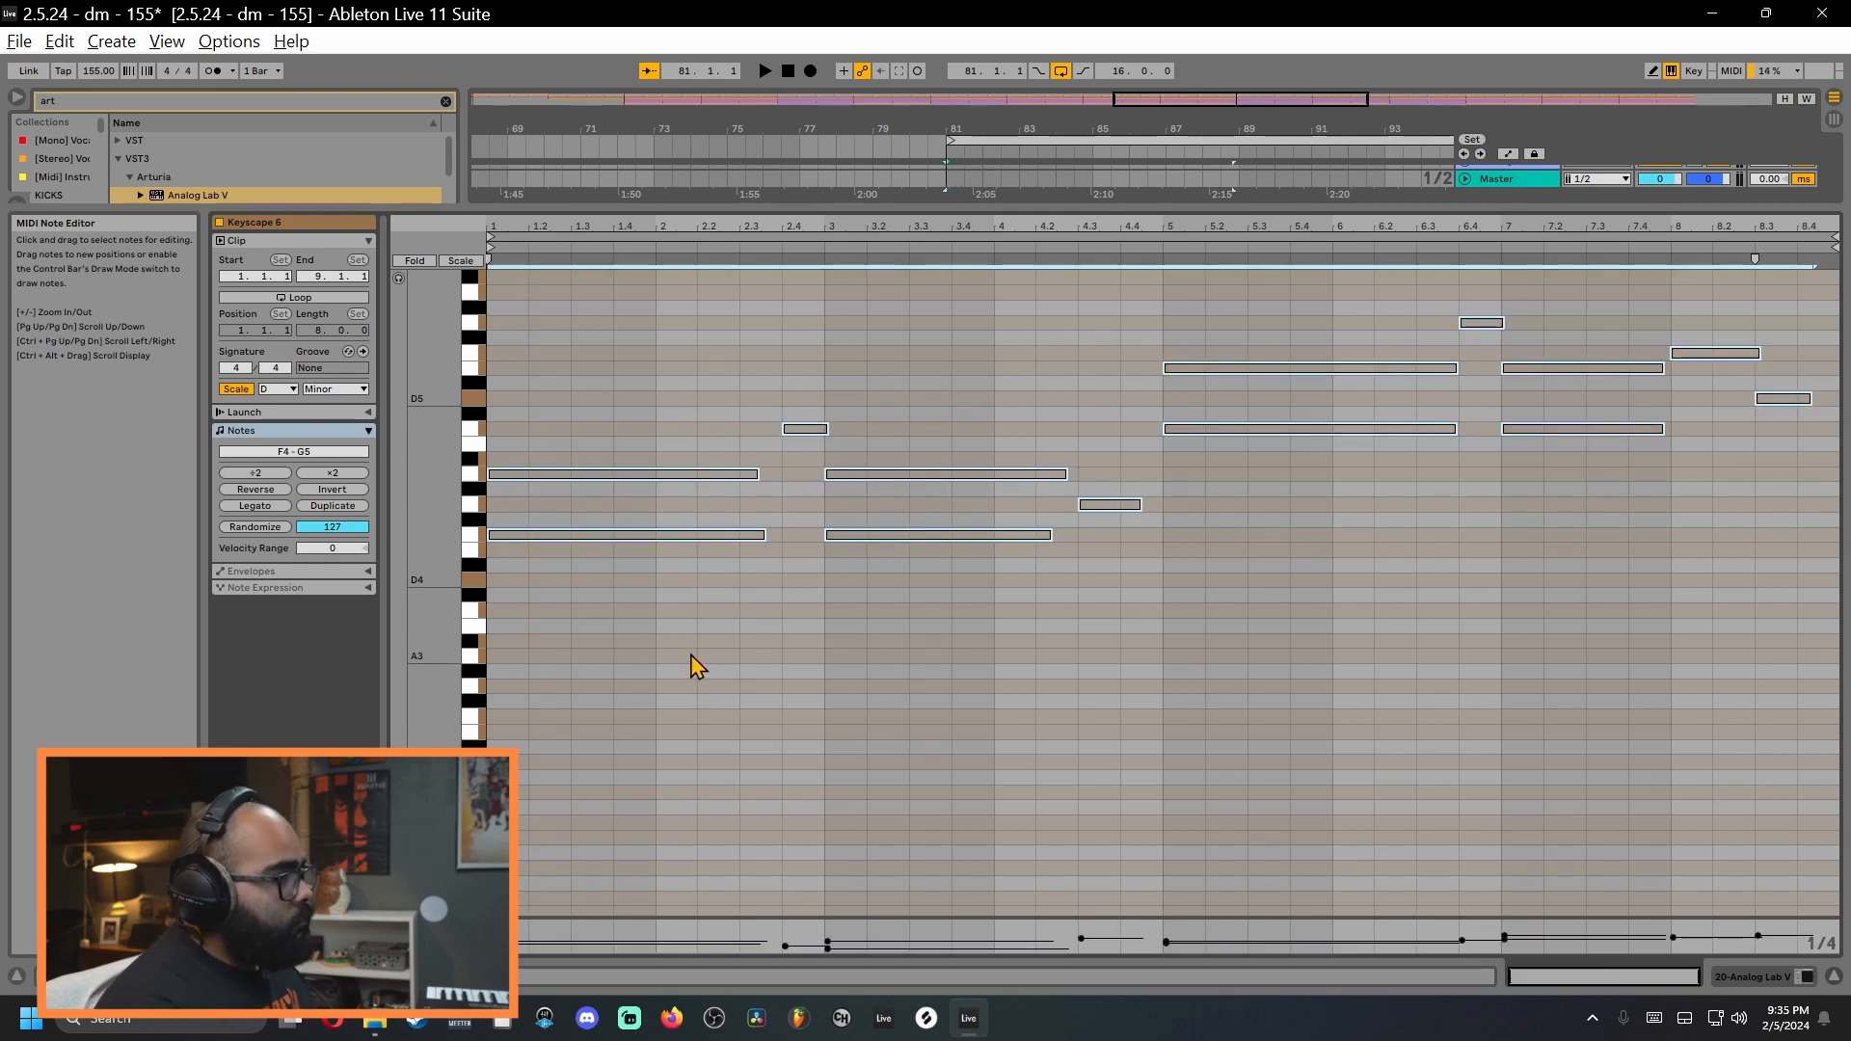
{"action": "left_click", "coordinate": [595, 653]}
{"action": "key", "text": "b"}
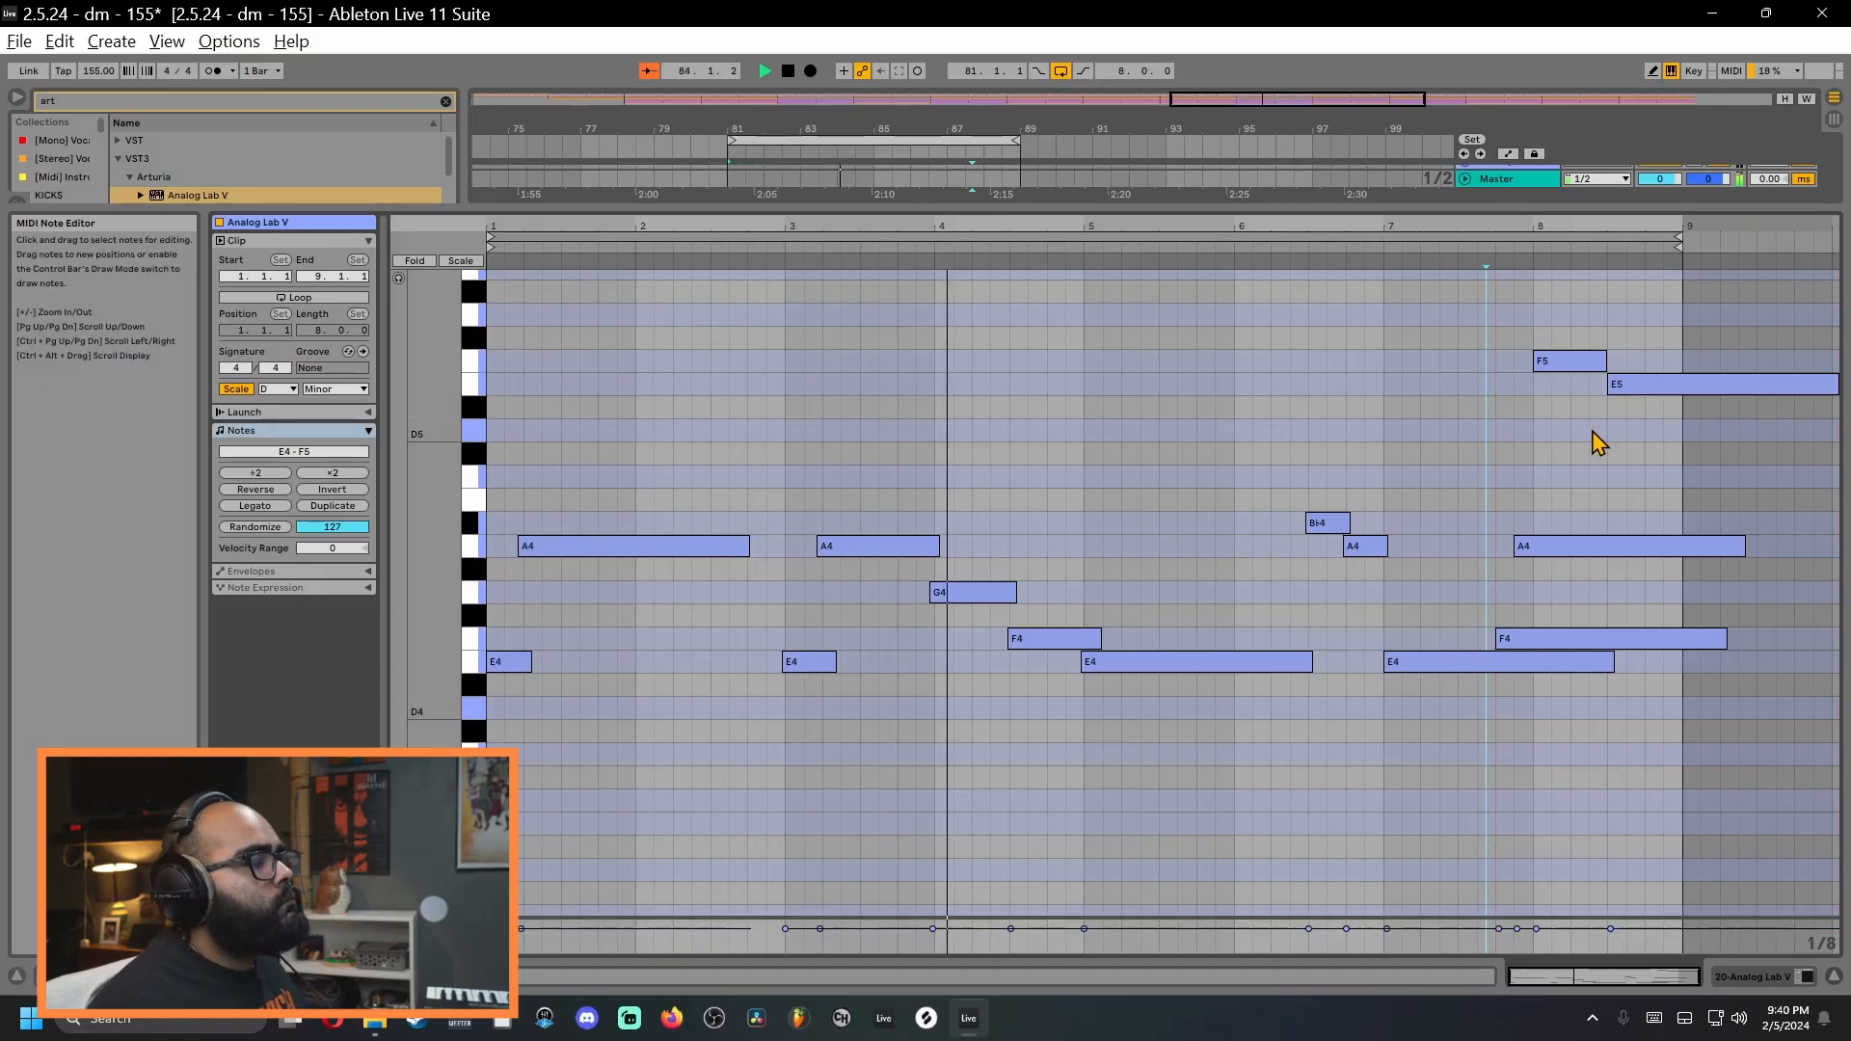
Step: Return to the arrangement and set the volume of the Analog Lab V track to -14.6 dB during playback
{"action": "key", "text": "shift+Tab"}
{"action": "left_click", "coordinate": [766, 576]}
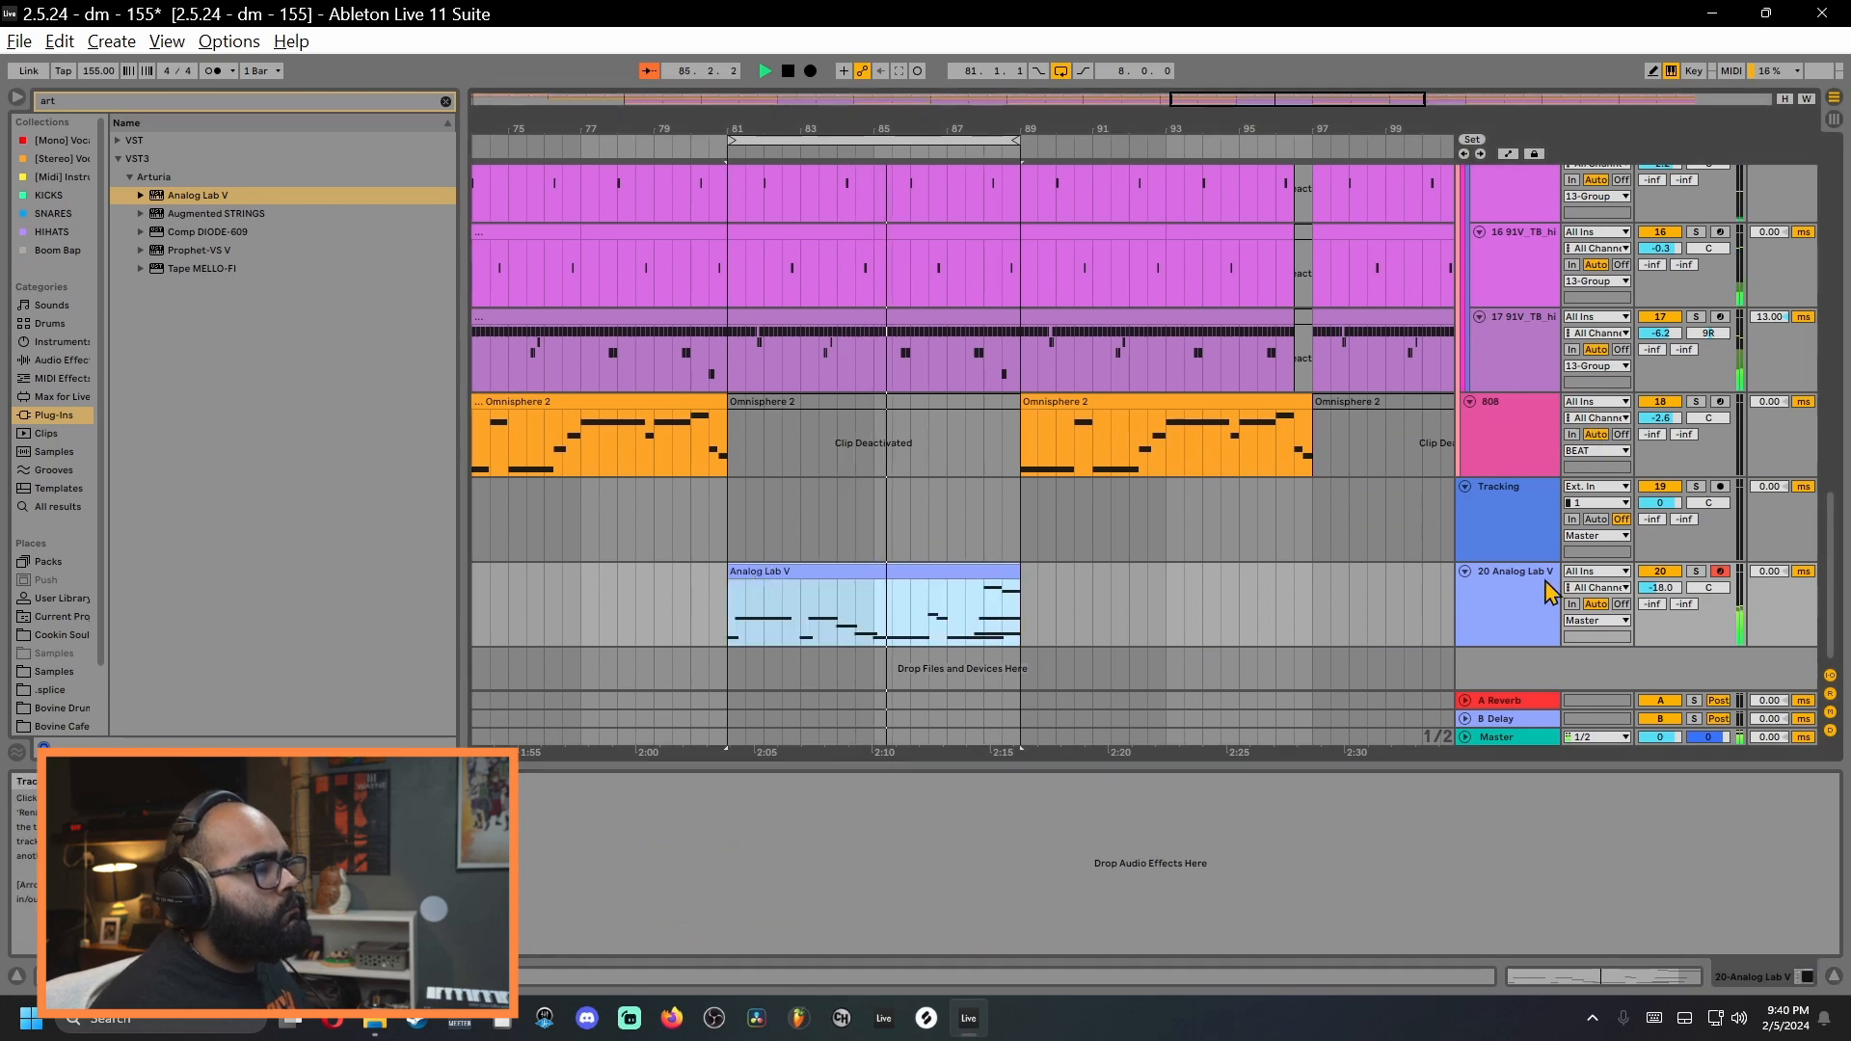
{"action": "left_click_drag", "start_coordinate": [1639, 587], "coordinate": [1638, 549]}
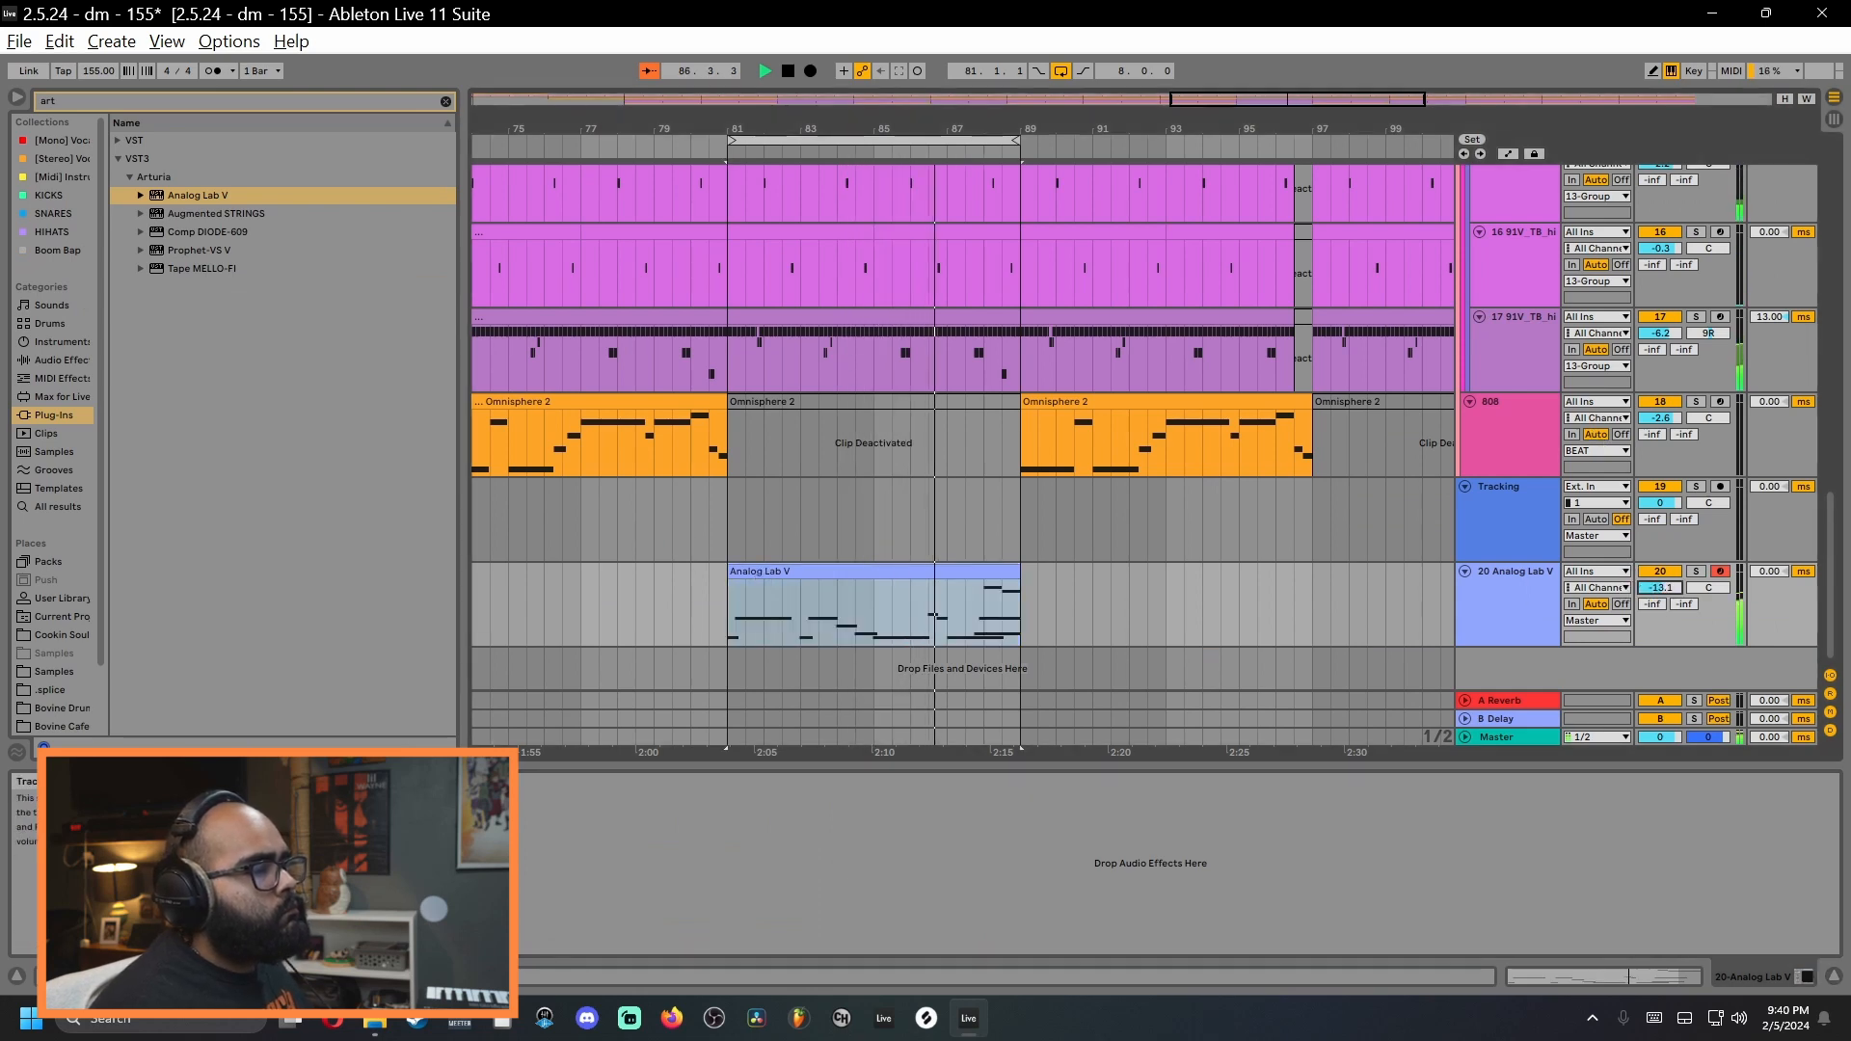
{"action": "left_click", "coordinate": [788, 571]}
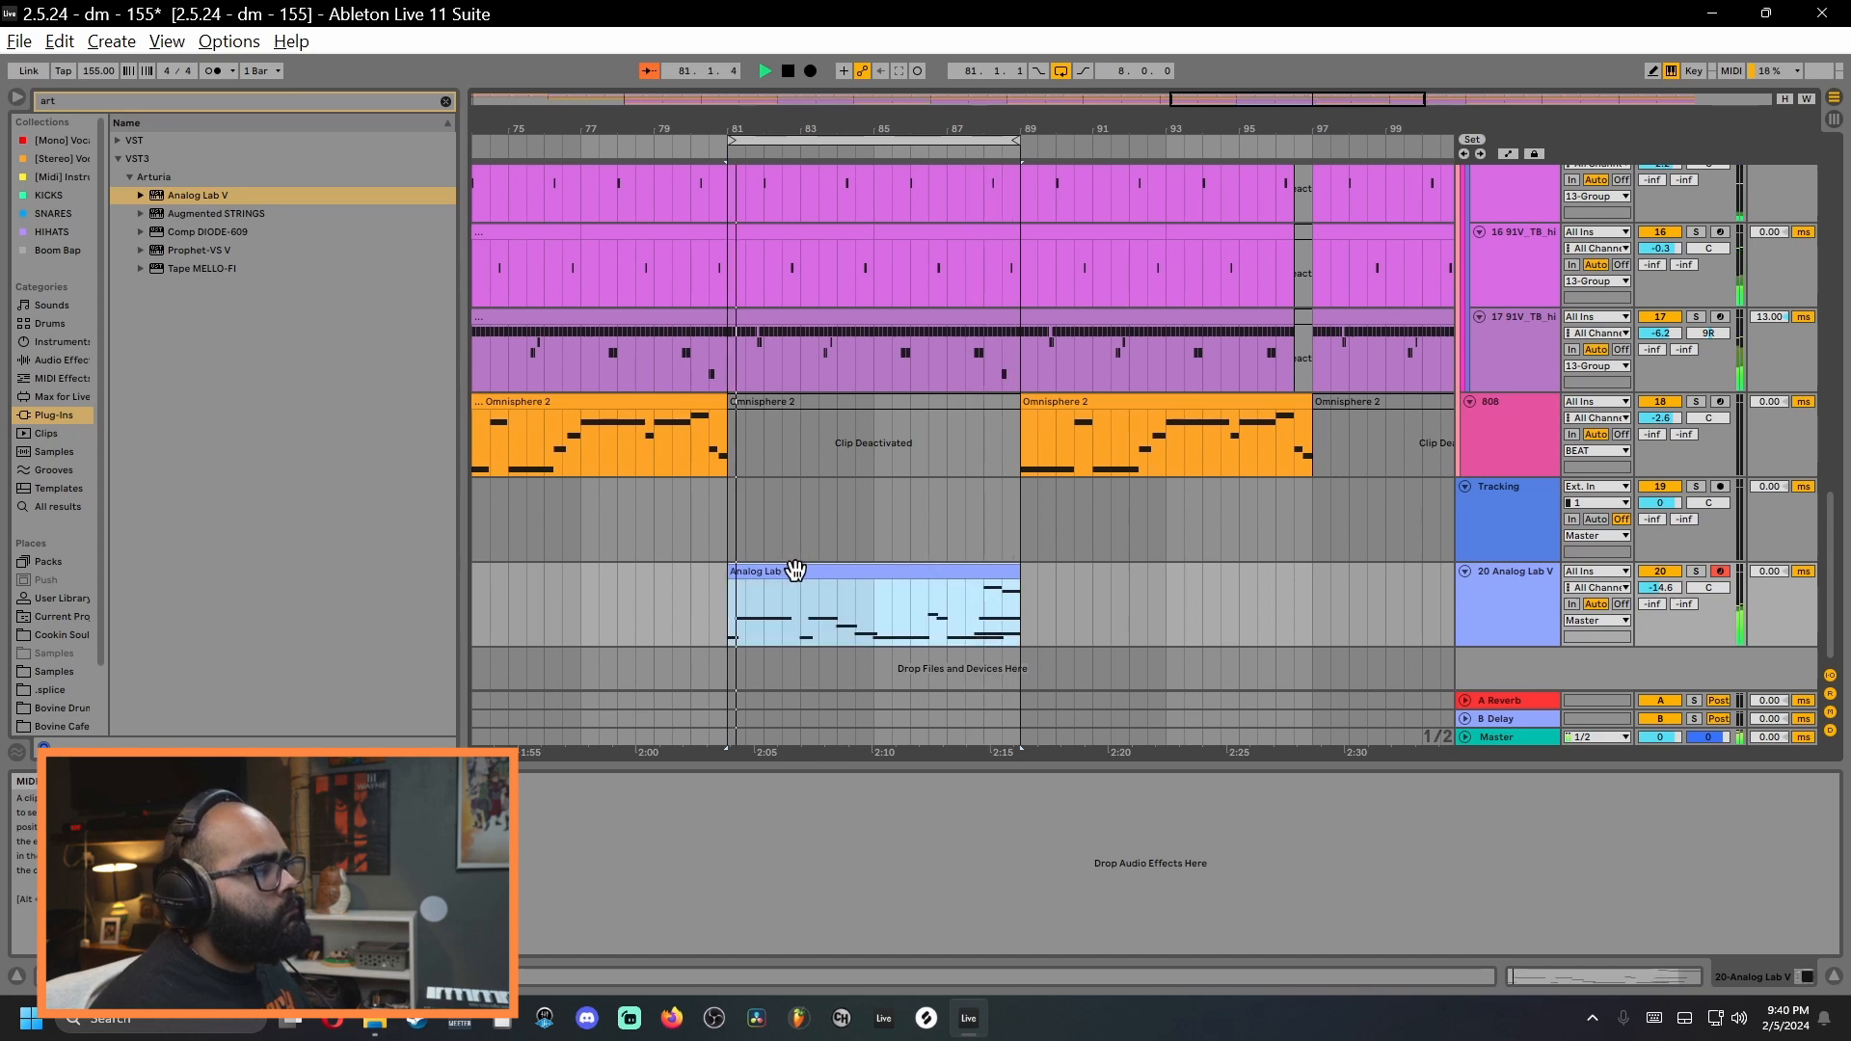
{"action": "left_click", "coordinate": [591, 611]}
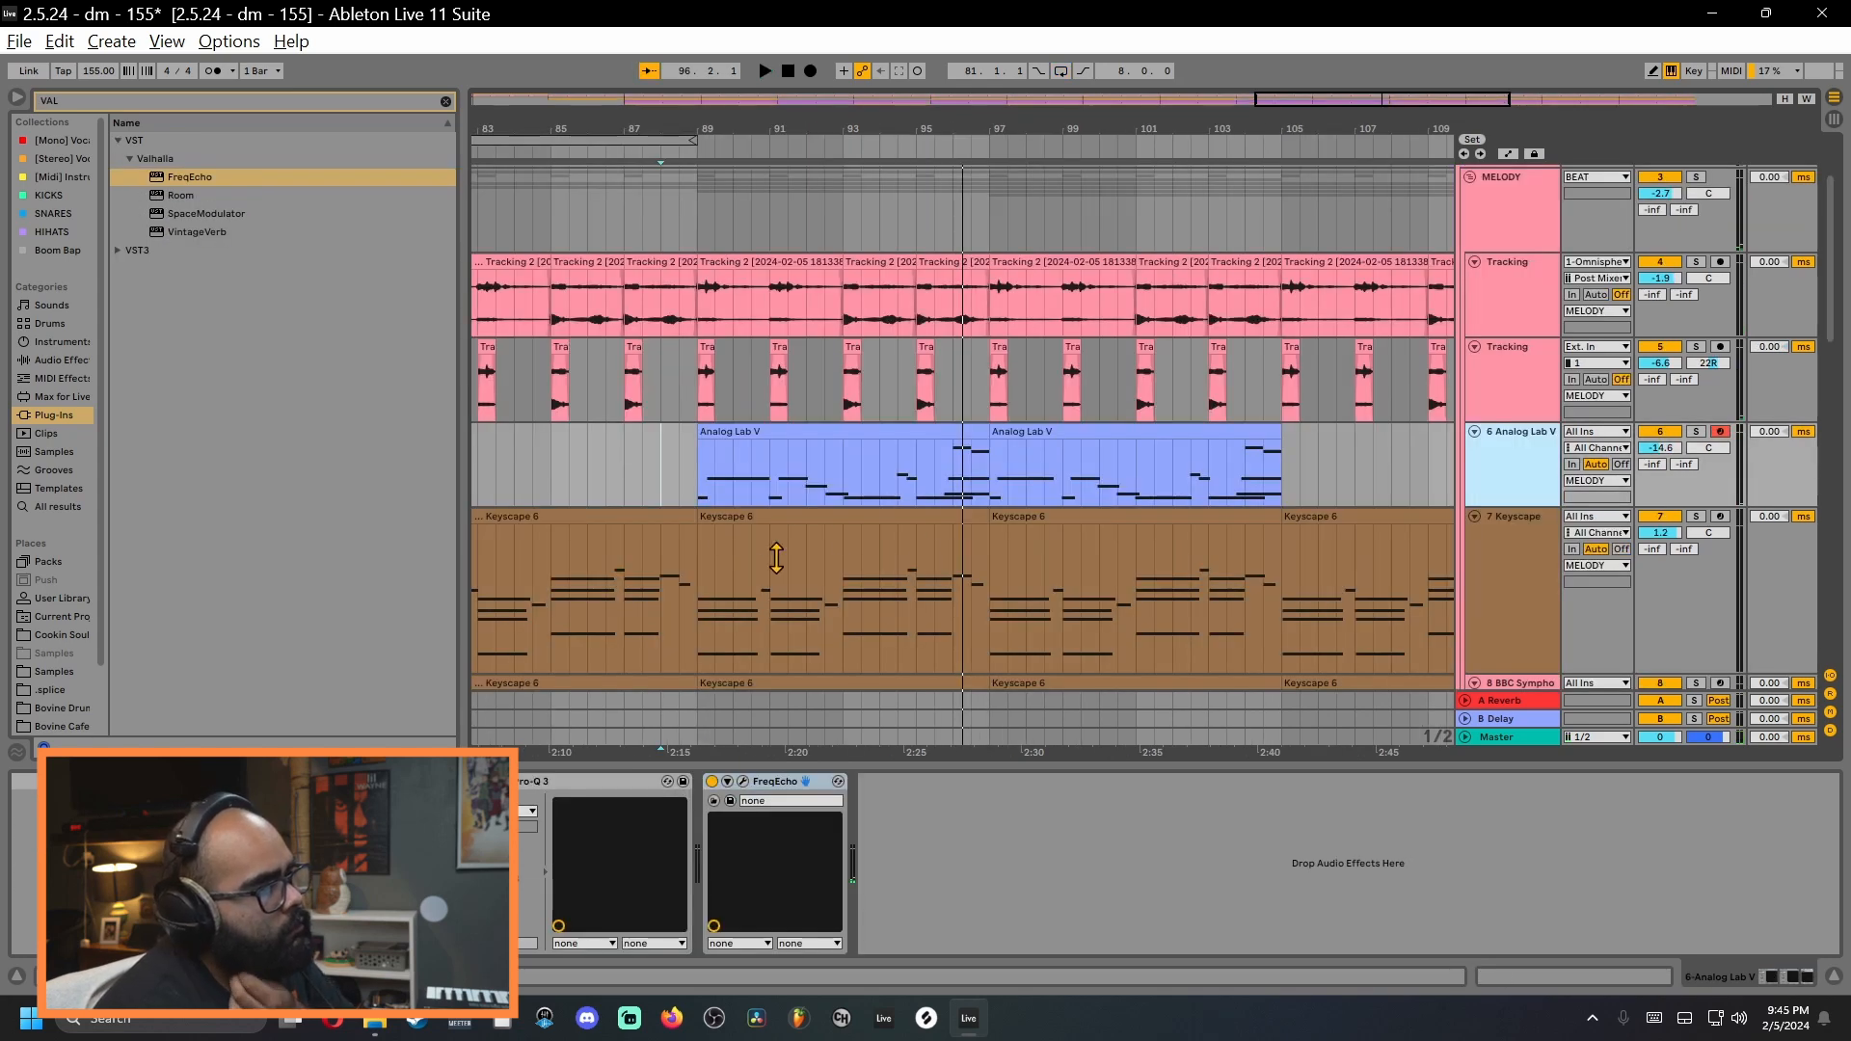
Step: Insert an audio track below Analog Lab V and record that track's post-mixer output onto it
{"action": "key", "text": "ctrl+t"}
{"action": "left_click", "coordinate": [641, 566]}
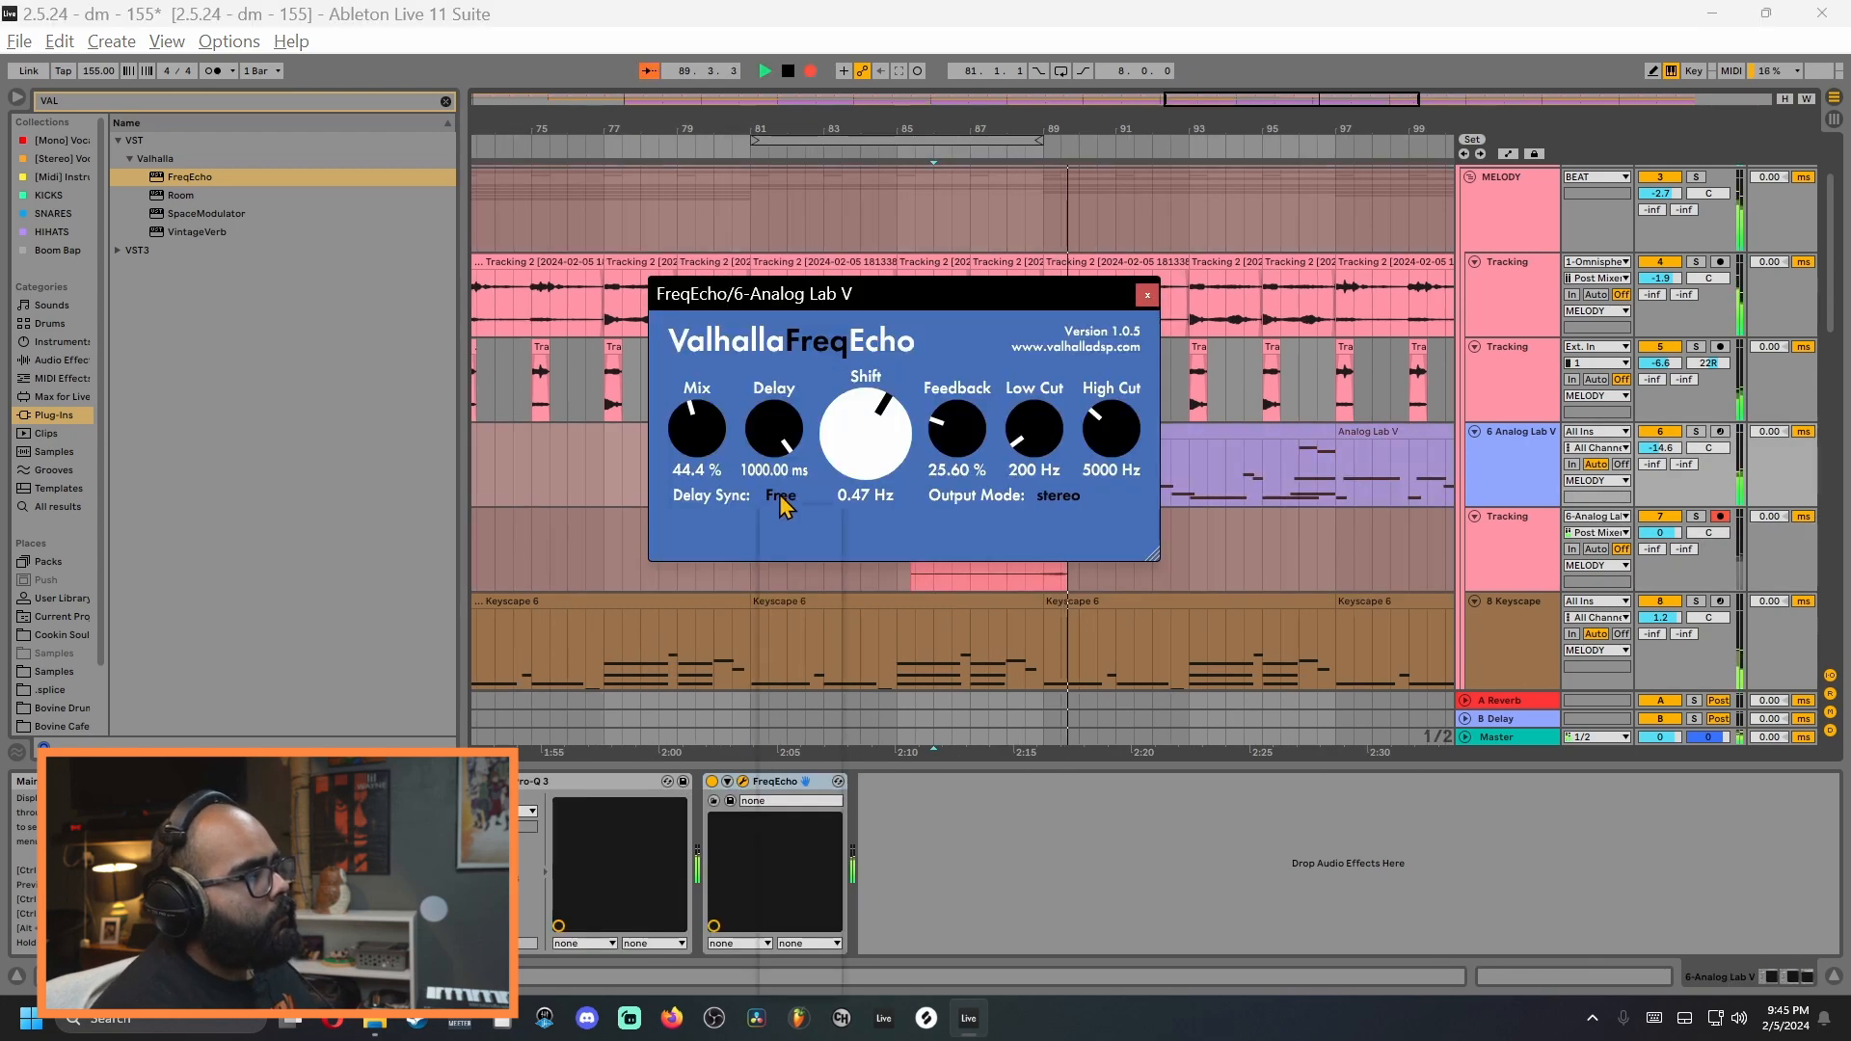
Step: While recording, switch FreqEcho's delay sync from free to 1/4, to 1/8 and back to 1/4
{"action": "left_click", "coordinate": [780, 496]}
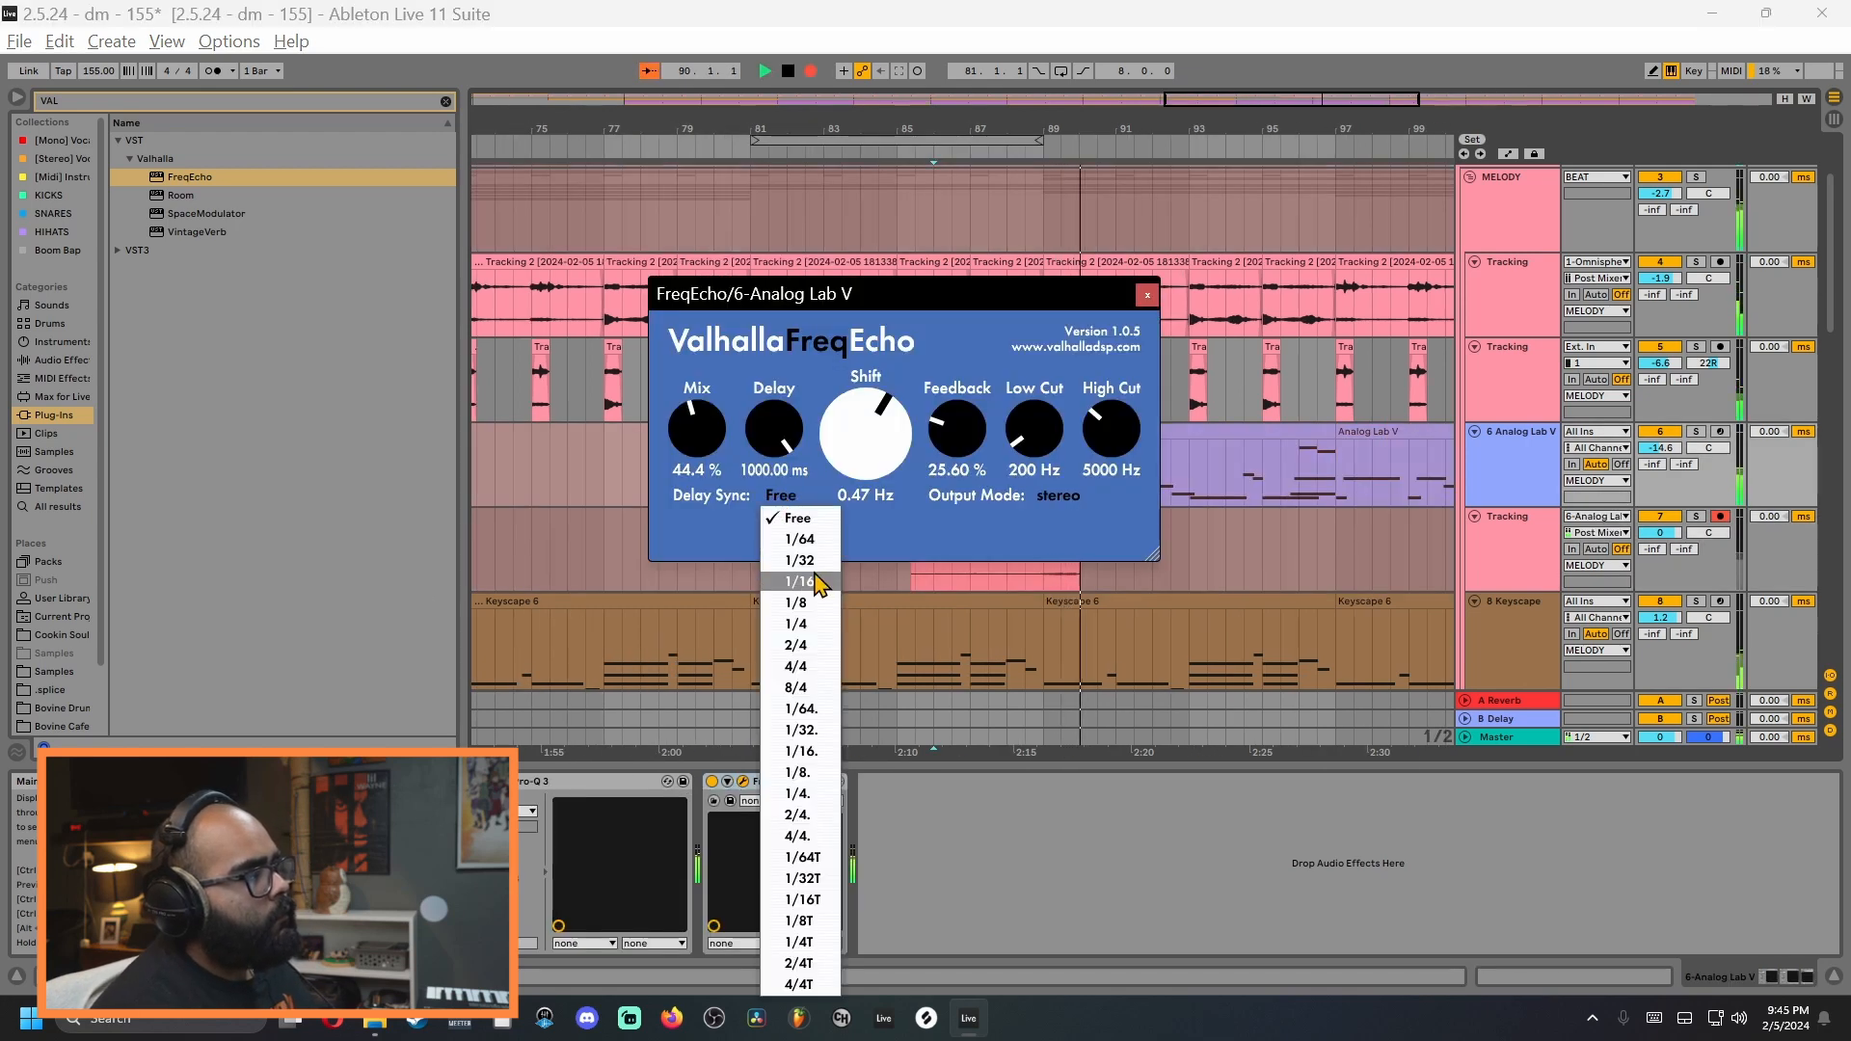
{"action": "left_click", "coordinate": [796, 623]}
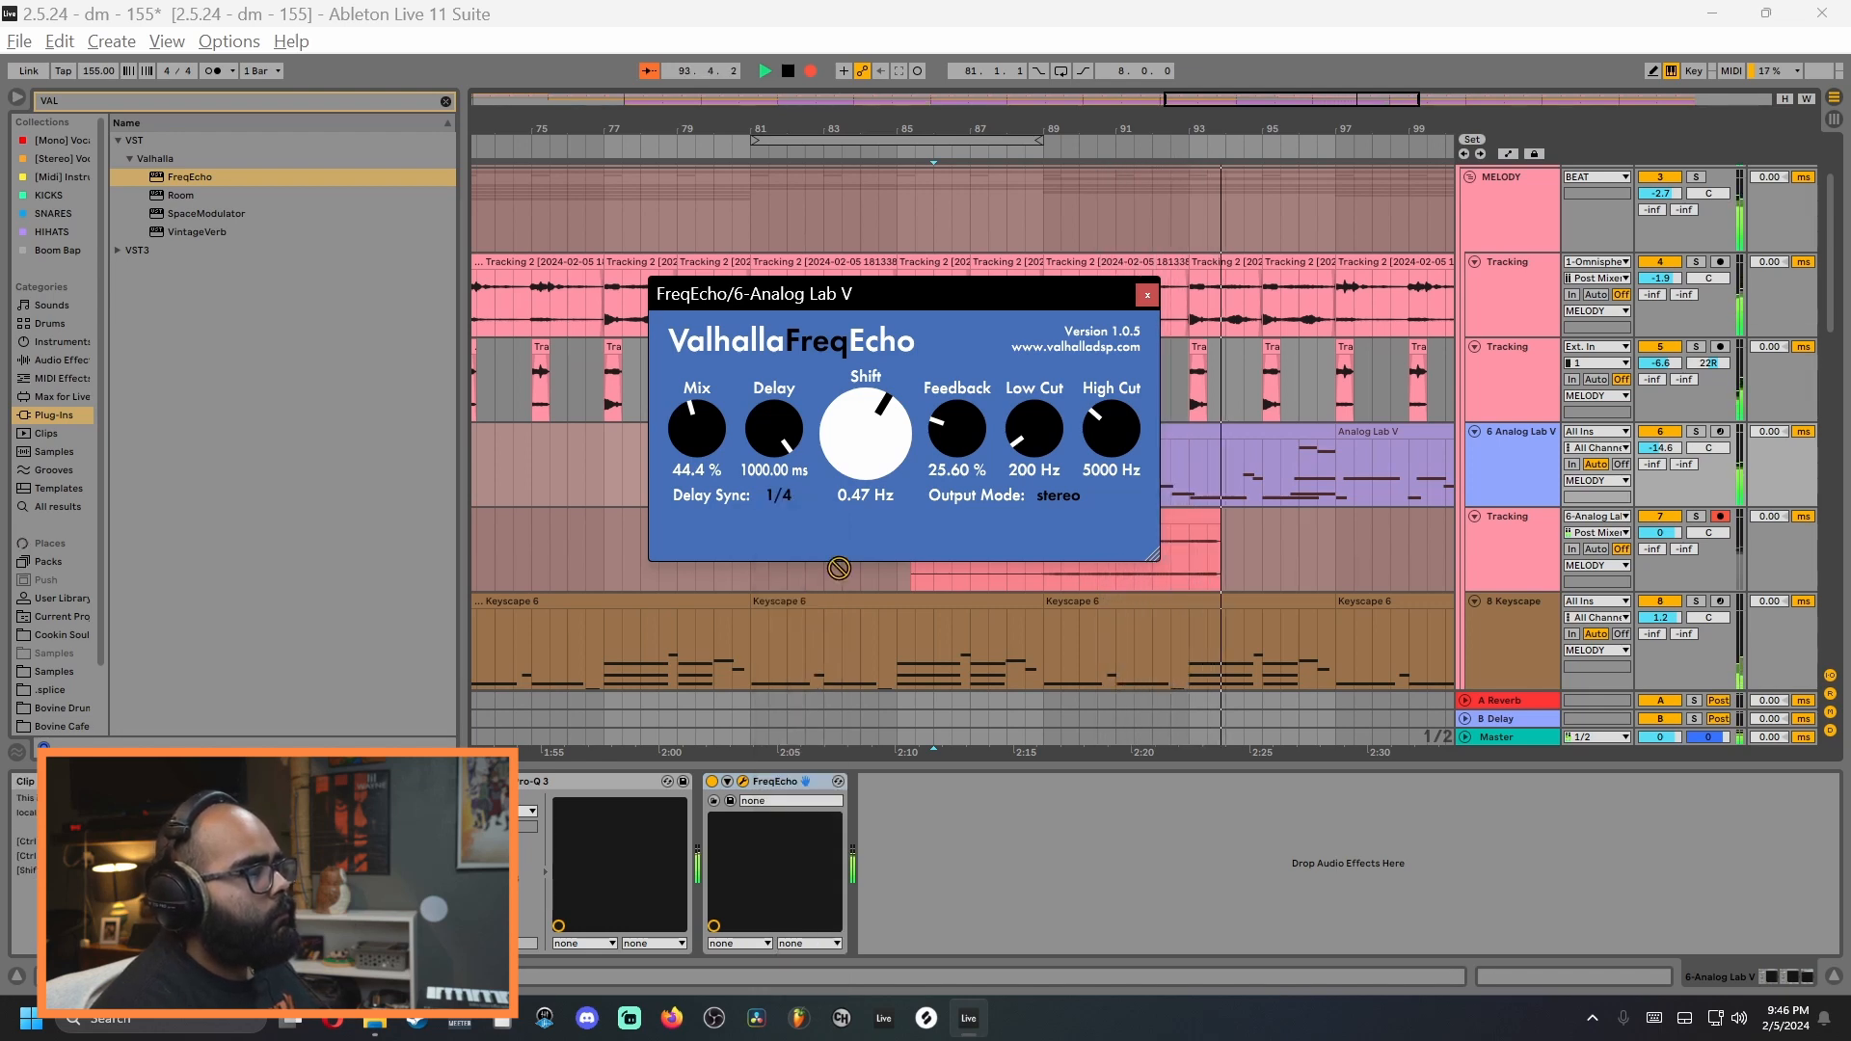
{"action": "left_click", "coordinate": [779, 496]}
{"action": "left_click", "coordinate": [796, 602]}
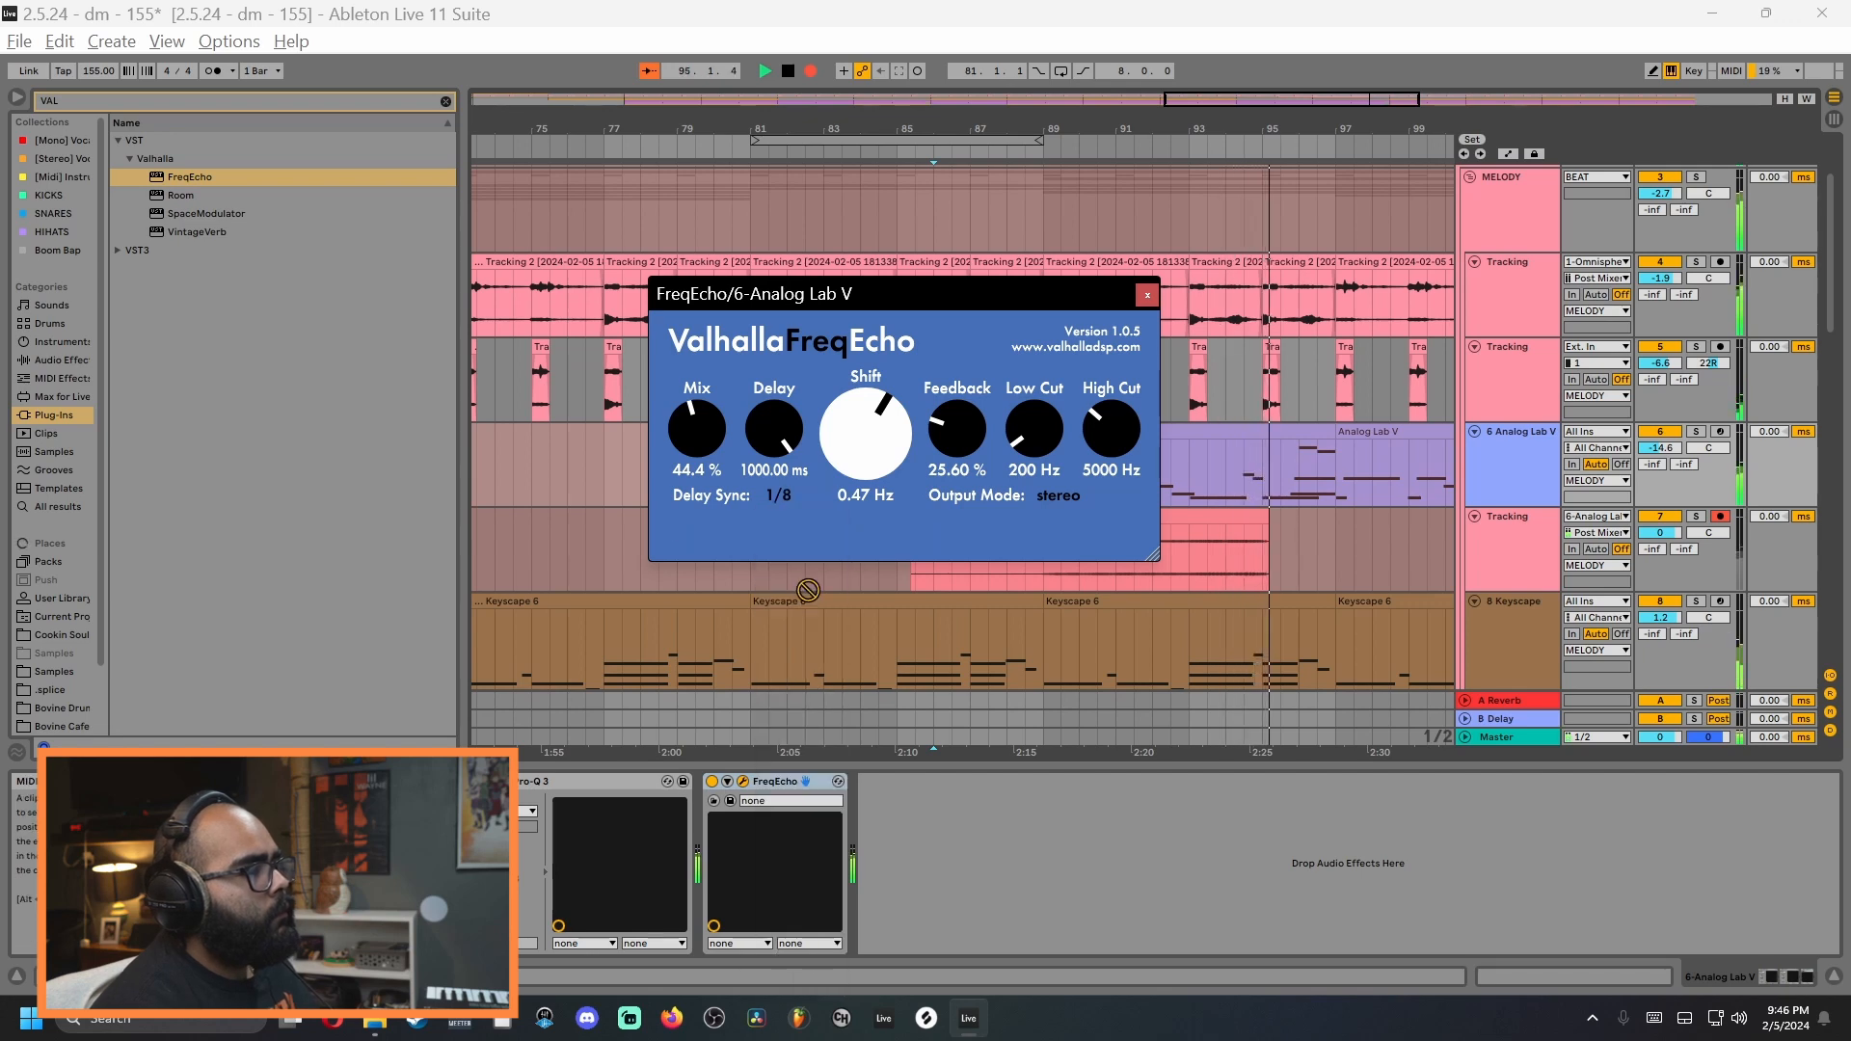
{"action": "left_click", "coordinate": [785, 499]}
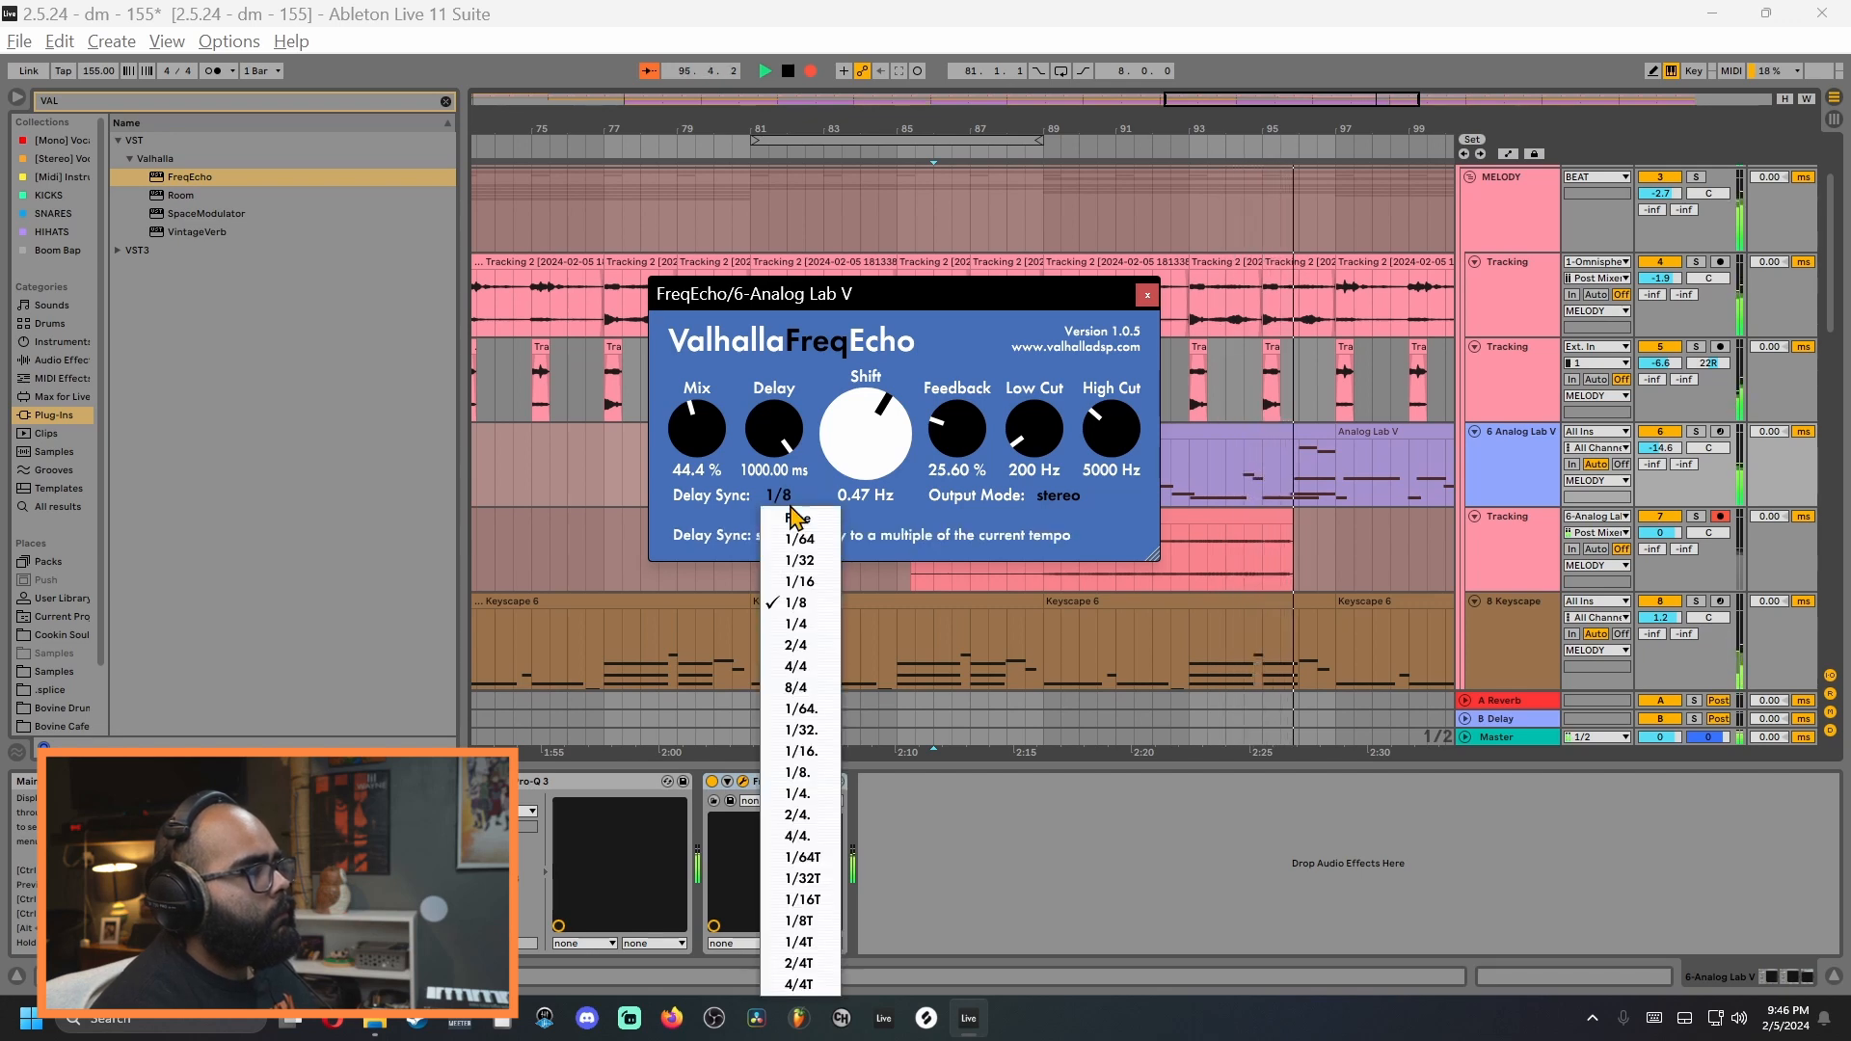
{"action": "left_click", "coordinate": [810, 627]}
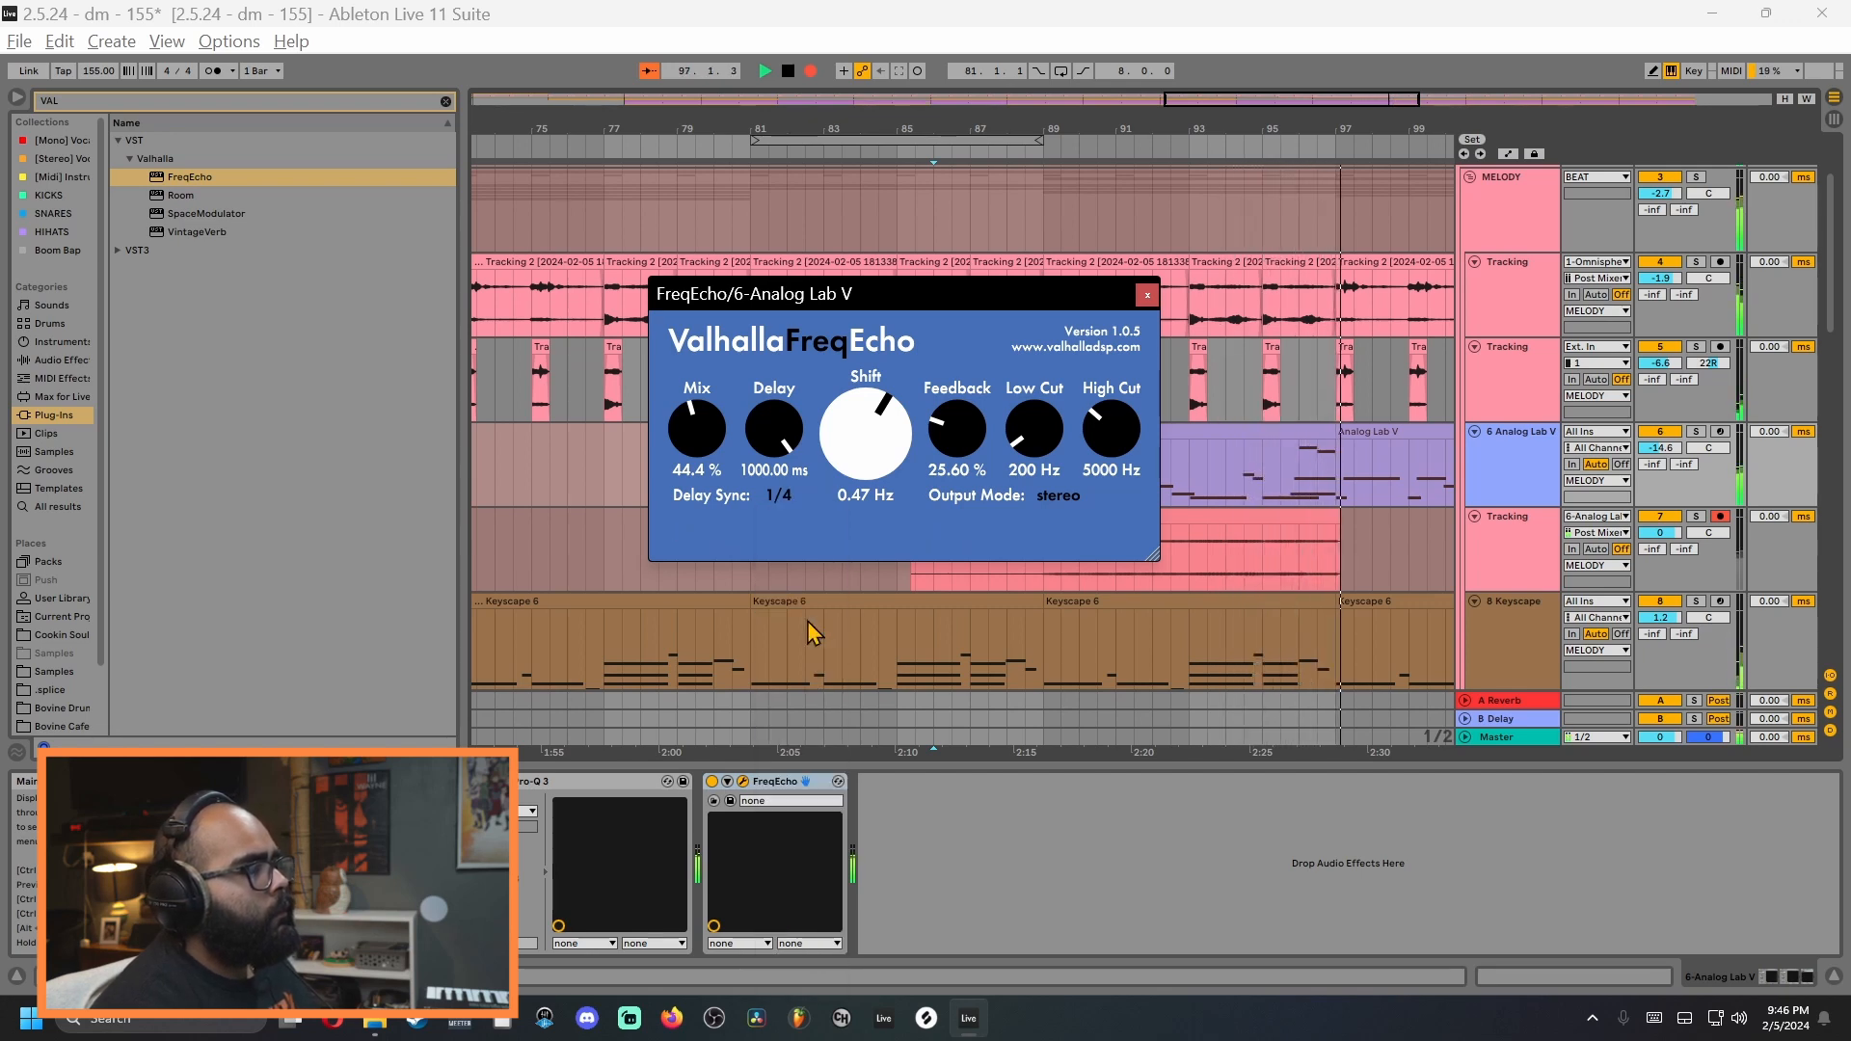
Step: Change FreqEcho's delay sync to dotted 1/8 while recording continues
{"action": "left_click", "coordinate": [786, 501]}
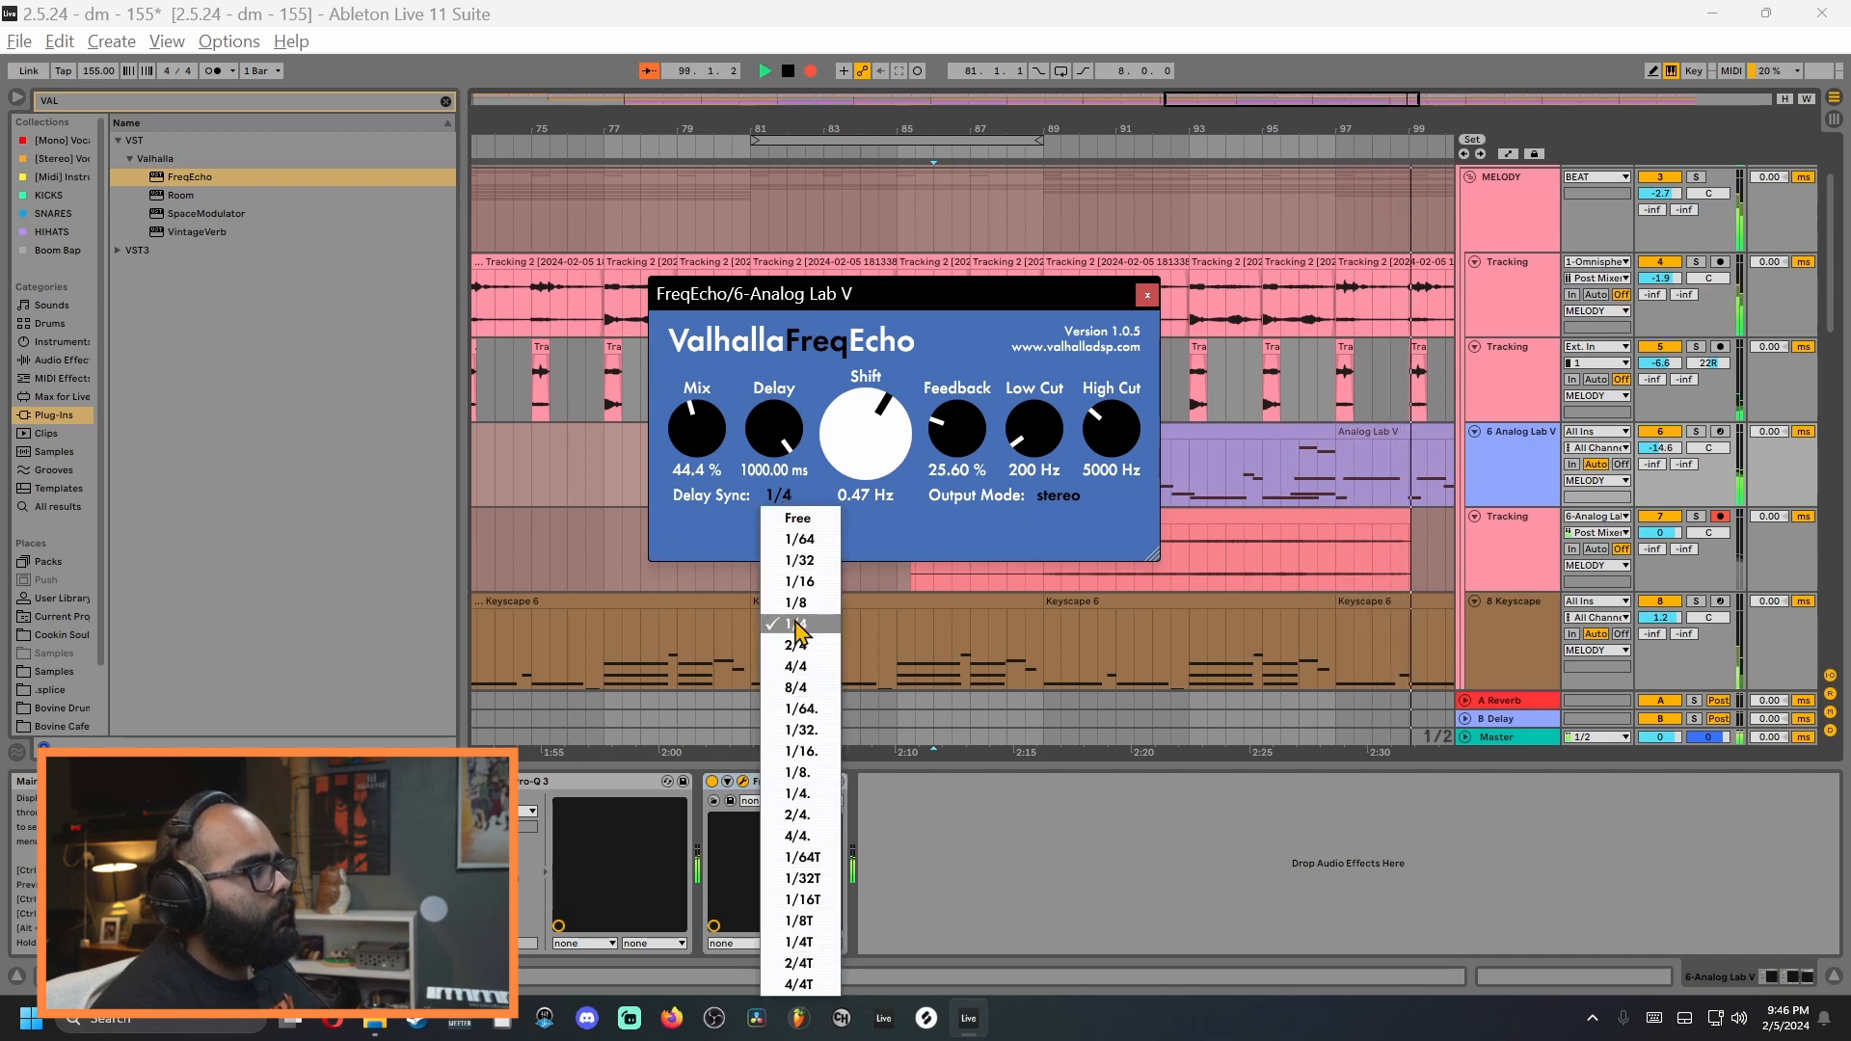
{"action": "left_click", "coordinate": [788, 508]}
{"action": "left_click", "coordinate": [786, 503]}
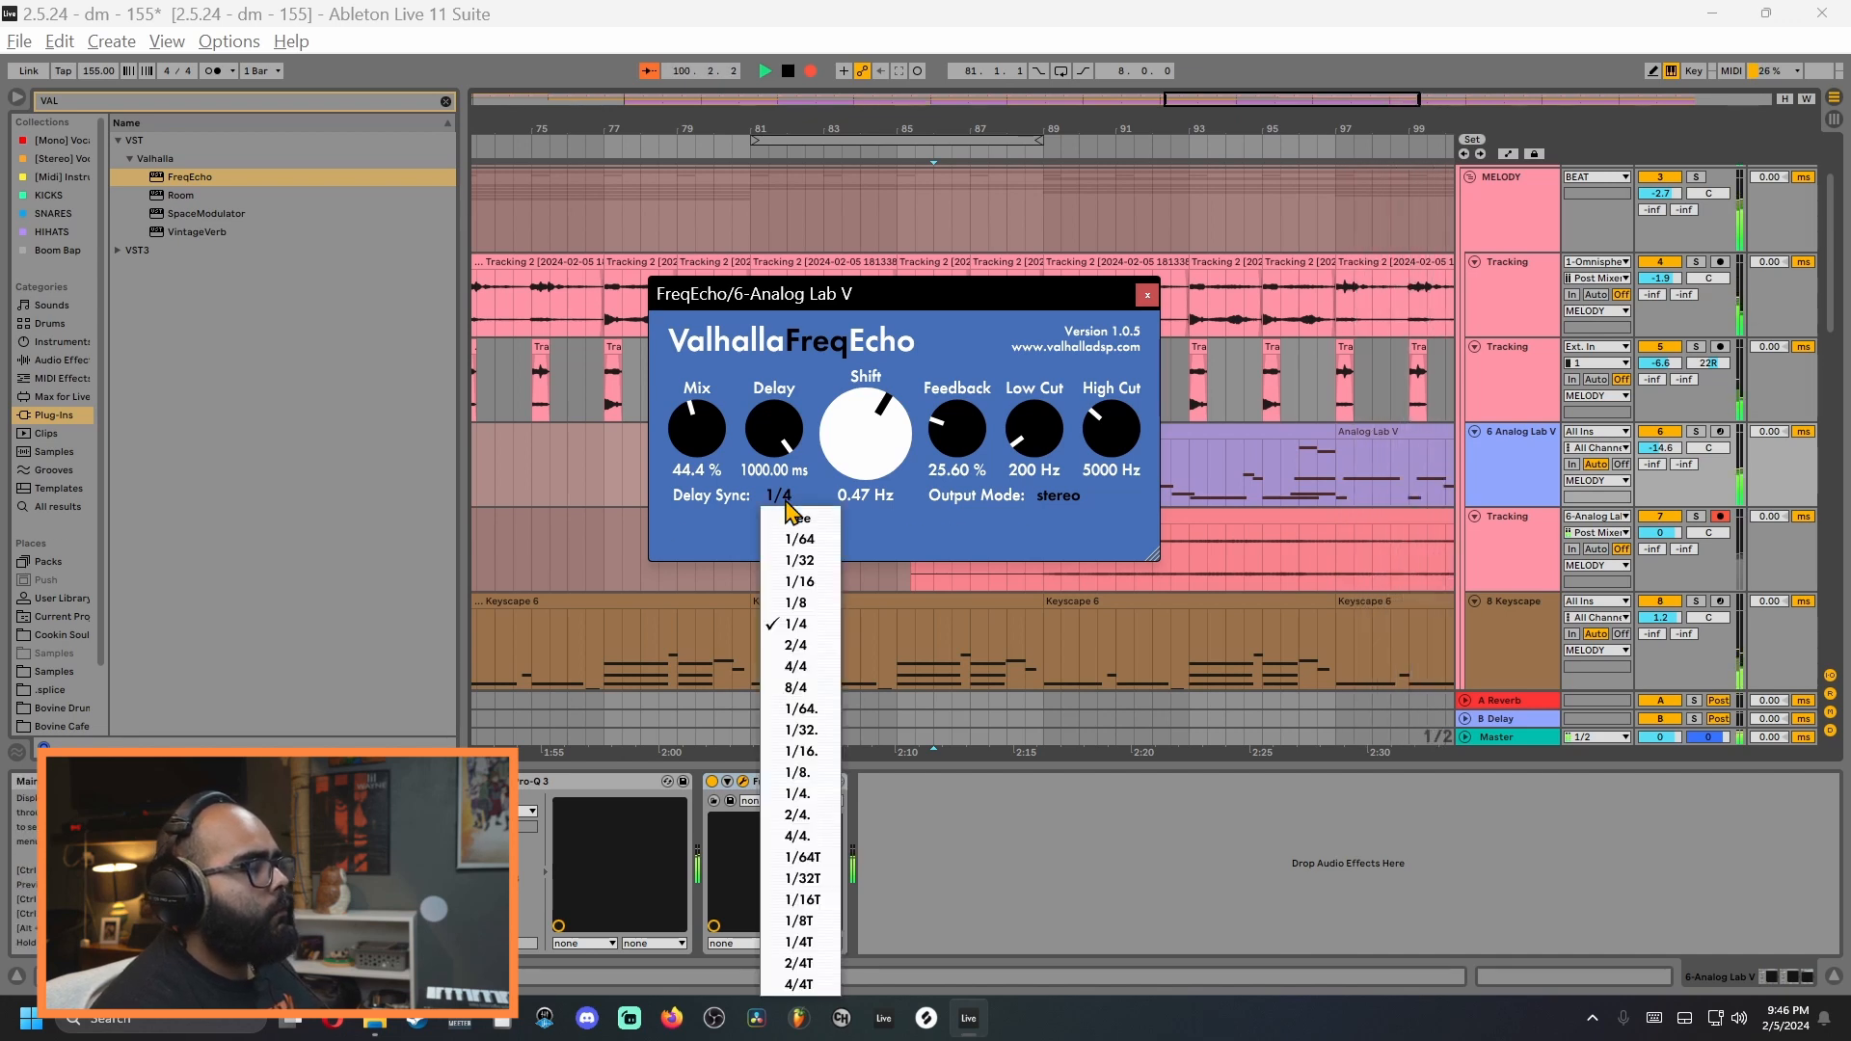
{"action": "left_click", "coordinate": [810, 772]}
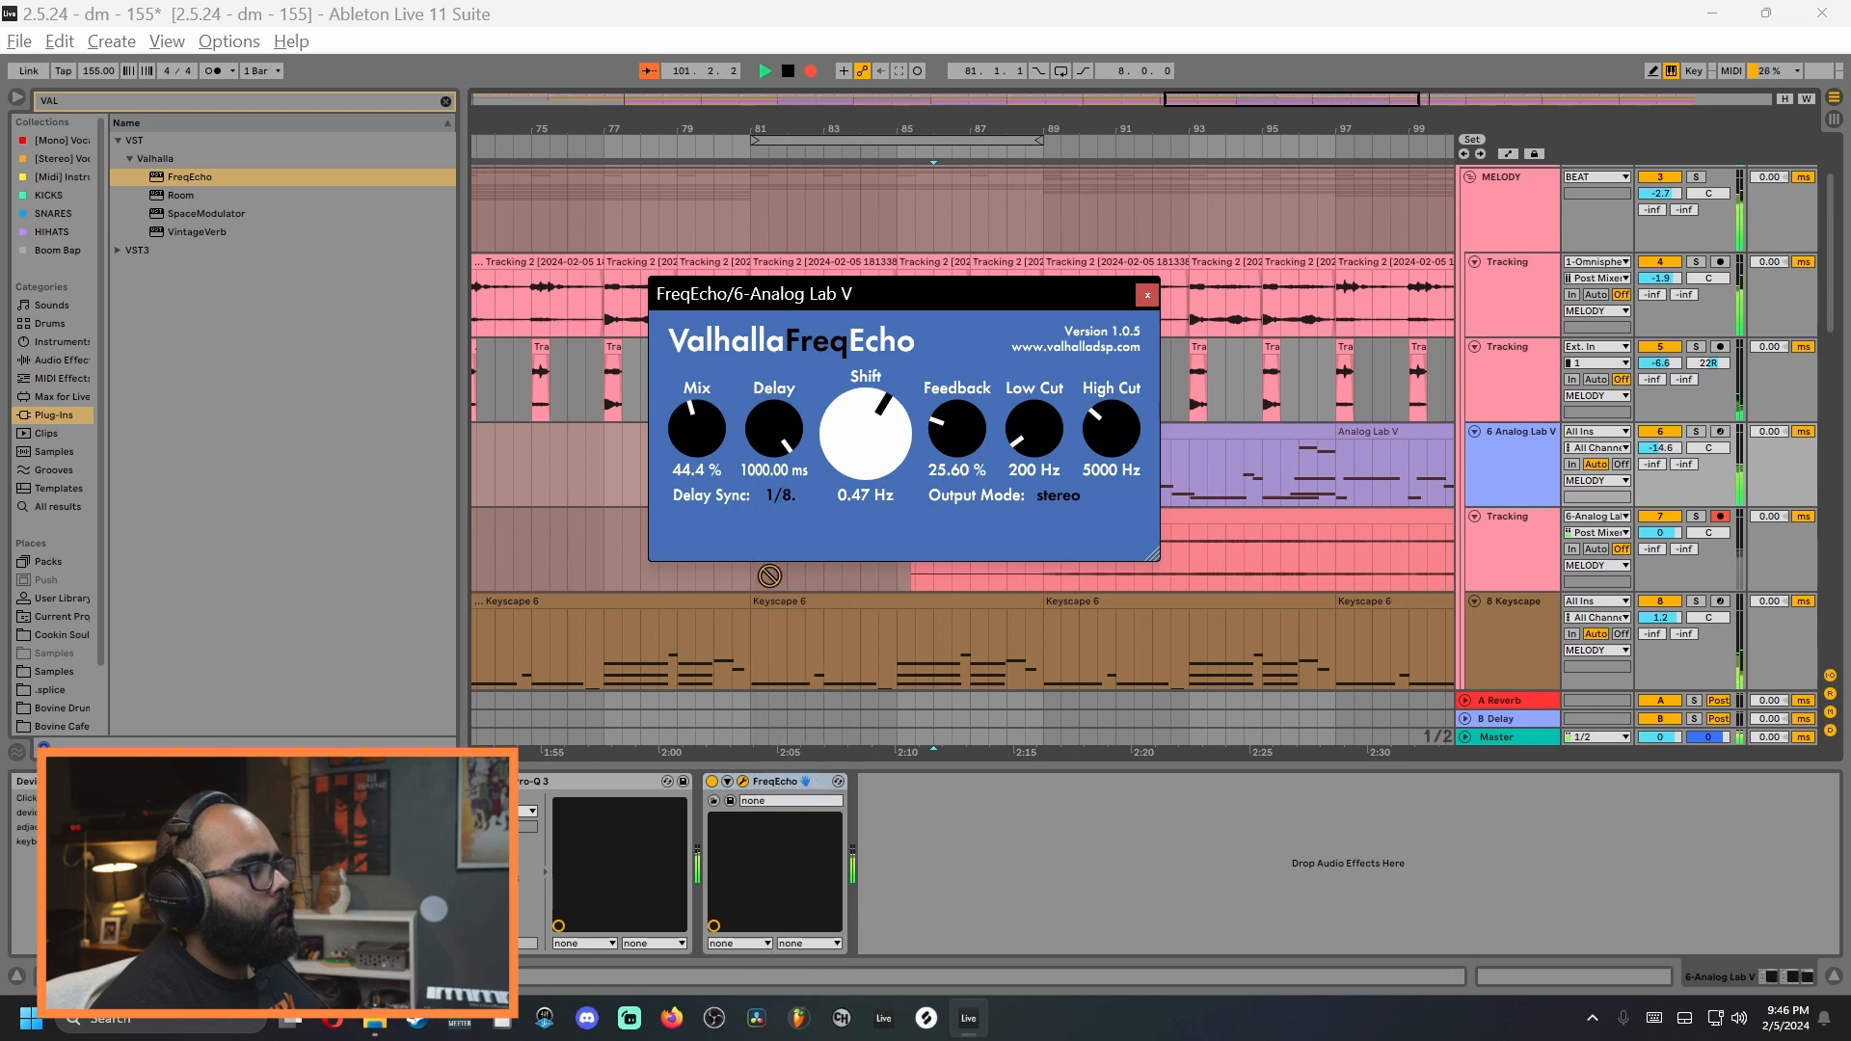
Step: Cycle FreqEcho's delay sync through 1/16, 1/32 and 4/4 during recording, and close the plug-in window
{"action": "left_click", "coordinate": [796, 499]}
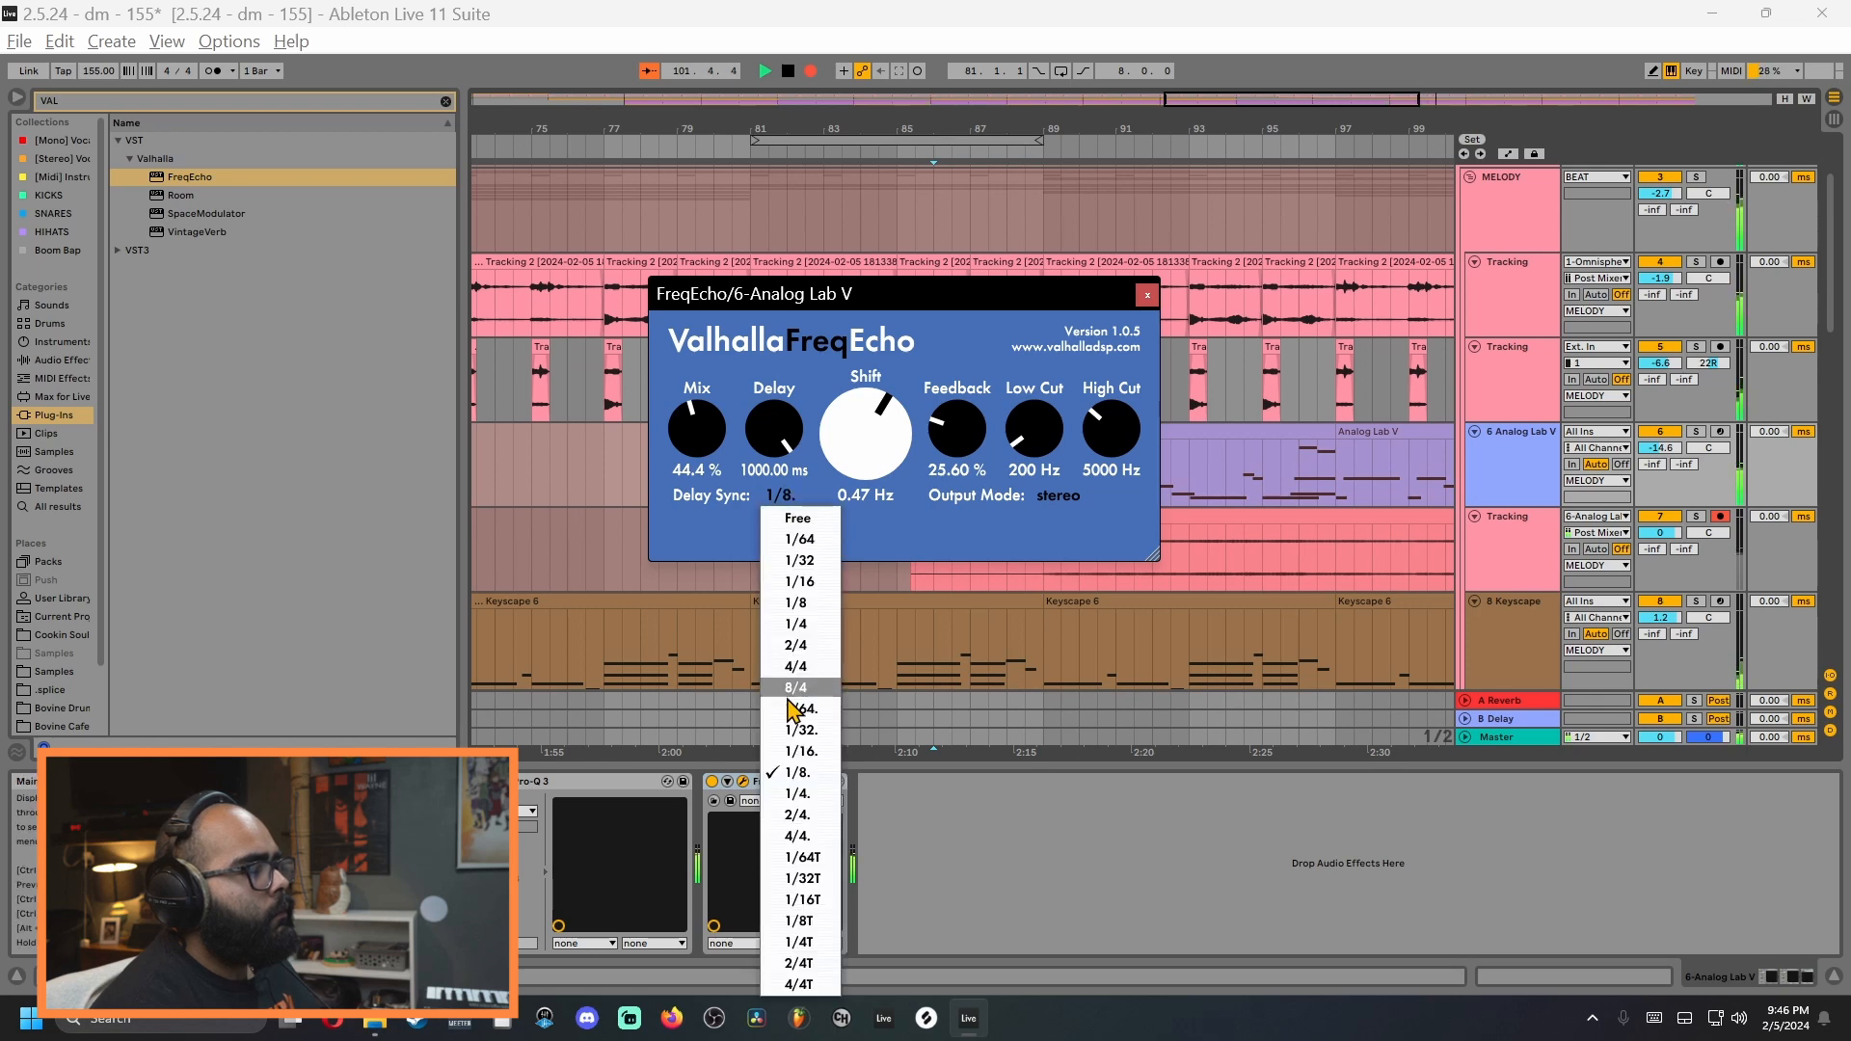
{"action": "left_click", "coordinate": [810, 582]}
{"action": "left_click", "coordinate": [796, 499]}
{"action": "left_click", "coordinate": [810, 560]}
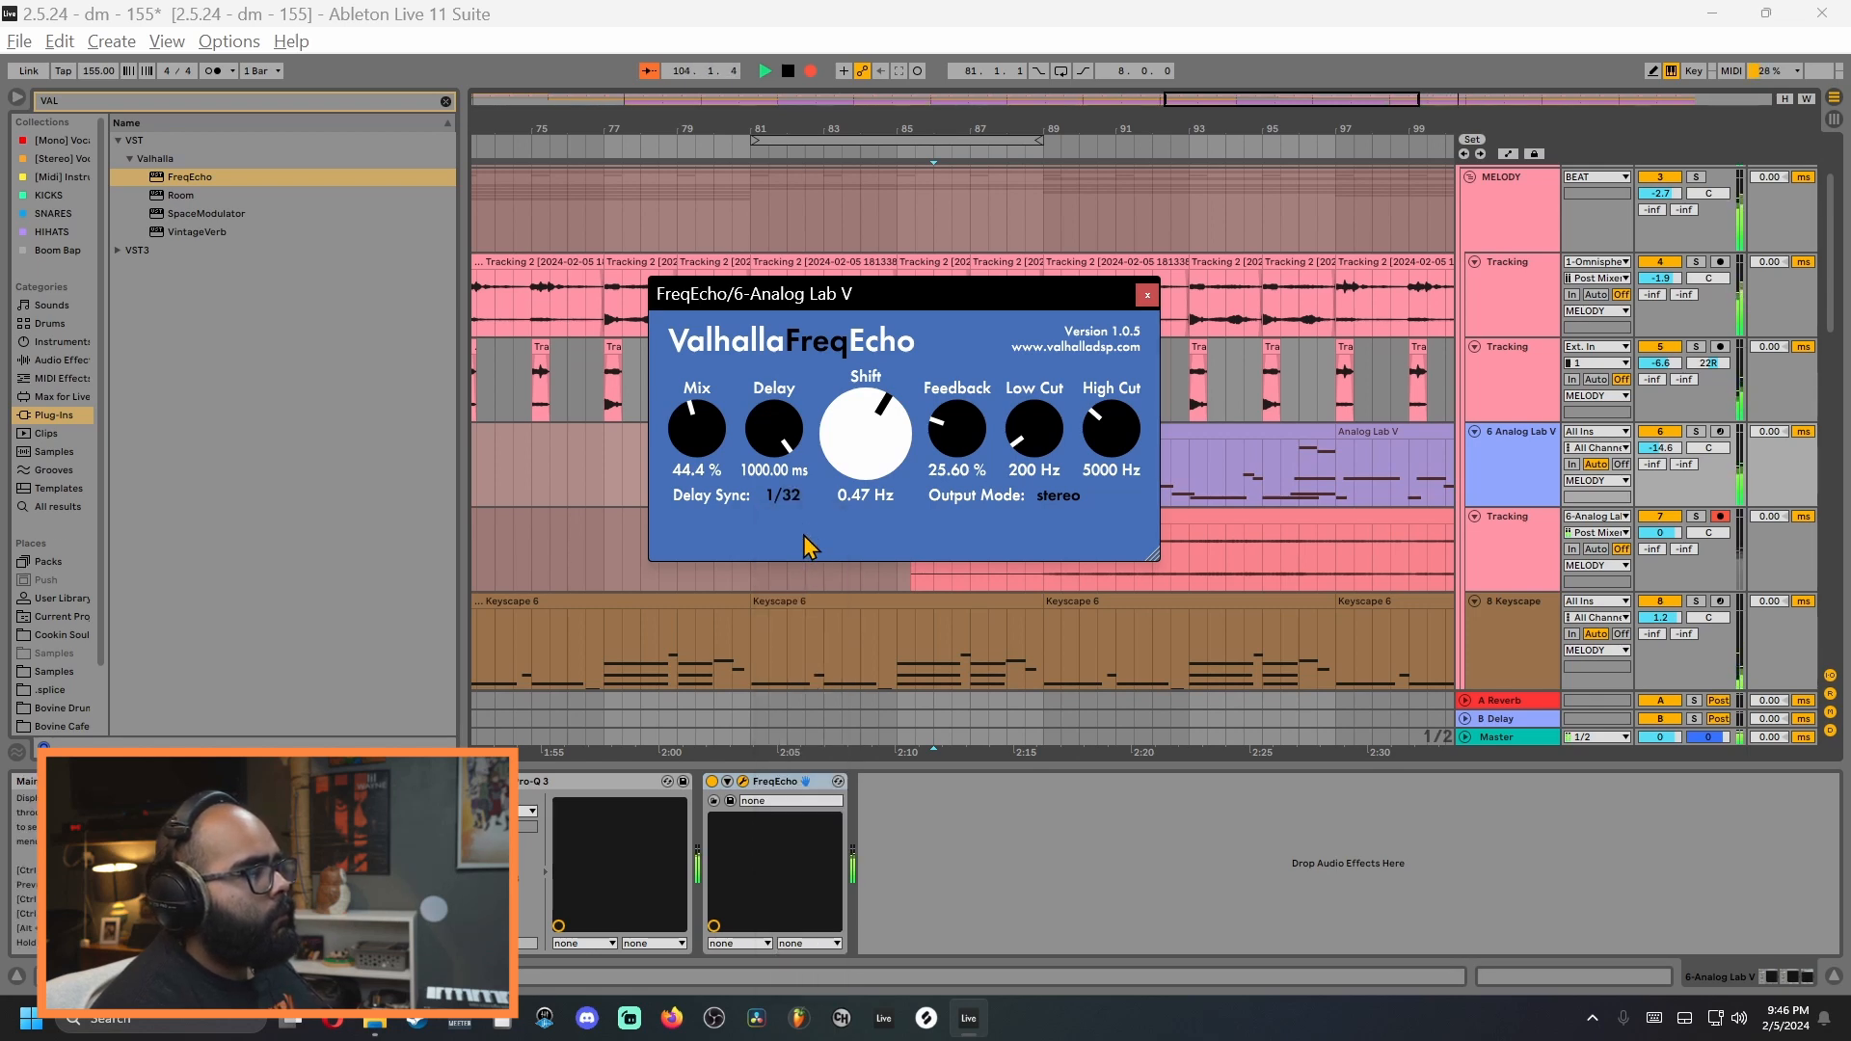
{"action": "left_click", "coordinate": [788, 497]}
{"action": "left_click", "coordinate": [809, 667]}
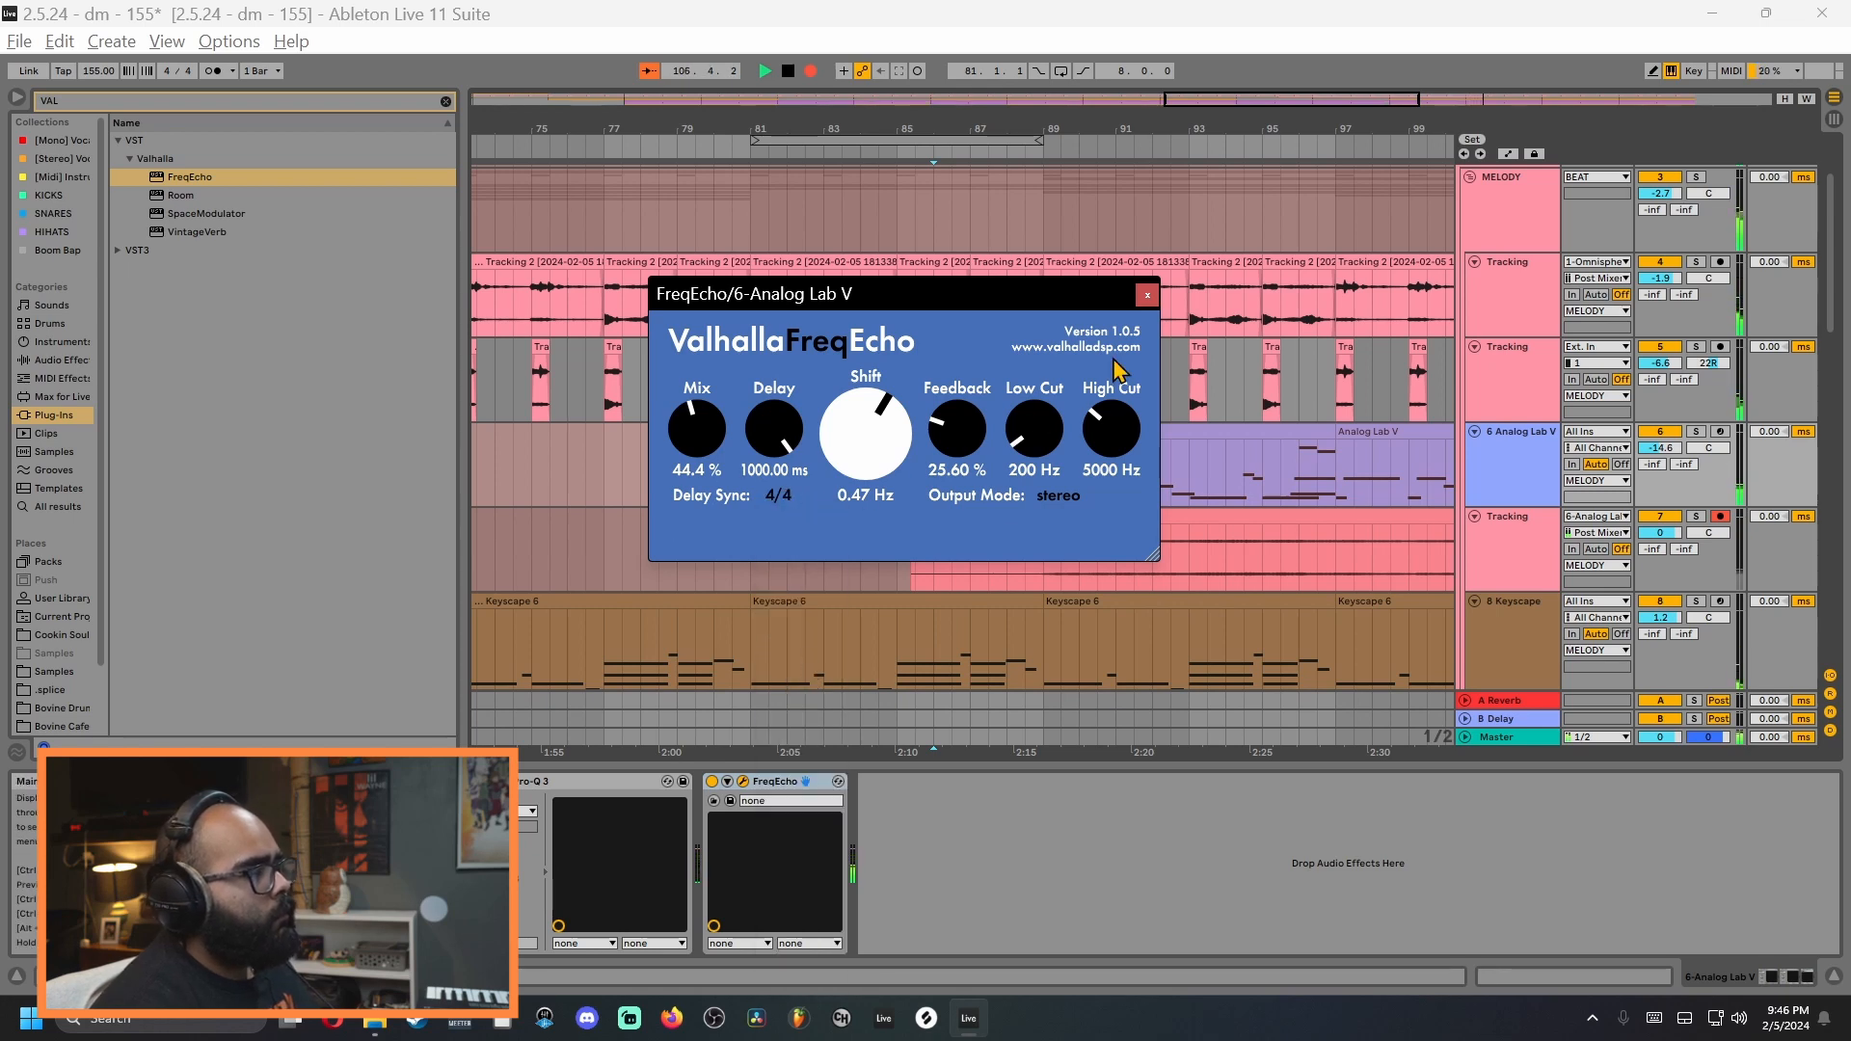
{"action": "left_click", "coordinate": [1147, 295]}
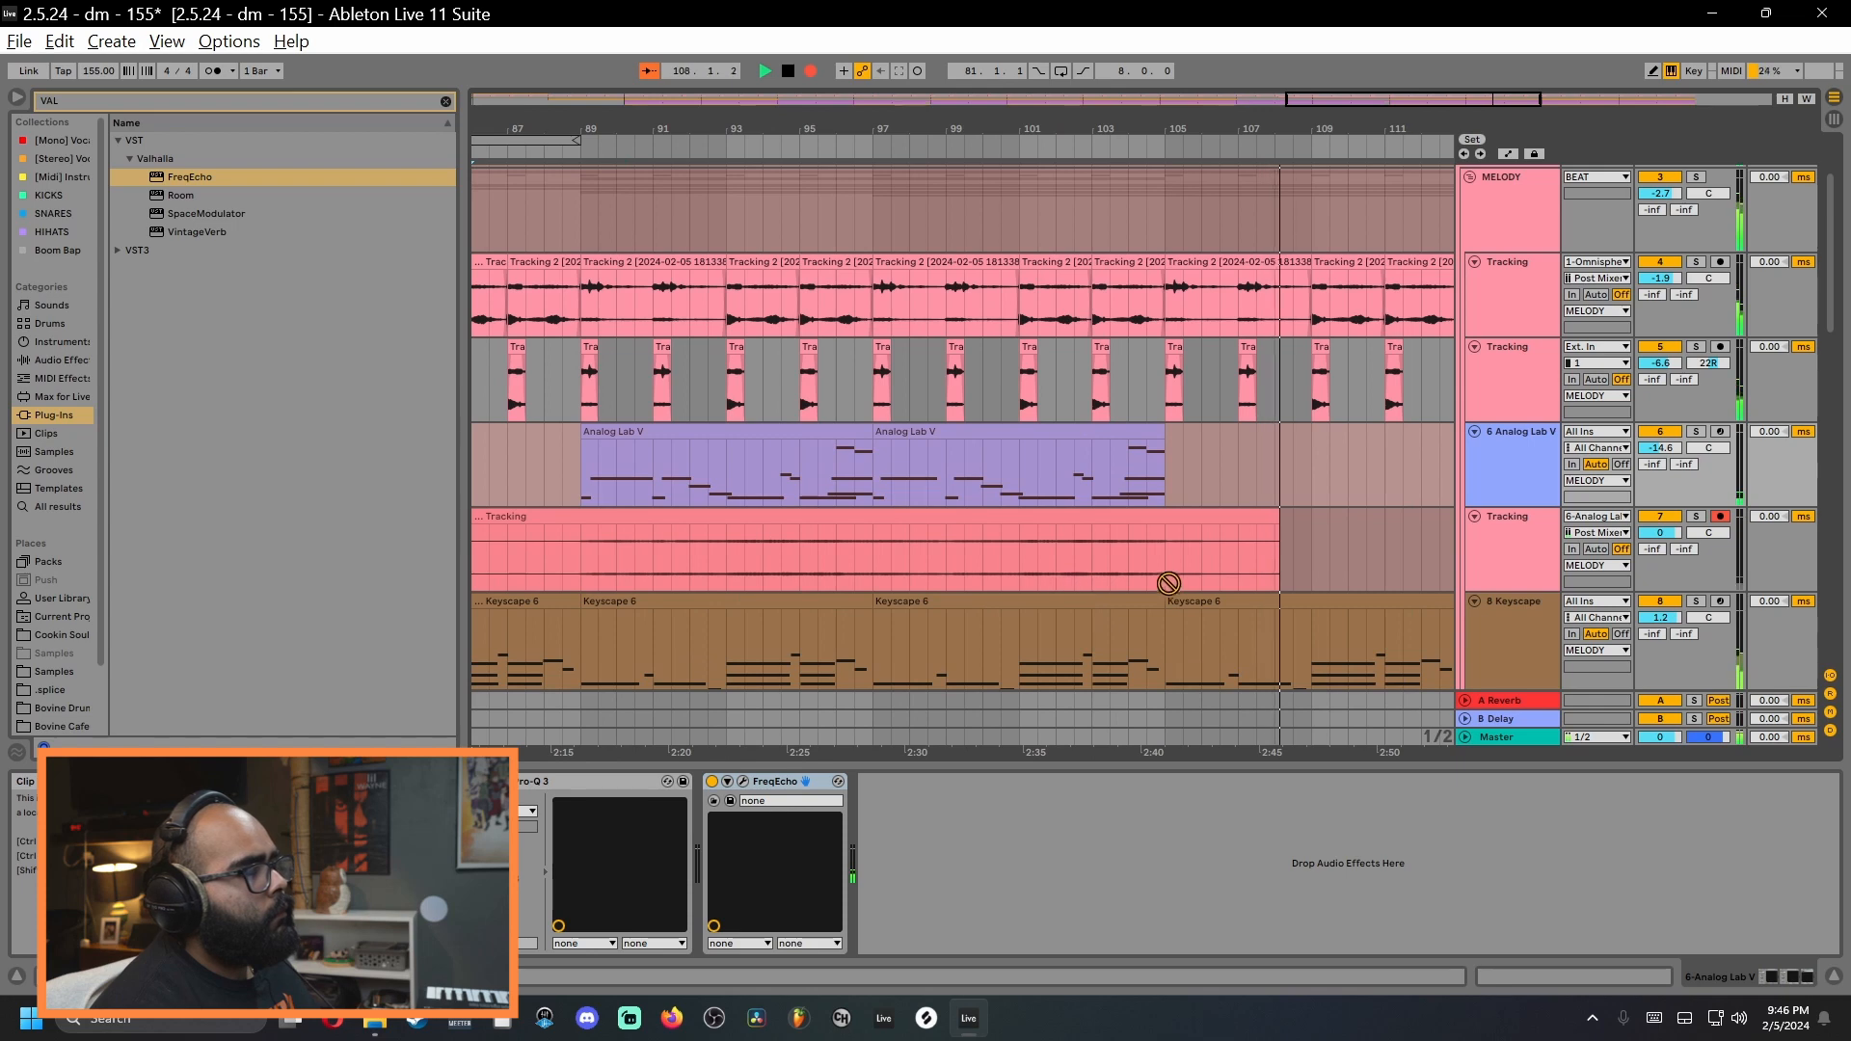
Step: Stop recording, solo the newly recorded Tracking track and play it from bar 89
{"action": "key", "text": "space"}
{"action": "left_click", "coordinate": [1699, 518]}
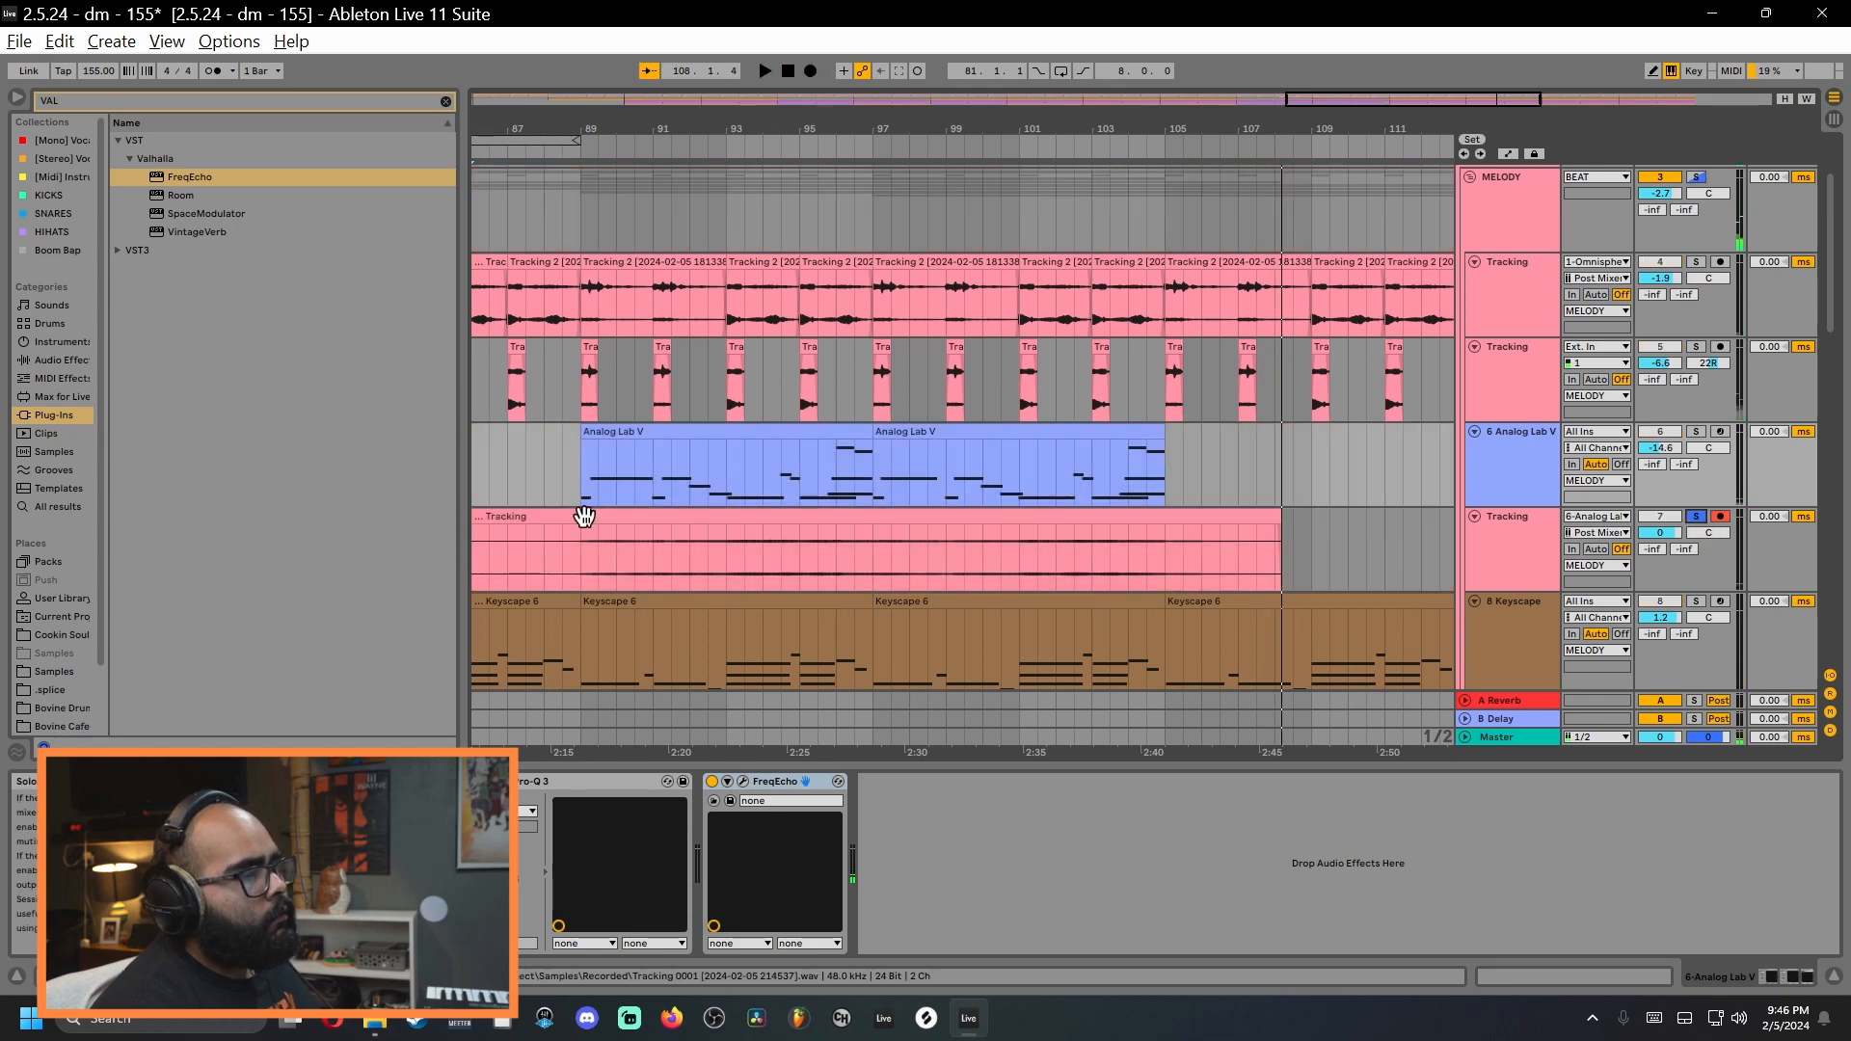
{"action": "left_click", "coordinate": [591, 567]}
{"action": "key", "text": "space"}
{"action": "scroll", "coordinate": [1018, 548], "scroll_direction": "up", "scroll_amount": 3}
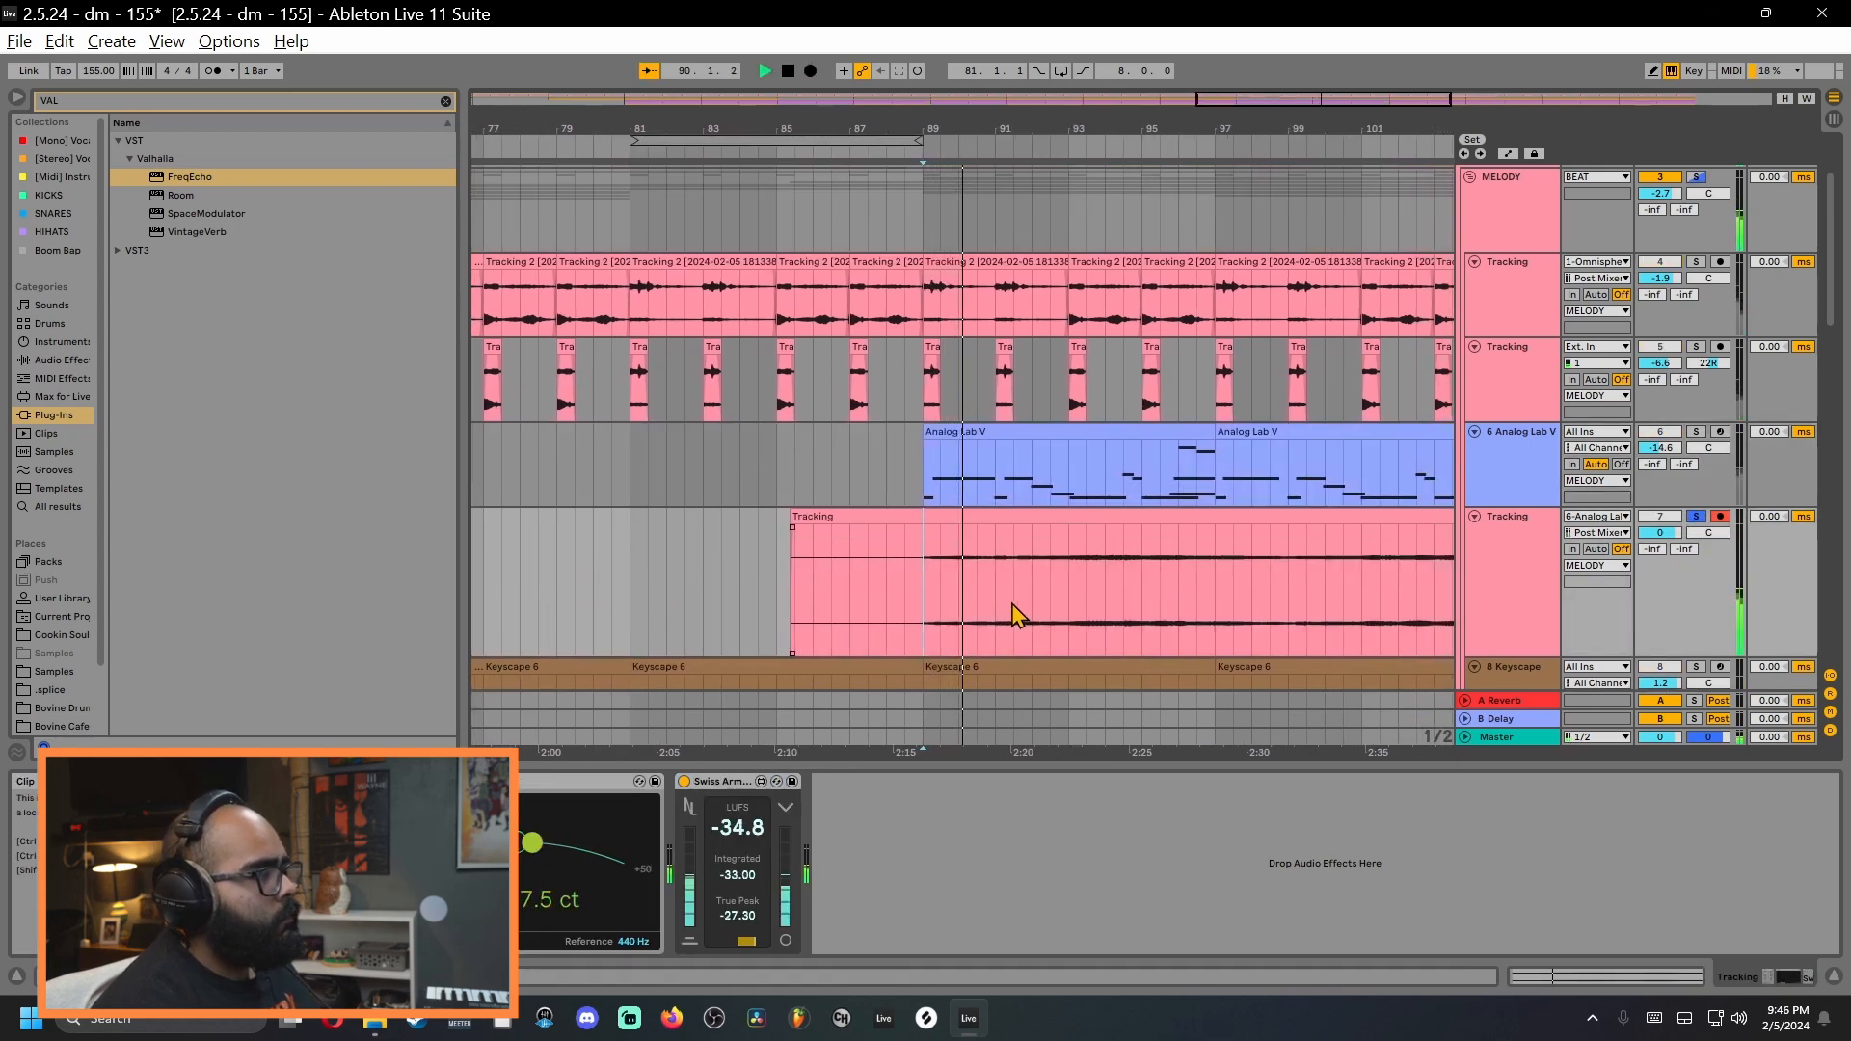
Step: Delete the start of the recorded Tracking clip up to bar 93
{"action": "left_click_drag", "start_coordinate": [754, 595], "coordinate": [908, 613]}
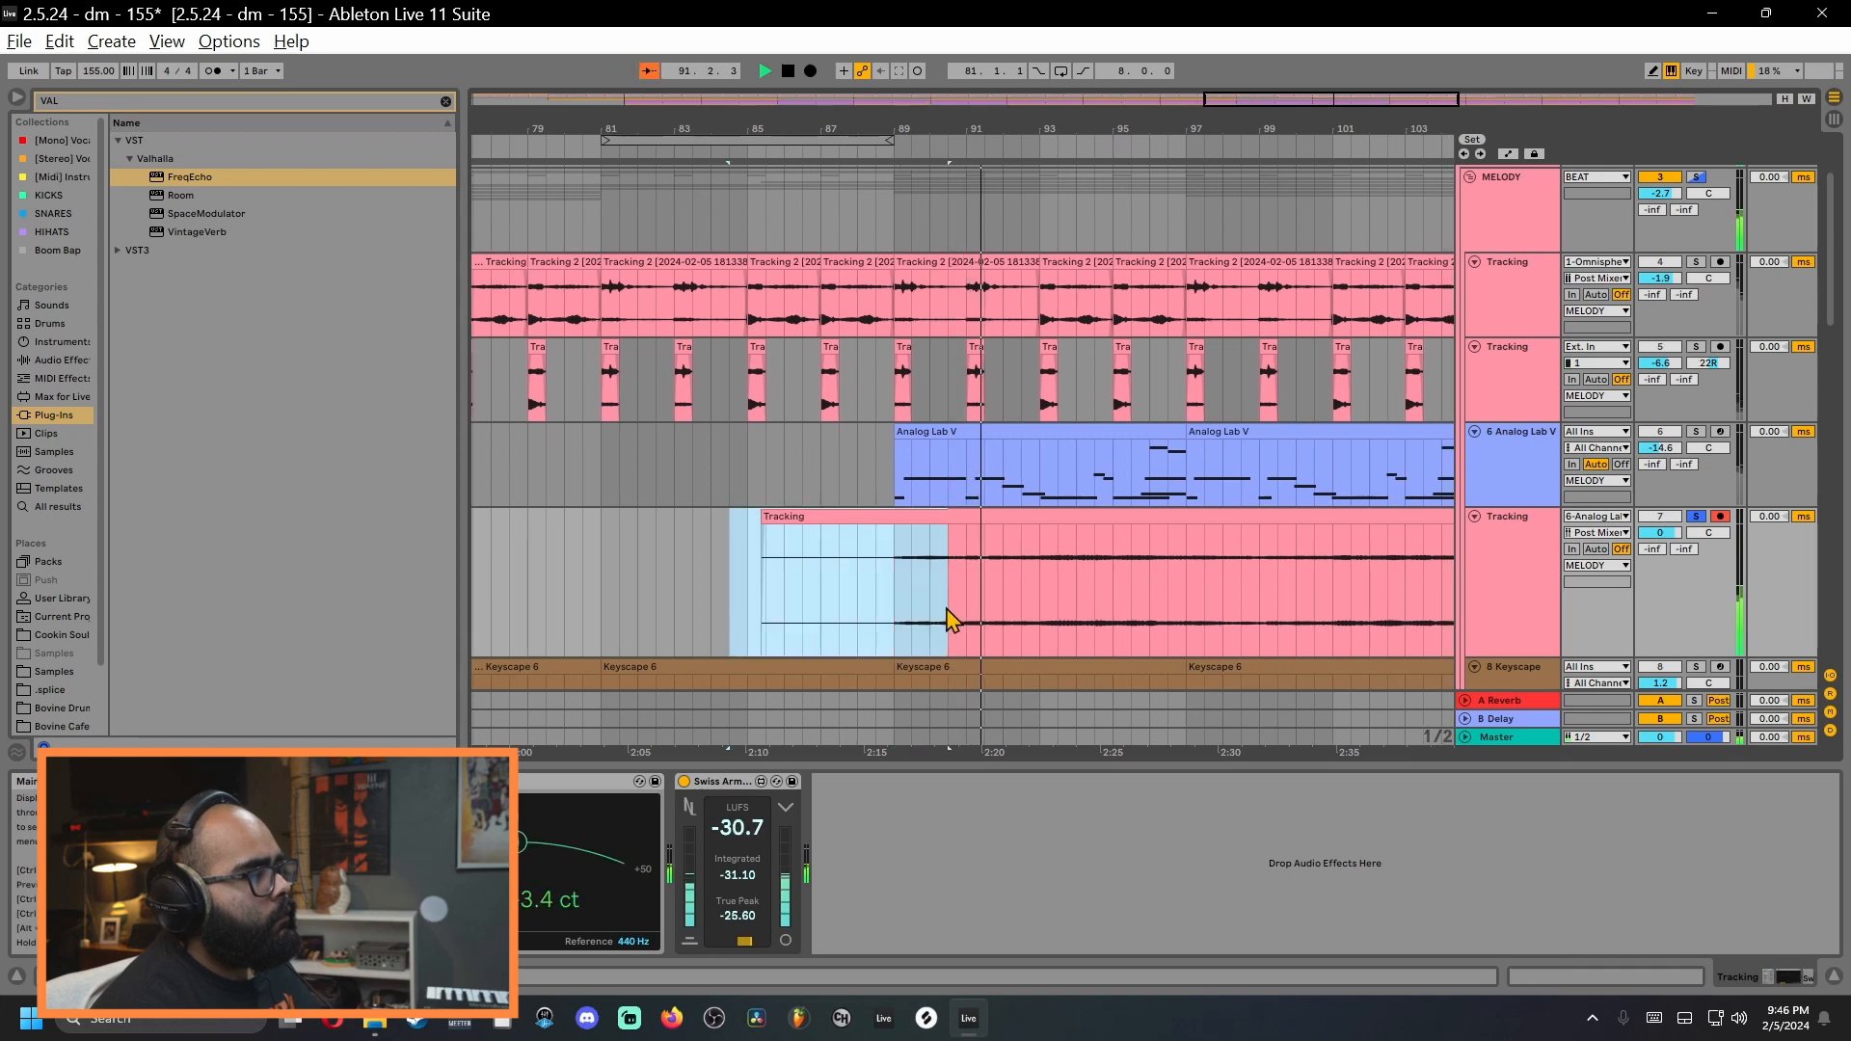
{"action": "left_click_drag", "start_coordinate": [1030, 621], "coordinate": [1048, 622]}
{"action": "key", "text": "Delete"}
{"action": "left_click", "coordinate": [1046, 622]}
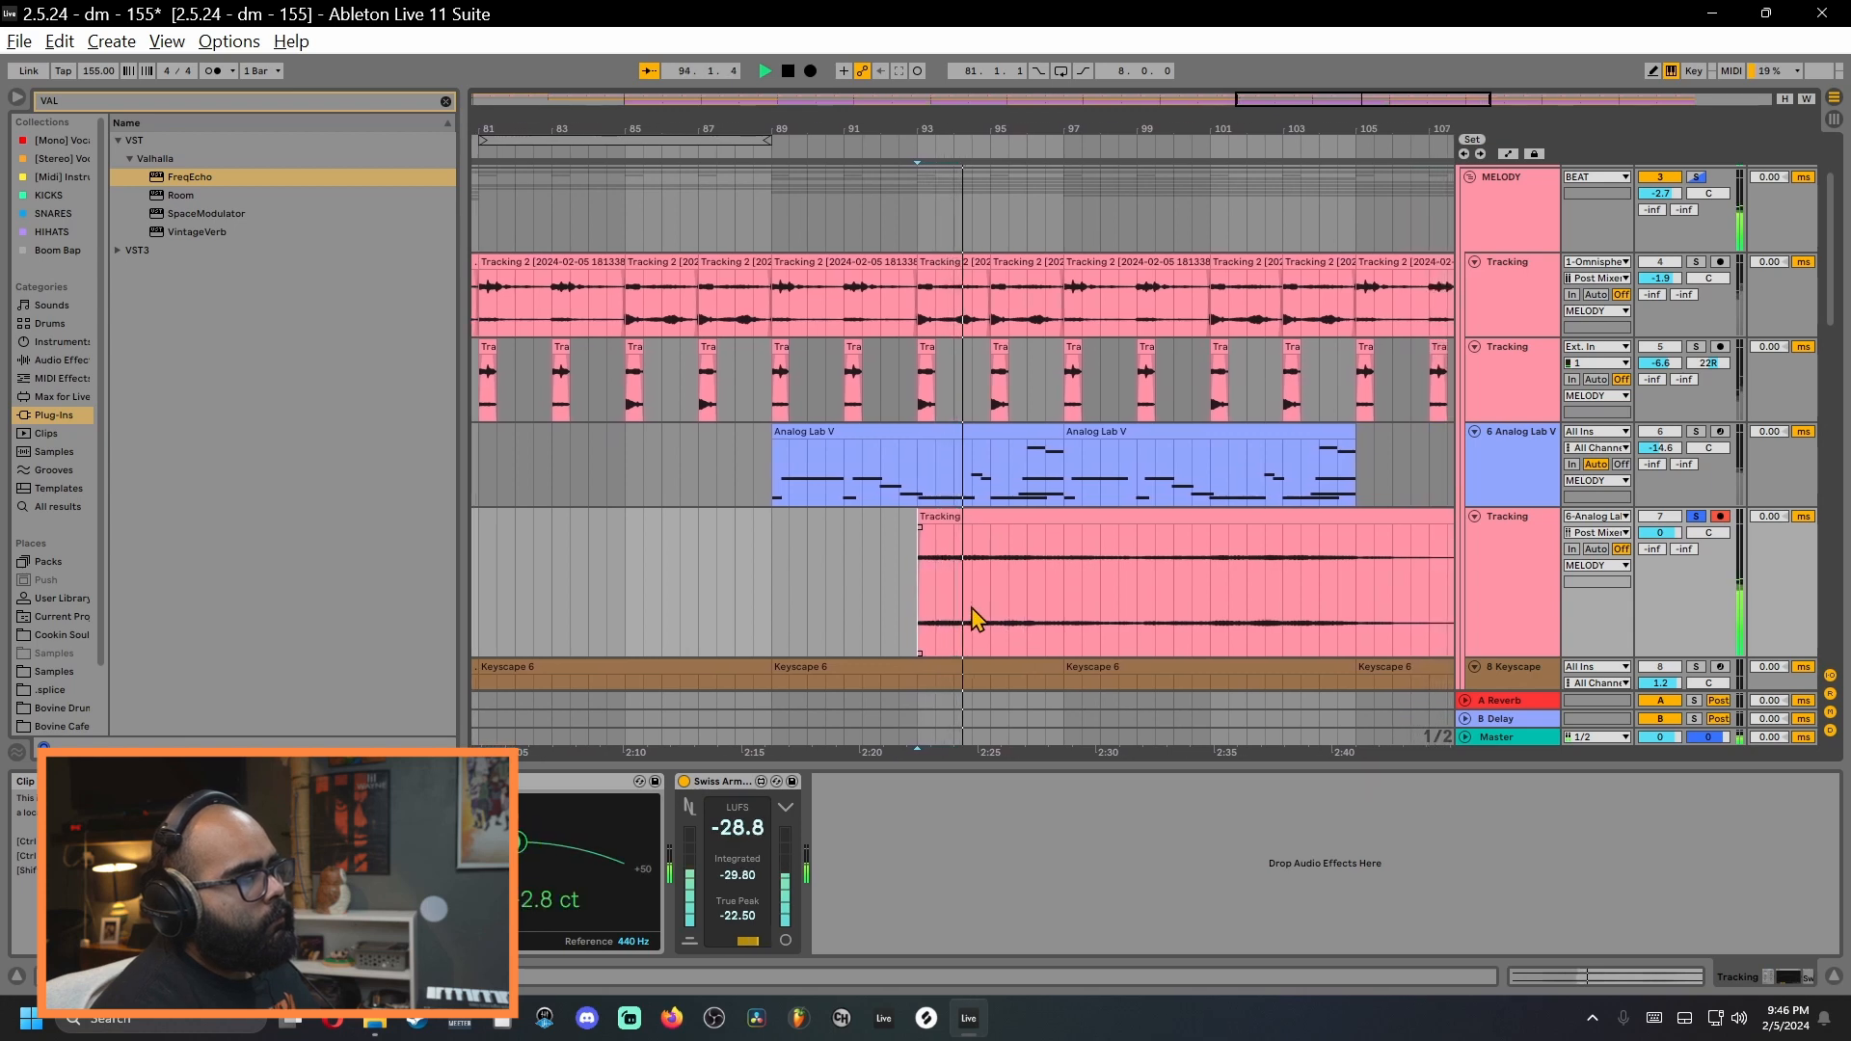
Step: Delete the recorded audio from bar 94 to about bar 96.5 and trim the following clip's start to bar 97
{"action": "left_click_drag", "start_coordinate": [950, 624], "coordinate": [1030, 614]}
{"action": "key", "text": "Delete"}
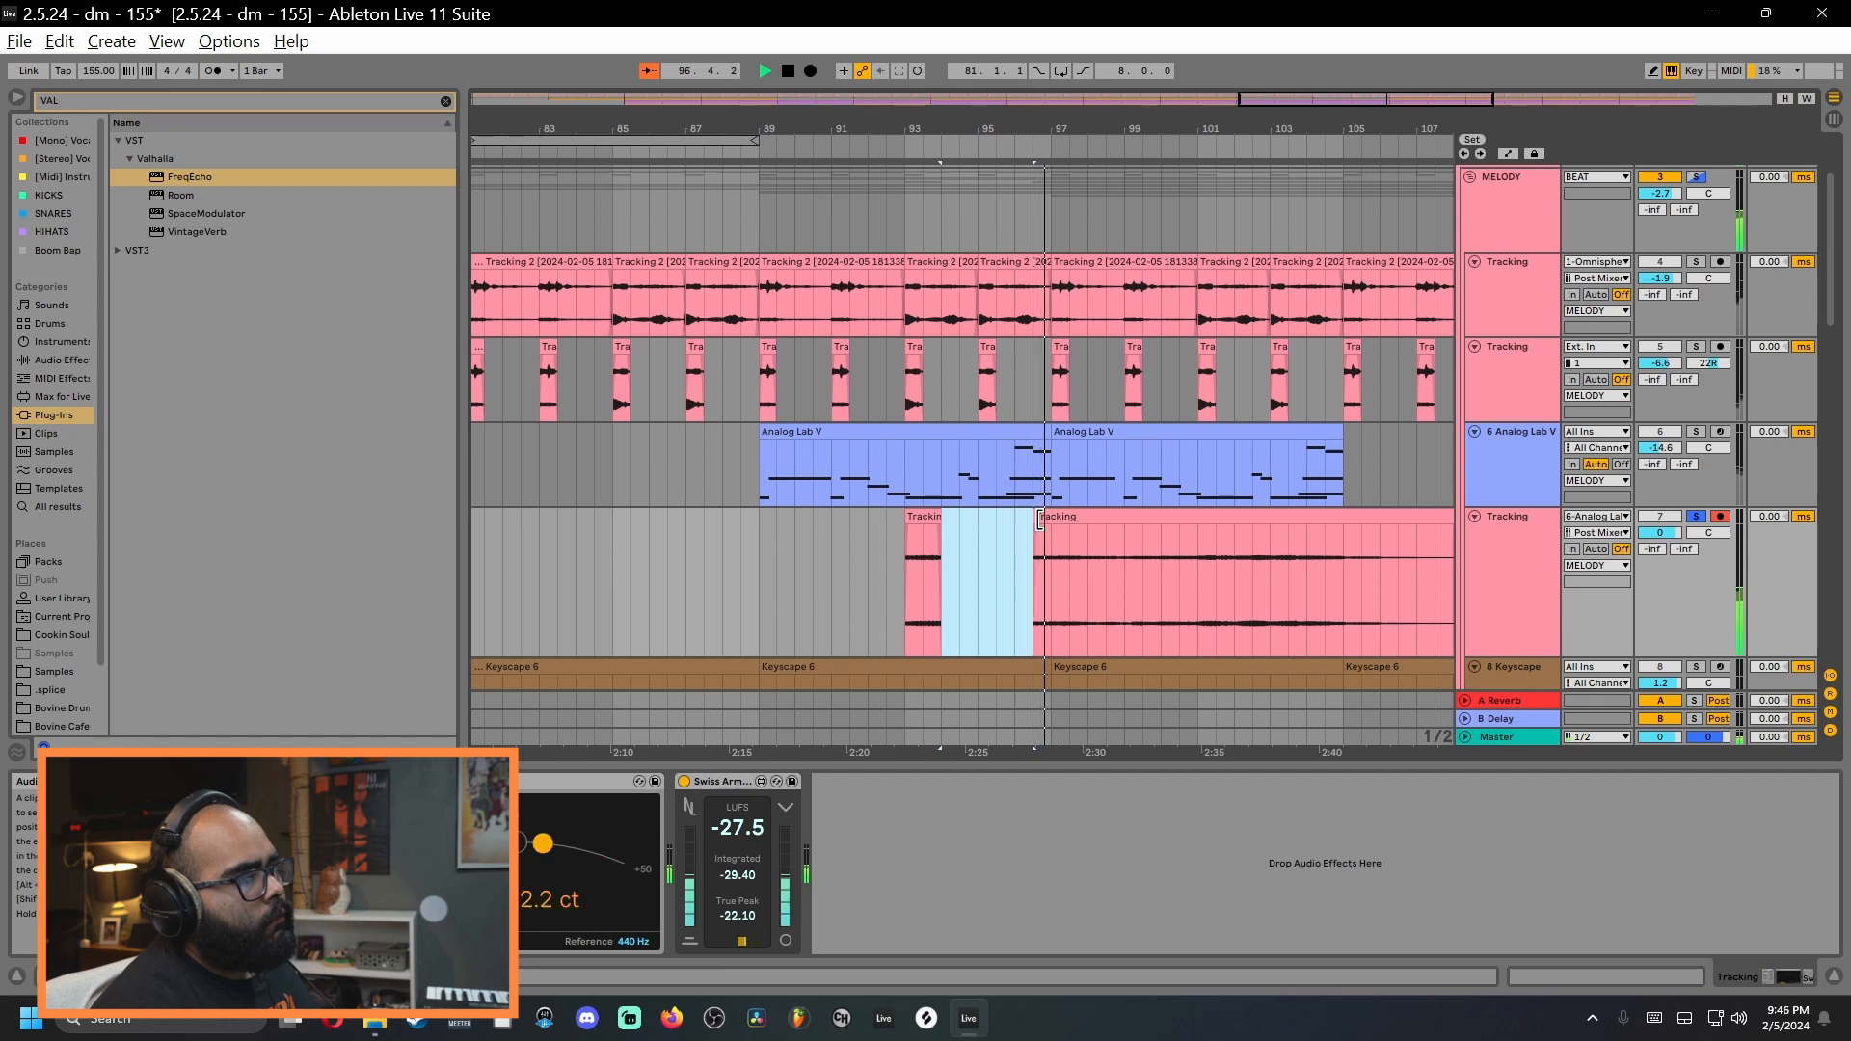
{"action": "left_click_drag", "start_coordinate": [1039, 519], "coordinate": [1052, 521]}
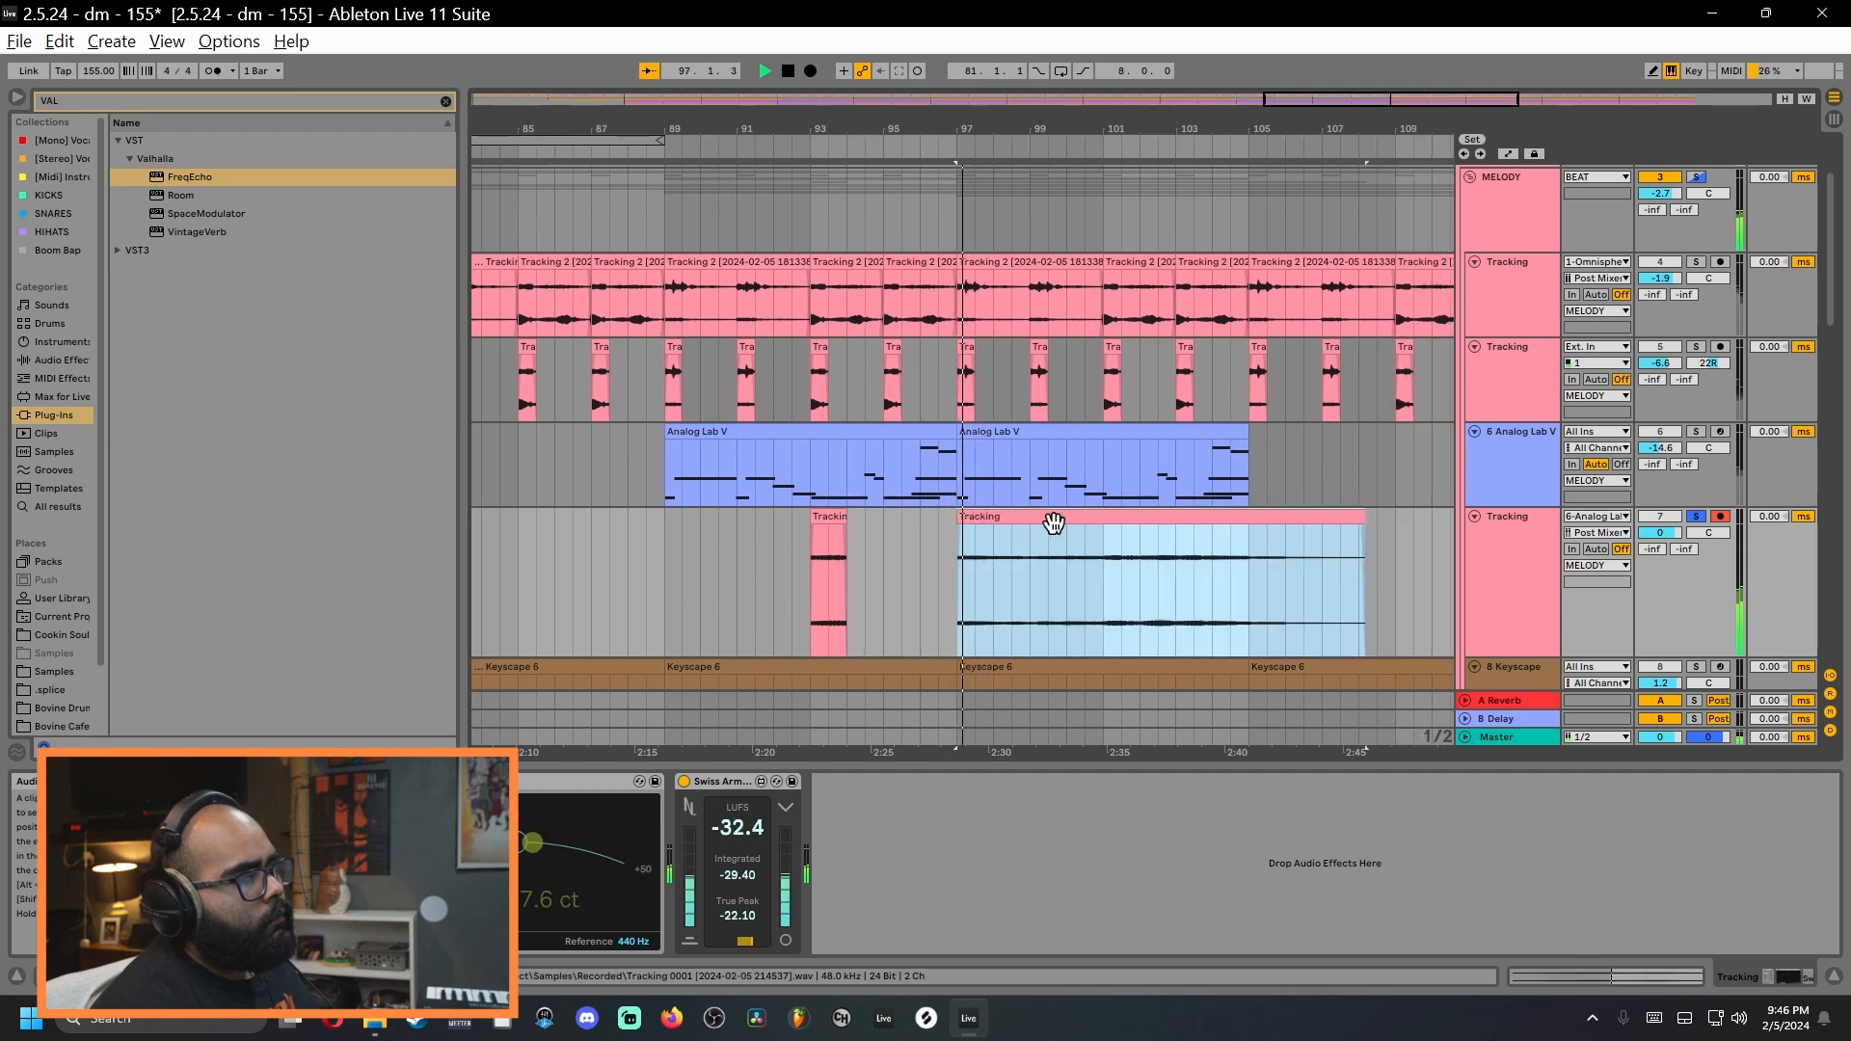
Step: Delete the recorded audio from bar 99 onward, keeping the two-bar clip at bar 97, and stop playback
{"action": "left_click", "coordinate": [965, 574]}
{"action": "left_click_drag", "start_coordinate": [965, 574], "coordinate": [1100, 574]}
{"action": "key", "text": "Delete"}
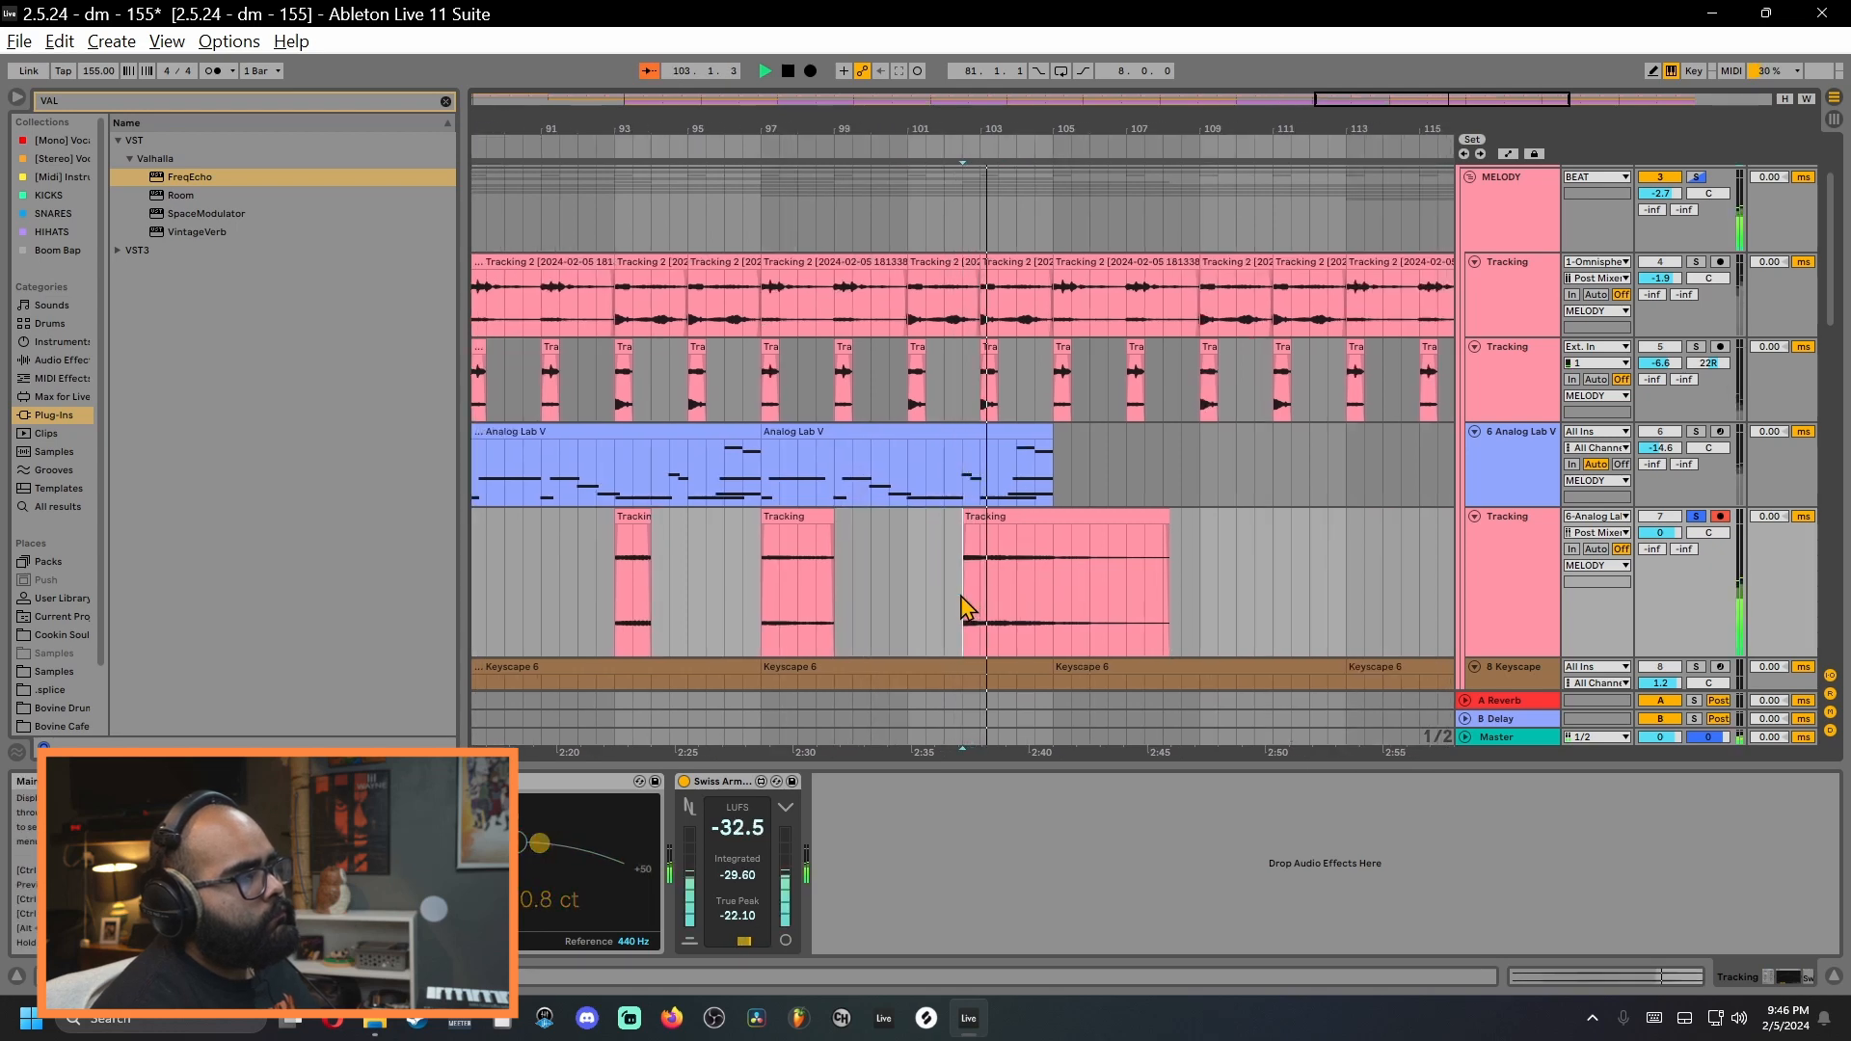
{"action": "left_click_drag", "start_coordinate": [969, 579], "coordinate": [1216, 584]}
{"action": "key", "text": "Delete"}
{"action": "scroll", "coordinate": [983, 585], "scroll_direction": "up", "scroll_amount": 3}
{"action": "scroll", "coordinate": [983, 585], "scroll_direction": "down", "scroll_amount": 3}
{"action": "key", "text": "Delete"}
{"action": "key", "text": "space"}
Step: Select the recorded Tracking clip at bar 97 and play it back
{"action": "left_click_drag", "start_coordinate": [676, 569], "coordinate": [544, 580]}
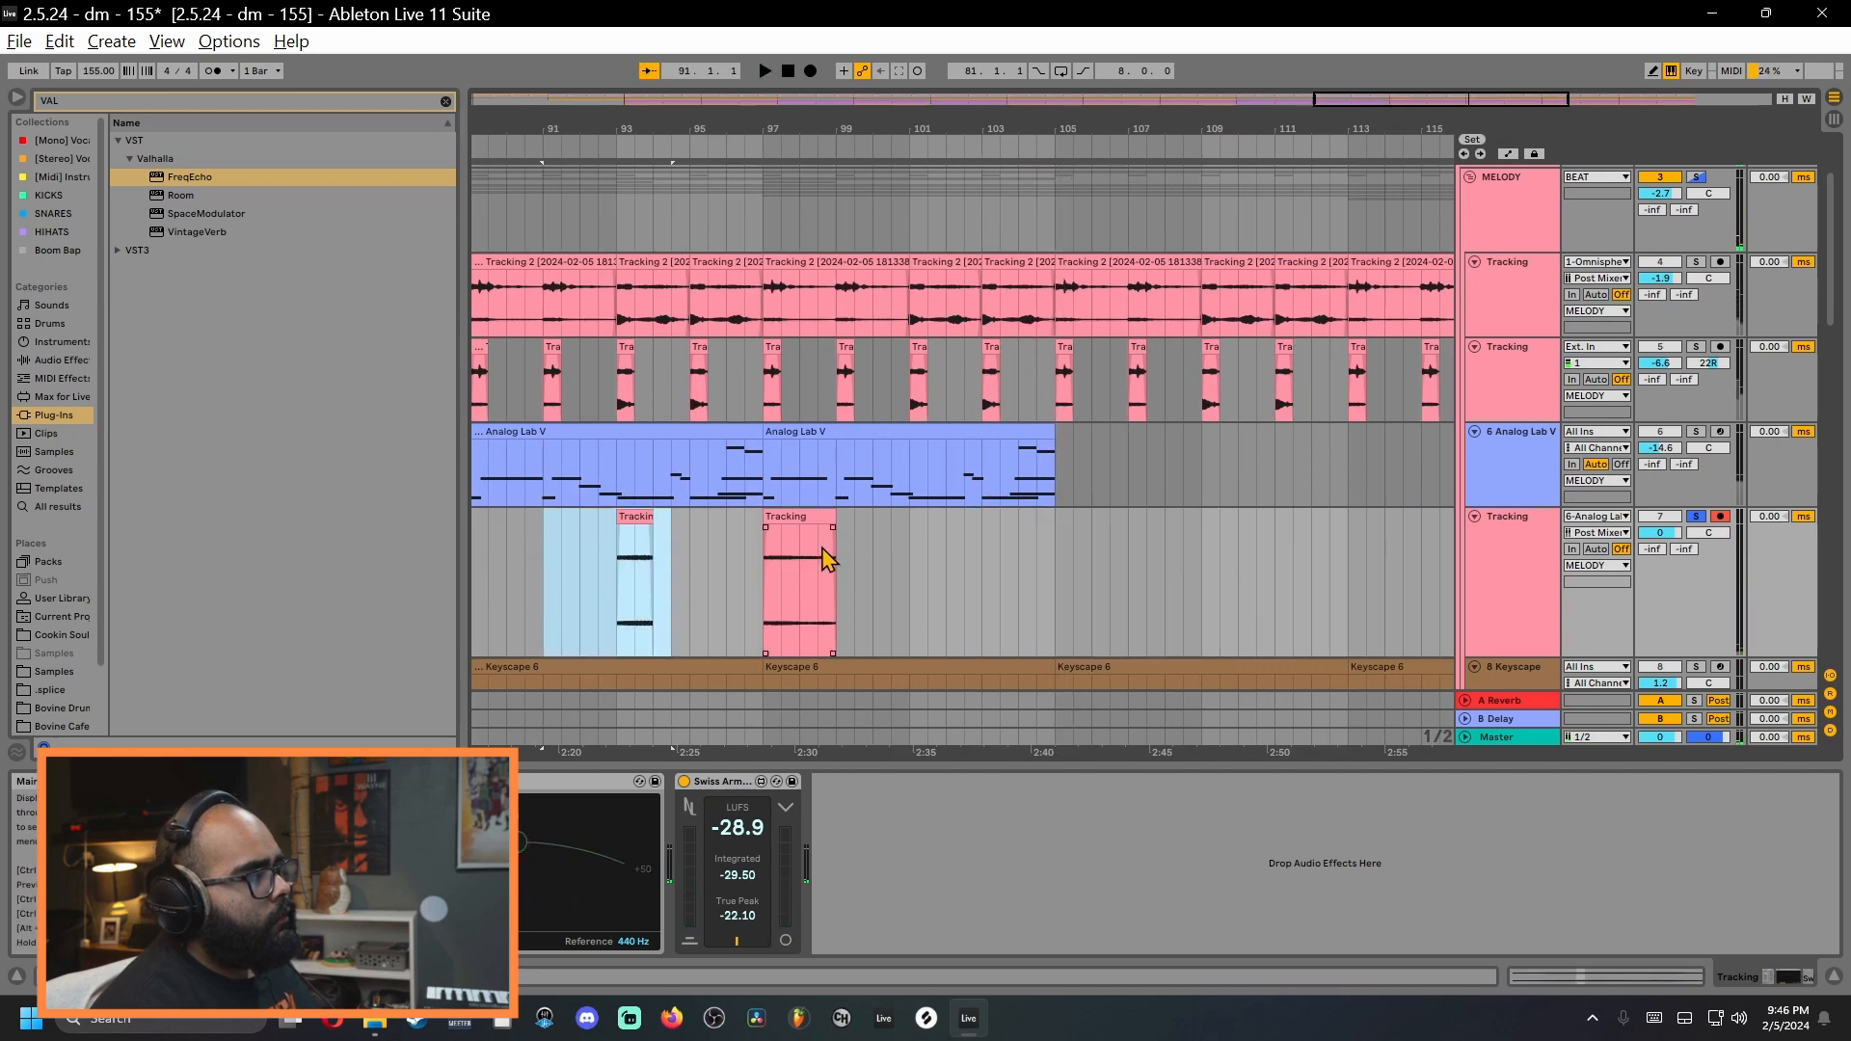
{"action": "left_click", "coordinate": [803, 516]}
{"action": "key", "text": "space"}
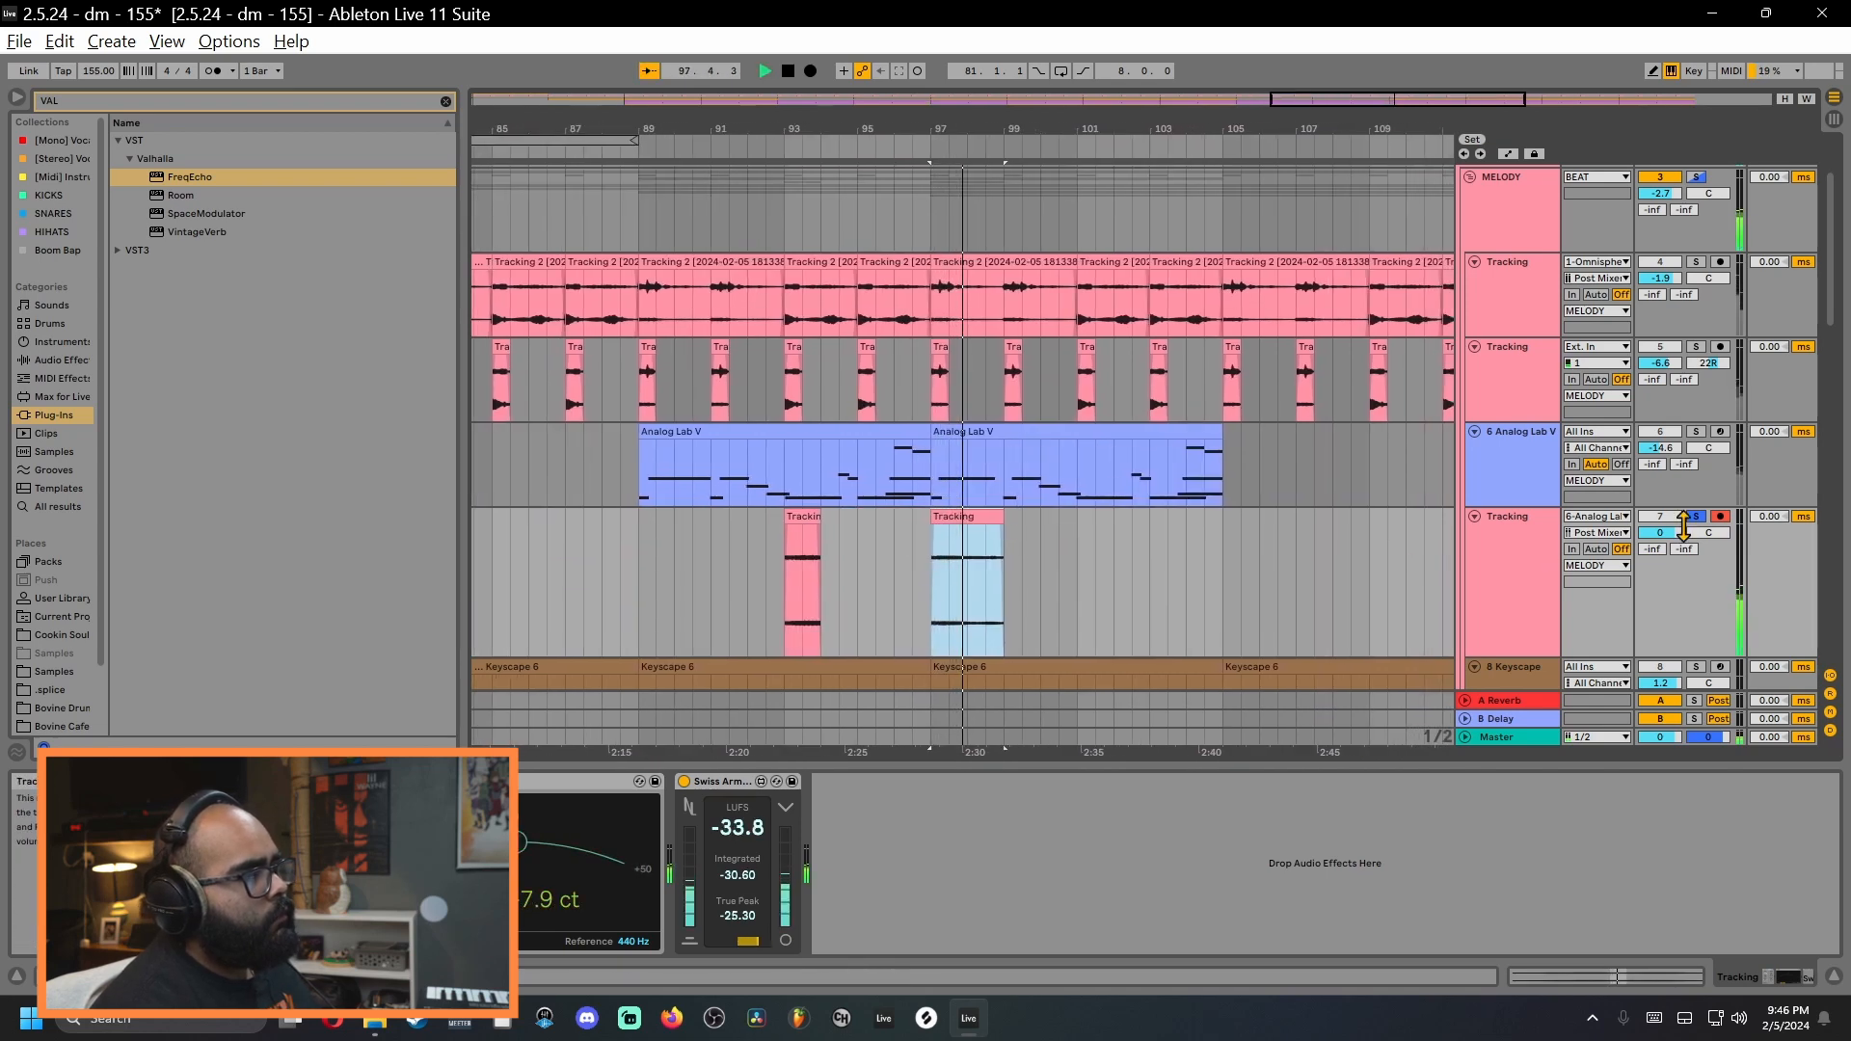
Step: Search the plug-ins for "PRO" and add FabFilter Pro-Q 3 to the recorded Tracking track
{"action": "left_click", "coordinate": [446, 102]}
{"action": "type", "text": "PROO"}
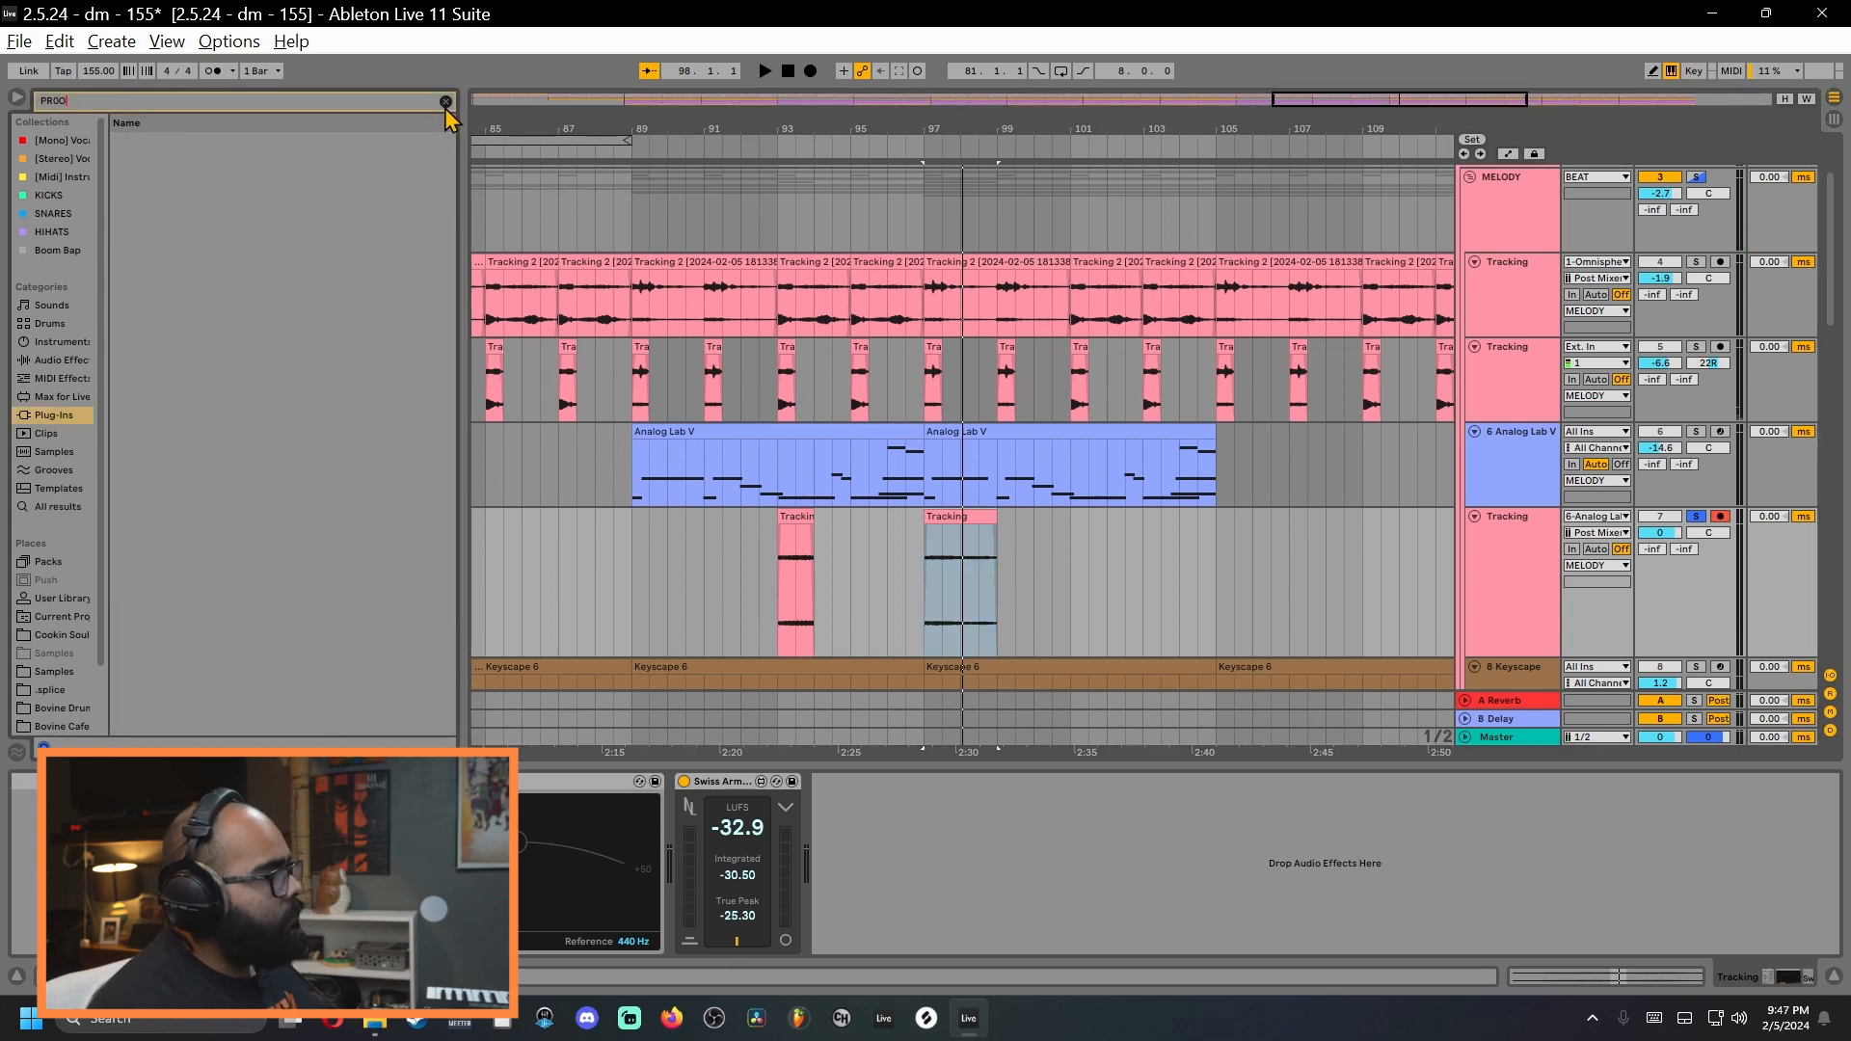
{"action": "key", "text": "BackSpace"}
{"action": "key", "text": "BackSpace"}
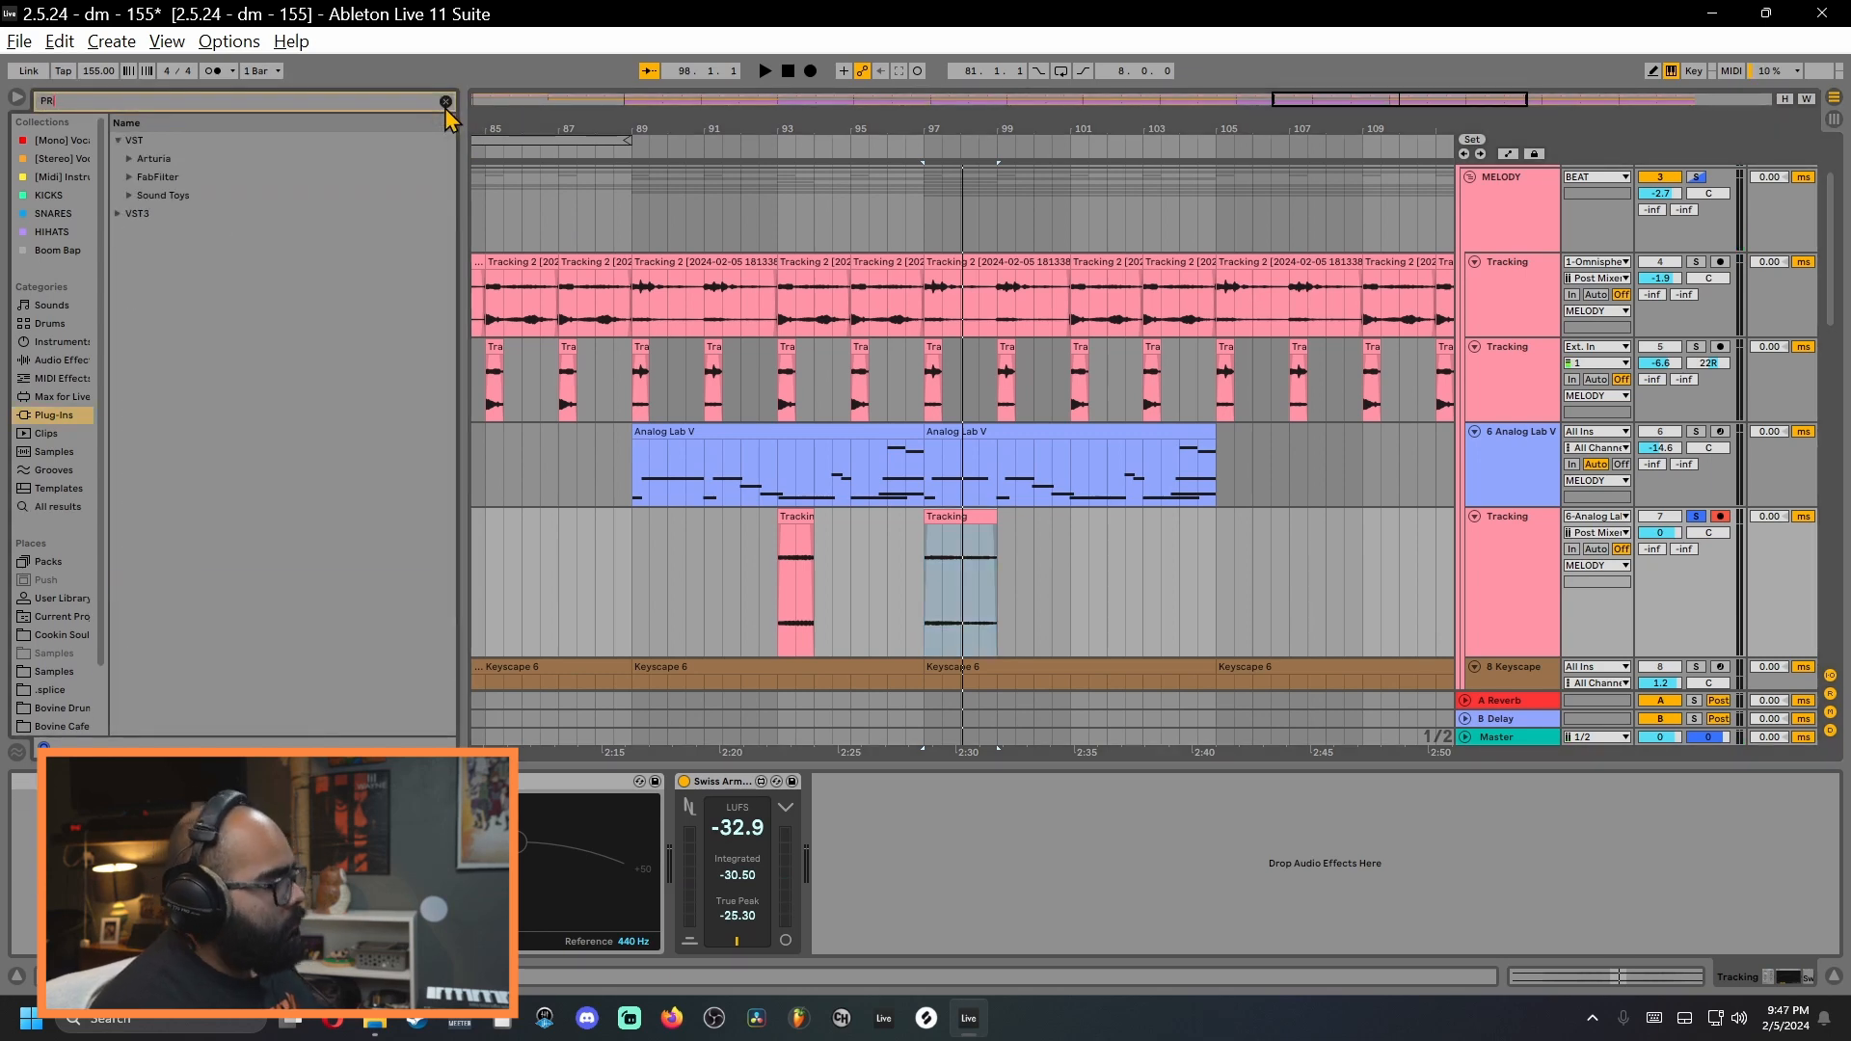
{"action": "type", "text": "O"}
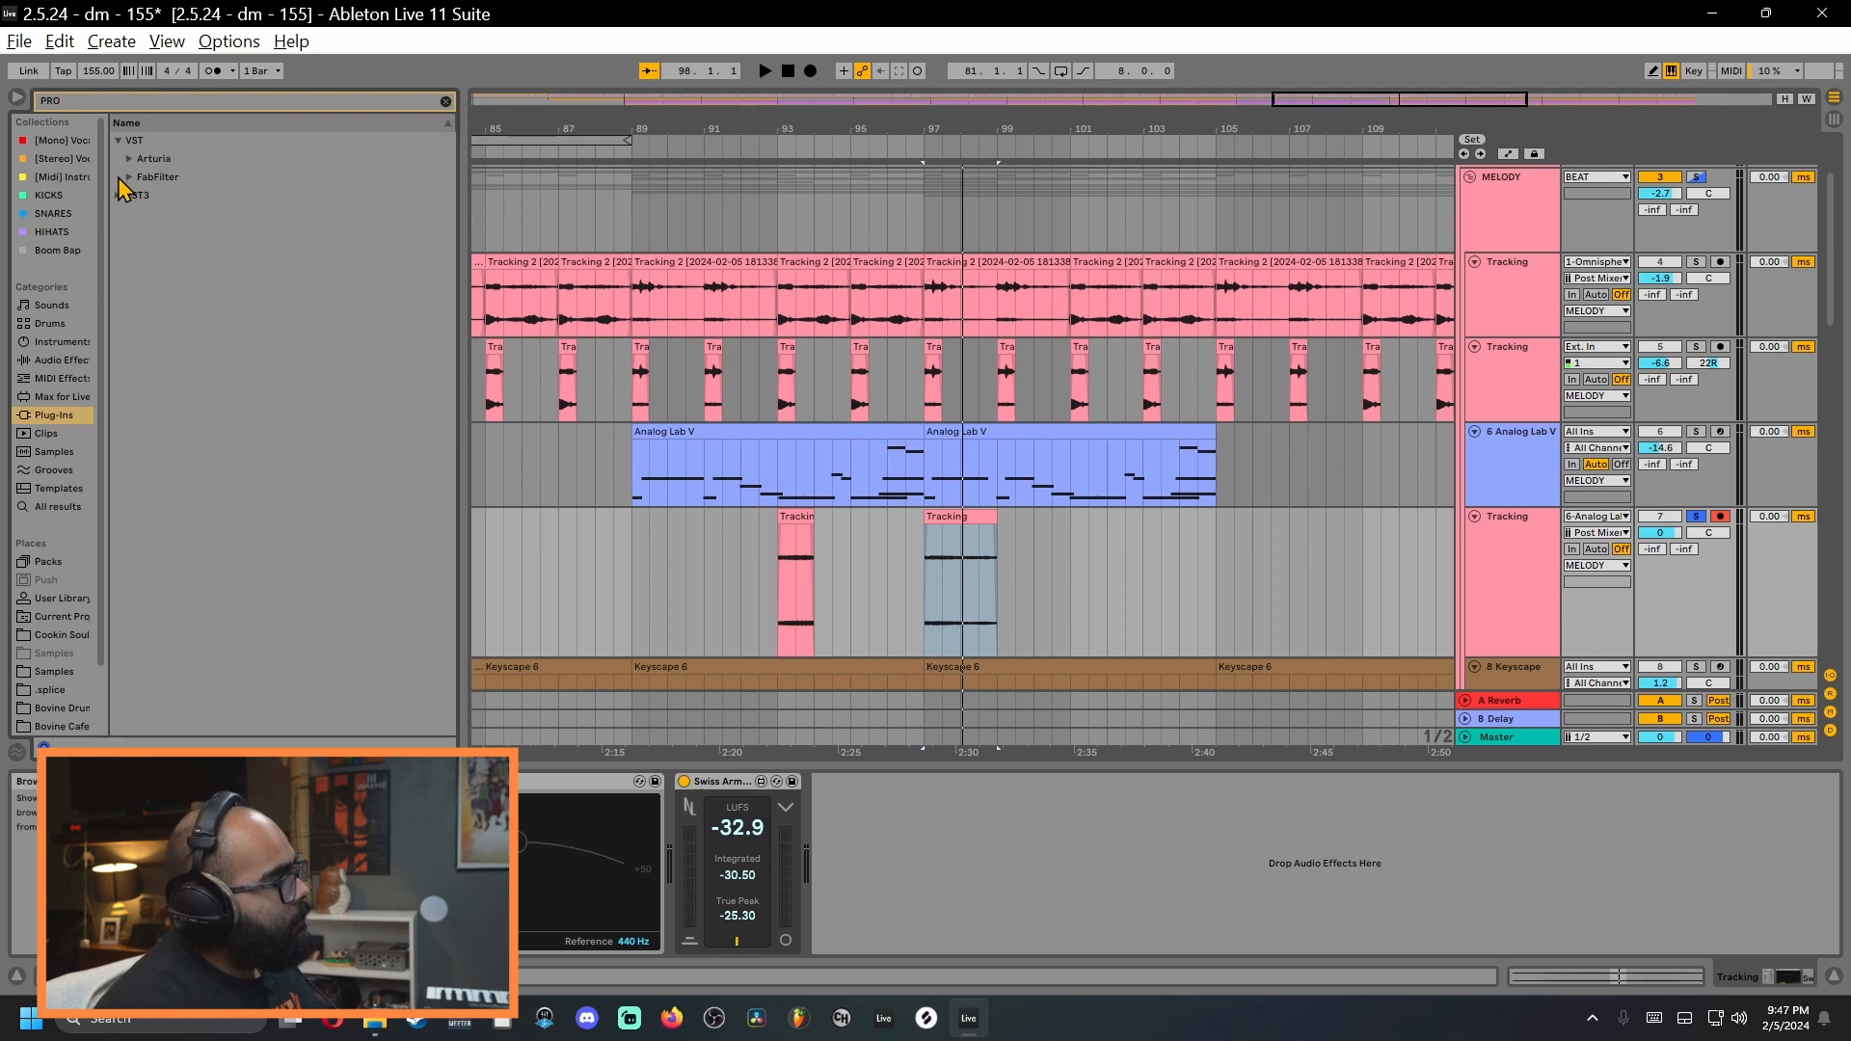
{"action": "left_click", "coordinate": [129, 178]}
{"action": "left_click_drag", "start_coordinate": [184, 289], "coordinate": [758, 419]}
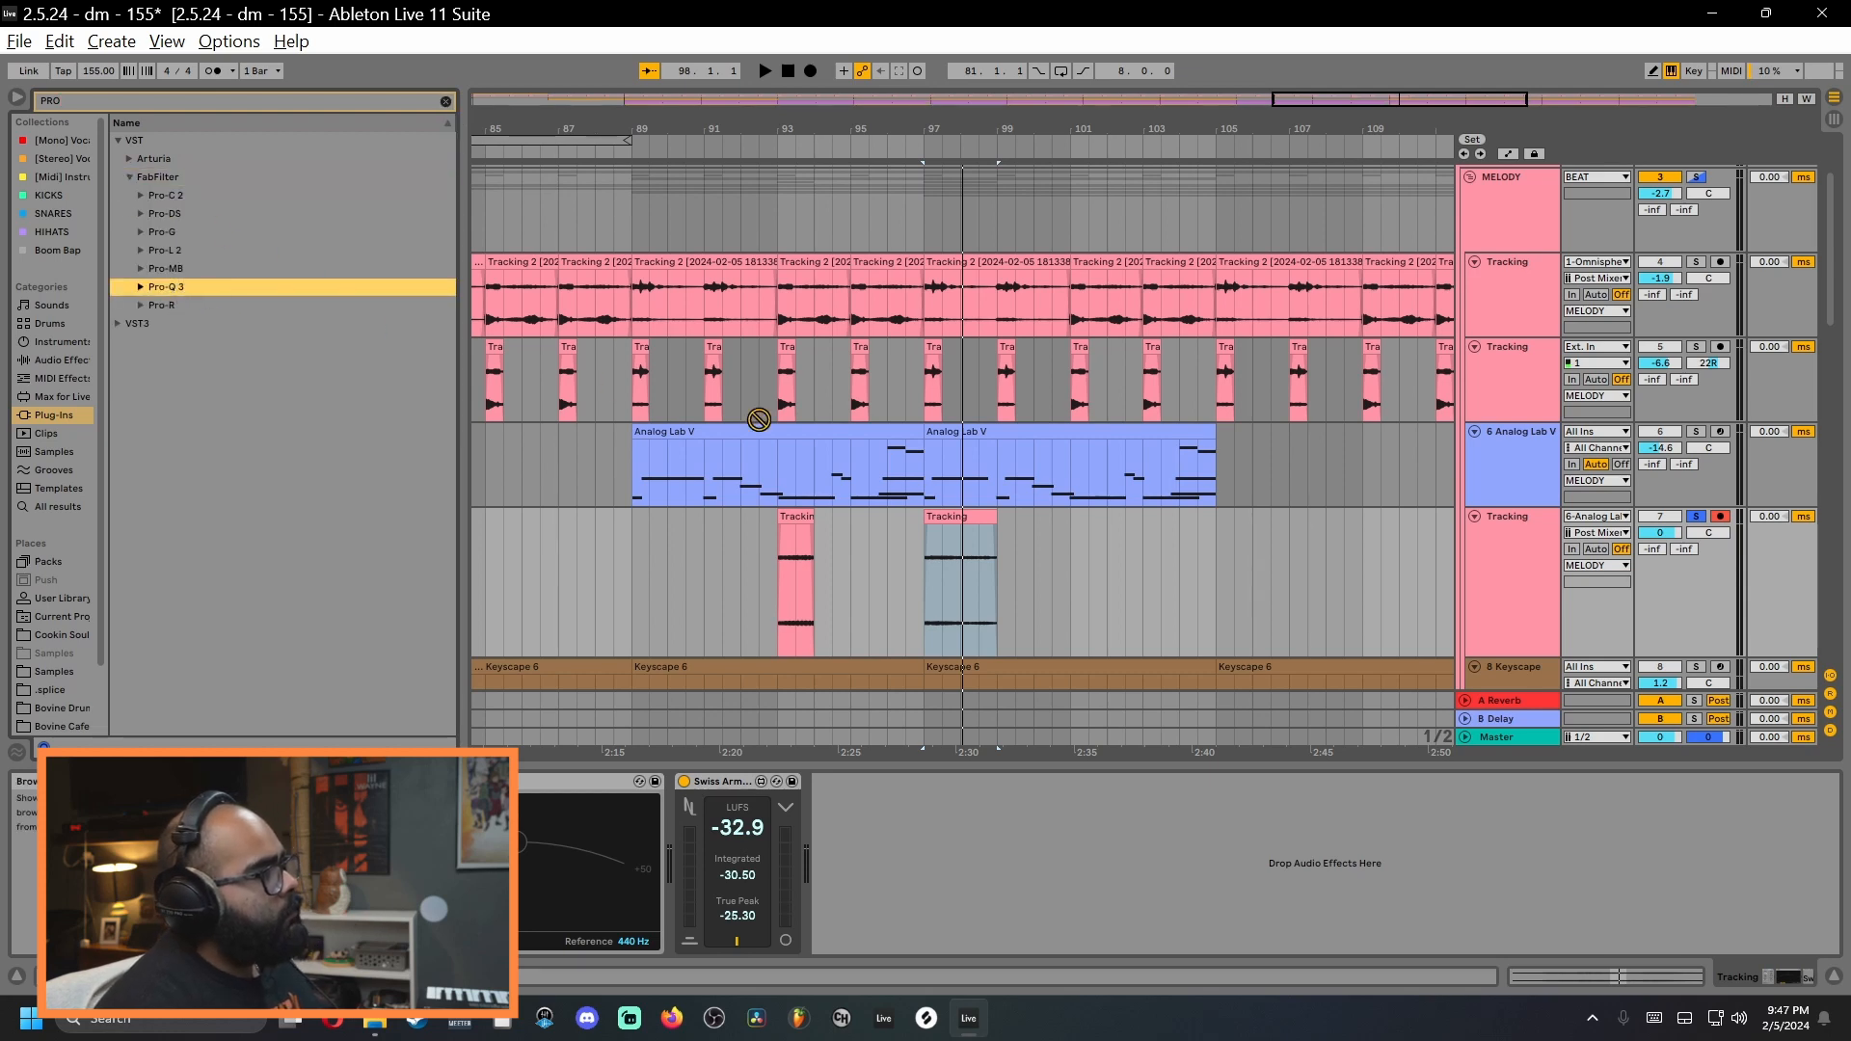
{"action": "left_click_drag", "start_coordinate": [997, 578], "coordinate": [997, 578]}
Step: Set Pro-Q 3's low cut to 276.37 Hz at 72 dB/oct and nudge its high cut slightly higher during playback
{"action": "left_click", "coordinate": [694, 504]}
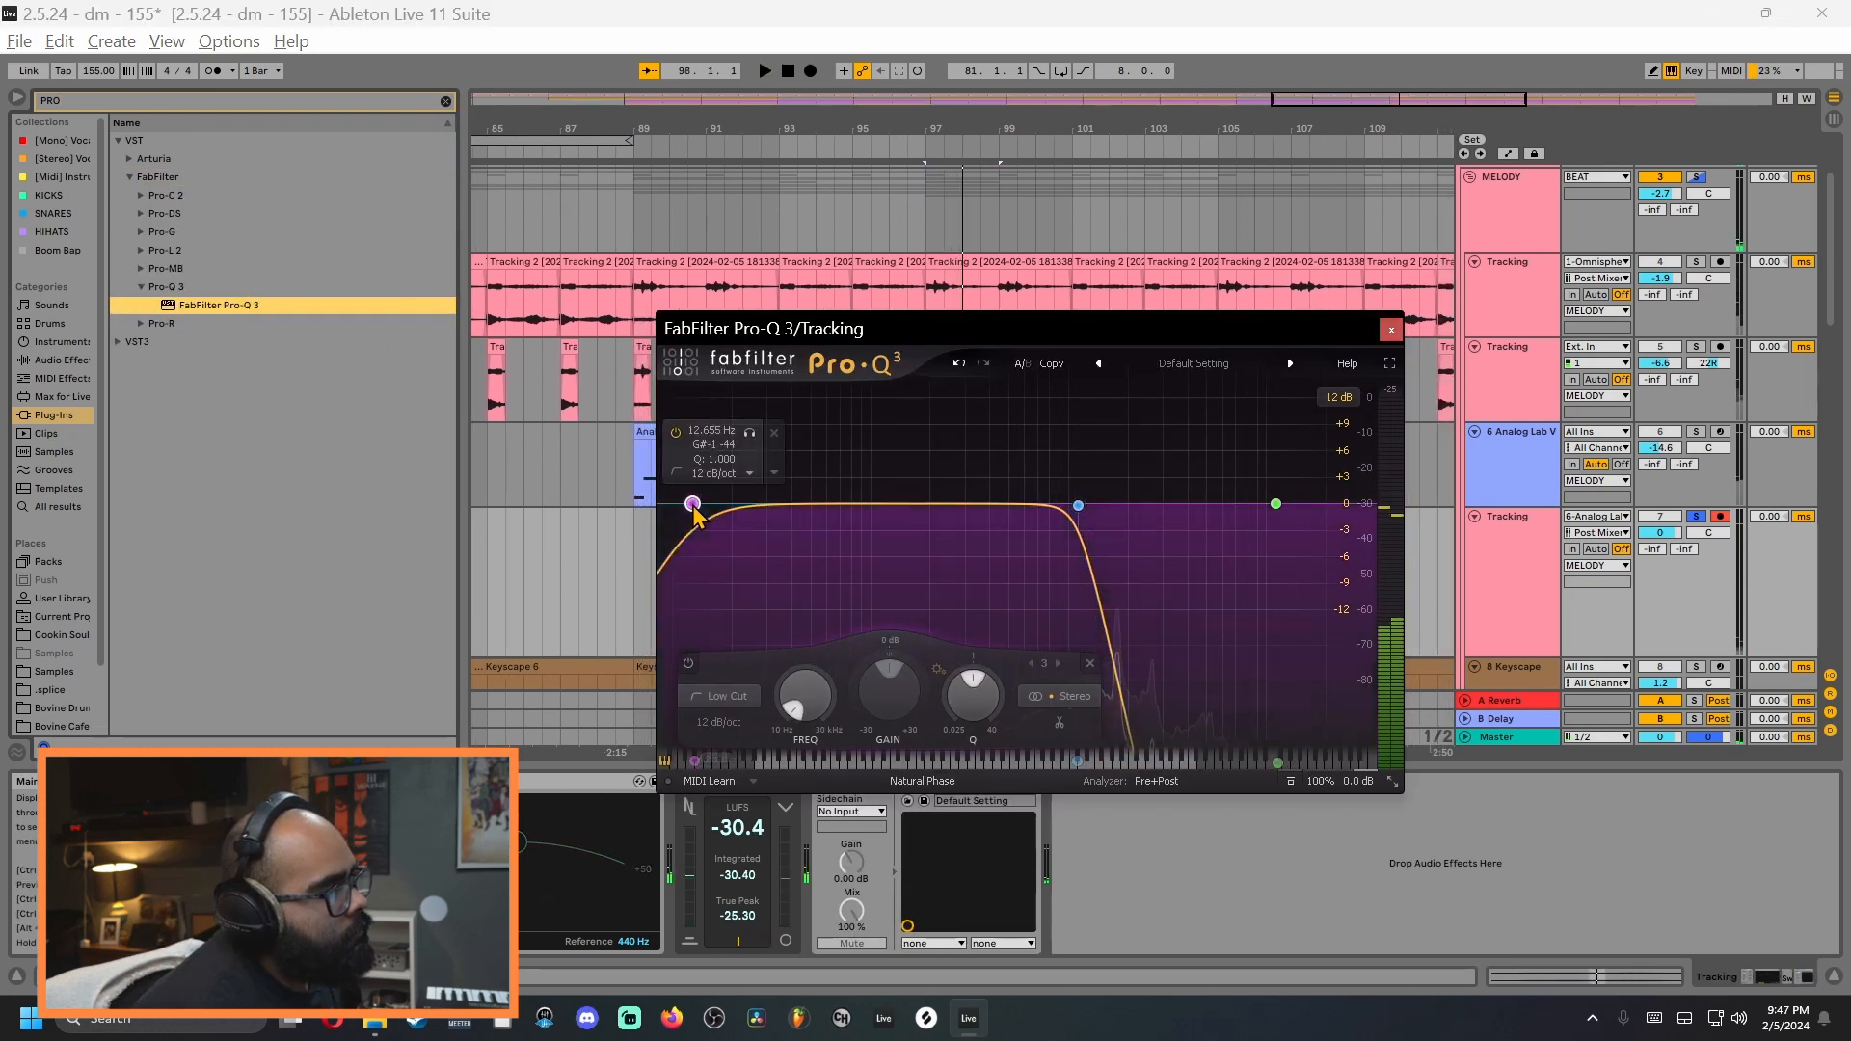
{"action": "left_click_drag", "start_coordinate": [694, 504], "coordinate": [958, 504]}
{"action": "key", "text": "space"}
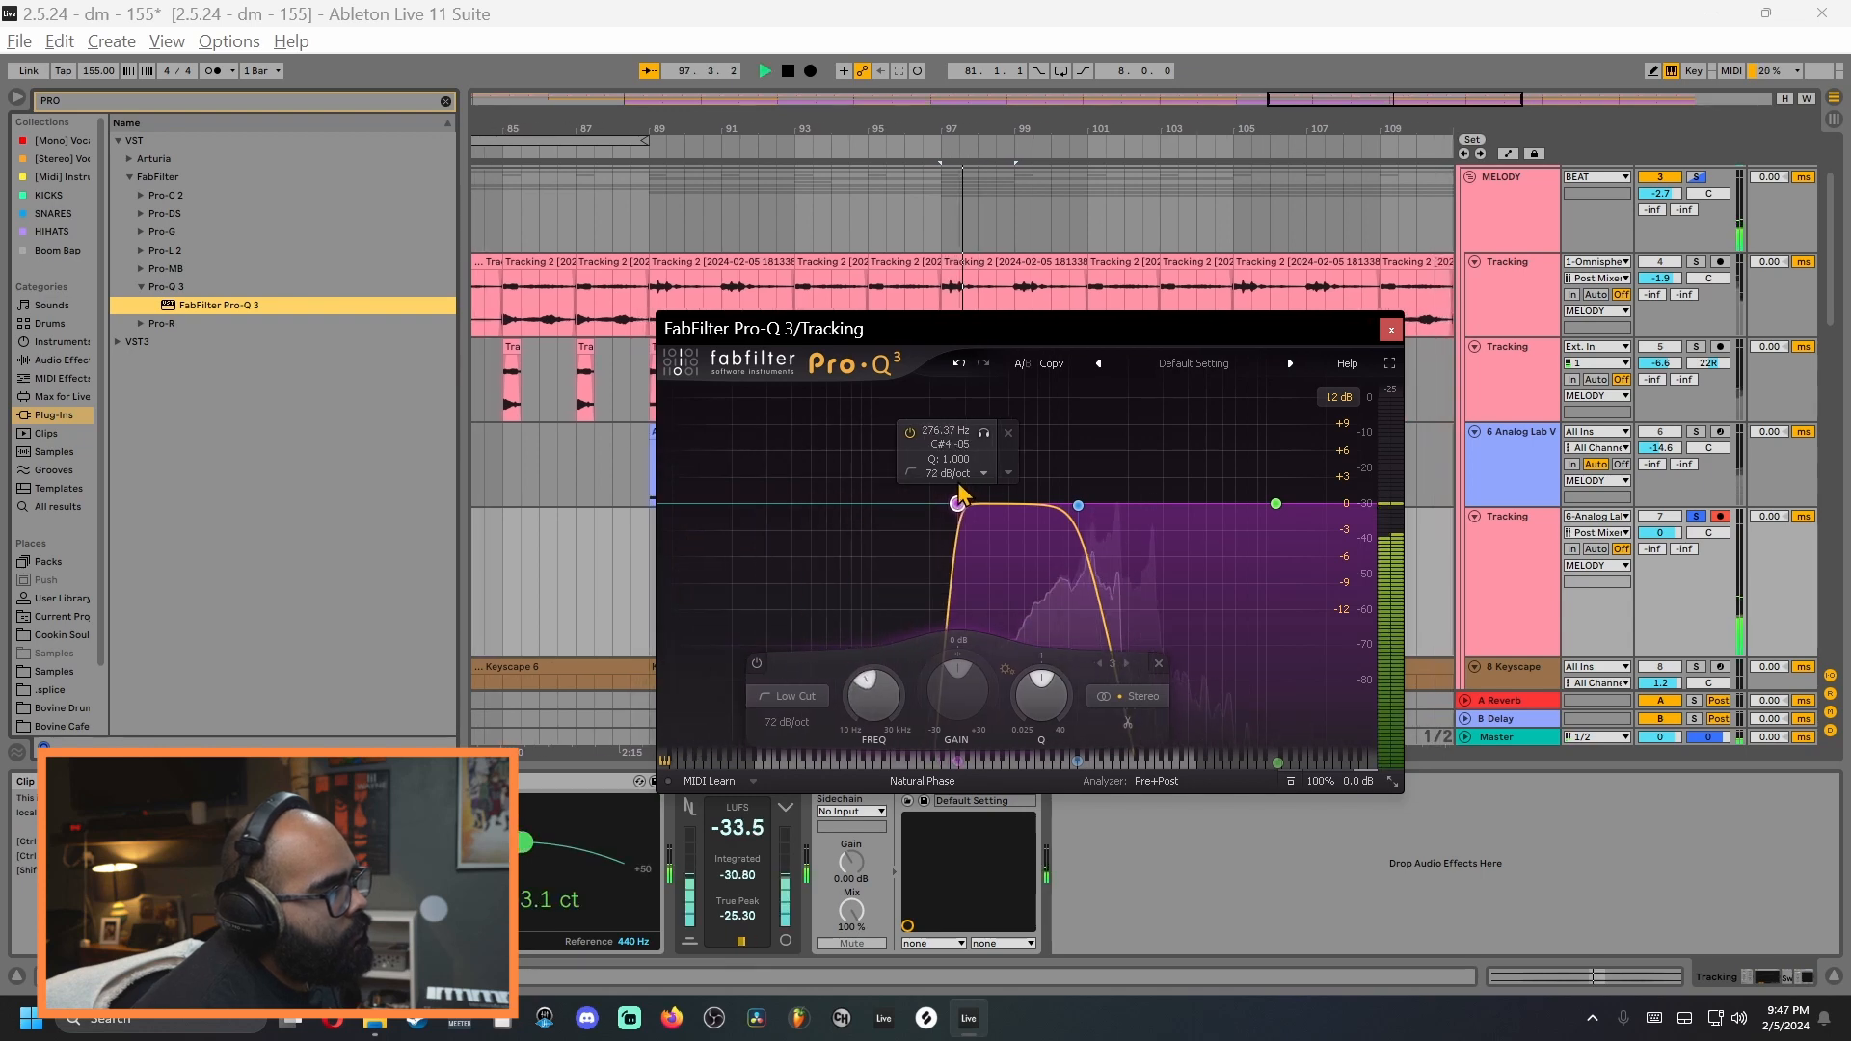
{"action": "mouse_move", "coordinate": [1080, 509]}
{"action": "left_mouse_down"}
{"action": "mouse_move", "coordinate": [1034, 511]}
{"action": "mouse_move", "coordinate": [1083, 506]}
{"action": "left_mouse_up"}
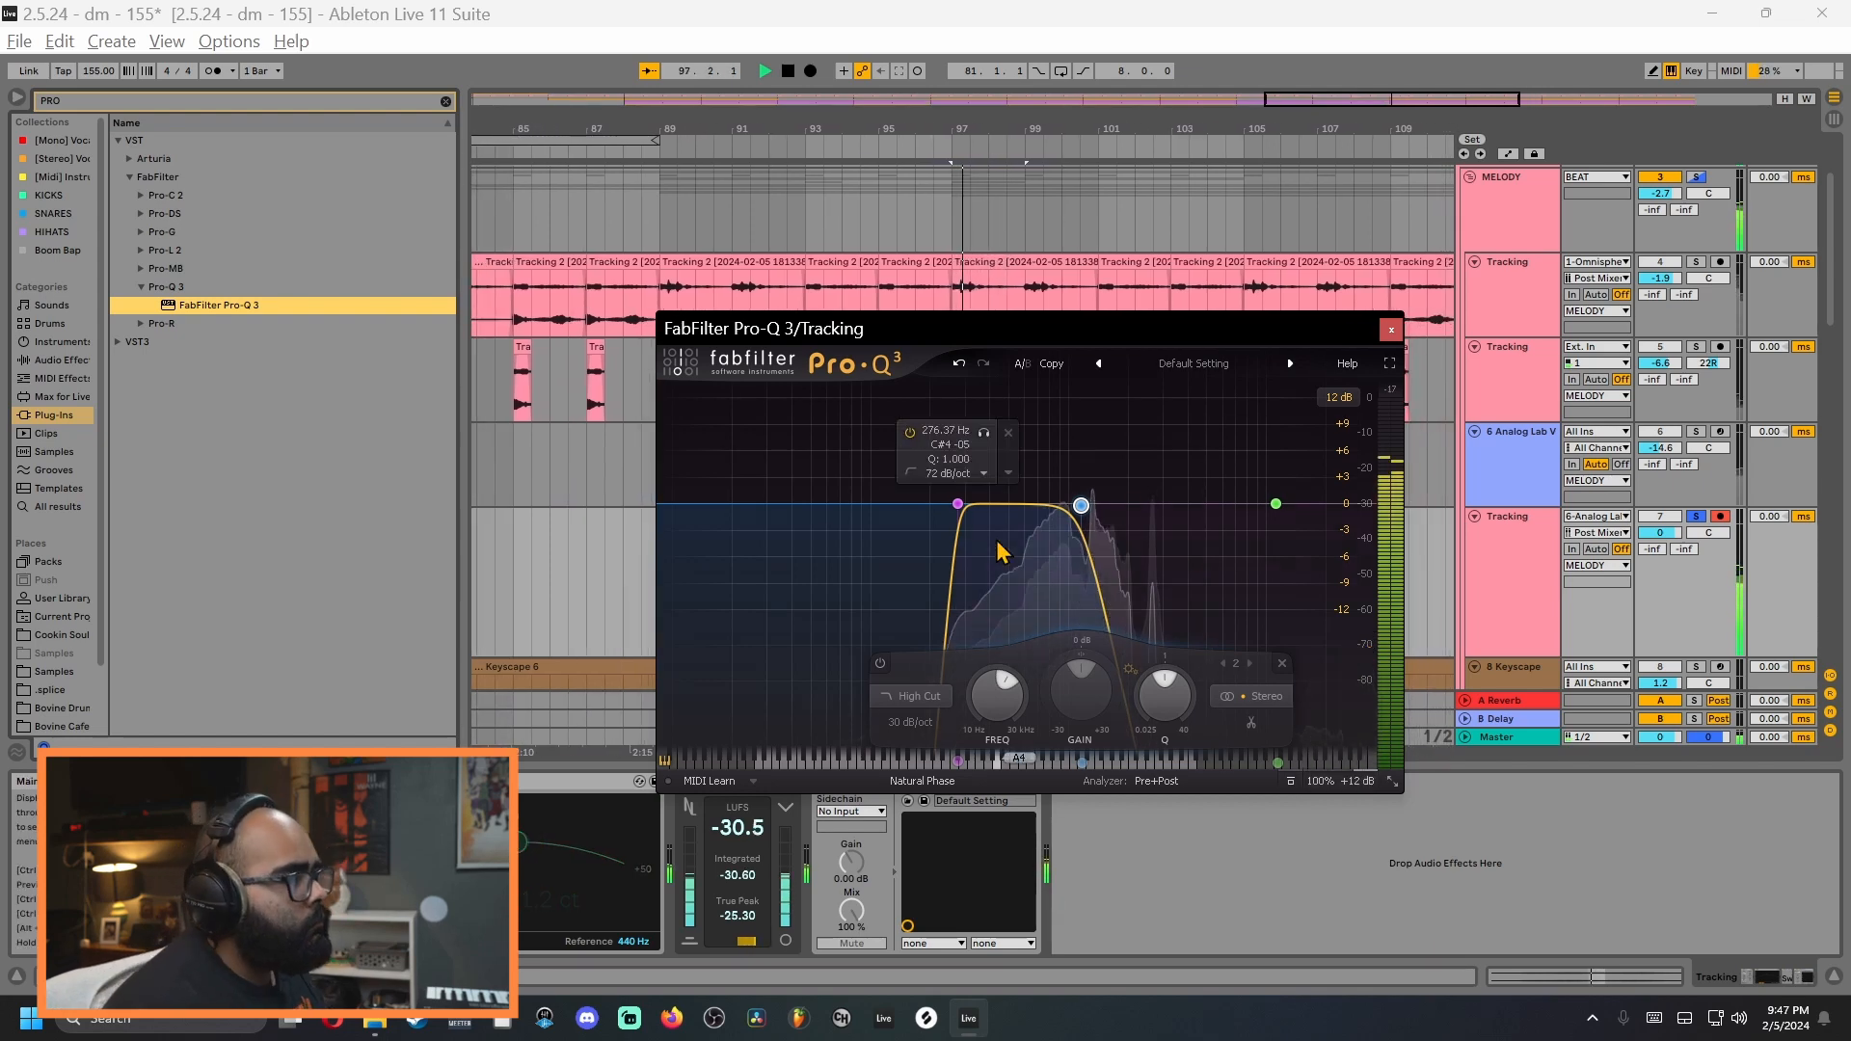
Step: Place the insertion marker at bar 130 on the DRUMS group track, just past the bridge clips
{"action": "scroll", "coordinate": [1084, 511], "scroll_direction": "up", "scroll_amount": 3}
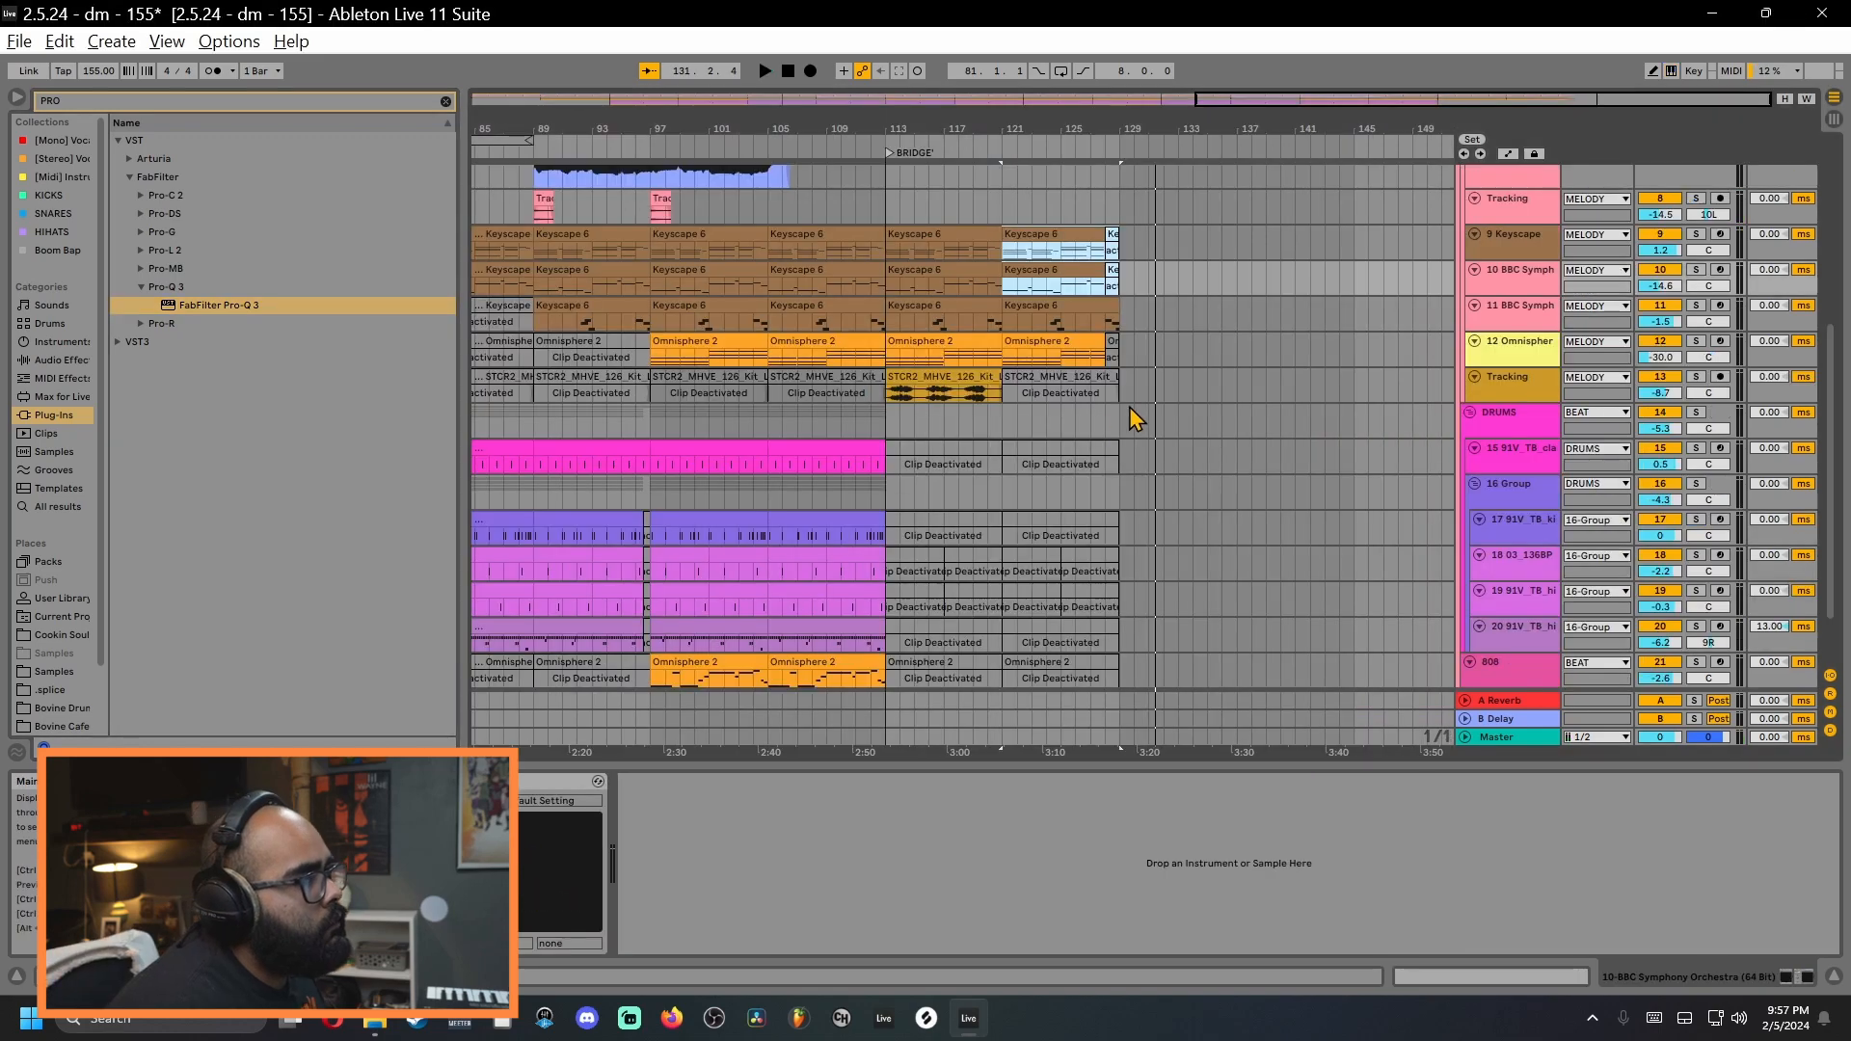
{"action": "left_click", "coordinate": [1138, 415]}
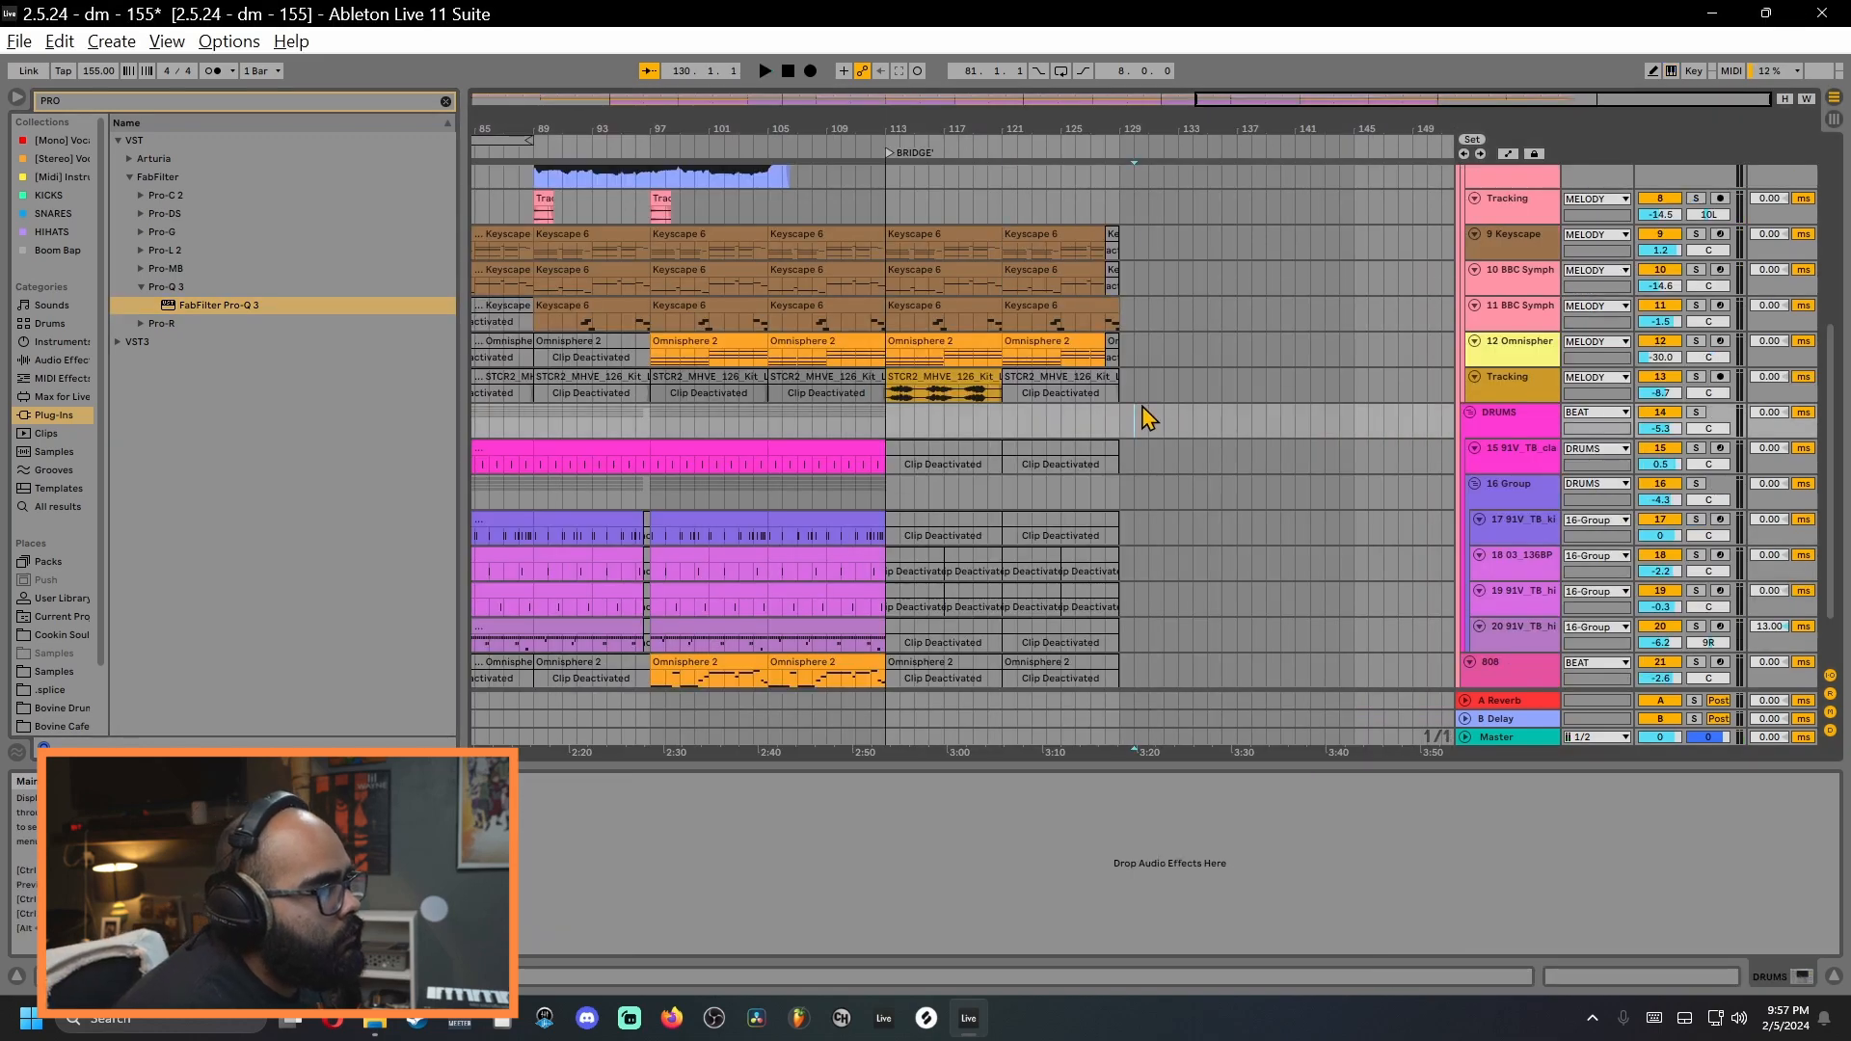